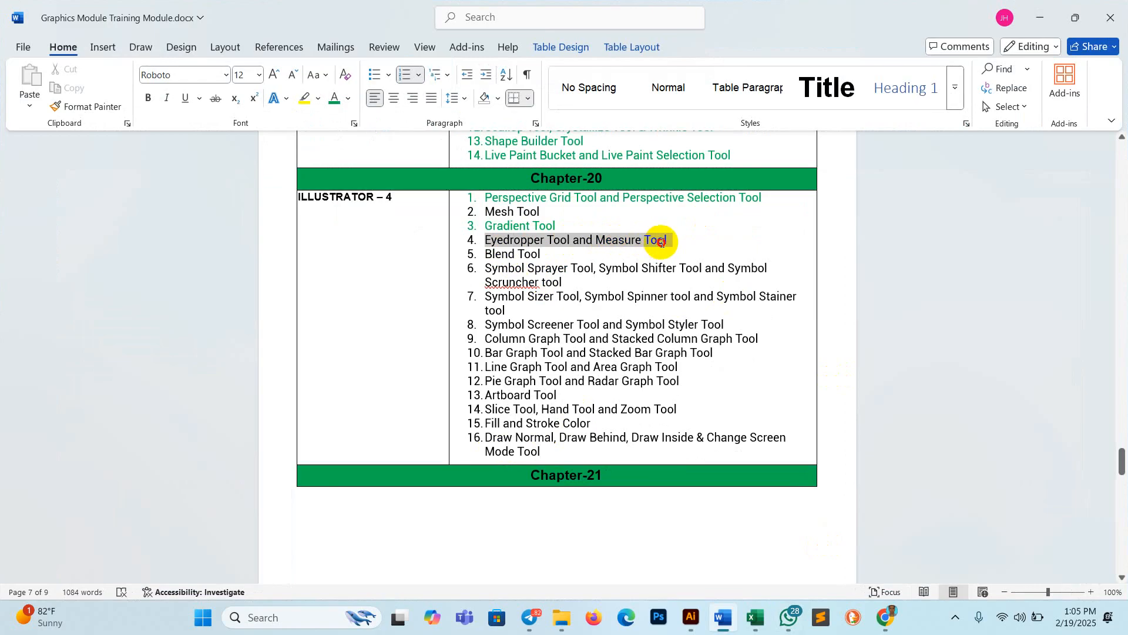
{"action": "left_click", "coordinate": [661, 243]}
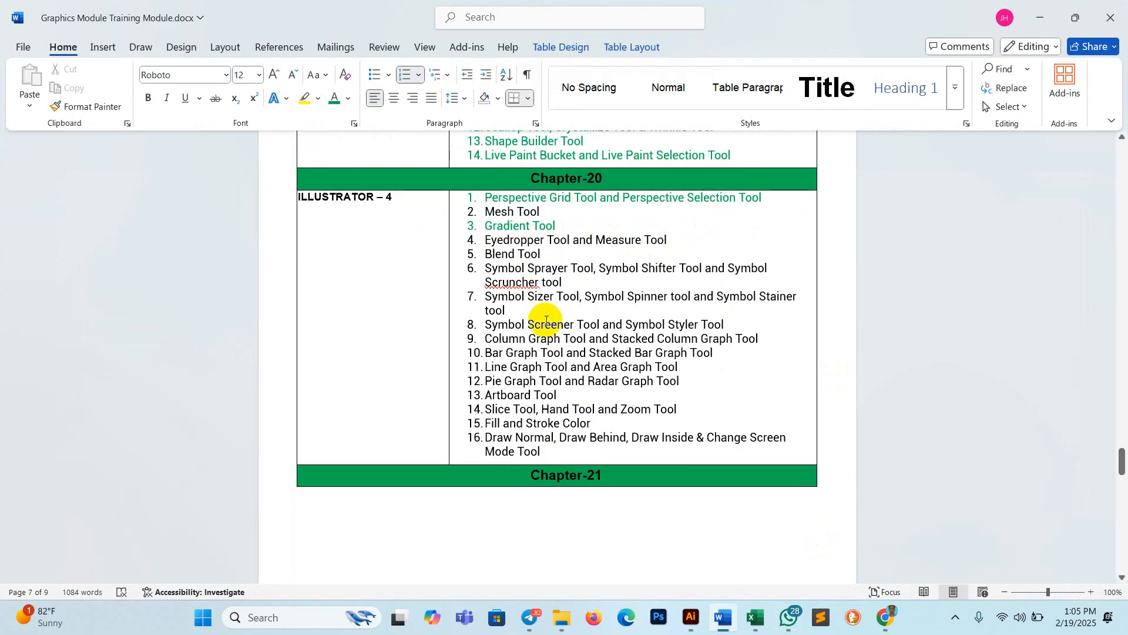
{"action": "double_click", "coordinate": [534, 245]}
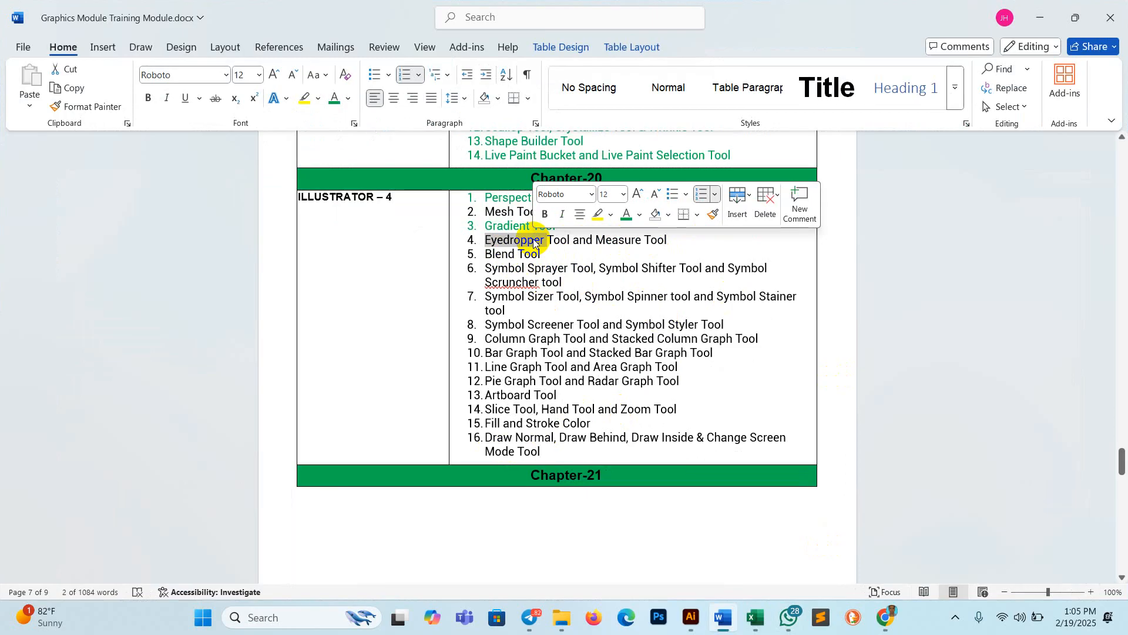
- Switch to Chrome and search Google Images for "vintage color"
{"action": "left_click", "coordinate": [888, 623]}
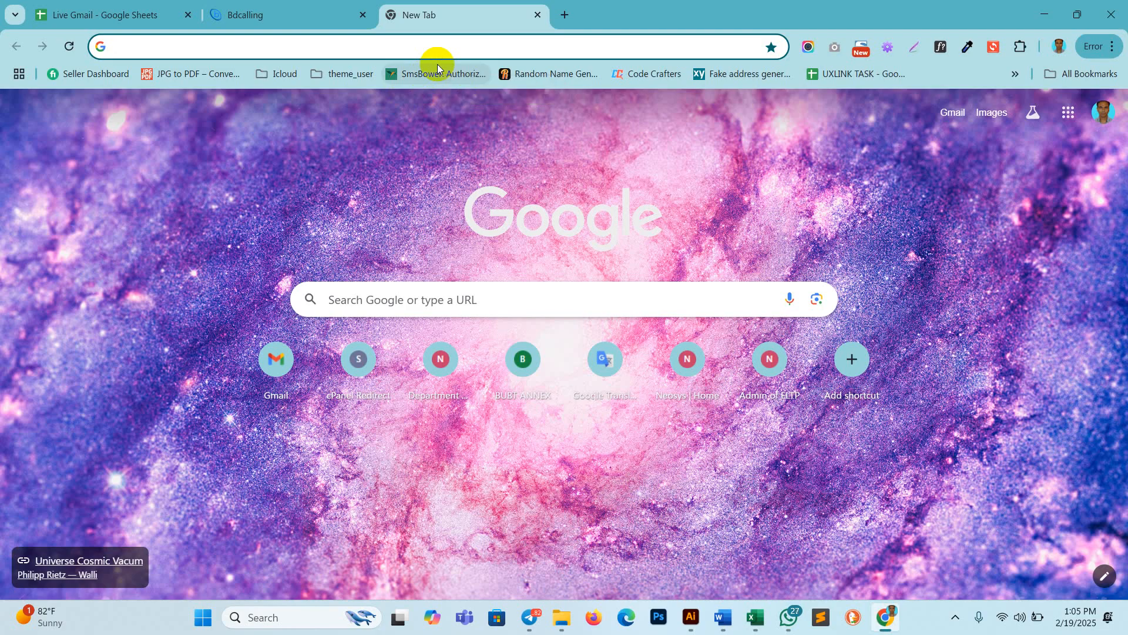
{"action": "type", "text": "vinta"}
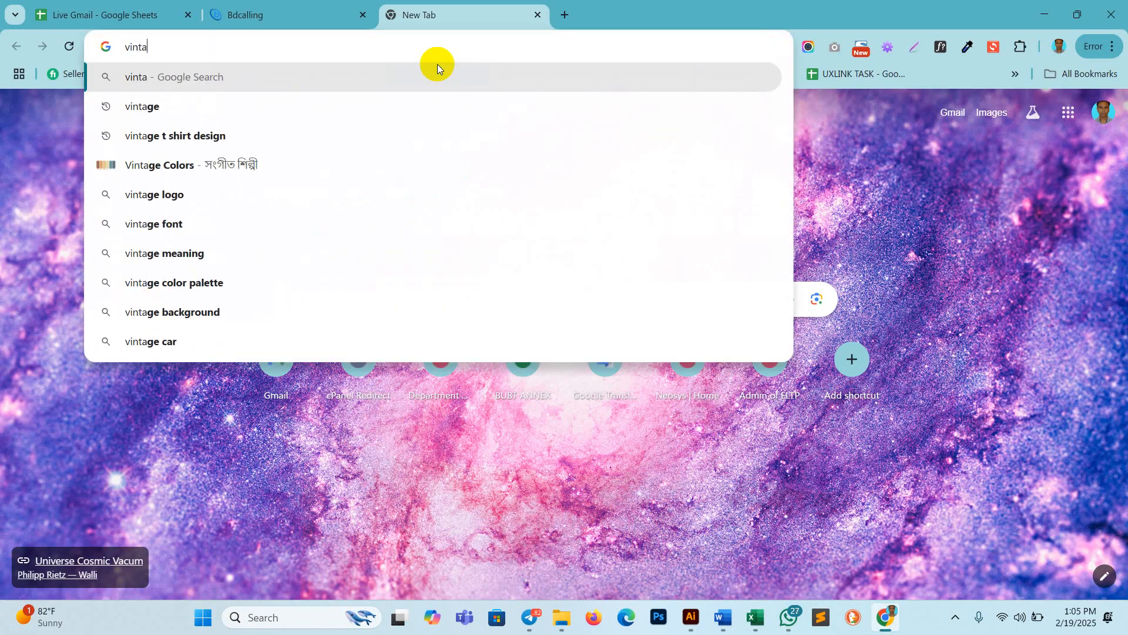
{"action": "type", "text": "ge color"}
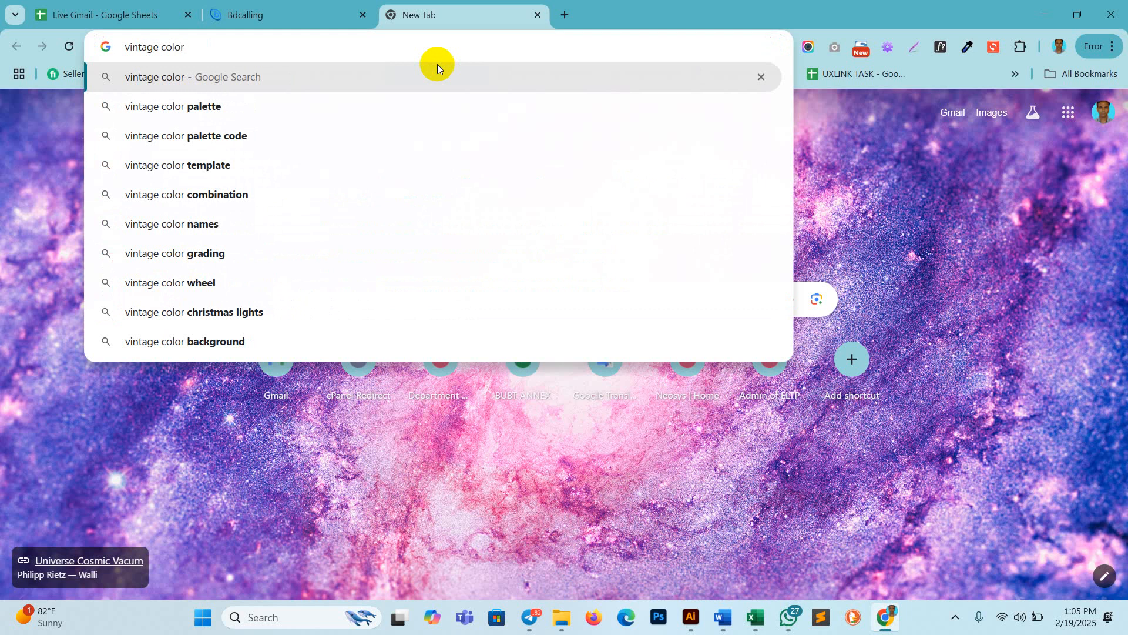
{"action": "key", "text": "Return"}
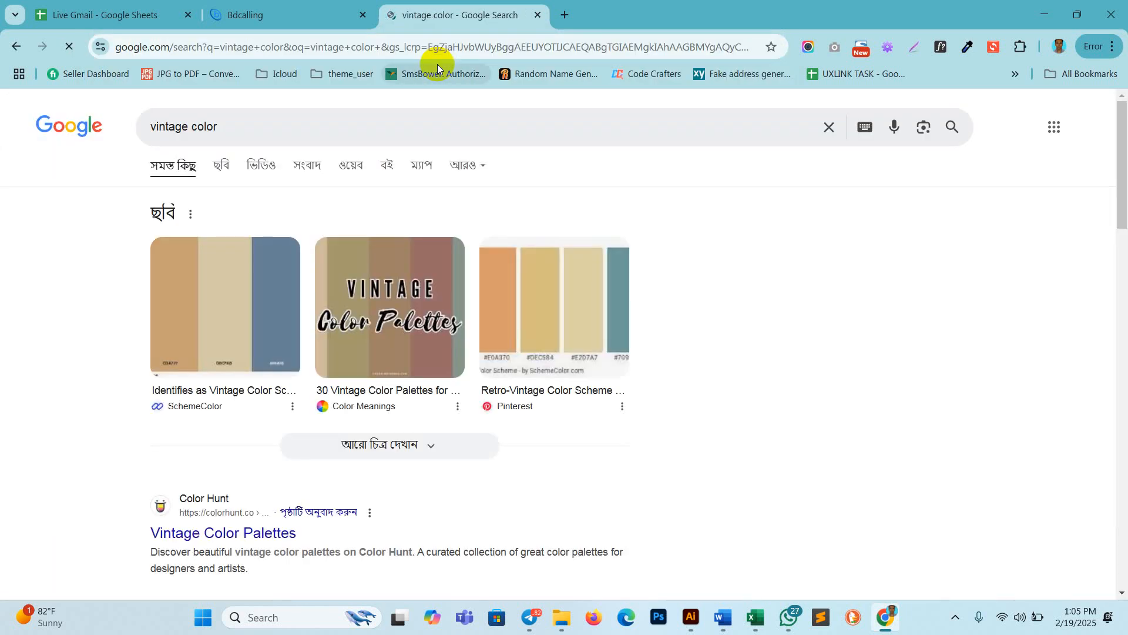
{"action": "left_click", "coordinate": [221, 165]}
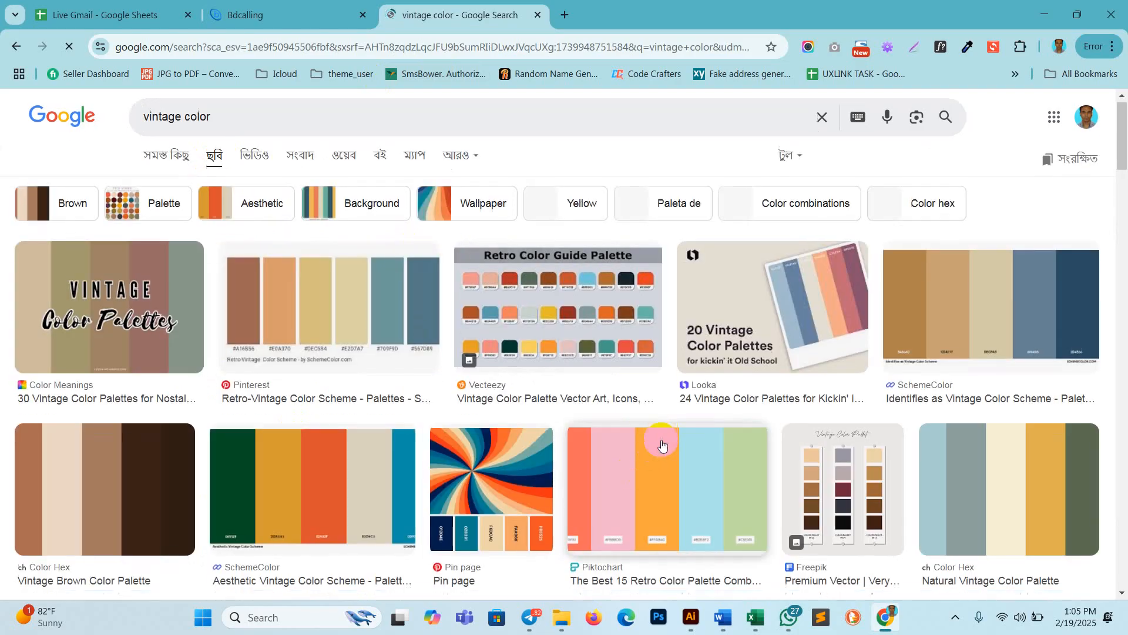
{"action": "scroll", "coordinate": [662, 445], "scroll_direction": "down", "scroll_amount": 2}
- Open the Aesthetic Vintage Color Scheme palette from SchemeColor and copy its image
{"action": "left_click", "coordinate": [312, 365]}
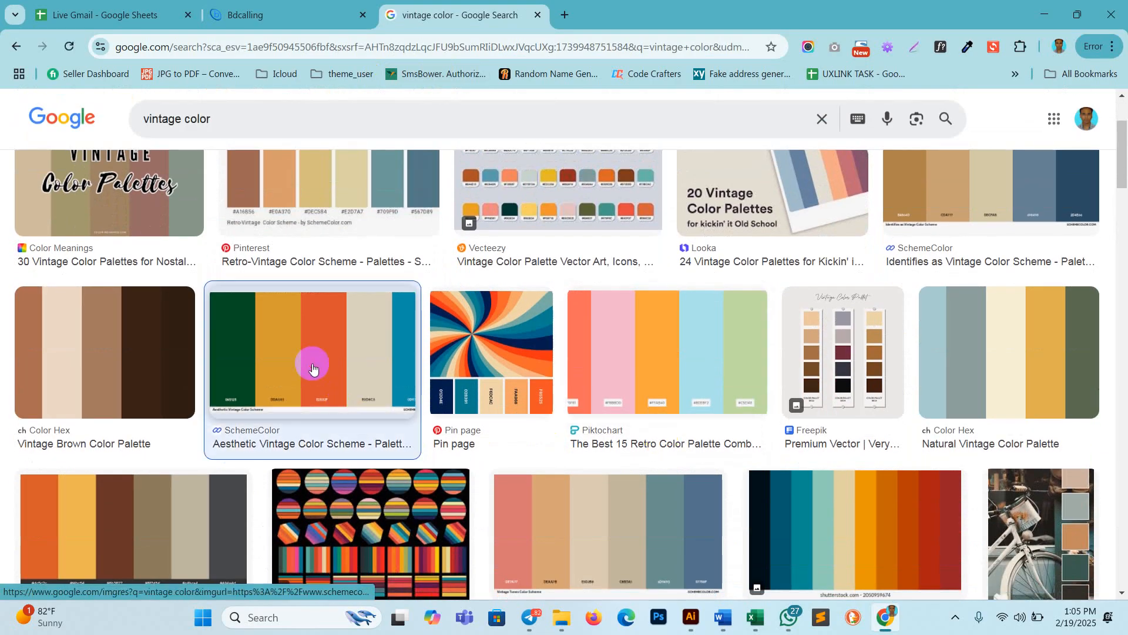
{"action": "right_click", "coordinate": [884, 306]}
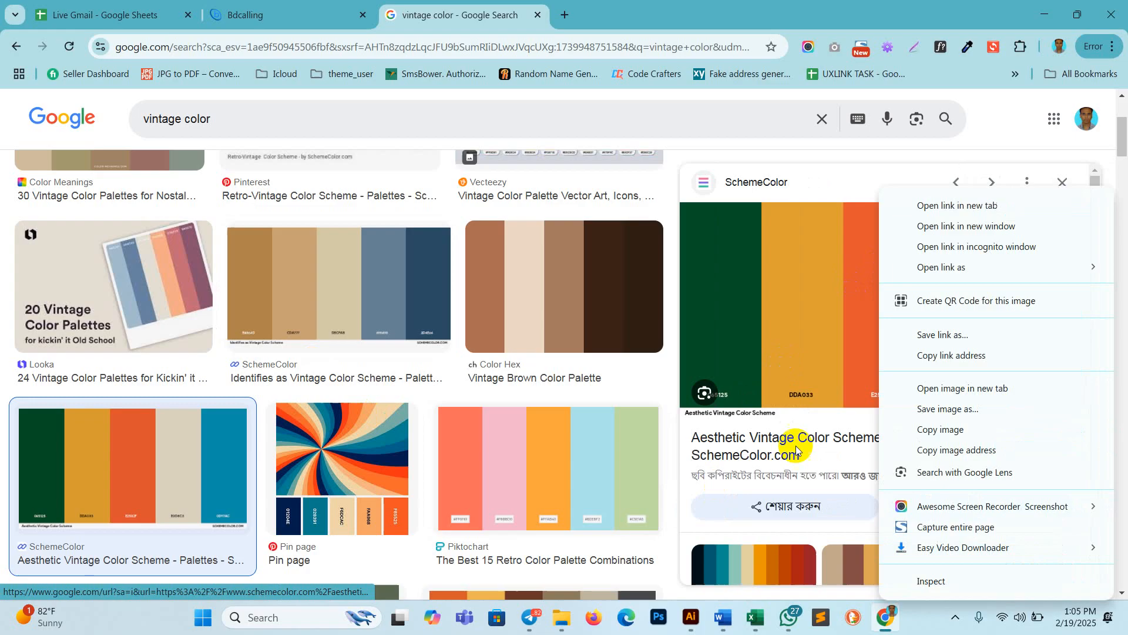
{"action": "left_click", "coordinate": [932, 431]}
- Switch to Illustrator, create a new 8 × 6 in document, and close the Untitled-1 document
{"action": "left_click", "coordinate": [691, 617]}
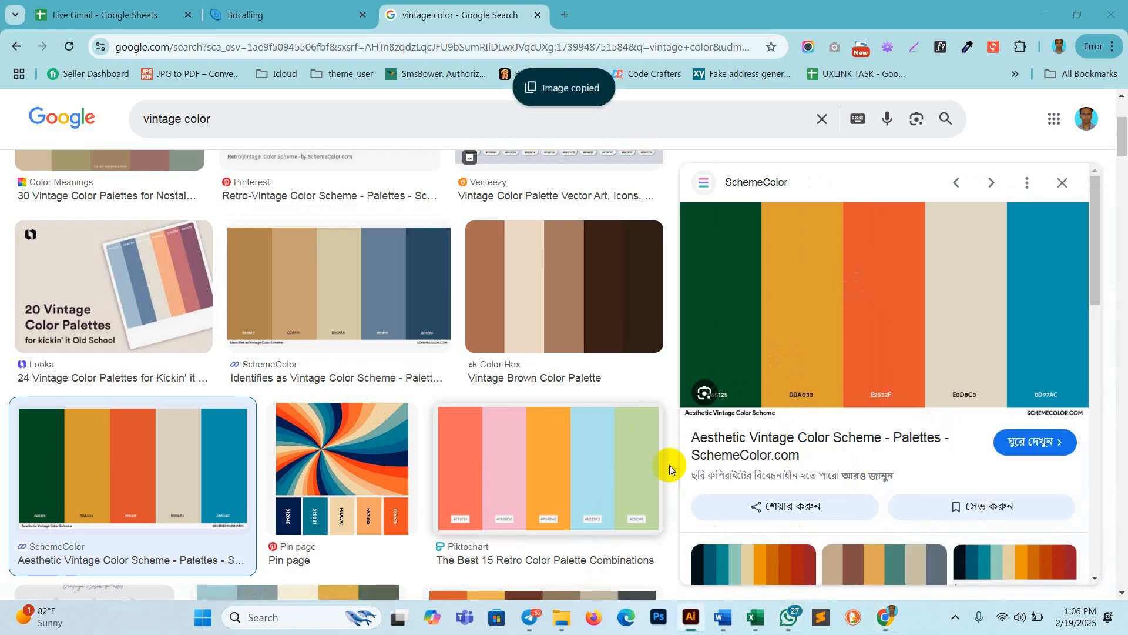
{"action": "left_click", "coordinate": [688, 617]}
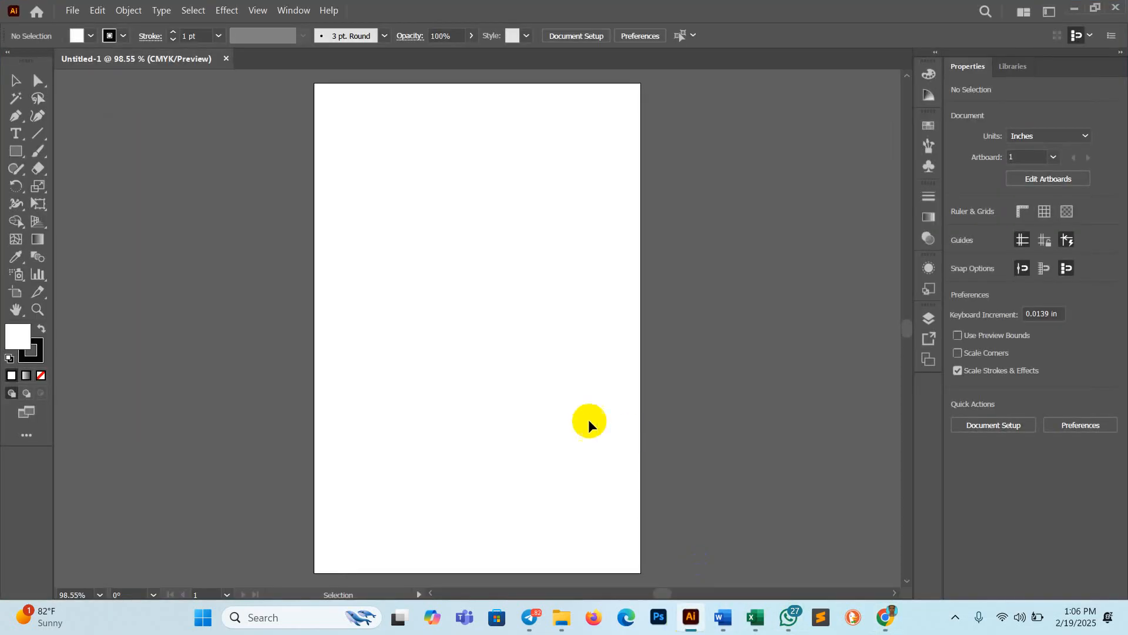
{"action": "left_click", "coordinate": [72, 10]}
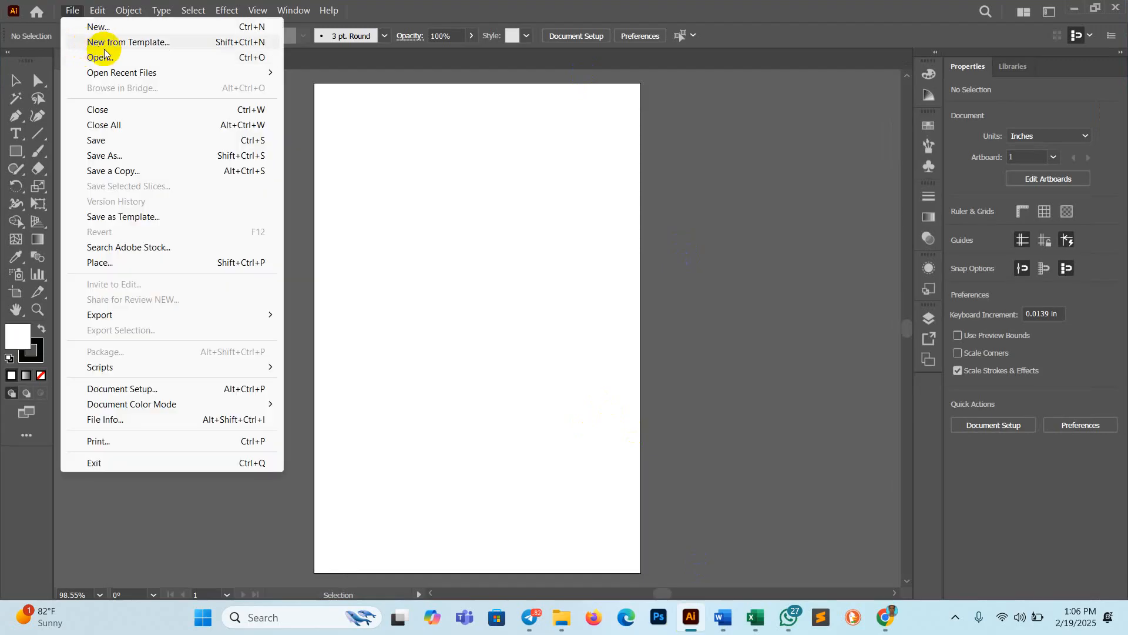
{"action": "left_click", "coordinate": [109, 29]}
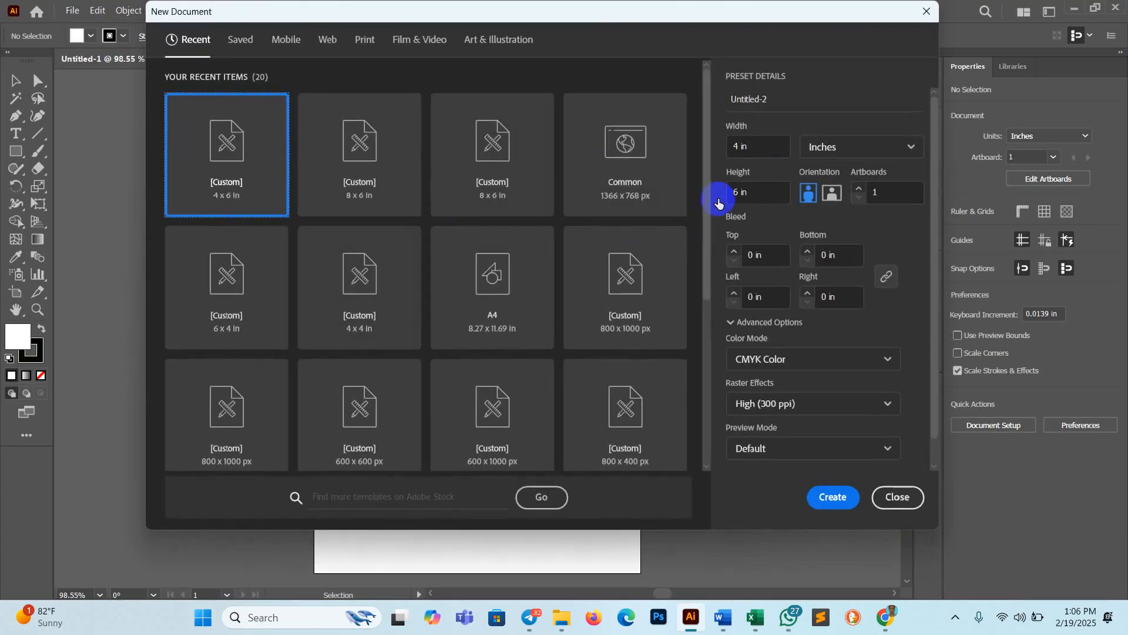
{"action": "double_click", "coordinate": [728, 147]}
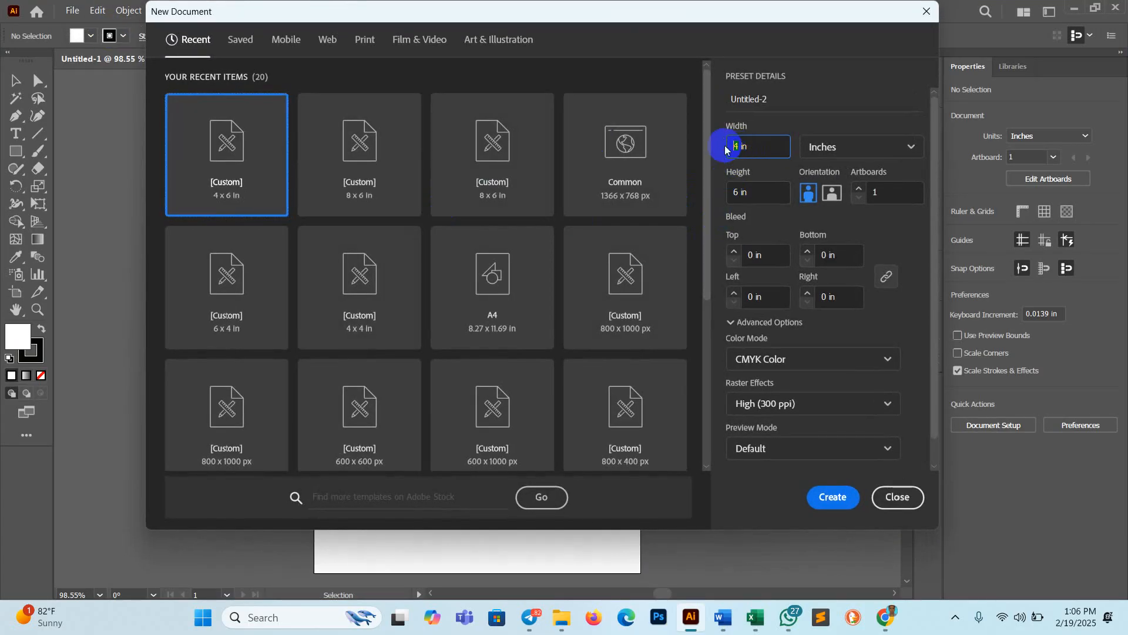
{"action": "left_click", "coordinate": [831, 492]}
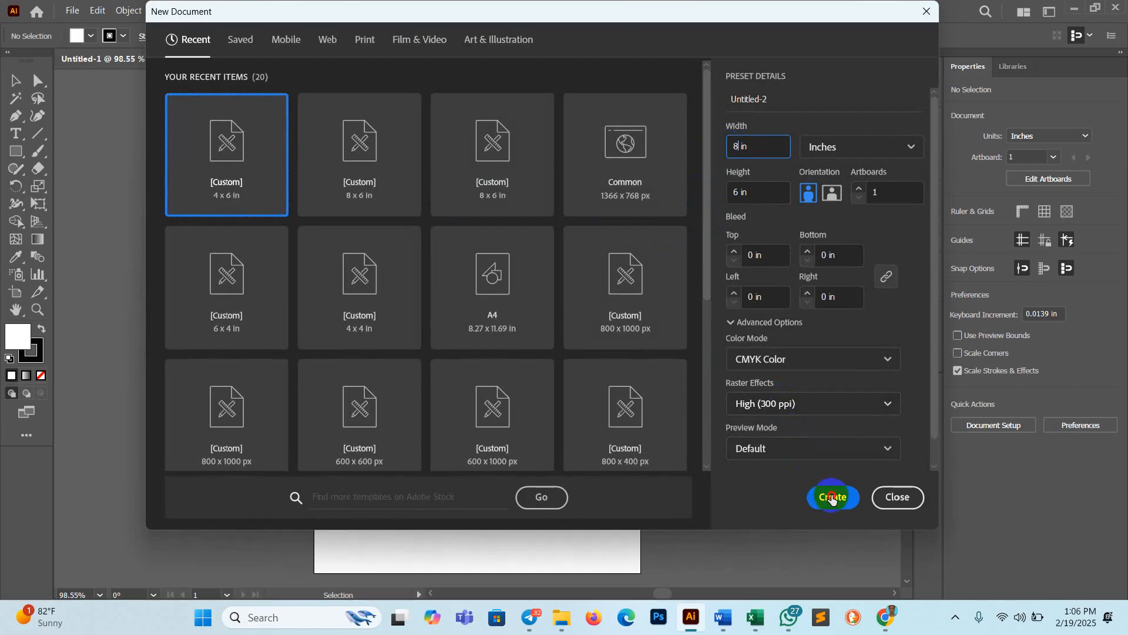
{"action": "left_click", "coordinate": [826, 500]}
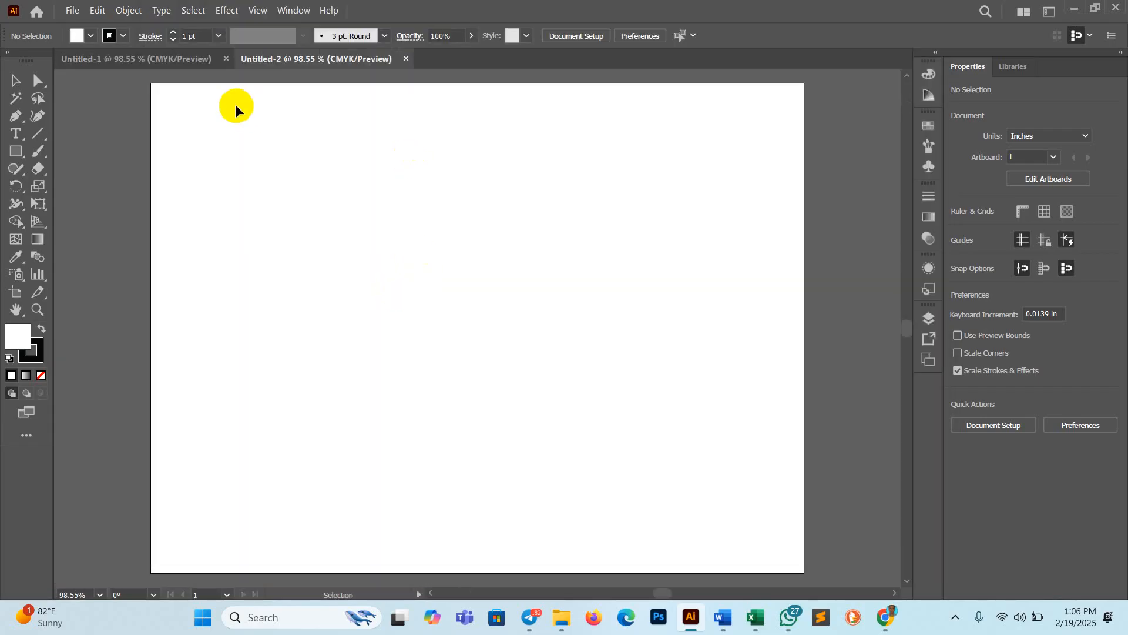
{"action": "left_click", "coordinate": [226, 58]}
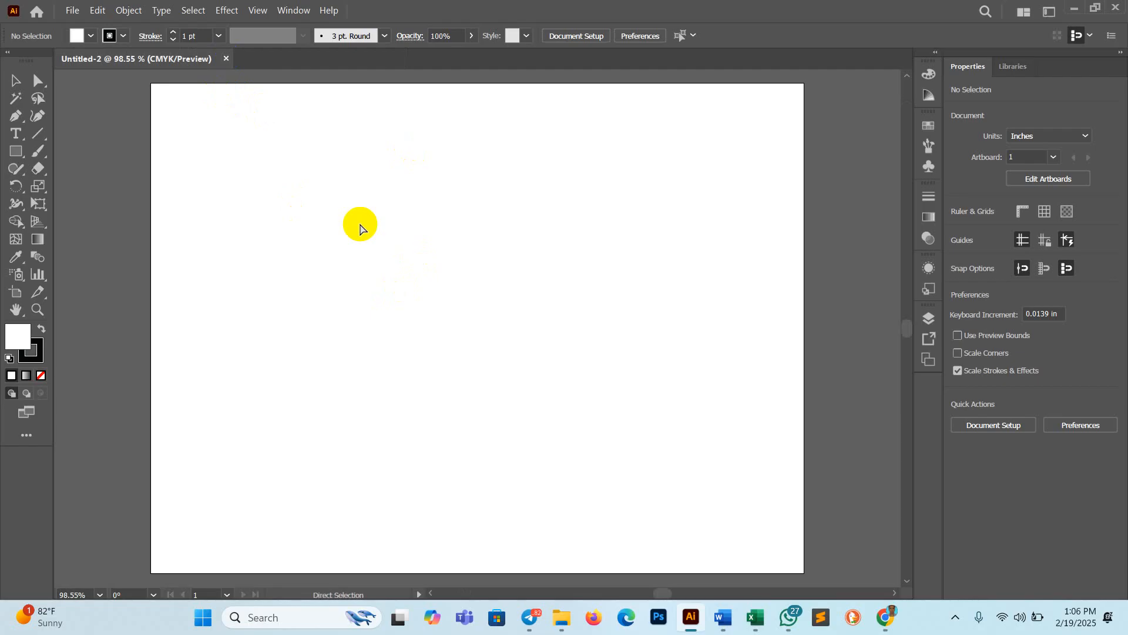
- Paste the palette image, scale it down to about 5.2 × 2.73 in, and place it across the artboard's upper-left edge
{"action": "key", "text": "ctrl+v"}
{"action": "left_click_drag", "start_coordinate": [297, 243], "coordinate": [480, 253]}
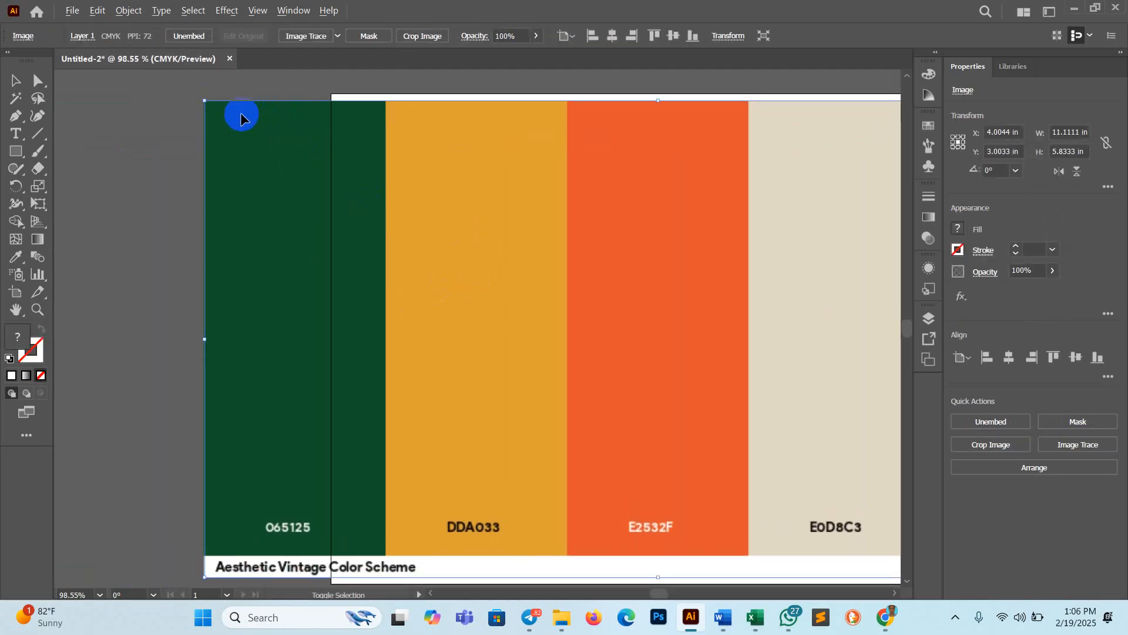
{"action": "left_click_drag", "start_coordinate": [205, 101], "coordinate": [411, 228]}
{"action": "left_click_drag", "start_coordinate": [689, 323], "coordinate": [692, 361]}
{"action": "left_click_drag", "start_coordinate": [609, 345], "coordinate": [211, 252]}
{"action": "left_click", "coordinate": [248, 177]}
{"action": "left_click", "coordinate": [585, 377]}
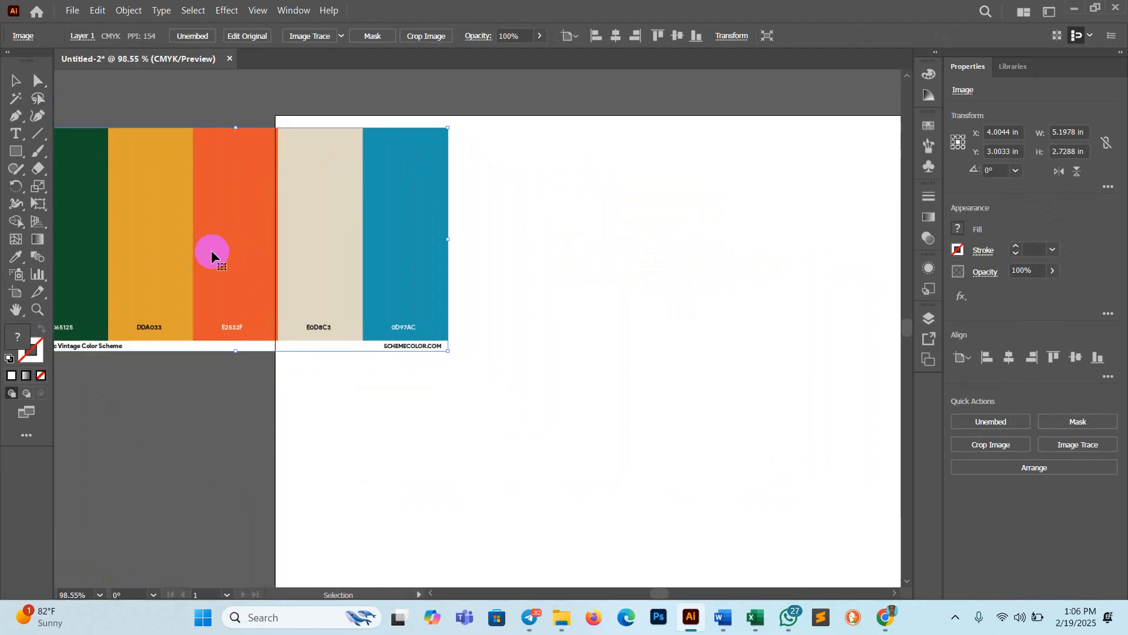
- Draw a rectangle about 3.06 × 0.81 in beside the palette and fill it with the blue 0D97AC swatch using the Eyedropper
{"action": "left_click", "coordinate": [649, 238]}
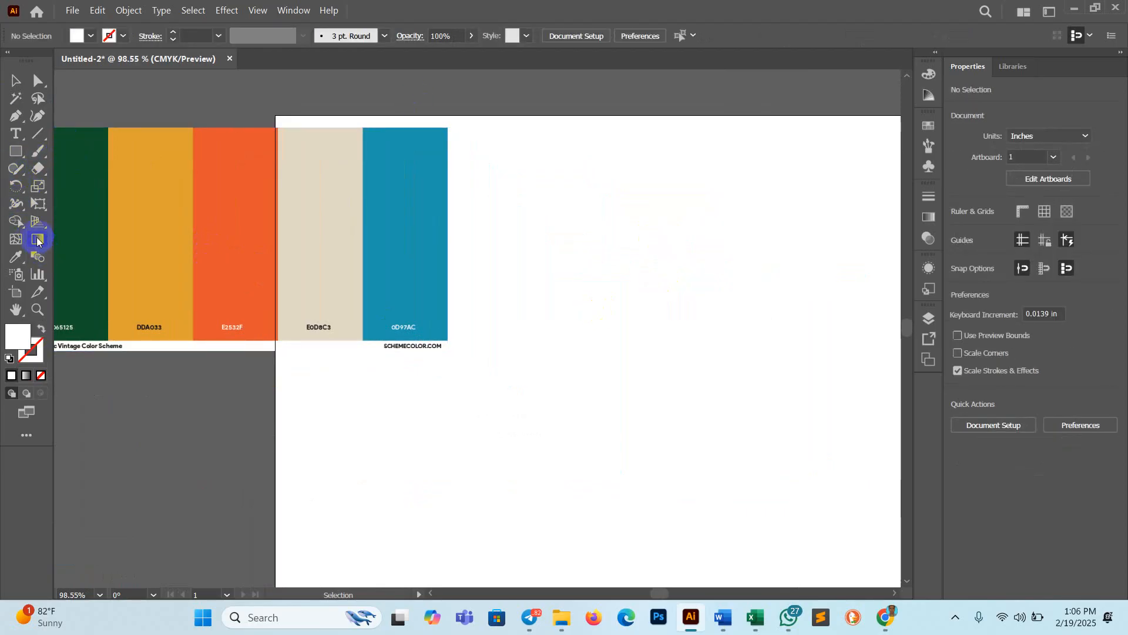
{"action": "left_click", "coordinate": [17, 153]}
{"action": "left_click_drag", "start_coordinate": [17, 153], "coordinate": [75, 150]}
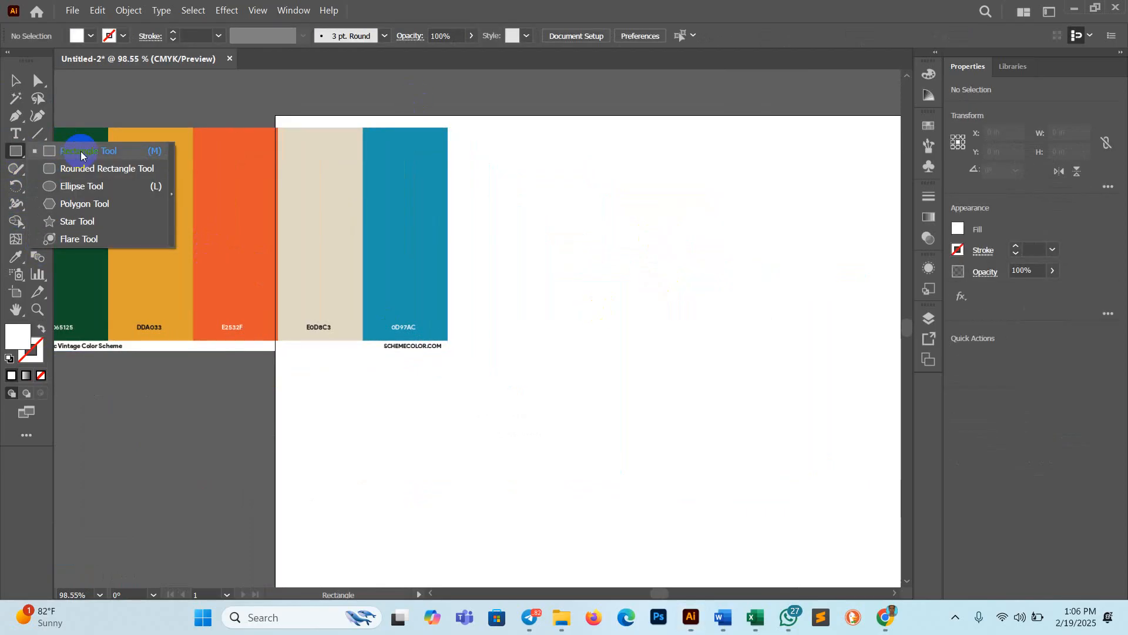
{"action": "mouse_move", "coordinate": [536, 219]}
{"action": "left_mouse_down"}
{"action": "mouse_move", "coordinate": [735, 288]}
{"action": "mouse_move", "coordinate": [788, 286]}
{"action": "left_mouse_up"}
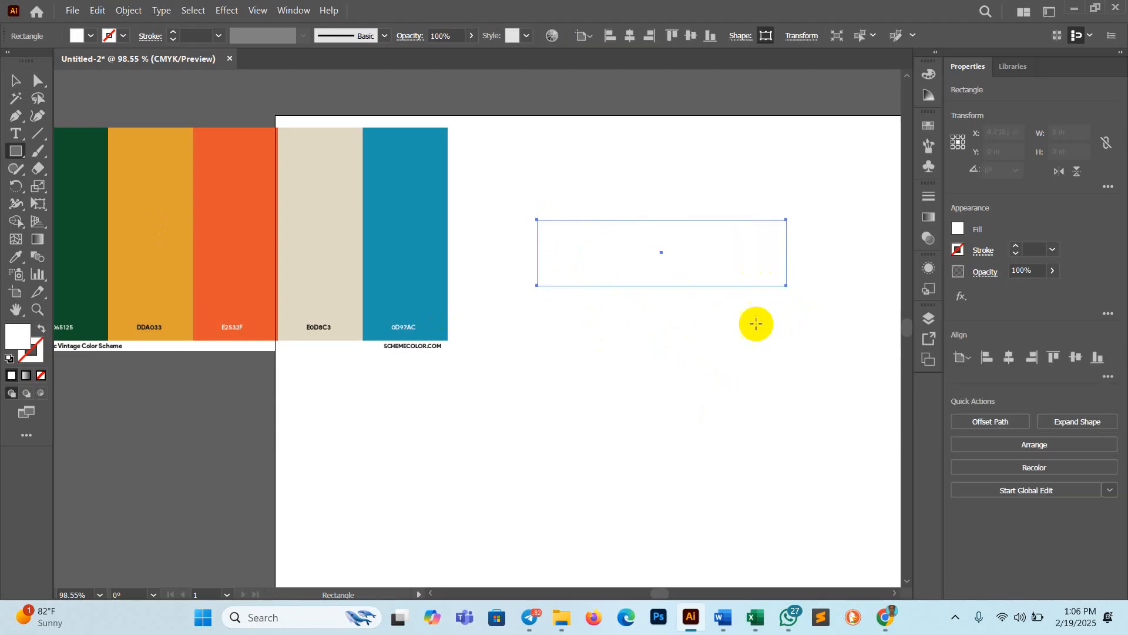
{"action": "left_click", "coordinate": [14, 259]}
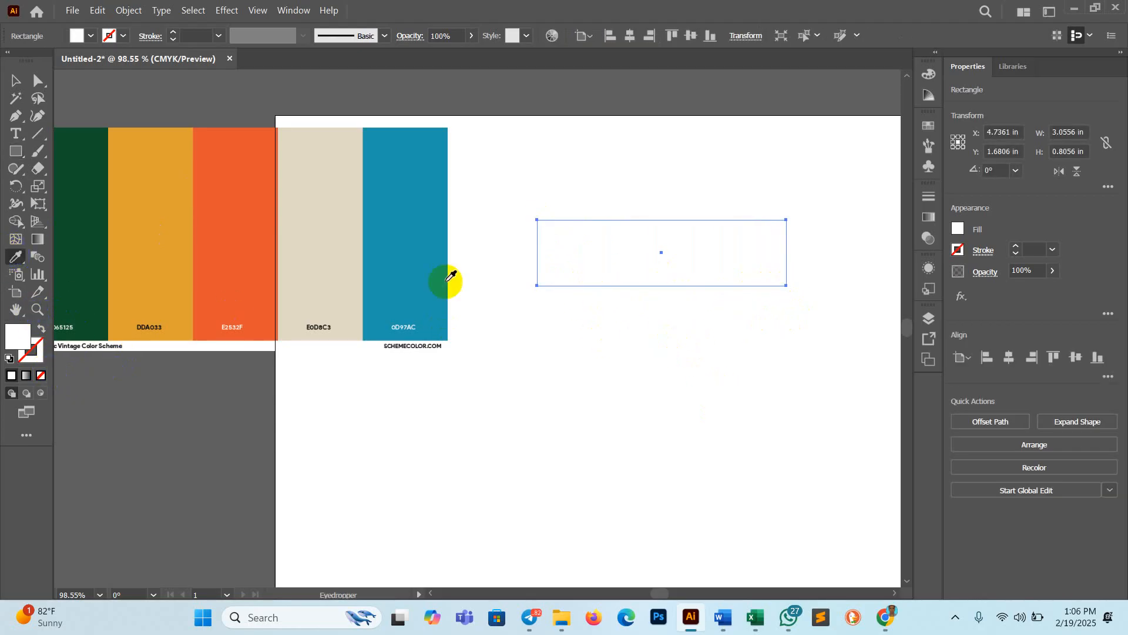
{"action": "left_click", "coordinate": [428, 255]}
- Duplicate the blue rectangle three times downward at equal small gaps to form a stack of four
{"action": "left_click", "coordinate": [15, 82]}
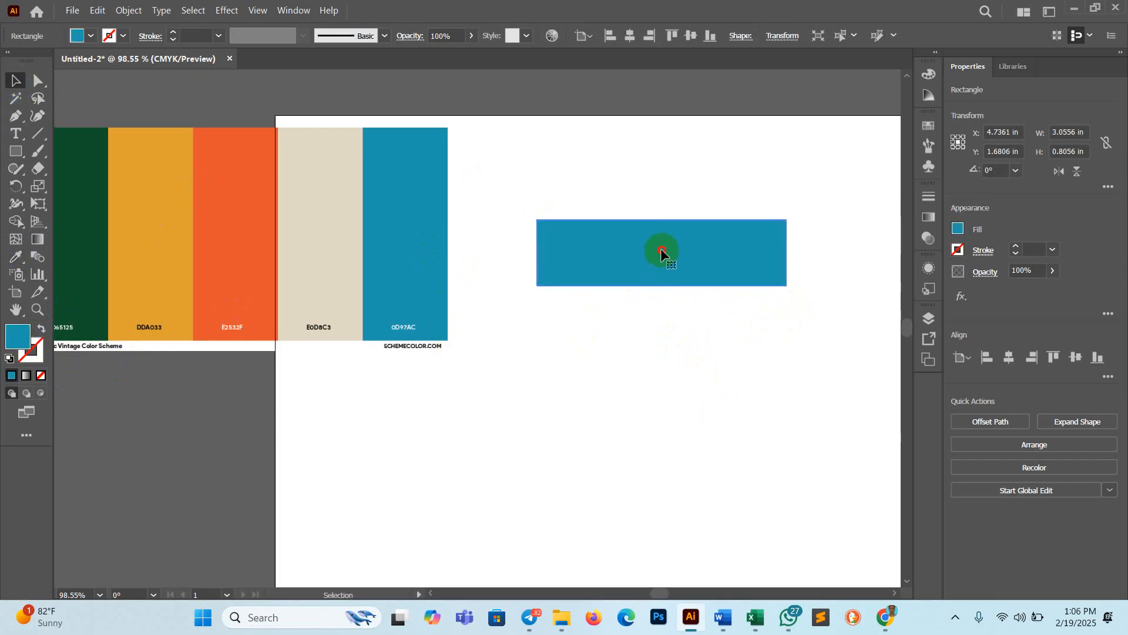
{"action": "left_click_drag", "start_coordinate": [641, 259], "coordinate": [640, 332]}
{"action": "key", "text": "ctrl+d"}
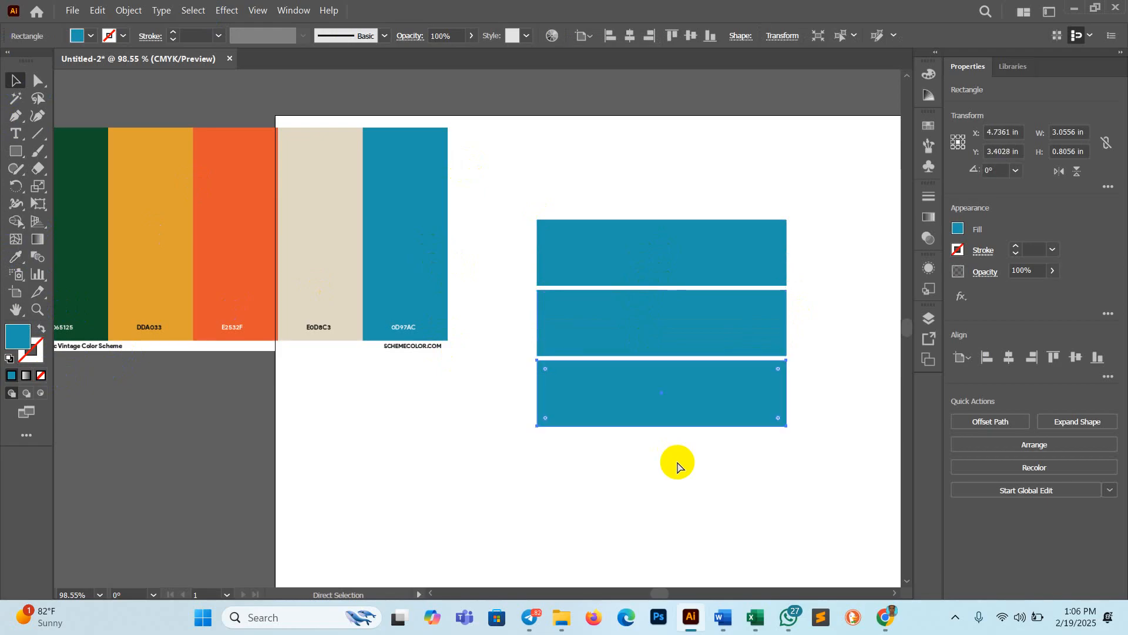
{"action": "key", "text": "ctrl+d"}
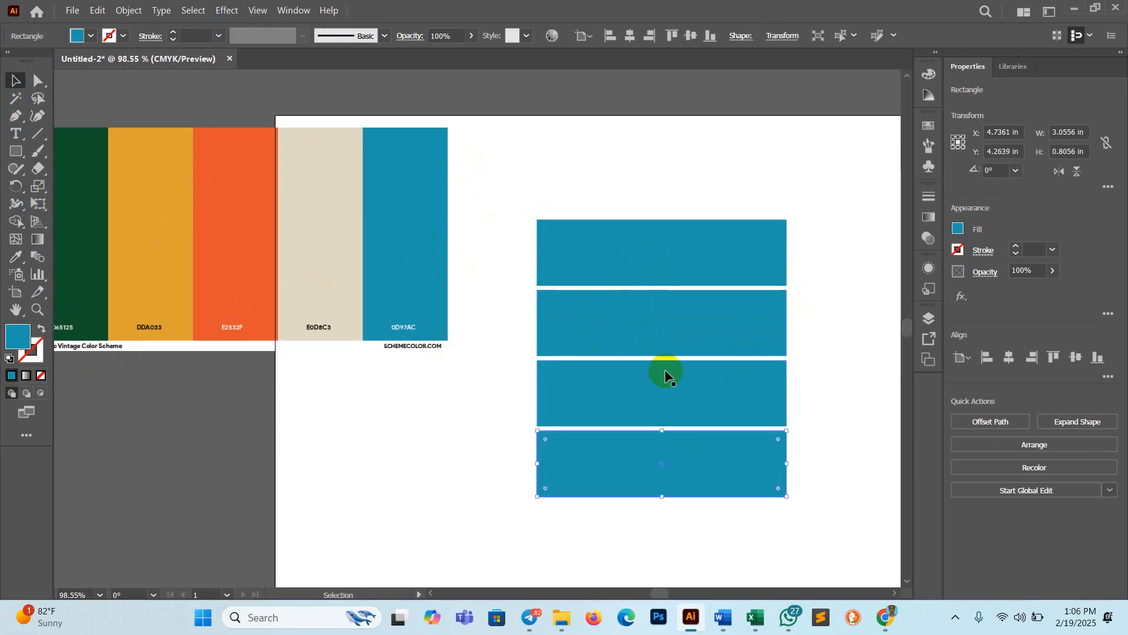
{"action": "scroll", "coordinate": [664, 369], "scroll_direction": "down", "scroll_amount": 1}
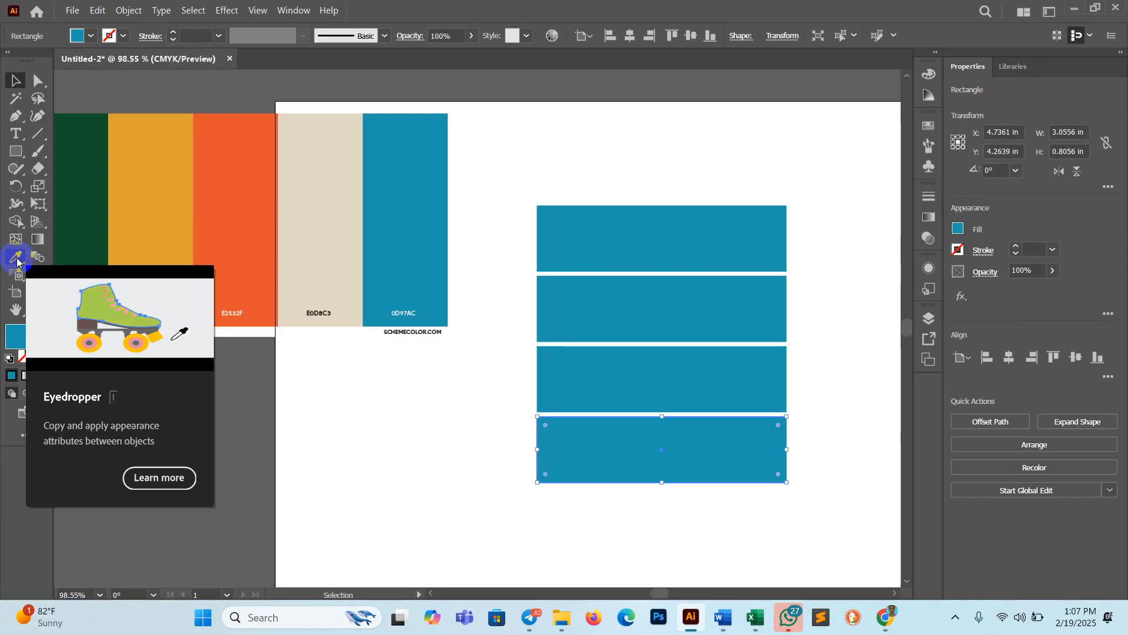
- Switch to the Live Gmail spreadsheet in Chrome and fill row 282 with yellow
{"action": "left_click", "coordinate": [885, 617]}
{"action": "left_click", "coordinate": [158, 15]}
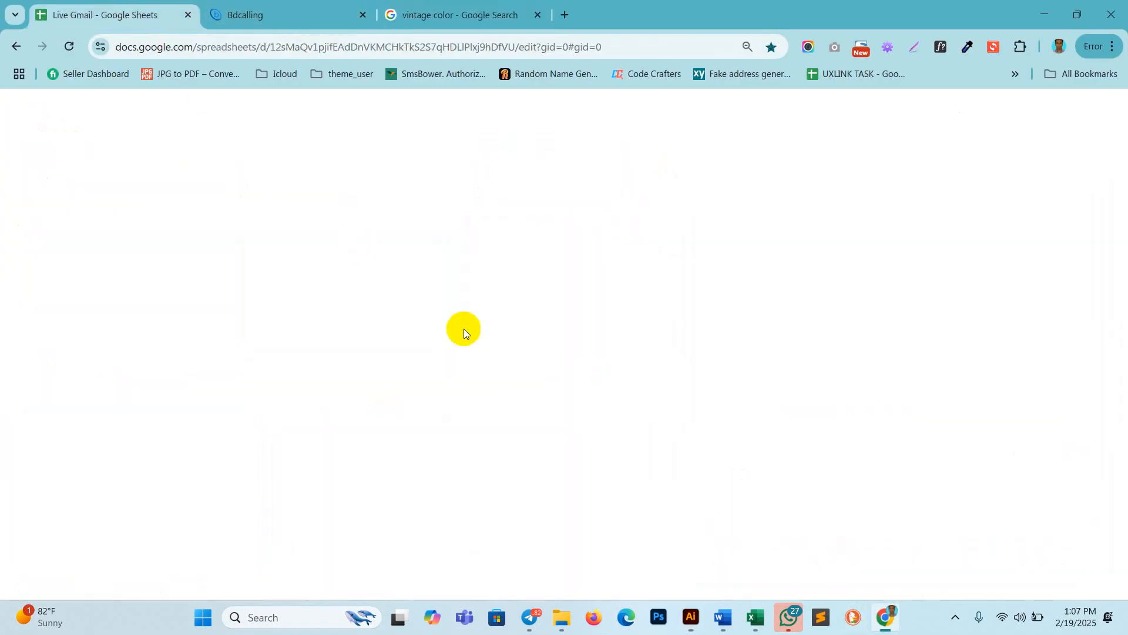
{"action": "scroll", "coordinate": [538, 370], "scroll_direction": "down", "scroll_amount": 6}
{"action": "scroll", "coordinate": [533, 378], "scroll_direction": "down", "scroll_amount": 20}
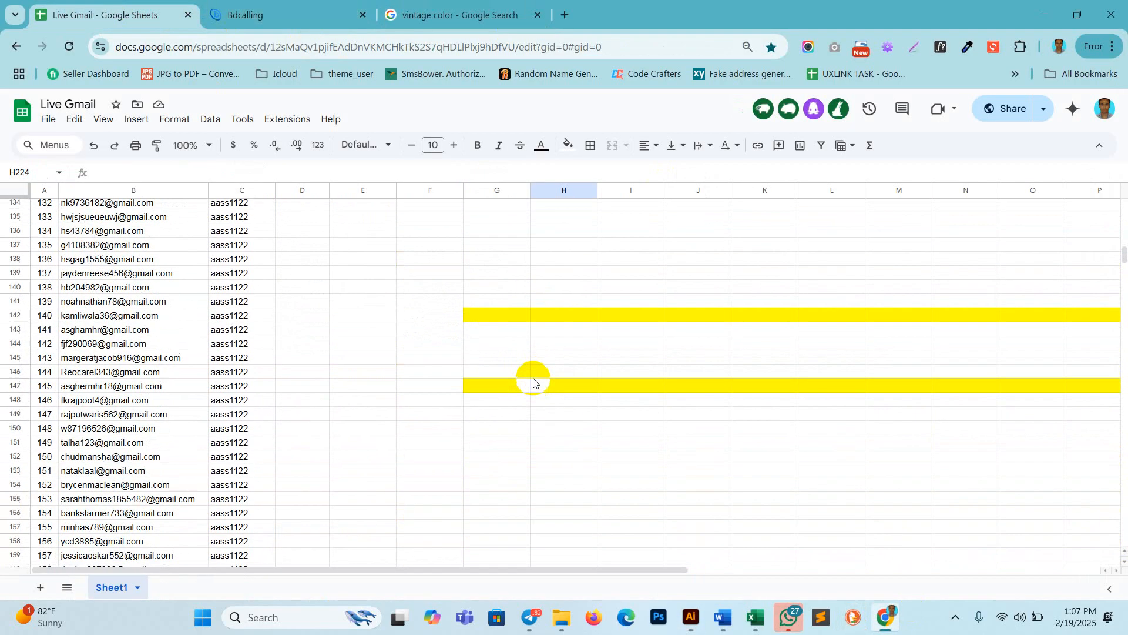
{"action": "scroll", "coordinate": [534, 379], "scroll_direction": "down", "scroll_amount": 20}
{"action": "scroll", "coordinate": [533, 379], "scroll_direction": "up", "scroll_amount": 20}
{"action": "scroll", "coordinate": [534, 379], "scroll_direction": "up", "scroll_amount": 7}
{"action": "scroll", "coordinate": [533, 378], "scroll_direction": "down", "scroll_amount": 6}
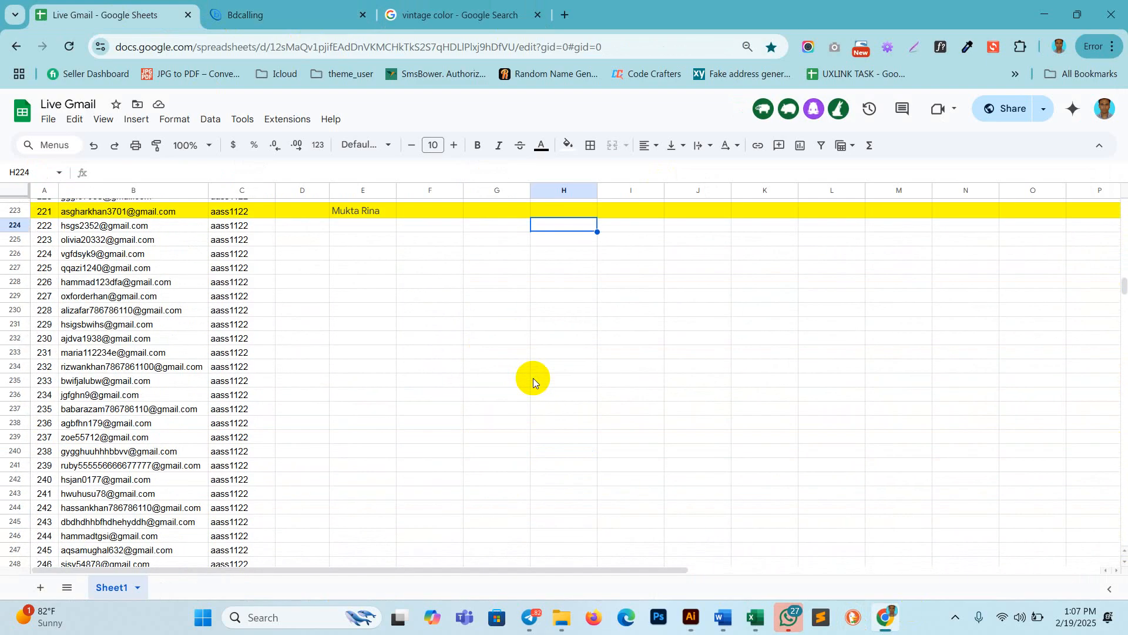
{"action": "scroll", "coordinate": [481, 407], "scroll_direction": "down", "scroll_amount": 10}
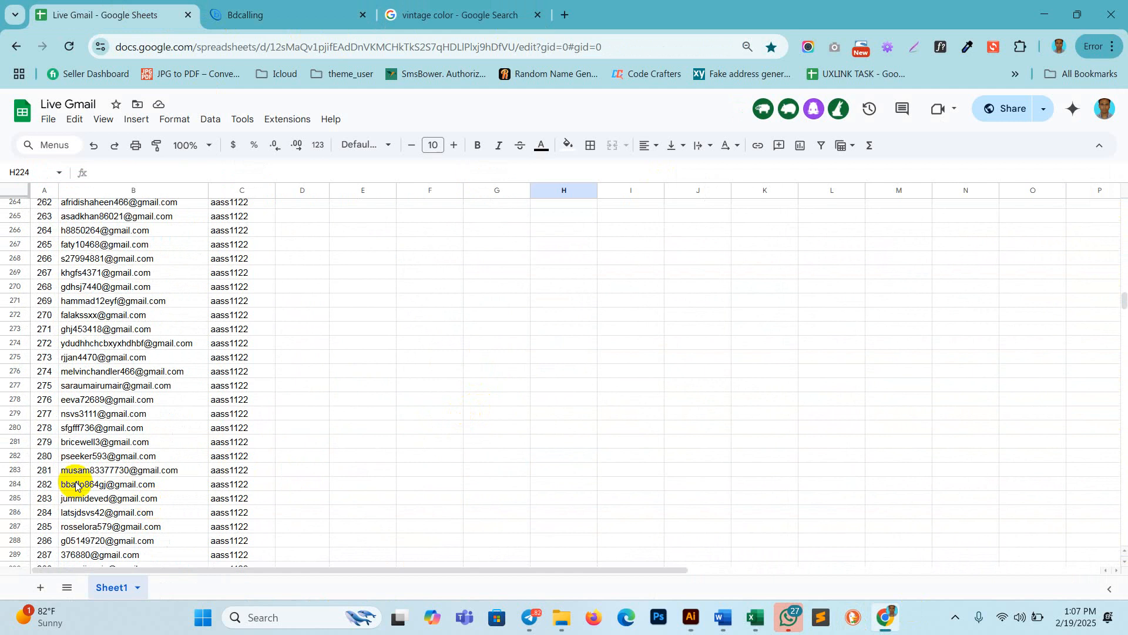
{"action": "left_click", "coordinate": [16, 456]}
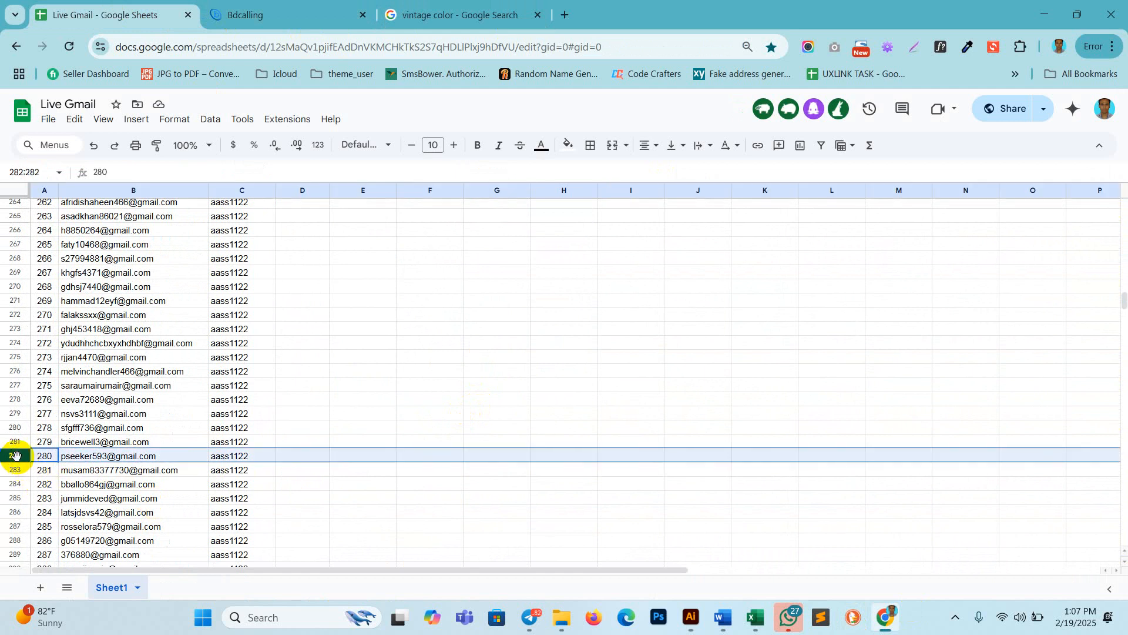
{"action": "left_click", "coordinate": [567, 145]}
{"action": "left_click", "coordinate": [619, 205]}
- Enter the person's name in cell E282 of the yellow row
{"action": "scroll", "coordinate": [502, 447], "scroll_direction": "up", "scroll_amount": 11}
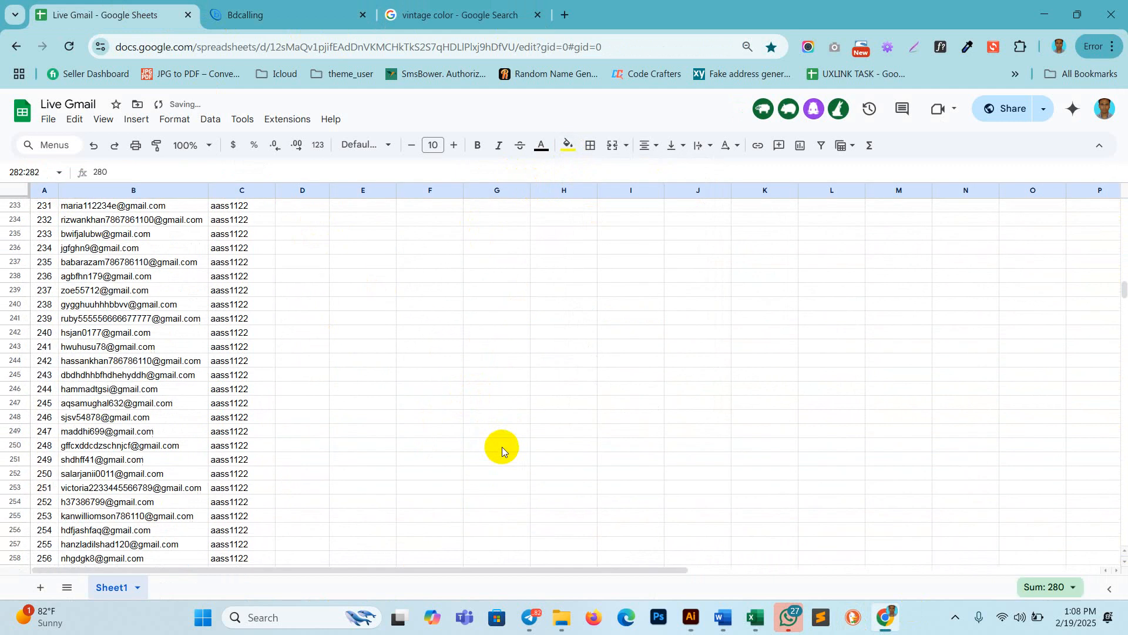
{"action": "scroll", "coordinate": [502, 447], "scroll_direction": "down", "scroll_amount": 6}
{"action": "scroll", "coordinate": [502, 447], "scroll_direction": "down", "scroll_amount": 8}
{"action": "left_click", "coordinate": [432, 420]}
{"action": "left_click", "coordinate": [363, 308]}
{"action": "type", "text": "Khusi"}
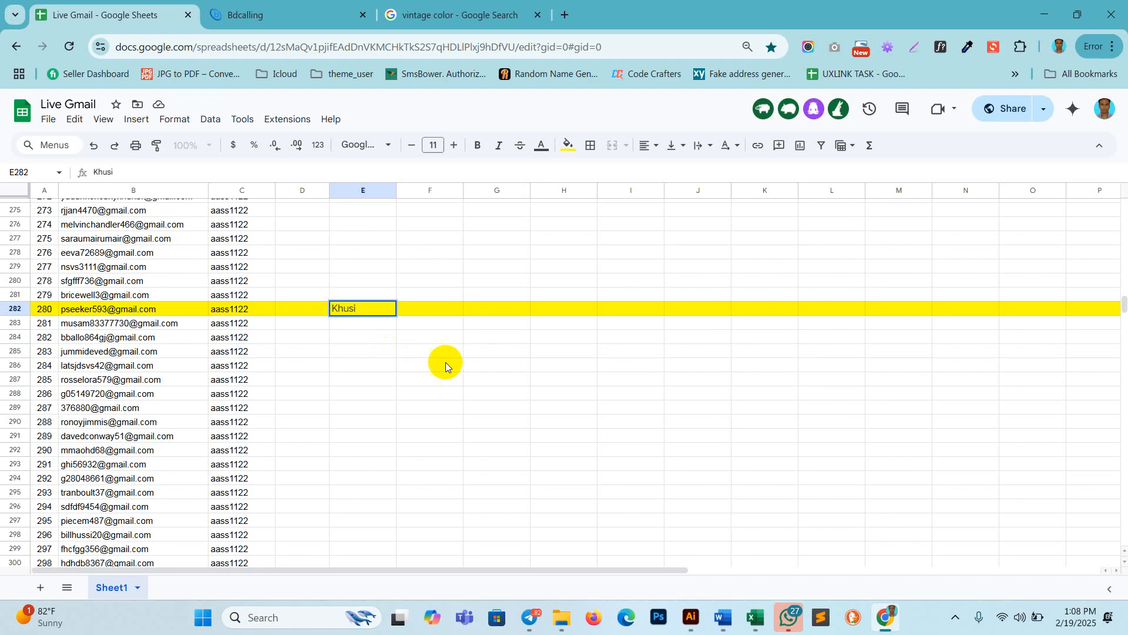
{"action": "left_click", "coordinate": [513, 381]}
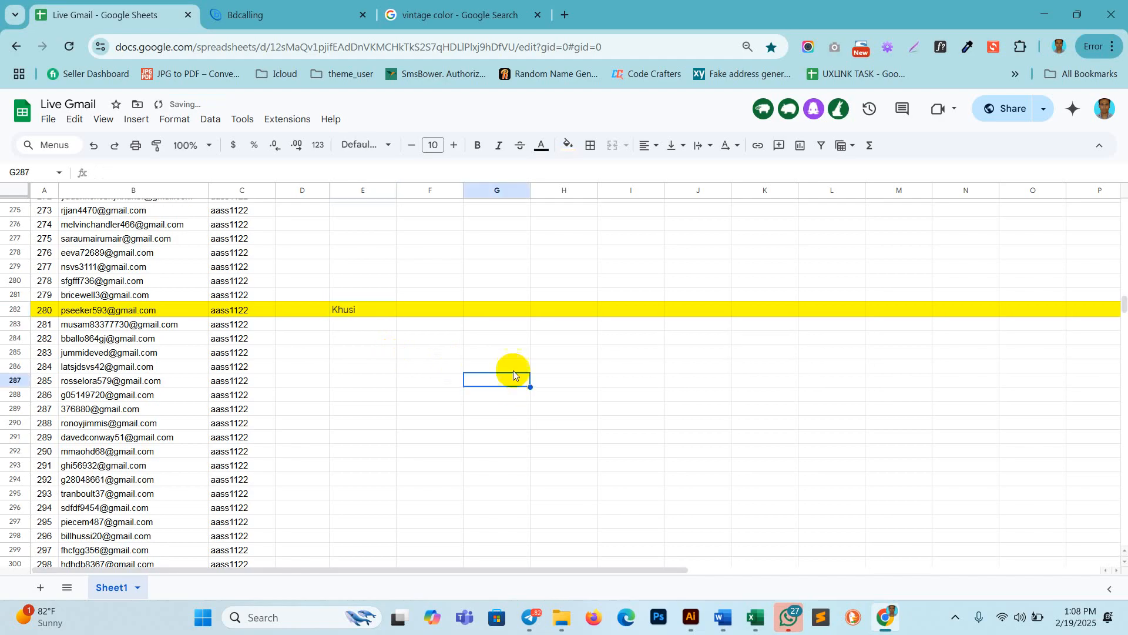
- Switch to WhatsApp, send the message "deci" to the contact who asked for a mail, and minimize the window
{"action": "left_click", "coordinate": [789, 617]}
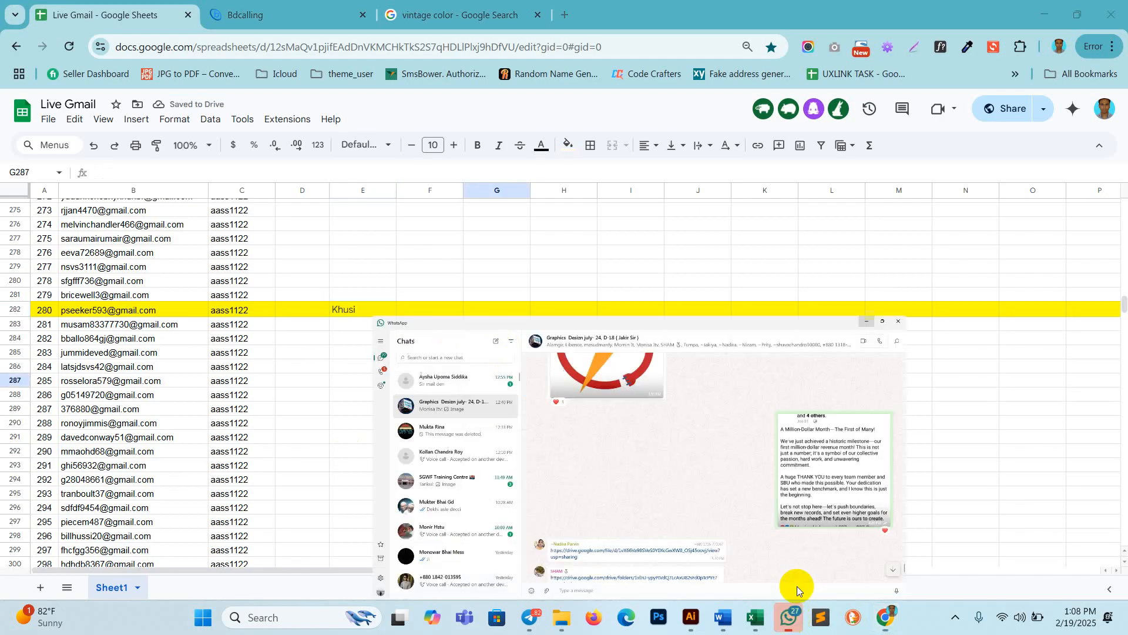
{"action": "left_click", "coordinate": [231, 144]}
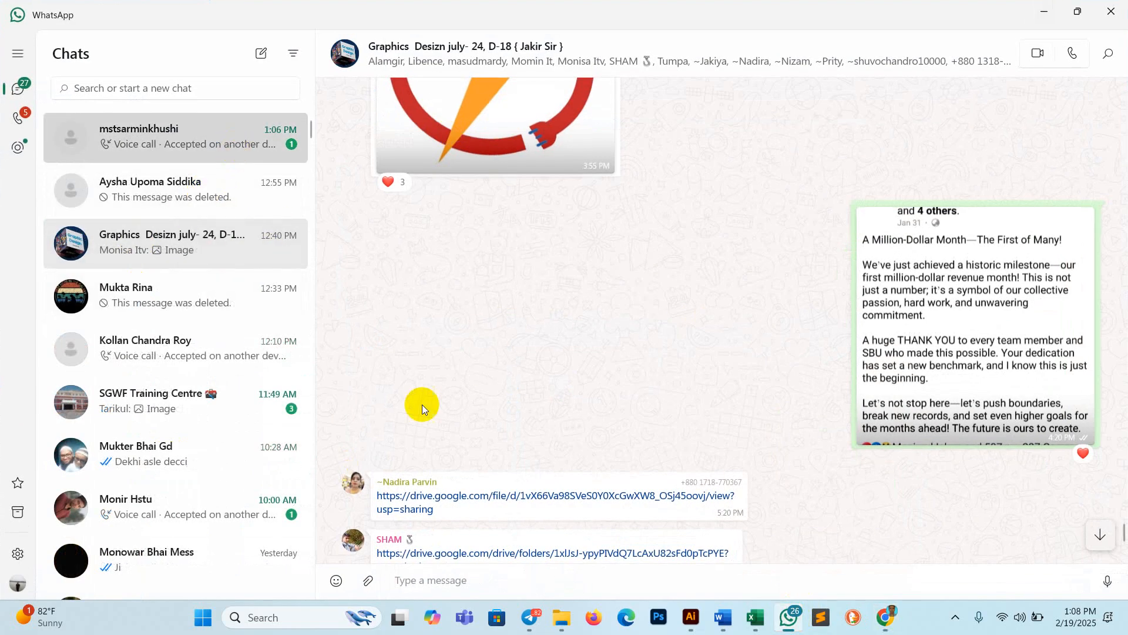
{"action": "type", "text": "dec"}
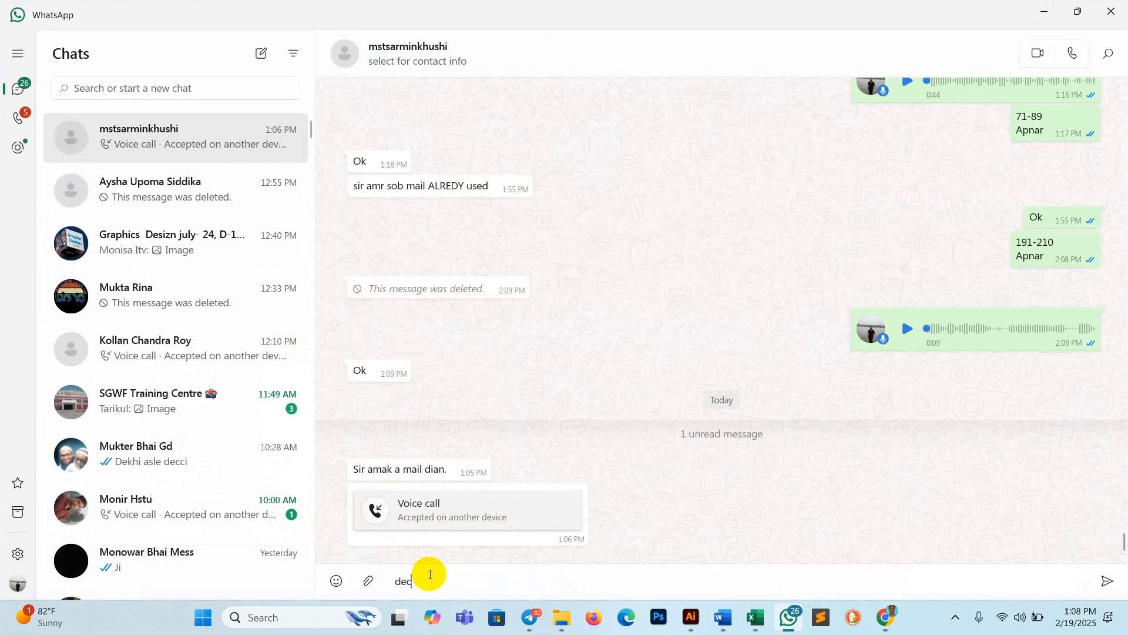
{"action": "type", "text": "i"}
{"action": "key", "text": "Return"}
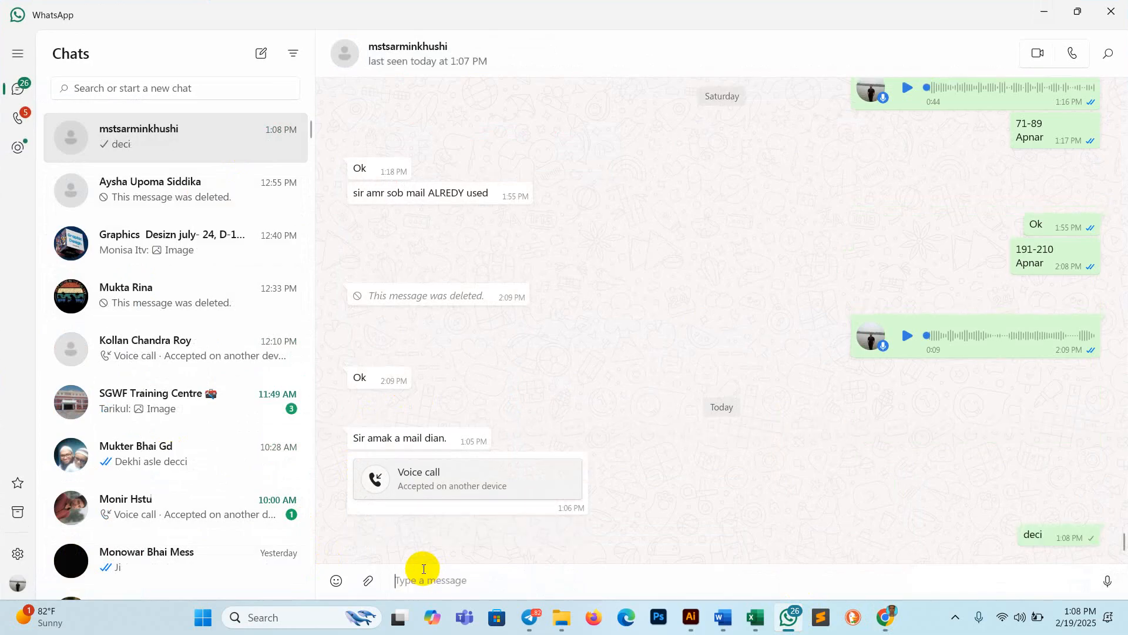
{"action": "left_click", "coordinate": [1045, 9]}
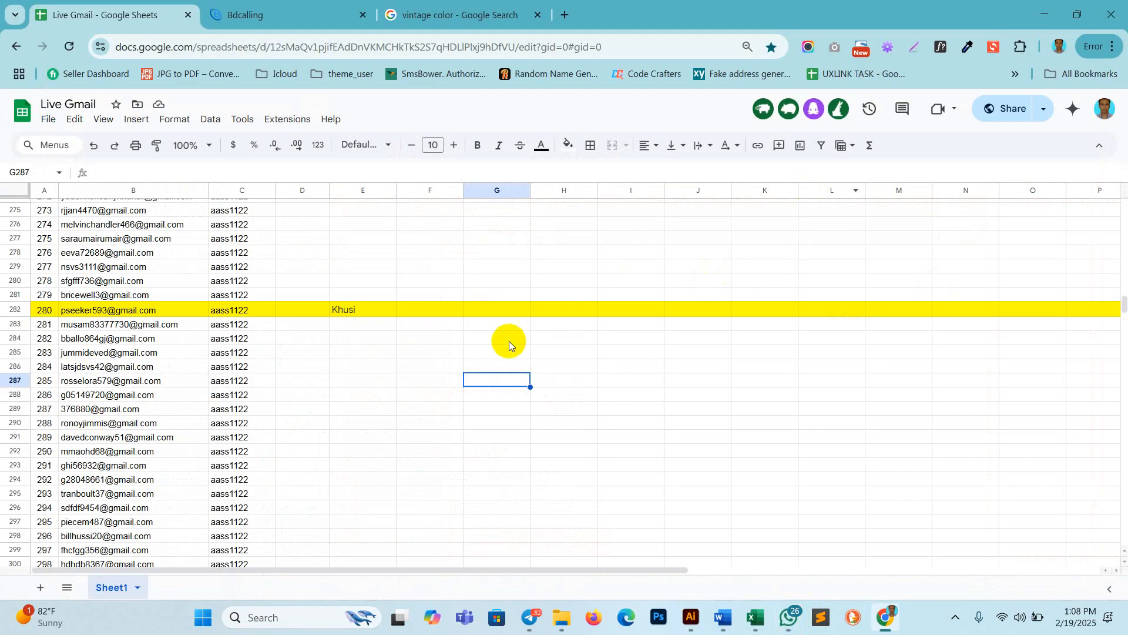
- Switch to Illustrator and fill the lowest rectangle of the stack with the orange E2532F swatch using the Eyedropper
{"action": "left_click", "coordinate": [691, 617]}
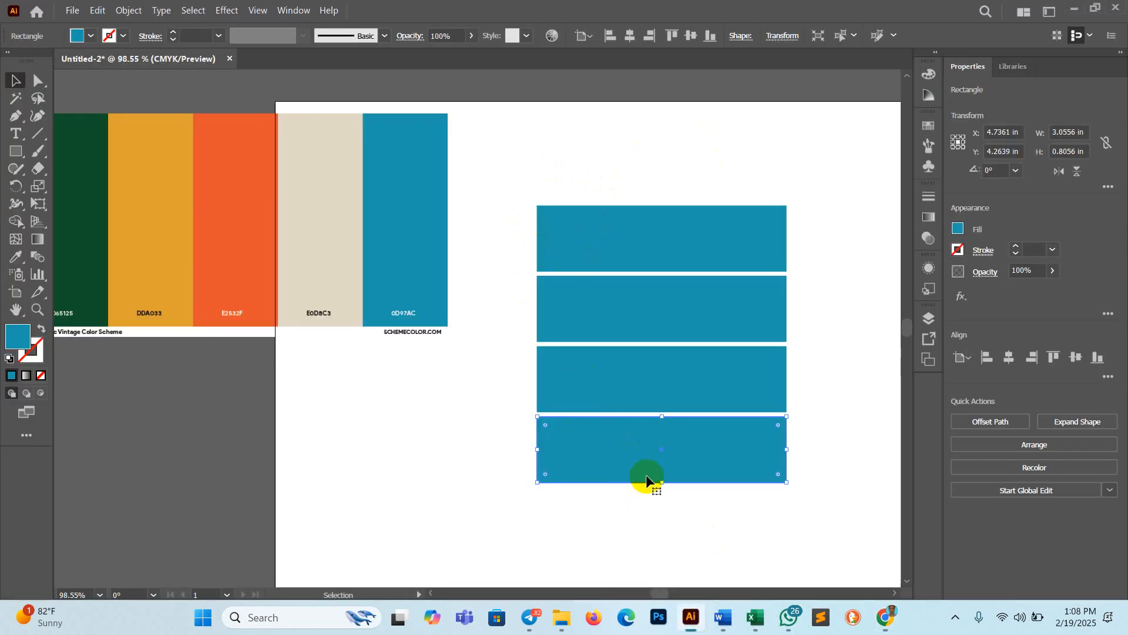
{"action": "left_click", "coordinate": [16, 256]}
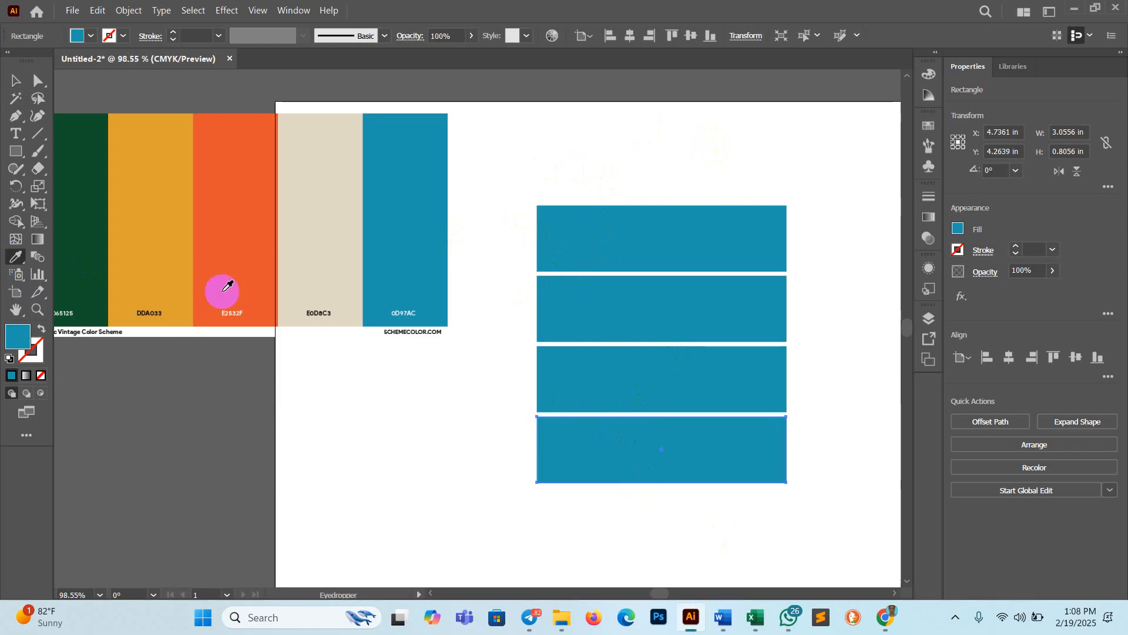
{"action": "left_click", "coordinate": [270, 248]}
{"action": "left_click", "coordinate": [16, 80]}
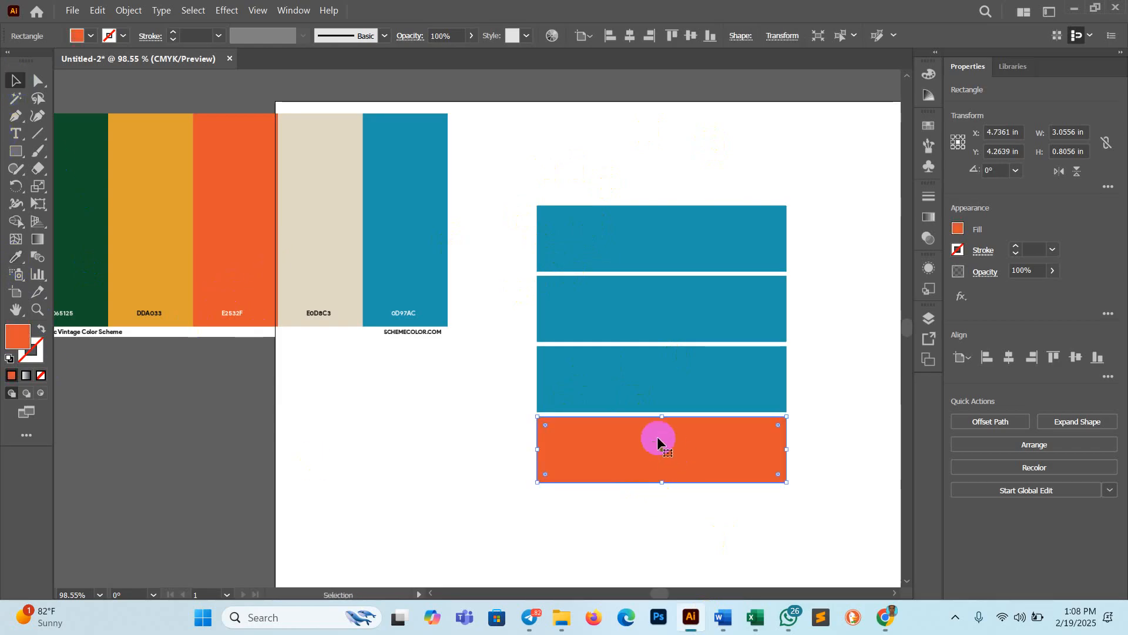
- Fill the third rectangle of the stack with the yellow DDA033 swatch using the Eyedropper
{"action": "left_click", "coordinate": [610, 359]}
{"action": "left_click", "coordinate": [15, 256]}
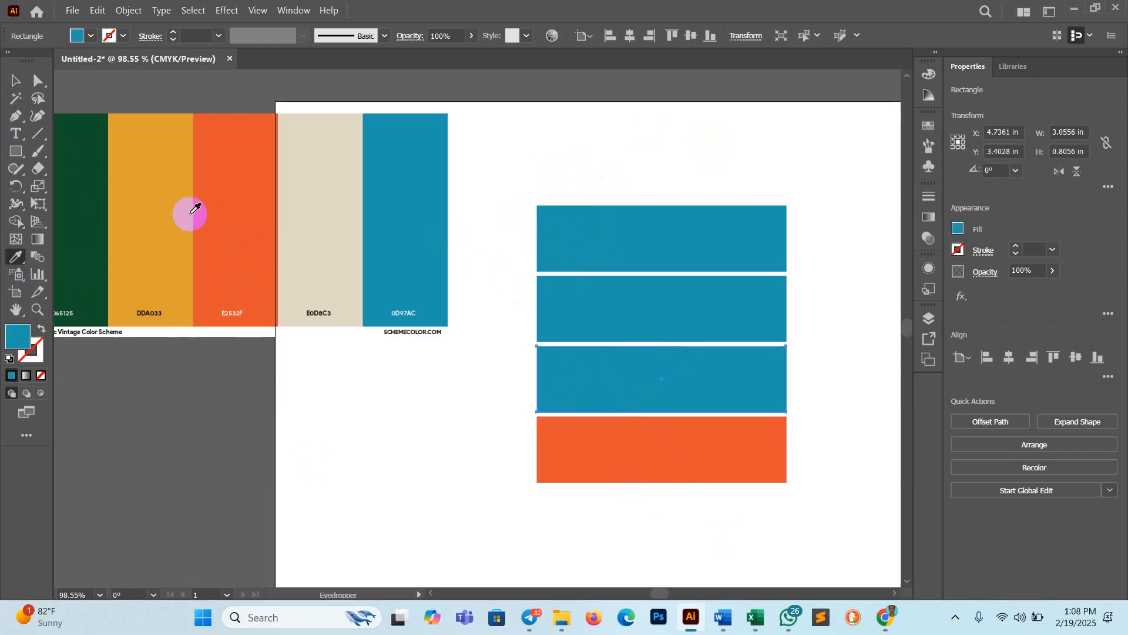
{"action": "left_click", "coordinate": [168, 203]}
{"action": "left_click", "coordinate": [15, 80]}
- Fill the second rectangle of the stack with the beige E0D8C3 swatch using the Eyedropper
{"action": "left_click", "coordinate": [533, 307]}
{"action": "left_click", "coordinate": [586, 325]}
{"action": "left_click", "coordinate": [15, 256]}
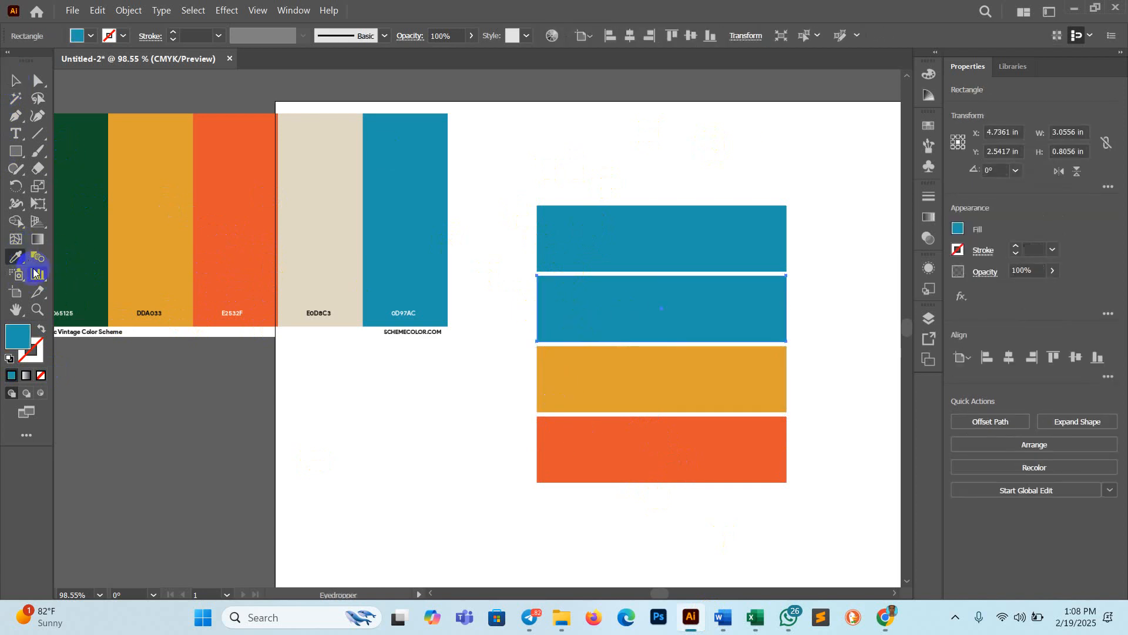
{"action": "left_click", "coordinate": [345, 206]}
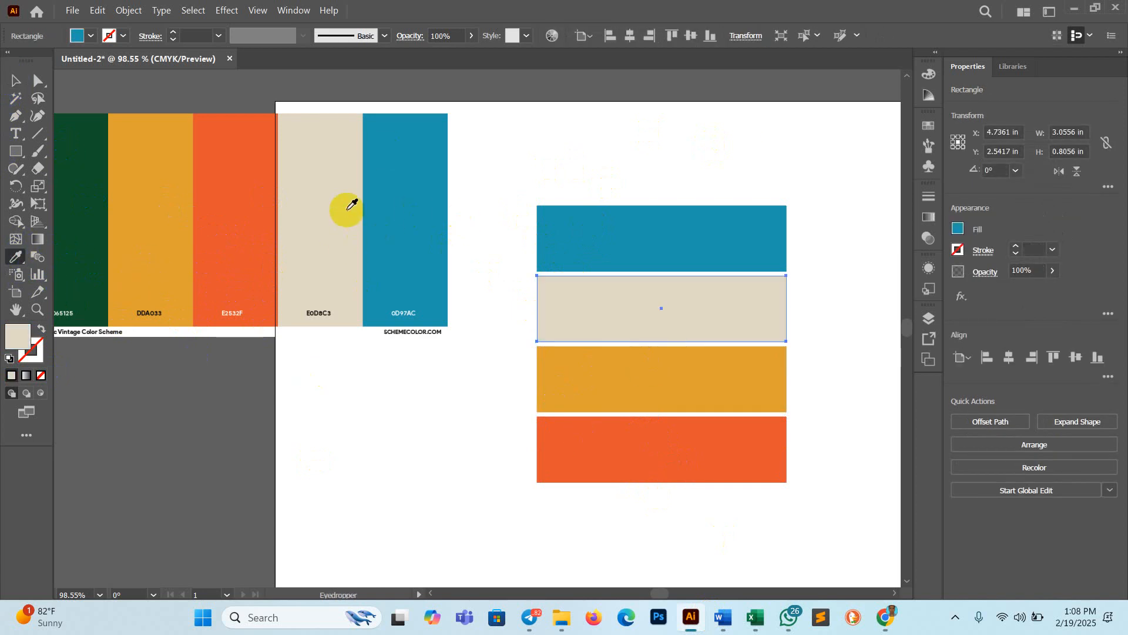
{"action": "left_click", "coordinate": [15, 81]}
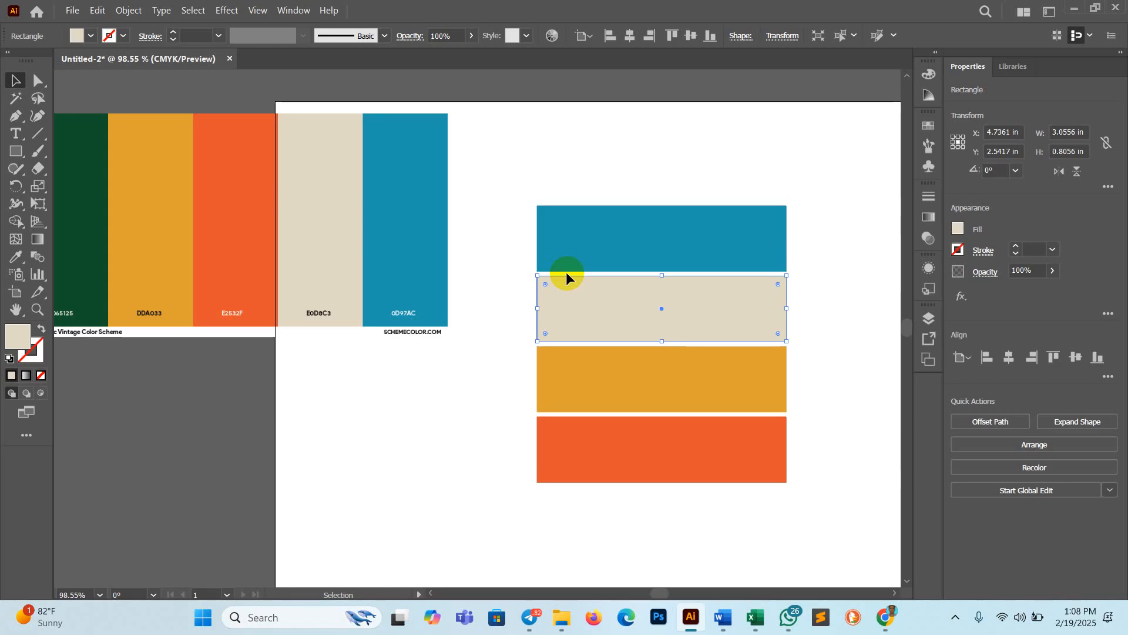
- Switch to Chrome, open the Prothom Alo news site in a new tab and dismiss the pop-up ad
{"action": "left_click", "coordinate": [886, 618]}
{"action": "left_click", "coordinate": [565, 15]}
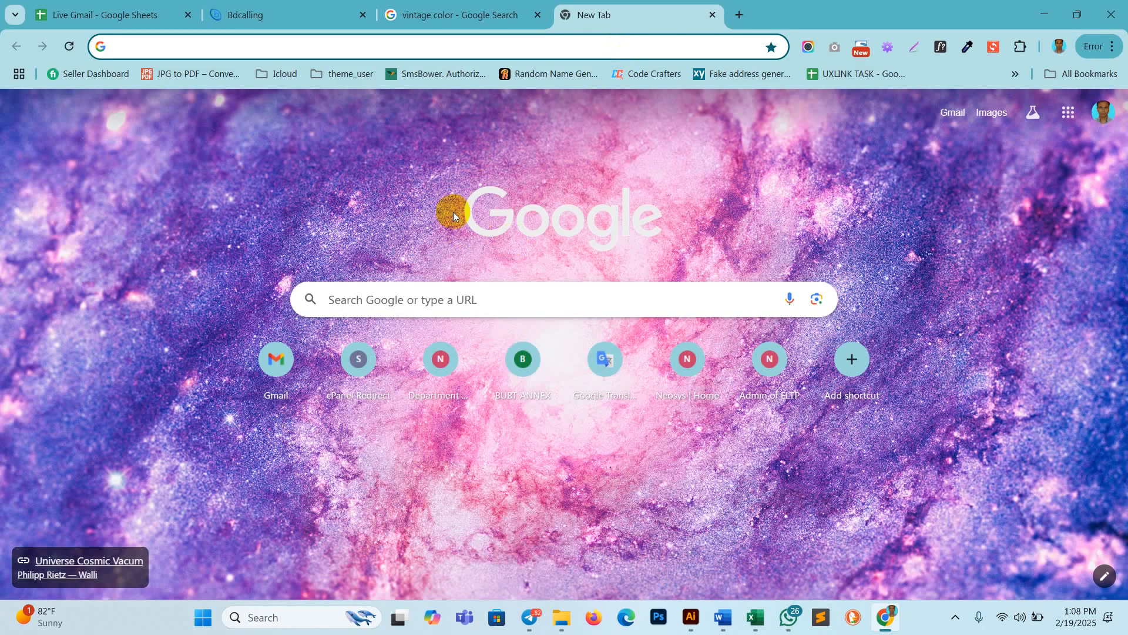
{"action": "type", "text": "pro"}
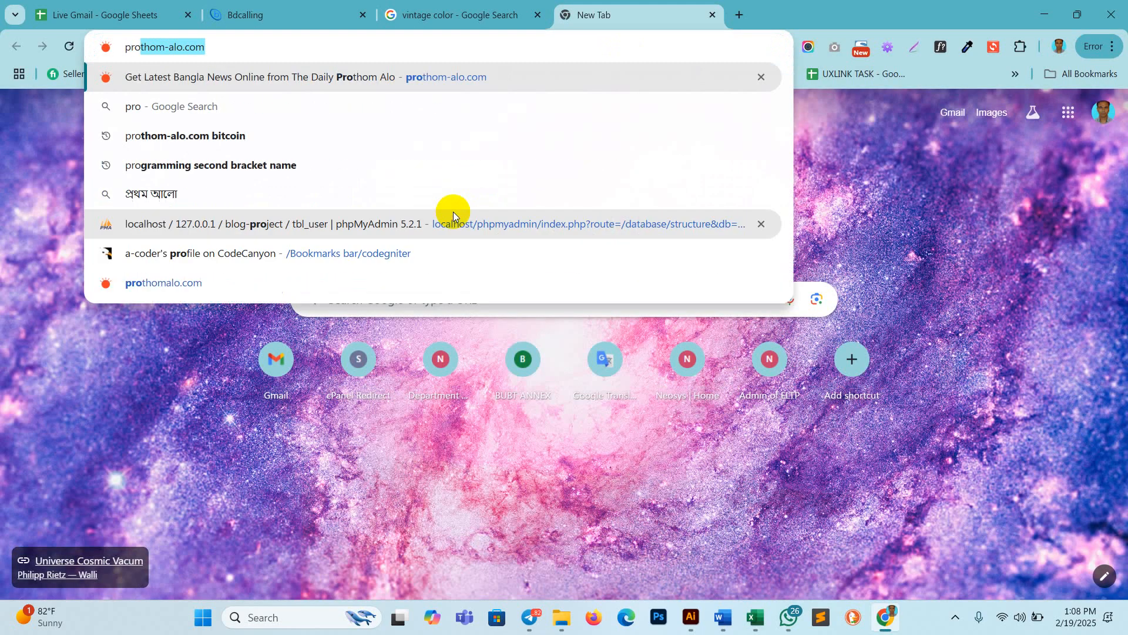
{"action": "key", "text": "Right"}
{"action": "key", "text": "Return"}
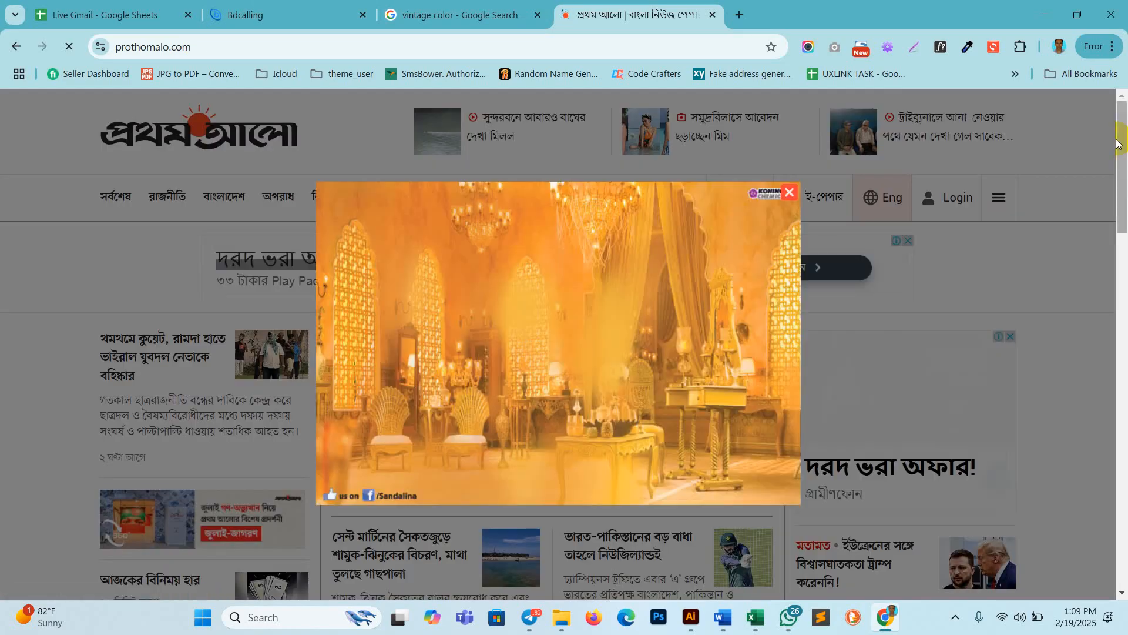
{"action": "left_click", "coordinate": [790, 192]}
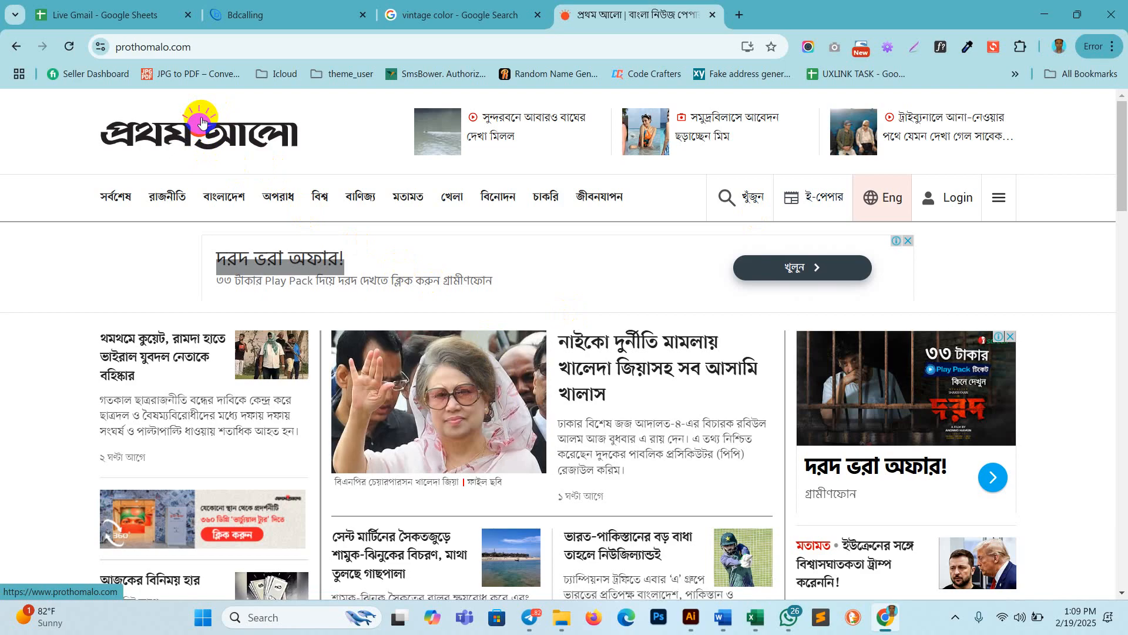
- Sample the pink of the Navana real estate banner with the browser's colour picker extension
{"action": "scroll", "coordinate": [622, 329], "scroll_direction": "down", "scroll_amount": 8}
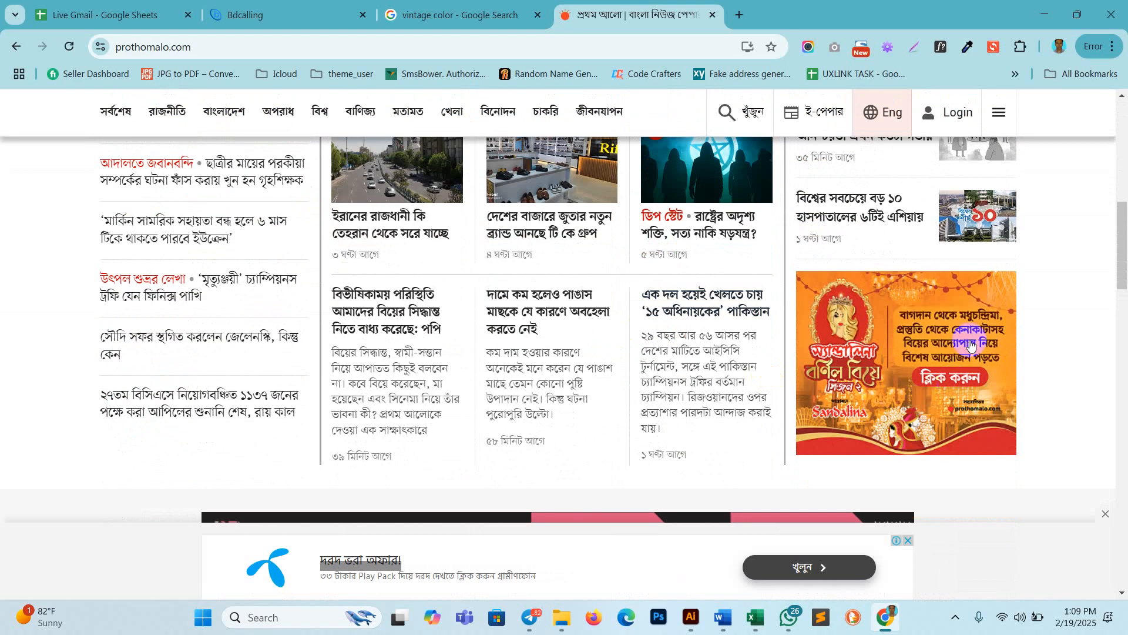
{"action": "scroll", "coordinate": [516, 428], "scroll_direction": "down", "scroll_amount": 6}
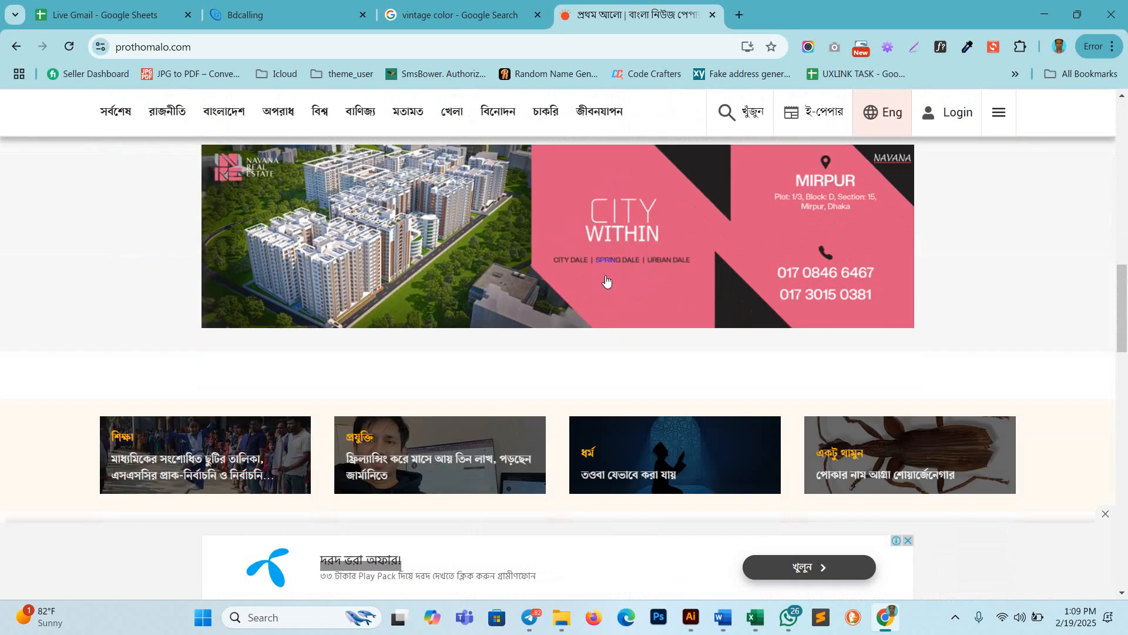
{"action": "scroll", "coordinate": [663, 324], "scroll_direction": "up", "scroll_amount": 4}
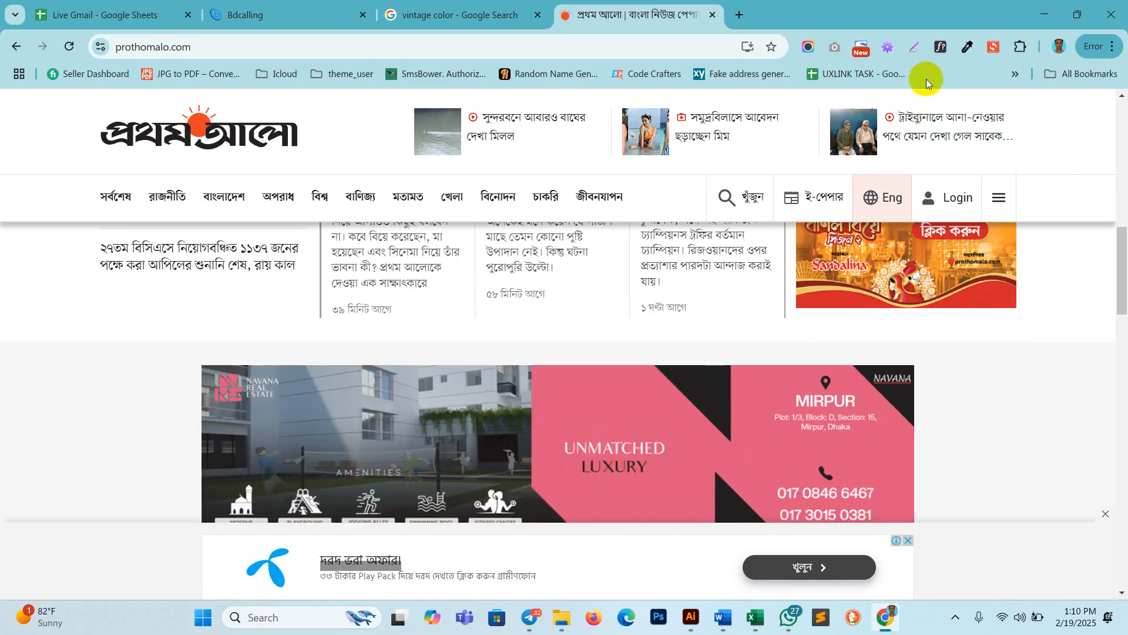
{"action": "left_click", "coordinate": [968, 47]}
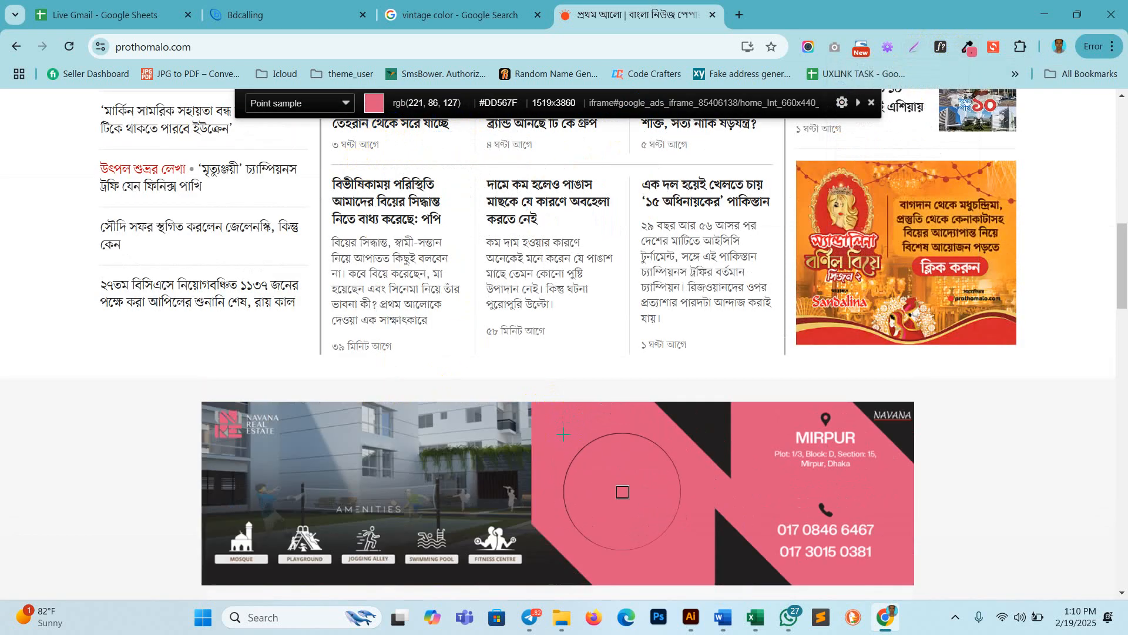
{"action": "left_click", "coordinate": [623, 497]}
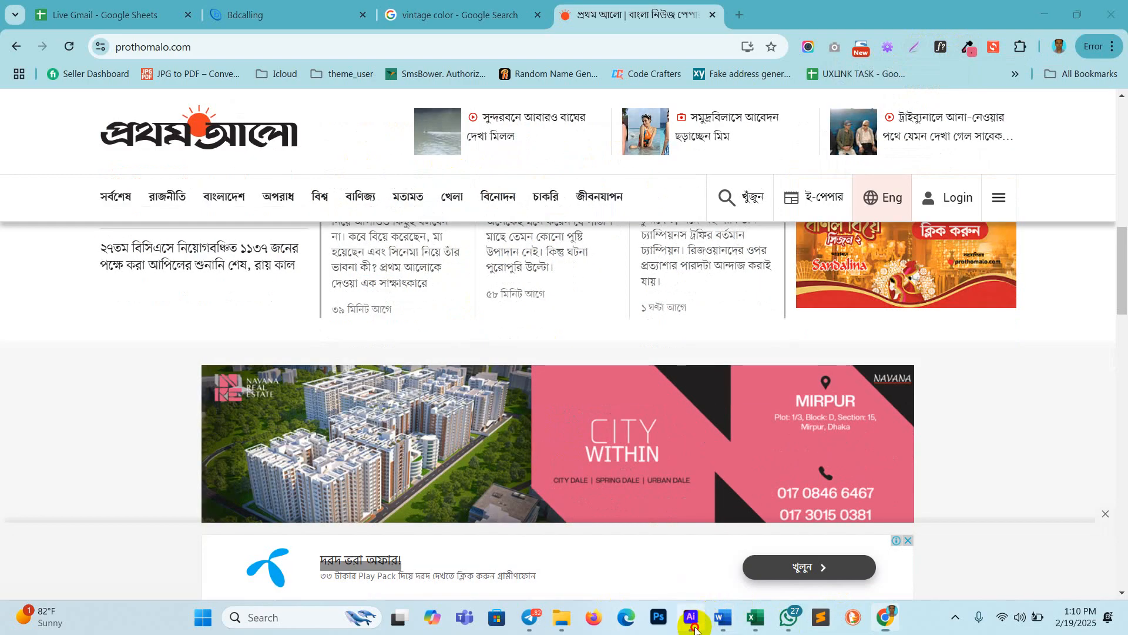
- Switch to Illustrator and set the beige rectangle's fill to the copied hex colour DD577E
{"action": "left_click", "coordinate": [690, 617]}
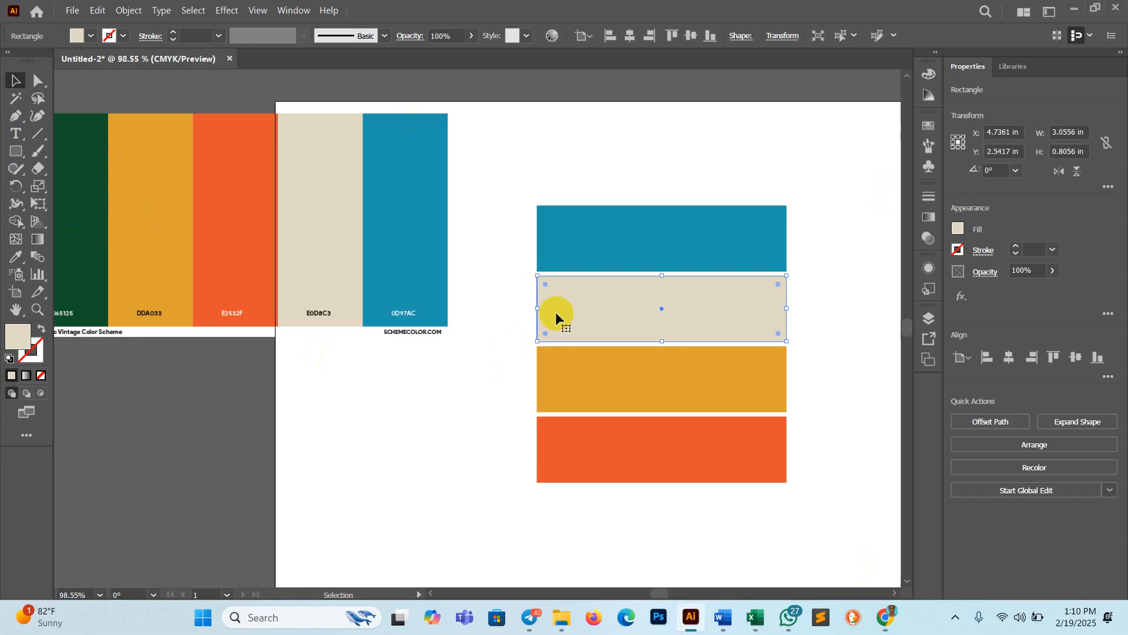
{"action": "double_click", "coordinate": [20, 337]}
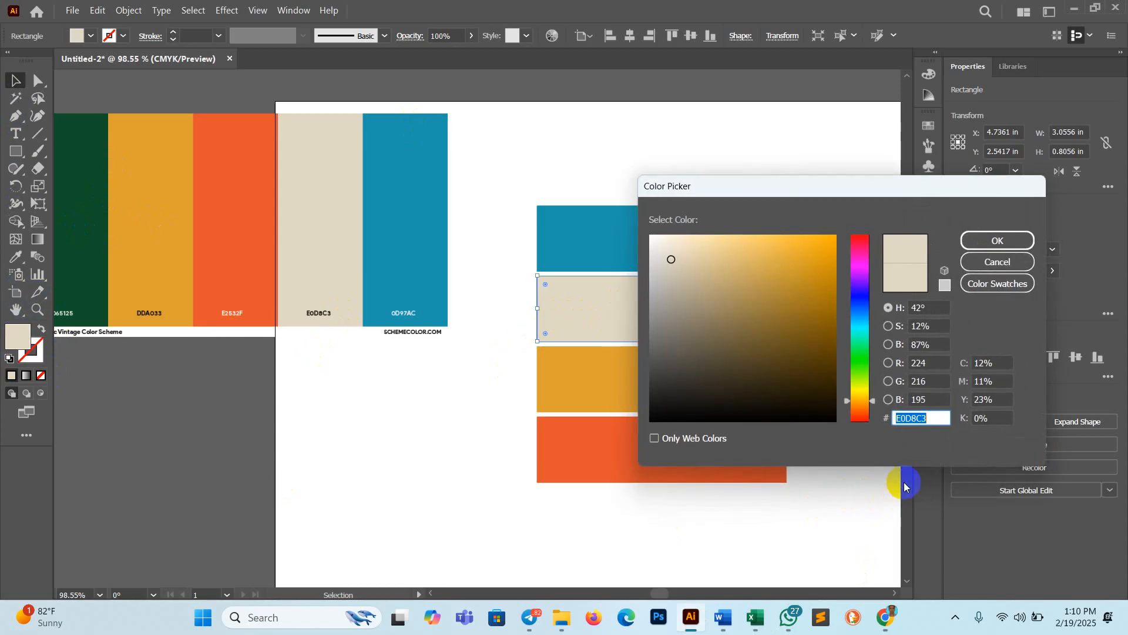
{"action": "key", "text": "ctrl+v"}
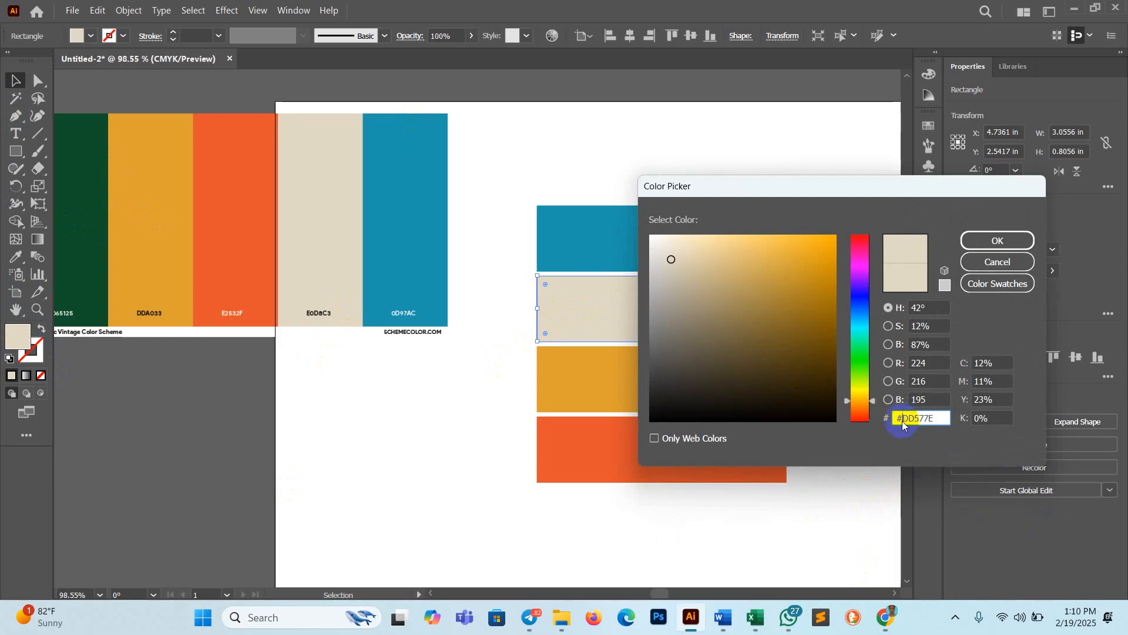
{"action": "key", "text": "Home"}
{"action": "key", "text": "Delete"}
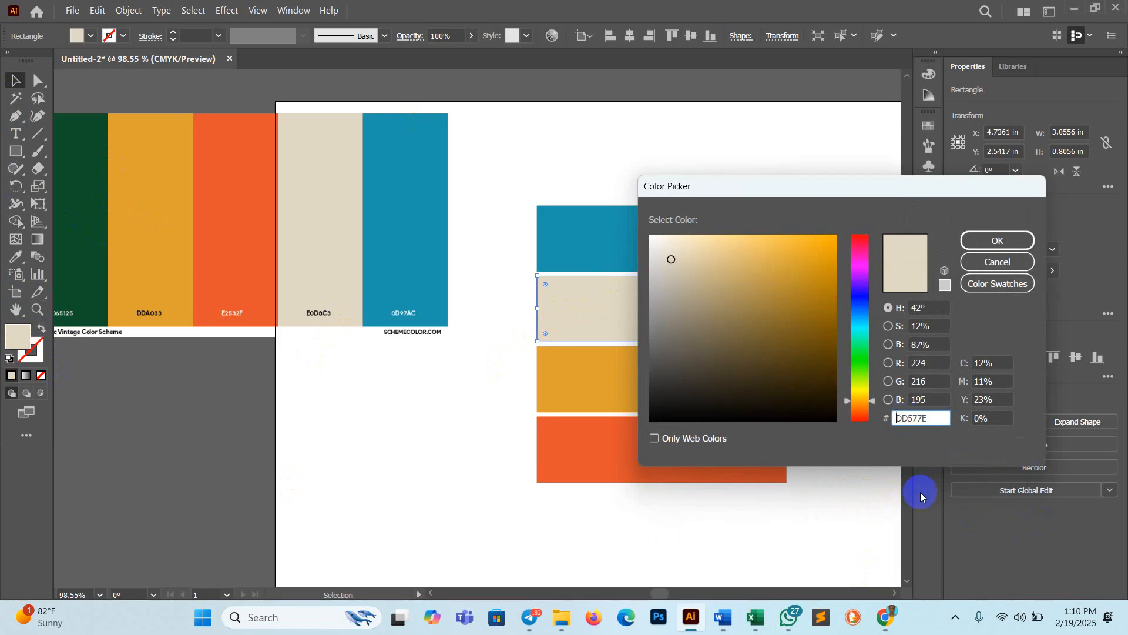
{"action": "left_click", "coordinate": [999, 240]}
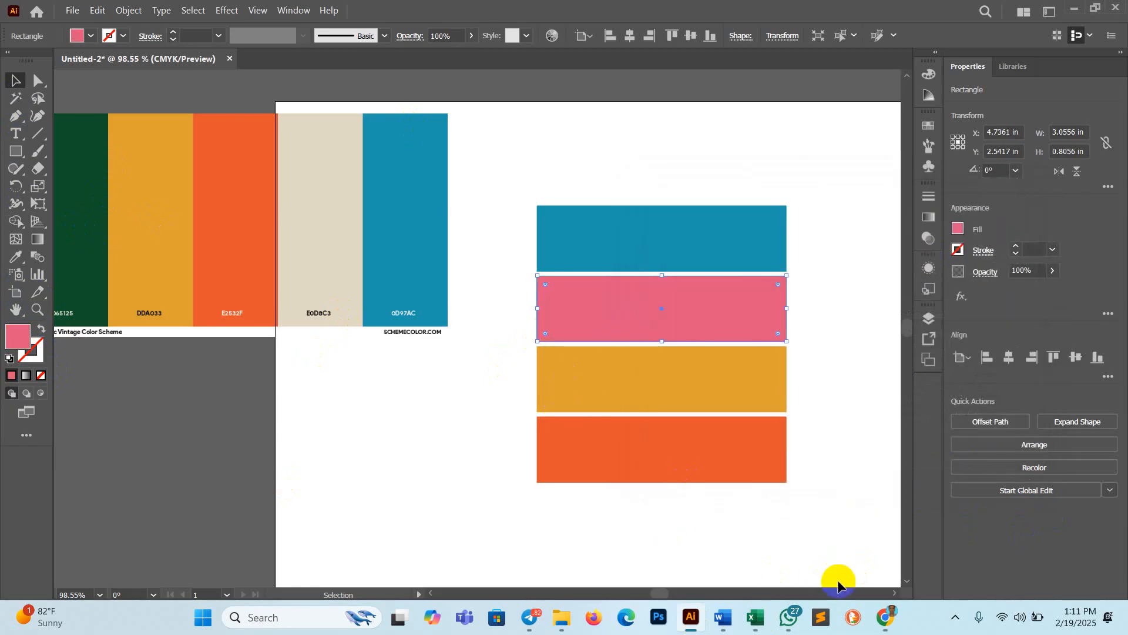
- Return to the news page in Chrome and sample the dark navy of the praying-figure story image with the colour picker extension
{"action": "left_click", "coordinate": [885, 618]}
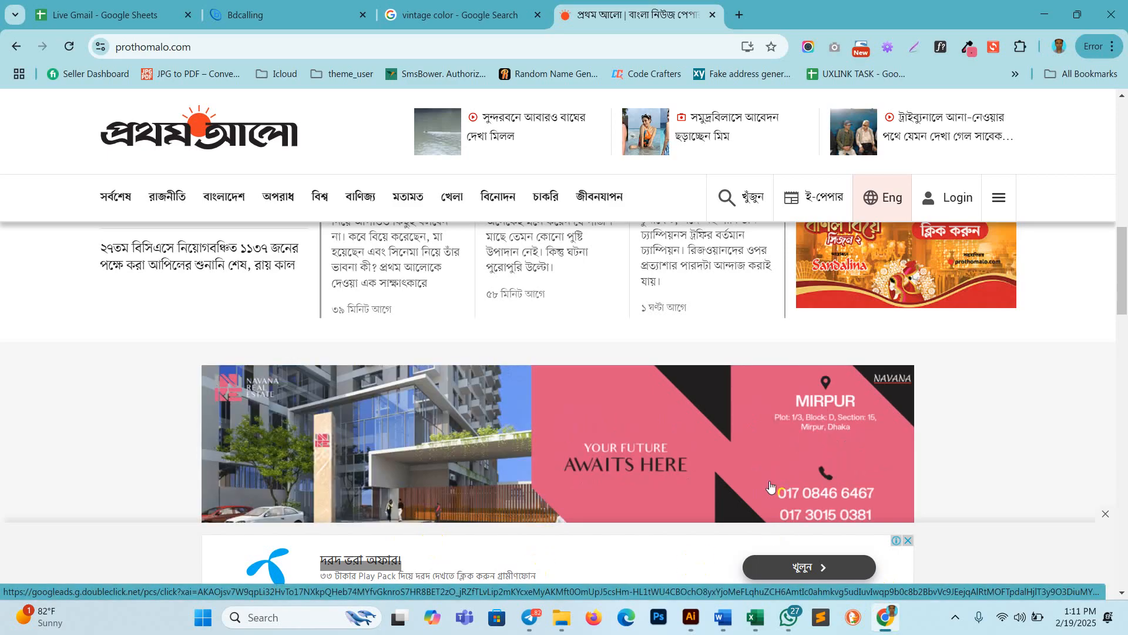
{"action": "scroll", "coordinate": [764, 471], "scroll_direction": "down", "scroll_amount": 8}
{"action": "scroll", "coordinate": [776, 432], "scroll_direction": "up", "scroll_amount": 3}
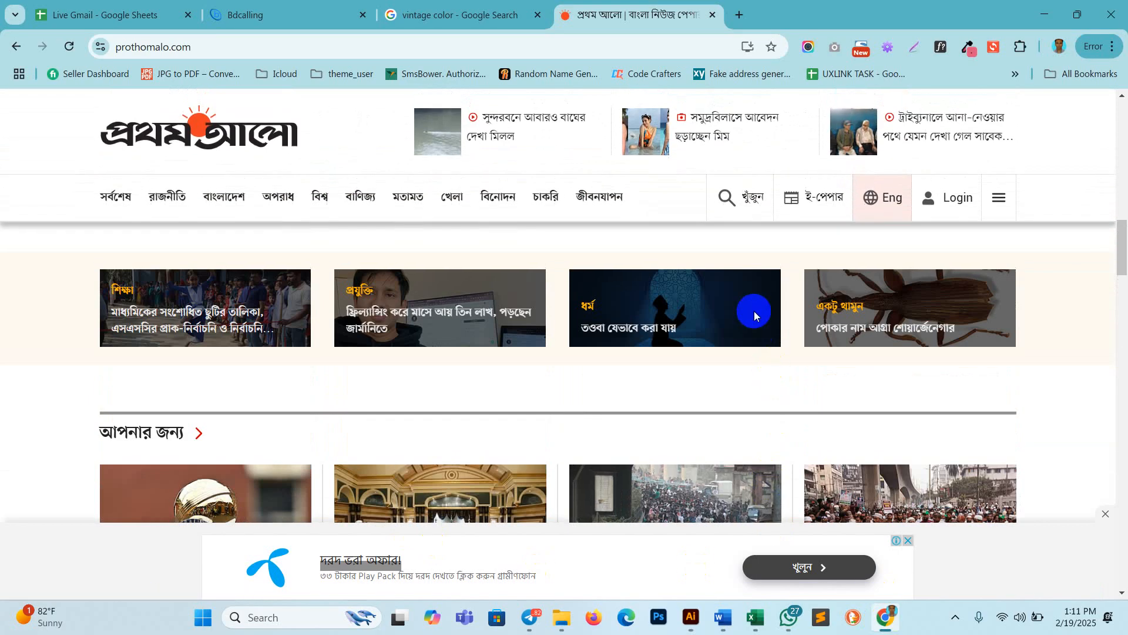
{"action": "left_click", "coordinate": [969, 48]}
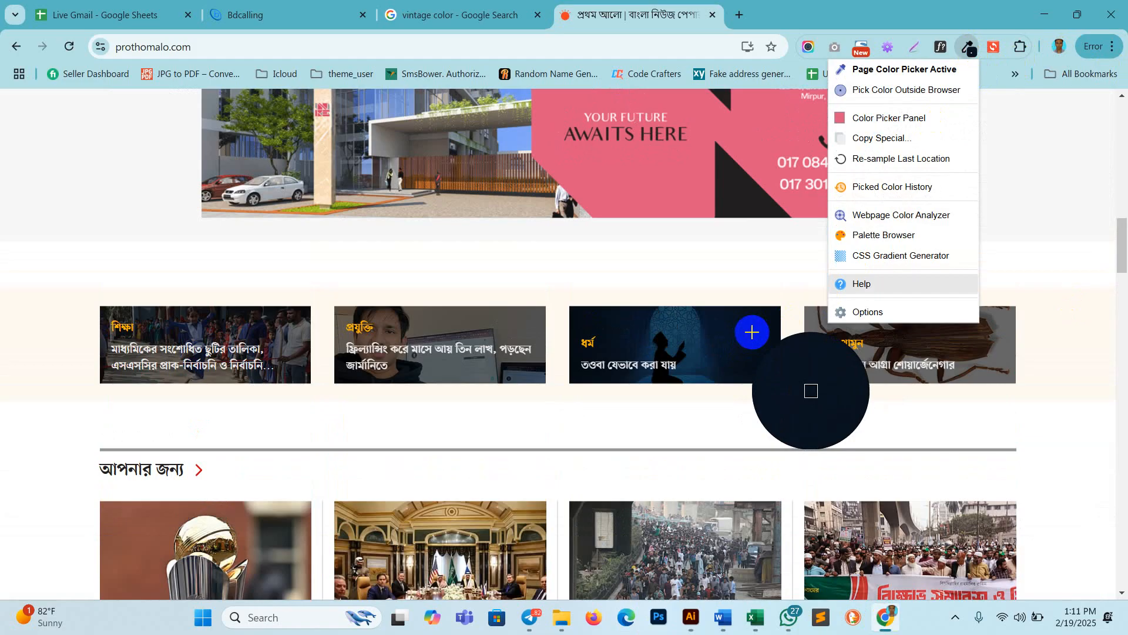
{"action": "left_click", "coordinate": [758, 337]}
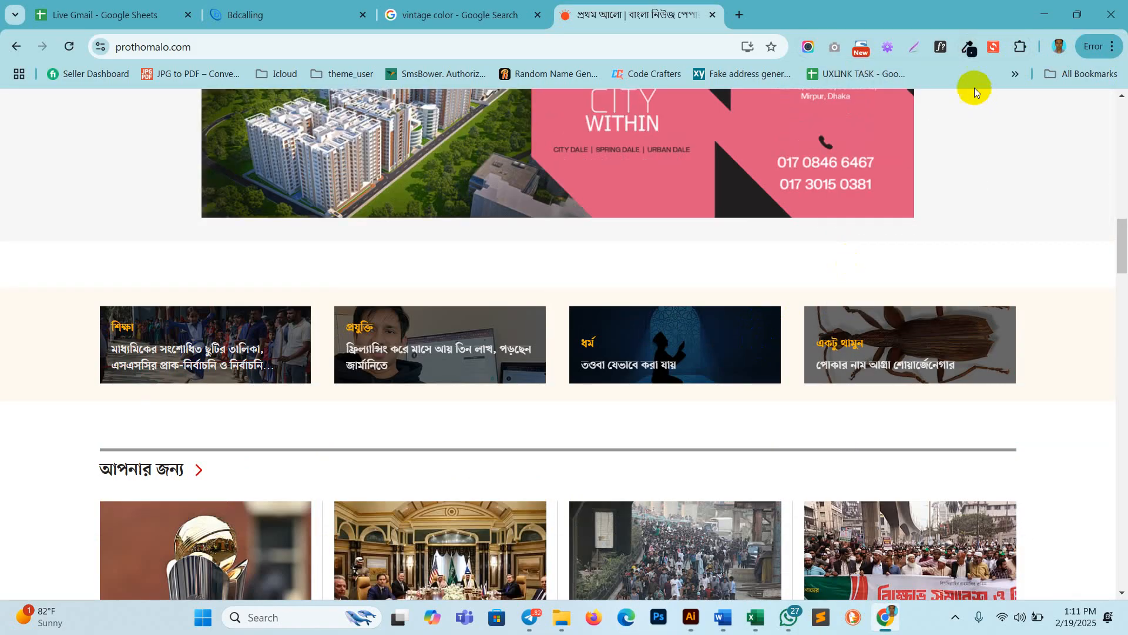
{"action": "left_click", "coordinate": [969, 48]}
{"action": "left_click", "coordinate": [808, 405]}
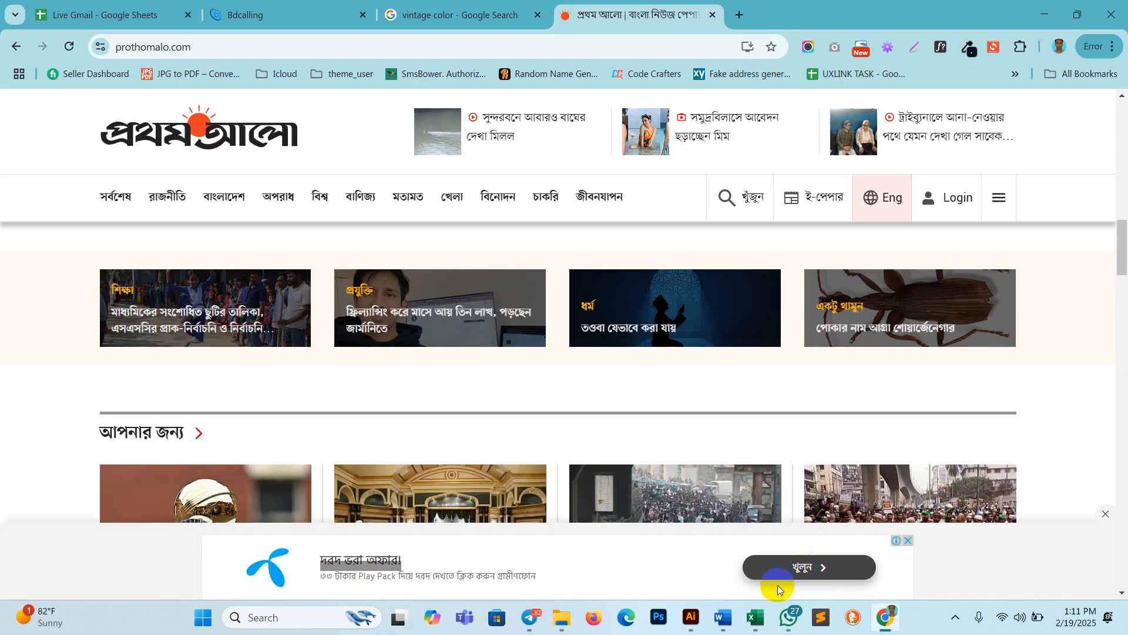
- Switch to Illustrator, set the pink rectangle's fill to the copied dark navy hex colour, and deselect it
{"action": "left_click", "coordinate": [691, 617]}
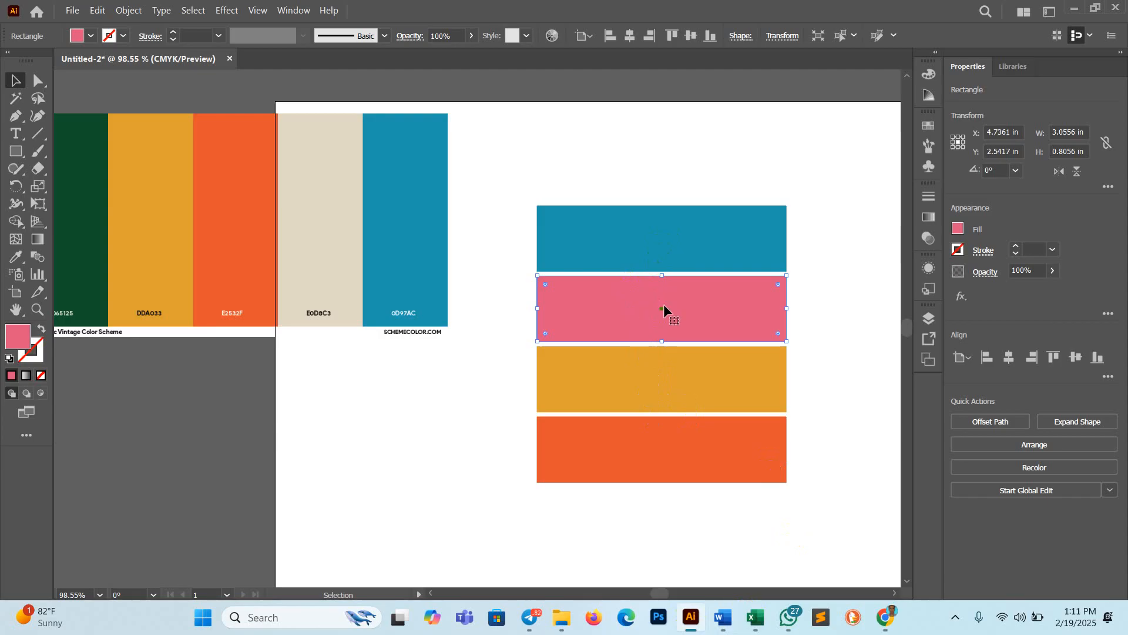
{"action": "double_click", "coordinate": [18, 337]}
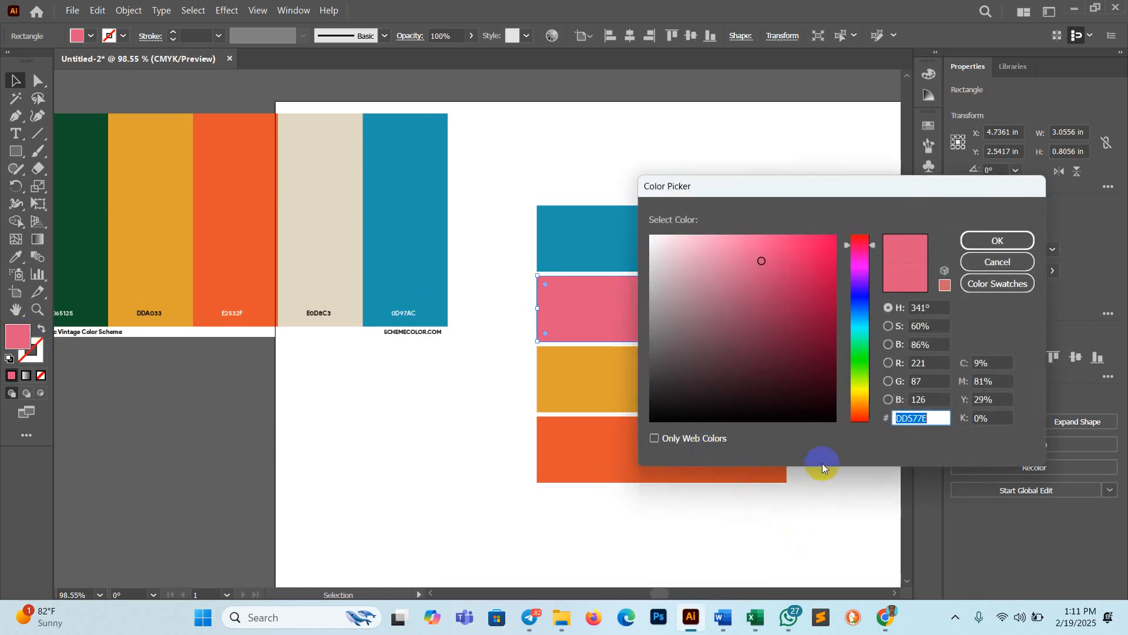
{"action": "key", "text": "ctrl+v"}
{"action": "key", "text": "Tab"}
{"action": "left_click", "coordinate": [1000, 240]}
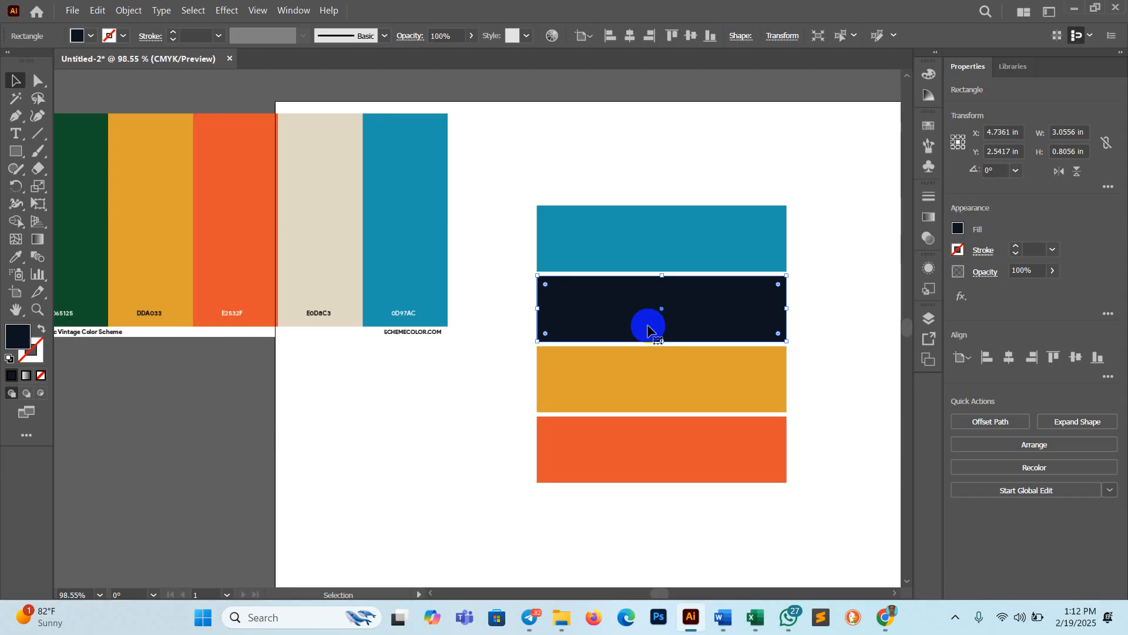
{"action": "left_click", "coordinate": [648, 155]}
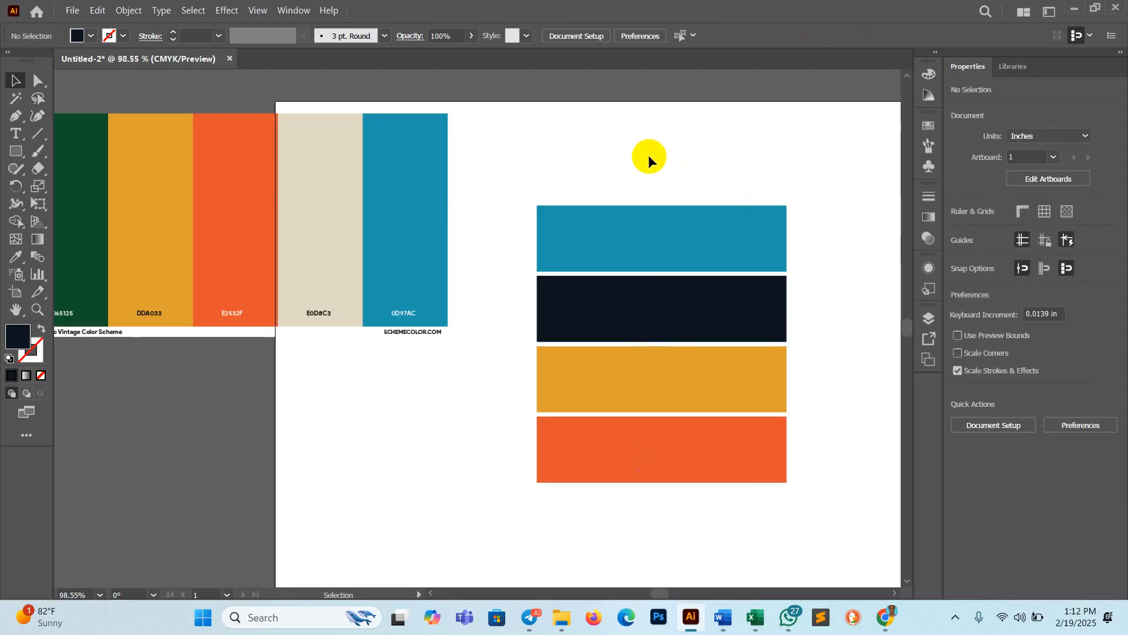
{"action": "left_click", "coordinate": [649, 304]}
{"action": "left_click", "coordinate": [687, 159]}
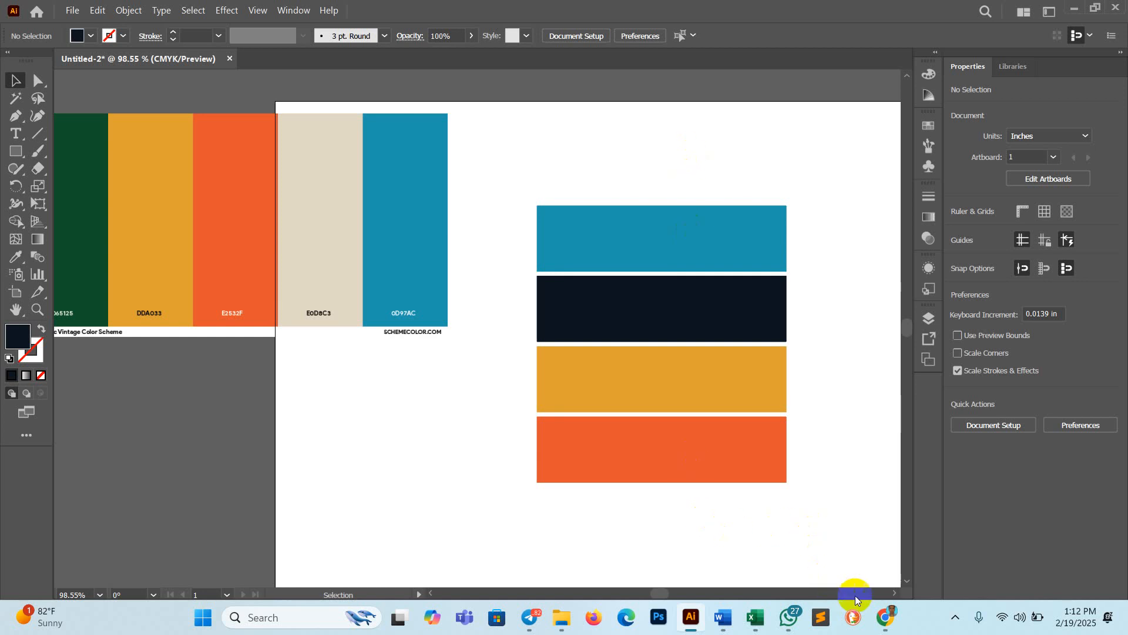
{"action": "left_click", "coordinate": [886, 617]}
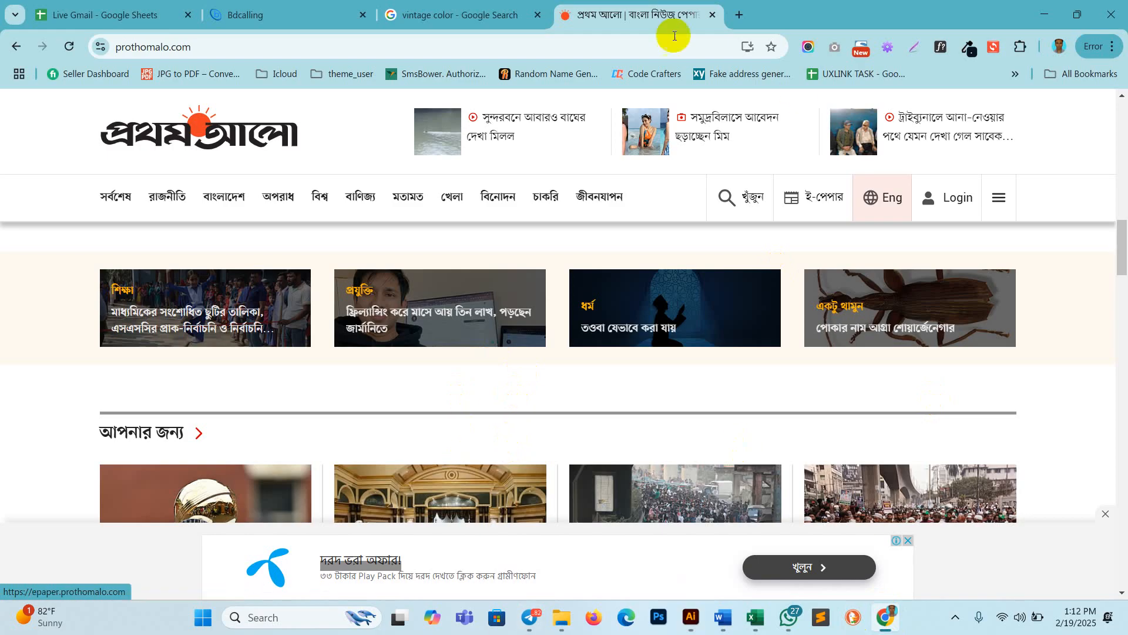
{"action": "left_click", "coordinate": [739, 14]}
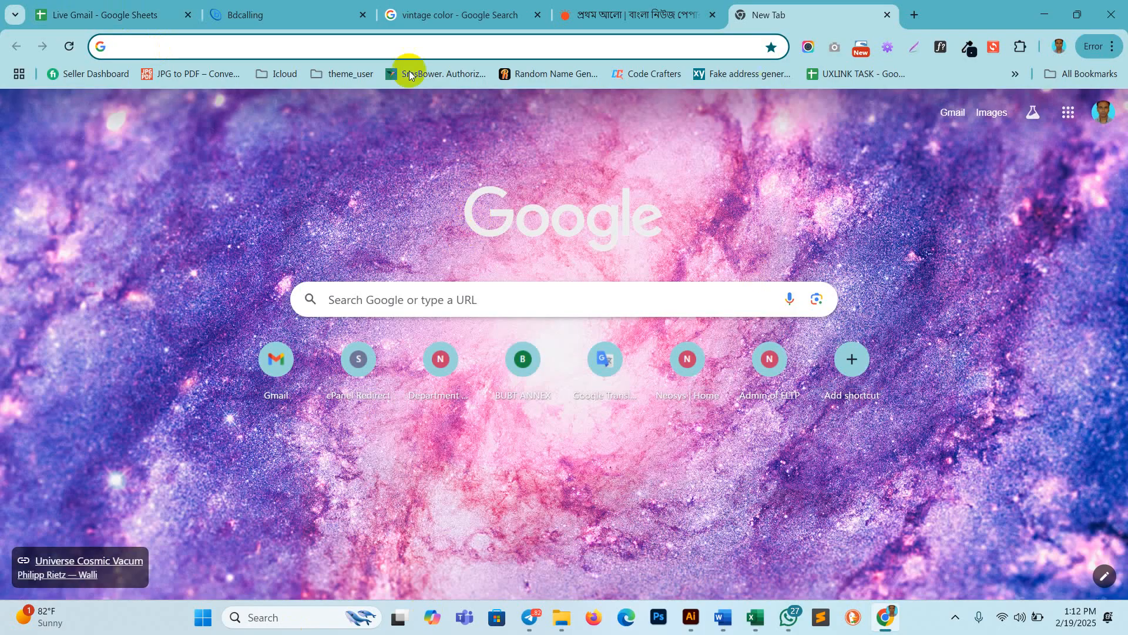
{"action": "left_click", "coordinate": [320, 17]}
{"action": "left_click", "coordinate": [483, 27]}
{"action": "left_click", "coordinate": [641, 15]}
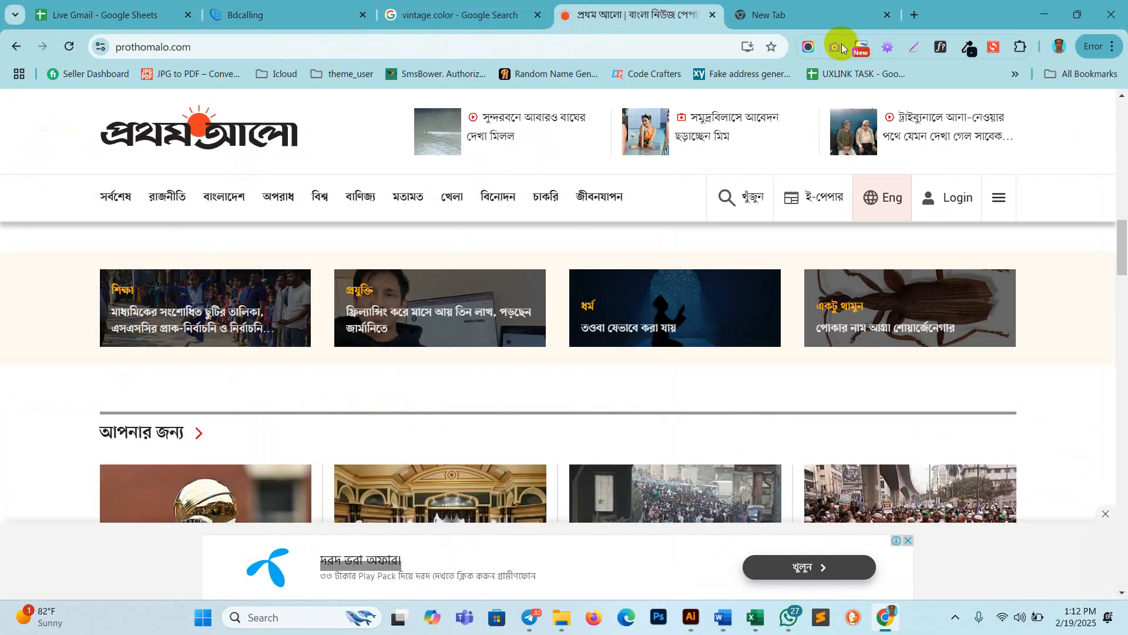
{"action": "left_click", "coordinate": [781, 15]}
{"action": "left_click", "coordinate": [1044, 14]}
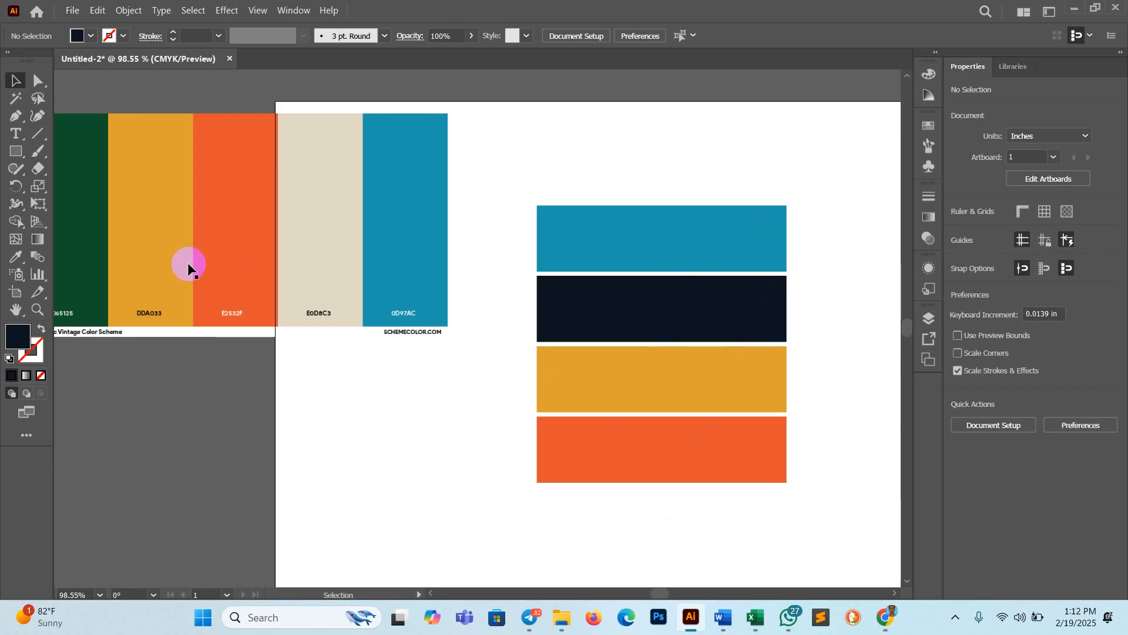
- Measure the height and the width of the blue rectangle with the Measure tool
{"action": "left_click", "coordinate": [15, 256]}
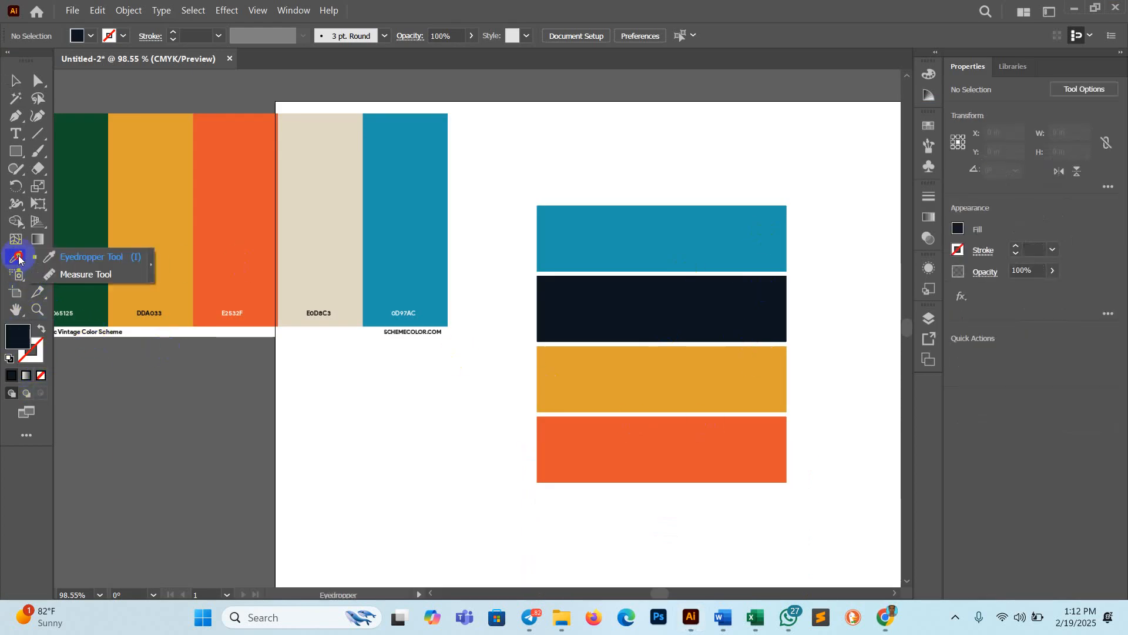
{"action": "left_click", "coordinate": [99, 280]}
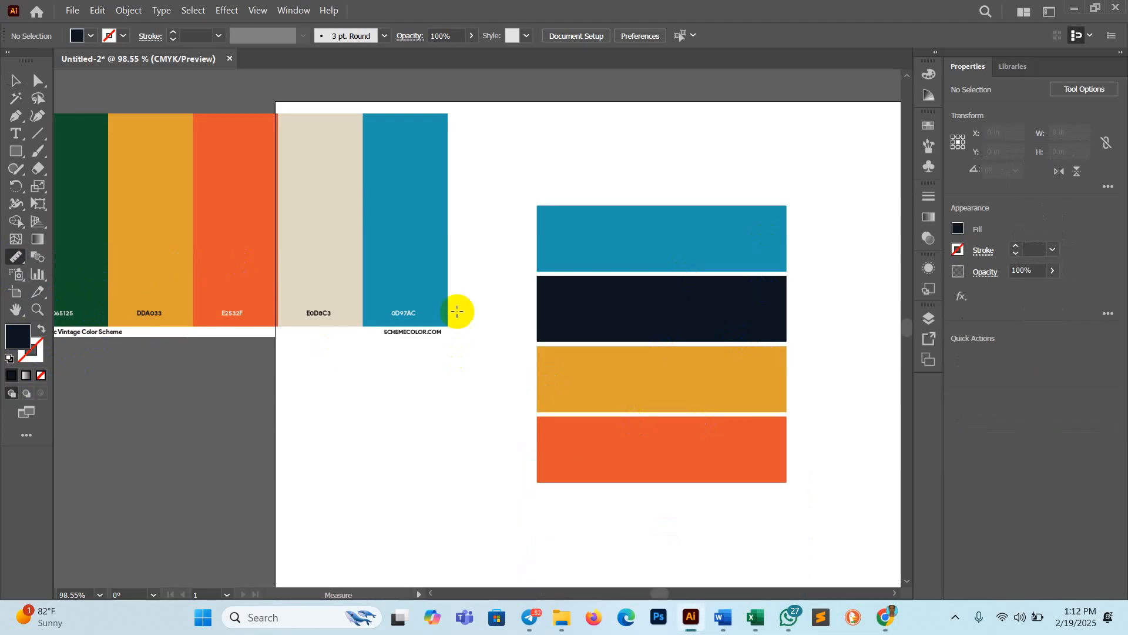
{"action": "left_click", "coordinate": [538, 206]}
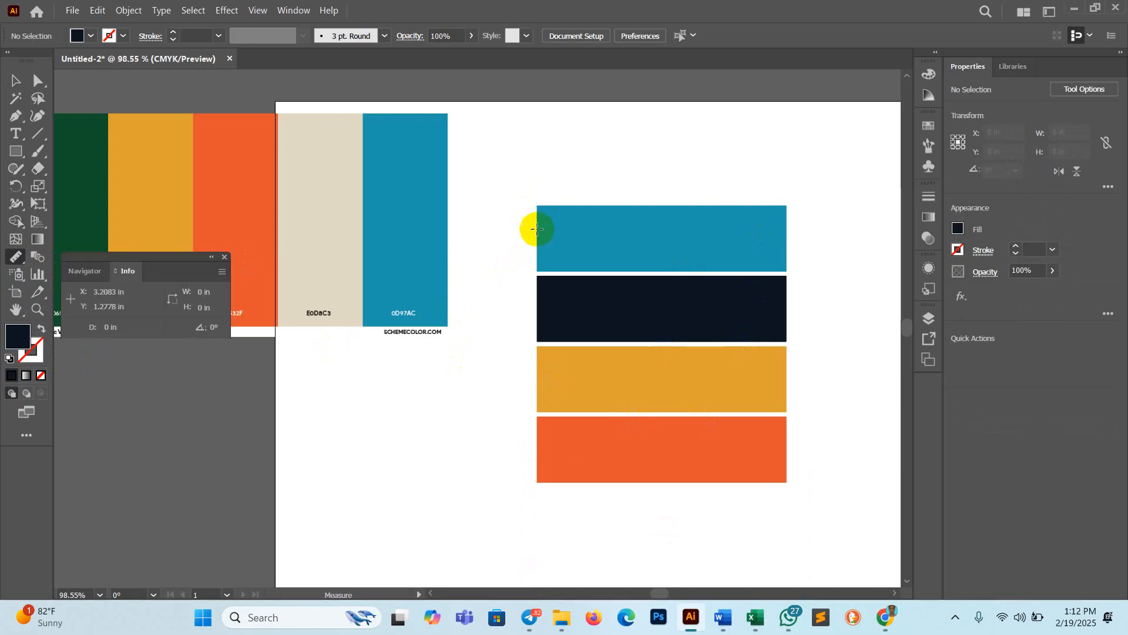
{"action": "left_click_drag", "start_coordinate": [539, 213], "coordinate": [538, 270]}
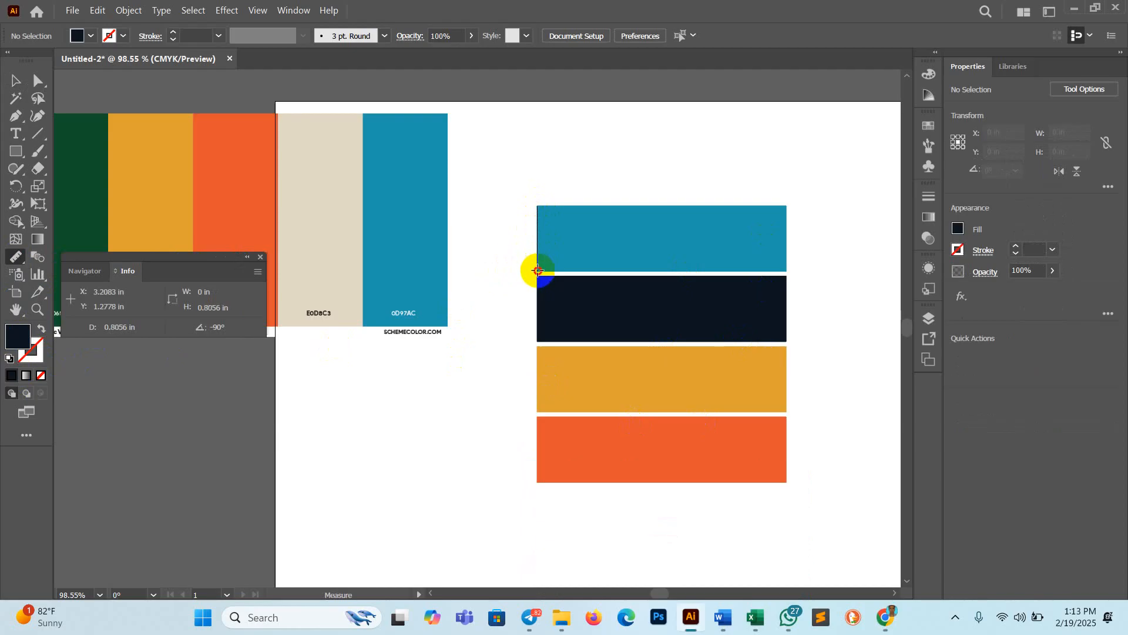
{"action": "left_click_drag", "start_coordinate": [538, 270], "coordinate": [538, 271]}
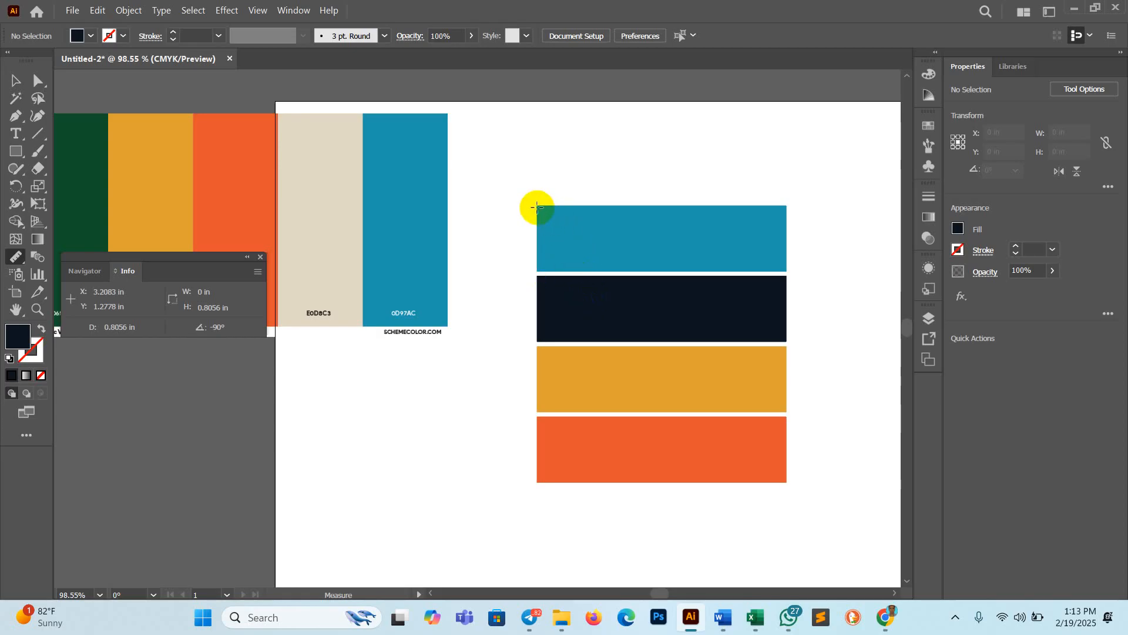
{"action": "left_click_drag", "start_coordinate": [537, 207], "coordinate": [789, 206]}
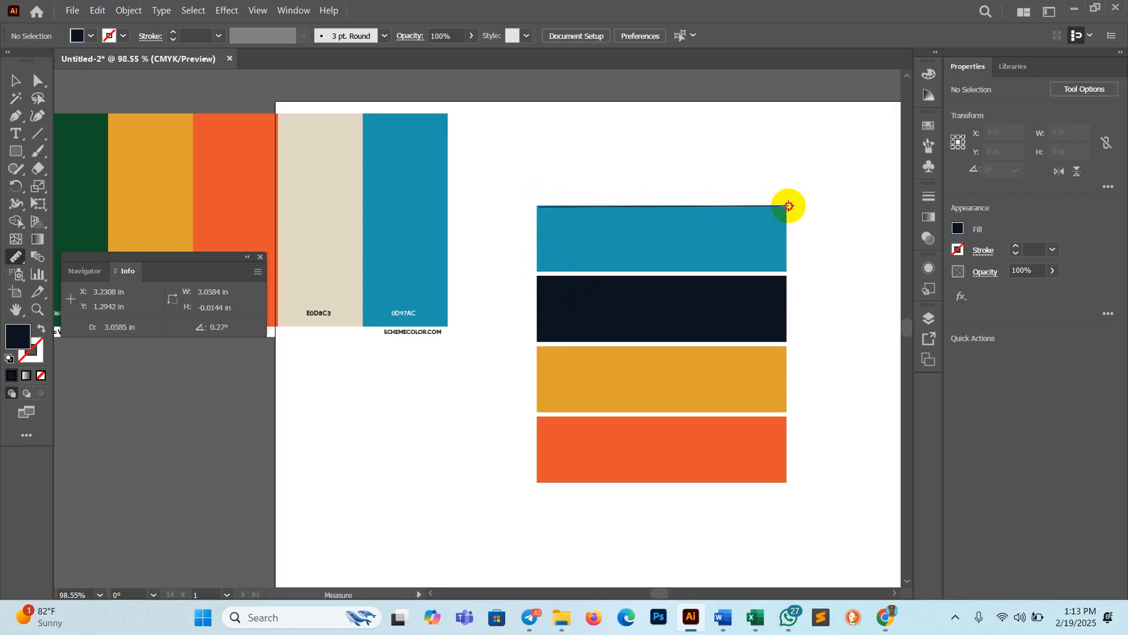
{"action": "left_click_drag", "start_coordinate": [789, 206], "coordinate": [789, 206]}
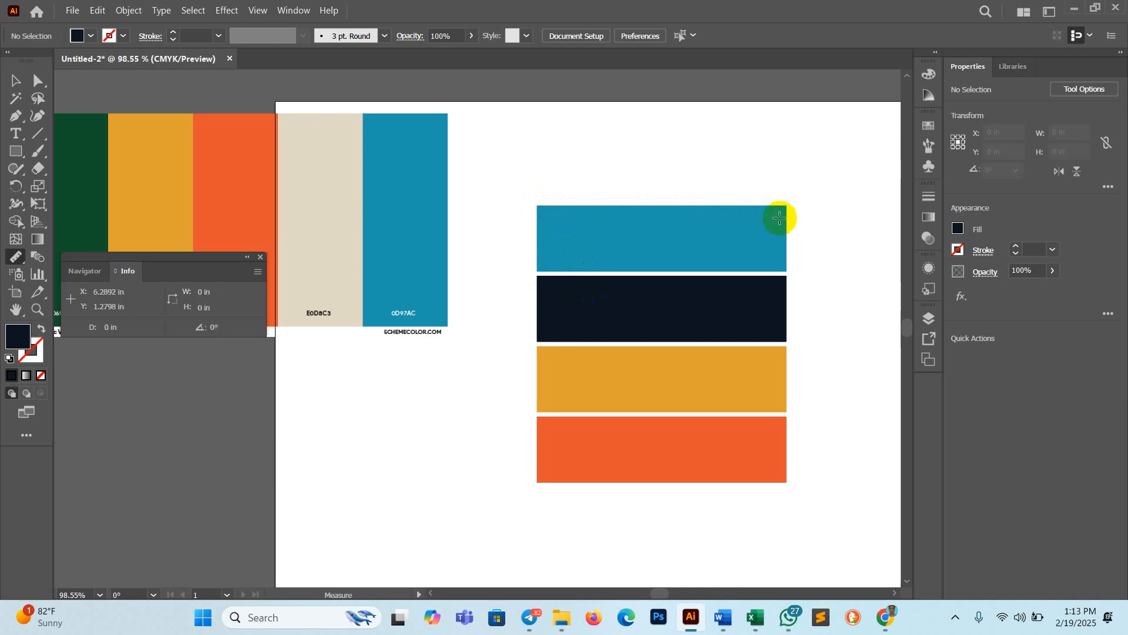
- Reselect the Eyedropper tool, switch to Word to highlight Blend Tool in the Chapter-20 list, and return to Illustrator
{"action": "left_click", "coordinate": [11, 258], "text": "alt"}
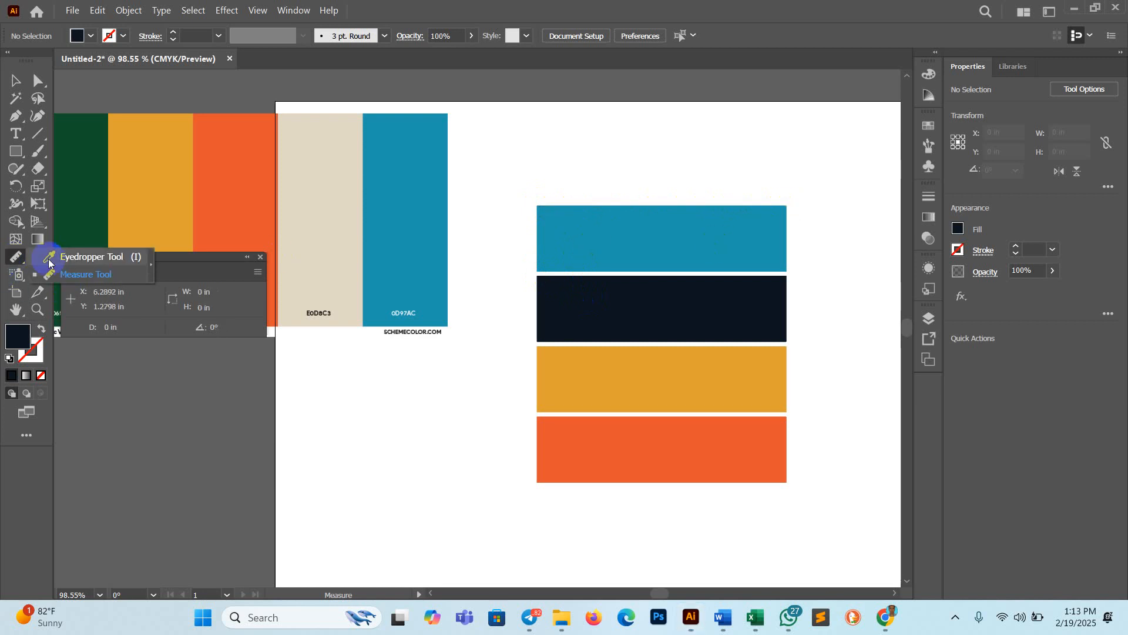
{"action": "left_click", "coordinate": [724, 623]}
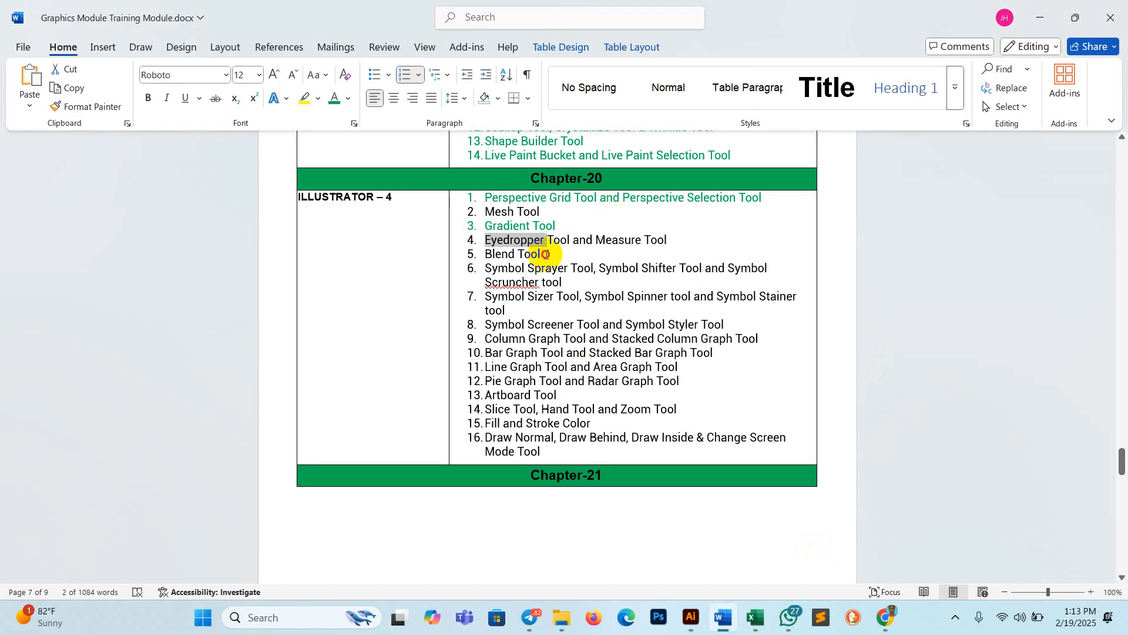
{"action": "left_click_drag", "start_coordinate": [546, 254], "coordinate": [485, 254]}
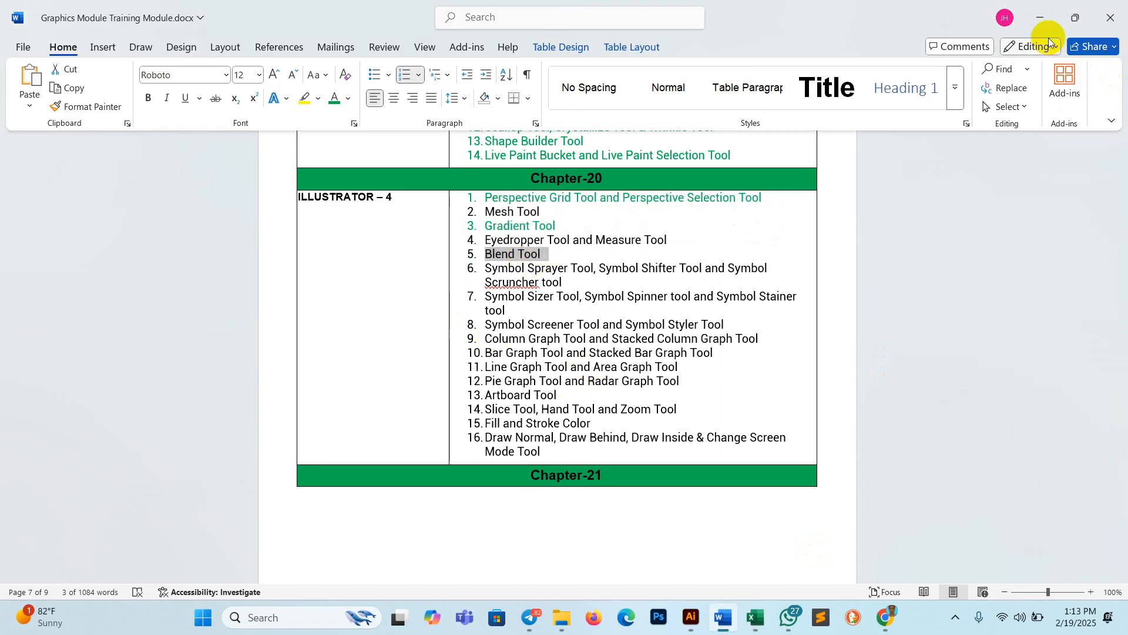
{"action": "key", "text": "alt+Tab"}
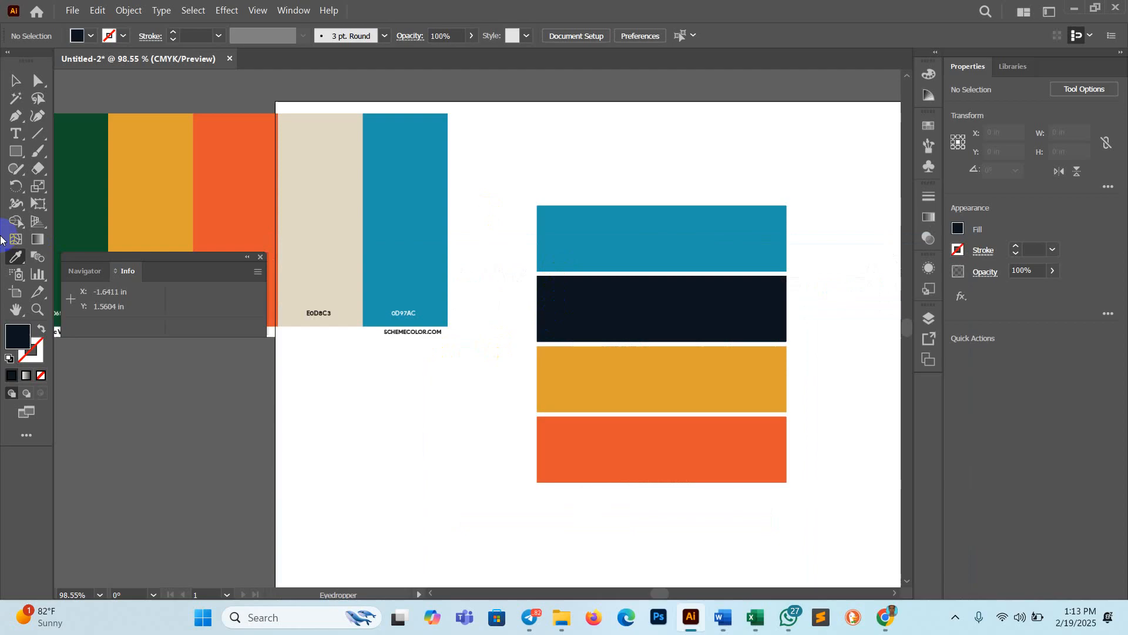
- Close the Info panel and delete the vintage palette image and the four coloured rectangles from the artboard
{"action": "left_click", "coordinate": [16, 80]}
{"action": "left_click", "coordinate": [262, 257]}
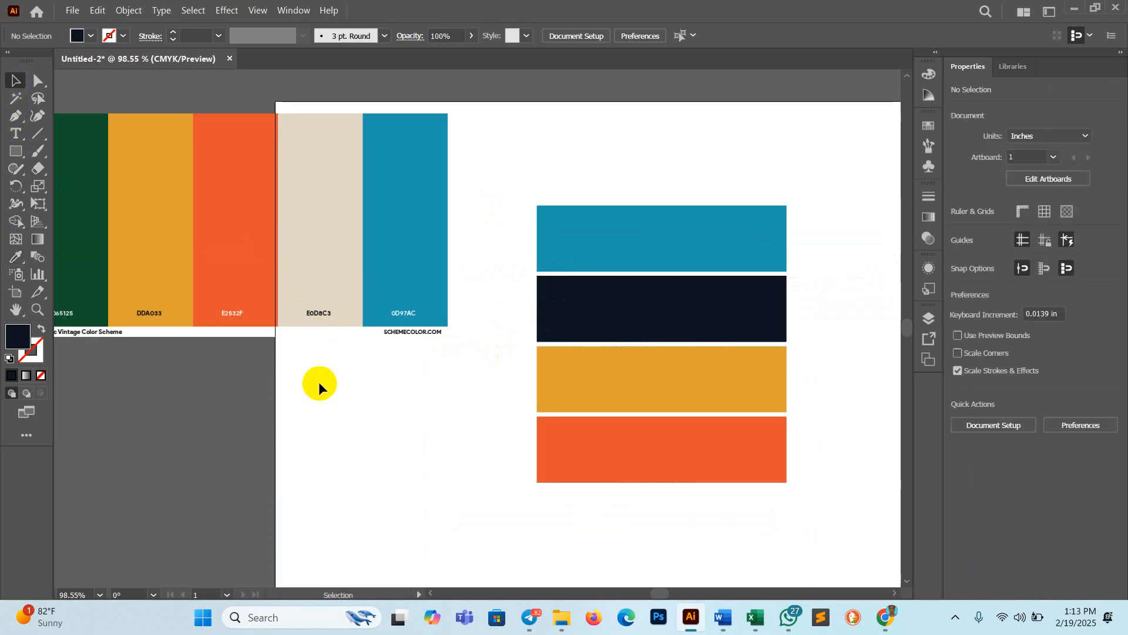
{"action": "left_click", "coordinate": [265, 258]}
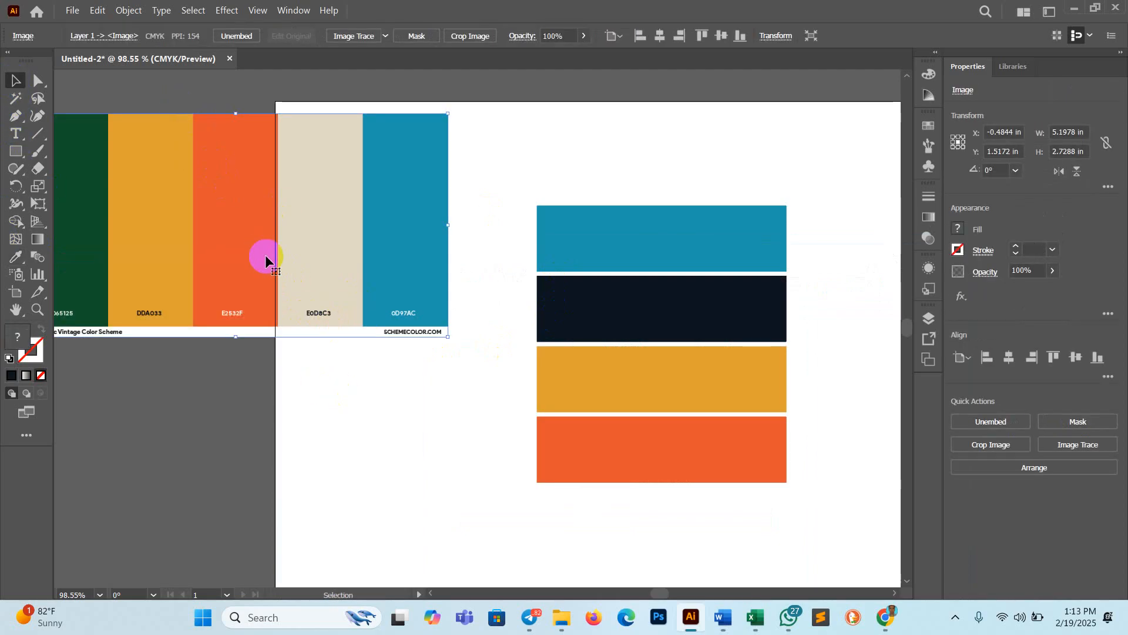
{"action": "key", "text": "Delete"}
{"action": "left_click_drag", "start_coordinate": [495, 205], "coordinate": [769, 534]}
{"action": "key", "text": "Delete"}
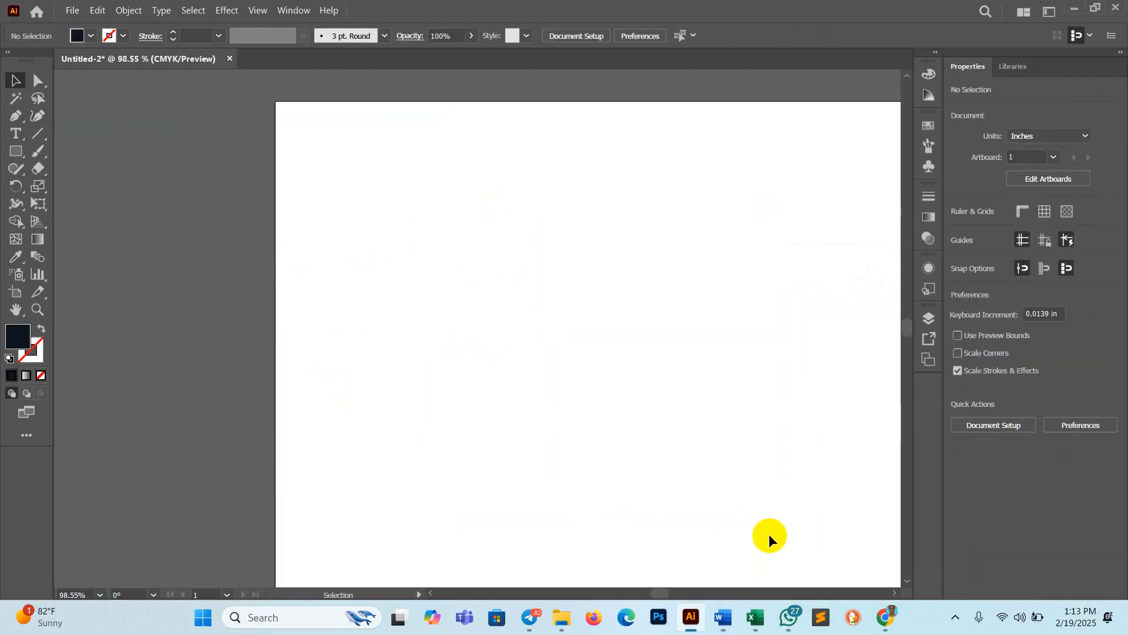
{"action": "left_click_drag", "start_coordinate": [743, 441], "coordinate": [628, 449]}
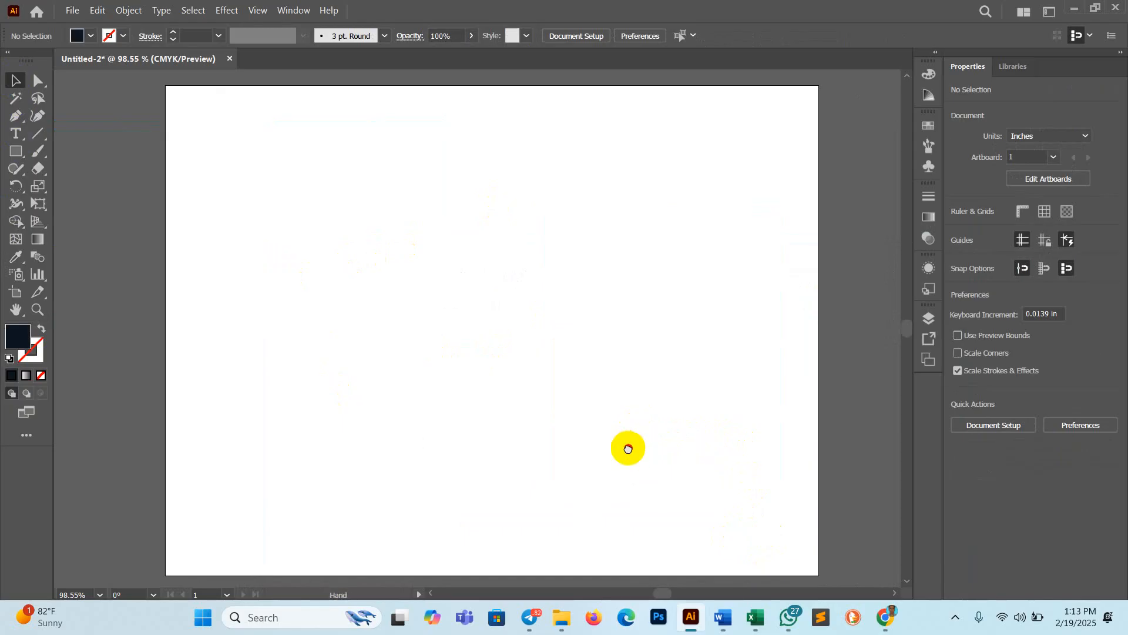
- Draw a rectangle about 2.89 by 2.40 in and move it to the middle of the artboard
{"action": "left_click", "coordinate": [15, 151]}
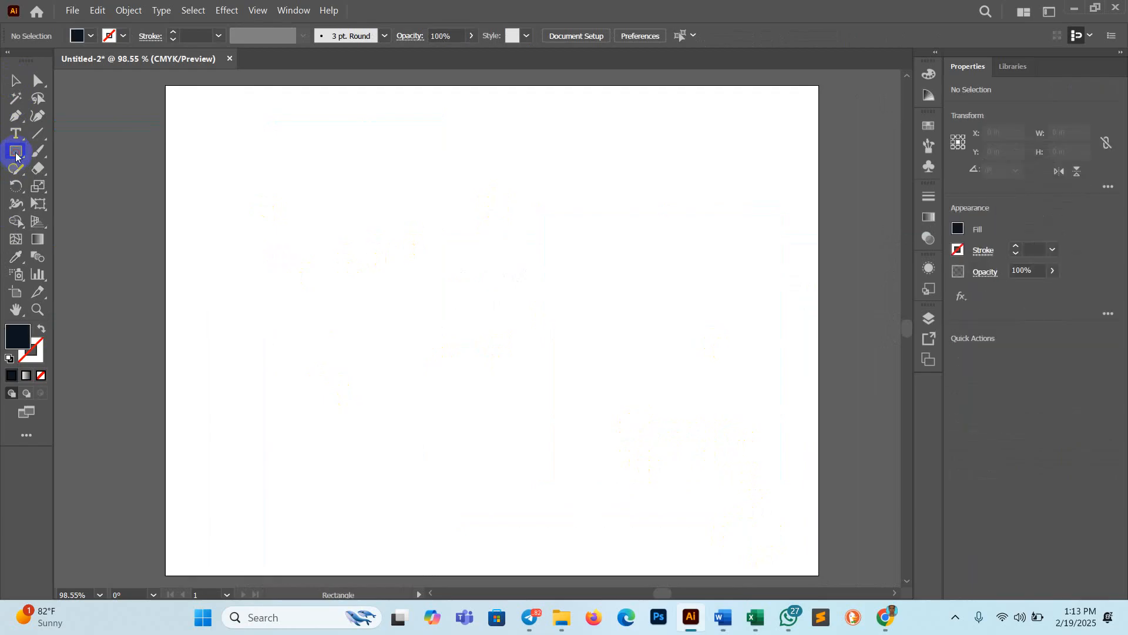
{"action": "mouse_move", "coordinate": [423, 288]}
{"action": "left_mouse_down"}
{"action": "mouse_move", "coordinate": [571, 418]}
{"action": "mouse_move", "coordinate": [561, 369]}
{"action": "mouse_move", "coordinate": [660, 485]}
{"action": "left_mouse_up"}
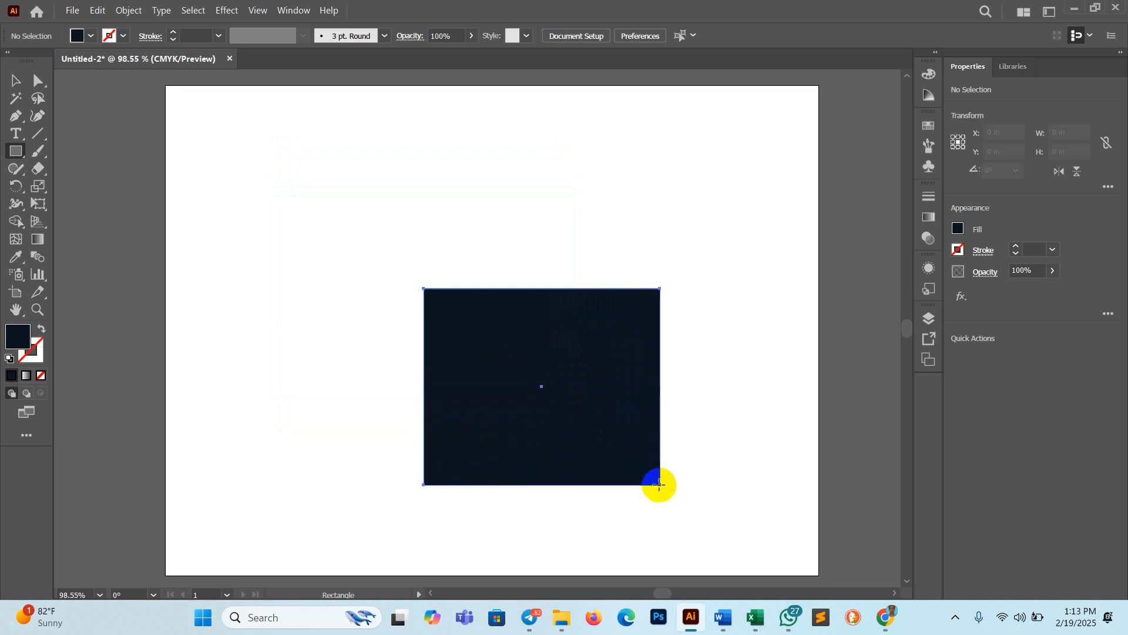
{"action": "left_click", "coordinate": [628, 374]}
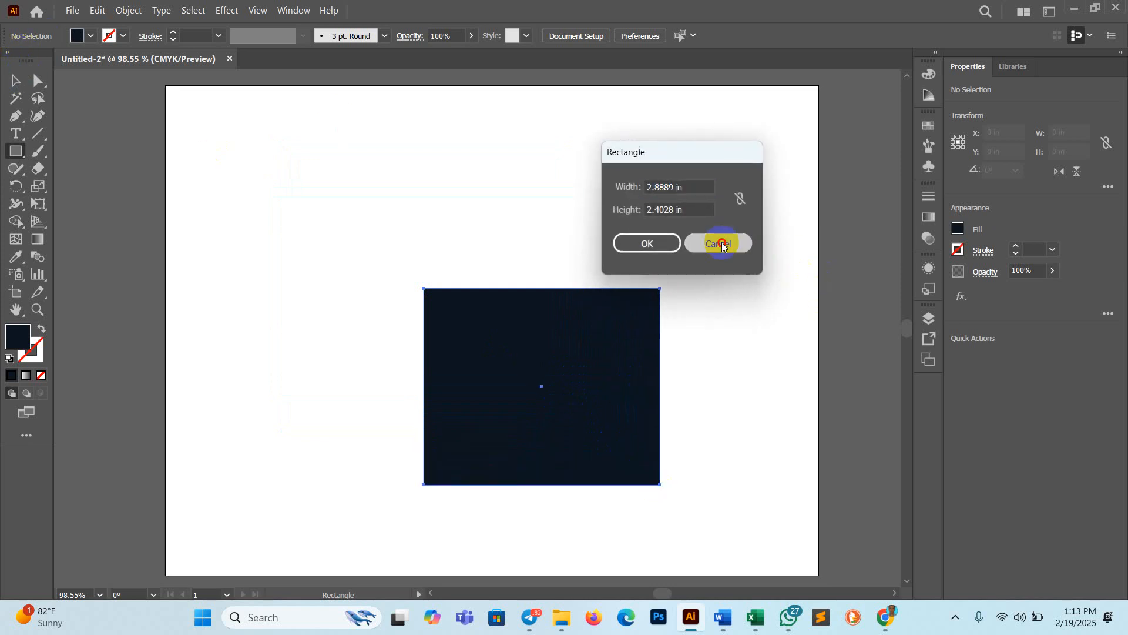
{"action": "left_click", "coordinate": [717, 242]}
{"action": "left_click", "coordinate": [18, 73]}
{"action": "left_click_drag", "start_coordinate": [451, 372], "coordinate": [416, 308]}
- Remove the rectangle's fill and give it a black stroke with a weight of 4 pt
{"action": "left_click", "coordinate": [77, 36]}
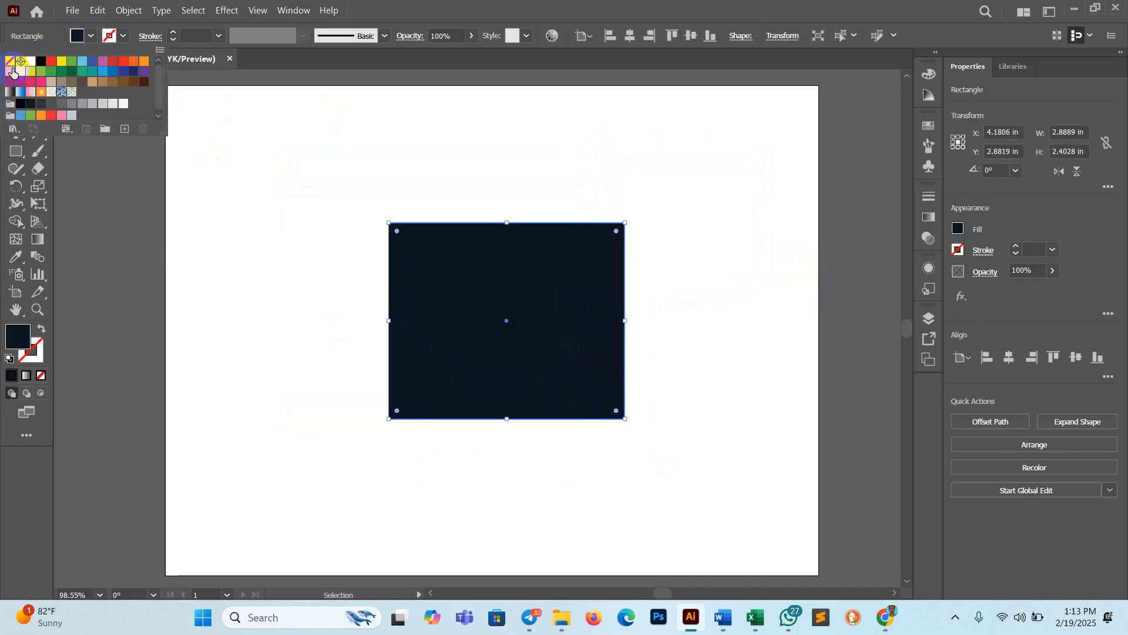
{"action": "left_click", "coordinate": [9, 62]}
{"action": "left_click", "coordinate": [123, 36]}
{"action": "left_click", "coordinate": [123, 36]}
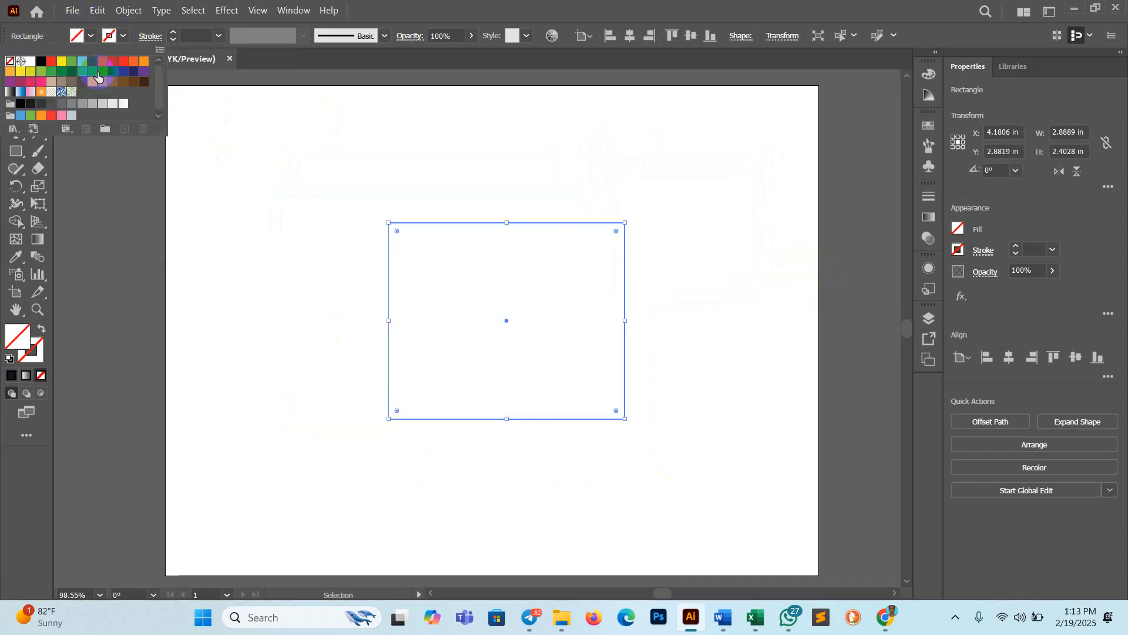
{"action": "left_click", "coordinate": [44, 64]}
{"action": "left_click", "coordinate": [217, 37]}
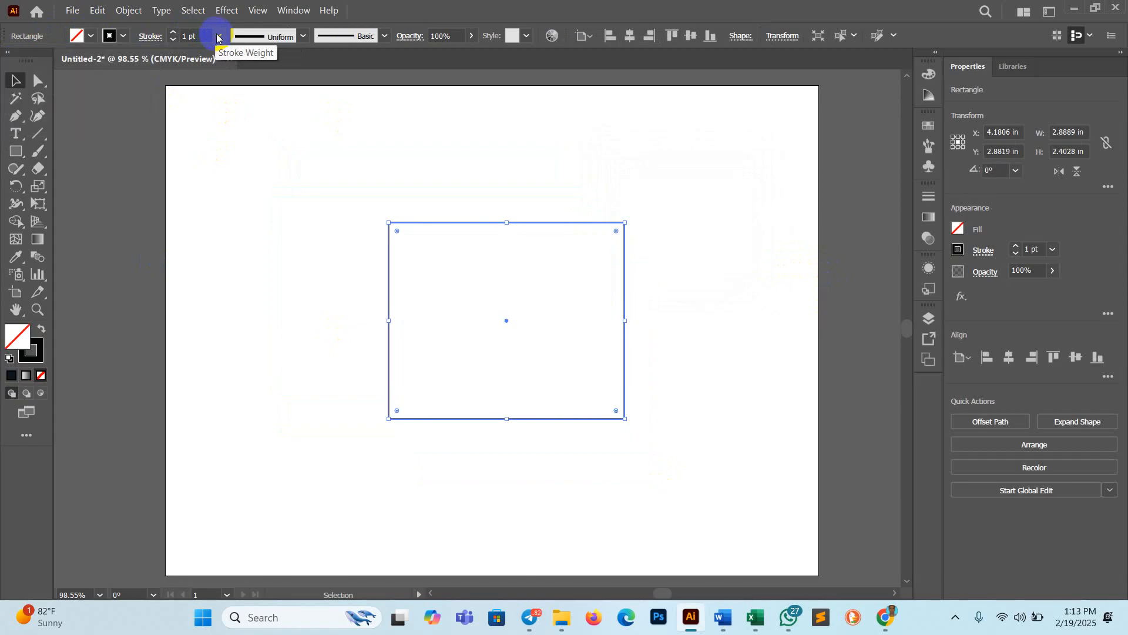
{"action": "left_click", "coordinate": [217, 37]}
{"action": "left_click", "coordinate": [232, 148]}
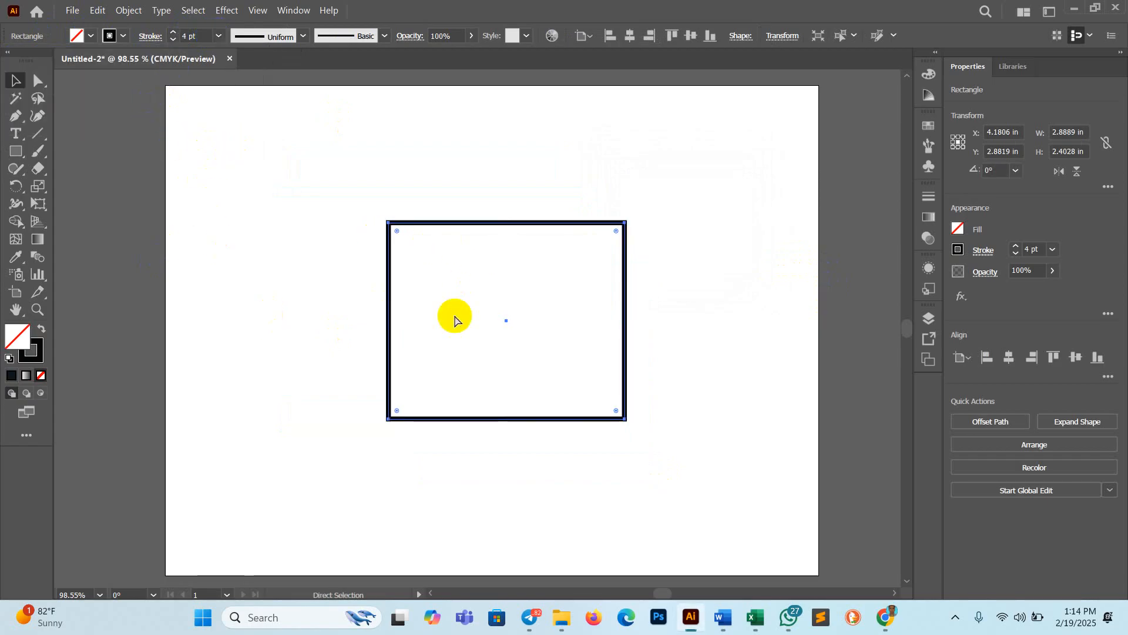
- Place a smaller copy of the outlined rectangle, about half its size, centred inside the original and select both
{"action": "left_click_drag", "start_coordinate": [389, 222], "coordinate": [442, 268]}
{"action": "left_click_drag", "start_coordinate": [316, 175], "coordinate": [423, 244]}
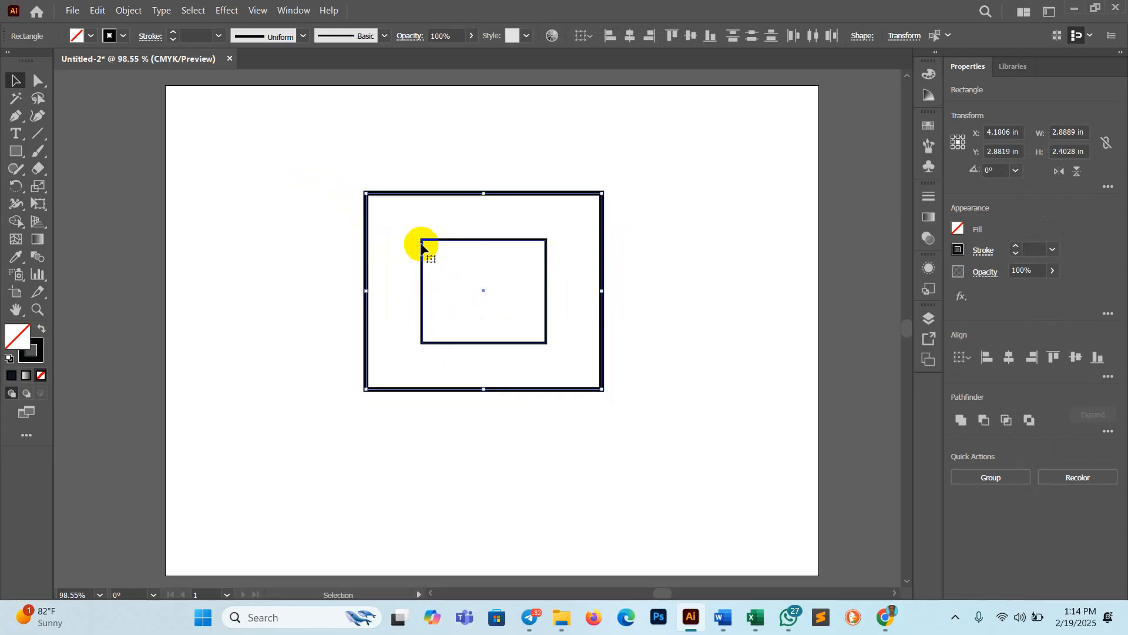
{"action": "left_click", "coordinate": [747, 296]}
{"action": "left_click_drag", "start_coordinate": [346, 197], "coordinate": [435, 288]}
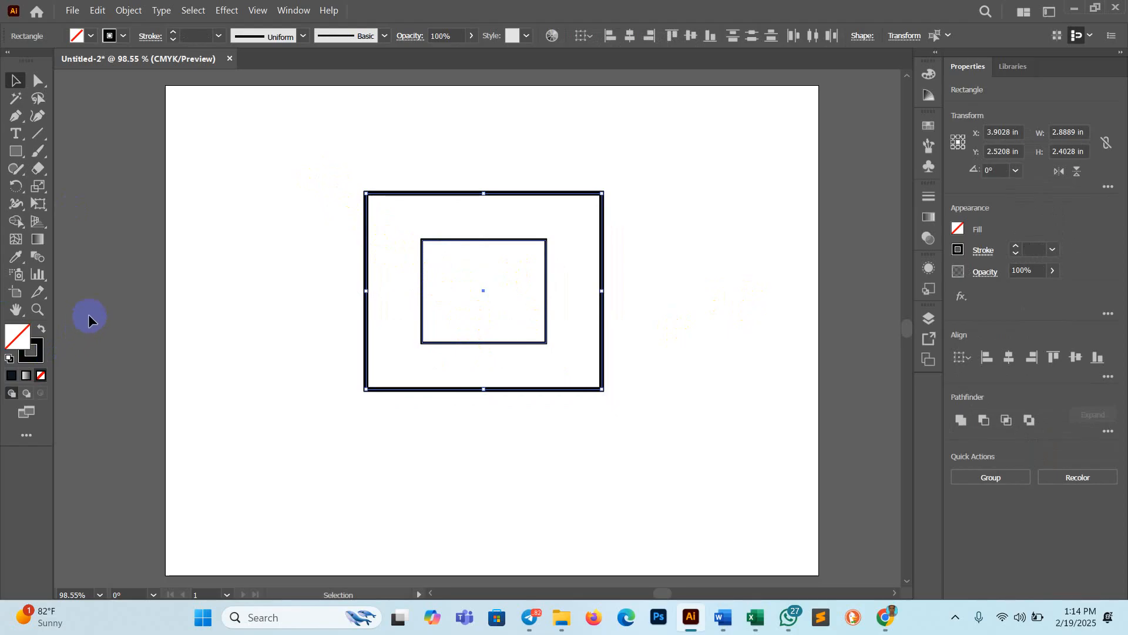
- Blend the outer rectangle with the inner rectangle using the Blend tool
{"action": "left_click", "coordinate": [36, 259]}
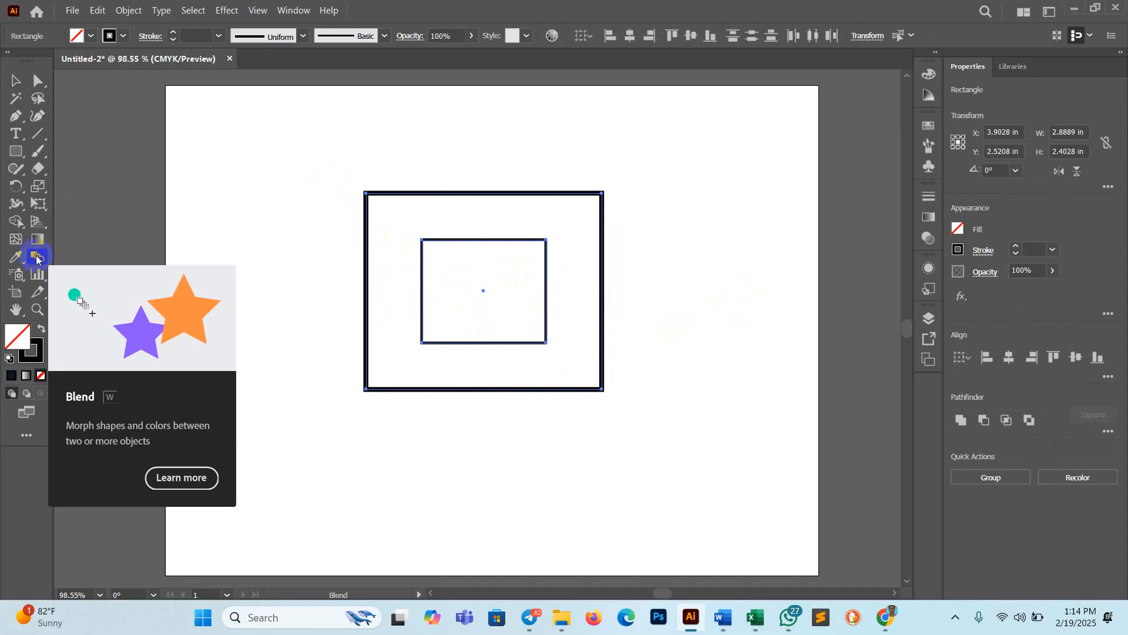
{"action": "left_click", "coordinate": [366, 216]}
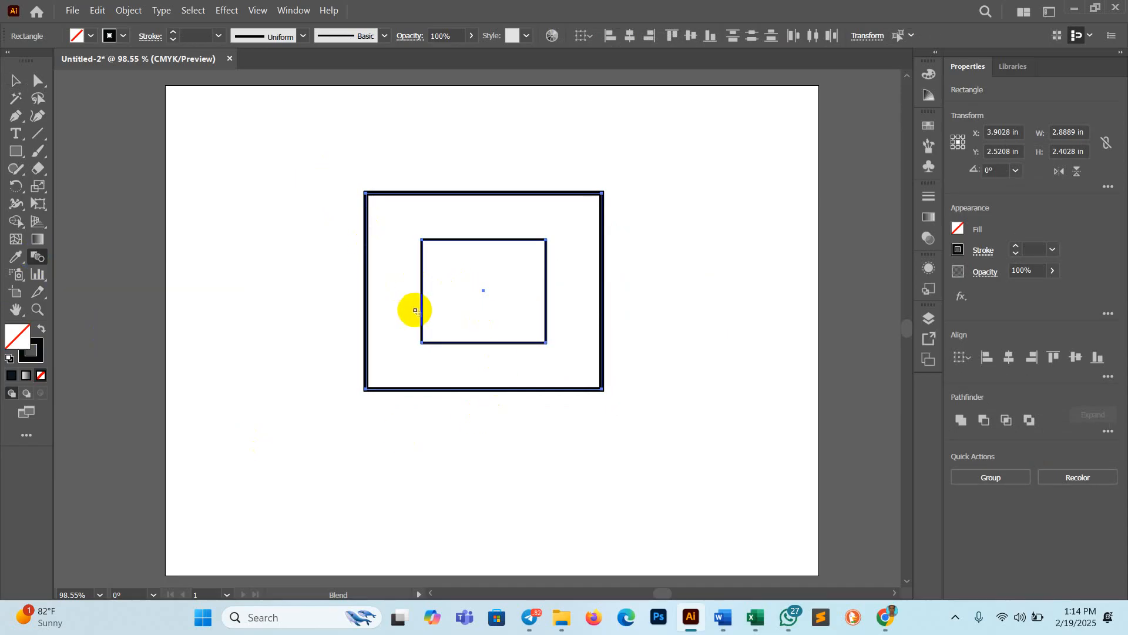
{"action": "left_click", "coordinate": [423, 266]}
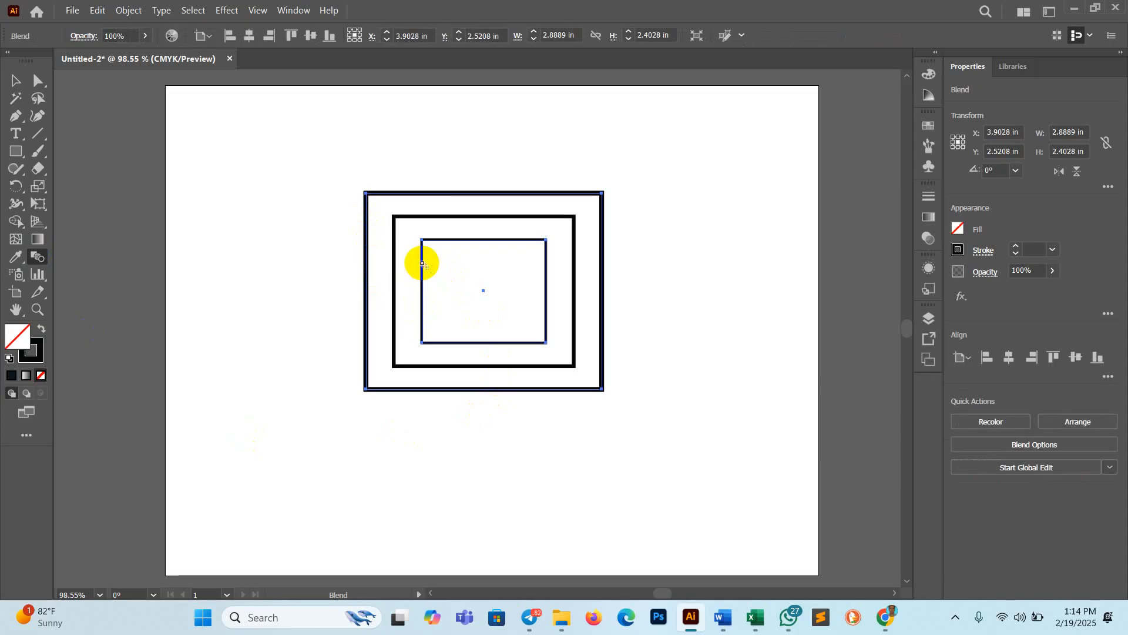
- Set the rectangle blend's spacing to Specified Steps with 60 steps and apply it
{"action": "double_click", "coordinate": [40, 260]}
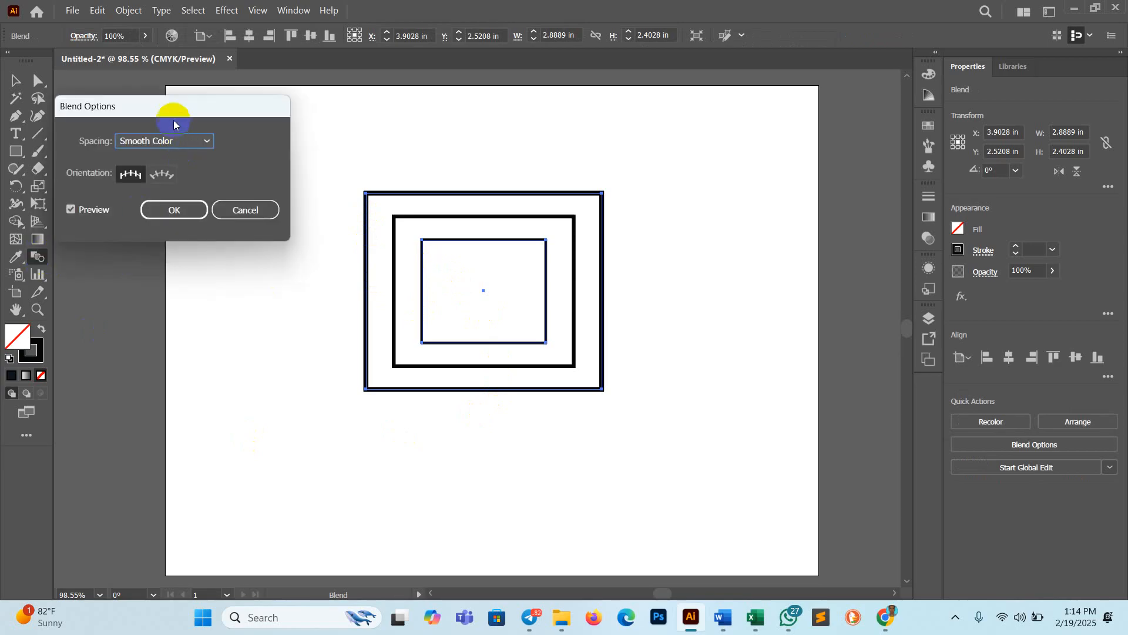
{"action": "left_click_drag", "start_coordinate": [174, 106], "coordinate": [194, 113]}
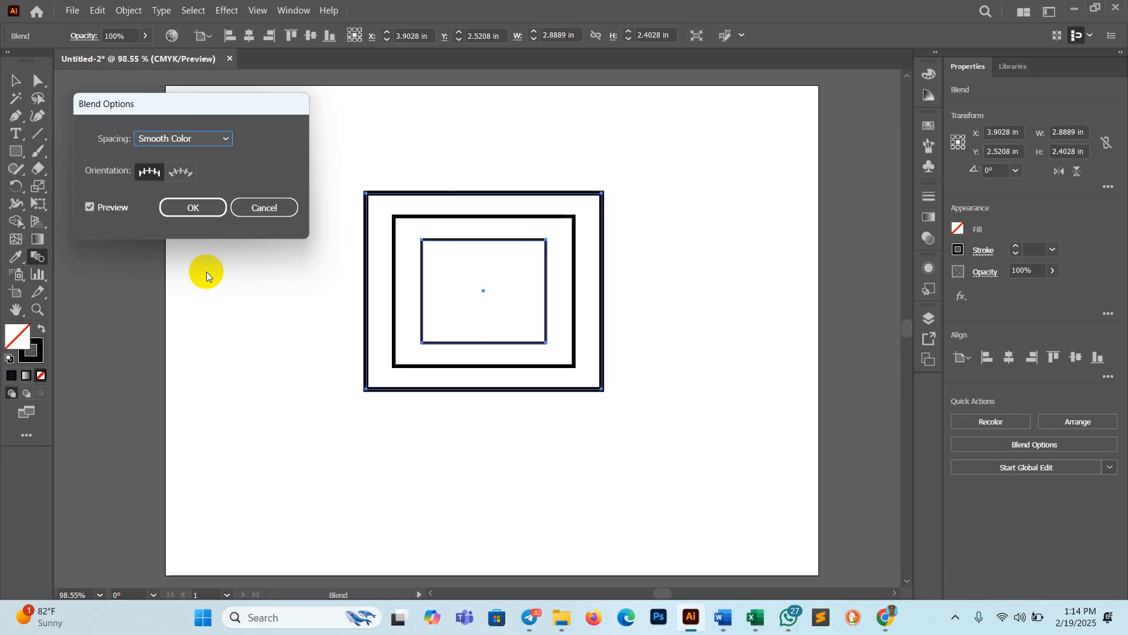
{"action": "left_click", "coordinate": [212, 139]}
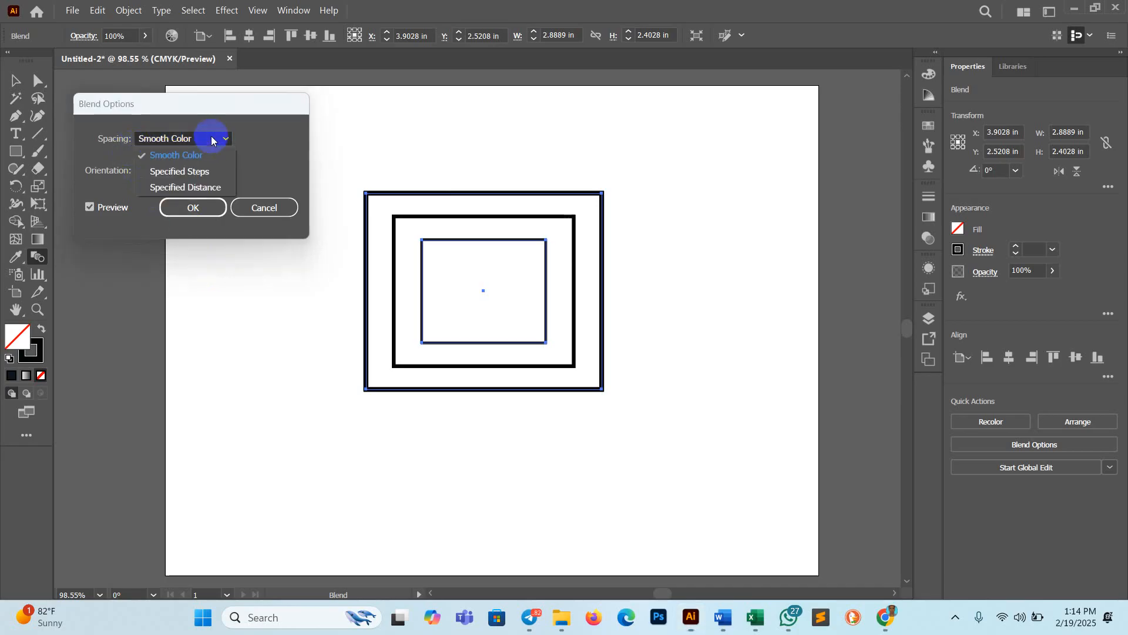
{"action": "left_click", "coordinate": [172, 172]}
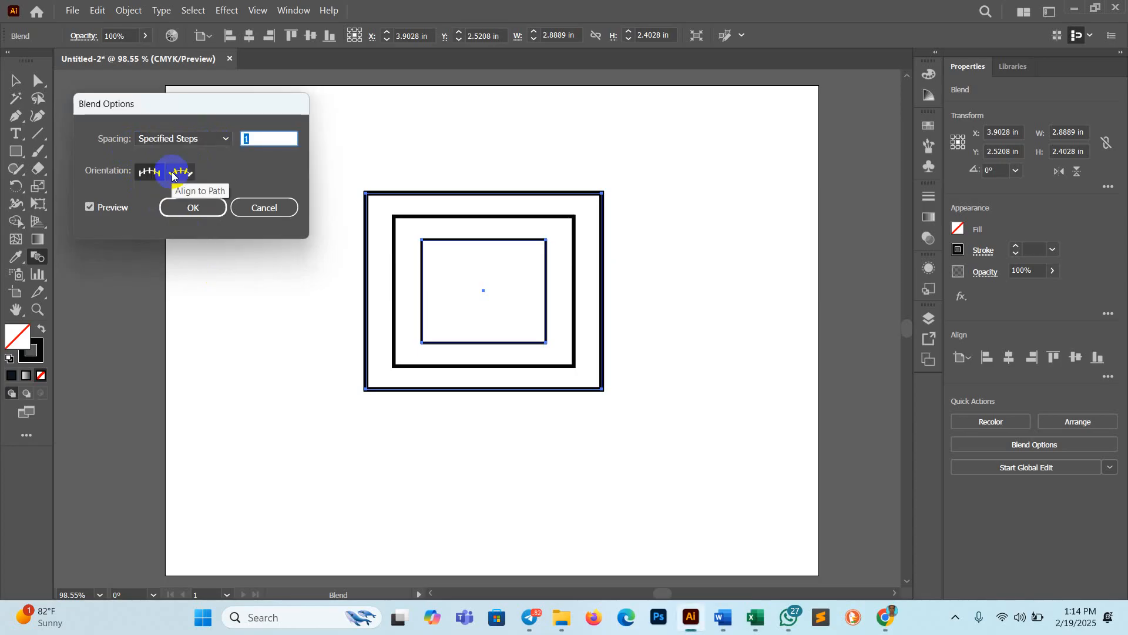
{"action": "left_click", "coordinate": [256, 138]}
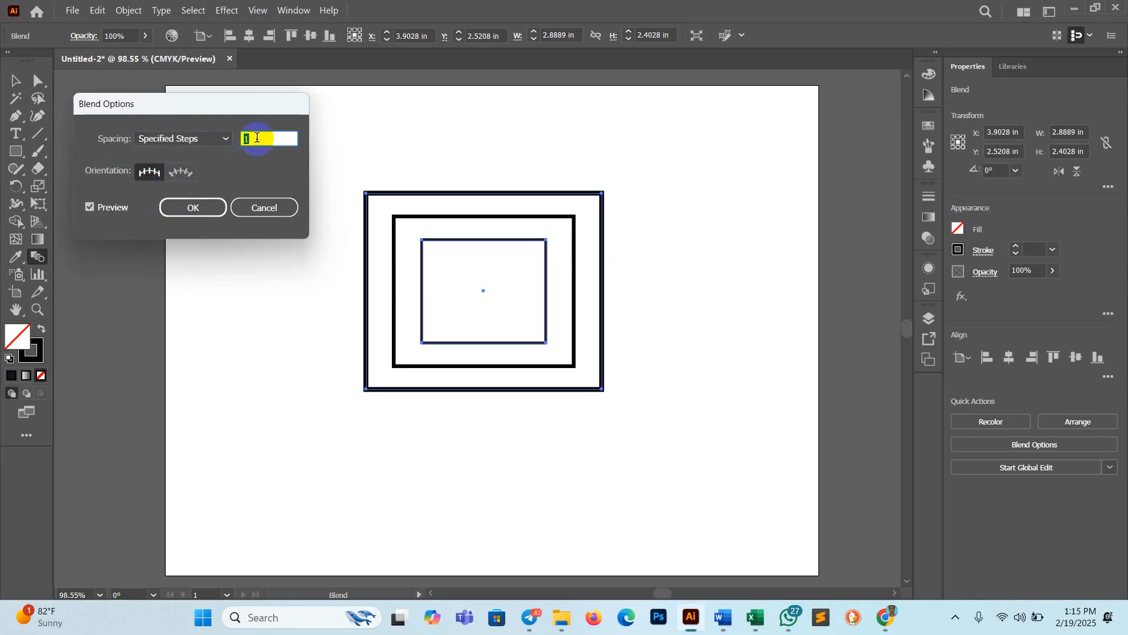
{"action": "double_click", "coordinate": [270, 144]}
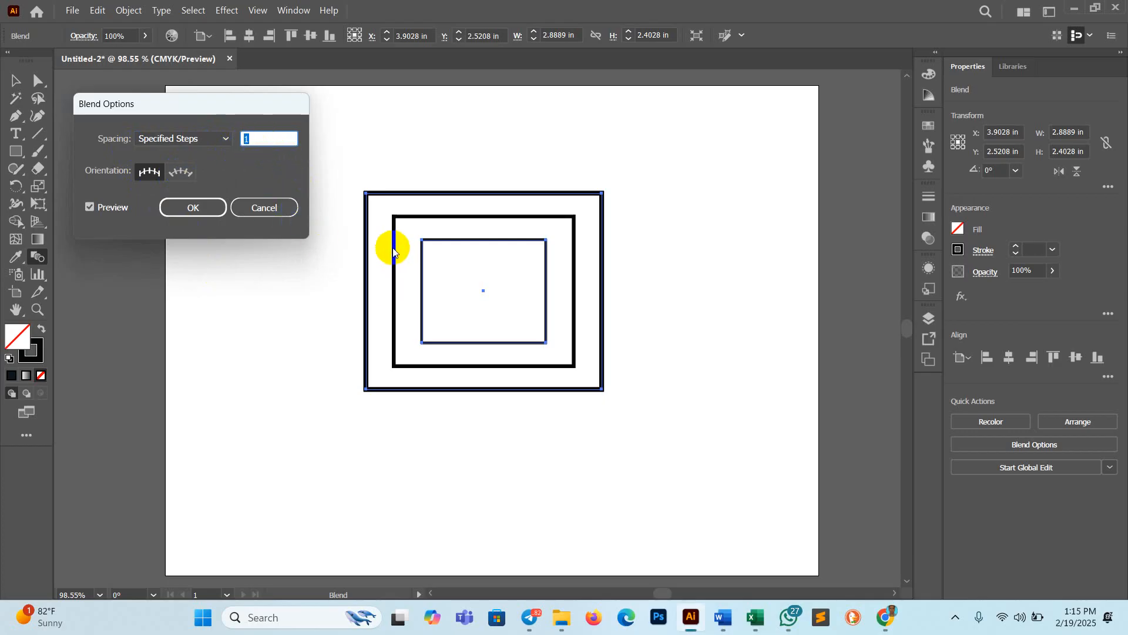
{"action": "double_click", "coordinate": [256, 139]}
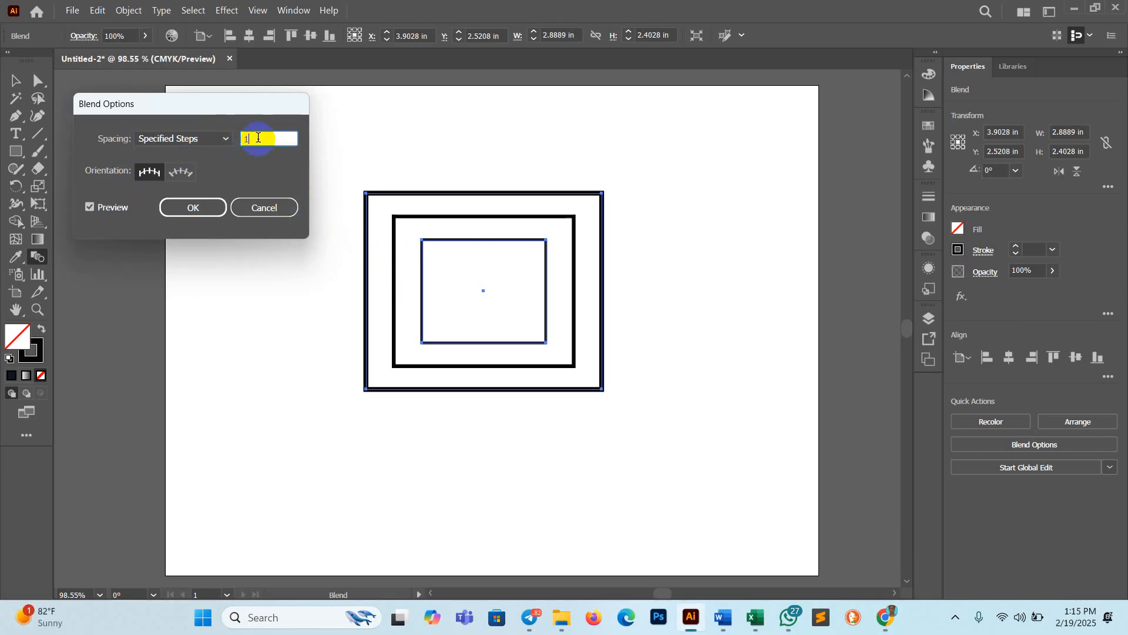
{"action": "type", "text": "60"}
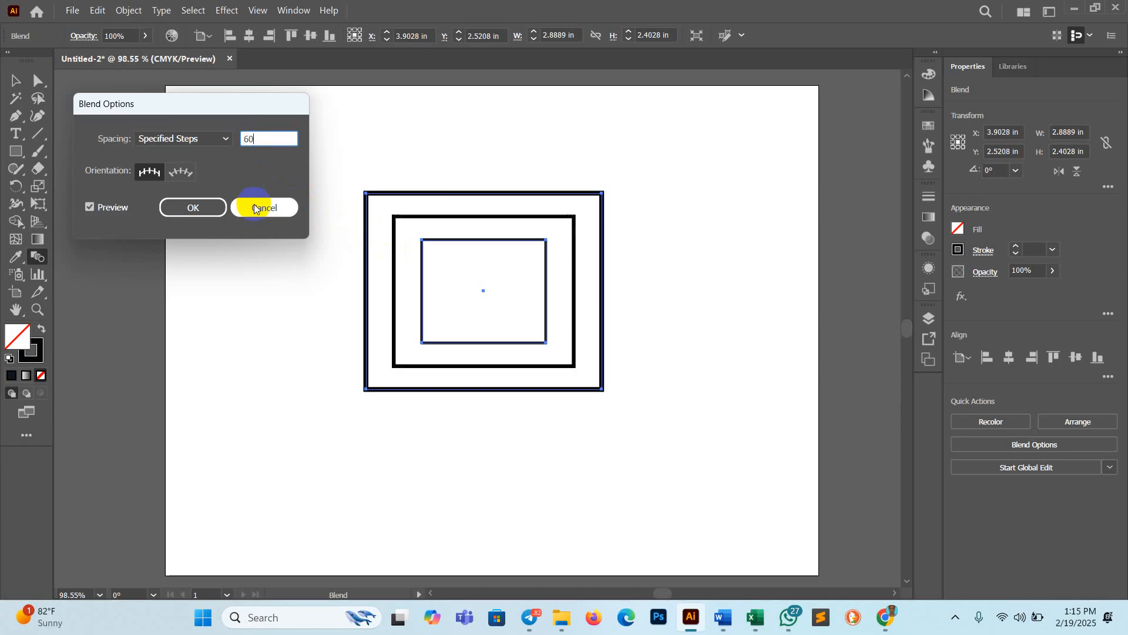
{"action": "left_click", "coordinate": [192, 212]}
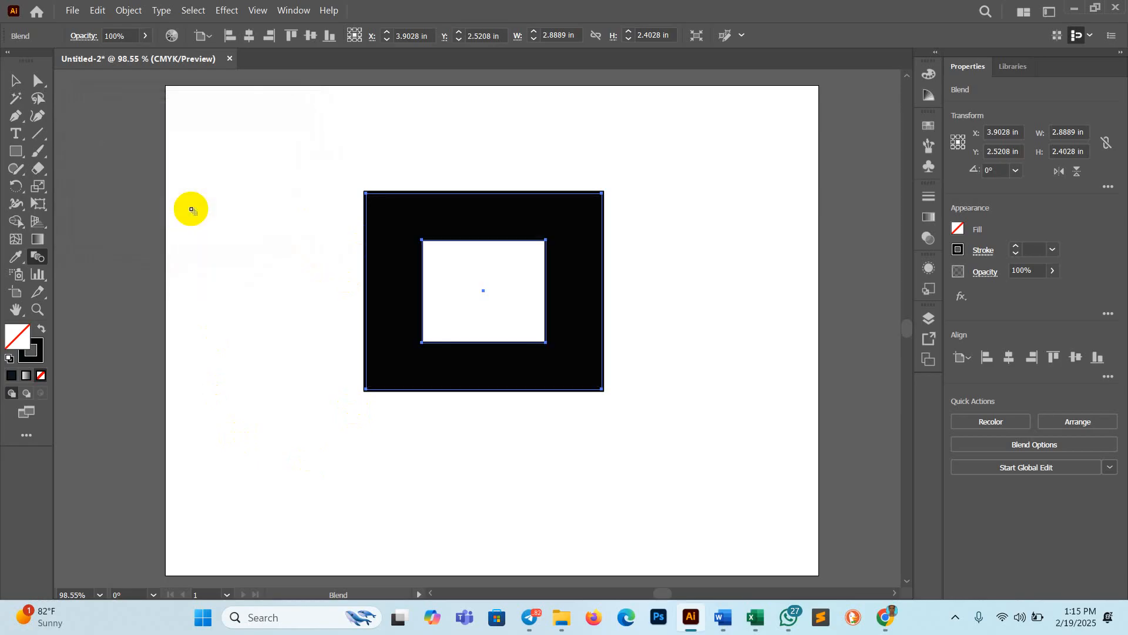
{"action": "left_click", "coordinate": [435, 333]}
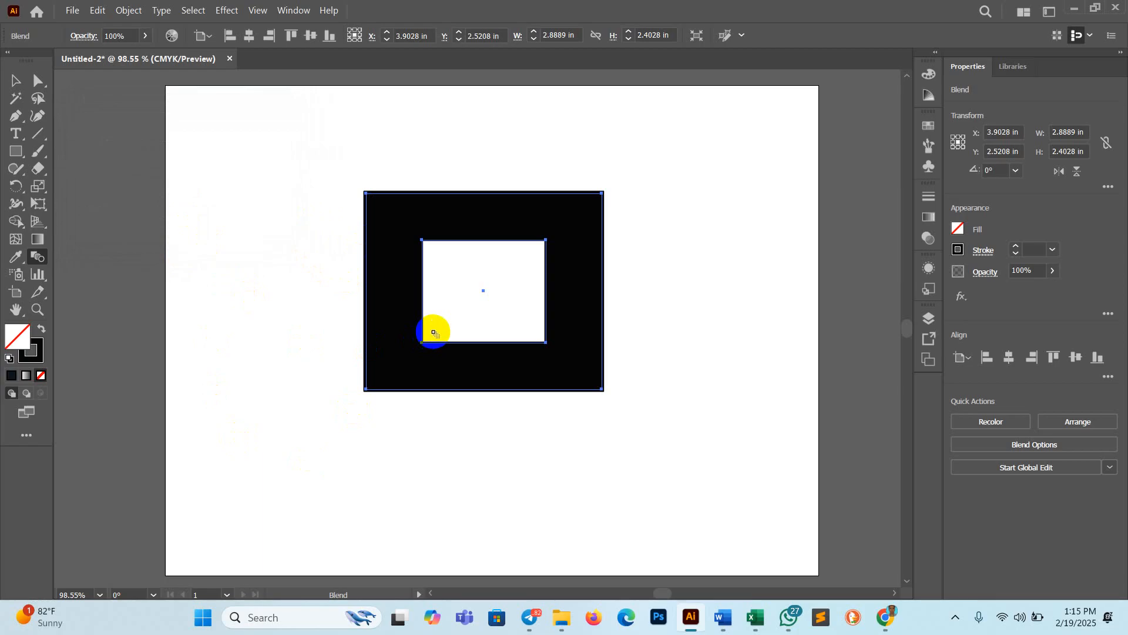
- Preview the rectangle blend with lower step counts, such as 11, 7 and 14, without applying them
{"action": "double_click", "coordinate": [37, 257]}
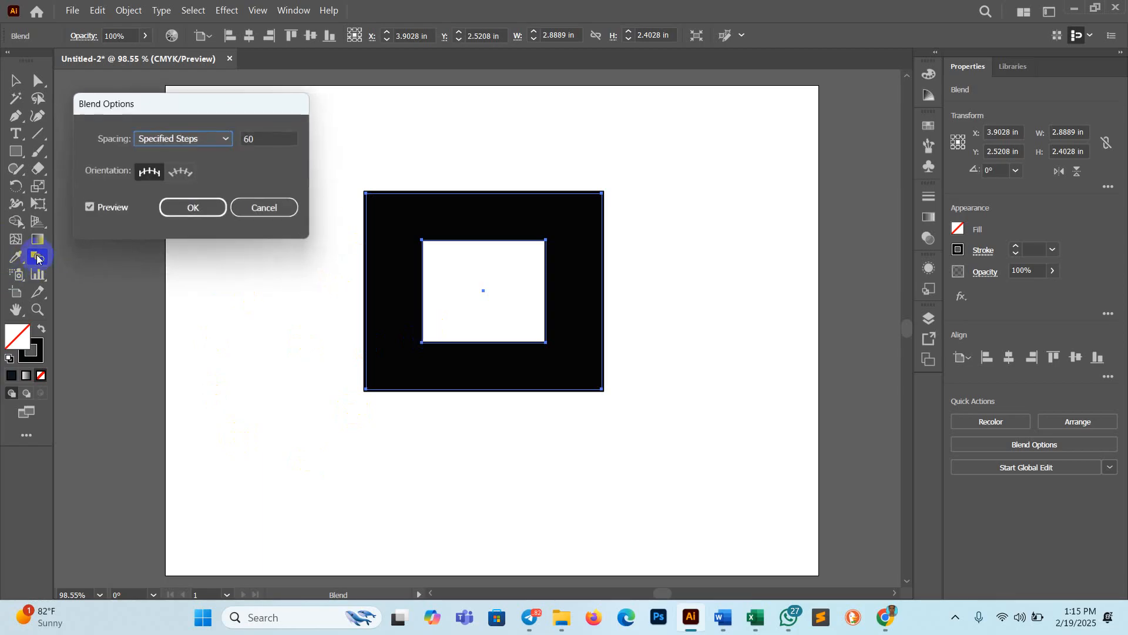
{"action": "double_click", "coordinate": [257, 139]}
{"action": "key", "text": "Down"}
{"action": "key", "text": "Down"}
{"action": "key", "text": "Down"}
{"action": "key", "text": "Down"}
{"action": "key", "text": "Down"}
{"action": "key", "text": "Down"}
{"action": "key", "text": "Down"}
{"action": "type", "text": "10"}
{"action": "key", "text": "Up"}
{"action": "key", "text": "Up"}
{"action": "key", "text": "Up"}
{"action": "key", "text": "Up"}
{"action": "key", "text": "Up"}
{"action": "key", "text": "Up"}
{"action": "key", "text": "Up"}
{"action": "key", "text": "Up"}
{"action": "key", "text": "Up"}
{"action": "key", "text": "Up"}
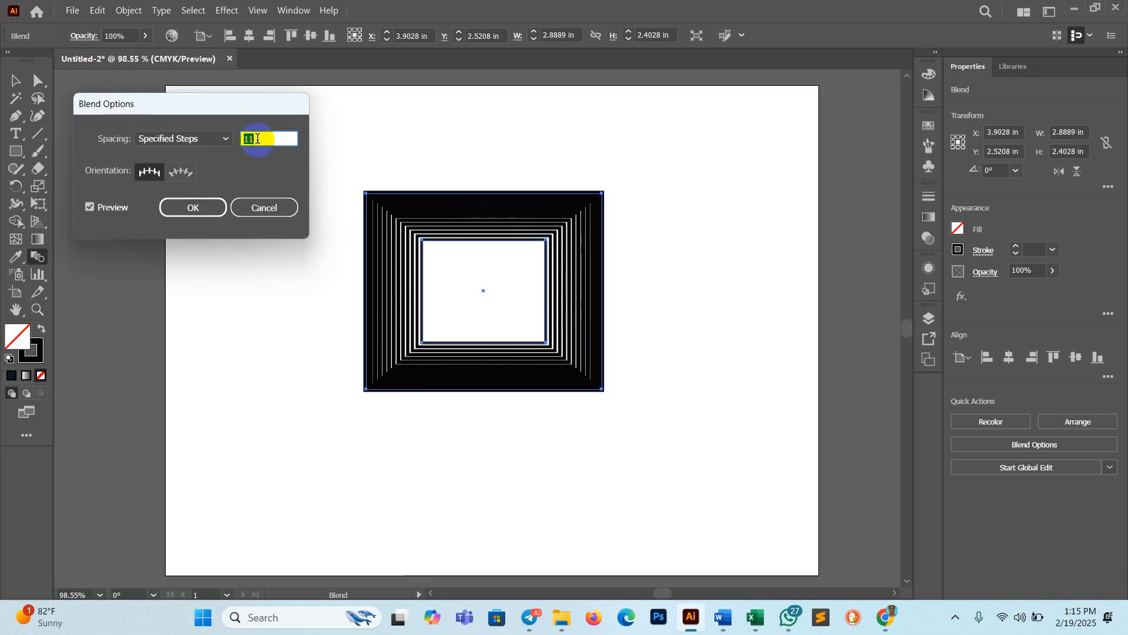
{"action": "key", "text": "Down"}
{"action": "key", "text": "Down"}
{"action": "key", "text": "Down"}
{"action": "key", "text": "Down"}
{"action": "key", "text": "Down"}
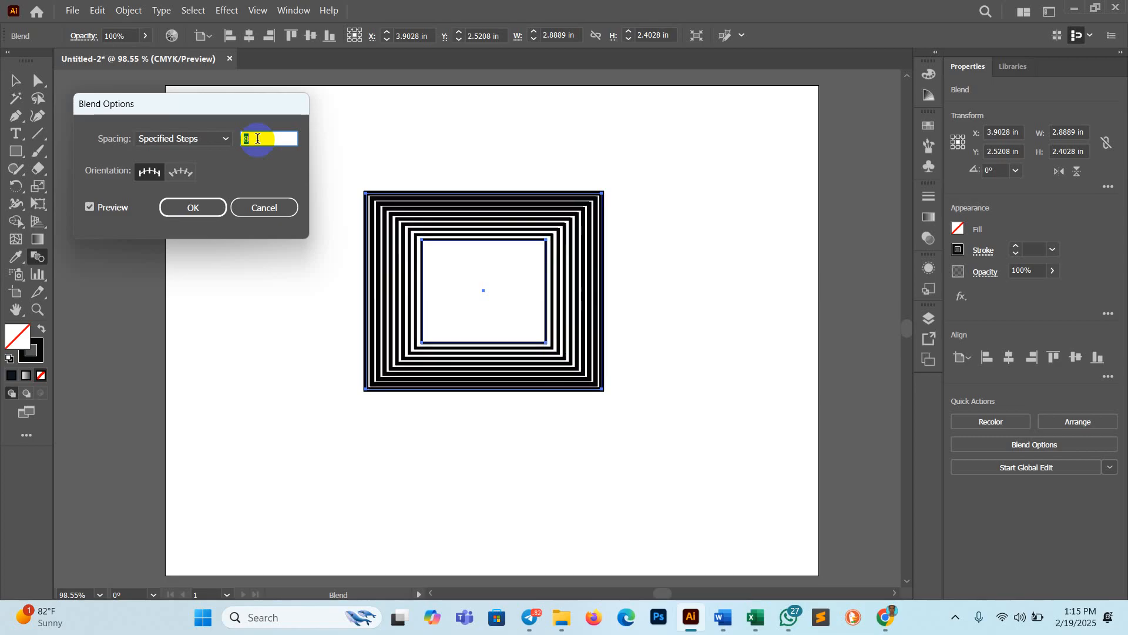
{"action": "key", "text": "Up"}
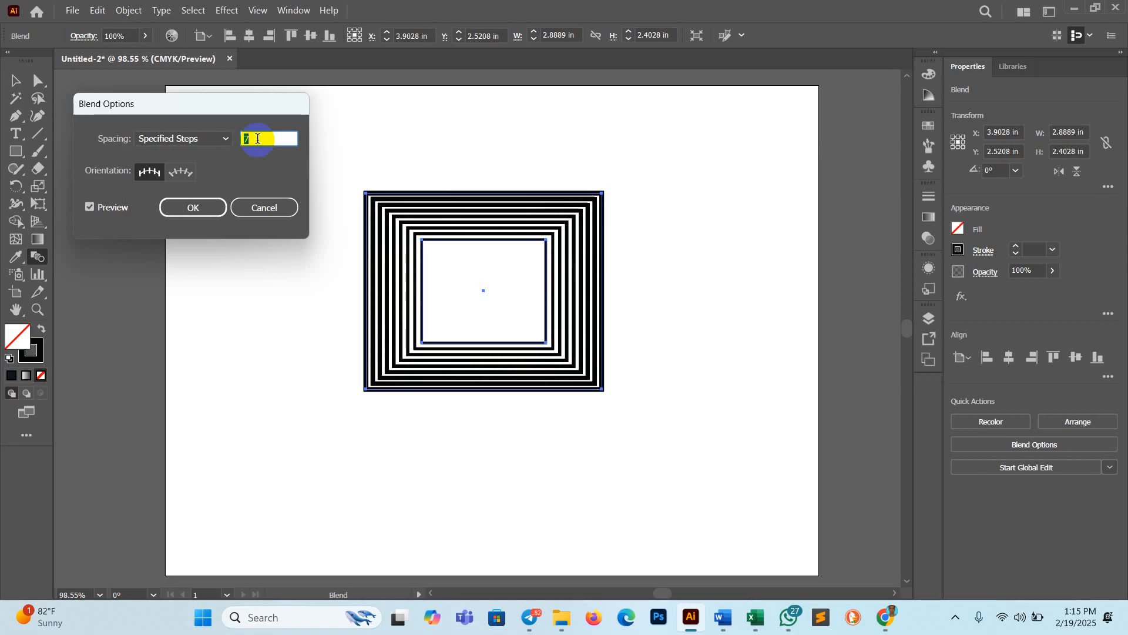
{"action": "key", "text": "Up"}
{"action": "key", "text": "Up"}
{"action": "key", "text": "Up"}
{"action": "key", "text": "Up"}
{"action": "key", "text": "Up"}
{"action": "key", "text": "Up"}
{"action": "key", "text": "Up"}
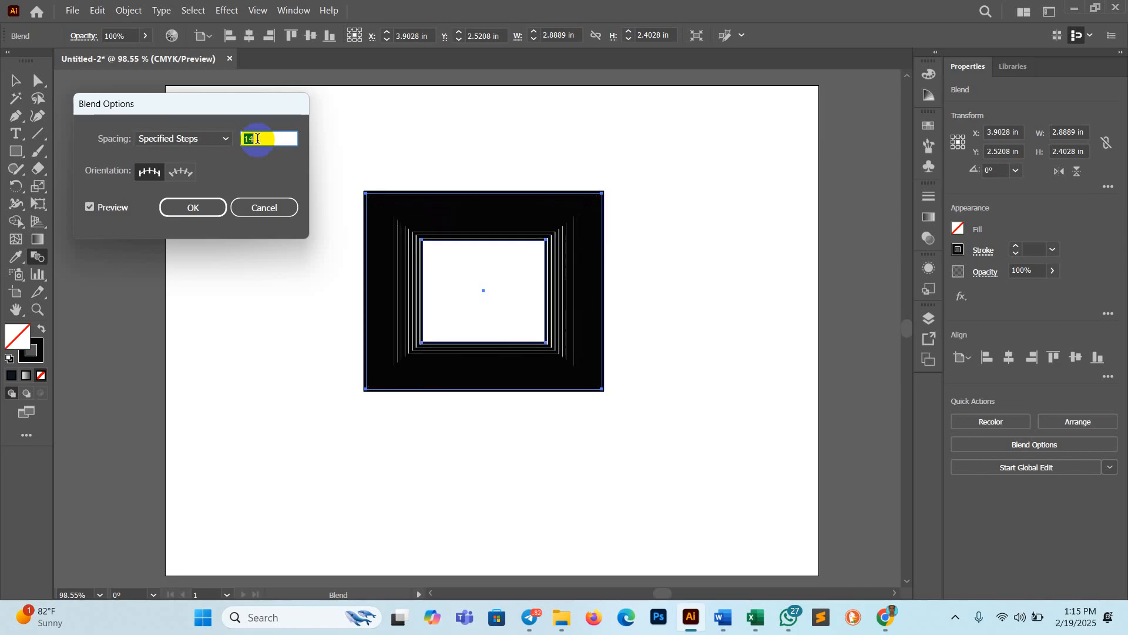
{"action": "left_click", "coordinate": [269, 209]}
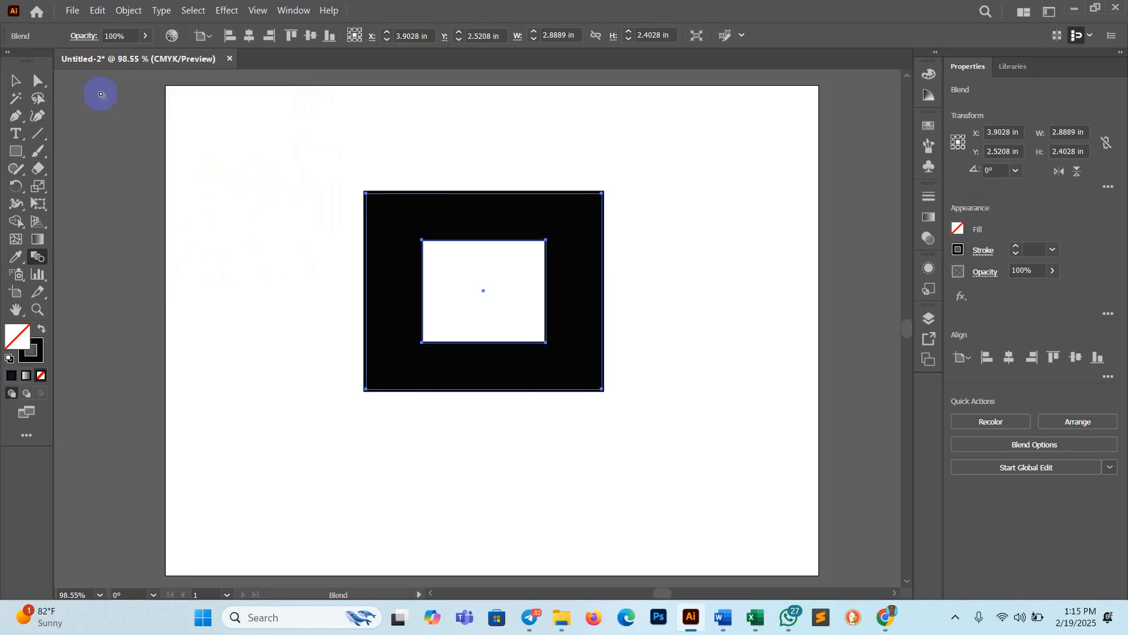
- Delete the rectangle blend and draw an outlined hexagon about 3.85 by 3.33 in around the middle of the artboard
{"action": "left_click_drag", "start_coordinate": [303, 168], "coordinate": [636, 452]}
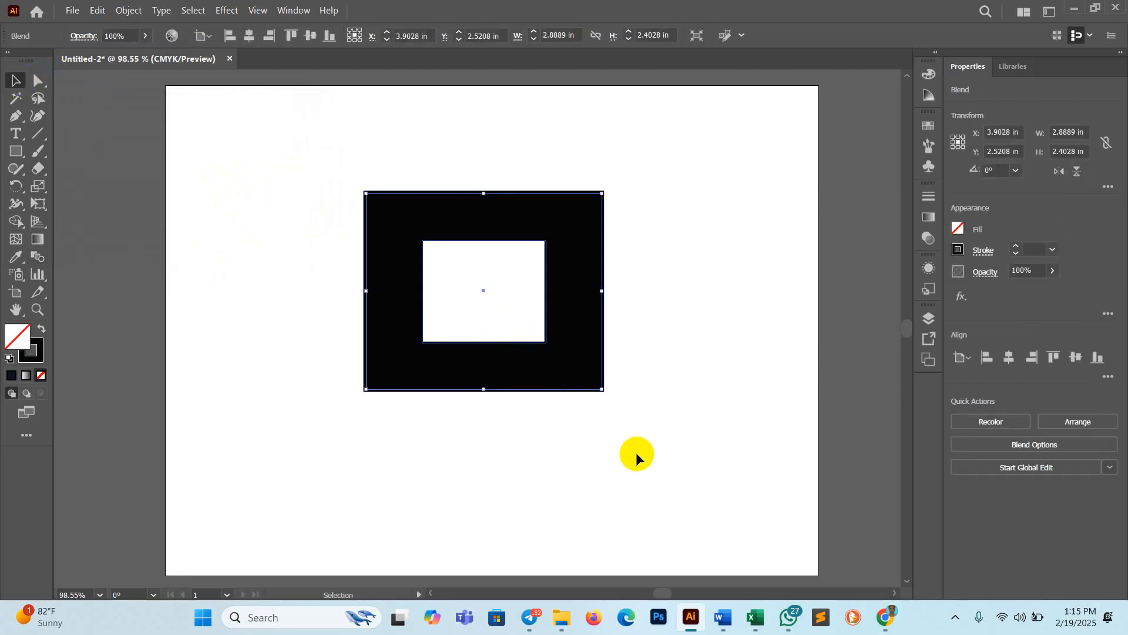
{"action": "key", "text": "Delete"}
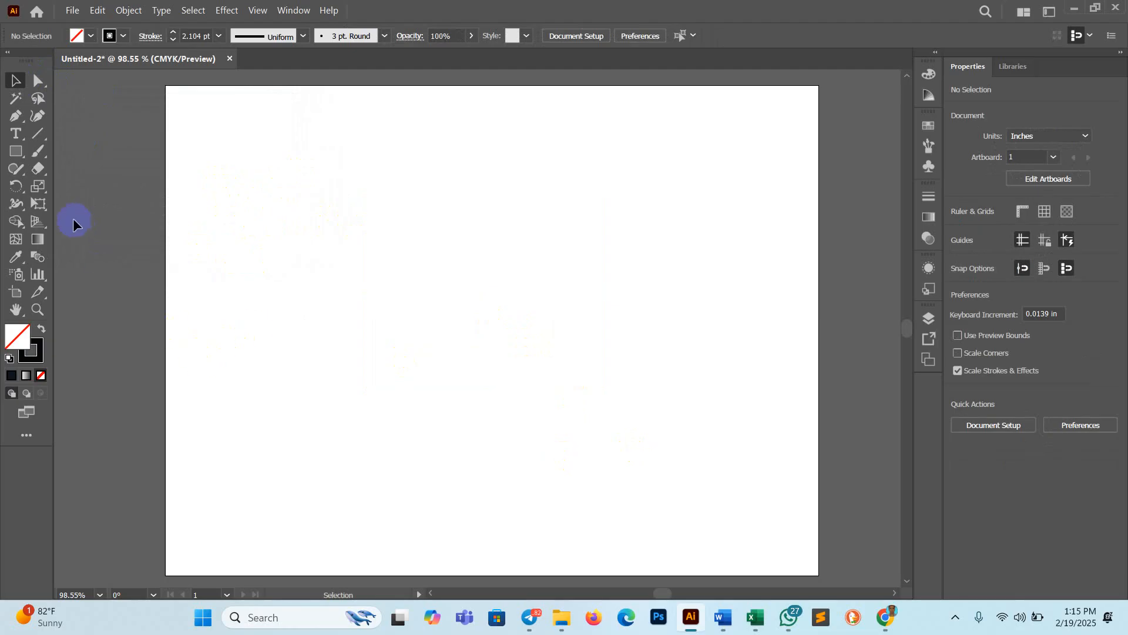
{"action": "left_click_drag", "start_coordinate": [22, 158], "coordinate": [82, 204]}
{"action": "left_click_drag", "start_coordinate": [500, 325], "coordinate": [590, 452]}
{"action": "left_click", "coordinate": [15, 87]}
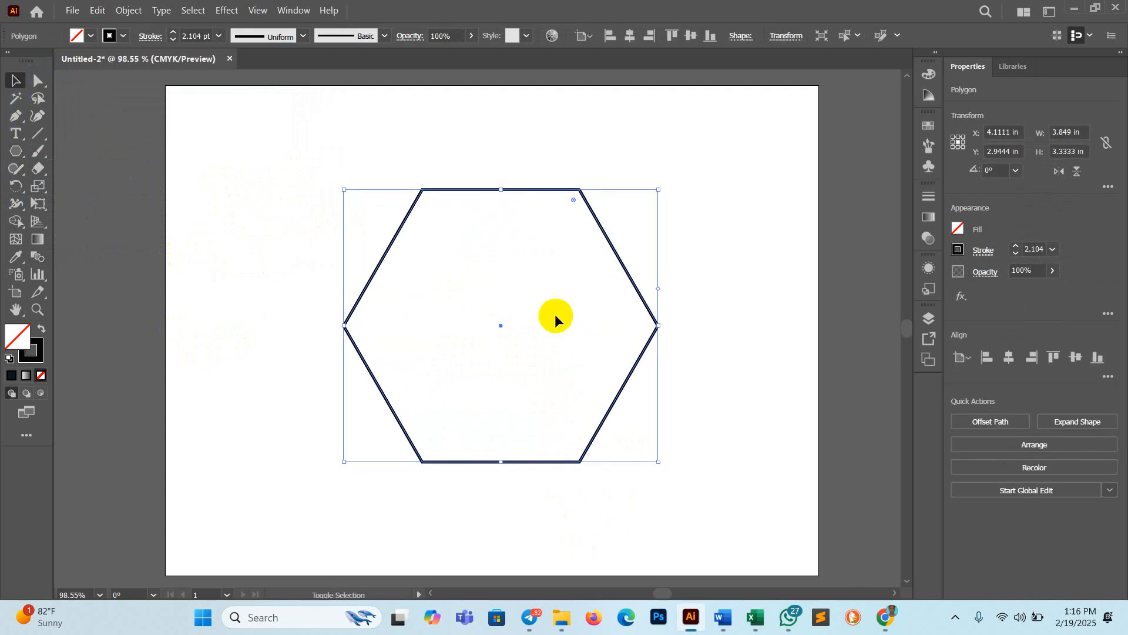
- Place a smaller copy of the hexagon, about 2.22 by 1.92 in, centred inside the original and rotate it about 21° clockwise
{"action": "left_click_drag", "start_coordinate": [345, 190], "coordinate": [409, 238]}
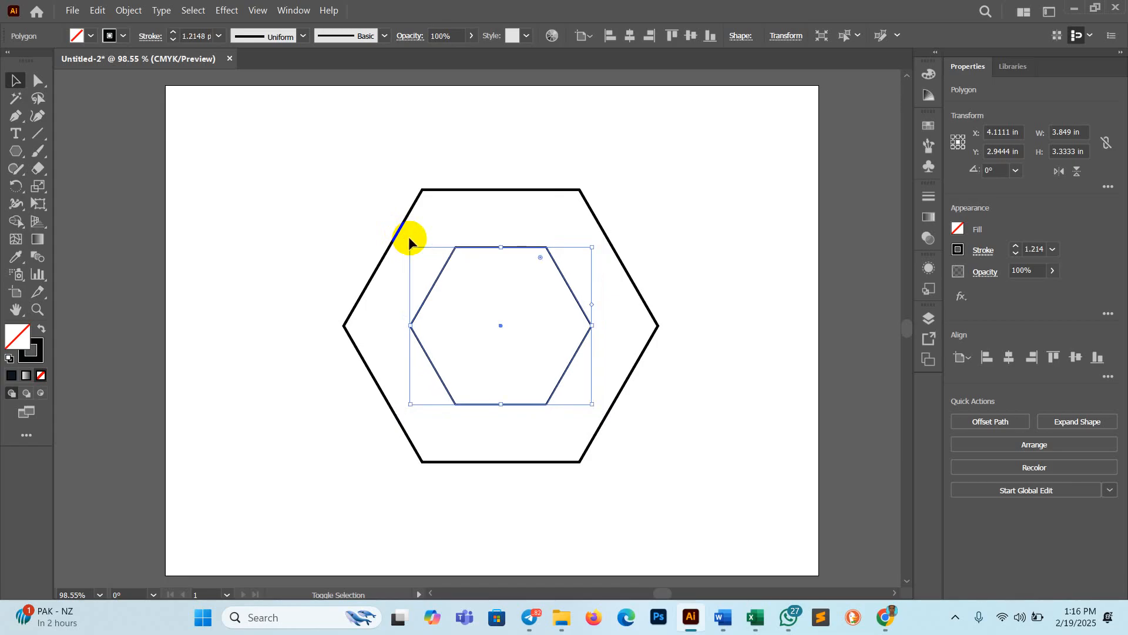
{"action": "left_click_drag", "start_coordinate": [598, 241], "coordinate": [619, 284]}
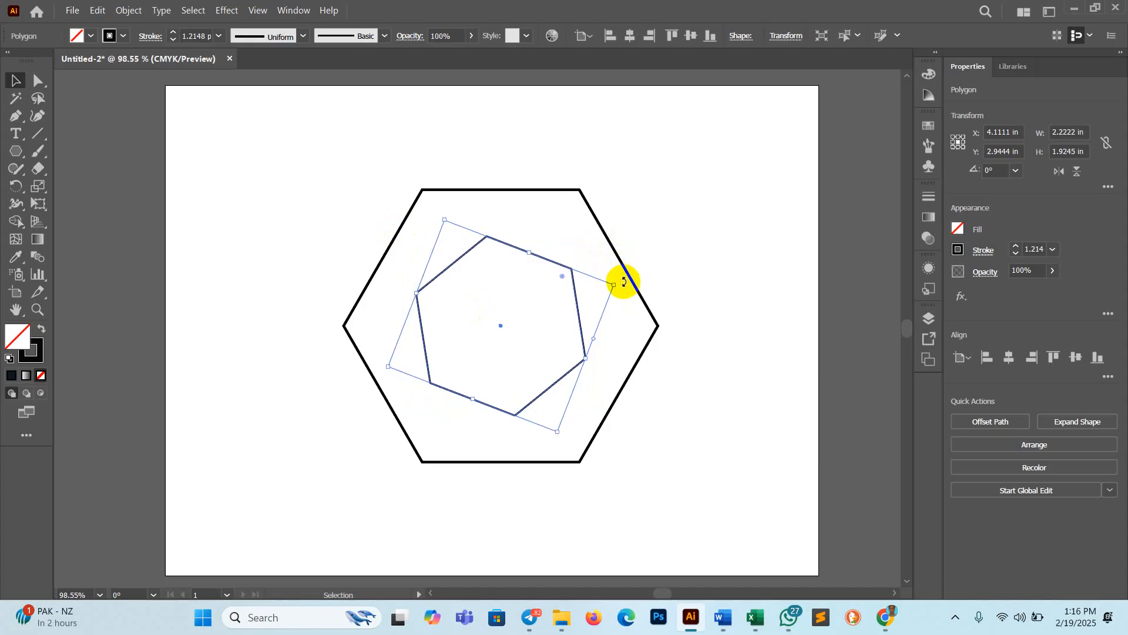
{"action": "left_click", "coordinate": [732, 252]}
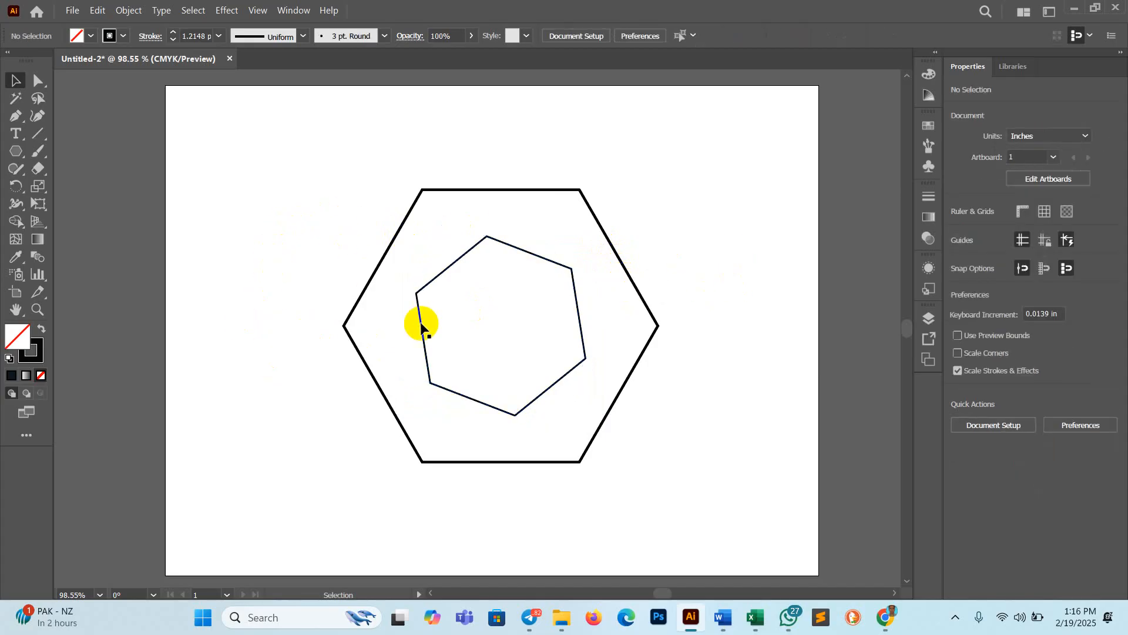
- Select both hexagons and blend the outer one with the rotated inner one using the Blend tool
{"action": "left_click_drag", "start_coordinate": [357, 231], "coordinate": [457, 352]}
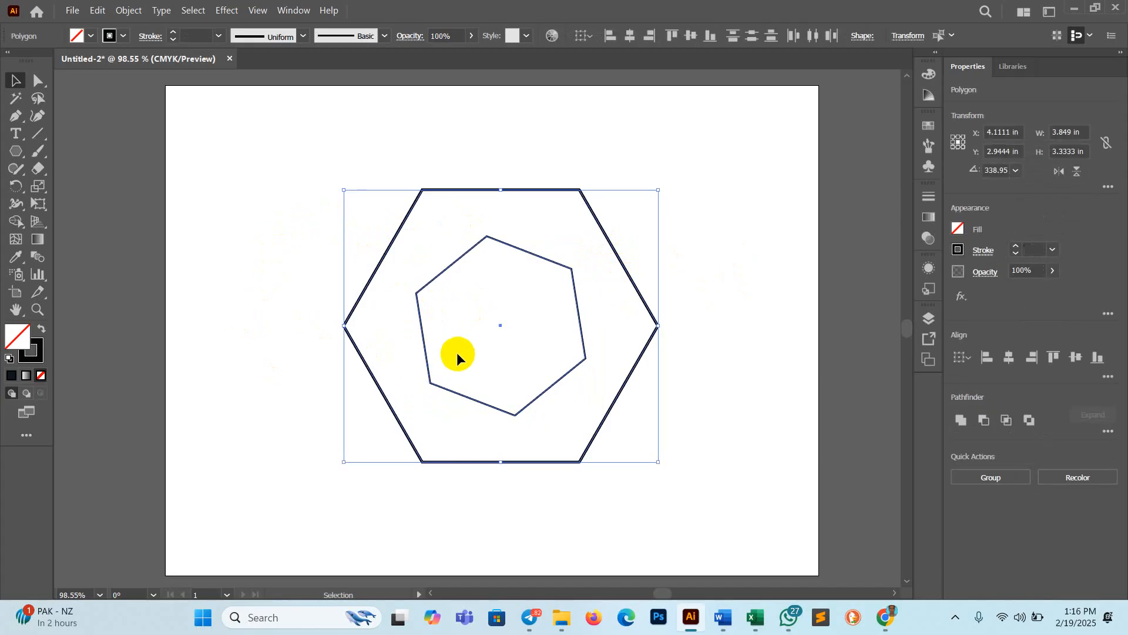
{"action": "left_click", "coordinate": [33, 263]}
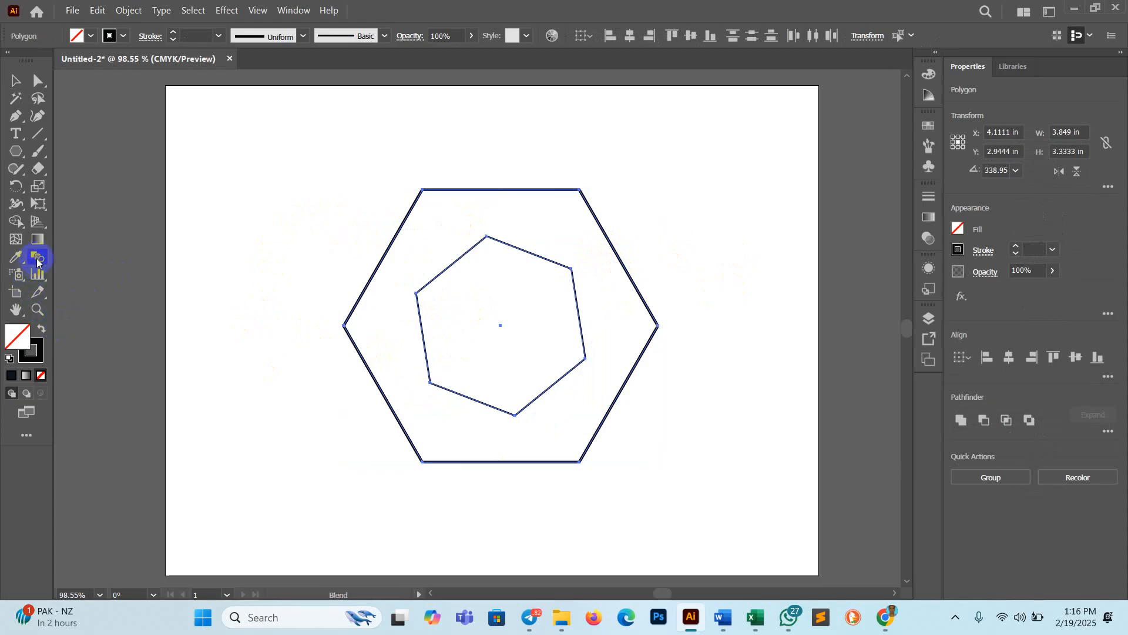
{"action": "left_click", "coordinate": [396, 237]}
{"action": "left_click", "coordinate": [454, 265]}
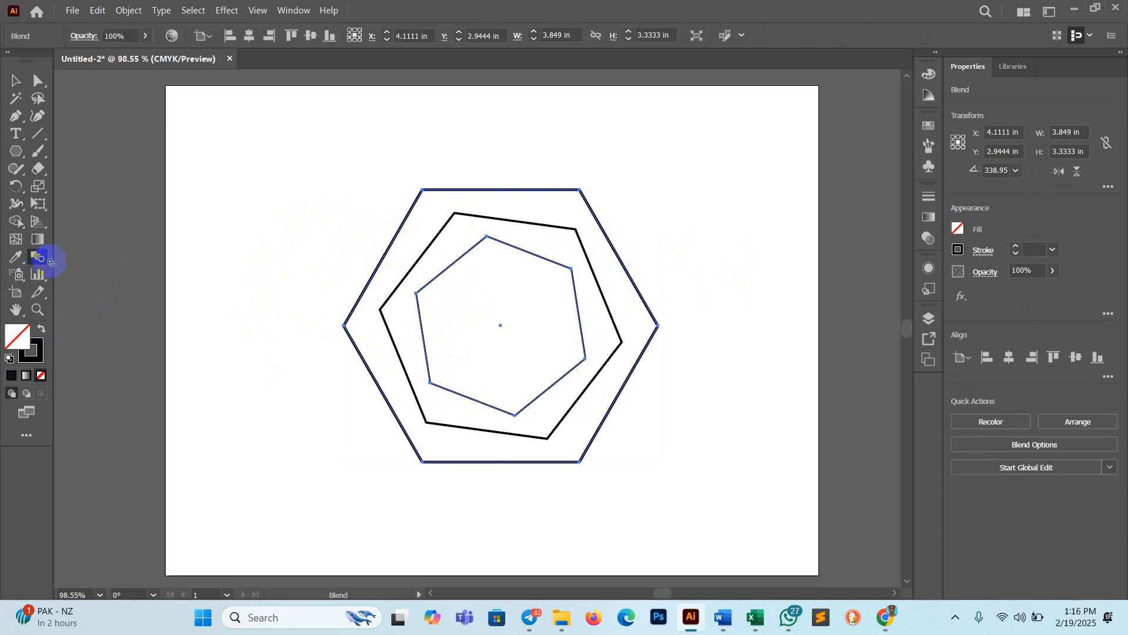
- Set the hexagon blend's spacing to Specified Steps and raise the number of steps to 38
{"action": "double_click", "coordinate": [35, 262]}
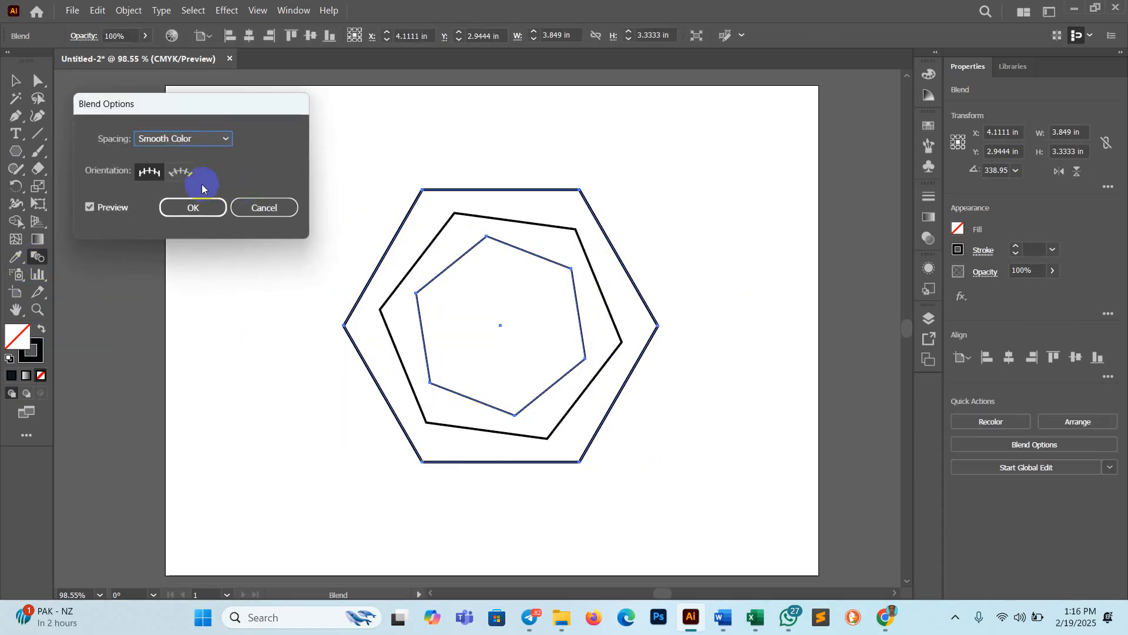
{"action": "left_click", "coordinate": [184, 139]}
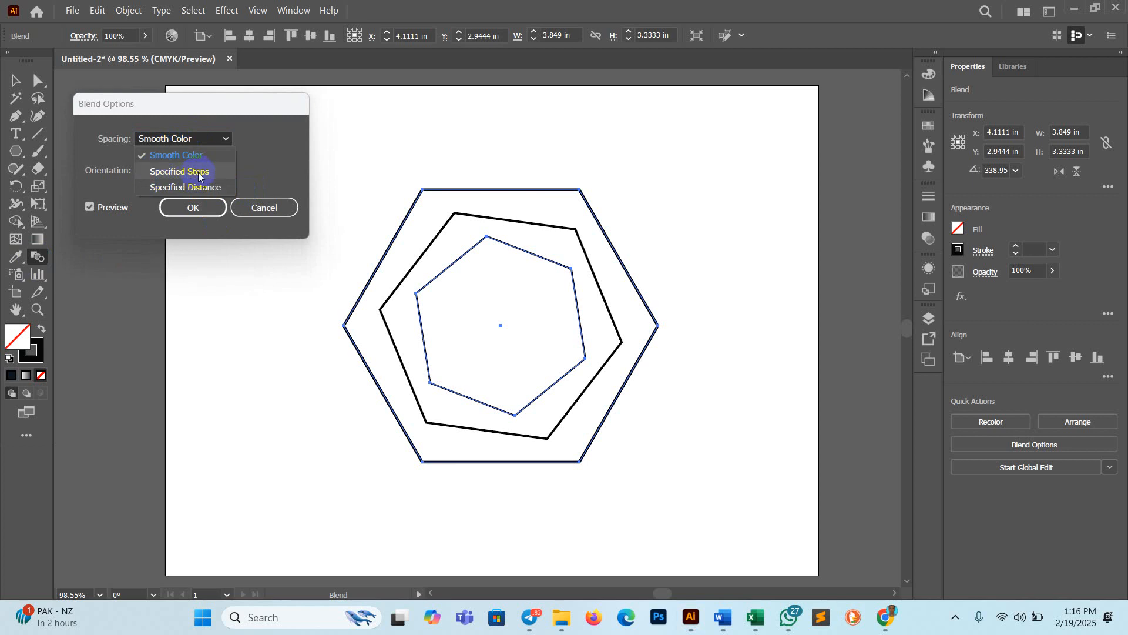
{"action": "left_click", "coordinate": [199, 172]}
{"action": "left_click", "coordinate": [253, 141]}
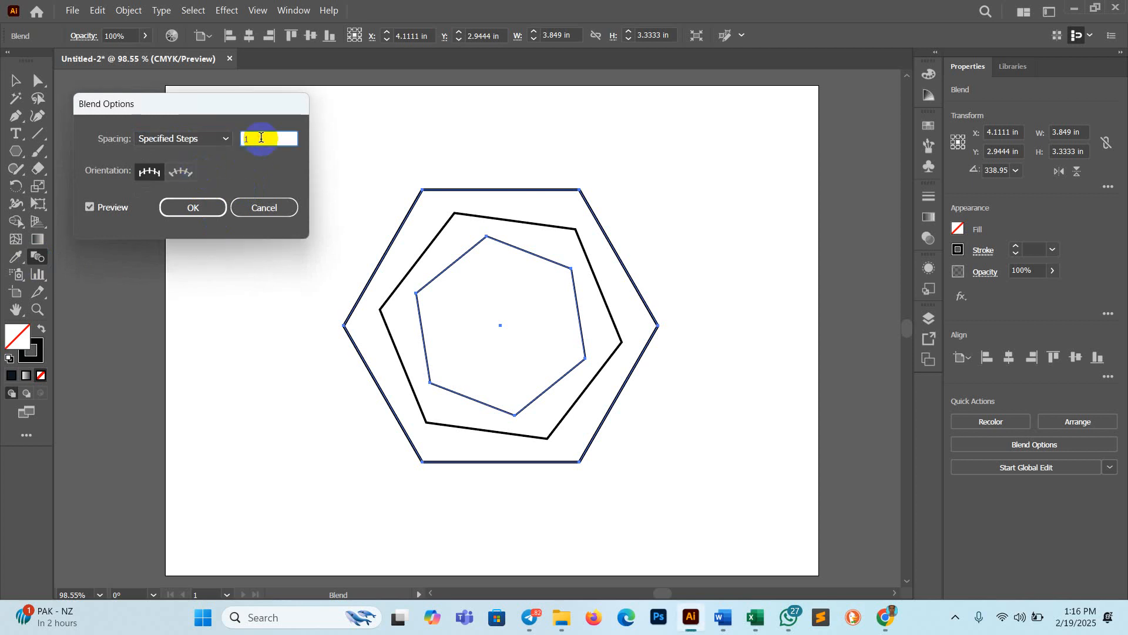
{"action": "key", "text": "Up"}
{"action": "key", "text": "Up"}
{"action": "key", "text": "Up"}
{"action": "key", "text": "Up"}
{"action": "key", "text": "Up"}
{"action": "key", "text": "Up"}
{"action": "key", "text": "Up"}
{"action": "key", "text": "Up"}
{"action": "key", "text": "Up"}
{"action": "key", "text": "Up"}
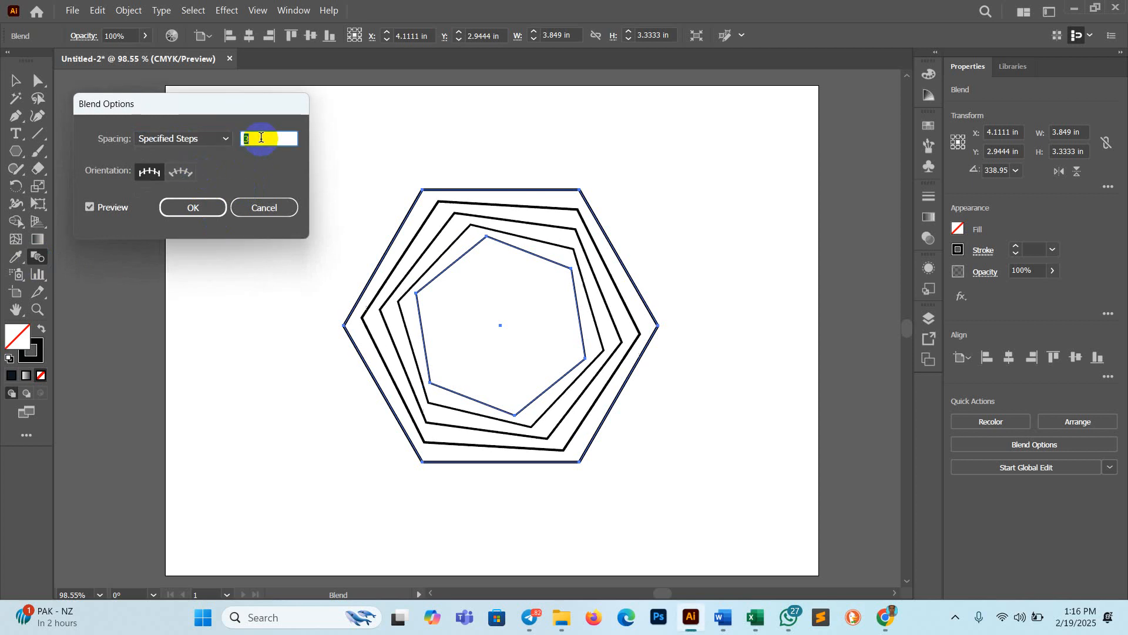
{"action": "key", "text": "Up"}
{"action": "key", "text": "Up"}
{"action": "key", "text": "Up"}
{"action": "key", "text": "Up"}
{"action": "key", "text": "Up"}
{"action": "key", "text": "Up"}
{"action": "key", "text": "Up"}
{"action": "key", "text": "Up"}
{"action": "key", "text": "Up"}
{"action": "key", "text": "Up"}
{"action": "key", "text": "Up"}
{"action": "key", "text": "Up"}
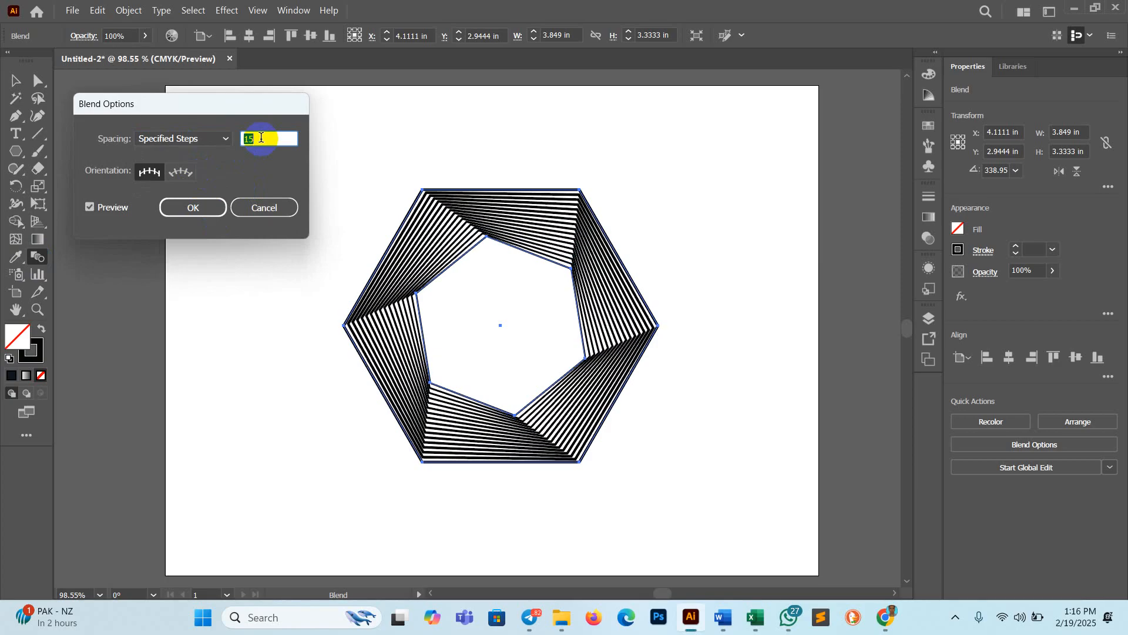
{"action": "key", "text": "Up"}
{"action": "key", "text": "Up"}
{"action": "key", "text": "Up"}
{"action": "key", "text": "Up"}
{"action": "key", "text": "Up"}
{"action": "key", "text": "Up"}
{"action": "key", "text": "Up"}
{"action": "key", "text": "Up"}
{"action": "key", "text": "Up"}
{"action": "key", "text": "Up"}
{"action": "key", "text": "Up"}
{"action": "key", "text": "Up"}
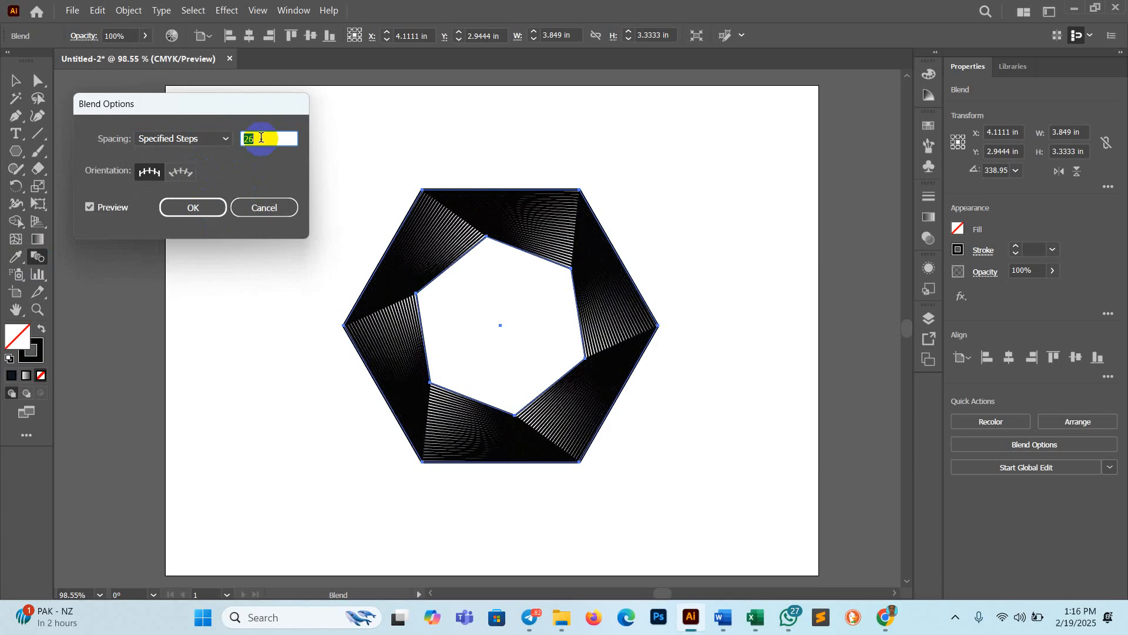
{"action": "key", "text": "Up"}
{"action": "key", "text": "Up"}
{"action": "key", "text": "Up"}
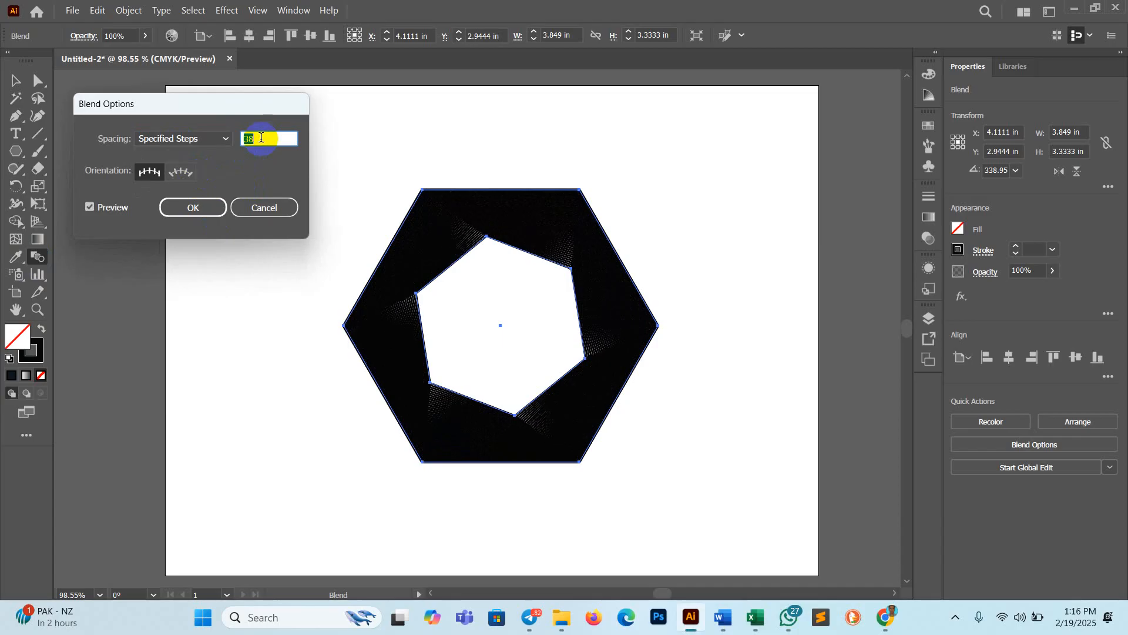
- Lower the hexagon blend's number of steps to 22
{"action": "key", "text": "Down"}
{"action": "key", "text": "Down"}
{"action": "key", "text": "Down"}
{"action": "key", "text": "Down"}
{"action": "key", "text": "Down"}
{"action": "key", "text": "Down"}
{"action": "key", "text": "Down"}
{"action": "key", "text": "Down"}
{"action": "key", "text": "Down"}
{"action": "key", "text": "Down"}
{"action": "key", "text": "Down"}
{"action": "key", "text": "Down"}
{"action": "key", "text": "Down"}
{"action": "key", "text": "Down"}
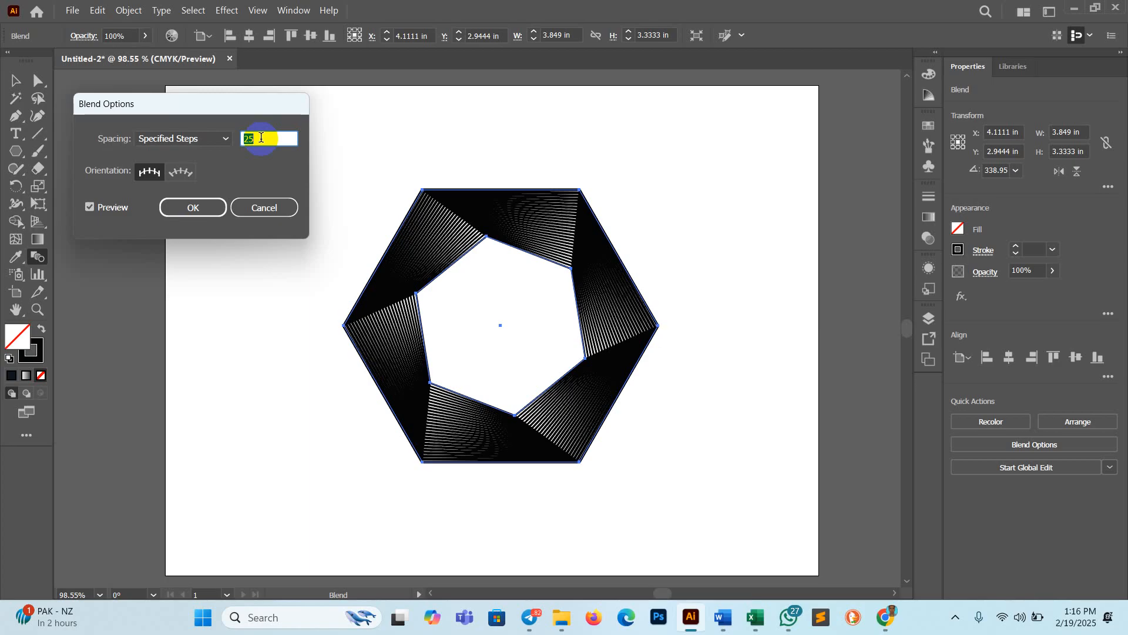
{"action": "key", "text": "Down"}
{"action": "key", "text": "Down"}
{"action": "key", "text": "Down"}
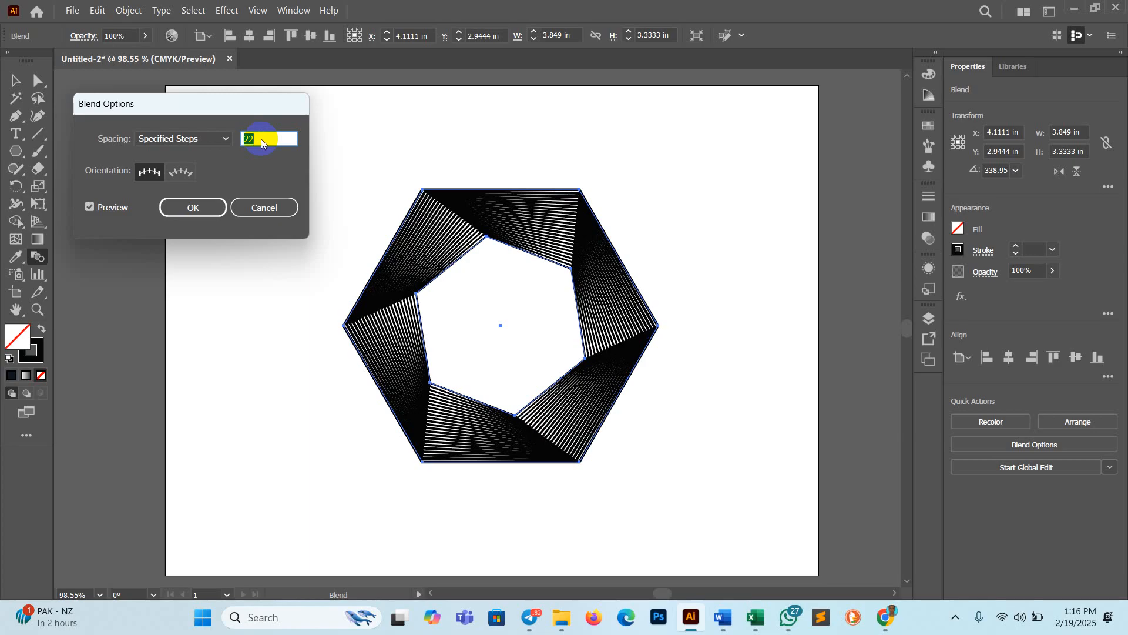
- Switch to Chrome and search Google for "5 taka coin"
{"action": "left_click", "coordinate": [880, 625]}
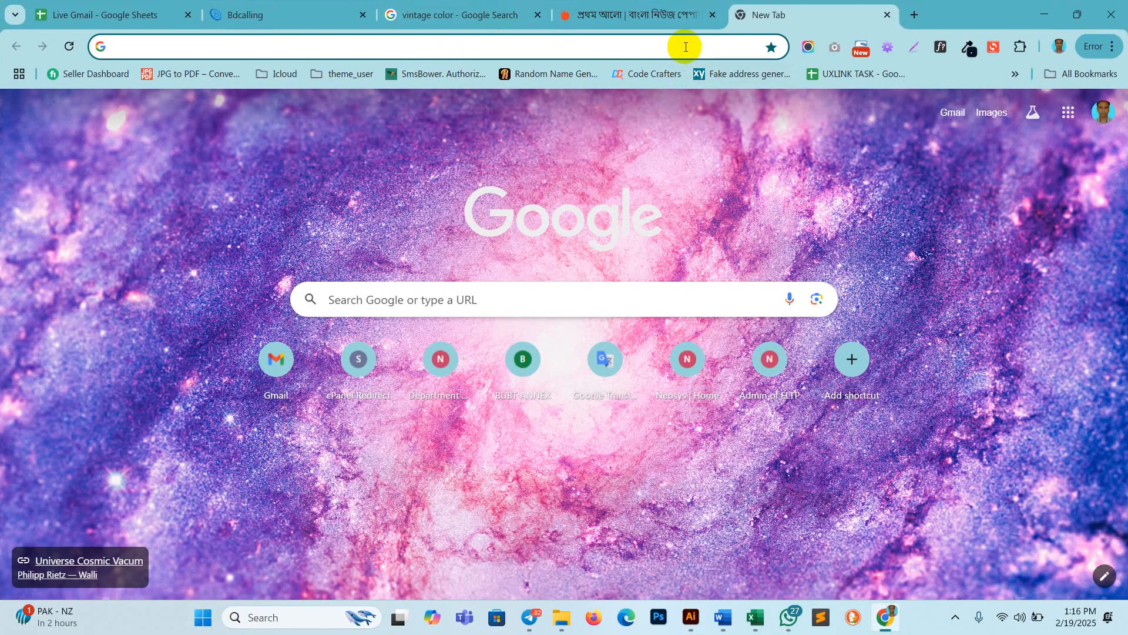
{"action": "type", "text": "5t a"}
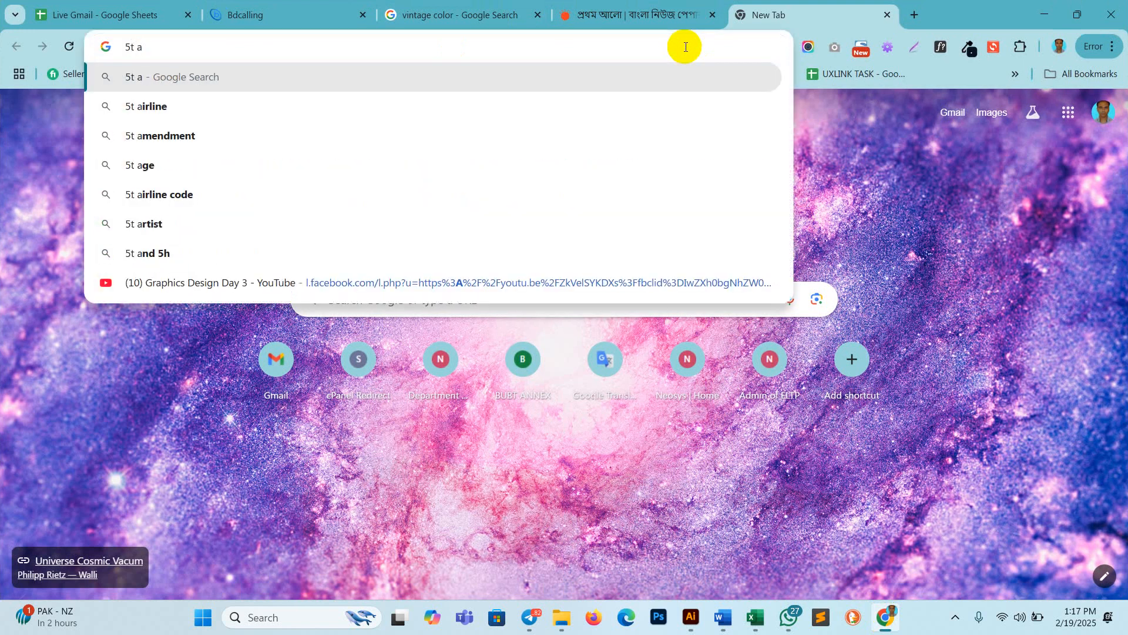
{"action": "key", "text": "BackSpace"}
{"action": "key", "text": "BackSpace"}
{"action": "key", "text": "BackSpace"}
{"action": "type", "text": "takar"}
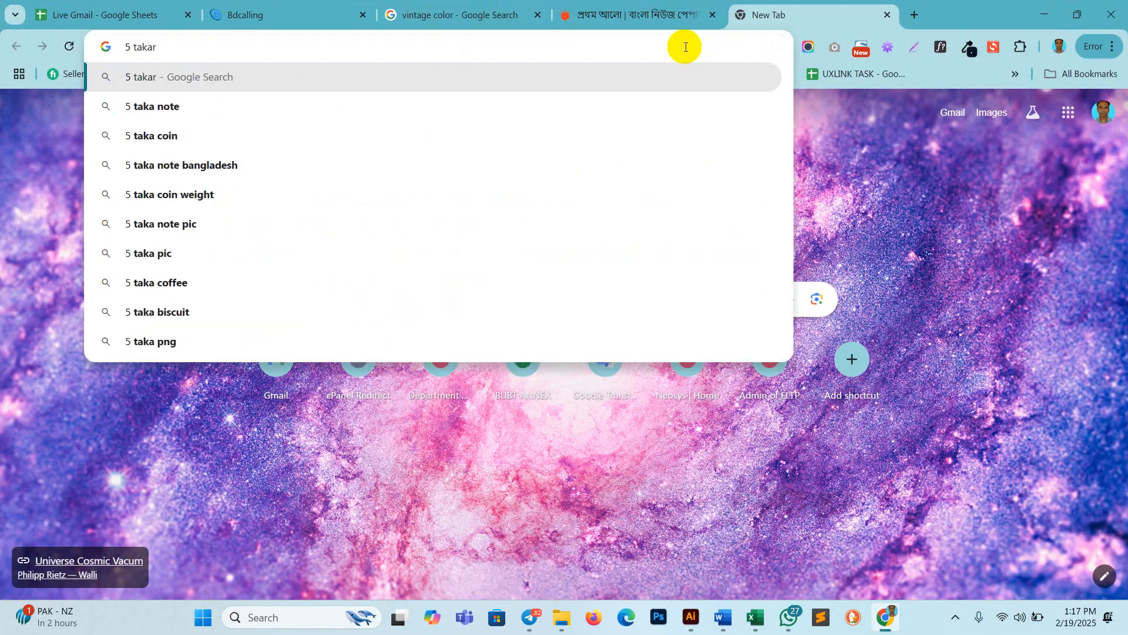
{"action": "left_click", "coordinate": [284, 136]}
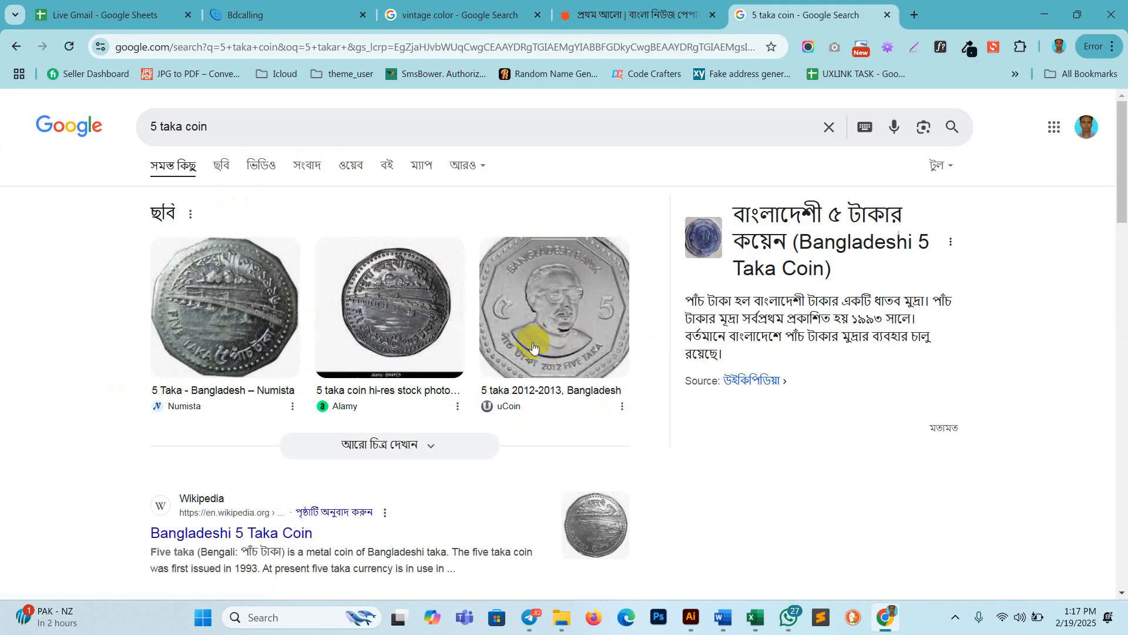
- Examine the 5 taka coin images in the search results and return to Illustrator
{"action": "scroll", "coordinate": [599, 366], "scroll_direction": "down", "scroll_amount": 2}
{"action": "scroll", "coordinate": [602, 369], "scroll_direction": "down", "scroll_amount": 5}
{"action": "scroll", "coordinate": [602, 368], "scroll_direction": "up", "scroll_amount": 7}
{"action": "scroll", "coordinate": [602, 369], "scroll_direction": "down", "scroll_amount": 13}
{"action": "scroll", "coordinate": [603, 368], "scroll_direction": "up", "scroll_amount": 9}
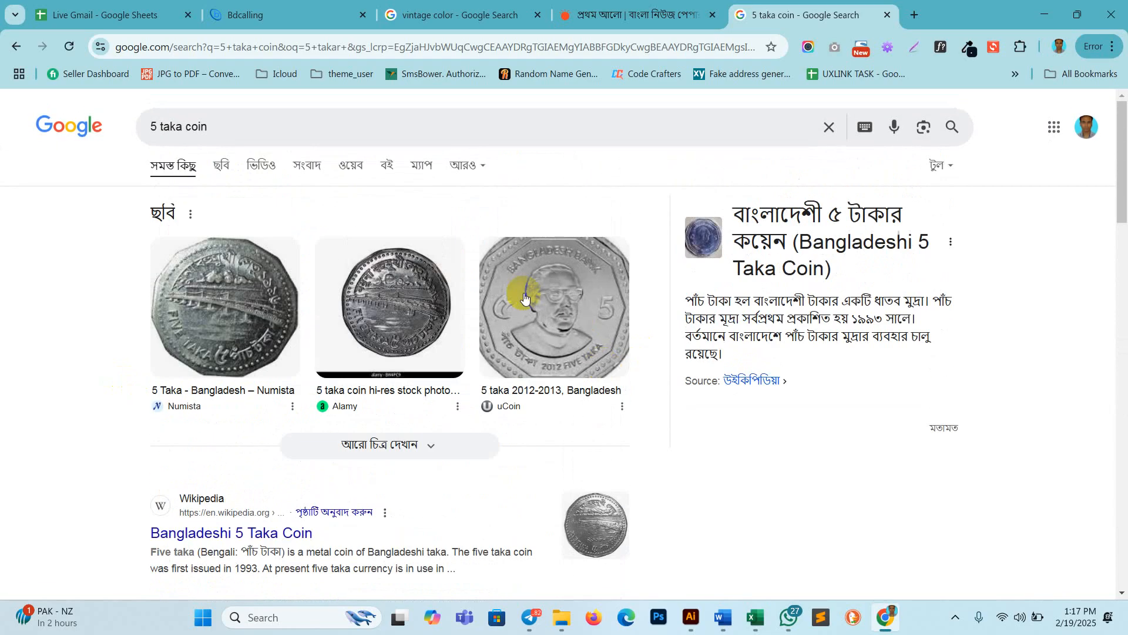
{"action": "left_click", "coordinate": [672, 5]}
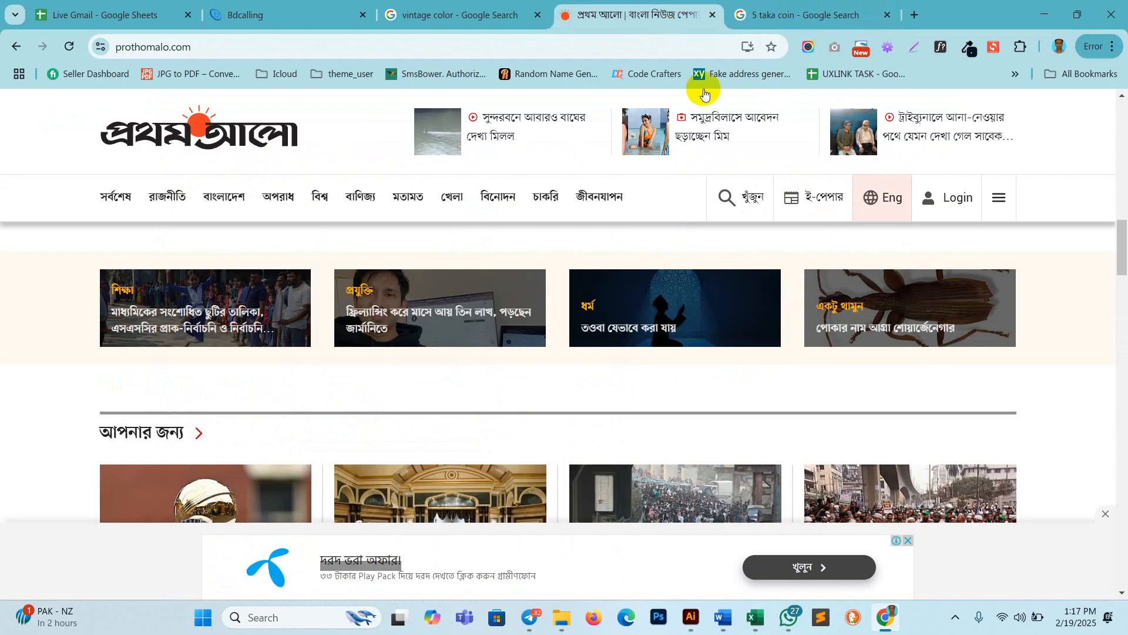
{"action": "left_click", "coordinate": [1045, 13]}
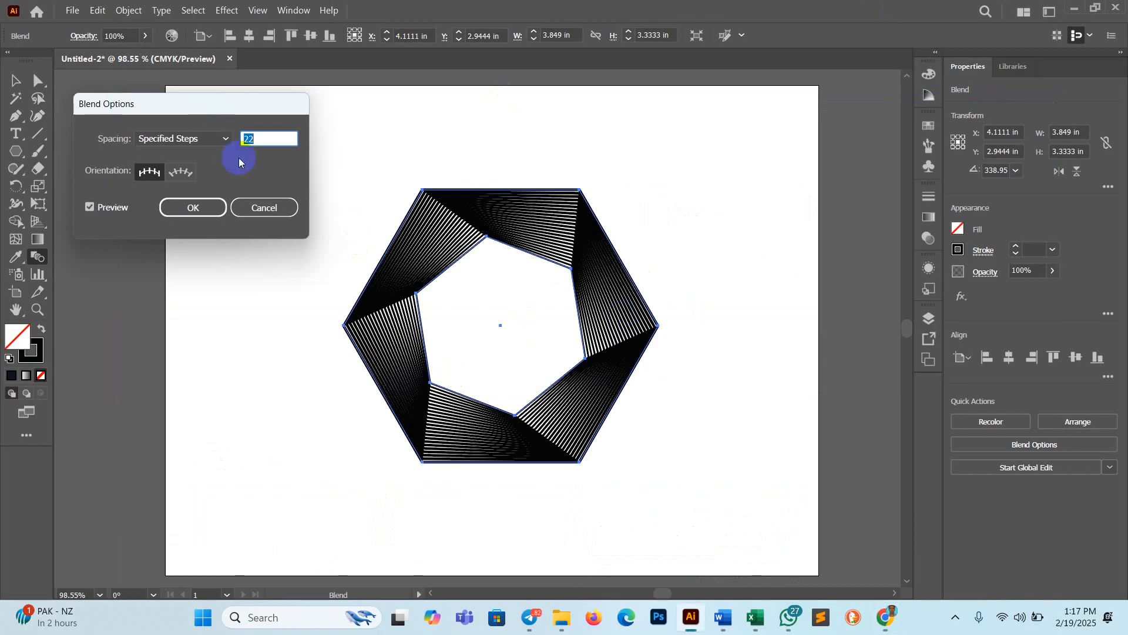
- Discard the pending blend options and set the hexagon blend's spacing to Specified Steps with 36 steps
{"action": "left_click", "coordinate": [275, 203]}
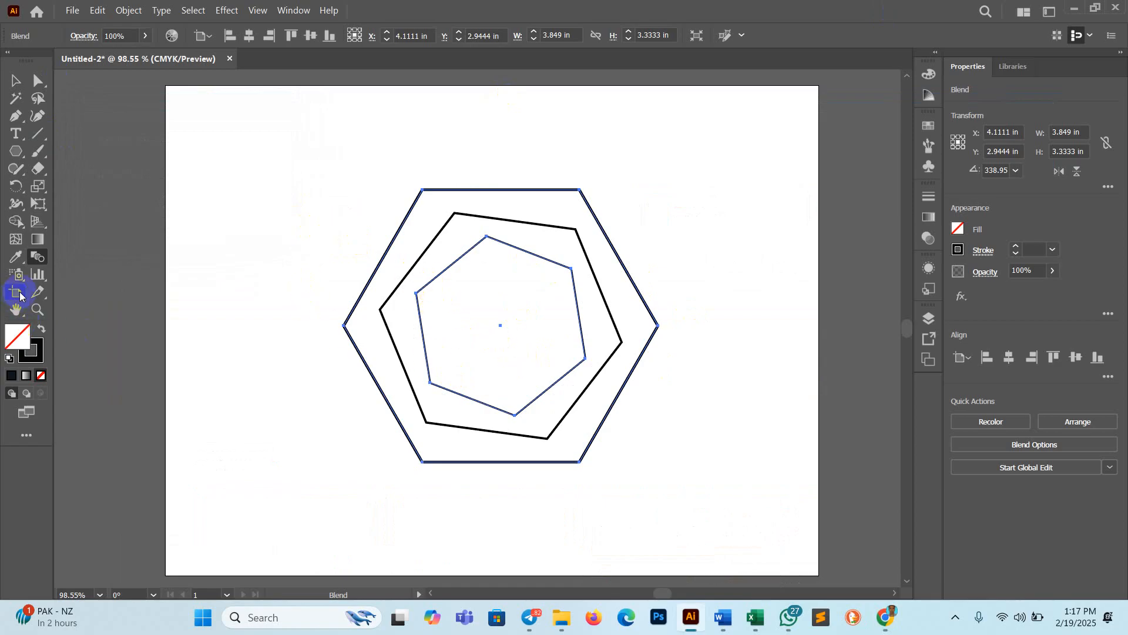
{"action": "double_click", "coordinate": [37, 260]}
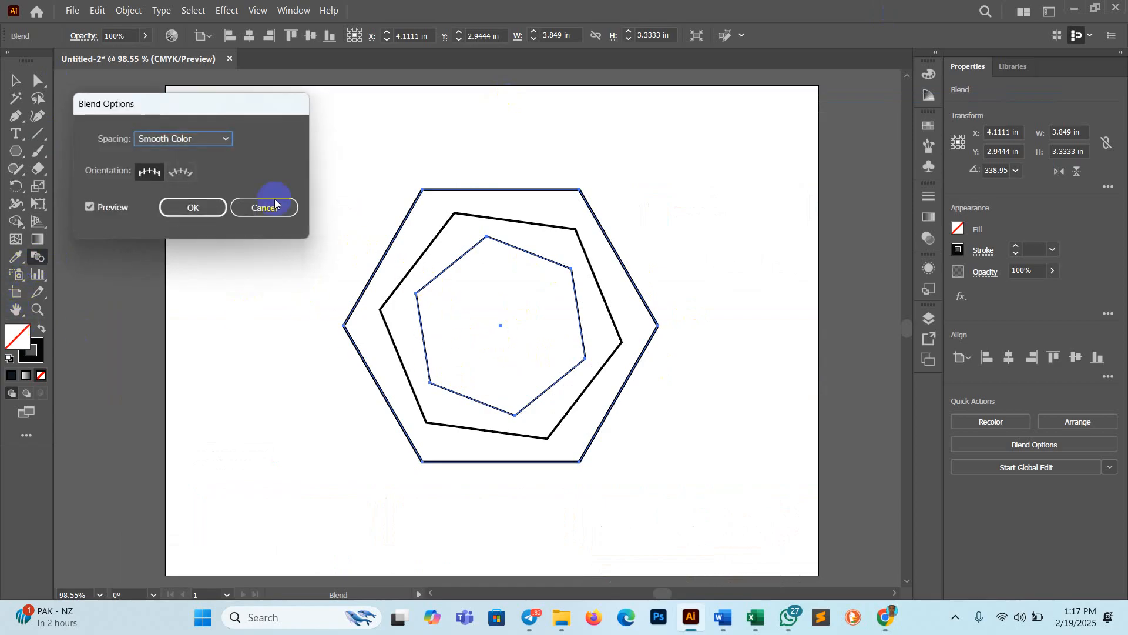
{"action": "left_click", "coordinate": [189, 139]}
{"action": "left_click", "coordinate": [184, 166]}
{"action": "left_click", "coordinate": [263, 140]}
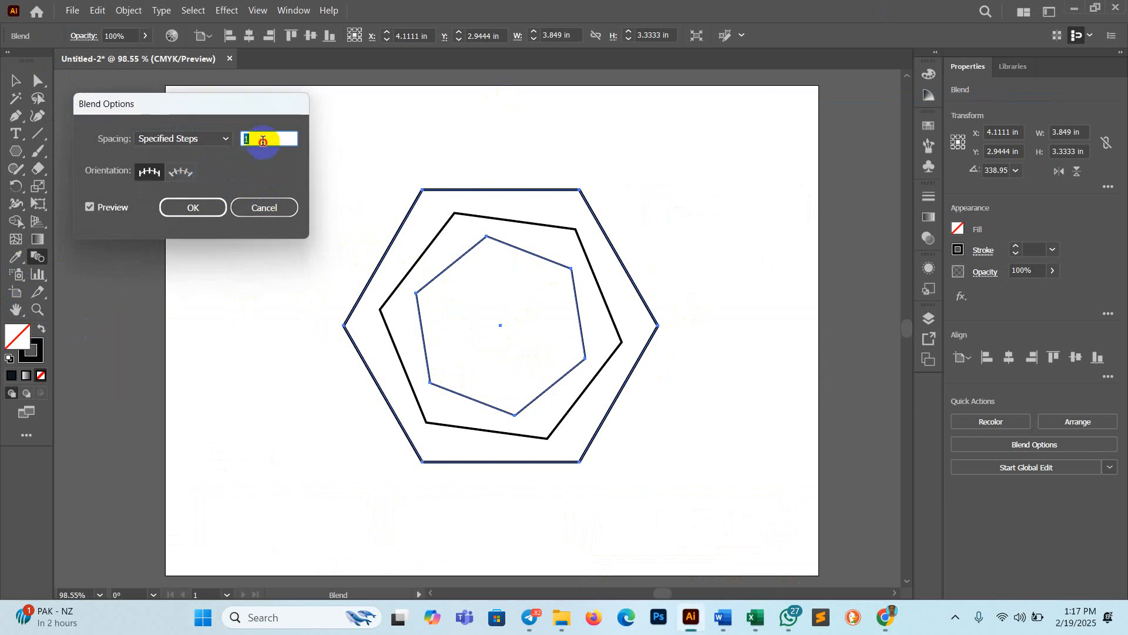
{"action": "key", "text": "Up"}
{"action": "key", "text": "Up"}
{"action": "key", "text": "Up"}
{"action": "key", "text": "Up"}
{"action": "key", "text": "Up"}
{"action": "key", "text": "Up"}
{"action": "key", "text": "Up"}
{"action": "key", "text": "Up"}
{"action": "key", "text": "Up"}
{"action": "key", "text": "Up"}
{"action": "key", "text": "Up"}
{"action": "key", "text": "Up"}
{"action": "key", "text": "Up"}
{"action": "key", "text": "Up"}
{"action": "key", "text": "Up"}
{"action": "key", "text": "Up"}
{"action": "key", "text": "Up"}
{"action": "key", "text": "Up"}
{"action": "key", "text": "Up"}
{"action": "key", "text": "Up"}
{"action": "key", "text": "Up"}
{"action": "key", "text": "Up"}
{"action": "key", "text": "Up"}
{"action": "key", "text": "Up"}
{"action": "key", "text": "Up"}
{"action": "key", "text": "Up"}
{"action": "key", "text": "Up"}
{"action": "key", "text": "Up"}
{"action": "key", "text": "Up"}
{"action": "key", "text": "Up"}
{"action": "key", "text": "Up"}
{"action": "key", "text": "Up"}
{"action": "key", "text": "Up"}
{"action": "key", "text": "Up"}
{"action": "key", "text": "Up"}
{"action": "left_click", "coordinate": [192, 207]}
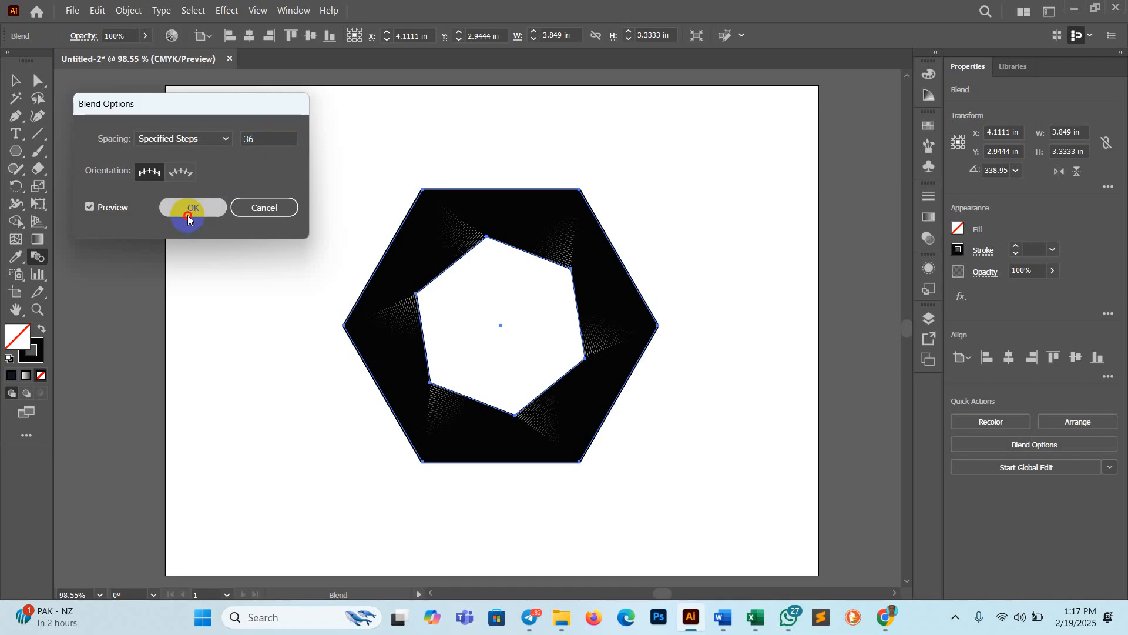
- Select the hexagon blend and move it down and to the left on the artboard, centred at about X 3.5 in, Y 3.14 in
{"action": "left_click", "coordinate": [270, 215]}
{"action": "left_click_drag", "start_coordinate": [291, 162], "coordinate": [643, 463]}
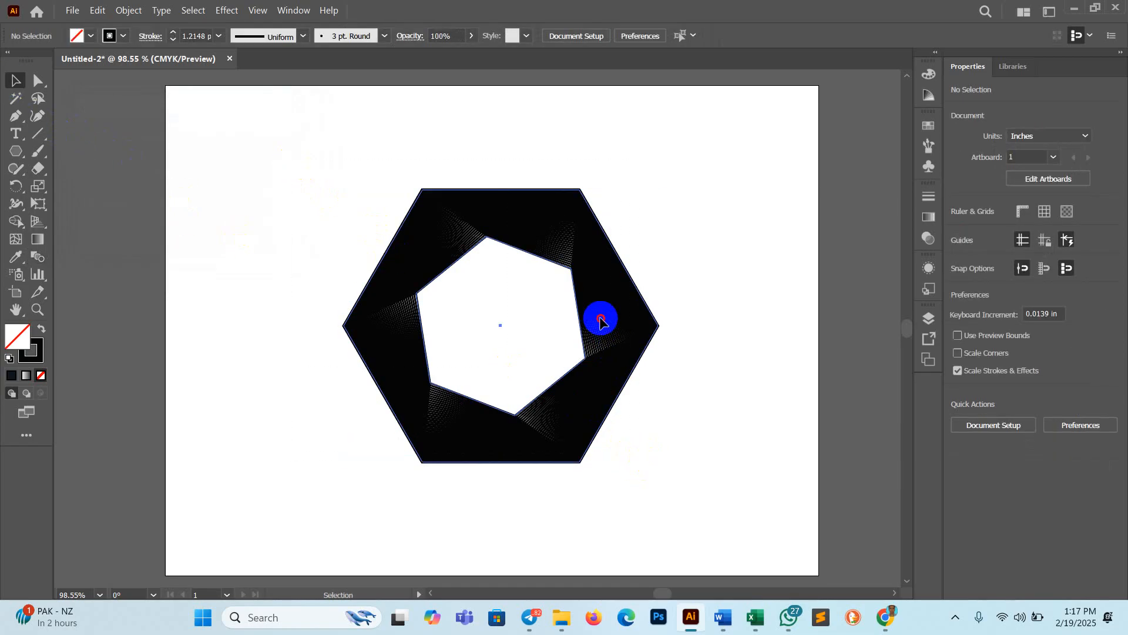
{"action": "left_click_drag", "start_coordinate": [600, 317], "coordinate": [552, 332]}
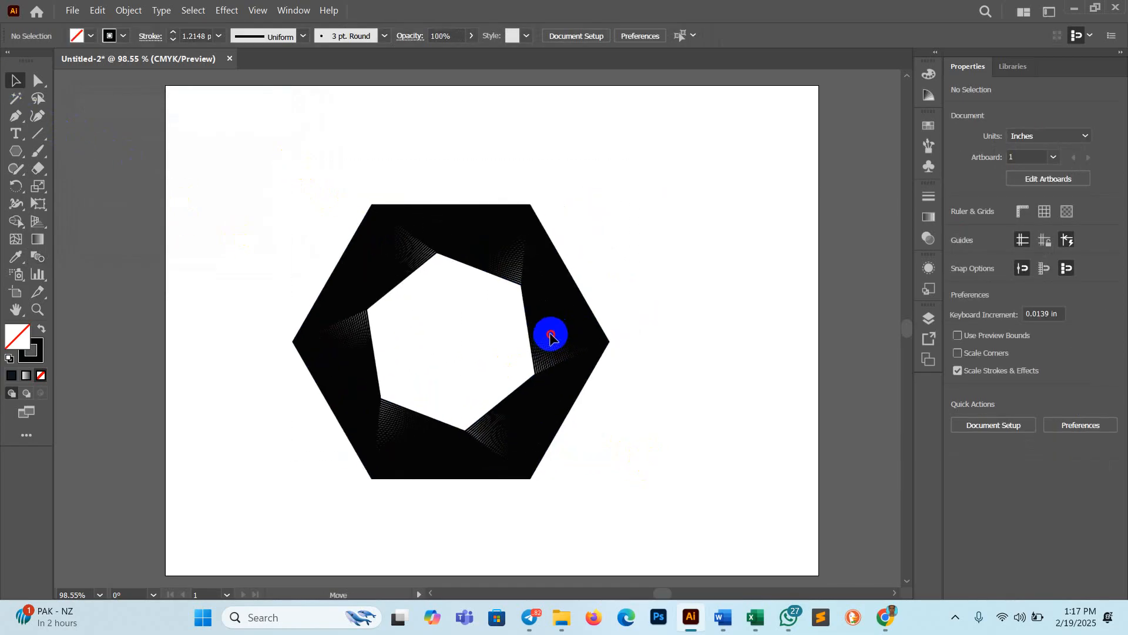
- Try a white-to-black gradient fill and a solid dark fill on the hexagon blend, and reset its fill to none
{"action": "left_click", "coordinate": [31, 377]}
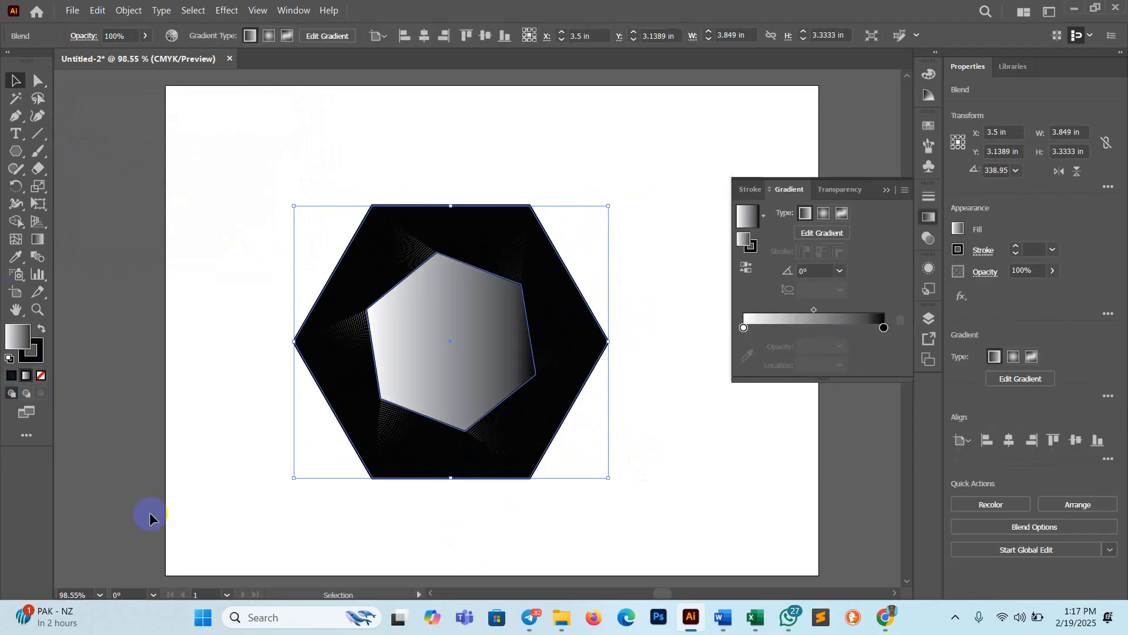
{"action": "left_click", "coordinate": [886, 191]}
{"action": "left_click", "coordinate": [11, 376]}
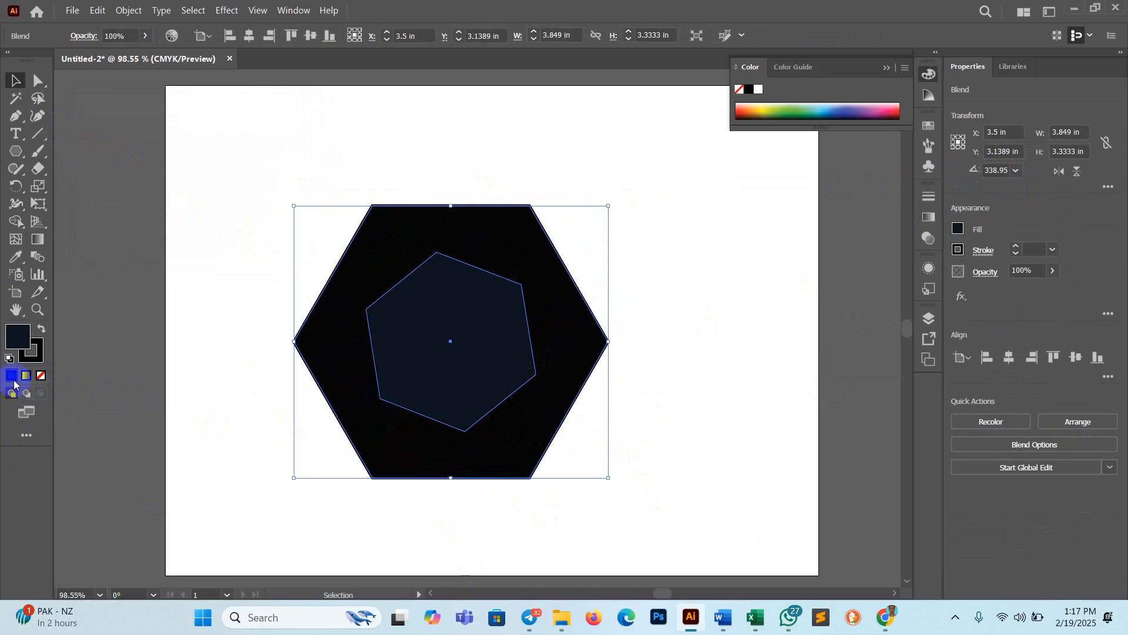
{"action": "left_click", "coordinate": [41, 375]}
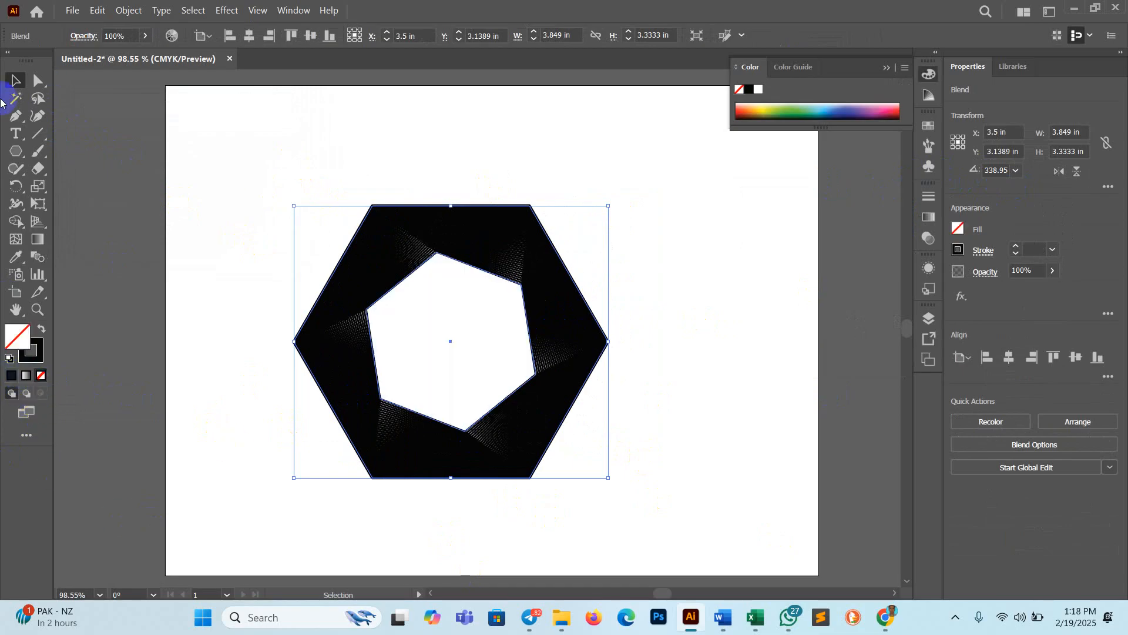
{"action": "left_click", "coordinate": [886, 67]}
{"action": "left_click", "coordinate": [649, 222]}
{"action": "left_click", "coordinate": [502, 244]}
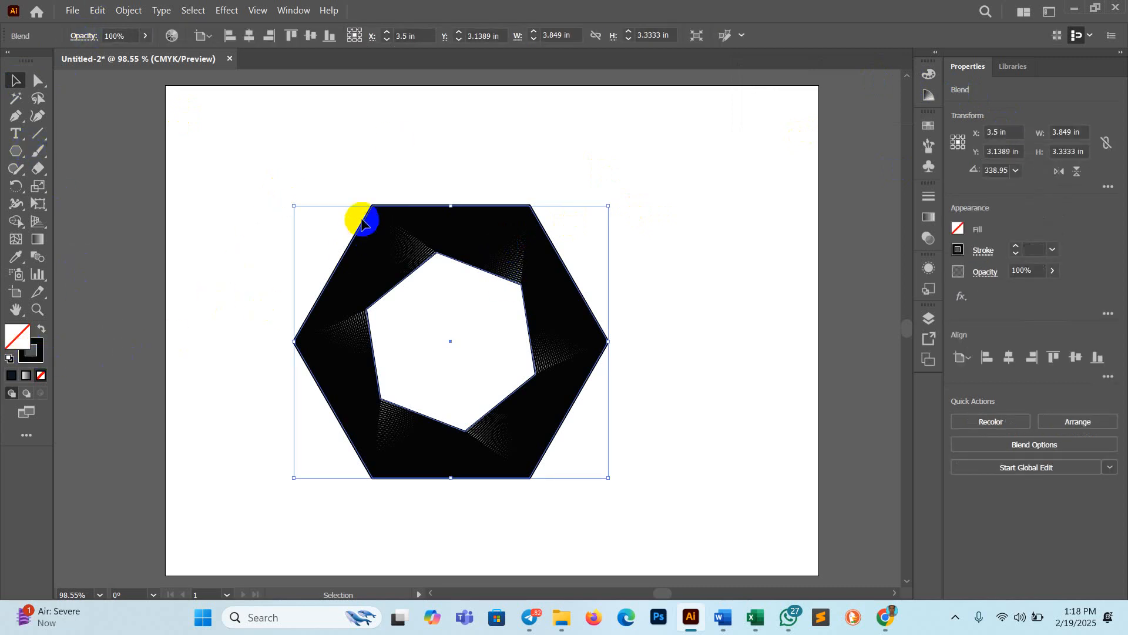
- Switch to Chrome, examine the rows of the Live Gmail spreadsheet, and return to Illustrator
{"action": "left_click", "coordinate": [885, 616]}
{"action": "left_click", "coordinate": [101, 17]}
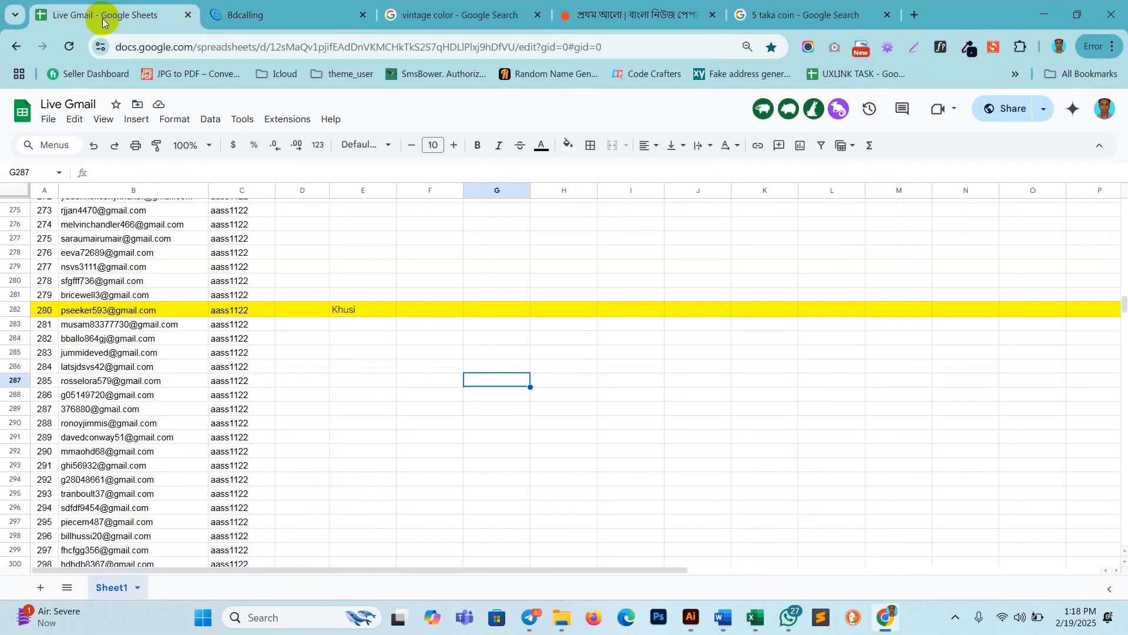
{"action": "scroll", "coordinate": [360, 360], "scroll_direction": "down", "scroll_amount": 10}
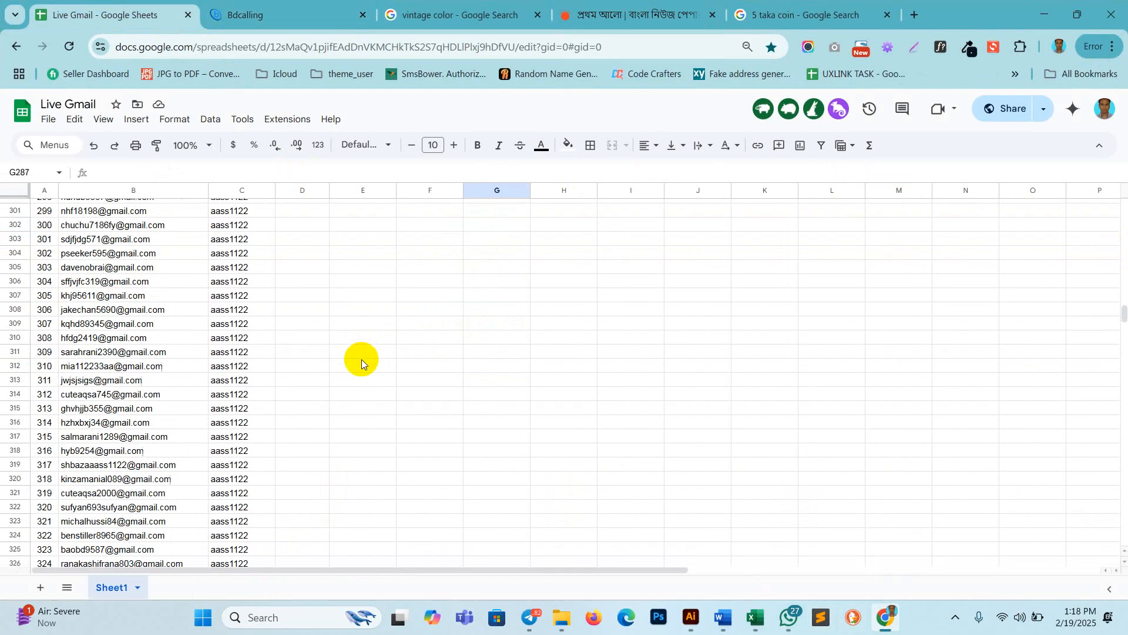
{"action": "scroll", "coordinate": [362, 362], "scroll_direction": "down", "scroll_amount": 20}
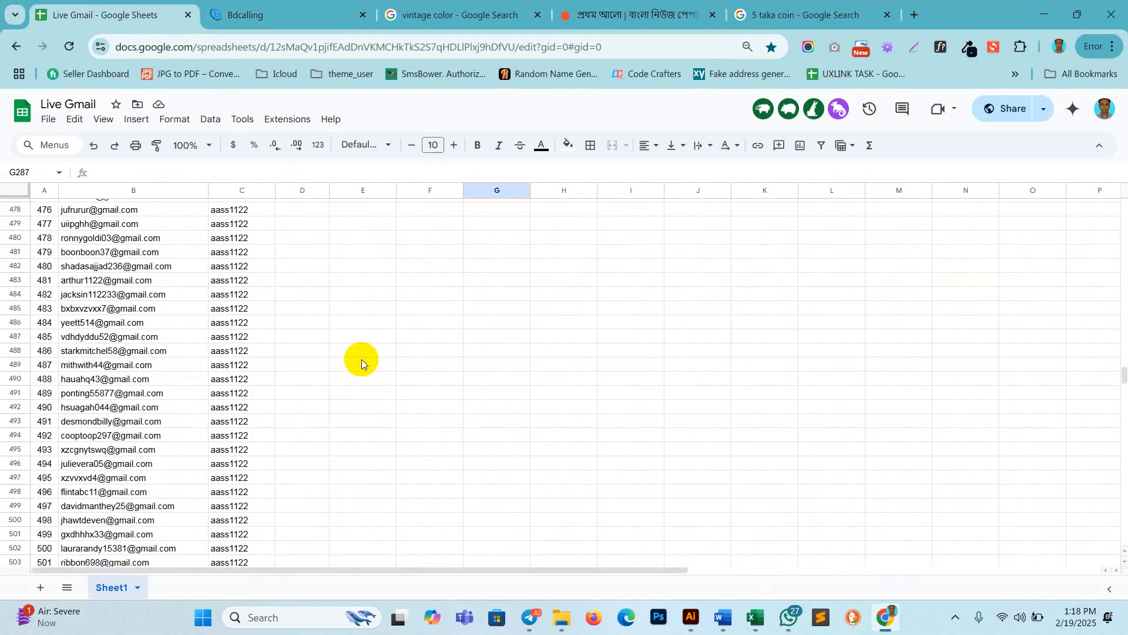
{"action": "scroll", "coordinate": [361, 362], "scroll_direction": "up", "scroll_amount": 20}
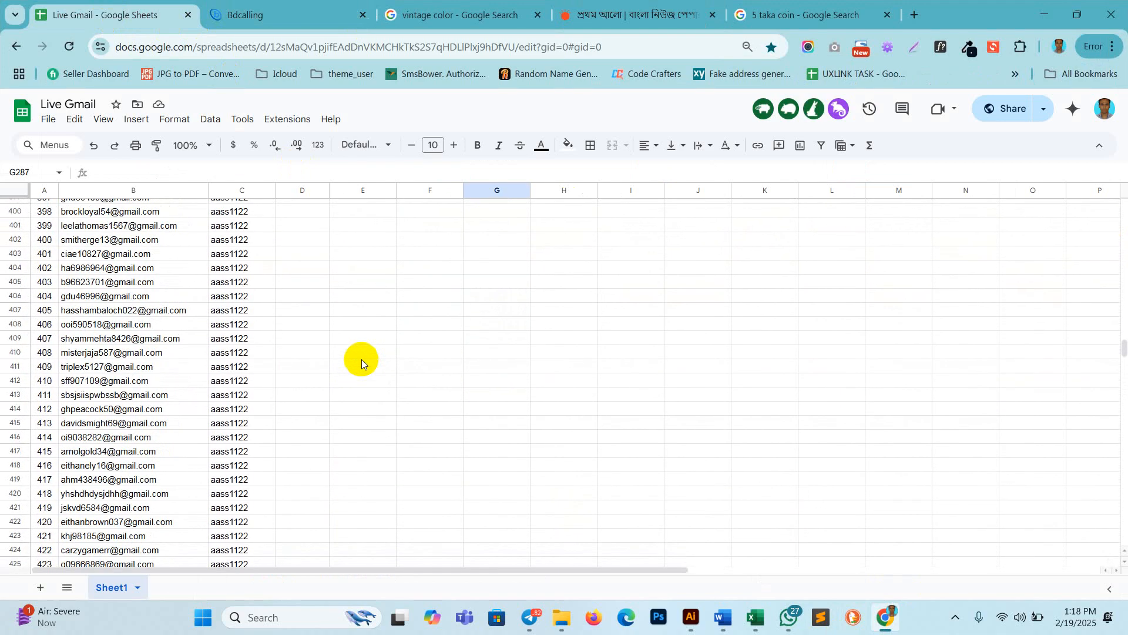
{"action": "scroll", "coordinate": [362, 362], "scroll_direction": "up", "scroll_amount": 20}
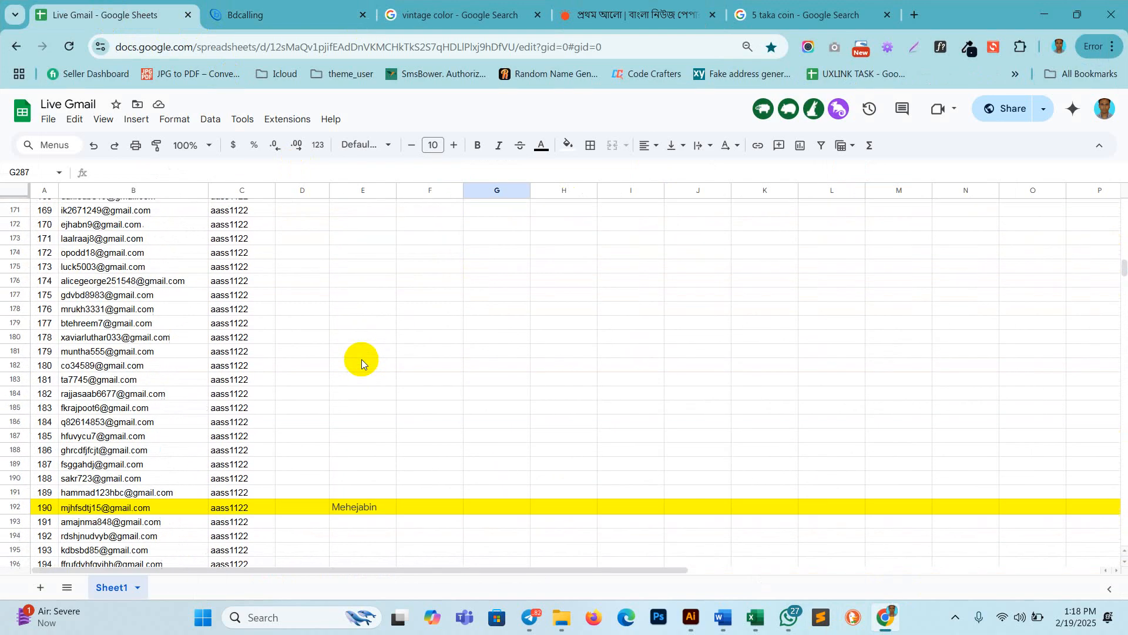
{"action": "scroll", "coordinate": [361, 363], "scroll_direction": "up", "scroll_amount": 20}
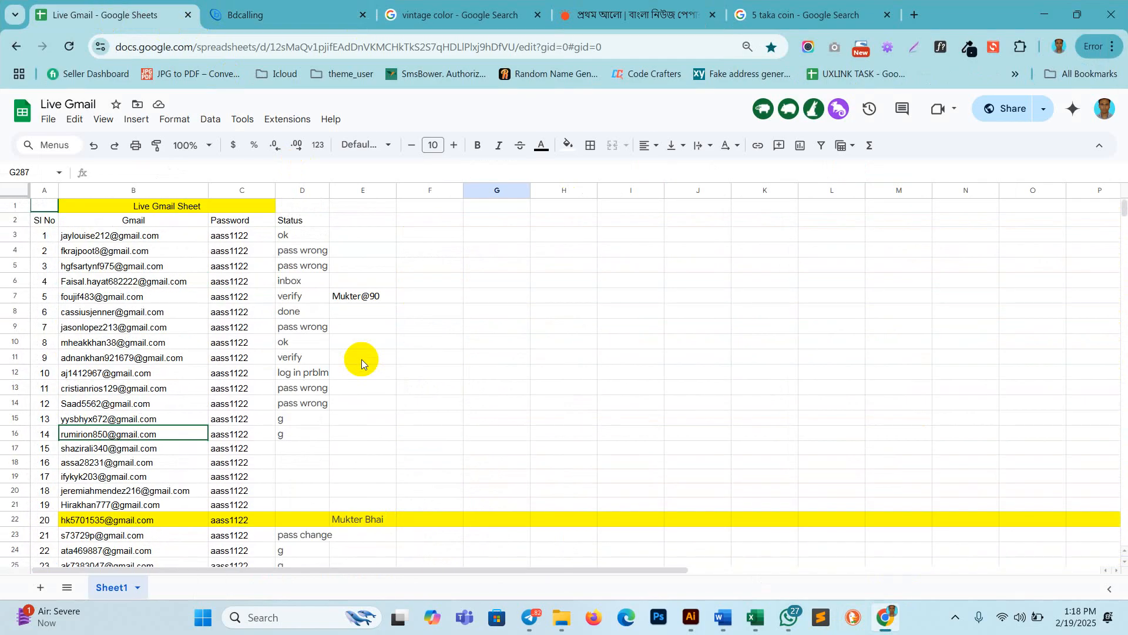
{"action": "scroll", "coordinate": [361, 362], "scroll_direction": "down", "scroll_amount": 5}
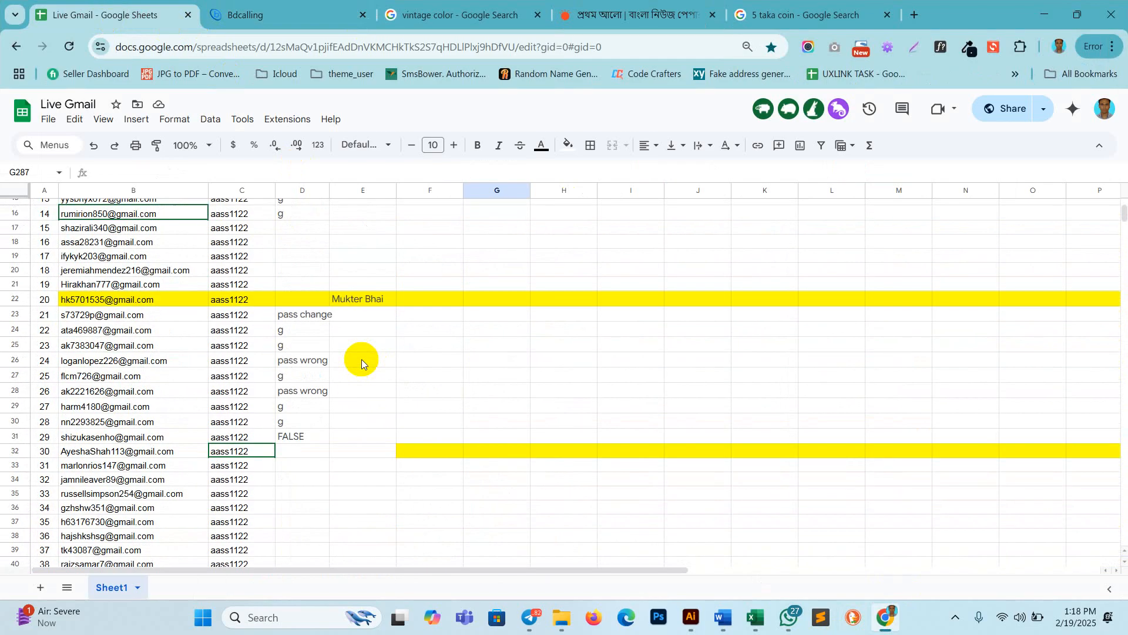
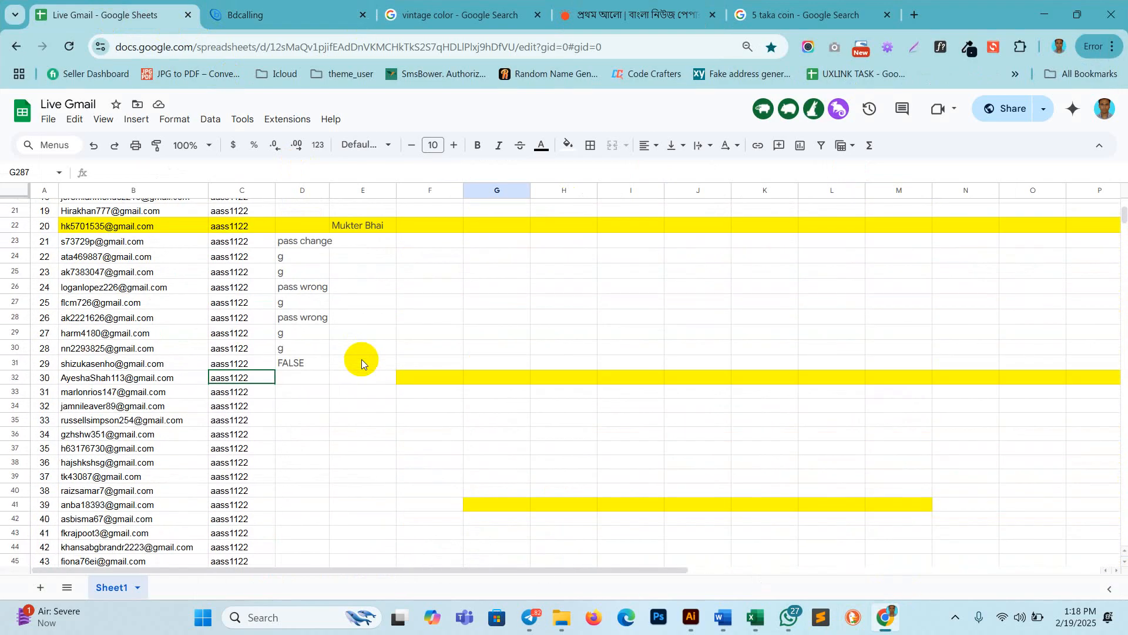
{"action": "scroll", "coordinate": [361, 363], "scroll_direction": "down", "scroll_amount": 15}
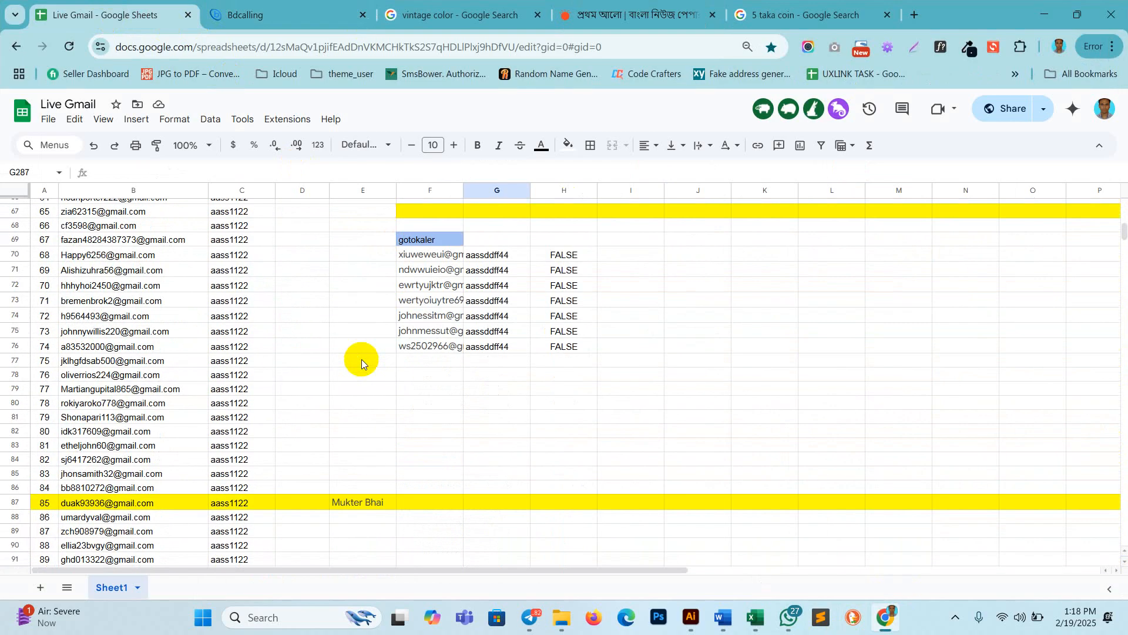
{"action": "scroll", "coordinate": [362, 362], "scroll_direction": "up", "scroll_amount": 3}
{"action": "scroll", "coordinate": [362, 362], "scroll_direction": "down", "scroll_amount": 20}
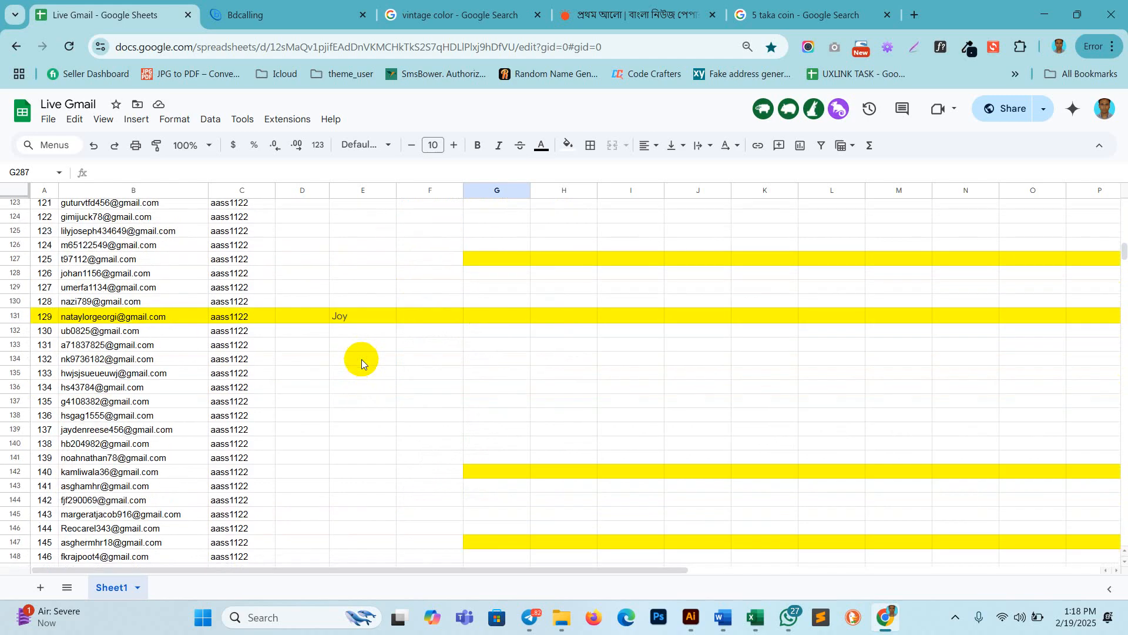
{"action": "scroll", "coordinate": [361, 363], "scroll_direction": "down", "scroll_amount": 10}
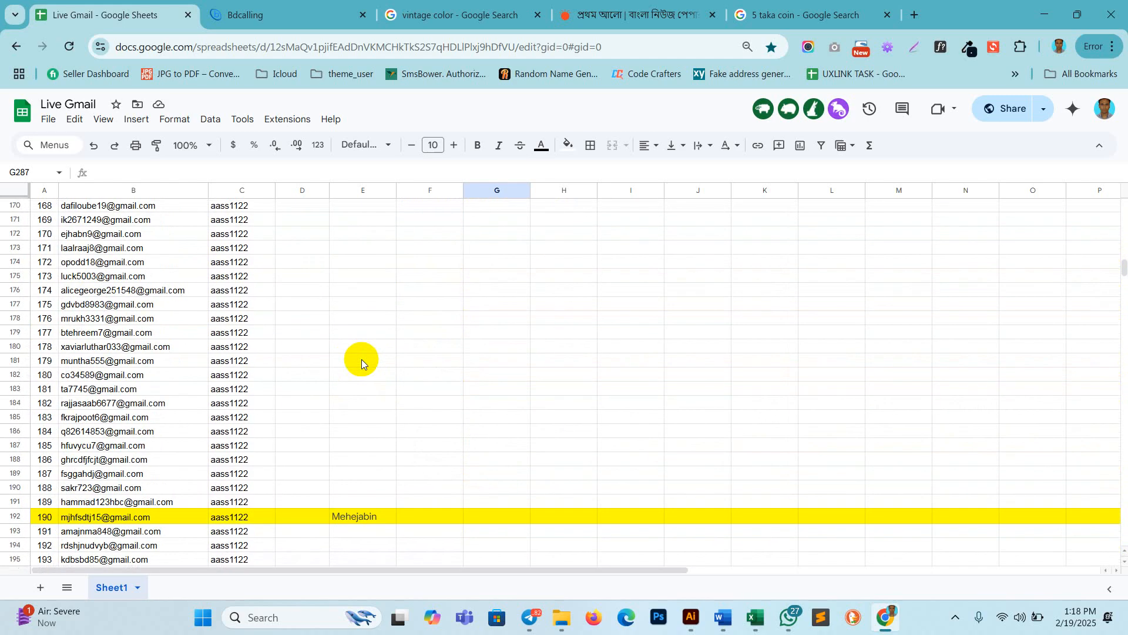
{"action": "left_click", "coordinate": [834, 17]}
{"action": "left_click", "coordinate": [1025, 23]}
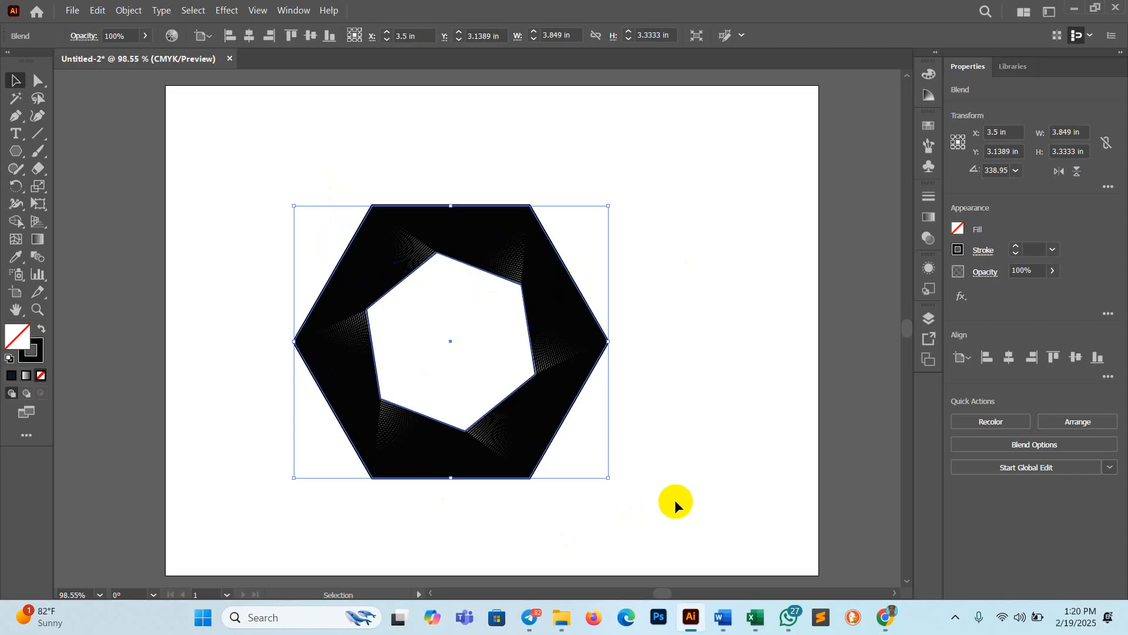
- Switch to Word and colour the Eyedropper/Measure Tool and Blend Tool items under Chapter-20 green in the training module
{"action": "left_click", "coordinate": [730, 628]}
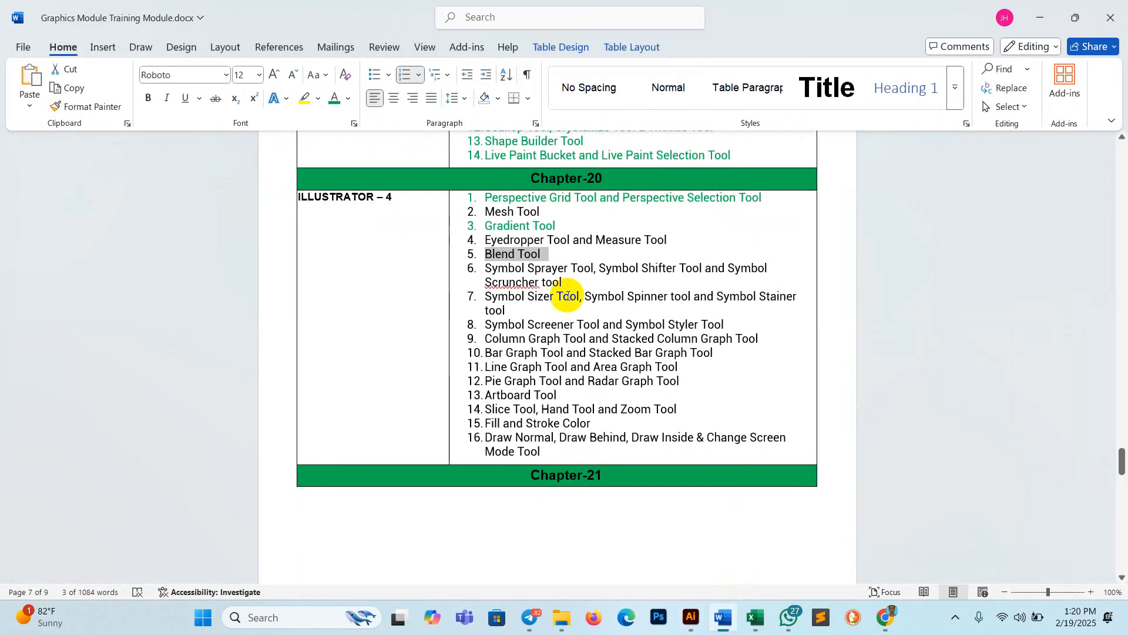
{"action": "left_click_drag", "start_coordinate": [497, 270], "coordinate": [749, 325]}
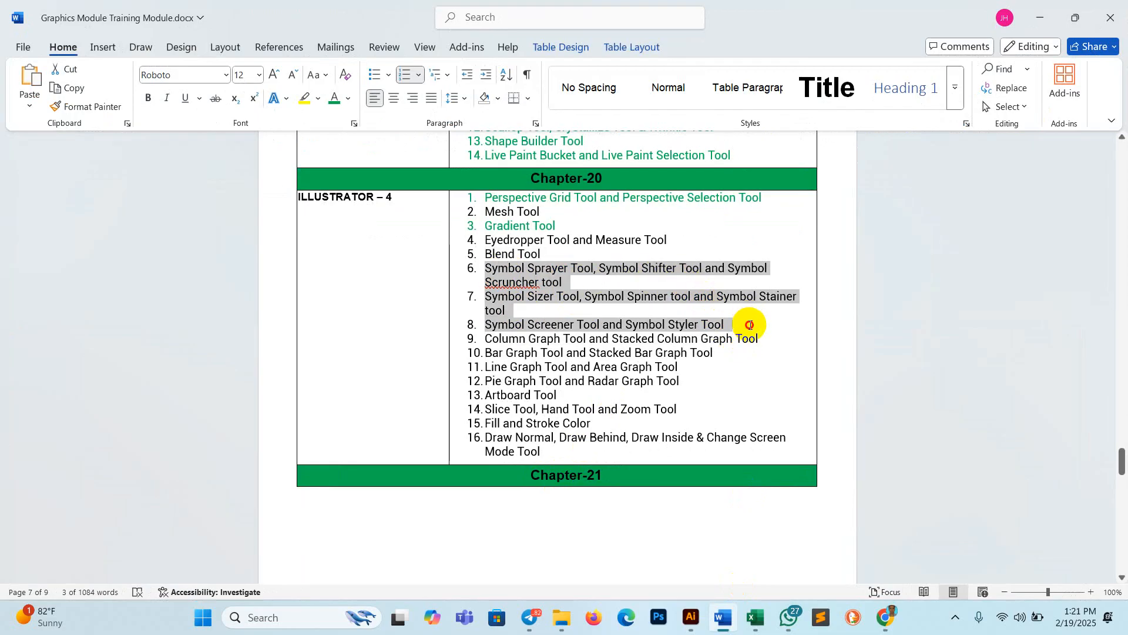
{"action": "left_click", "coordinate": [750, 325]}
{"action": "left_click_drag", "start_coordinate": [561, 255], "coordinate": [488, 238]}
{"action": "left_click", "coordinate": [335, 100]}
{"action": "left_click", "coordinate": [1043, 15]}
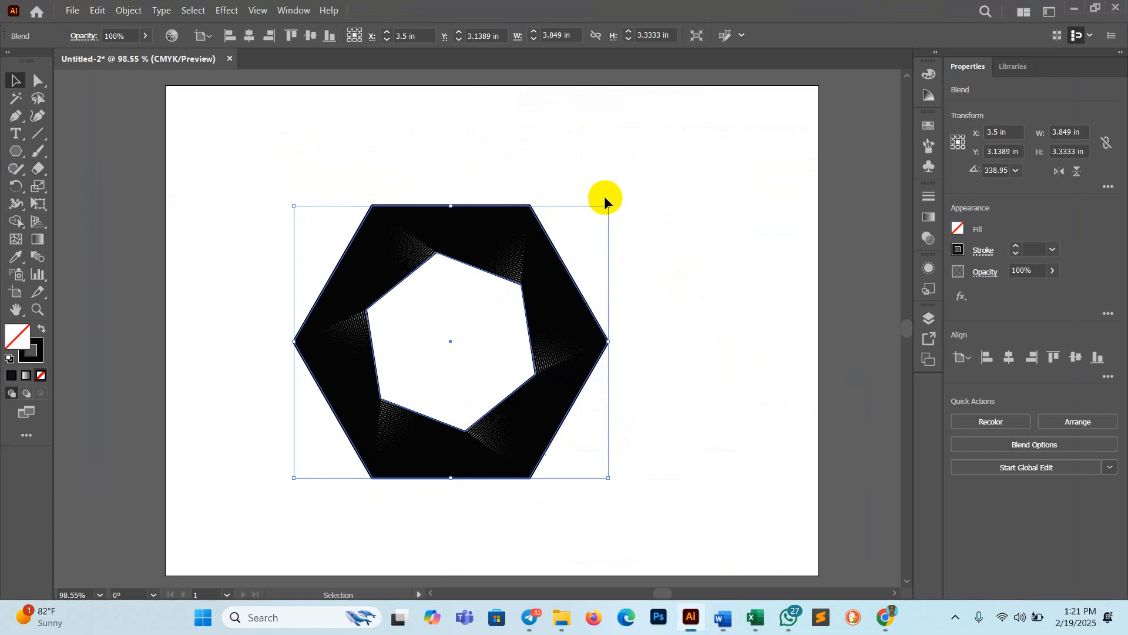
- Move the hexagon blend beyond the artboard's right edge, centred at about X 9.79 in, Y 2.96 in, and deselect it
{"action": "left_click_drag", "start_coordinate": [378, 247], "coordinate": [756, 244]}
{"action": "left_click_drag", "start_coordinate": [688, 346], "coordinate": [852, 333]}
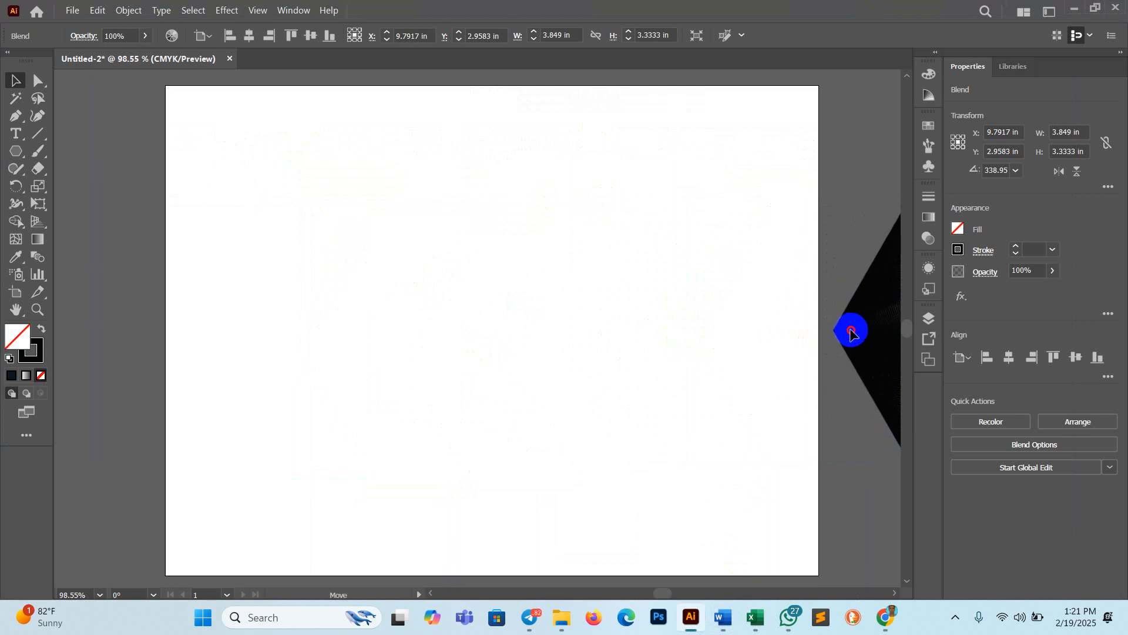
{"action": "left_click", "coordinate": [622, 330]}
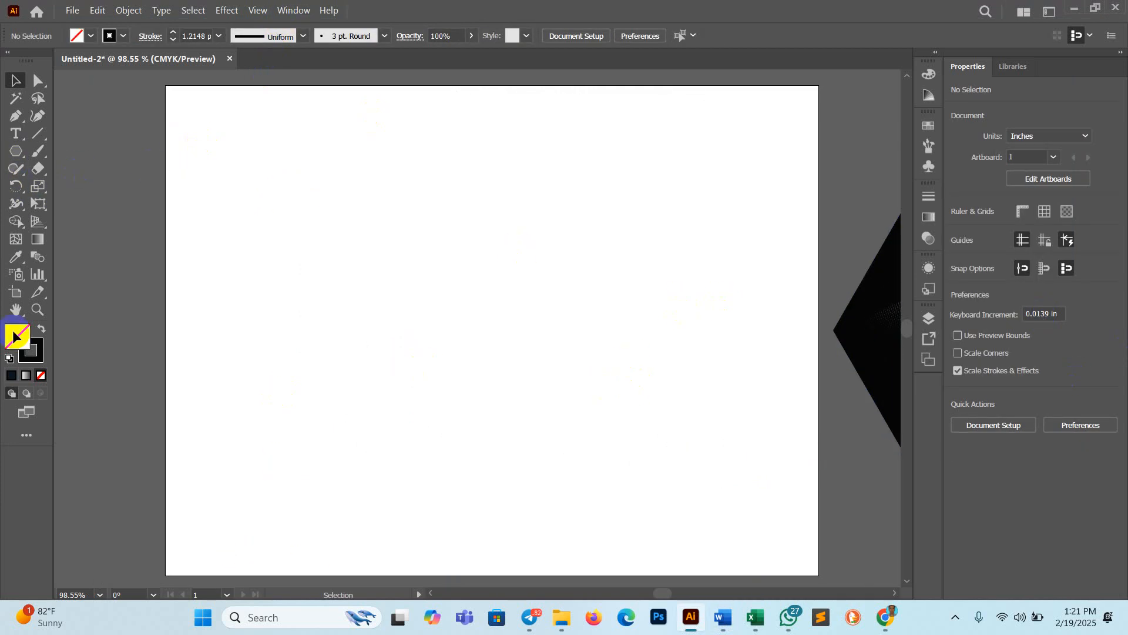
- Choose the Symbol Sprayer Tool and show the Symbols panel
{"action": "left_click", "coordinate": [16, 274]}
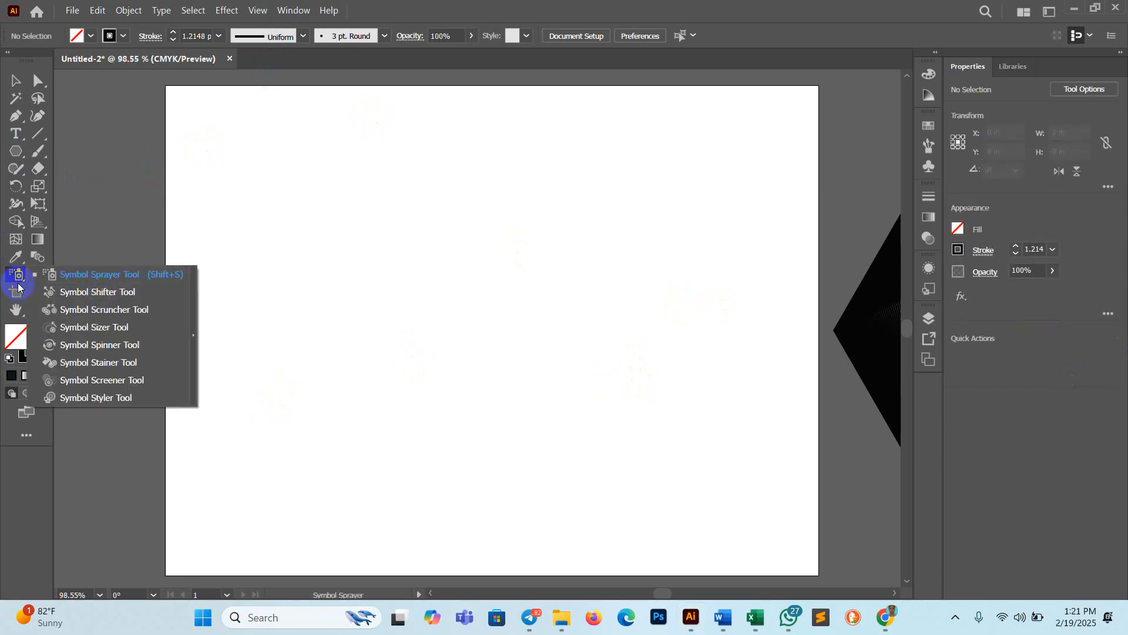
{"action": "left_click", "coordinate": [118, 275]}
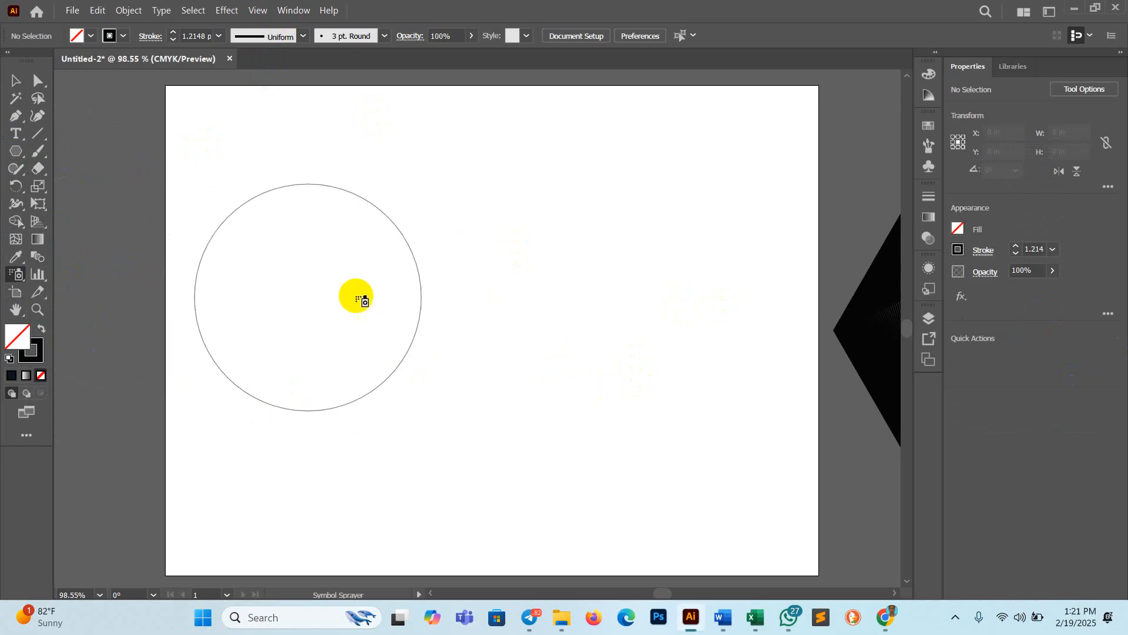
{"action": "left_click", "coordinate": [16, 274]}
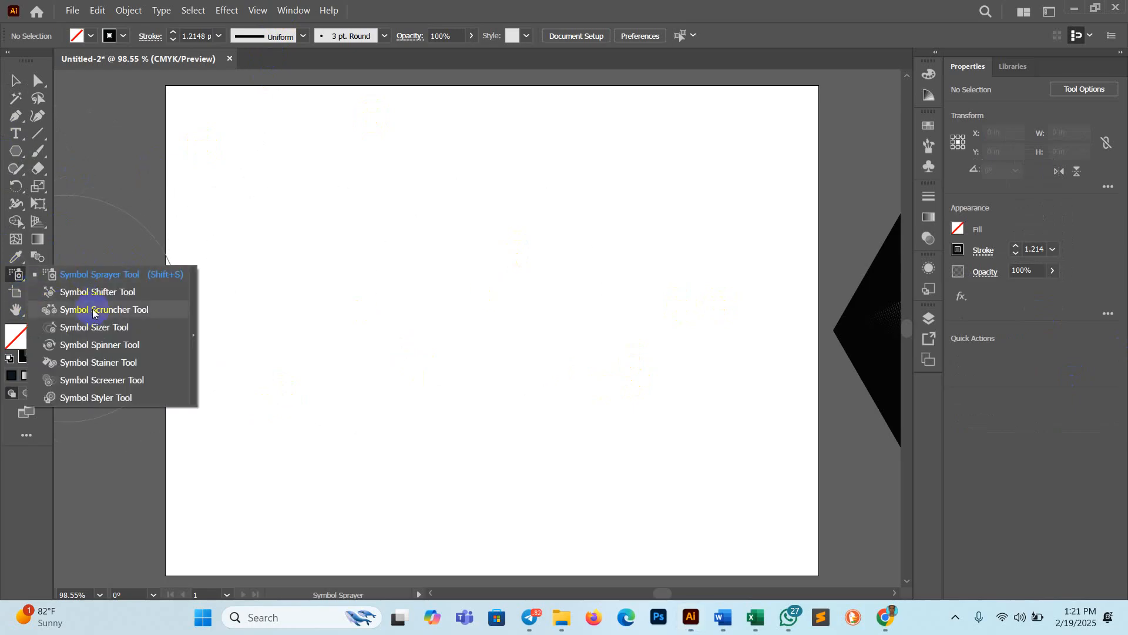
{"action": "left_click", "coordinate": [292, 11]}
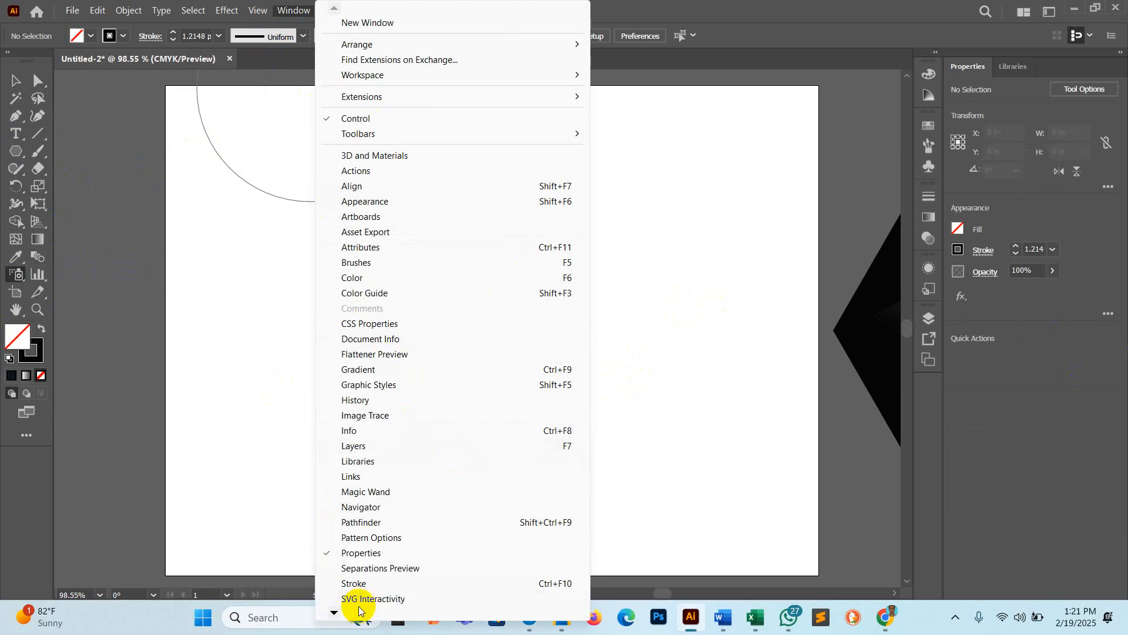
{"action": "mouse_move", "coordinate": [337, 614]}
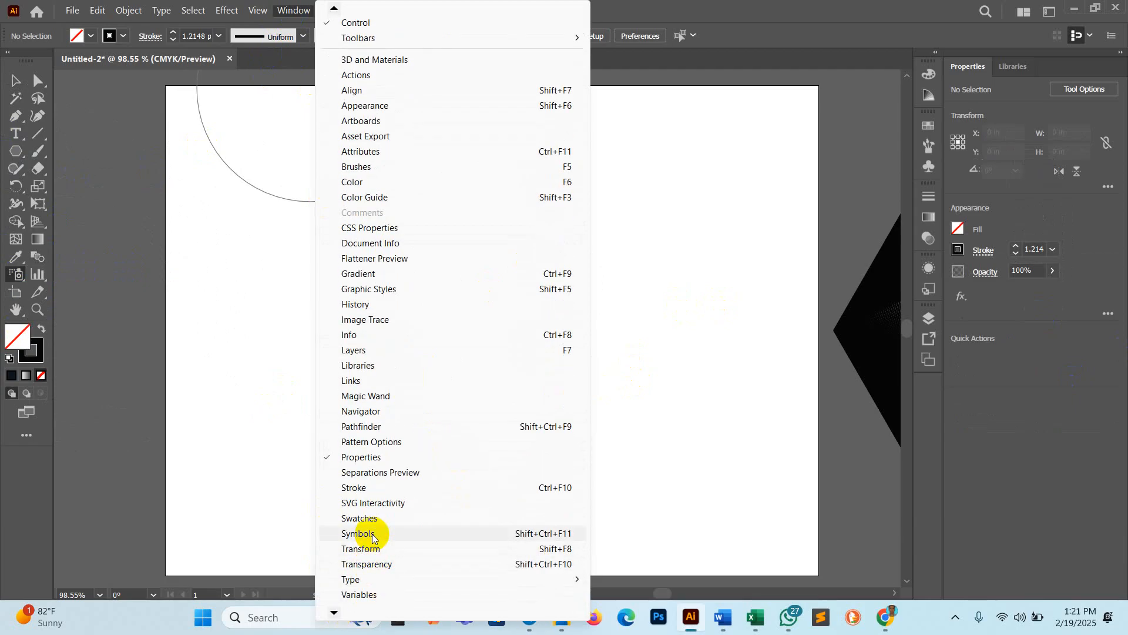
{"action": "left_click", "coordinate": [358, 534]}
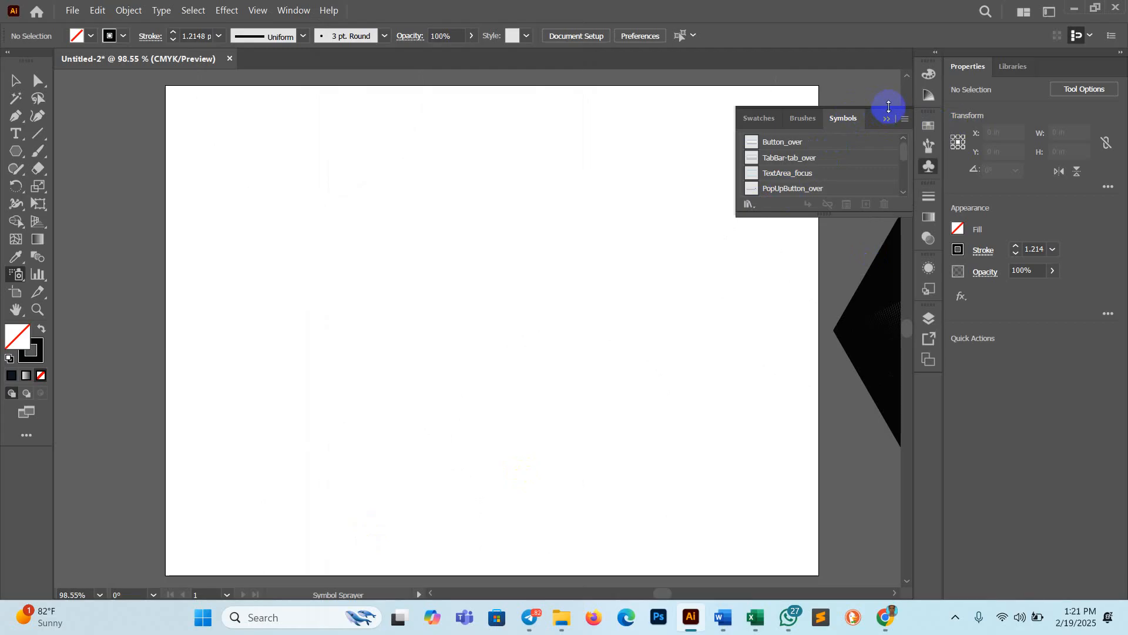
- Float the Symbols panel over the artboard's right edge and open the Nature symbol library
{"action": "mouse_move", "coordinate": [876, 108]}
{"action": "left_mouse_down"}
{"action": "mouse_move", "coordinate": [801, 276]}
{"action": "mouse_move", "coordinate": [853, 324]}
{"action": "mouse_move", "coordinate": [825, 327]}
{"action": "left_mouse_up"}
{"action": "left_click", "coordinate": [853, 345]}
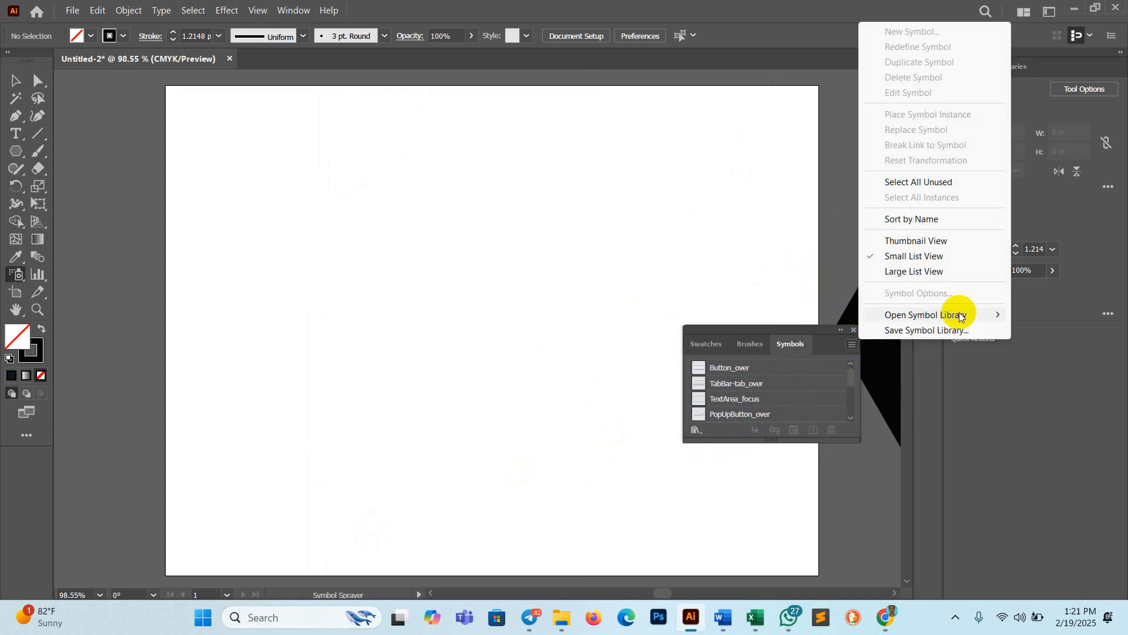
{"action": "mouse_move", "coordinate": [962, 316]}
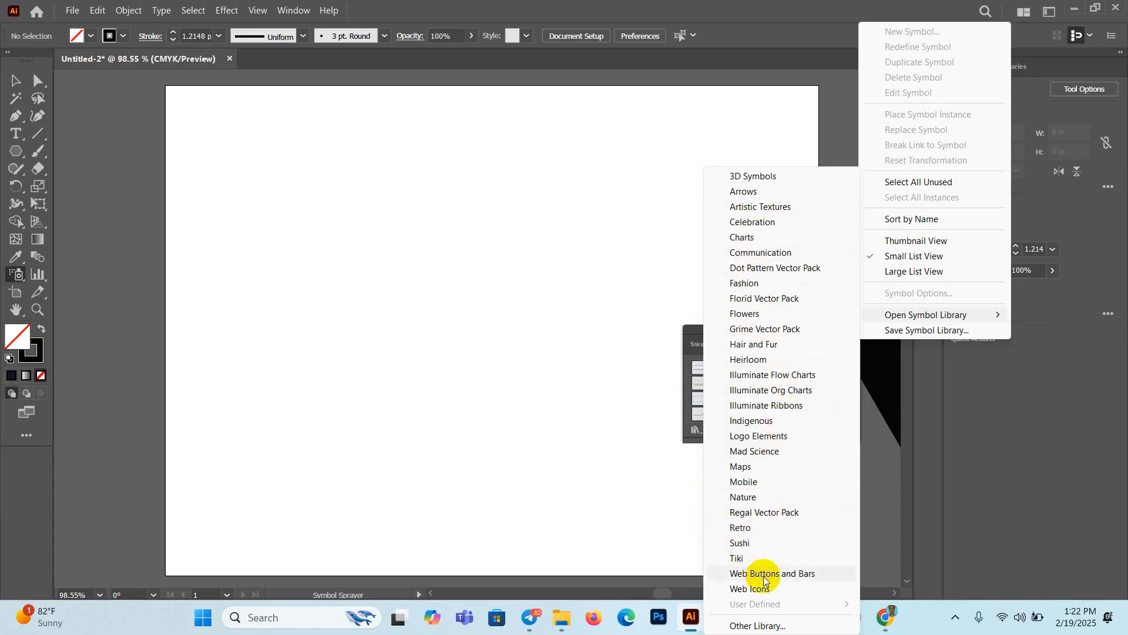
{"action": "left_click", "coordinate": [756, 497]}
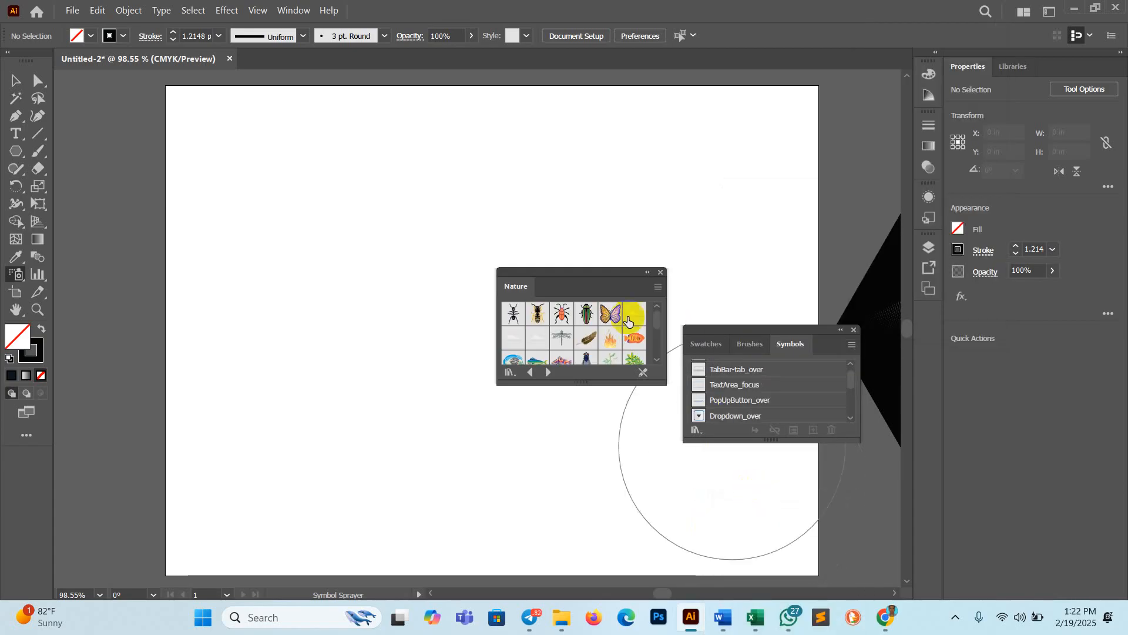
- Dock the Nature library among the collapsed panels and close the Symbols panel, returning to the Selection Tool
{"action": "left_click_drag", "start_coordinate": [597, 272], "coordinate": [928, 232]}
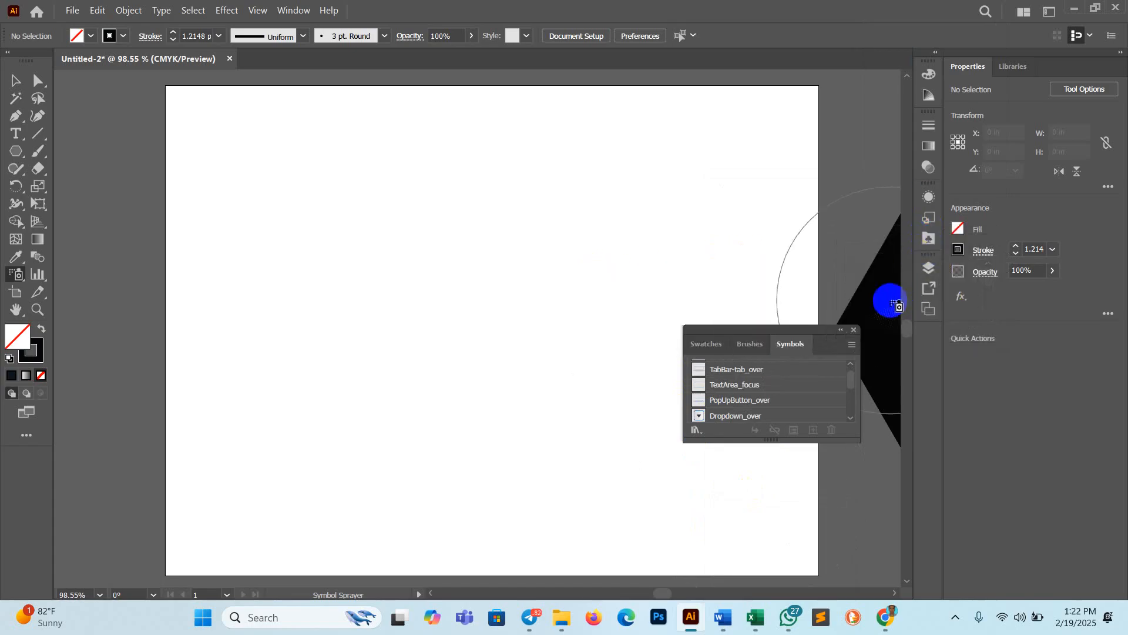
{"action": "left_click", "coordinate": [852, 331]}
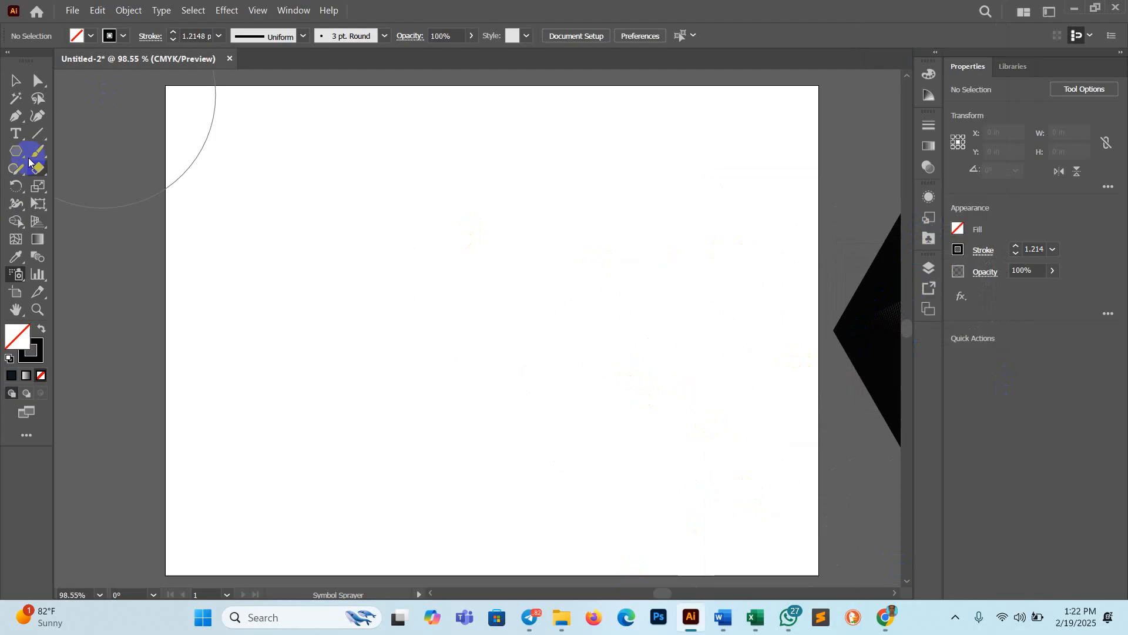
{"action": "left_click", "coordinate": [15, 80]}
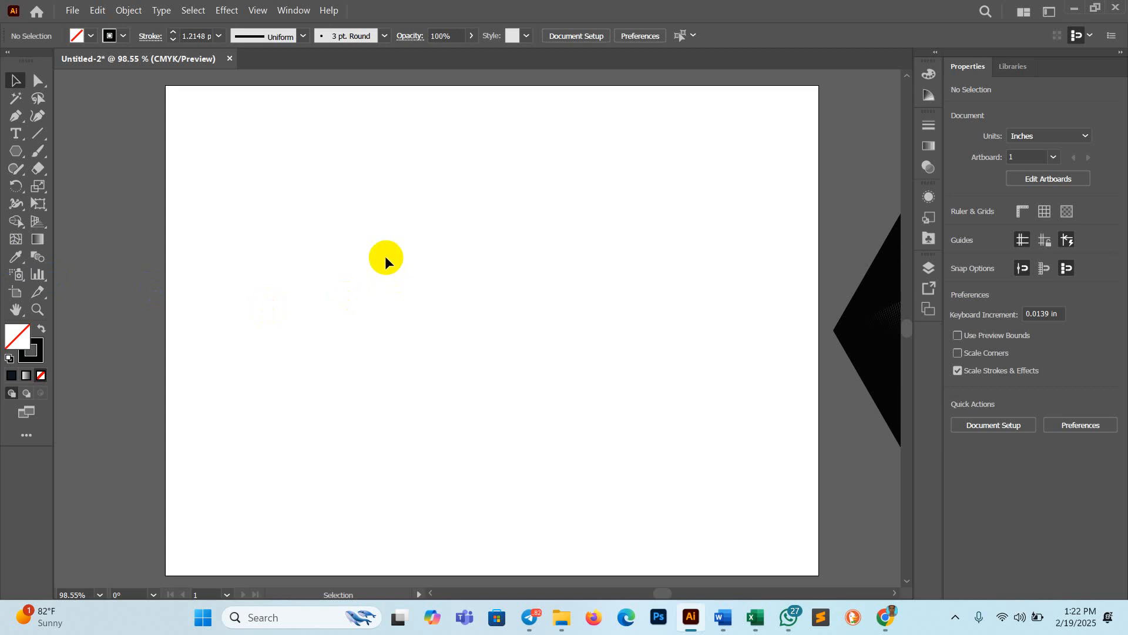
- Activate the Symbol Sprayer Tool again and bring back the Symbols panel
{"action": "left_click", "coordinate": [16, 276]}
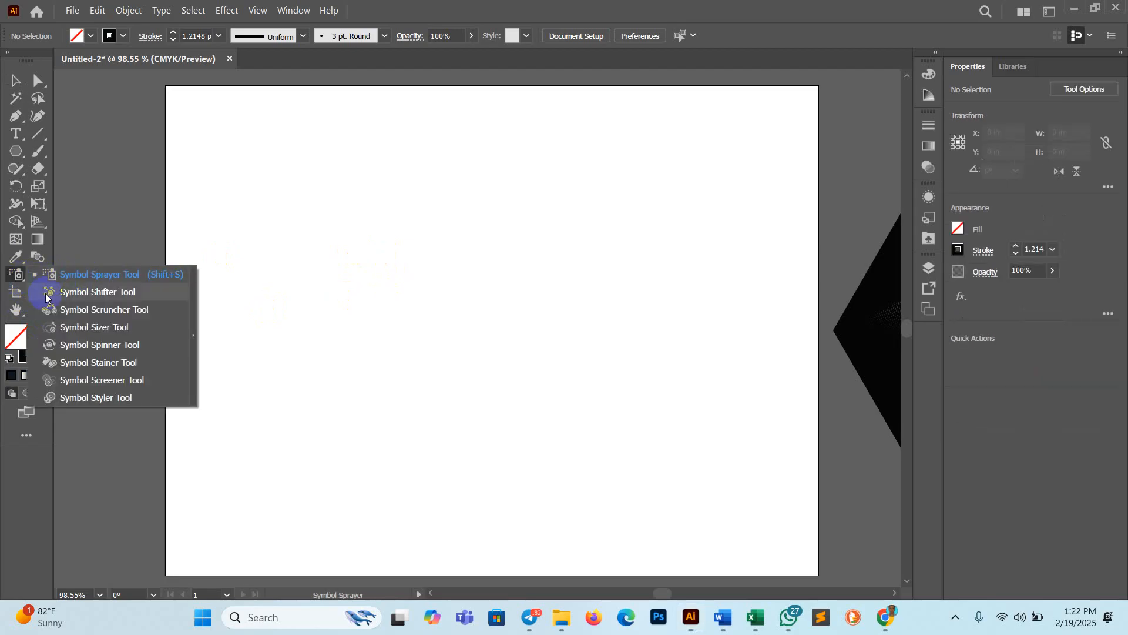
{"action": "left_click", "coordinate": [20, 276]}
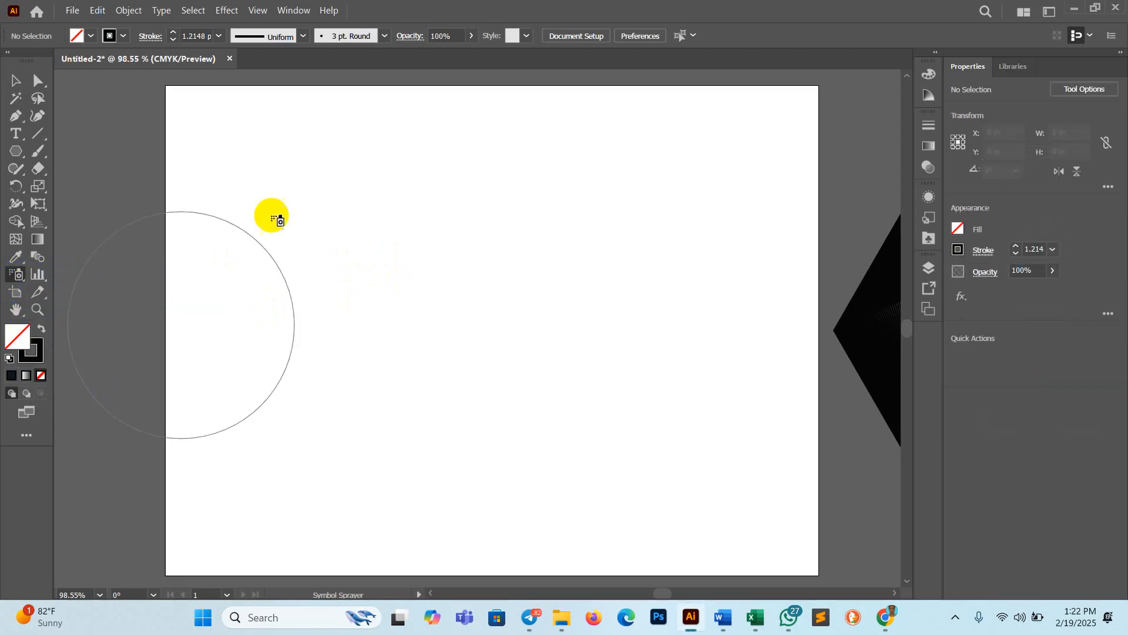
{"action": "left_click", "coordinate": [294, 10]}
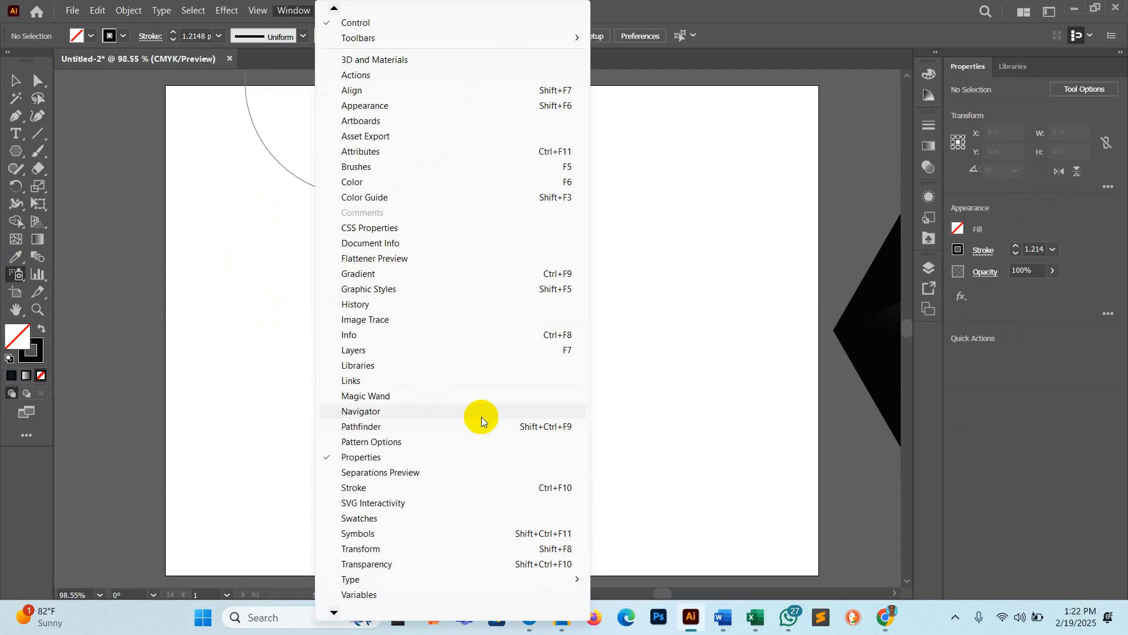
{"action": "left_click", "coordinate": [369, 522]}
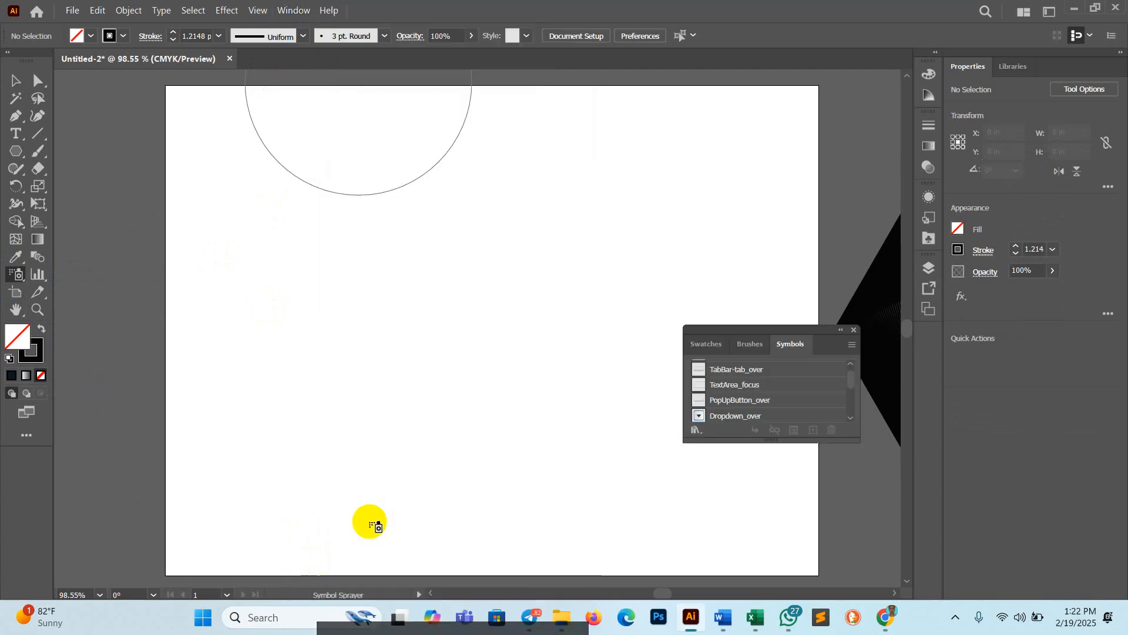
- Reopen the Nature symbol library and make it a floating panel tall enough to show all its symbols
{"action": "left_click", "coordinate": [851, 347]}
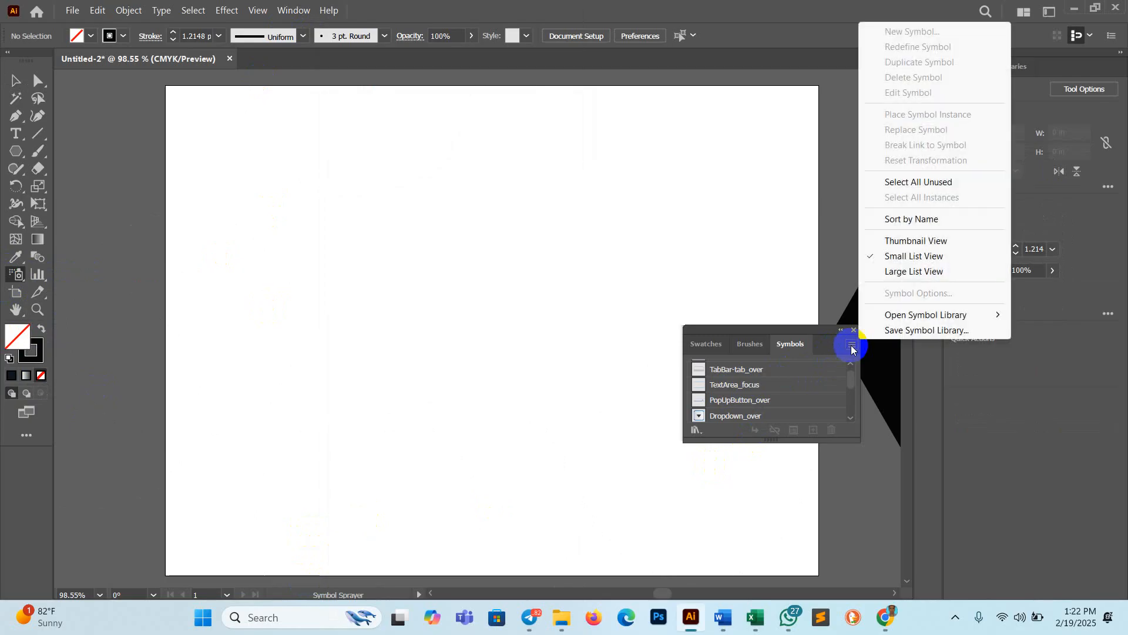
{"action": "mouse_move", "coordinate": [931, 320]}
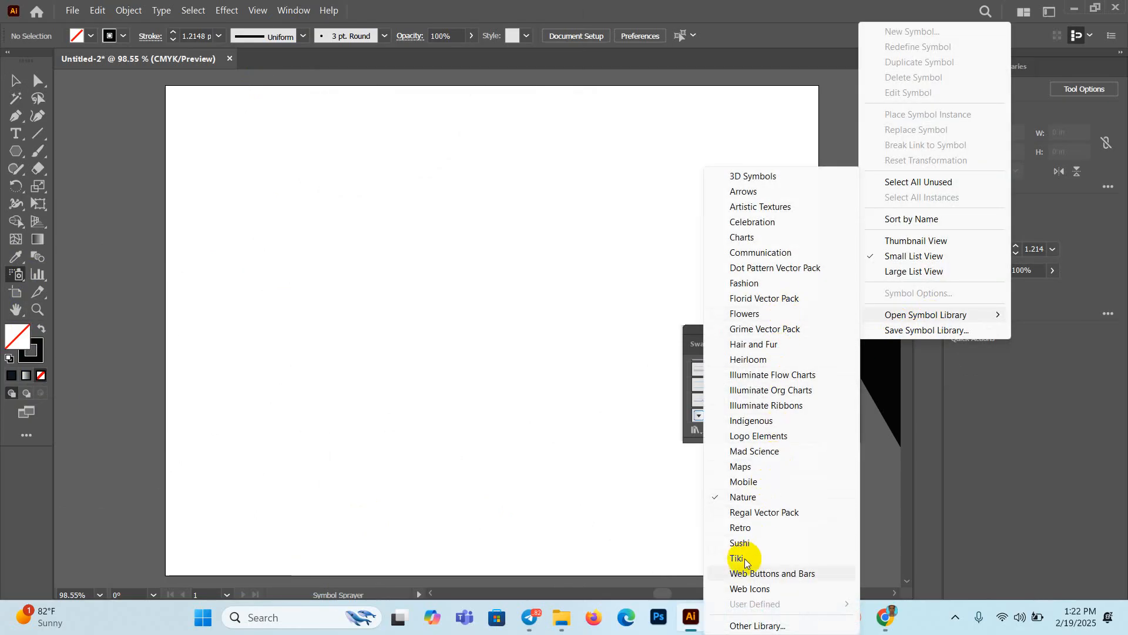
{"action": "left_click", "coordinate": [745, 497]}
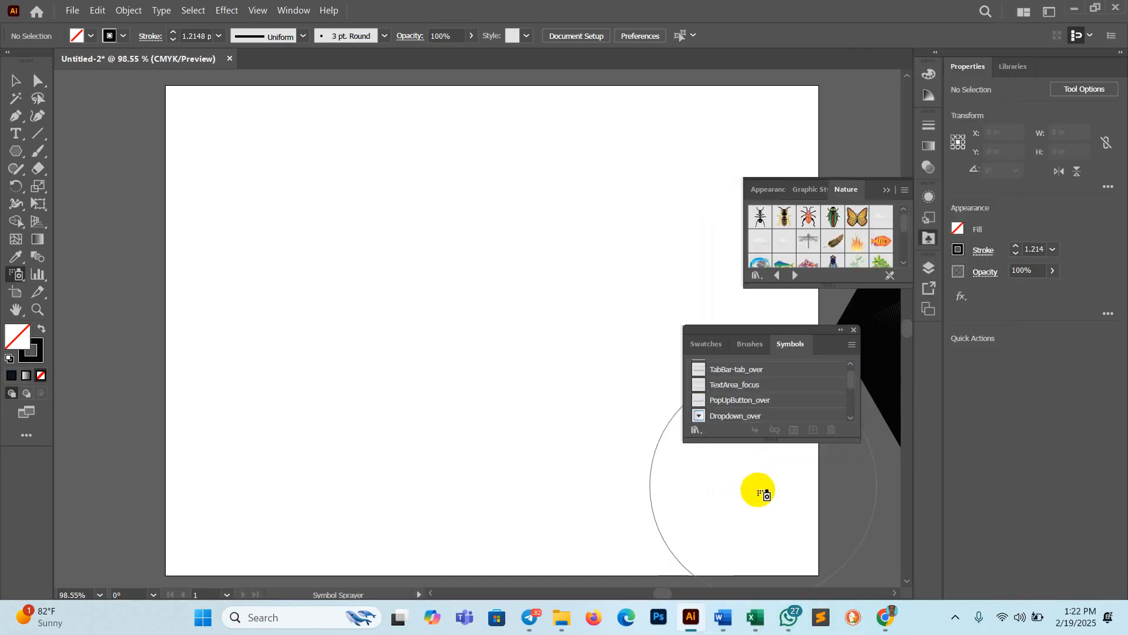
{"action": "left_click_drag", "start_coordinate": [845, 287], "coordinate": [839, 497]}
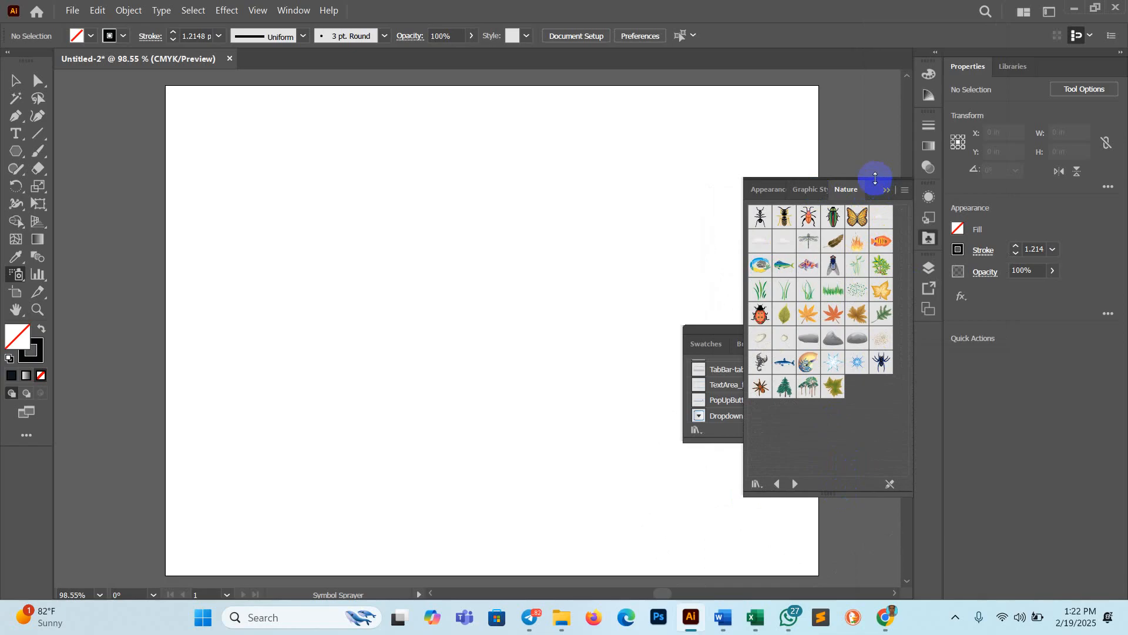
{"action": "left_click_drag", "start_coordinate": [880, 186], "coordinate": [890, 110]}
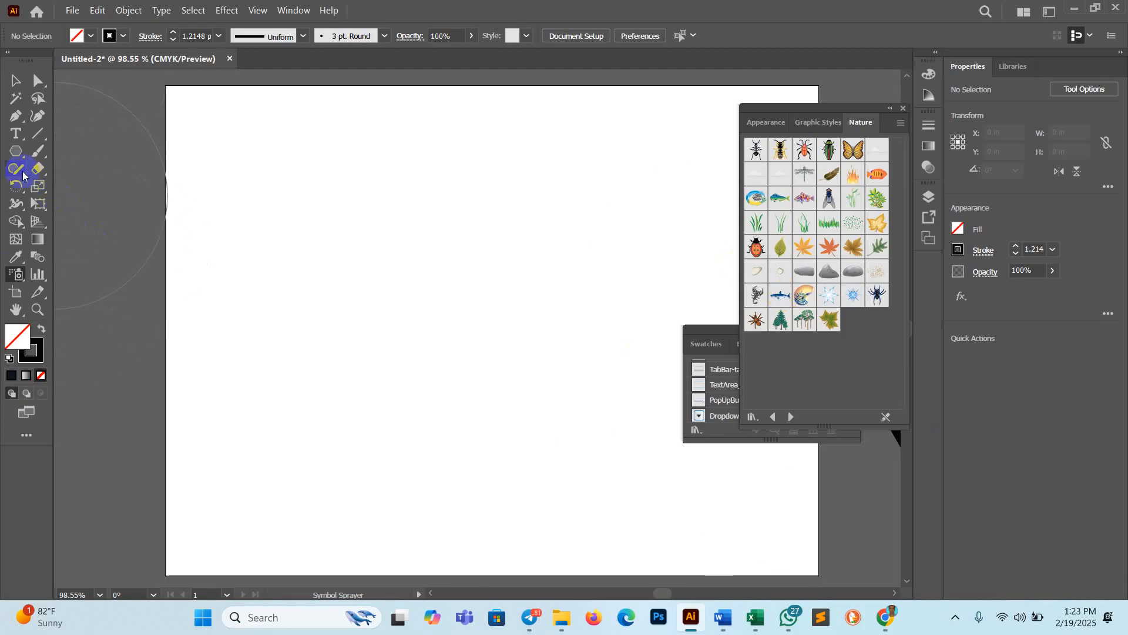
- Draw a hexagon about 4.28 by 3.71 in and move it so its centre is at about X 3.15 in, Y 2.94 in
{"action": "left_click", "coordinate": [15, 152]}
{"action": "left_click_drag", "start_coordinate": [296, 238], "coordinate": [383, 390]}
{"action": "left_click", "coordinate": [14, 153]}
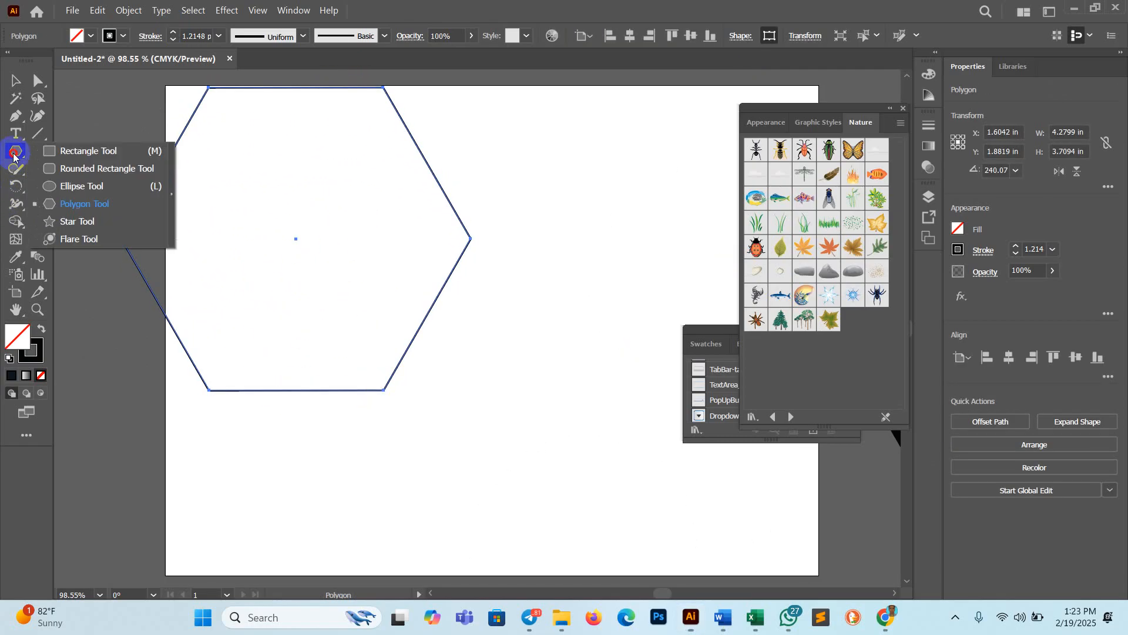
{"action": "left_click", "coordinate": [15, 82]}
{"action": "left_click_drag", "start_coordinate": [181, 139], "coordinate": [306, 222]}
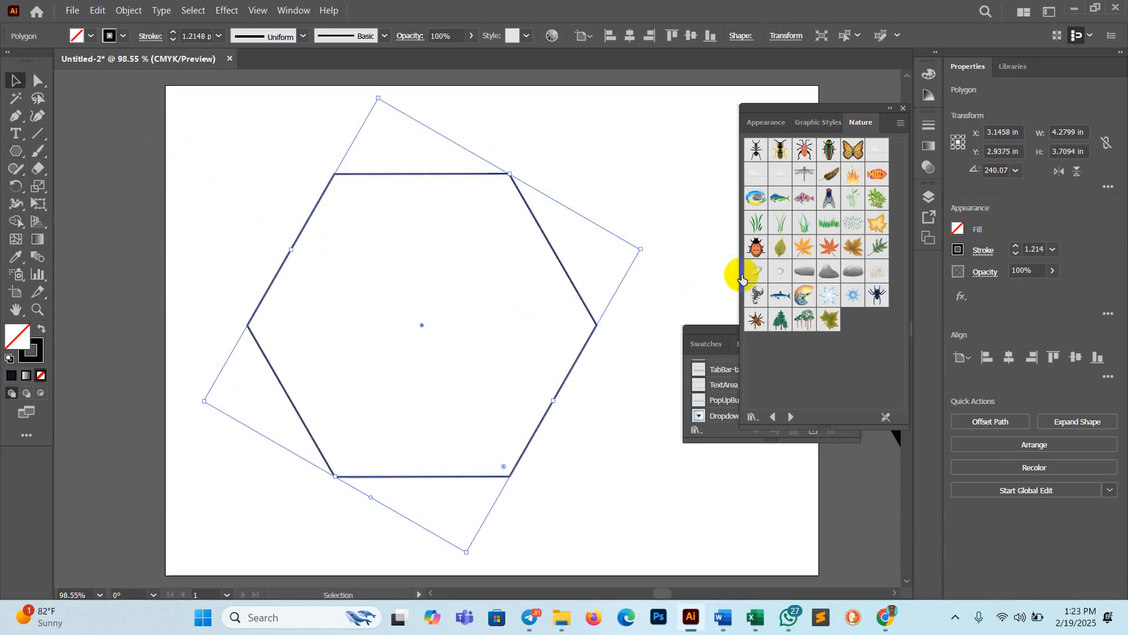
- Spray Grass 1 symbols from the Nature library over the hexagon, forming a set about 4.02 by 4.00 in
{"action": "left_click", "coordinate": [19, 277]}
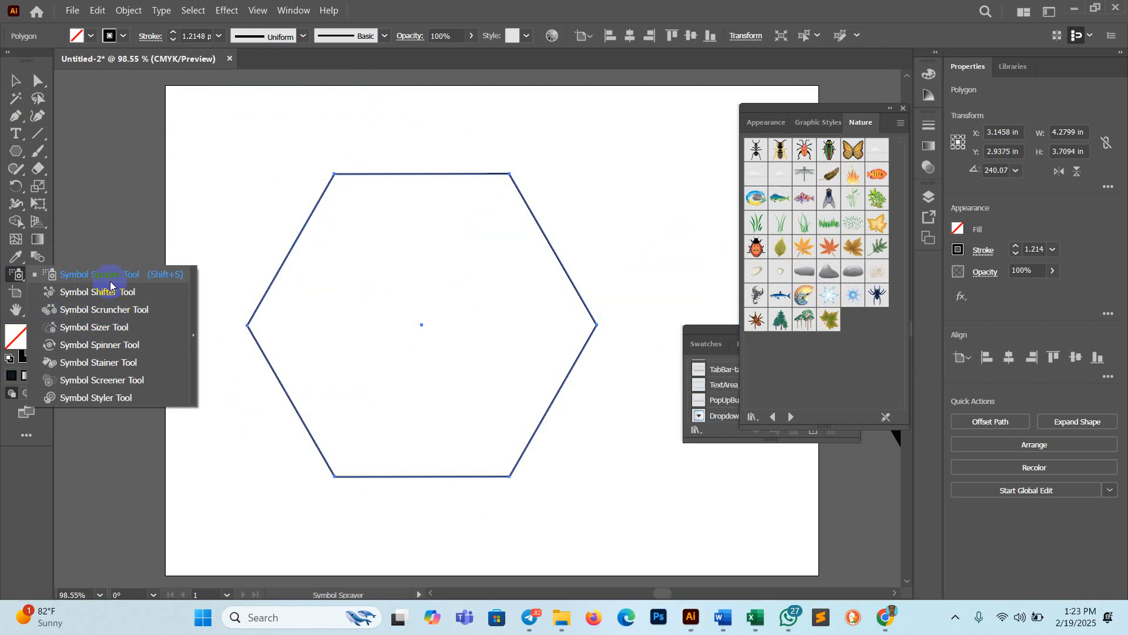
{"action": "left_click", "coordinate": [111, 280]}
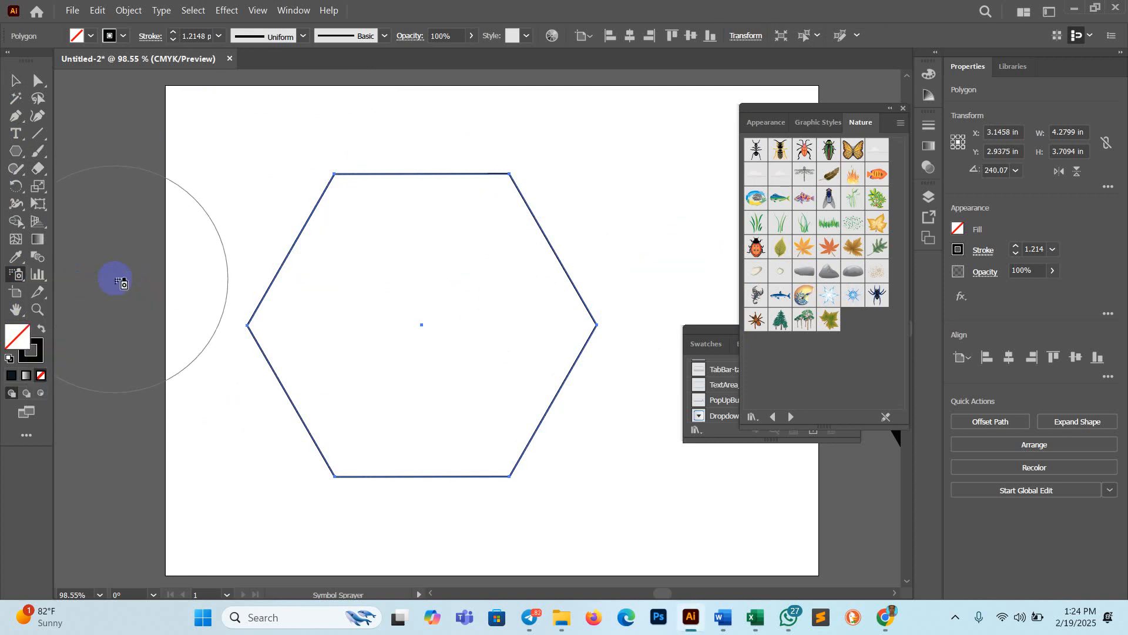
{"action": "left_click", "coordinate": [756, 222]}
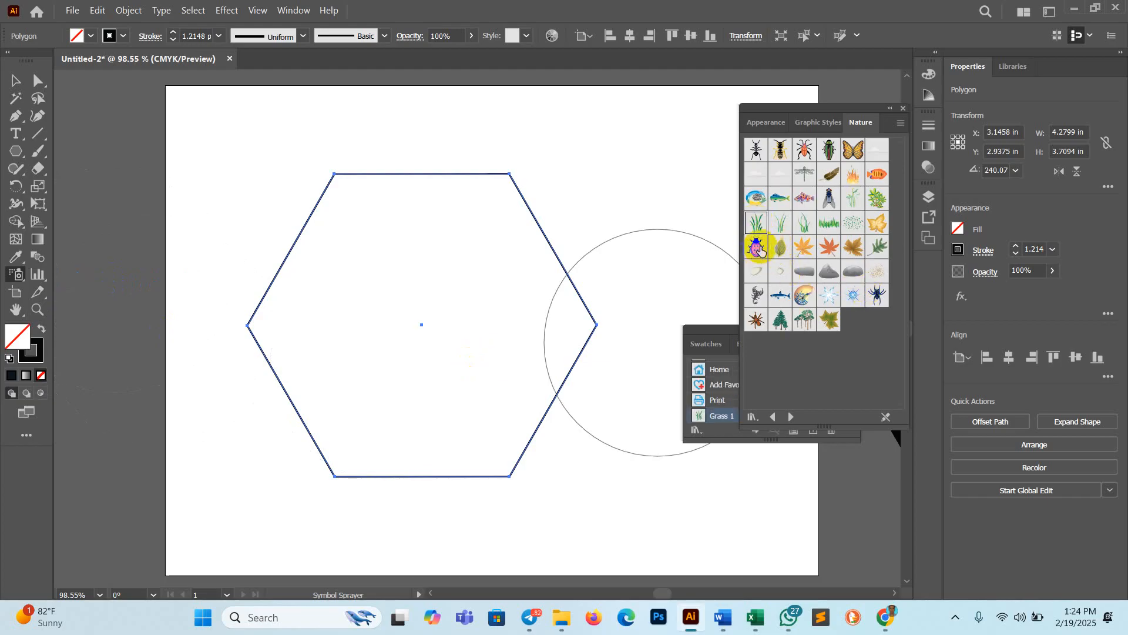
{"action": "left_click", "coordinate": [403, 290]}
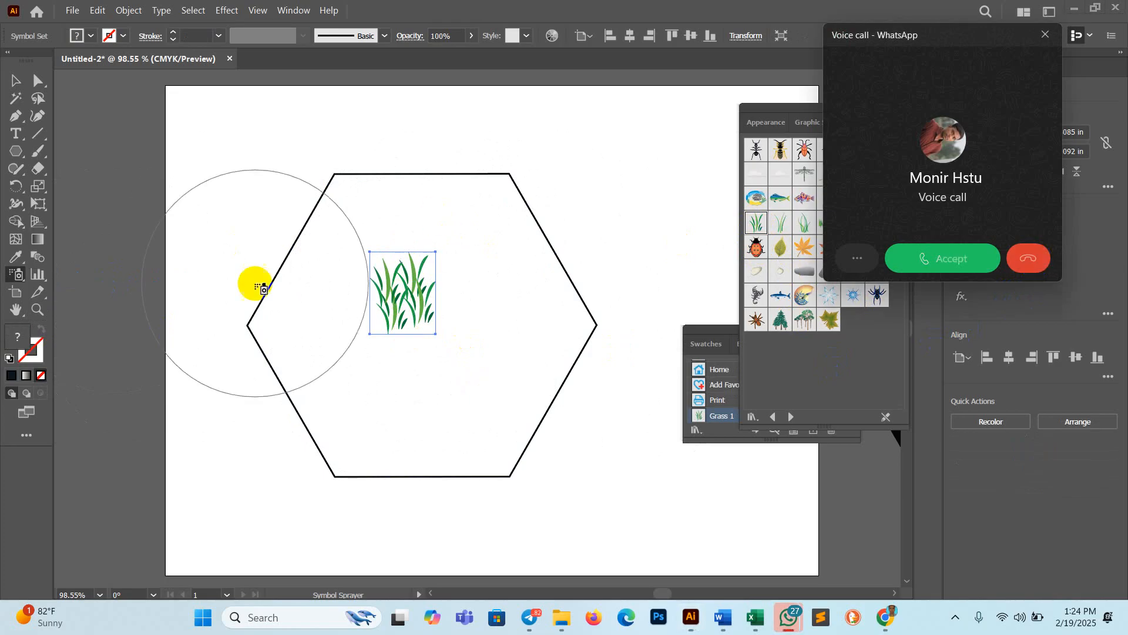
{"action": "mouse_move", "coordinate": [328, 292]}
{"action": "left_mouse_down"}
{"action": "mouse_move", "coordinate": [428, 315]}
{"action": "mouse_move", "coordinate": [420, 392]}
{"action": "mouse_move", "coordinate": [371, 375]}
{"action": "mouse_move", "coordinate": [318, 326]}
{"action": "mouse_move", "coordinate": [333, 248]}
{"action": "mouse_move", "coordinate": [361, 218]}
{"action": "mouse_move", "coordinate": [456, 221]}
{"action": "mouse_move", "coordinate": [505, 277]}
{"action": "mouse_move", "coordinate": [514, 348]}
{"action": "mouse_move", "coordinate": [495, 395]}
{"action": "mouse_move", "coordinate": [376, 337]}
{"action": "mouse_move", "coordinate": [347, 302]}
{"action": "mouse_move", "coordinate": [345, 269]}
{"action": "mouse_move", "coordinate": [384, 232]}
{"action": "mouse_move", "coordinate": [410, 218]}
{"action": "mouse_move", "coordinate": [435, 252]}
{"action": "left_mouse_up"}
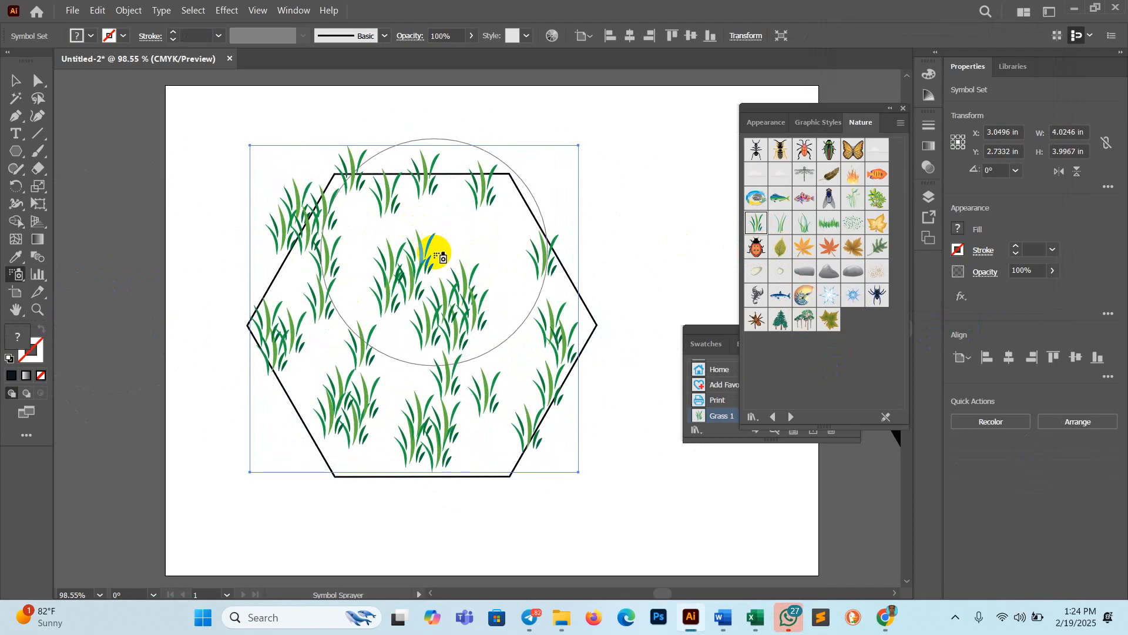
{"action": "key", "text": "p"}
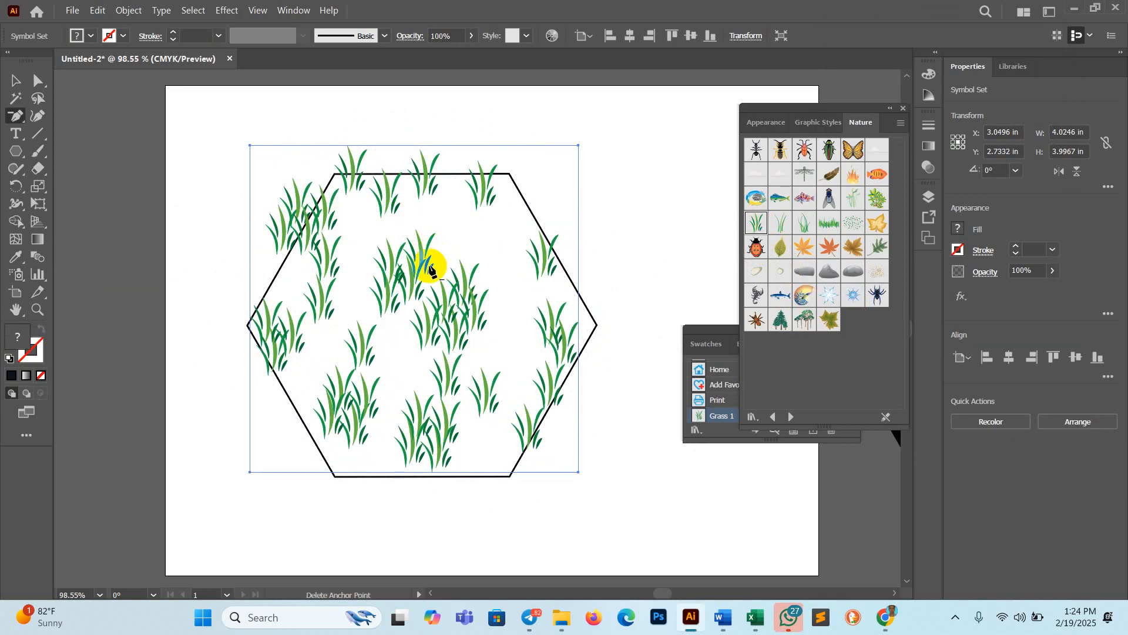
{"action": "left_click", "coordinate": [432, 270]}
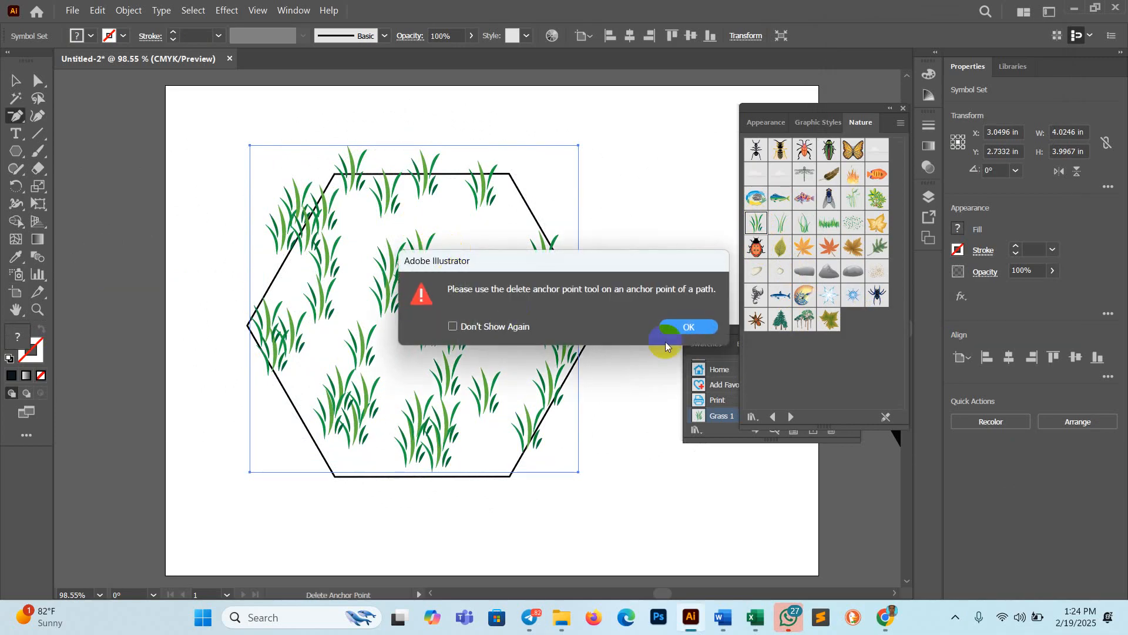
{"action": "left_click", "coordinate": [684, 327]}
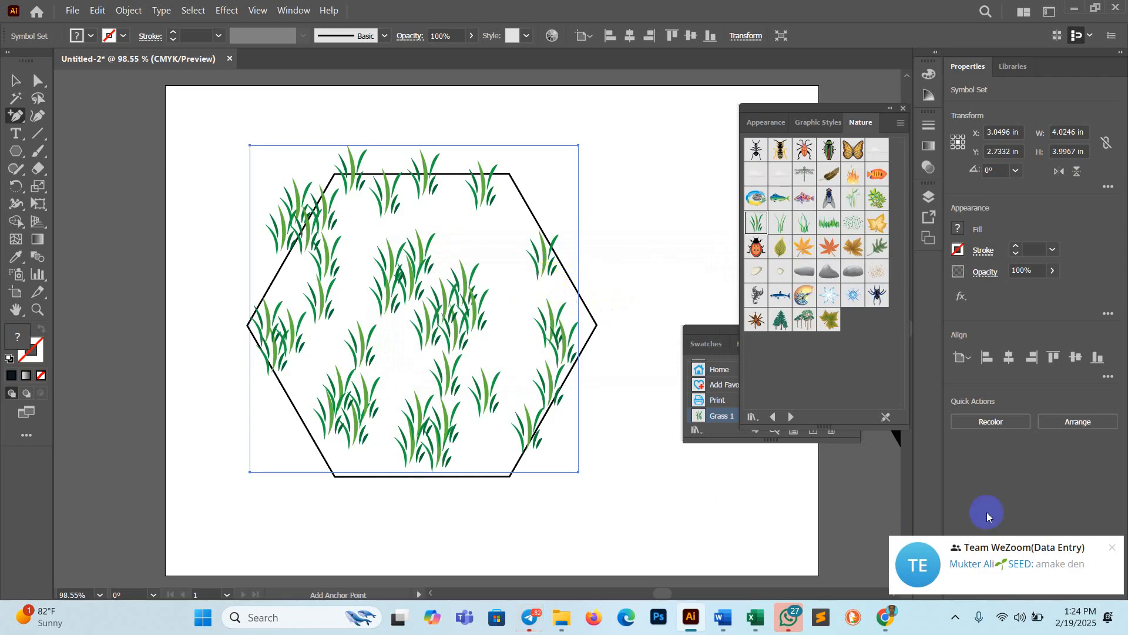
{"action": "left_click", "coordinate": [1118, 547]}
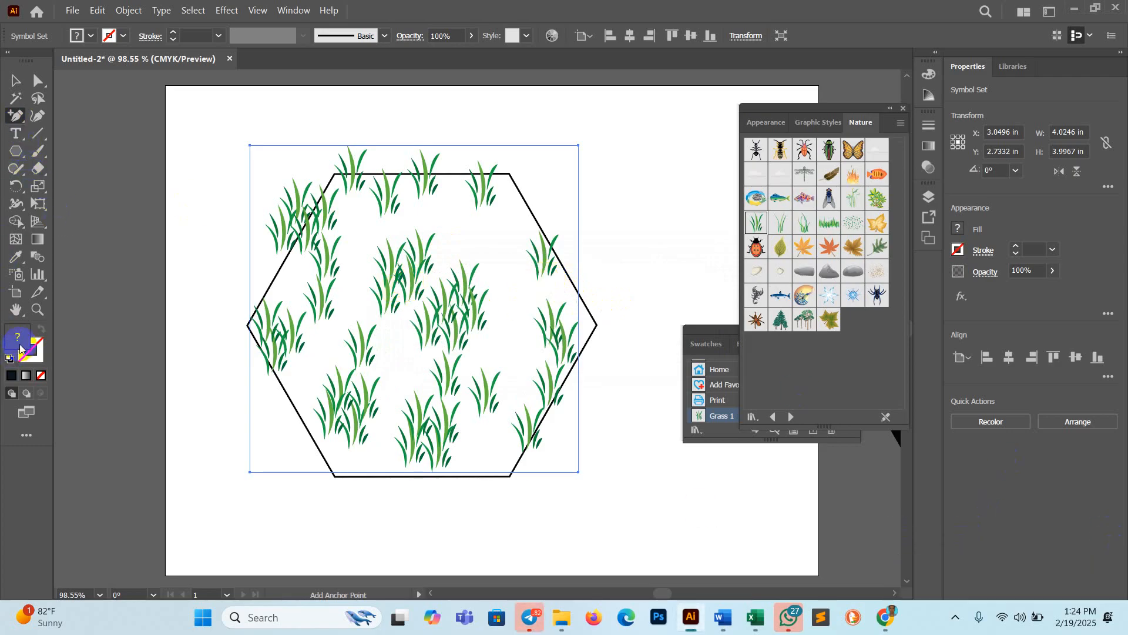
- Spray more Grass 1 symbols with the Symbol Sprayer, extending the set to about 4.98 by 4.83 in
{"action": "left_click", "coordinate": [17, 274]}
{"action": "mouse_move", "coordinate": [335, 290]}
{"action": "left_mouse_down"}
{"action": "mouse_move", "coordinate": [494, 287]}
{"action": "mouse_move", "coordinate": [494, 367]}
{"action": "mouse_move", "coordinate": [461, 281]}
{"action": "mouse_move", "coordinate": [396, 232]}
{"action": "mouse_move", "coordinate": [360, 239]}
{"action": "mouse_move", "coordinate": [298, 320]}
{"action": "mouse_move", "coordinate": [334, 364]}
{"action": "mouse_move", "coordinate": [418, 239]}
{"action": "mouse_move", "coordinate": [355, 297]}
{"action": "mouse_move", "coordinate": [387, 365]}
{"action": "left_mouse_up"}
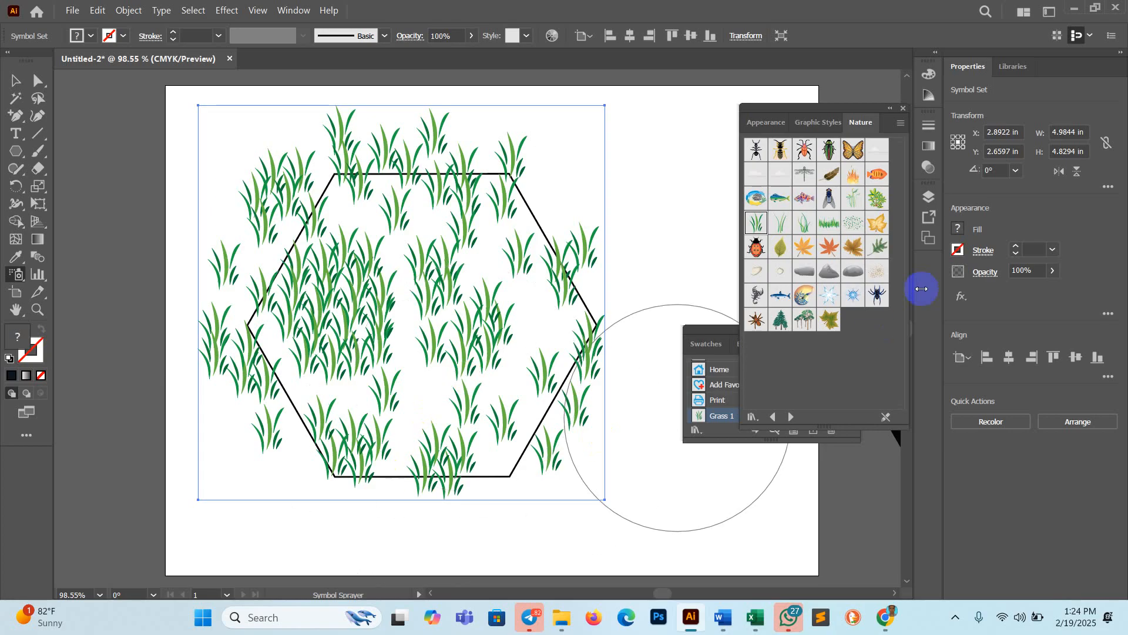
- Add a few Fish 1 symbols and three greenish maple leaf symbols to the grass set with the Symbol Sprayer
{"action": "left_click", "coordinate": [879, 174]}
{"action": "mouse_move", "coordinate": [466, 277]}
{"action": "left_mouse_down"}
{"action": "mouse_move", "coordinate": [389, 257]}
{"action": "mouse_move", "coordinate": [351, 268]}
{"action": "mouse_move", "coordinate": [336, 309]}
{"action": "mouse_move", "coordinate": [389, 402]}
{"action": "left_mouse_up"}
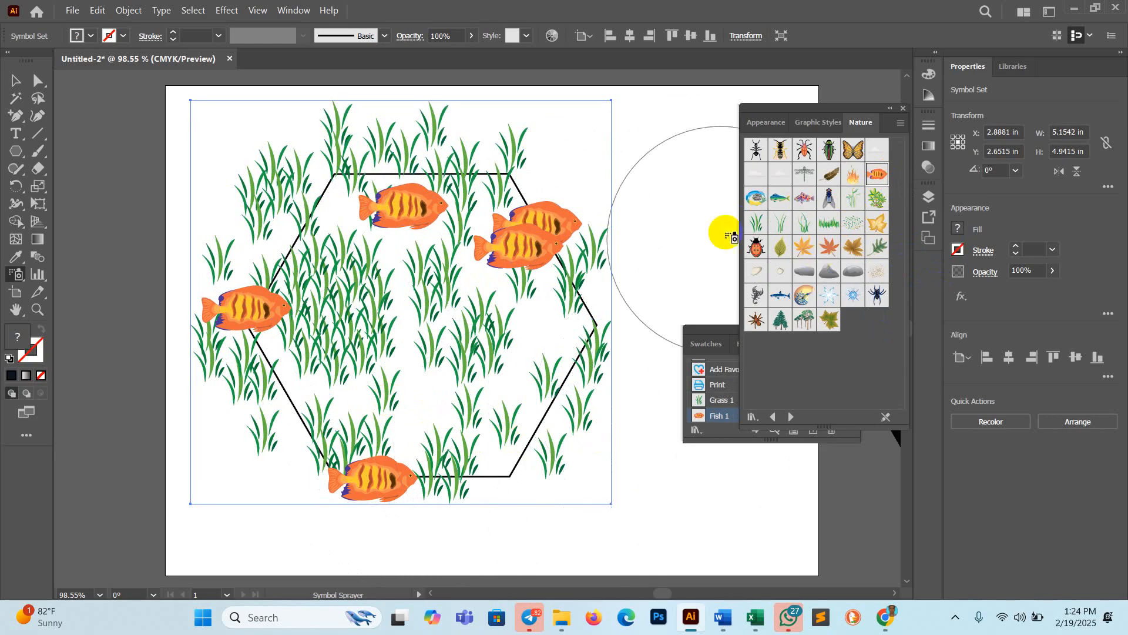
{"action": "left_click", "coordinate": [829, 320]}
{"action": "mouse_move", "coordinate": [429, 290]}
{"action": "left_mouse_down"}
{"action": "mouse_move", "coordinate": [423, 395]}
{"action": "mouse_move", "coordinate": [396, 345]}
{"action": "mouse_move", "coordinate": [385, 260]}
{"action": "left_mouse_up"}
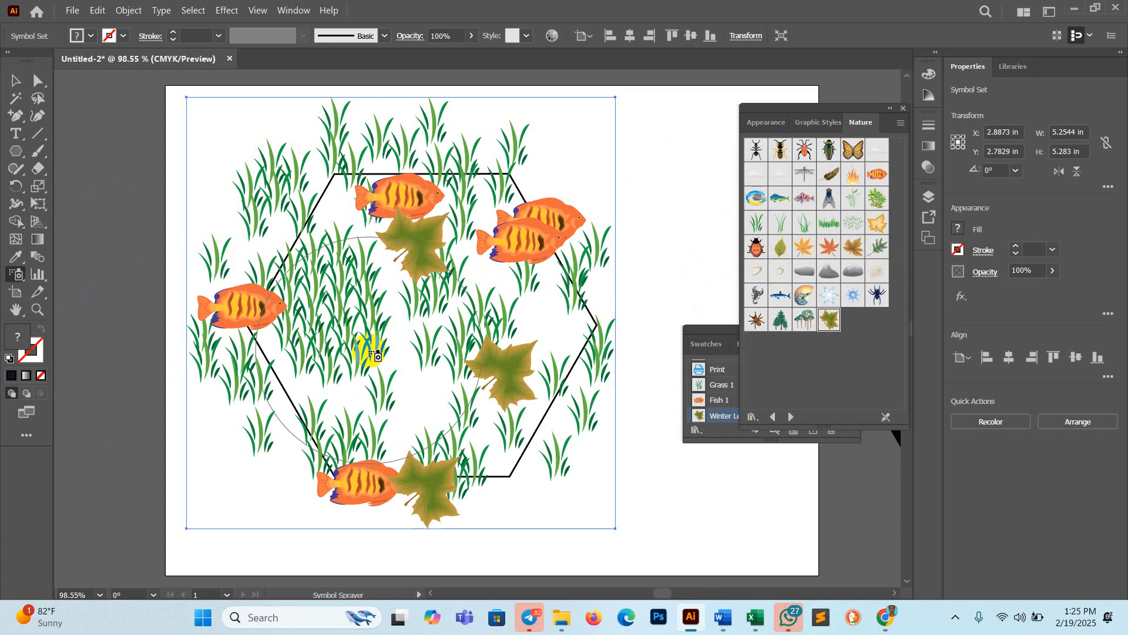
- Shift symbols in the upper half of the set, including the upper maple leaf, with the Symbol Shifter
{"action": "left_click", "coordinate": [17, 274]}
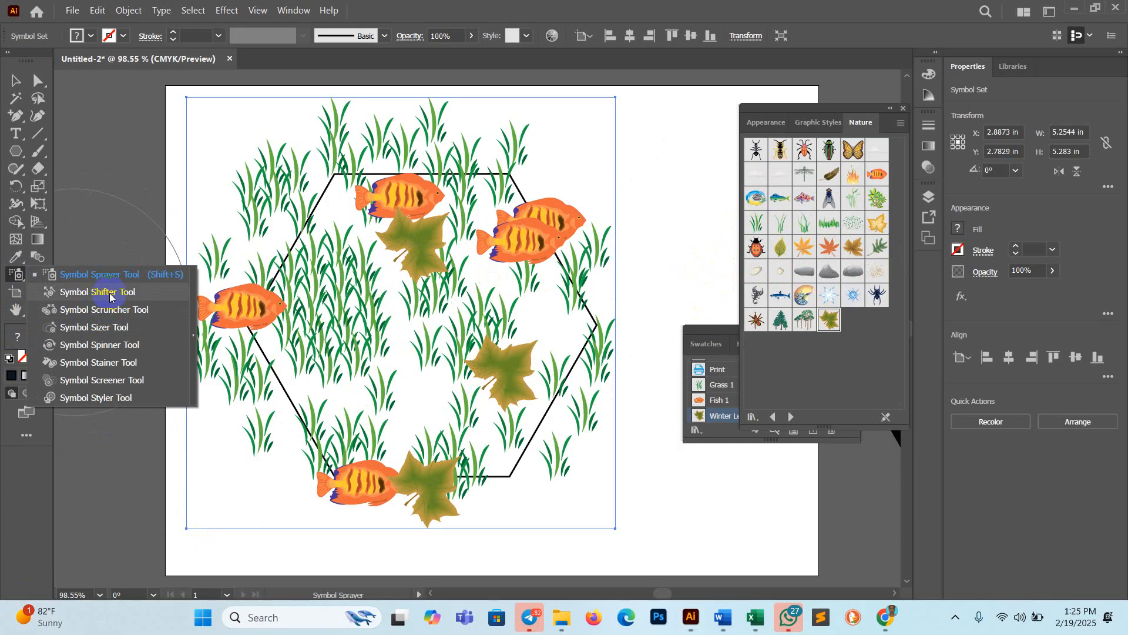
{"action": "left_click", "coordinate": [110, 292]}
{"action": "mouse_move", "coordinate": [513, 124]}
{"action": "left_mouse_down"}
{"action": "mouse_move", "coordinate": [554, 157]}
{"action": "mouse_move", "coordinate": [480, 182]}
{"action": "mouse_move", "coordinate": [453, 161]}
{"action": "mouse_move", "coordinate": [506, 143]}
{"action": "mouse_move", "coordinate": [528, 159]}
{"action": "mouse_move", "coordinate": [345, 207]}
{"action": "mouse_move", "coordinate": [312, 241]}
{"action": "mouse_move", "coordinate": [378, 307]}
{"action": "mouse_move", "coordinate": [385, 345]}
{"action": "mouse_move", "coordinate": [339, 246]}
{"action": "mouse_move", "coordinate": [394, 282]}
{"action": "mouse_move", "coordinate": [352, 244]}
{"action": "mouse_move", "coordinate": [417, 215]}
{"action": "mouse_move", "coordinate": [341, 250]}
{"action": "mouse_move", "coordinate": [364, 254]}
{"action": "left_mouse_up"}
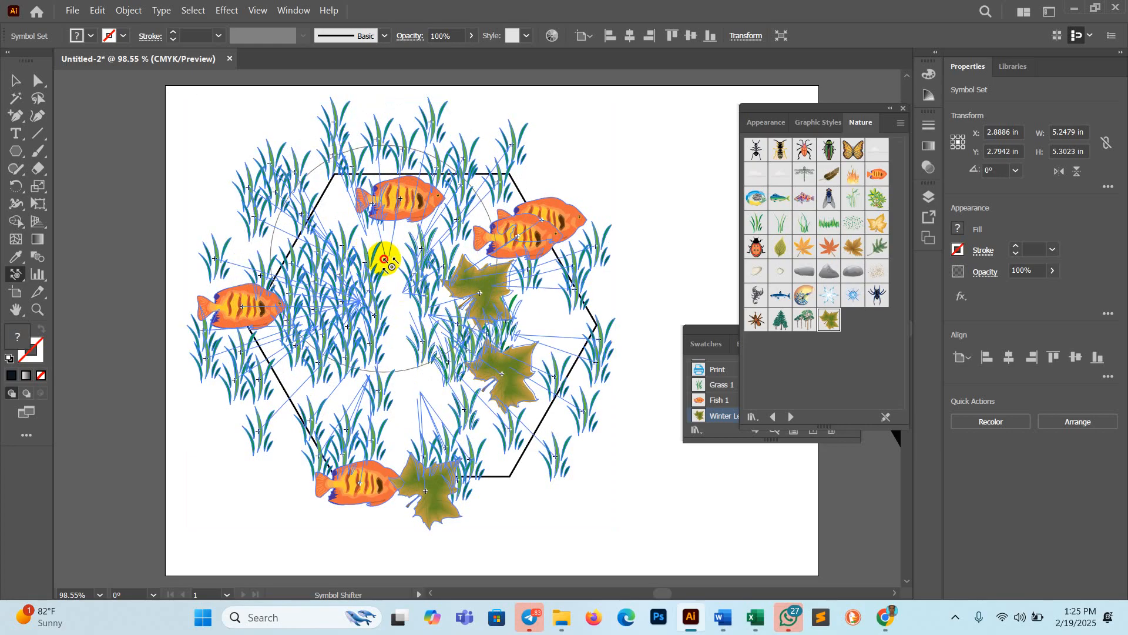
{"action": "left_click_drag", "start_coordinate": [417, 284], "coordinate": [441, 326]}
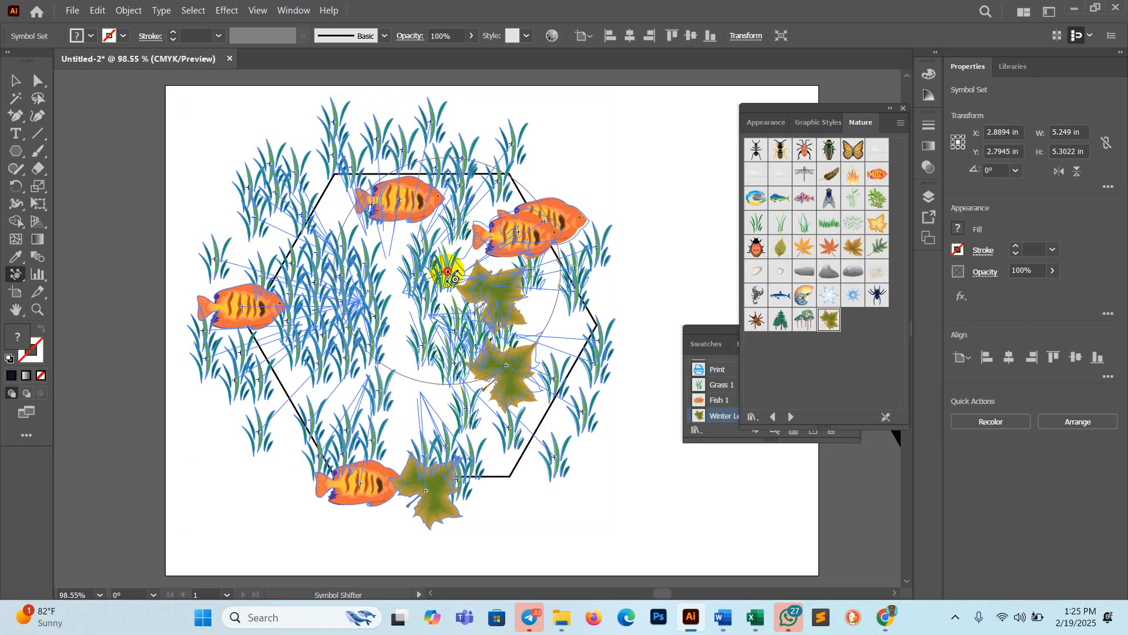
{"action": "mouse_move", "coordinate": [353, 235]}
{"action": "left_mouse_down"}
{"action": "mouse_move", "coordinate": [330, 273]}
{"action": "mouse_move", "coordinate": [406, 245]}
{"action": "left_mouse_up"}
{"action": "mouse_move", "coordinate": [467, 187]}
{"action": "left_mouse_down"}
{"action": "mouse_move", "coordinate": [484, 211]}
{"action": "mouse_move", "coordinate": [477, 187]}
{"action": "mouse_move", "coordinate": [431, 186]}
{"action": "mouse_move", "coordinate": [496, 256]}
{"action": "left_mouse_up"}
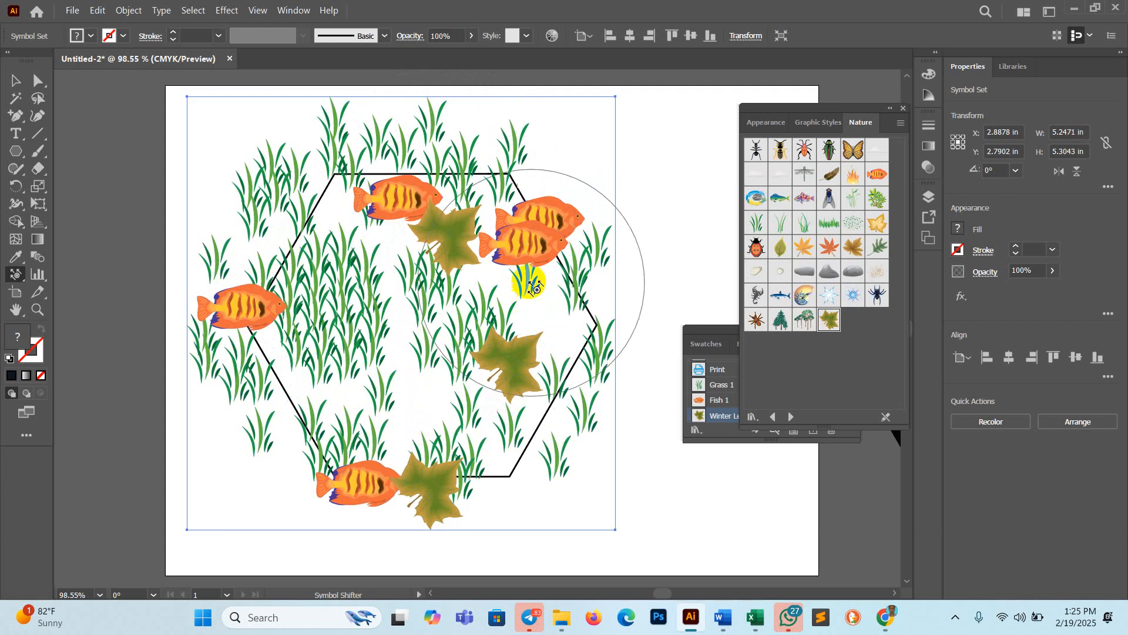
- Scrunch the symbols across several areas of the set with the Symbol Scruncher, bringing the set to about 5.16 by 5.31 in
{"action": "left_click", "coordinate": [13, 275]}
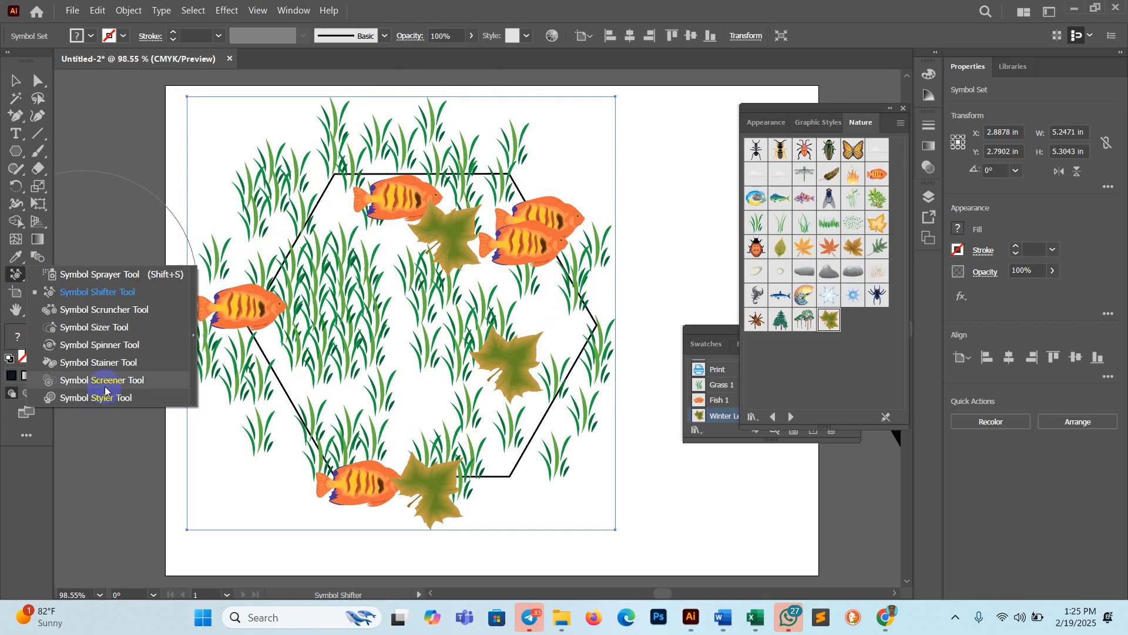
{"action": "left_click", "coordinate": [103, 309]}
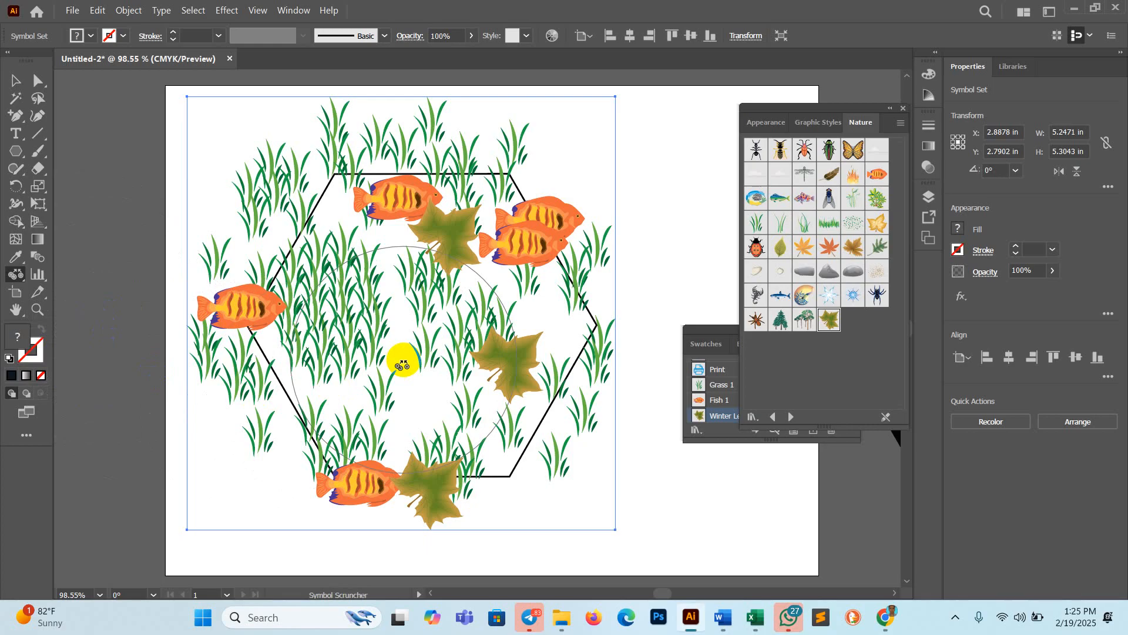
{"action": "mouse_move", "coordinate": [413, 388]}
{"action": "left_mouse_down"}
{"action": "mouse_move", "coordinate": [395, 244]}
{"action": "mouse_move", "coordinate": [404, 249]}
{"action": "left_mouse_up"}
{"action": "left_click", "coordinate": [1114, 550]}
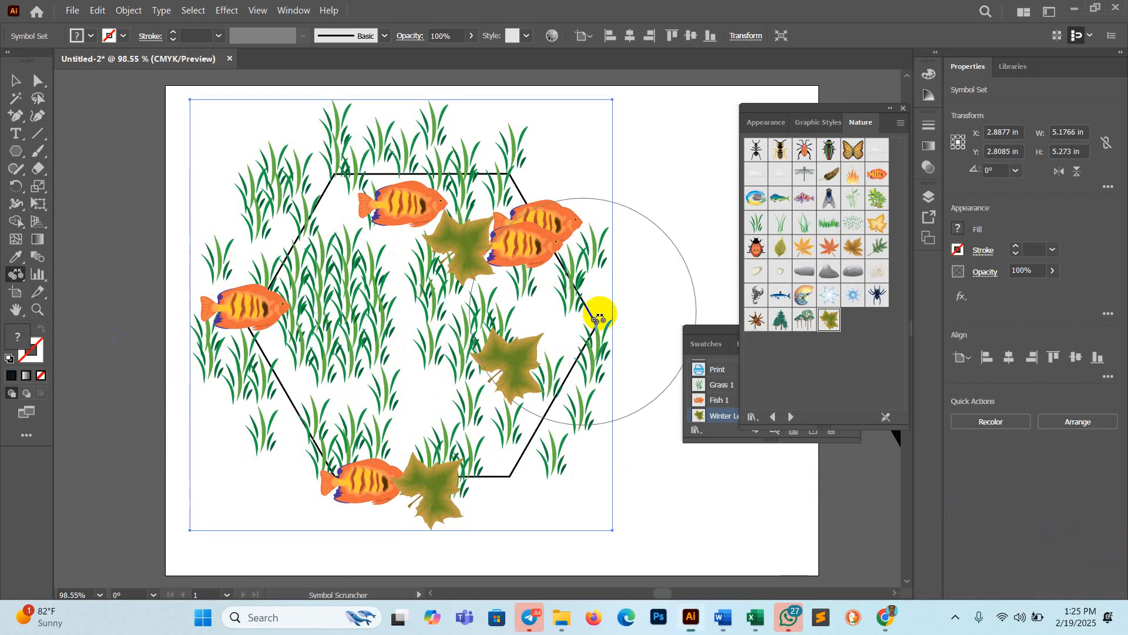
{"action": "left_click", "coordinate": [351, 213]}
{"action": "left_click", "coordinate": [344, 231]}
{"action": "left_click", "coordinate": [345, 390]}
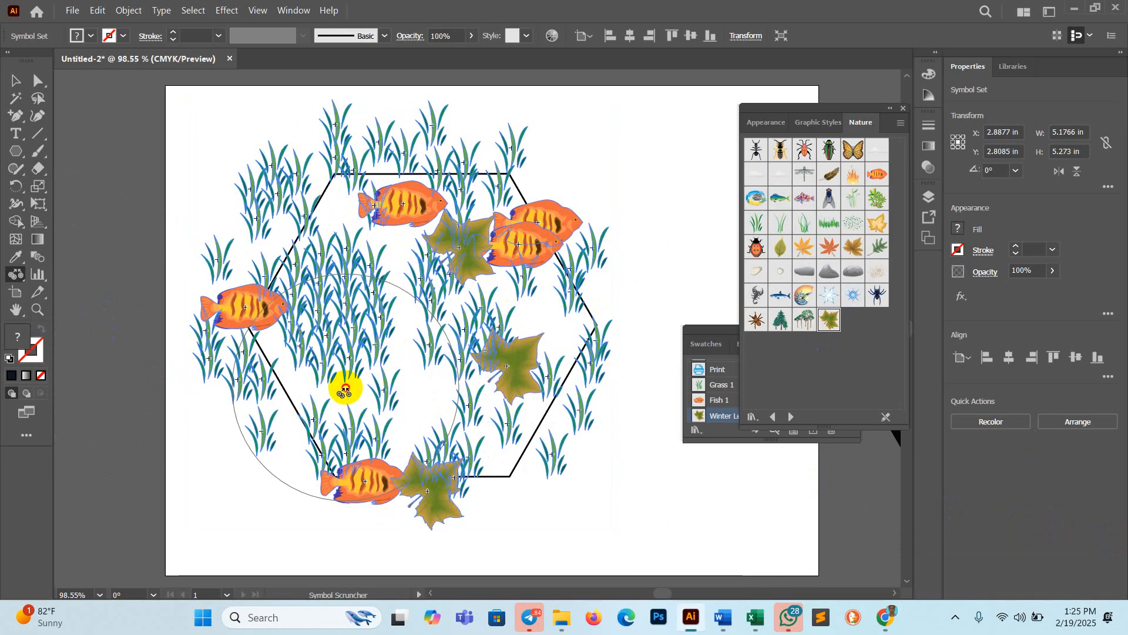
{"action": "left_click", "coordinate": [405, 393]}
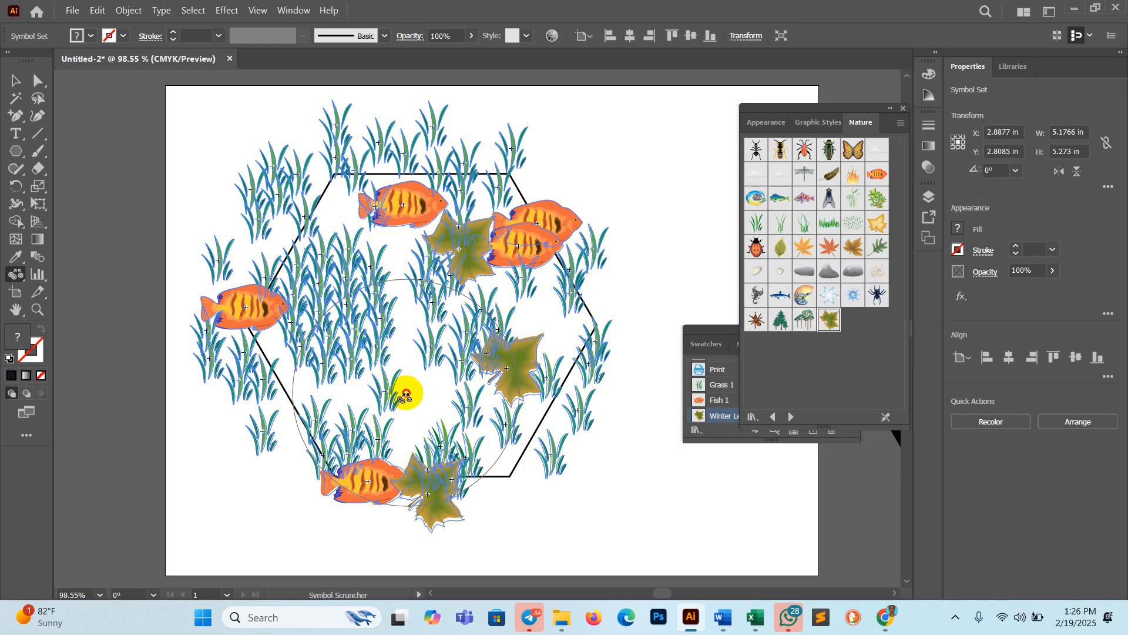
{"action": "left_click", "coordinate": [532, 317]}
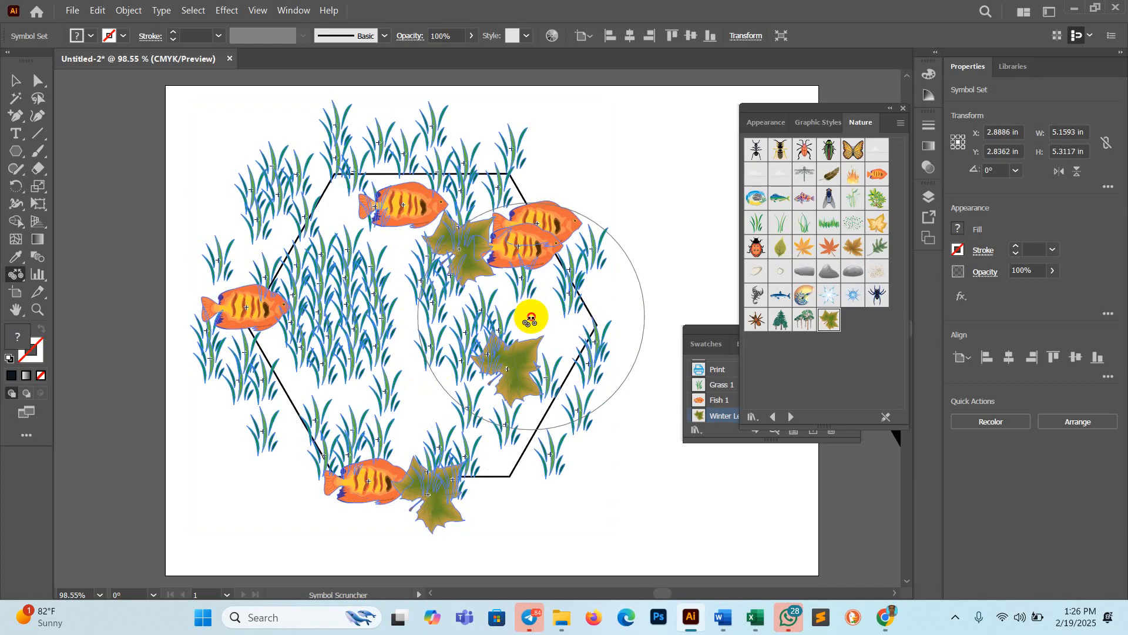
{"action": "left_click", "coordinate": [447, 172]}
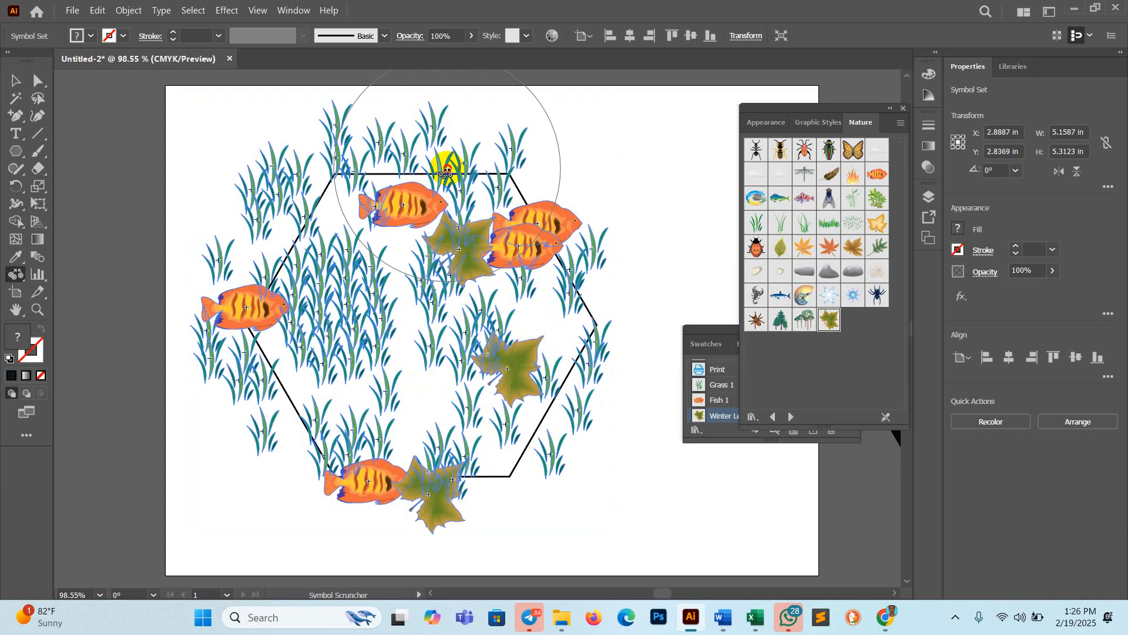
{"action": "left_click", "coordinate": [410, 248]}
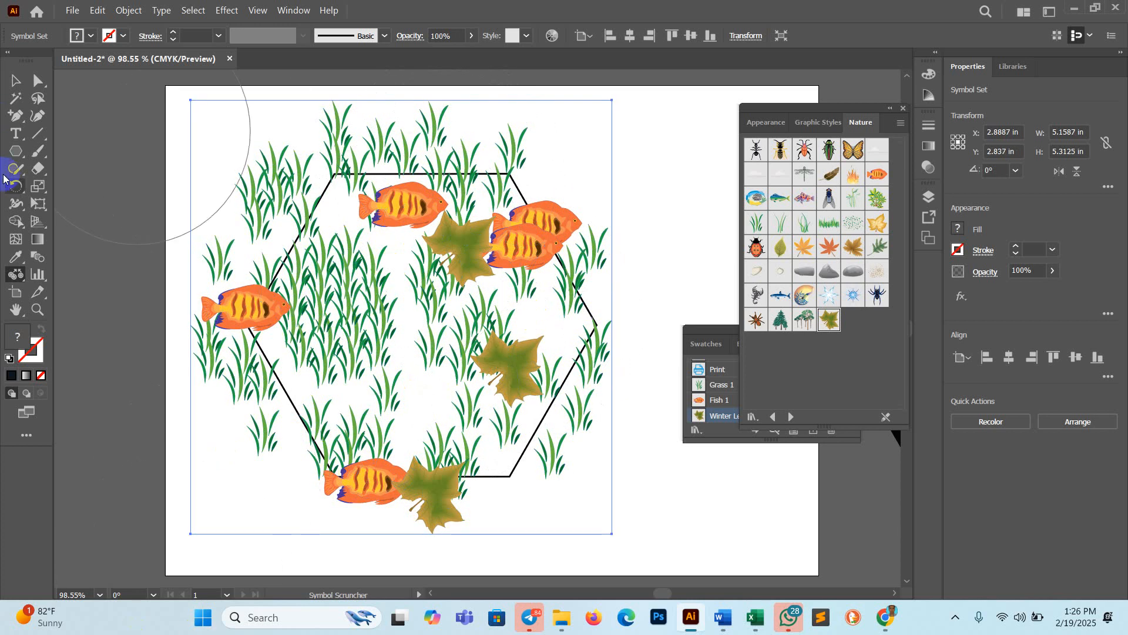
- Enlarge the uppermost and lowermost maple leaves with the Symbol Sizer, extending the set to about 5.16 by 5.85 in
{"action": "left_click", "coordinate": [17, 278]}
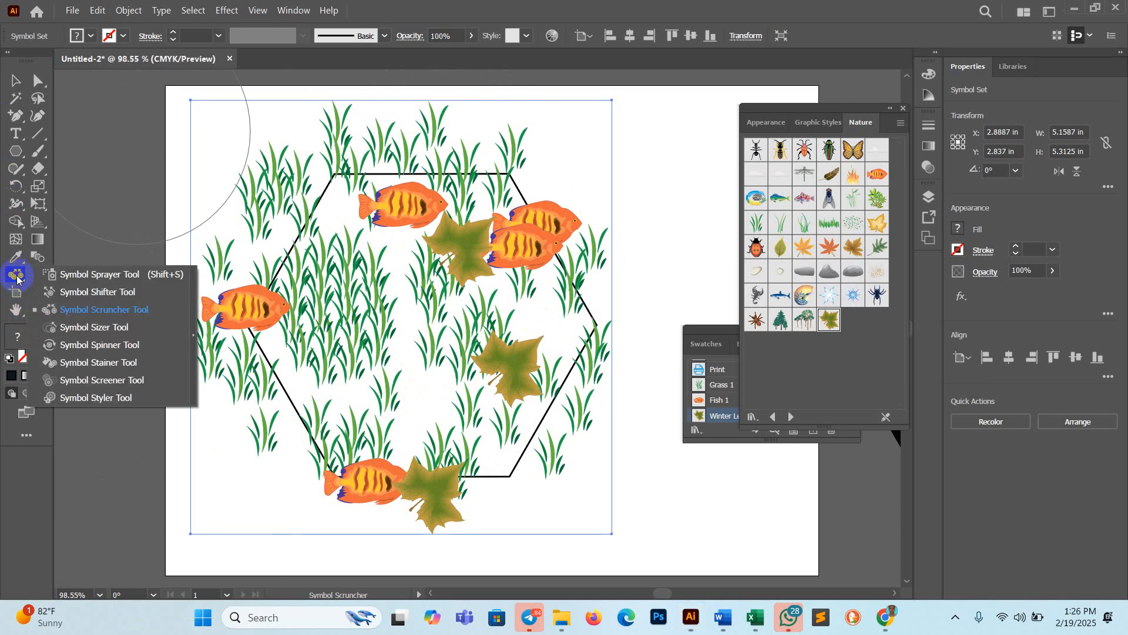
{"action": "left_click", "coordinate": [114, 336]}
{"action": "mouse_move", "coordinate": [358, 310]}
{"action": "left_mouse_down"}
{"action": "mouse_move", "coordinate": [383, 292]}
{"action": "mouse_move", "coordinate": [464, 271]}
{"action": "left_mouse_up"}
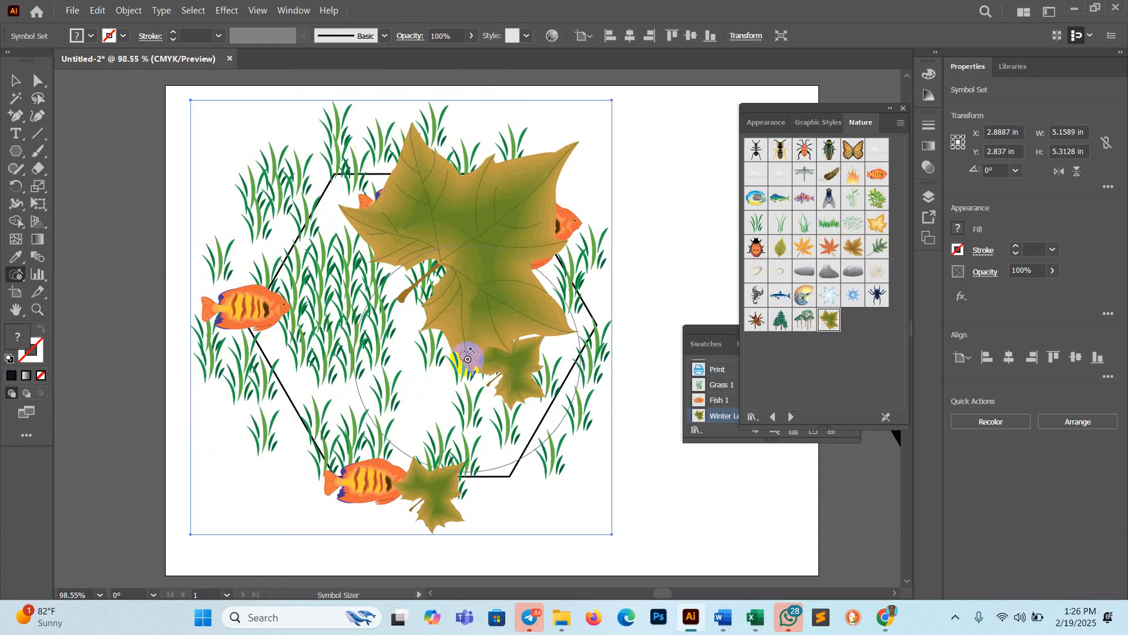
{"action": "left_click", "coordinate": [437, 493]}
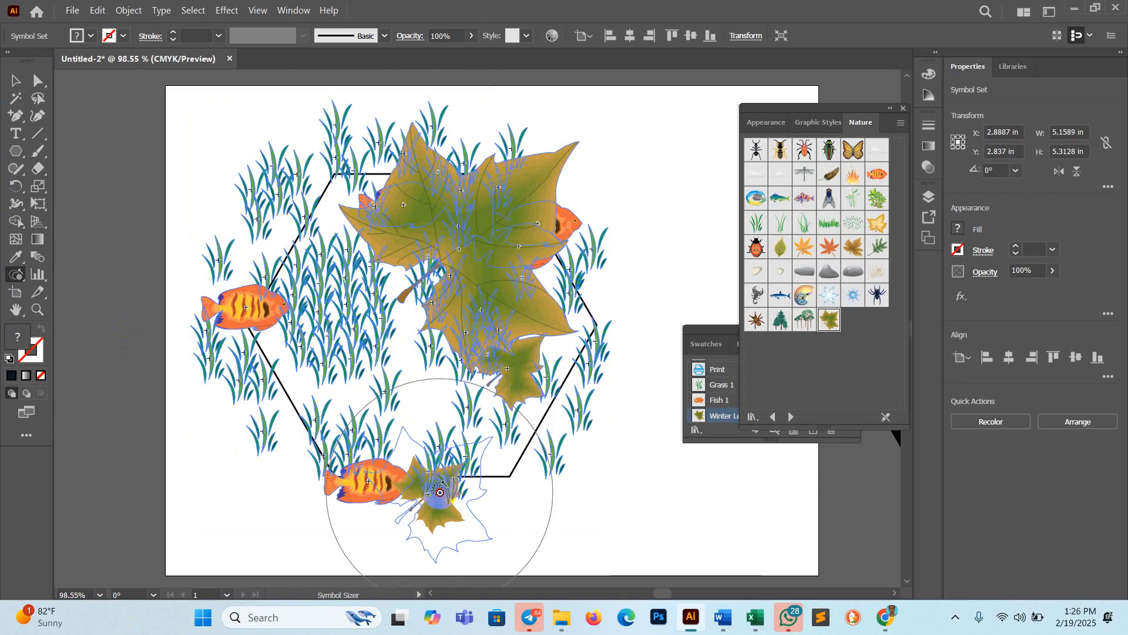
{"action": "left_click_drag", "start_coordinate": [323, 377], "coordinate": [249, 310]}
{"action": "left_click", "coordinate": [251, 313]}
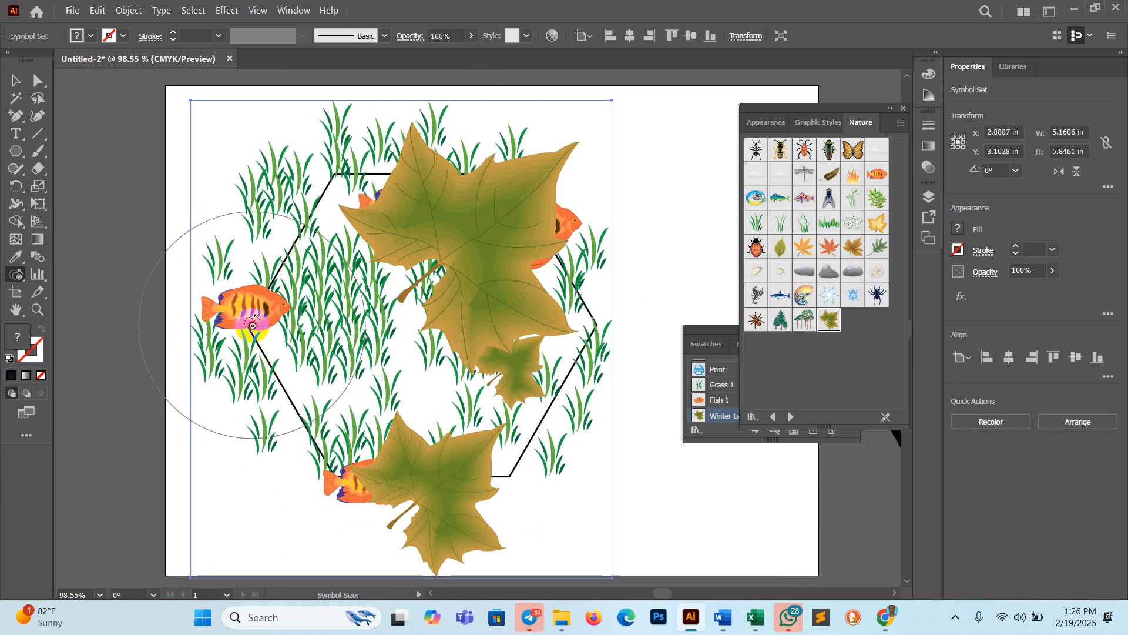
{"action": "left_click", "coordinate": [252, 313]}
- Enlarge the uppermost maple leaf with the Symbol Sizer until it extends past the artboard's upper edge
{"action": "left_click_drag", "start_coordinate": [470, 239], "coordinate": [471, 255]}
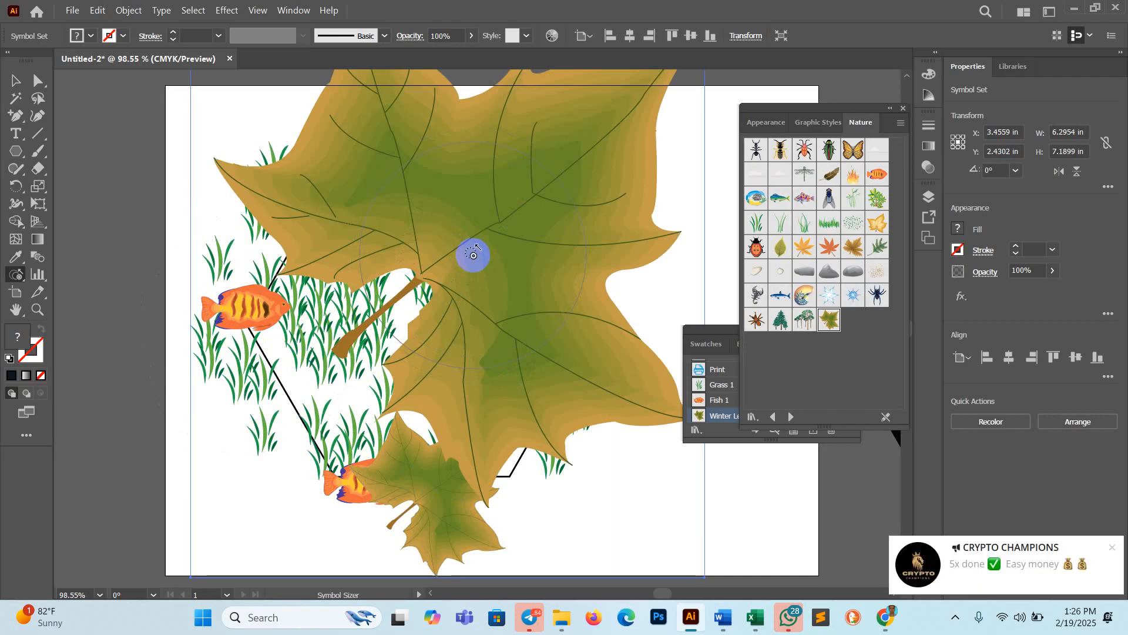
{"action": "left_click_drag", "start_coordinate": [486, 219], "coordinate": [490, 221]}
{"action": "left_click", "coordinate": [498, 265]}
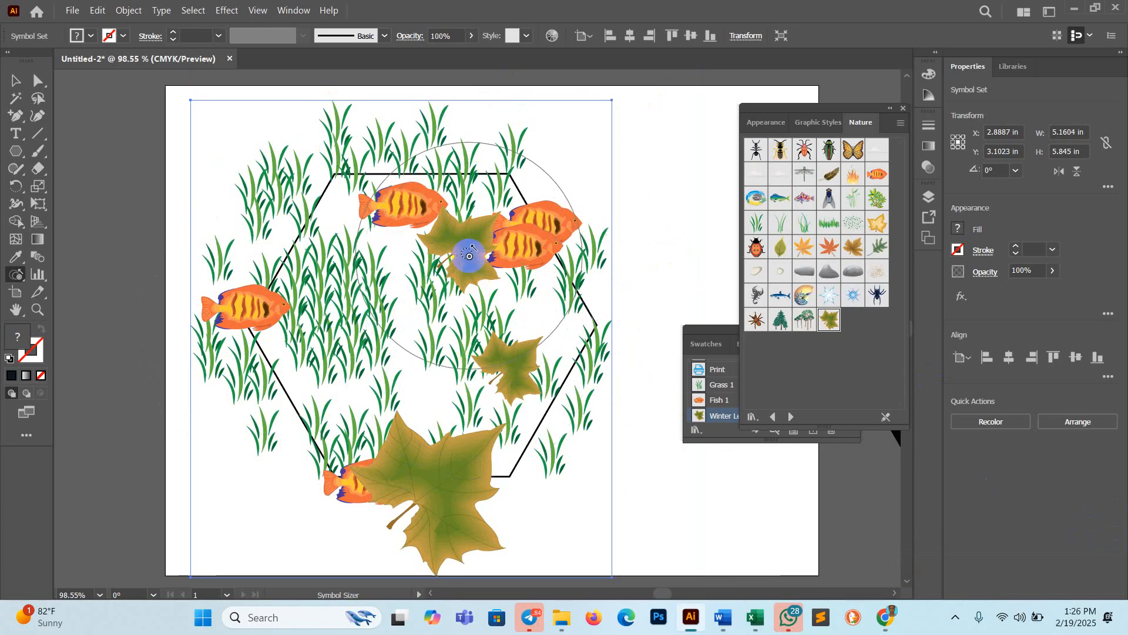
{"action": "left_click_drag", "start_coordinate": [469, 255], "coordinate": [476, 335]}
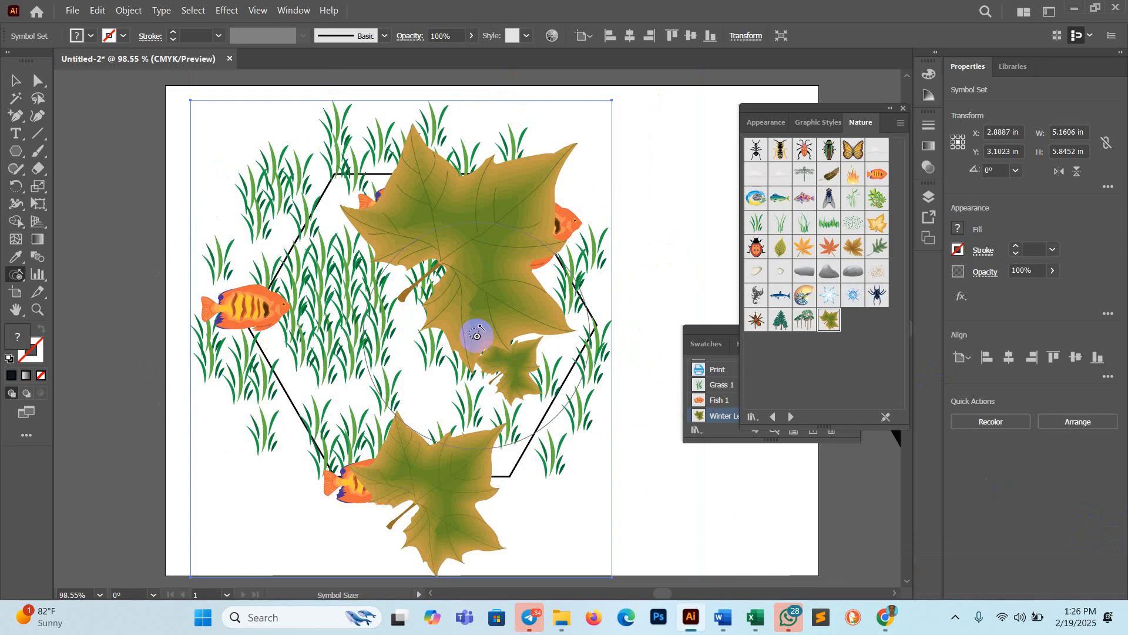
{"action": "mouse_move", "coordinate": [467, 283]}
{"action": "left_mouse_down"}
{"action": "mouse_move", "coordinate": [473, 253]}
{"action": "mouse_move", "coordinate": [477, 303]}
{"action": "left_mouse_up"}
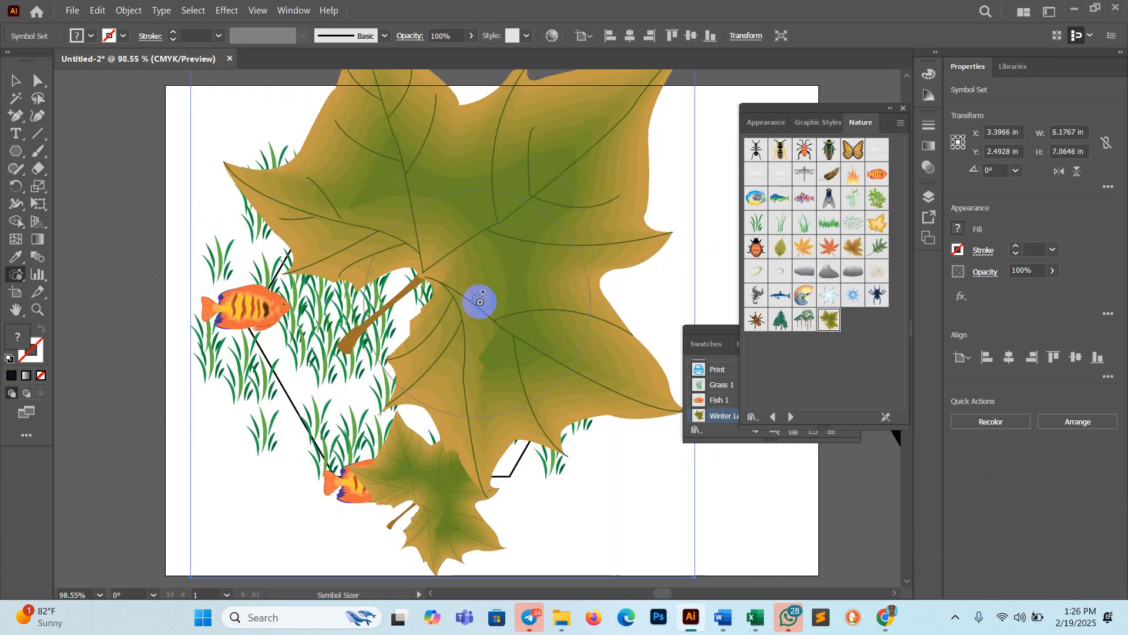
- Shrink the uppermost maple leaf in stages with the Symbol Sizer and enlarge it again
{"action": "left_click", "coordinate": [487, 269], "text": "alt"}
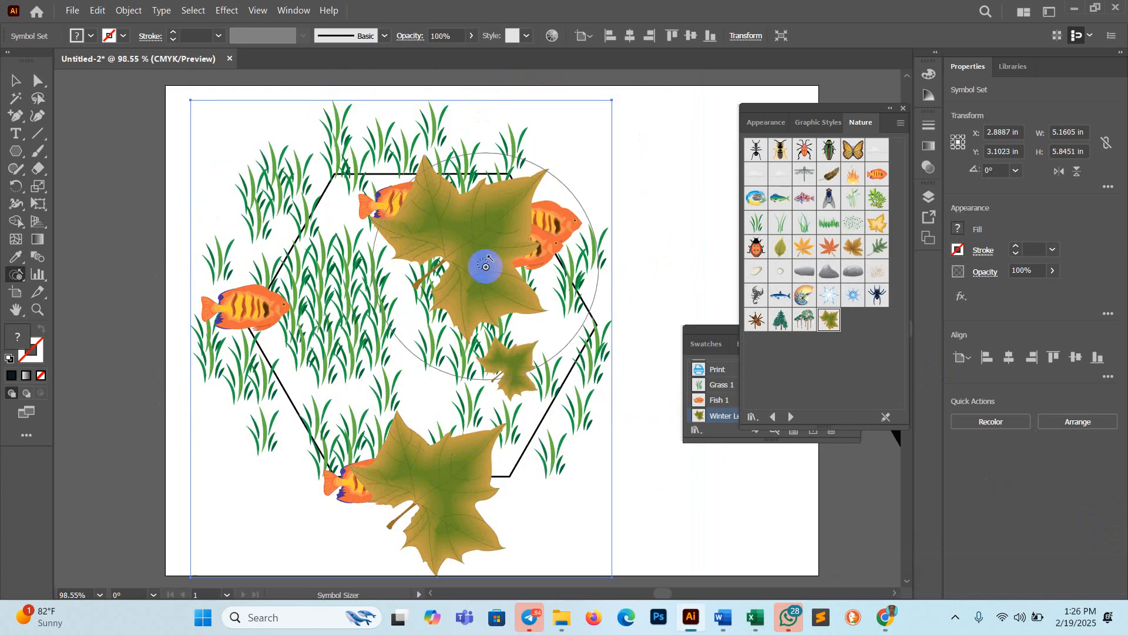
{"action": "left_click", "coordinate": [486, 266], "text": "alt"}
{"action": "left_click", "coordinate": [486, 266], "text": "alt"}
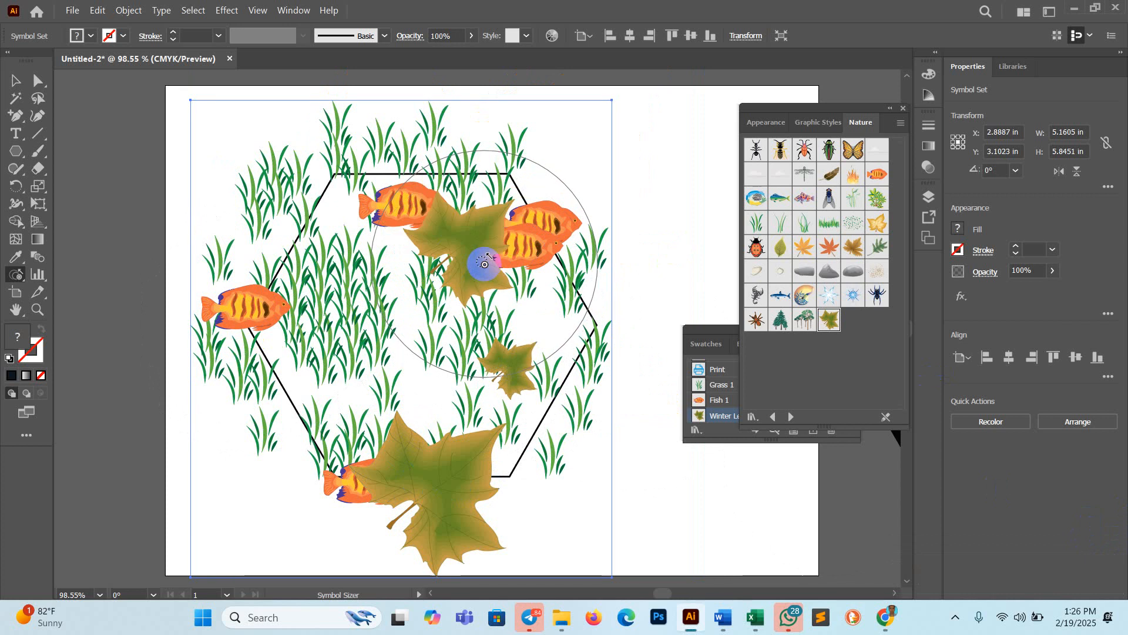
{"action": "left_click", "coordinate": [483, 265]}
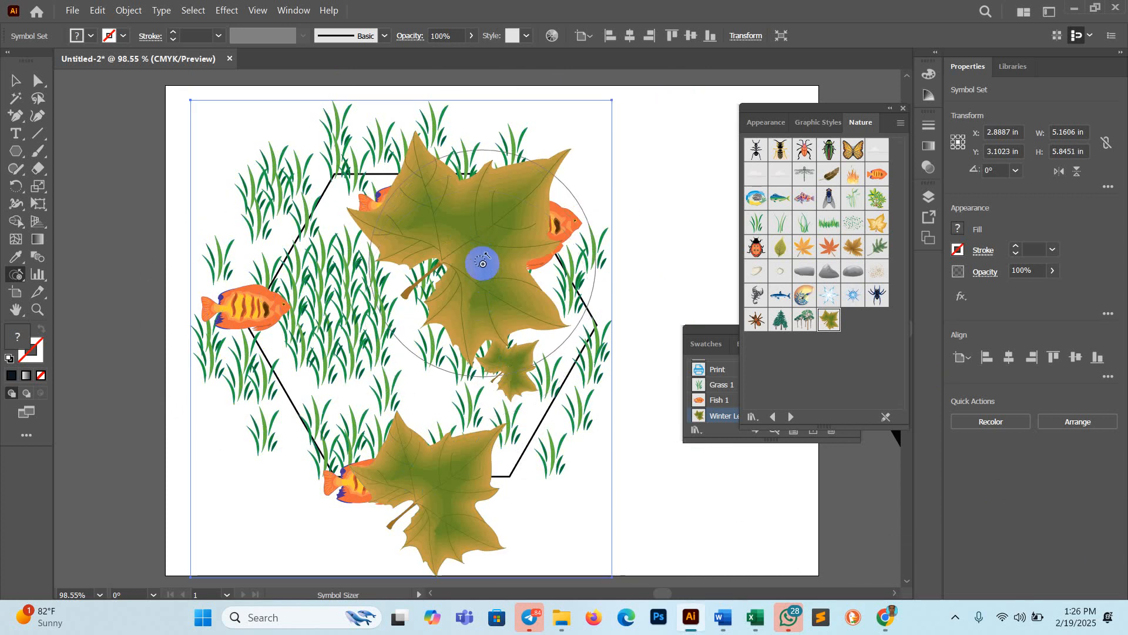
{"action": "left_click", "coordinate": [483, 263]}
- Shrink the uppermost maple leaf with the Symbol Sizer and enlarge the lowermost one, making the set about 5.16 by 6.37 in
{"action": "left_click", "coordinate": [491, 263], "text": "alt"}
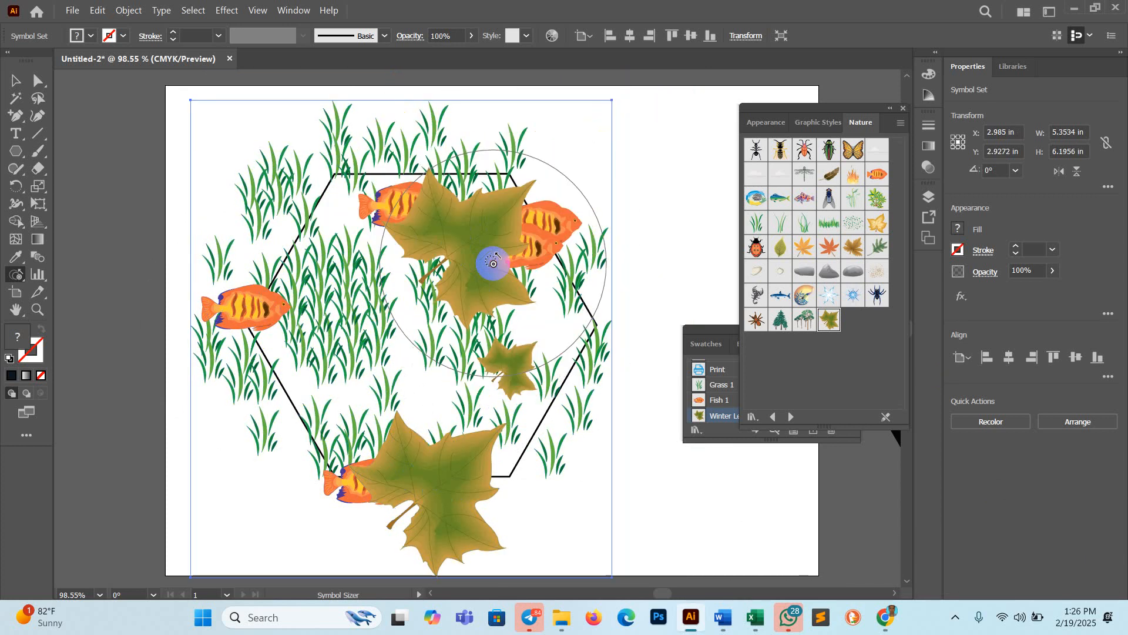
{"action": "left_click", "coordinate": [493, 263], "text": "alt"}
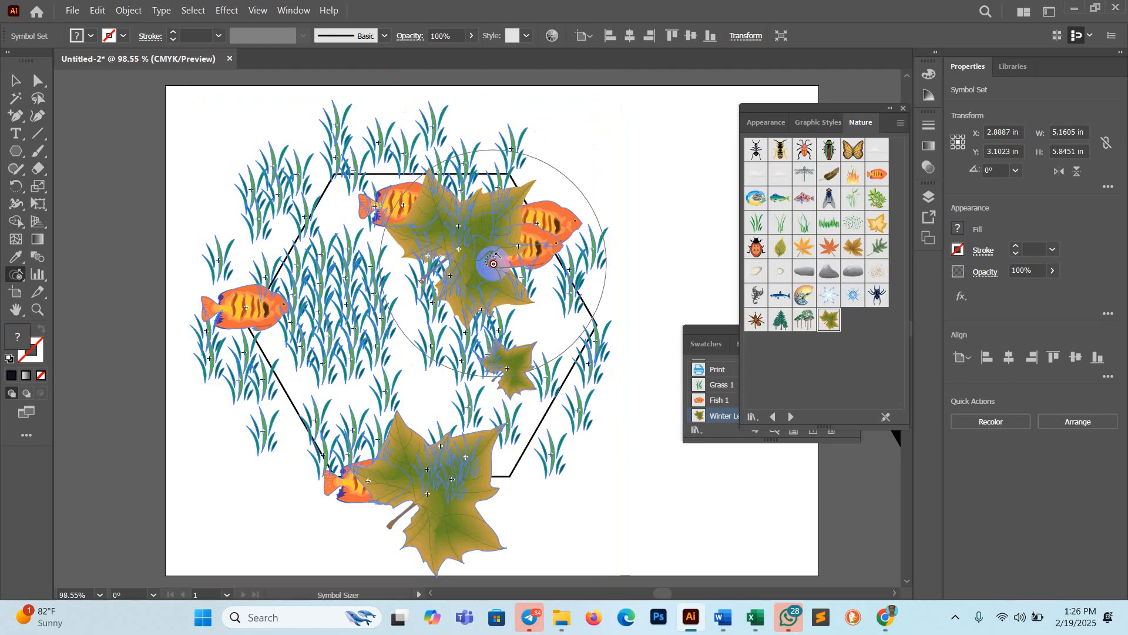
{"action": "left_click", "coordinate": [460, 475], "text": "alt"}
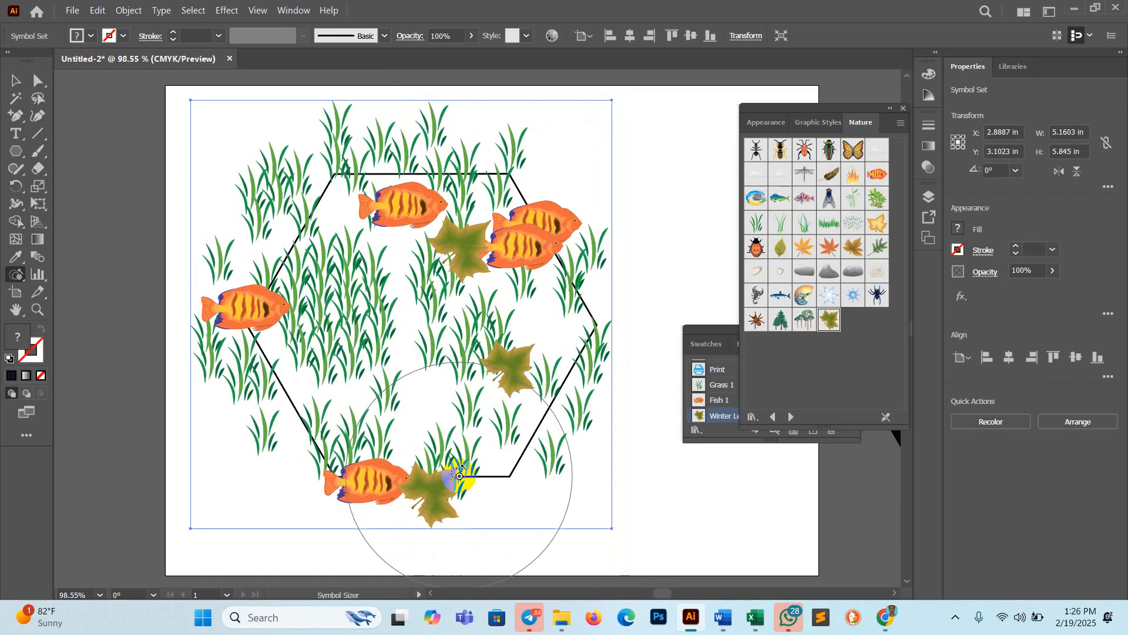
{"action": "left_click", "coordinate": [445, 498]}
{"action": "mouse_move", "coordinate": [444, 502]}
{"action": "left_mouse_down"}
{"action": "mouse_move", "coordinate": [449, 400]}
{"action": "mouse_move", "coordinate": [537, 506]}
{"action": "left_mouse_up"}
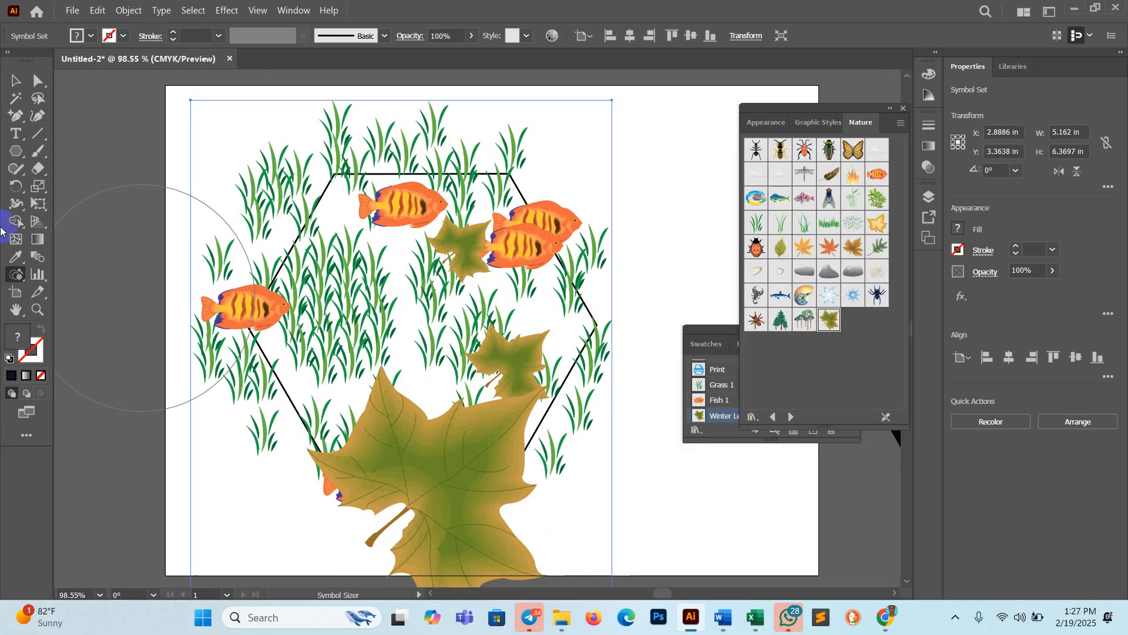
- Rotate the large lowermost maple leaf and the leaves above it with the Symbol Spinner, making the set about 5.16 by 6.90 in
{"action": "left_click", "coordinate": [16, 279]}
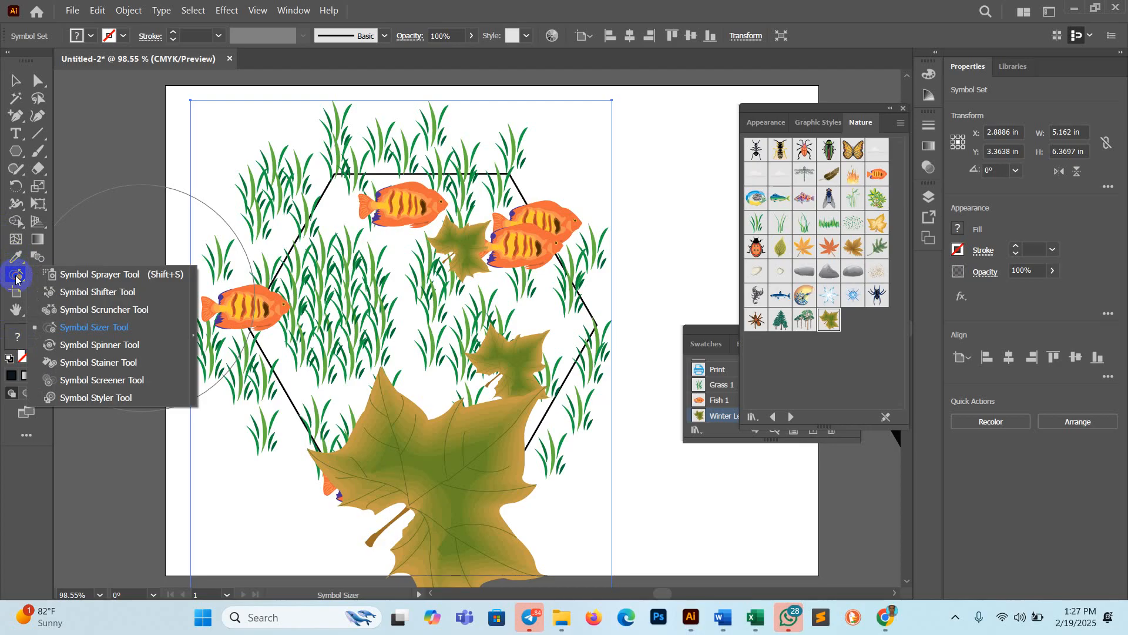
{"action": "left_click", "coordinate": [90, 347]}
{"action": "mouse_move", "coordinate": [416, 252]}
{"action": "left_mouse_down"}
{"action": "mouse_move", "coordinate": [461, 279]}
{"action": "mouse_move", "coordinate": [471, 250]}
{"action": "mouse_move", "coordinate": [478, 275]}
{"action": "mouse_move", "coordinate": [449, 325]}
{"action": "mouse_move", "coordinate": [481, 259]}
{"action": "mouse_move", "coordinate": [446, 255]}
{"action": "mouse_move", "coordinate": [434, 226]}
{"action": "mouse_move", "coordinate": [434, 299]}
{"action": "mouse_move", "coordinate": [485, 388]}
{"action": "mouse_move", "coordinate": [377, 336]}
{"action": "mouse_move", "coordinate": [358, 342]}
{"action": "mouse_move", "coordinate": [412, 345]}
{"action": "mouse_move", "coordinate": [378, 380]}
{"action": "left_mouse_up"}
{"action": "mouse_move", "coordinate": [473, 463]}
{"action": "left_mouse_down"}
{"action": "mouse_move", "coordinate": [441, 390]}
{"action": "mouse_move", "coordinate": [371, 410]}
{"action": "mouse_move", "coordinate": [328, 470]}
{"action": "left_mouse_up"}
{"action": "mouse_move", "coordinate": [458, 428]}
{"action": "left_mouse_down"}
{"action": "mouse_move", "coordinate": [401, 398]}
{"action": "mouse_move", "coordinate": [335, 444]}
{"action": "left_mouse_up"}
{"action": "mouse_move", "coordinate": [424, 409]}
{"action": "left_mouse_down"}
{"action": "mouse_move", "coordinate": [318, 425]}
{"action": "mouse_move", "coordinate": [311, 440]}
{"action": "mouse_move", "coordinate": [386, 397]}
{"action": "mouse_move", "coordinate": [341, 451]}
{"action": "left_mouse_up"}
{"action": "mouse_move", "coordinate": [430, 388]}
{"action": "left_mouse_down"}
{"action": "mouse_move", "coordinate": [512, 416]}
{"action": "mouse_move", "coordinate": [436, 395]}
{"action": "mouse_move", "coordinate": [502, 444]}
{"action": "mouse_move", "coordinate": [439, 431]}
{"action": "mouse_move", "coordinate": [432, 352]}
{"action": "left_mouse_up"}
{"action": "left_click_drag", "start_coordinate": [428, 417], "coordinate": [415, 347]}
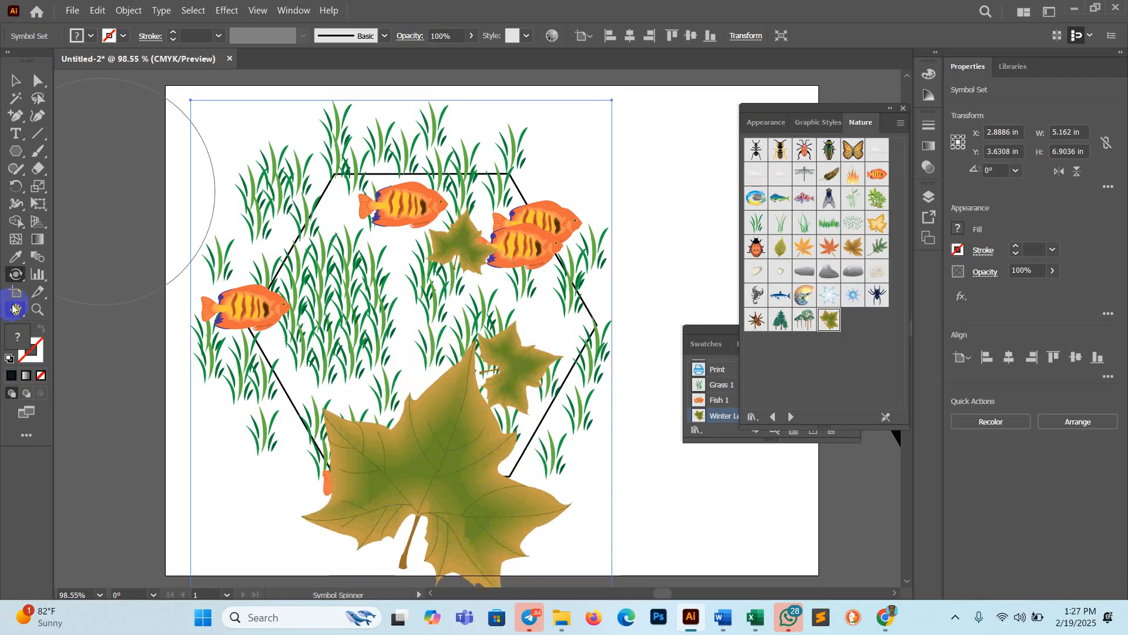
- Try to stain the large maple leaf with the Symbol Stainer
{"action": "left_click", "coordinate": [19, 278]}
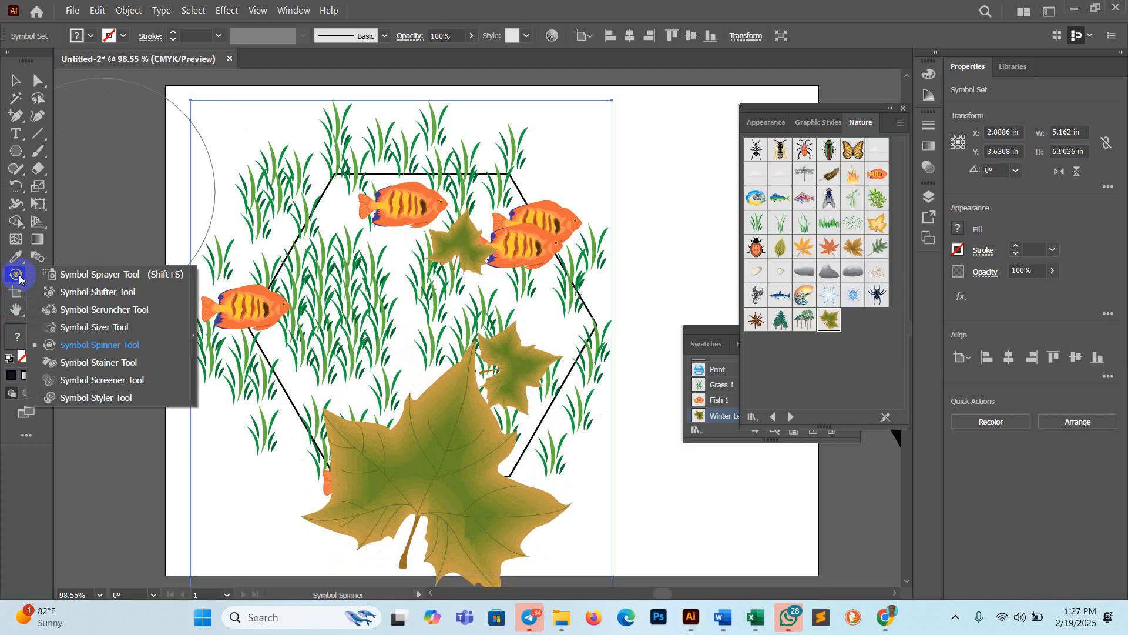
{"action": "left_click", "coordinate": [97, 364]}
{"action": "left_click", "coordinate": [397, 456]}
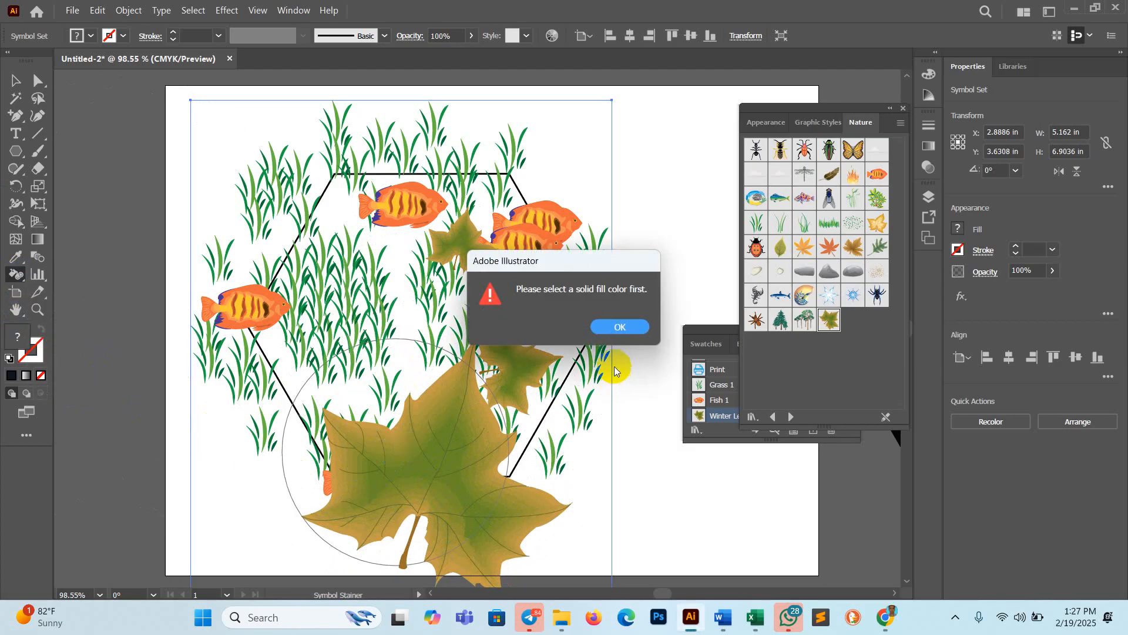
{"action": "left_click", "coordinate": [613, 327]}
{"action": "left_click", "coordinate": [436, 441]}
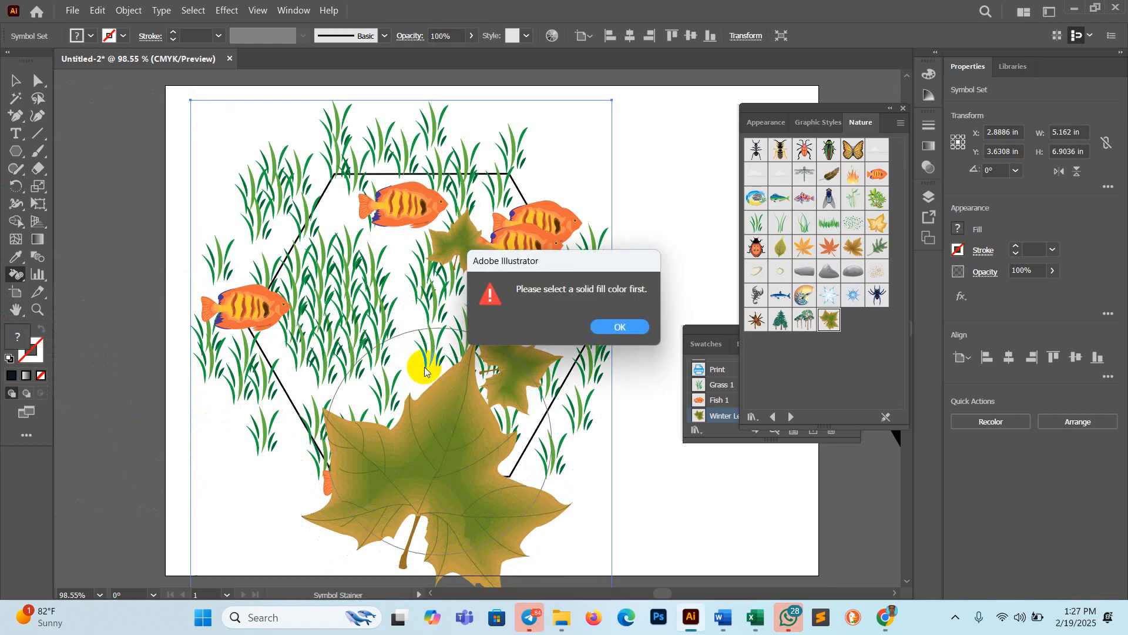
{"action": "left_click", "coordinate": [634, 328]}
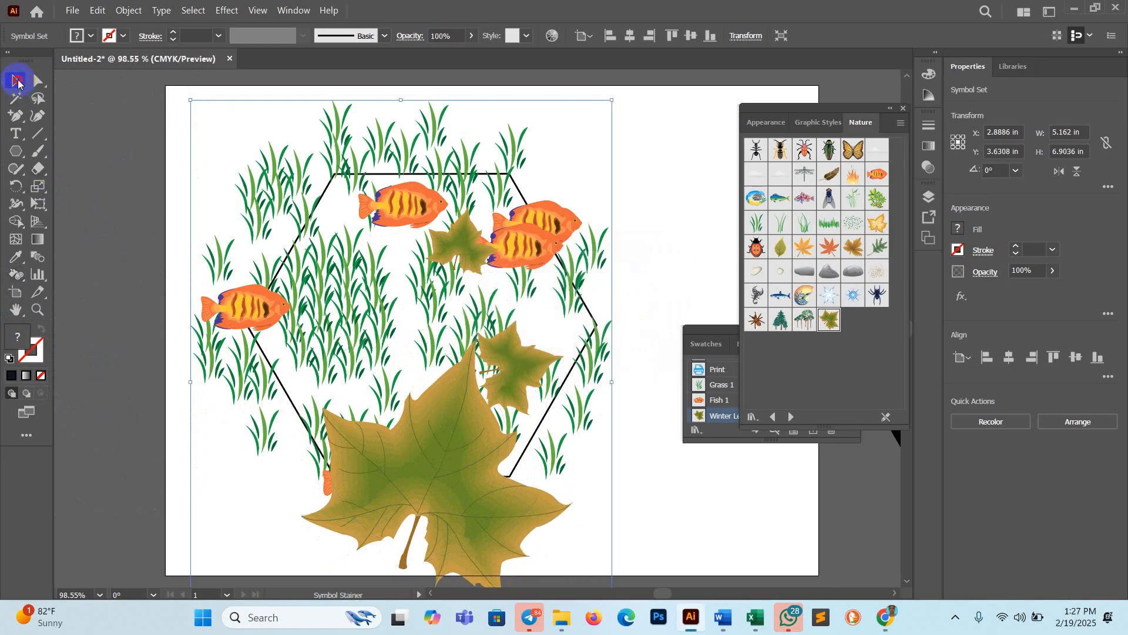
- Try to stain the combined selection of hexagon and symbol set with the Symbol Stainer
{"action": "left_click_drag", "start_coordinate": [199, 174], "coordinate": [573, 496]}
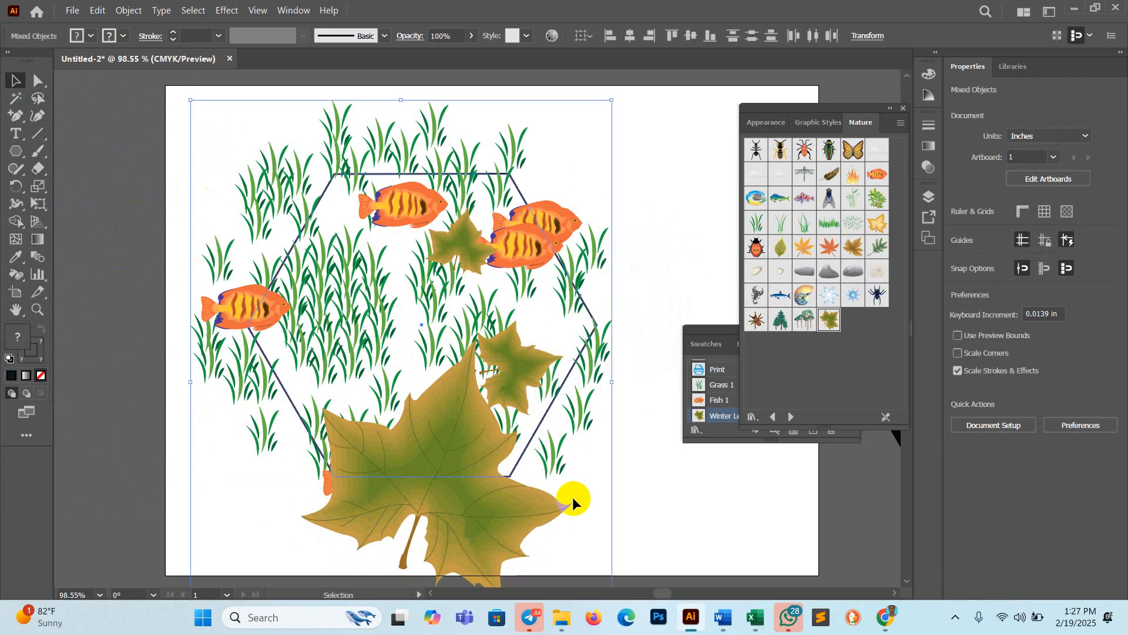
{"action": "left_click", "coordinate": [21, 276]}
{"action": "left_click_drag", "start_coordinate": [17, 272], "coordinate": [118, 360]}
{"action": "left_click", "coordinate": [385, 362]}
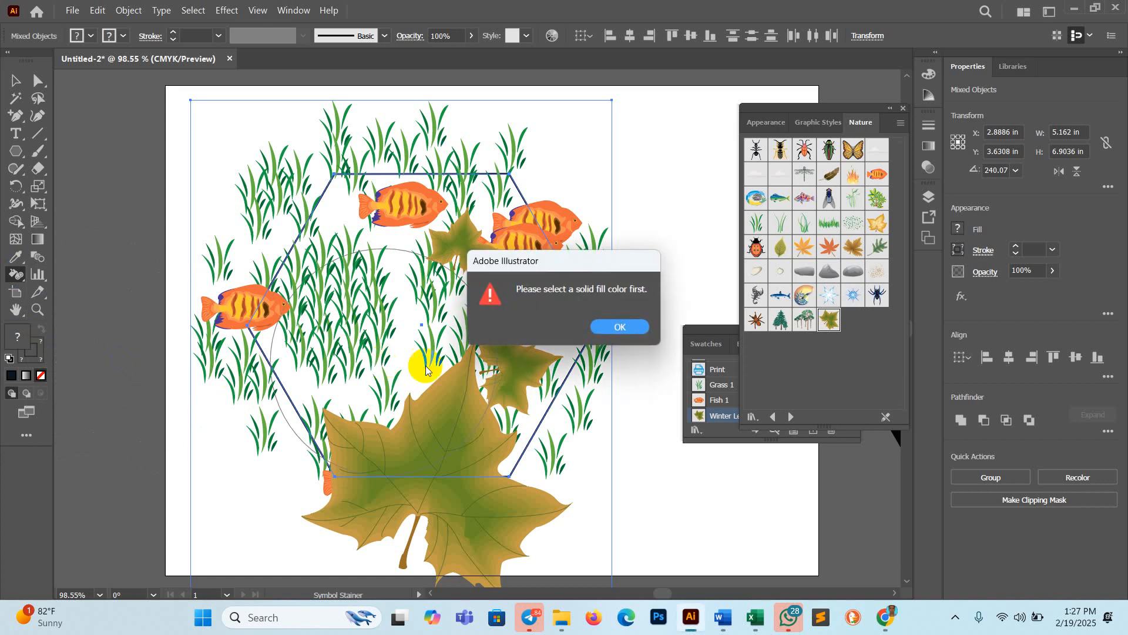
{"action": "left_click", "coordinate": [619, 328]}
{"action": "left_click", "coordinate": [331, 280]}
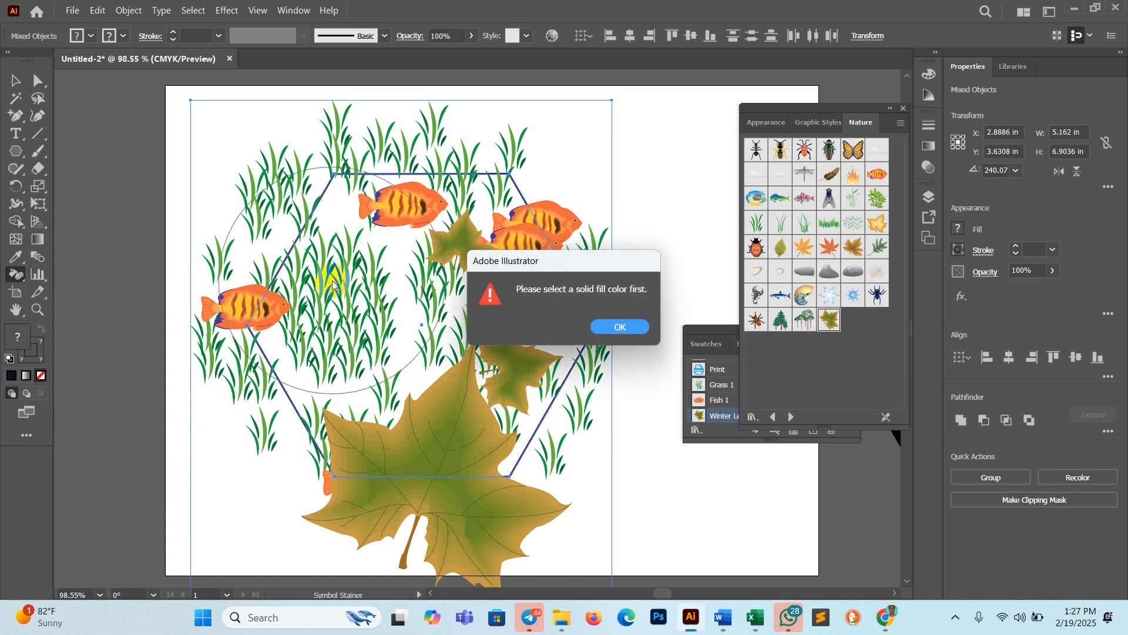
{"action": "left_click", "coordinate": [631, 328]}
- Pick a medium blue fill colour for the selected hexagon and symbol set
{"action": "double_click", "coordinate": [19, 337]}
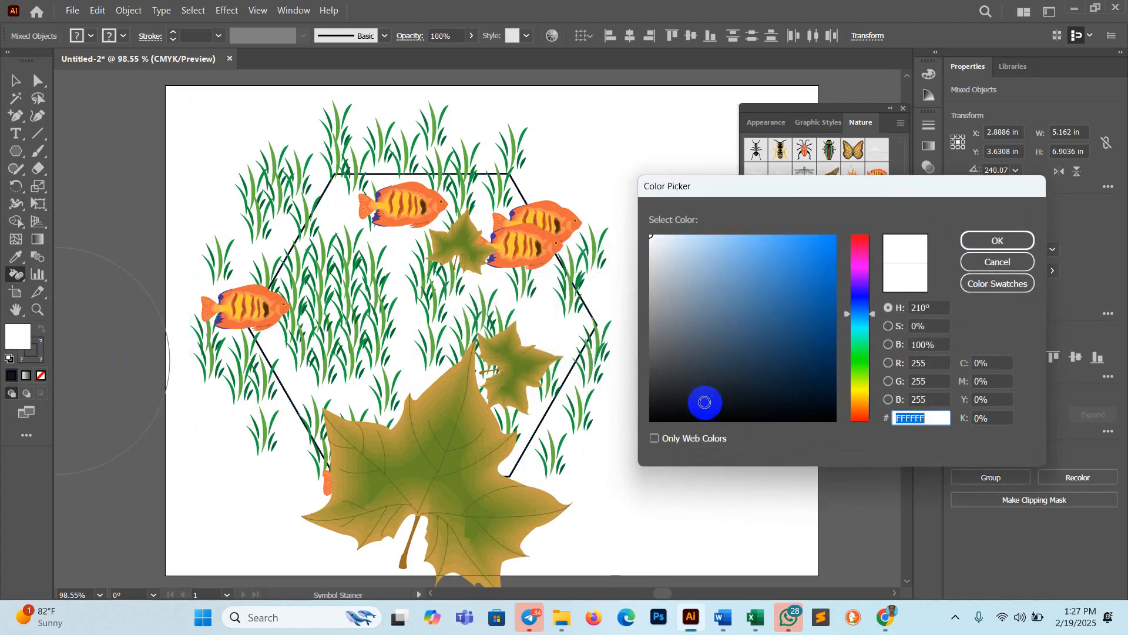
{"action": "left_click_drag", "start_coordinate": [798, 291], "coordinate": [834, 268]}
{"action": "left_click", "coordinate": [993, 240]}
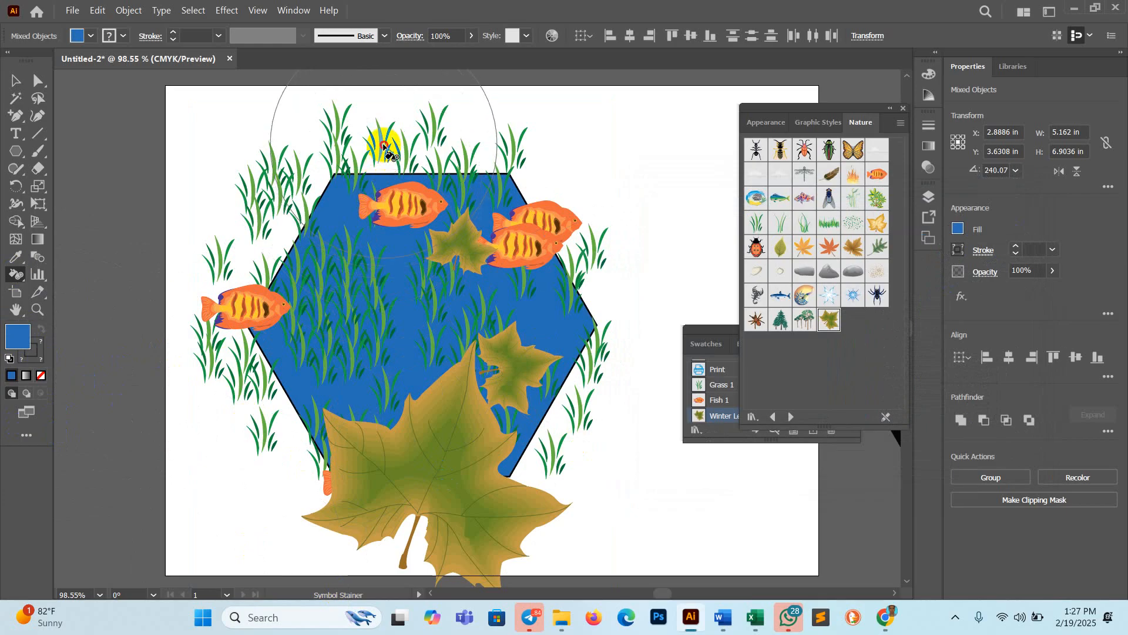
- Try the Symbol Stainer on the grass above the hexagon and undo the last changes, including the hexagon's blue fill
{"action": "left_click", "coordinate": [368, 162]}
{"action": "key", "text": "ctrl+z"}
{"action": "key", "text": "ctrl+z"}
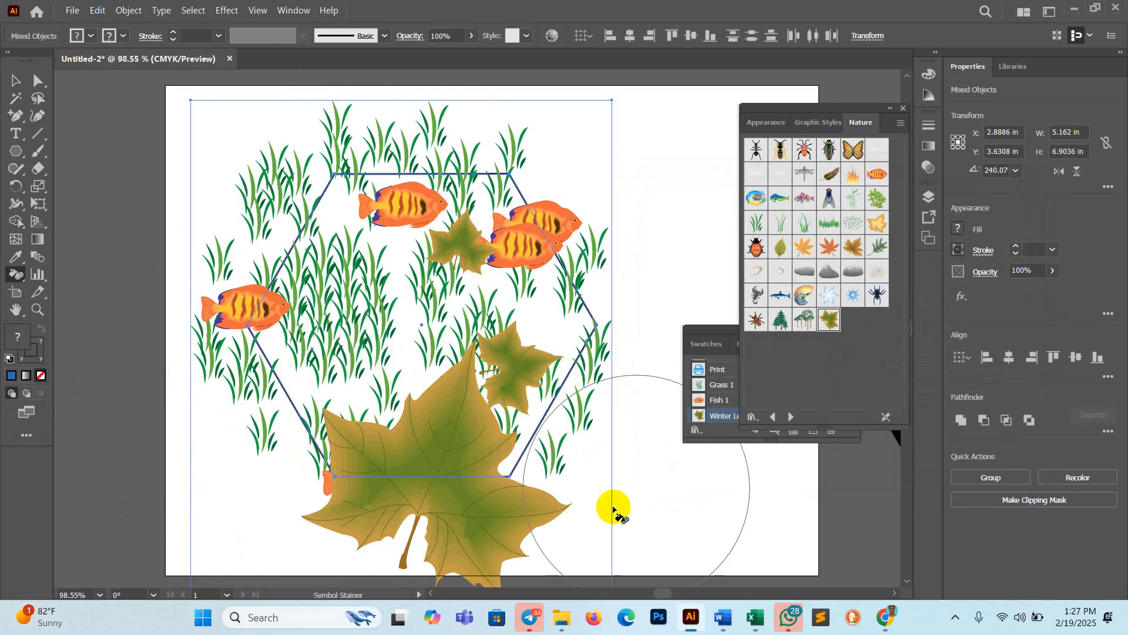
- Bring up the Swatches and close the floating group they share with Brushes and Symbols
{"action": "left_click", "coordinate": [293, 10]}
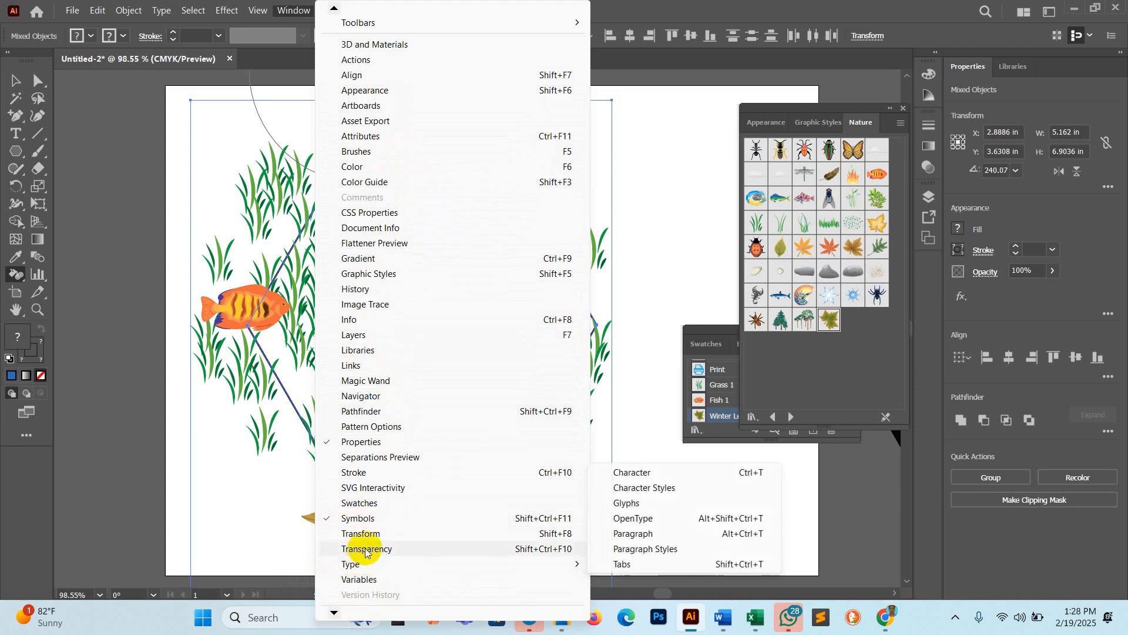
{"action": "left_click", "coordinate": [369, 502]}
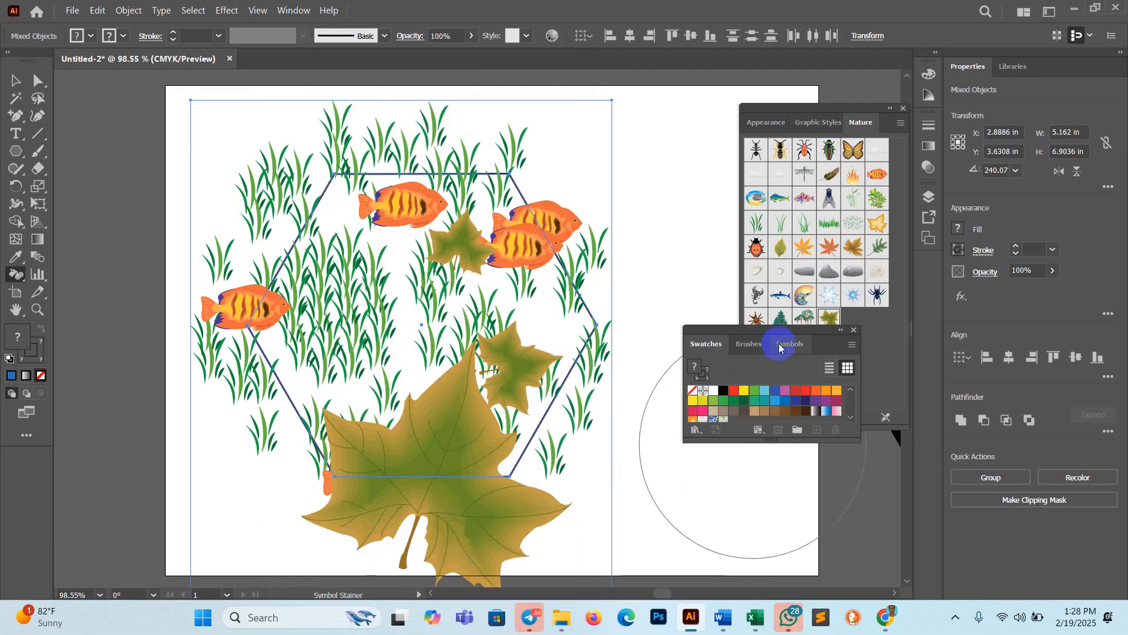
{"action": "left_click", "coordinate": [853, 327]}
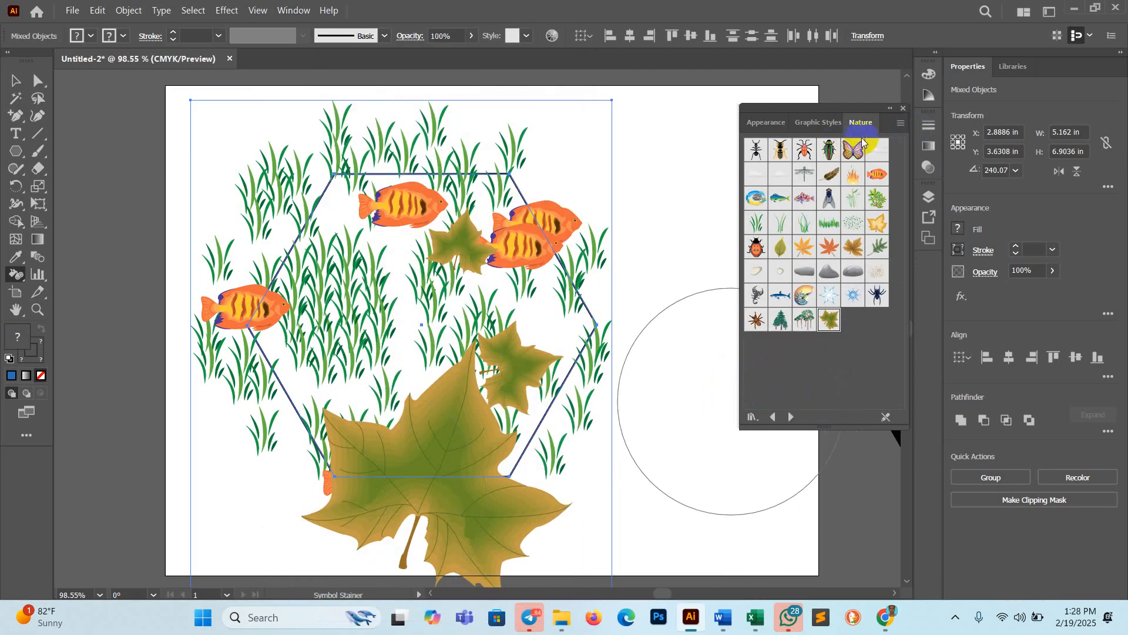
{"action": "left_click", "coordinate": [814, 122]}
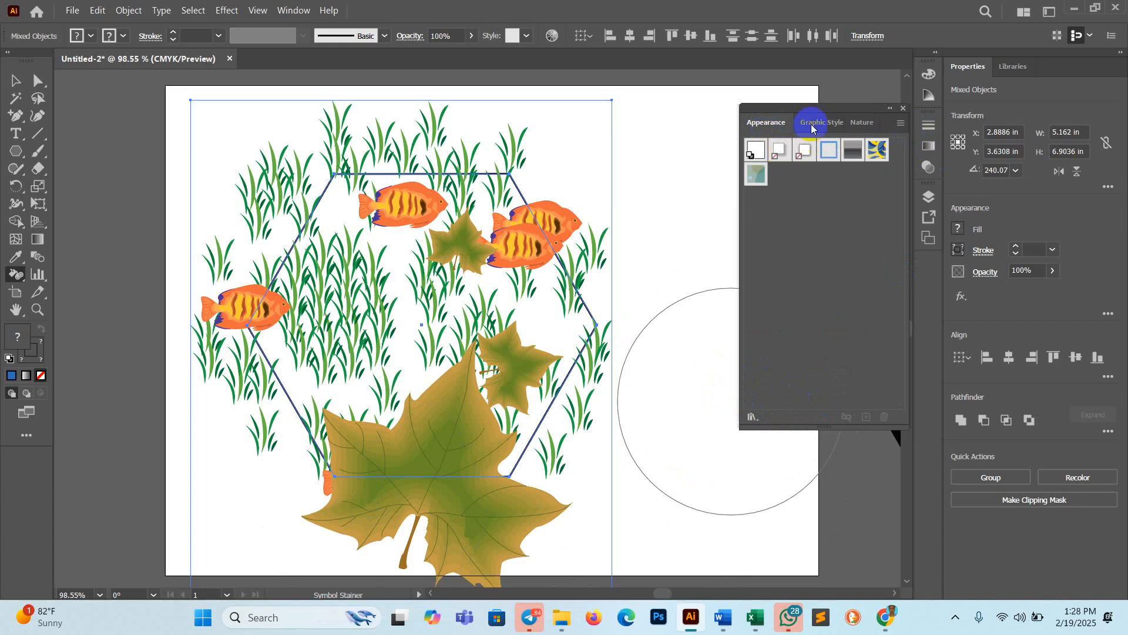
{"action": "left_click", "coordinate": [863, 123]}
{"action": "left_click", "coordinate": [902, 125]}
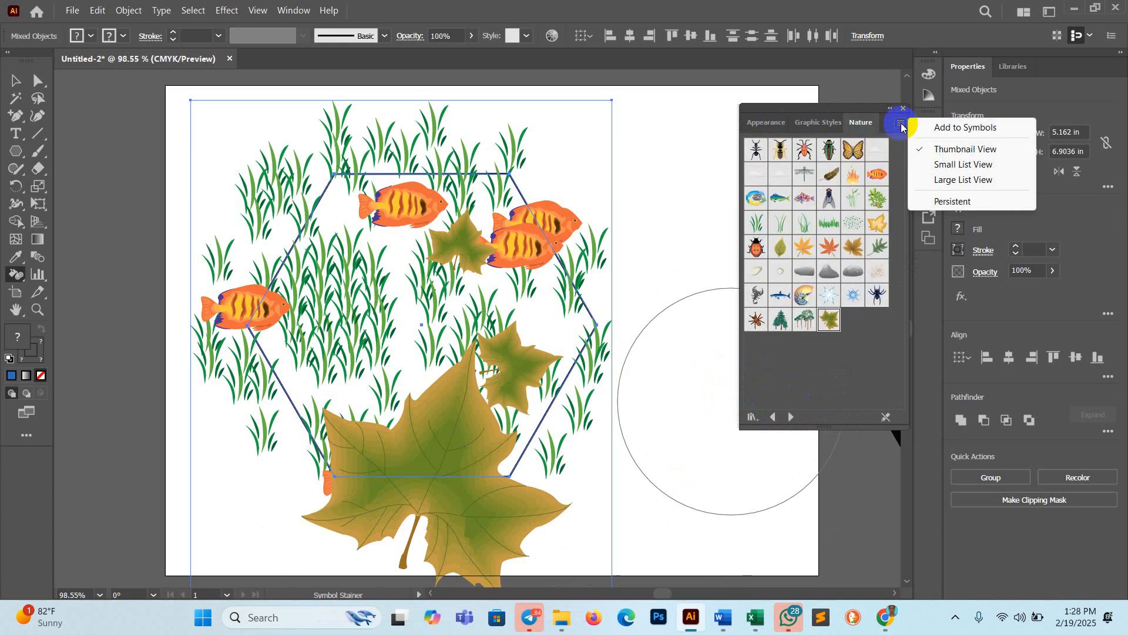
{"action": "left_click", "coordinate": [902, 126]}
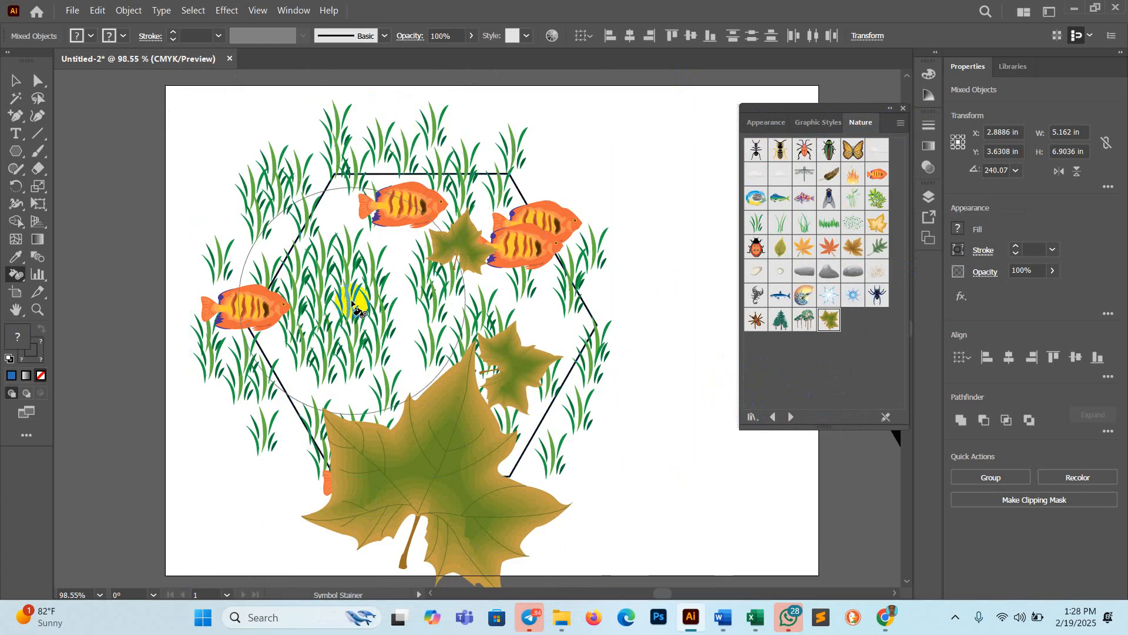
- Select only the symbol set and apply the teal graphic style to the uppermost maple leaf with the Symbol Styler
{"action": "left_click", "coordinate": [328, 395]}
{"action": "left_click", "coordinate": [294, 13]}
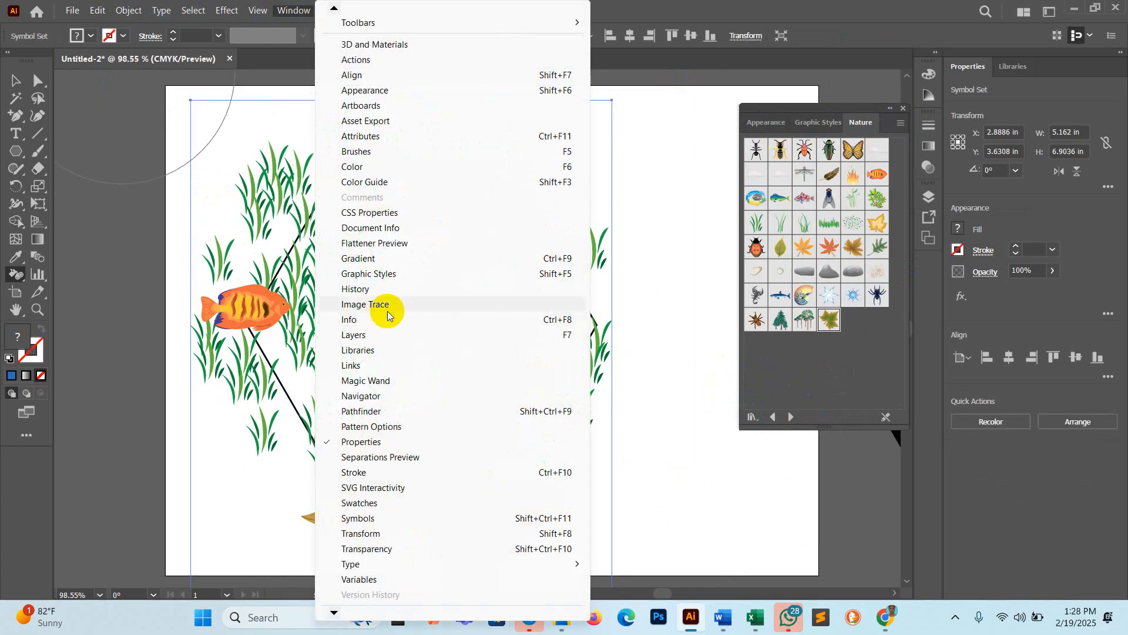
{"action": "left_click", "coordinate": [369, 274]}
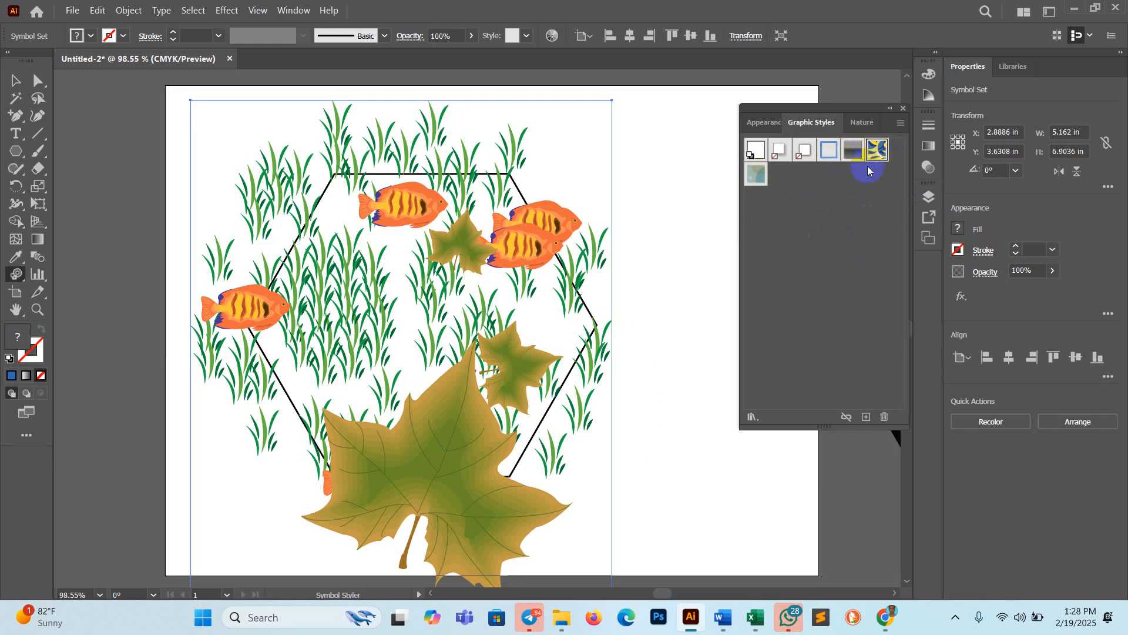
{"action": "left_click", "coordinate": [760, 182]}
{"action": "mouse_move", "coordinate": [389, 318]}
{"action": "left_mouse_down"}
{"action": "mouse_move", "coordinate": [353, 305]}
{"action": "mouse_move", "coordinate": [333, 314]}
{"action": "mouse_move", "coordinate": [349, 283]}
{"action": "left_mouse_up"}
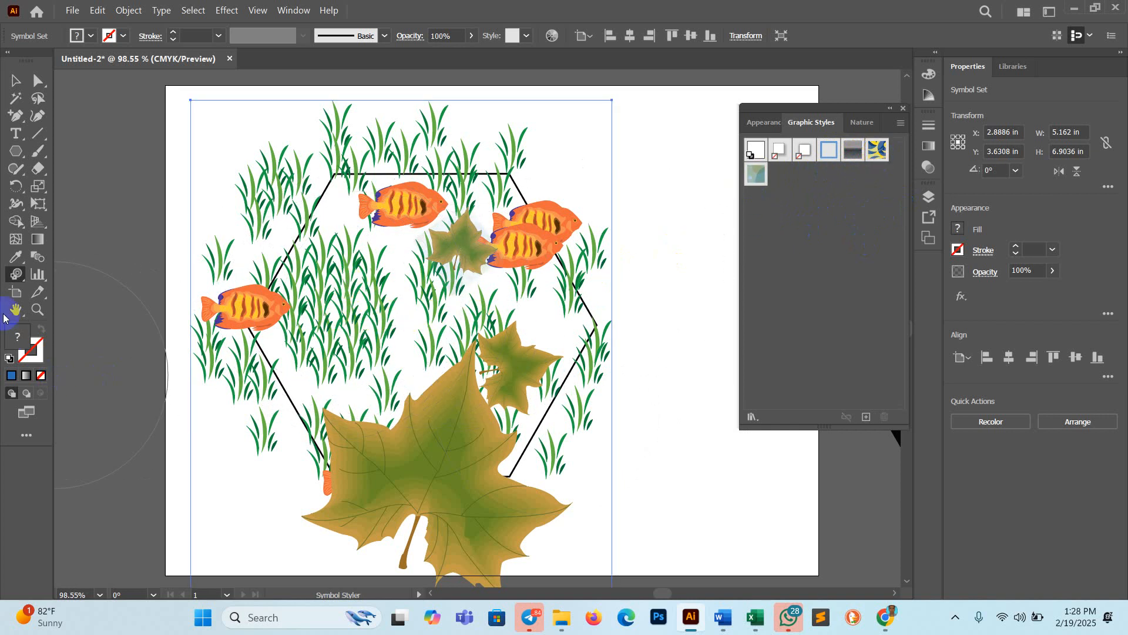
- Try to apply the blue-and-yellow patterned graphic style to the dense grass with the Symbol Styler
{"action": "left_click", "coordinate": [16, 274]}
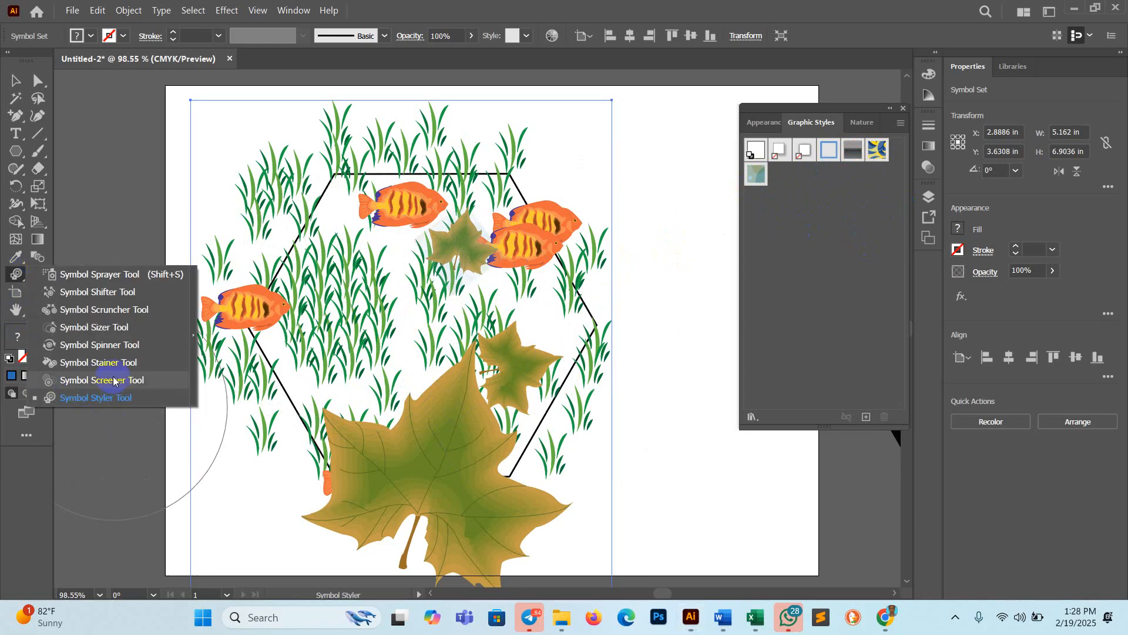
{"action": "left_click", "coordinate": [102, 345]}
{"action": "left_click", "coordinate": [877, 149]}
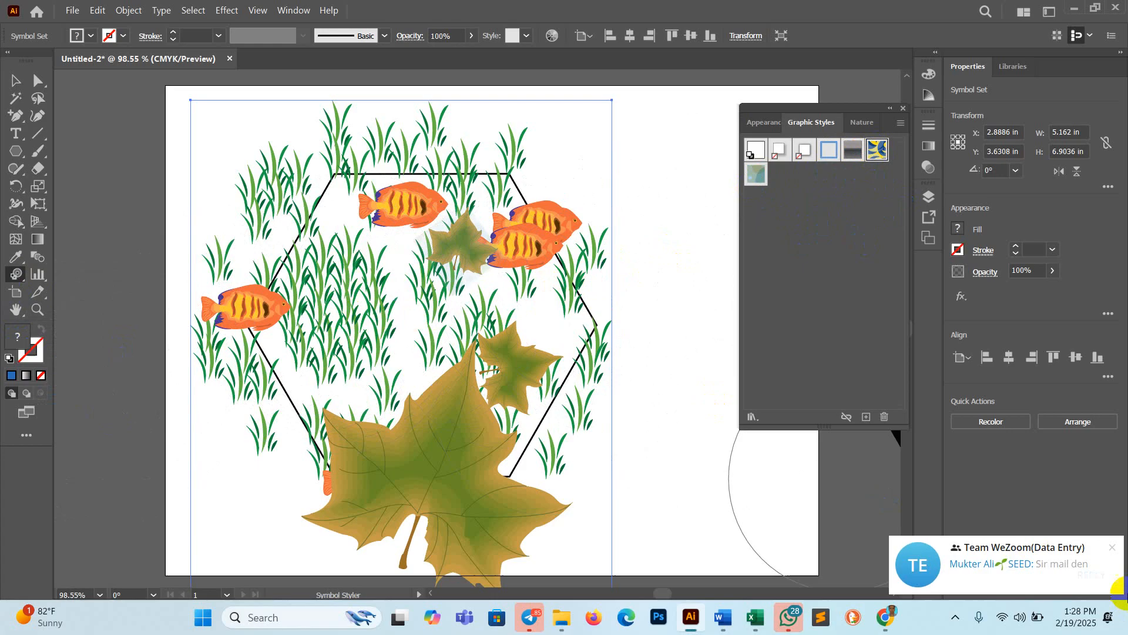
{"action": "left_click", "coordinate": [1113, 548]}
{"action": "left_click", "coordinate": [337, 311]}
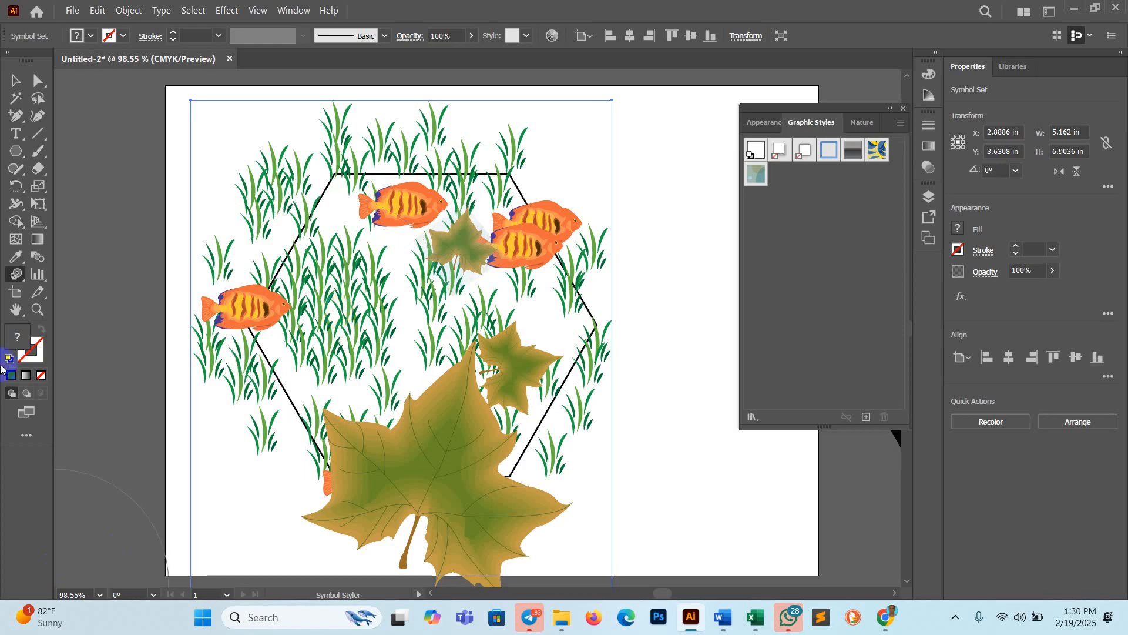
- Stain the three maple leaves blue with the Symbol Stainer
{"action": "left_click", "coordinate": [15, 278]}
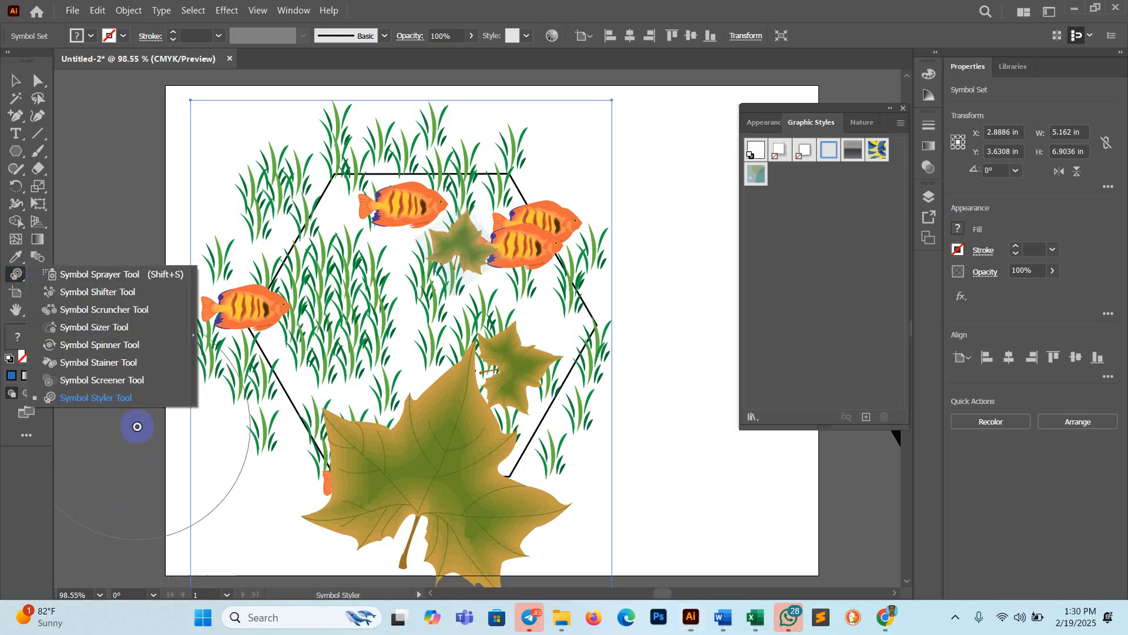
{"action": "left_click", "coordinate": [98, 362]}
{"action": "mouse_move", "coordinate": [363, 335]}
{"action": "left_mouse_down"}
{"action": "mouse_move", "coordinate": [339, 291]}
{"action": "mouse_move", "coordinate": [433, 303]}
{"action": "mouse_move", "coordinate": [433, 313]}
{"action": "mouse_move", "coordinate": [407, 302]}
{"action": "mouse_move", "coordinate": [439, 298]}
{"action": "mouse_move", "coordinate": [417, 306]}
{"action": "mouse_move", "coordinate": [463, 249]}
{"action": "mouse_move", "coordinate": [473, 273]}
{"action": "mouse_move", "coordinate": [442, 392]}
{"action": "mouse_move", "coordinate": [446, 435]}
{"action": "mouse_move", "coordinate": [437, 435]}
{"action": "mouse_move", "coordinate": [462, 450]}
{"action": "mouse_move", "coordinate": [494, 392]}
{"action": "mouse_move", "coordinate": [426, 436]}
{"action": "mouse_move", "coordinate": [487, 444]}
{"action": "mouse_move", "coordinate": [421, 449]}
{"action": "mouse_move", "coordinate": [453, 440]}
{"action": "mouse_move", "coordinate": [460, 463]}
{"action": "left_mouse_up"}
{"action": "left_click", "coordinate": [462, 464]}
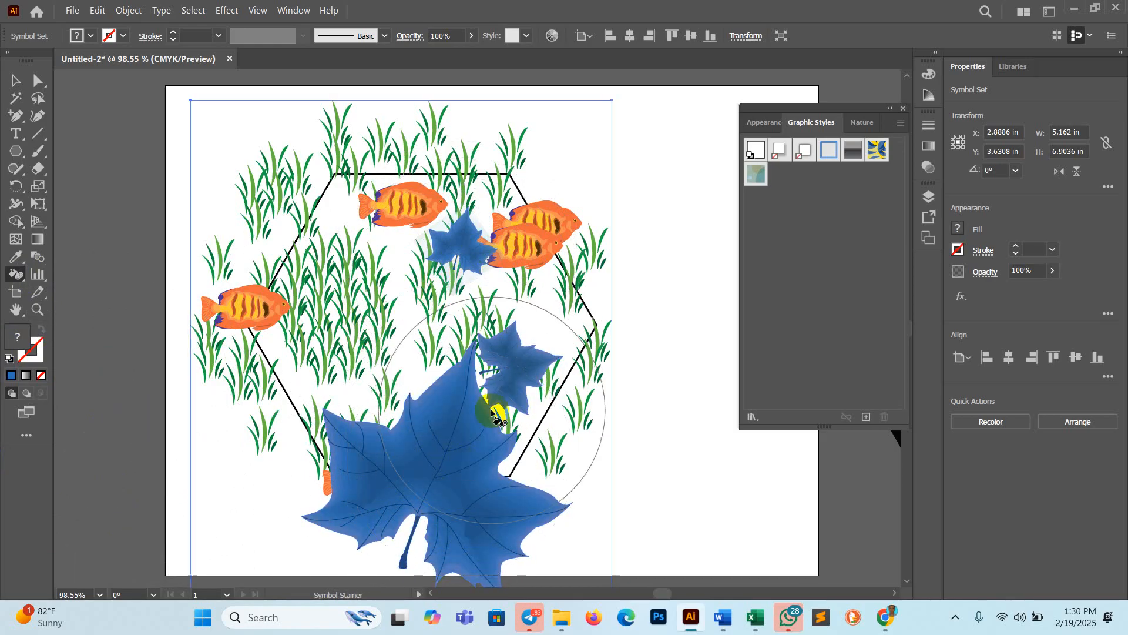
- Try to stain the orange fish with the Symbol Stainer and go over the blue maple leaves again
{"action": "left_click", "coordinate": [525, 242]}
{"action": "left_click", "coordinate": [523, 242]}
{"action": "left_click", "coordinate": [256, 298]}
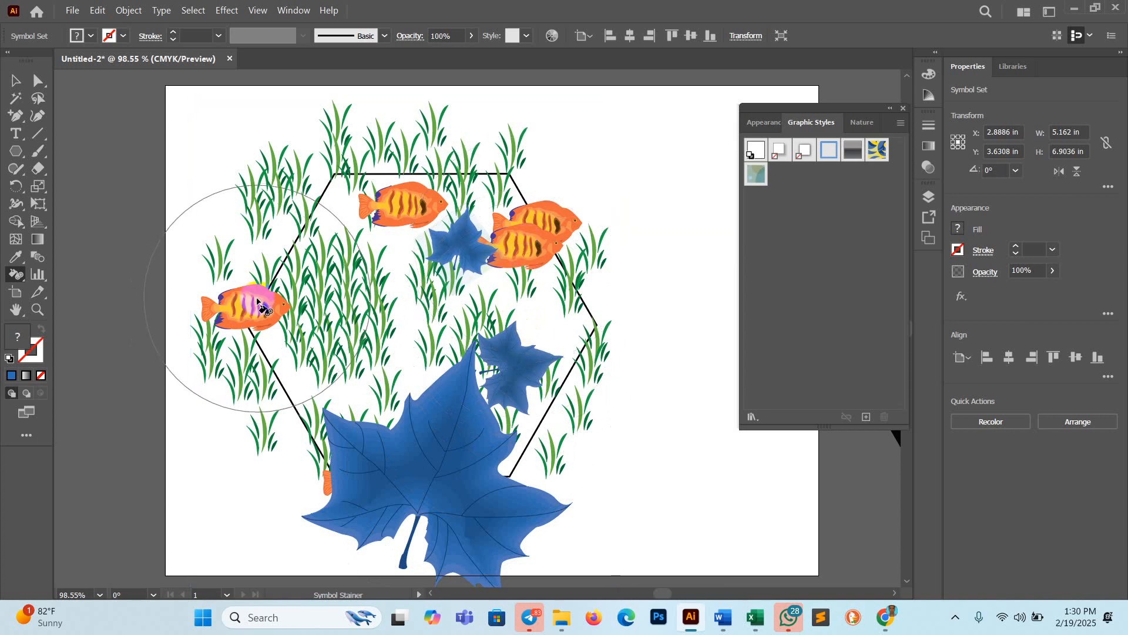
{"action": "left_click", "coordinate": [248, 299]}
{"action": "left_click", "coordinate": [537, 336]}
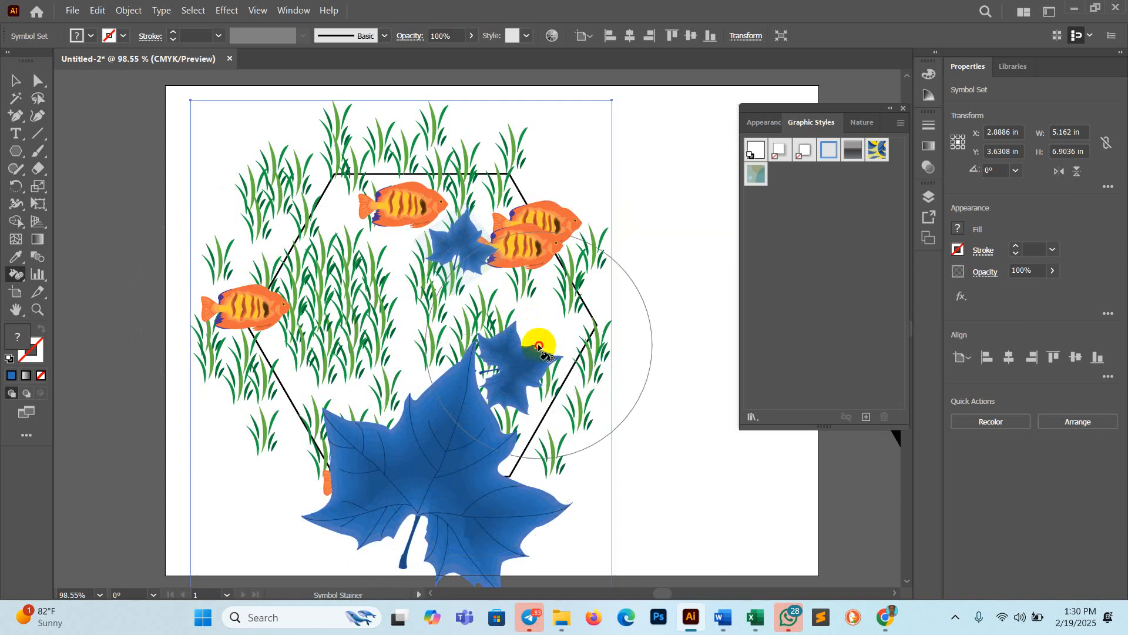
{"action": "left_click", "coordinate": [403, 382]}
- Apply the blue-and-yellow pattern style to the large maple leaf and the grey gradient style to the uppermost leaf with the Symbol Styler
{"action": "left_click", "coordinate": [756, 174]}
{"action": "left_click", "coordinate": [878, 151]}
{"action": "left_click", "coordinate": [494, 403]}
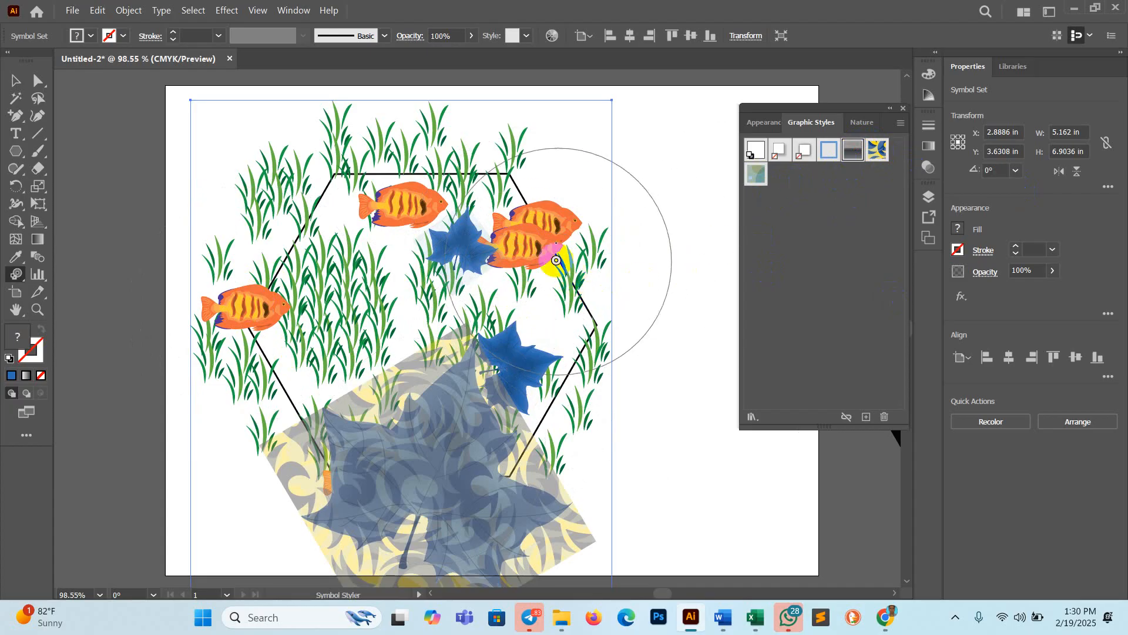
{"action": "left_click", "coordinate": [460, 246]}
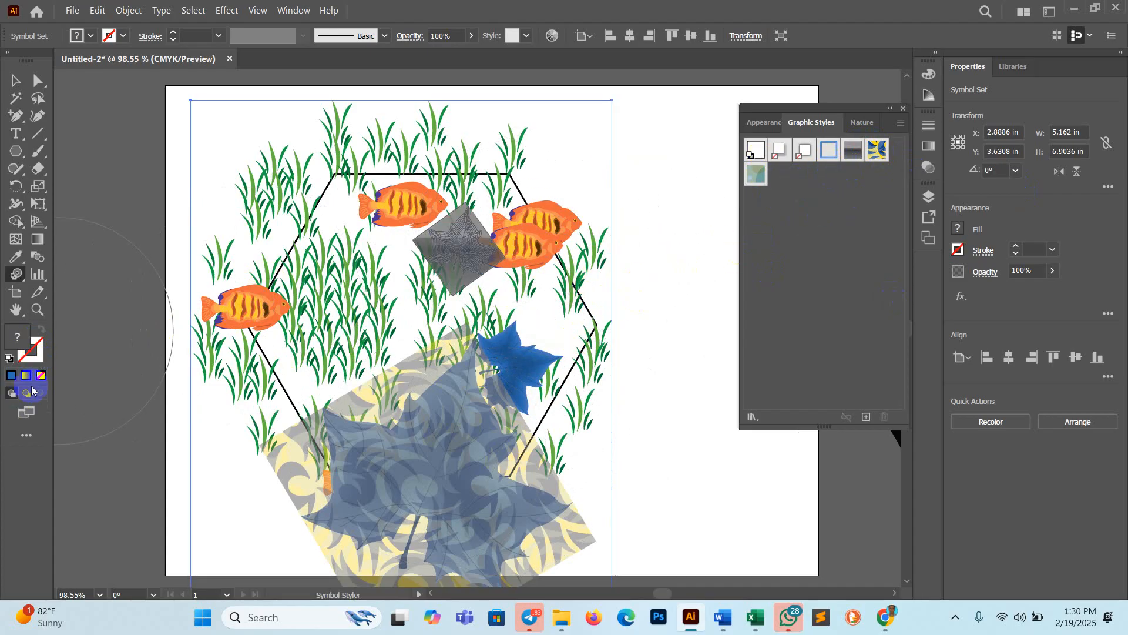
- Make the middle and uppermost maple leaves more transparent with the Symbol Screener
{"action": "left_click", "coordinate": [19, 274]}
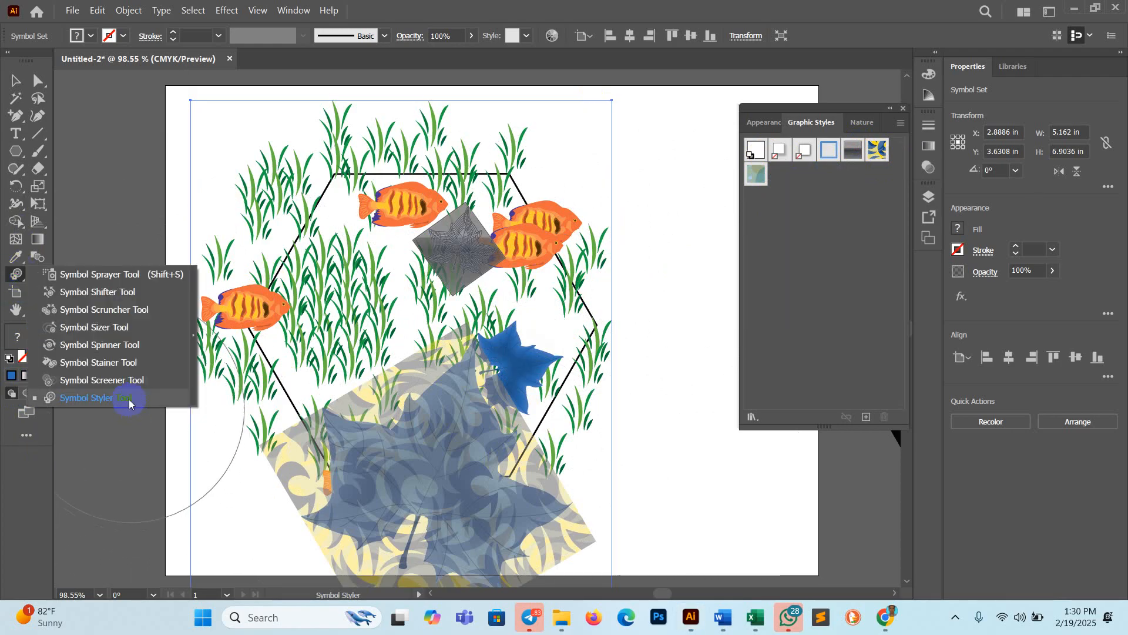
{"action": "left_click", "coordinate": [125, 380]}
{"action": "mouse_move", "coordinate": [441, 350]}
{"action": "left_mouse_down"}
{"action": "mouse_move", "coordinate": [355, 312]}
{"action": "mouse_move", "coordinate": [377, 333]}
{"action": "mouse_move", "coordinate": [615, 309]}
{"action": "mouse_move", "coordinate": [617, 341]}
{"action": "mouse_move", "coordinate": [517, 358]}
{"action": "mouse_move", "coordinate": [494, 329]}
{"action": "mouse_move", "coordinate": [580, 314]}
{"action": "left_mouse_up"}
- Try to apply the blue-and-yellow pattern style to the faded middle leaf and the overlapping fish
{"action": "left_click", "coordinate": [882, 156]}
{"action": "mouse_move", "coordinate": [591, 405]}
{"action": "left_mouse_down"}
{"action": "mouse_move", "coordinate": [508, 442]}
{"action": "mouse_move", "coordinate": [523, 341]}
{"action": "left_mouse_up"}
{"action": "left_click", "coordinate": [534, 241]}
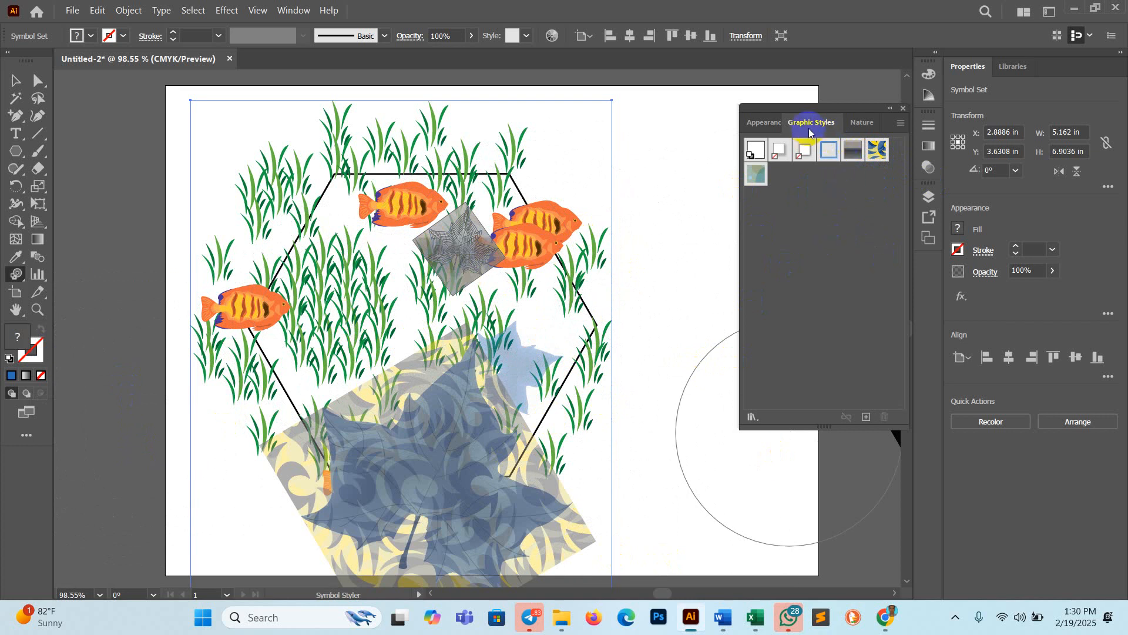
{"action": "left_click", "coordinate": [861, 123]}
{"action": "left_click", "coordinate": [818, 122]}
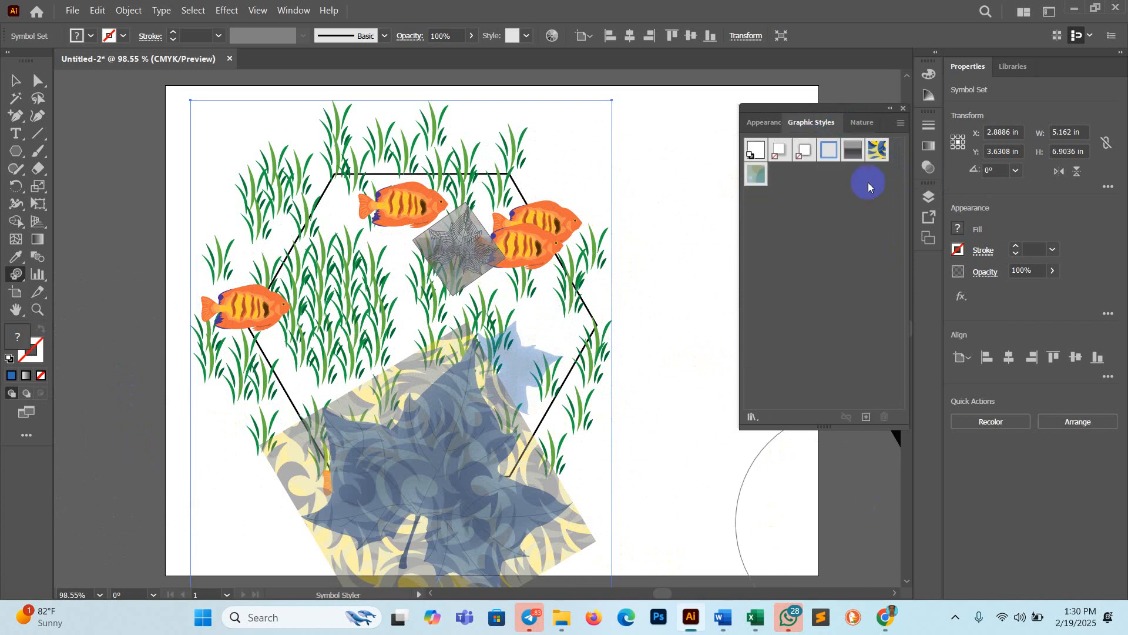
- Try to apply the blue-and-yellow pattern style to the overlapping fish and the leftmost fish
{"action": "left_click_drag", "start_coordinate": [16, 274], "coordinate": [103, 381]}
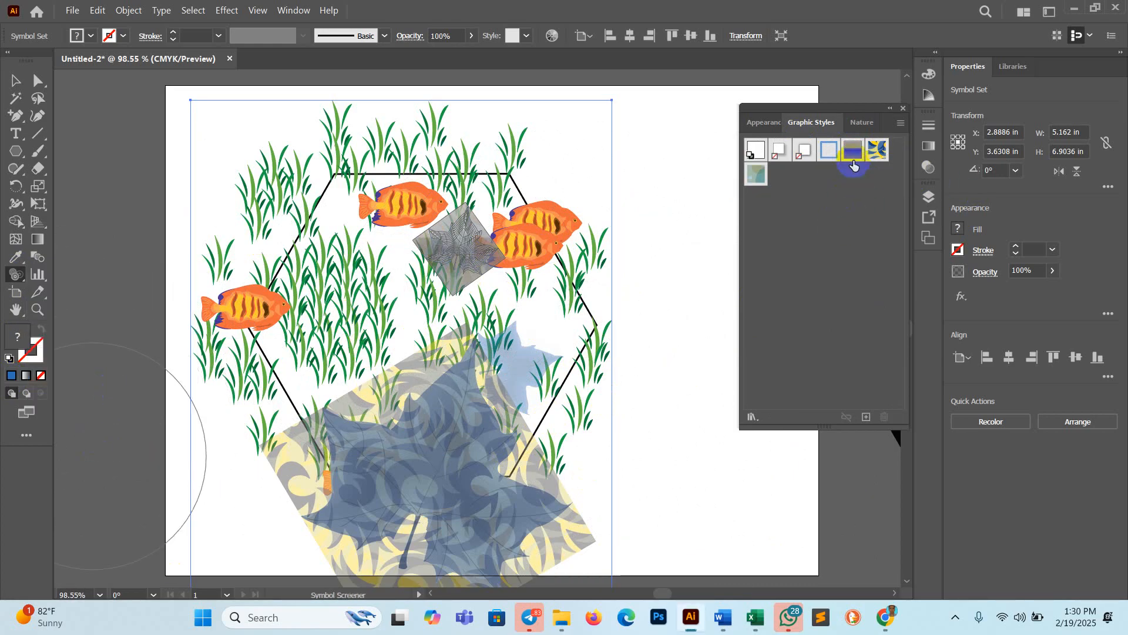
{"action": "left_click", "coordinate": [877, 149]}
{"action": "left_click", "coordinate": [523, 260]}
{"action": "left_click", "coordinate": [261, 309]}
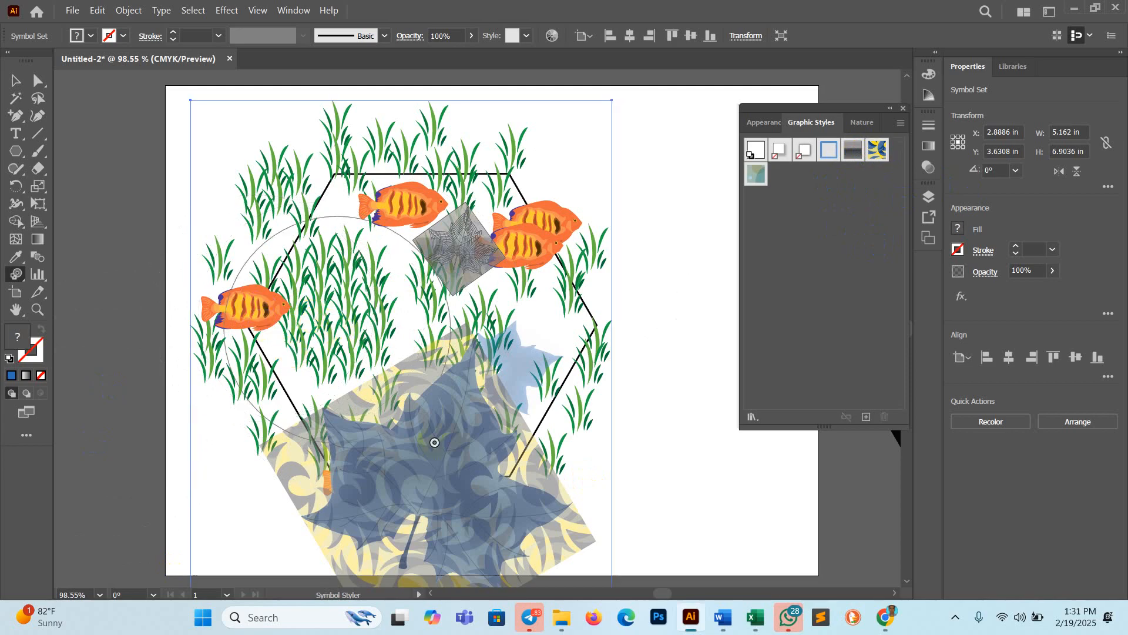
- Intensify the blue-and-yellow pattern on the large maple leaf with the Symbol Styler, and replace it with the grey gradient style
{"action": "scroll", "coordinate": [356, 440], "scroll_direction": "down", "scroll_amount": 1}
{"action": "left_click", "coordinate": [462, 507]}
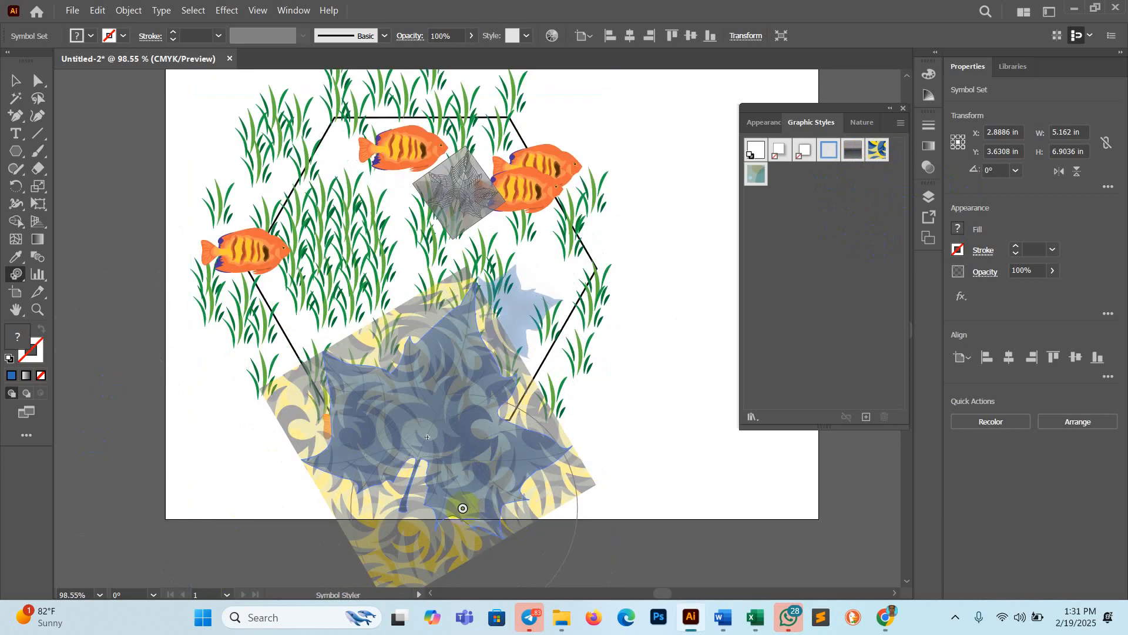
{"action": "left_click", "coordinate": [456, 477]}
{"action": "left_click", "coordinate": [446, 428]}
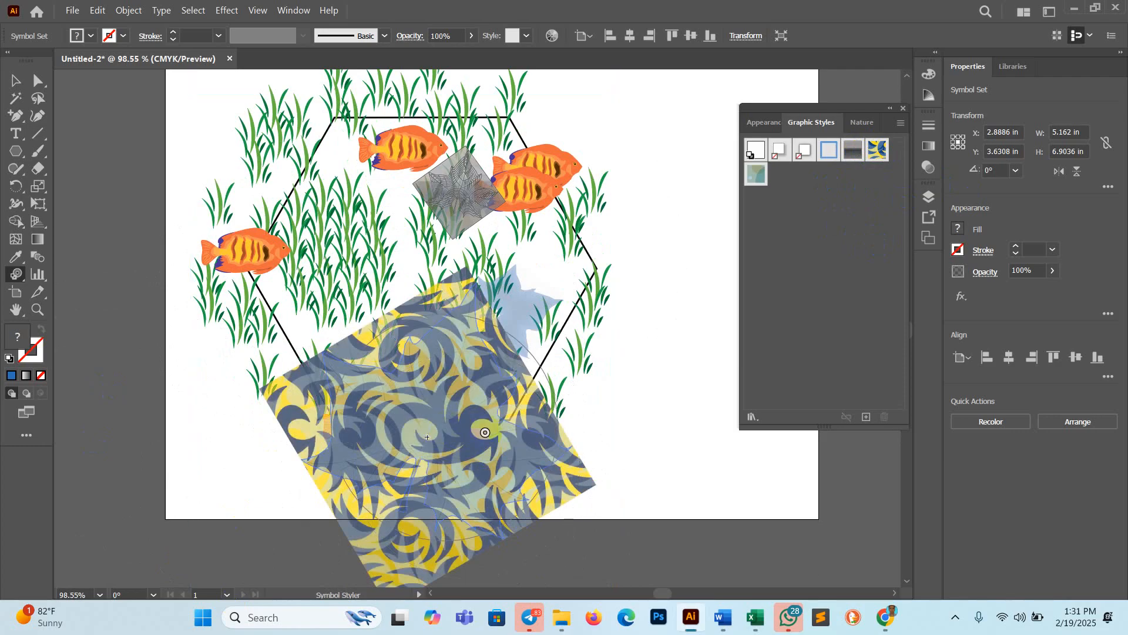
{"action": "left_click", "coordinate": [452, 430]}
{"action": "mouse_move", "coordinate": [452, 430]}
{"action": "left_mouse_down"}
{"action": "mouse_move", "coordinate": [433, 471]}
{"action": "mouse_move", "coordinate": [435, 457]}
{"action": "mouse_move", "coordinate": [486, 442]}
{"action": "mouse_move", "coordinate": [455, 513]}
{"action": "mouse_move", "coordinate": [467, 441]}
{"action": "mouse_move", "coordinate": [456, 501]}
{"action": "left_mouse_up"}
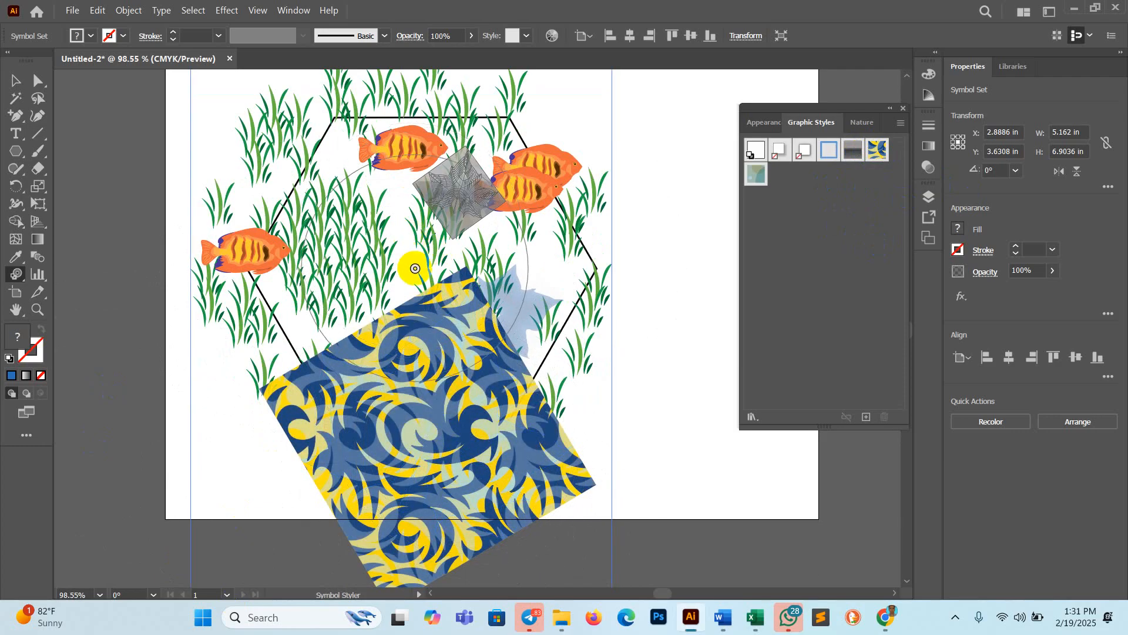
{"action": "left_click", "coordinate": [853, 151]}
{"action": "mouse_move", "coordinate": [456, 415]}
{"action": "left_mouse_down"}
{"action": "mouse_move", "coordinate": [428, 415]}
{"action": "mouse_move", "coordinate": [427, 425]}
{"action": "mouse_move", "coordinate": [422, 408]}
{"action": "mouse_move", "coordinate": [469, 437]}
{"action": "mouse_move", "coordinate": [428, 412]}
{"action": "mouse_move", "coordinate": [509, 425]}
{"action": "mouse_move", "coordinate": [431, 438]}
{"action": "mouse_move", "coordinate": [463, 438]}
{"action": "left_mouse_up"}
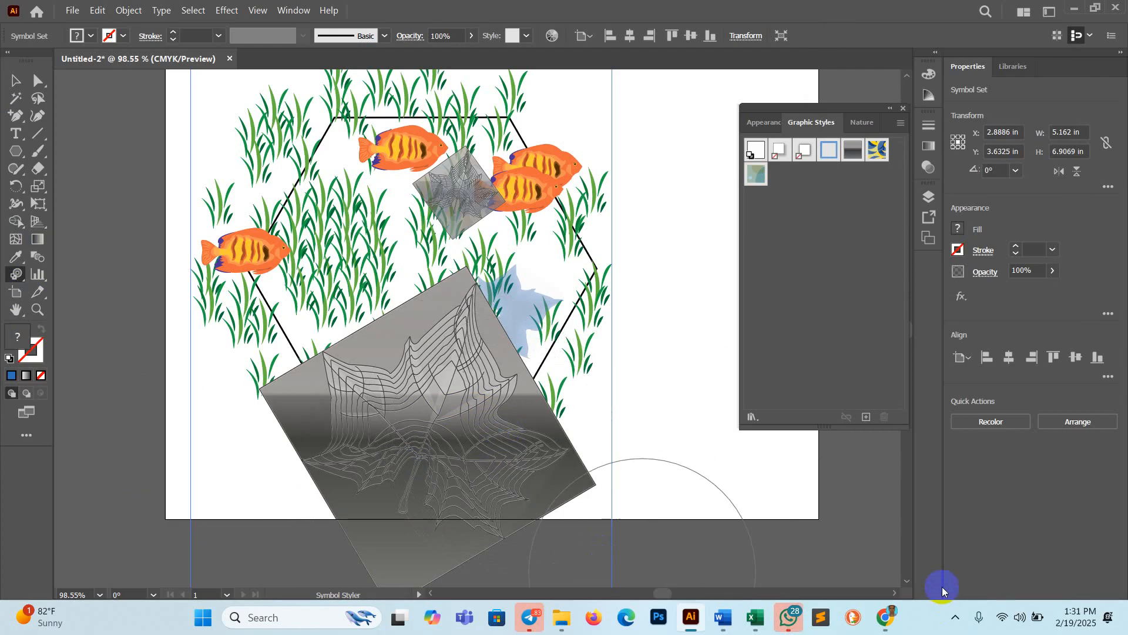
- Switch to Chrome and go to the top of the Live Gmail spreadsheet in Google Sheets
{"action": "left_click", "coordinate": [886, 617]}
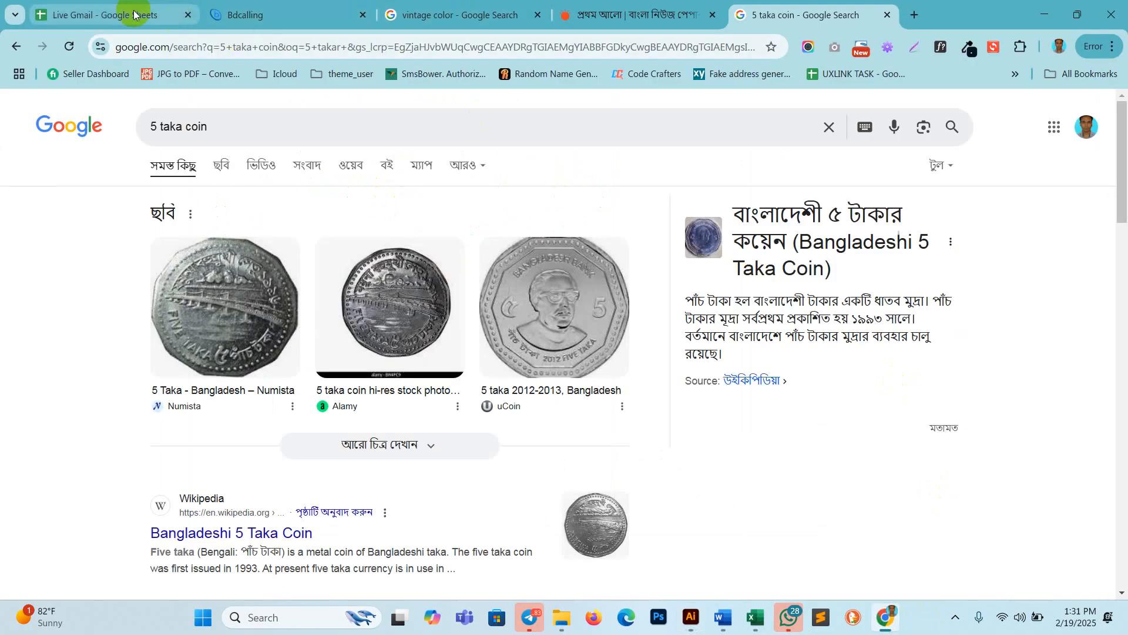
{"action": "left_click", "coordinate": [168, 20]}
{"action": "scroll", "coordinate": [420, 434], "scroll_direction": "up", "scroll_amount": 10}
{"action": "scroll", "coordinate": [421, 433], "scroll_direction": "up", "scroll_amount": 20}
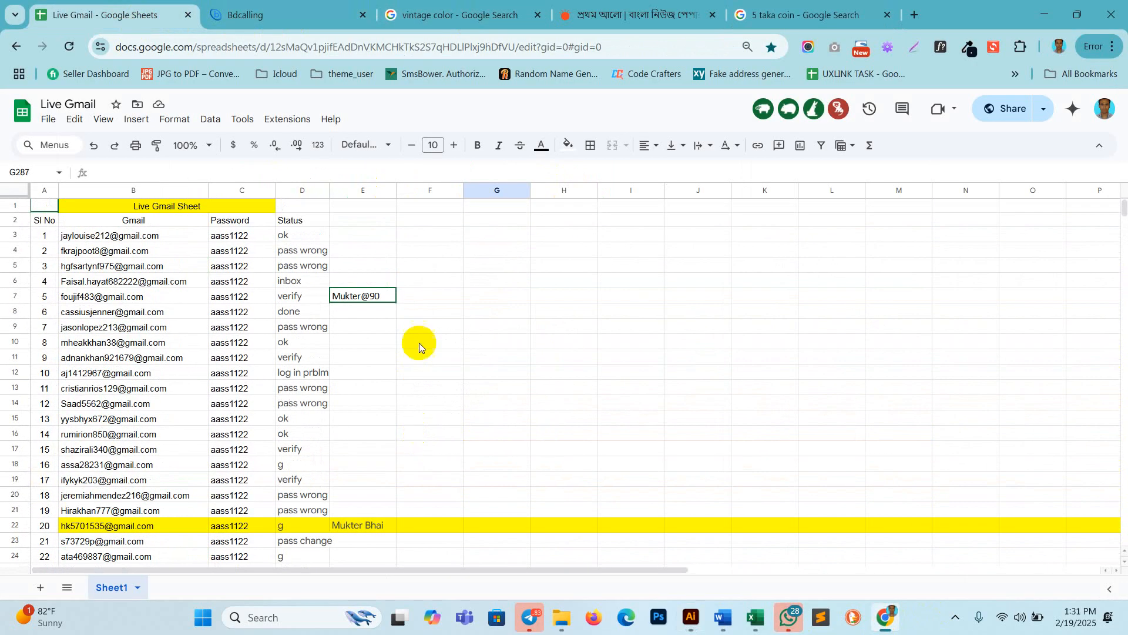
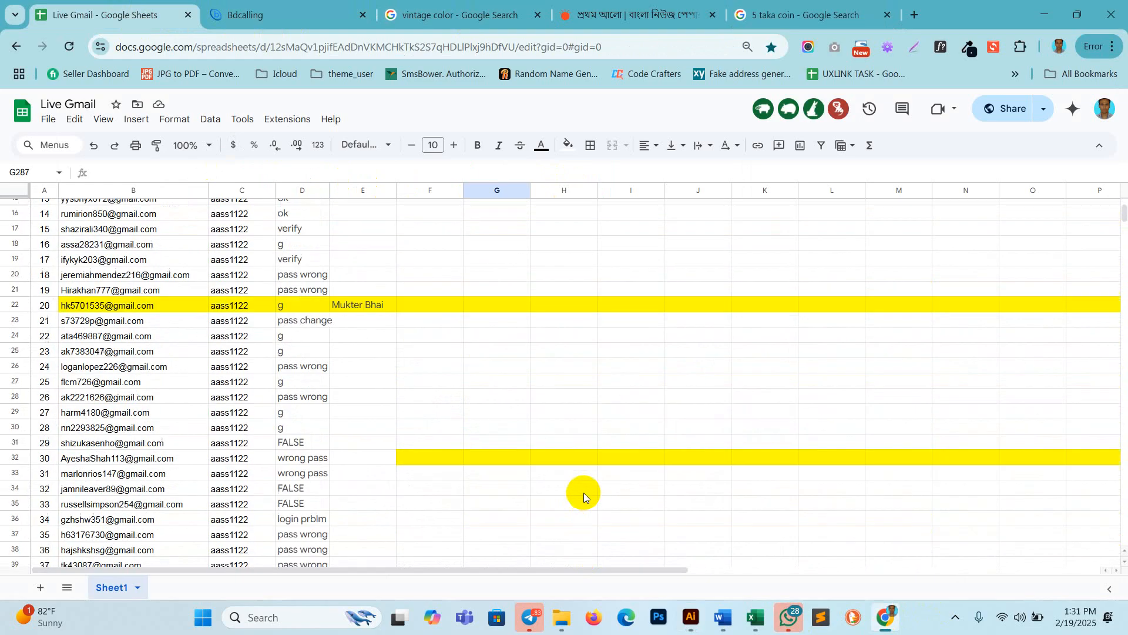
- Look through the account rows and their status entries in the Live Gmail sheet
{"action": "scroll", "coordinate": [583, 496], "scroll_direction": "down", "scroll_amount": 8}
{"action": "scroll", "coordinate": [584, 497], "scroll_direction": "up", "scroll_amount": 3}
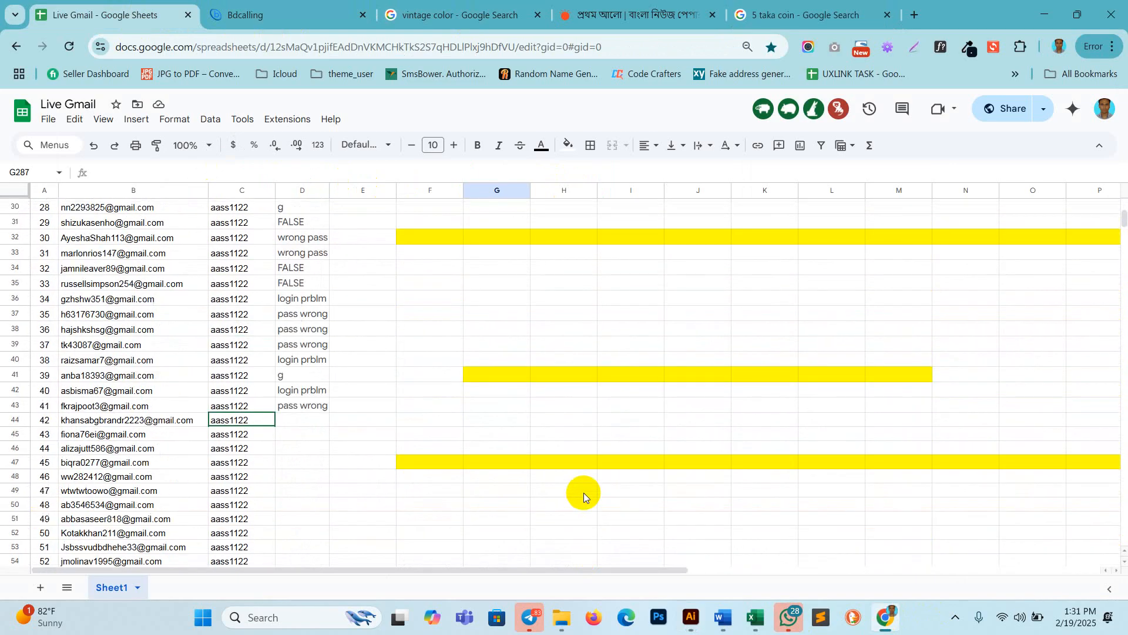
{"action": "scroll", "coordinate": [584, 496], "scroll_direction": "up", "scroll_amount": 5}
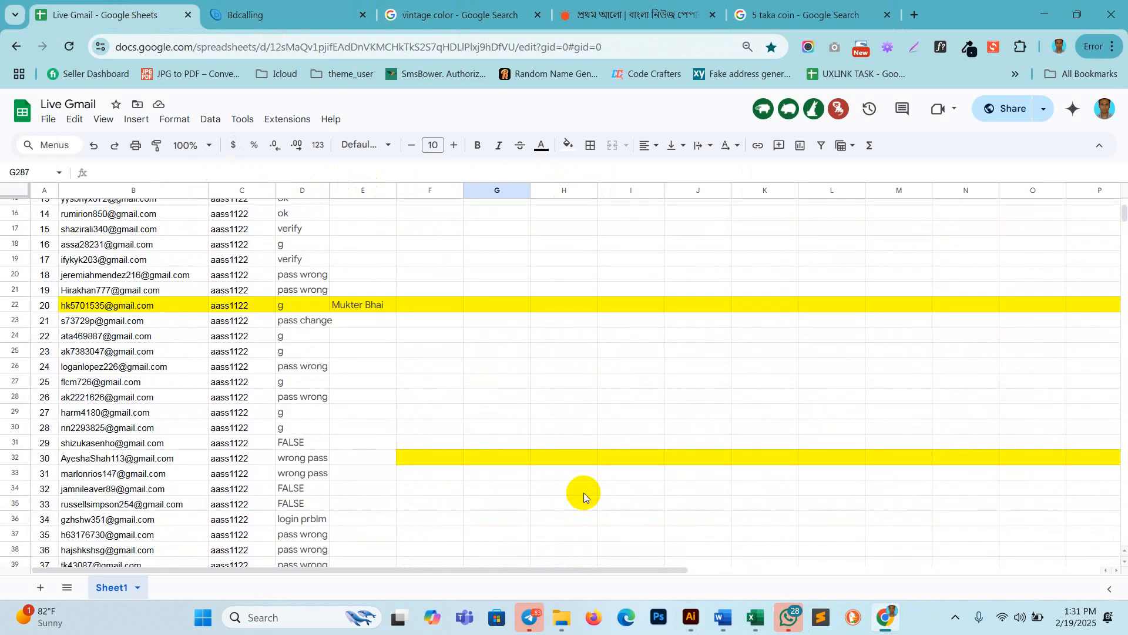
{"action": "scroll", "coordinate": [584, 497], "scroll_direction": "down", "scroll_amount": 2}
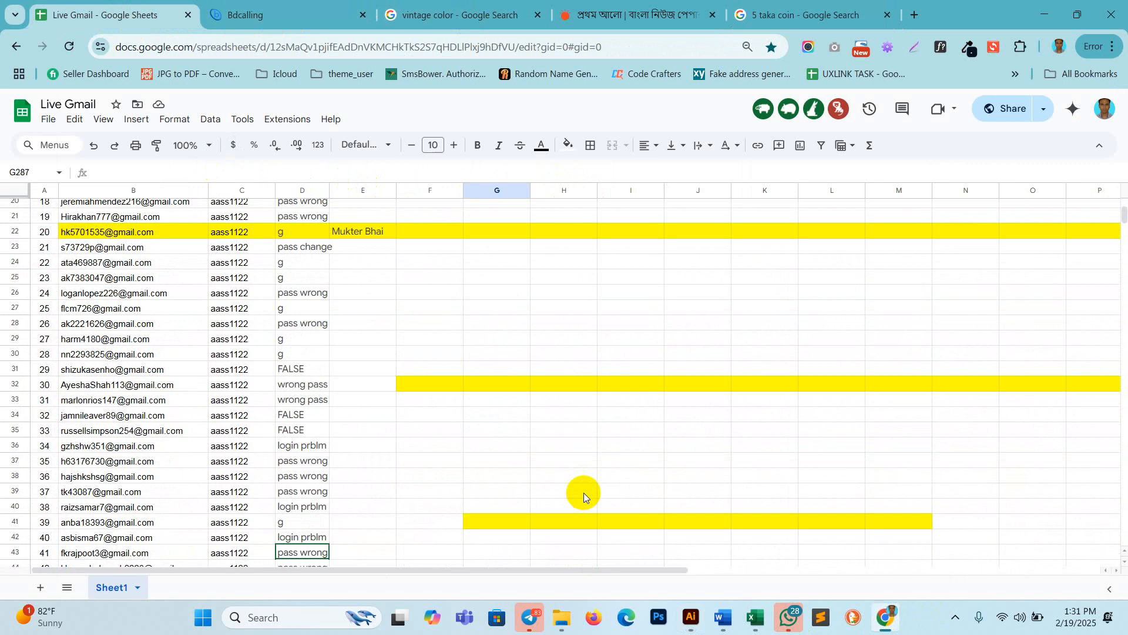
{"action": "scroll", "coordinate": [583, 497], "scroll_direction": "down", "scroll_amount": 2}
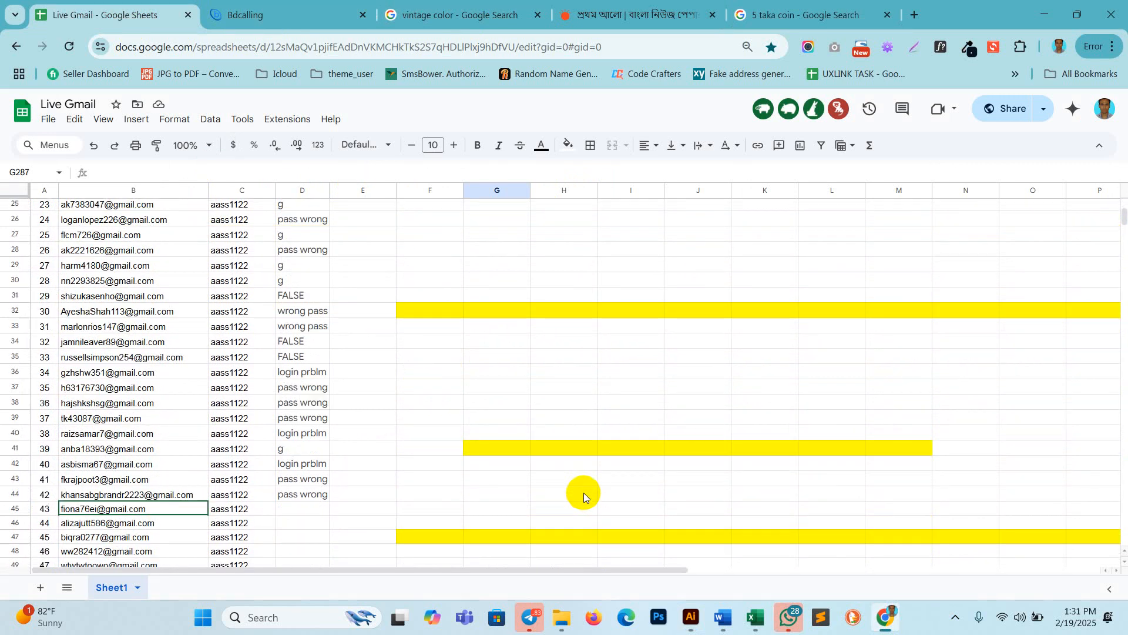
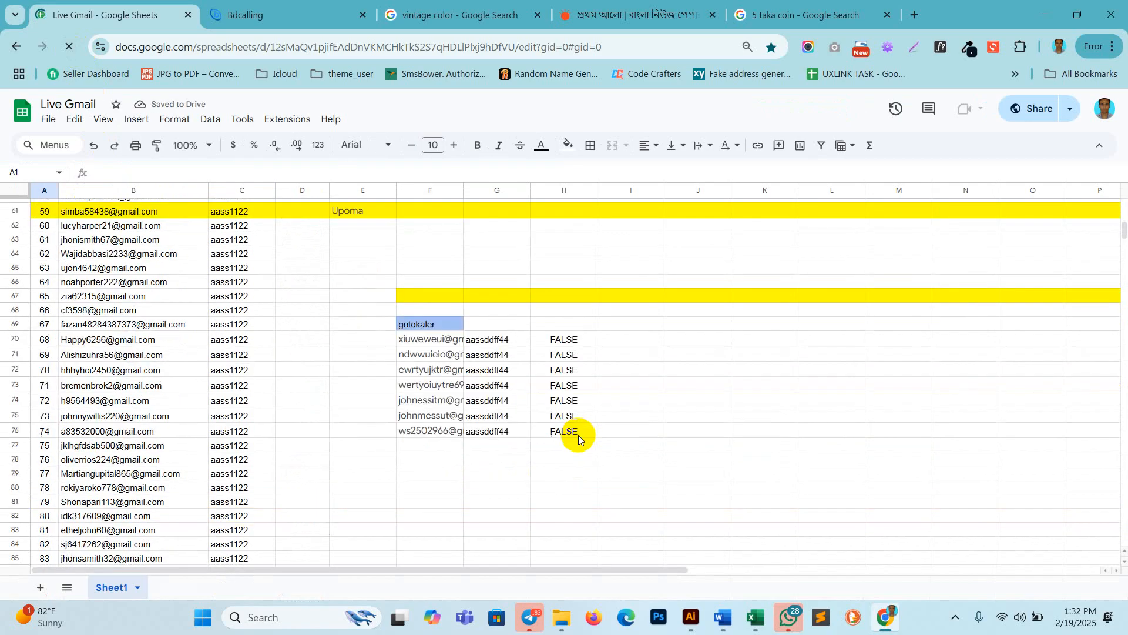
{"action": "scroll", "coordinate": [579, 438], "scroll_direction": "up", "scroll_amount": 4}
{"action": "scroll", "coordinate": [578, 437], "scroll_direction": "up", "scroll_amount": 15}
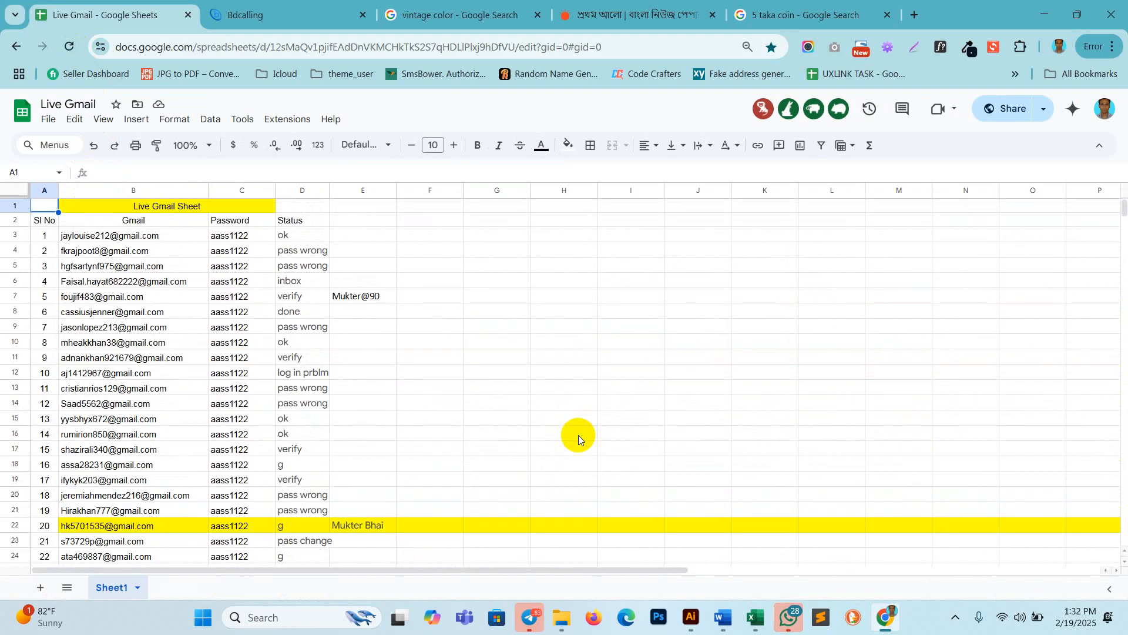
{"action": "scroll", "coordinate": [579, 438], "scroll_direction": "down", "scroll_amount": 20}
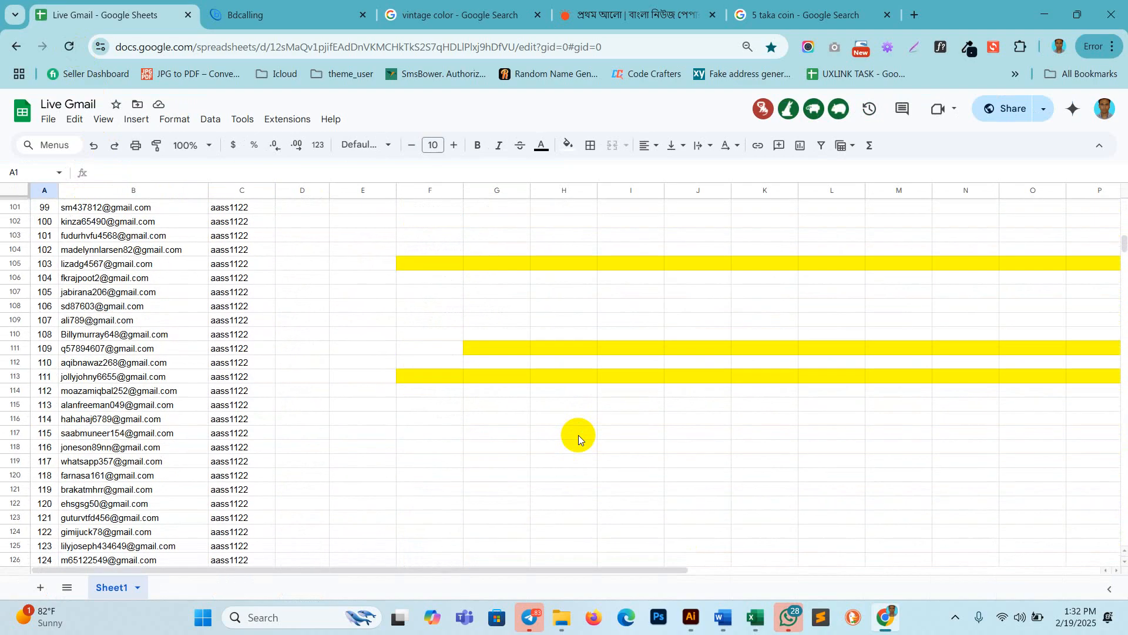
{"action": "scroll", "coordinate": [579, 438], "scroll_direction": "down", "scroll_amount": 20}
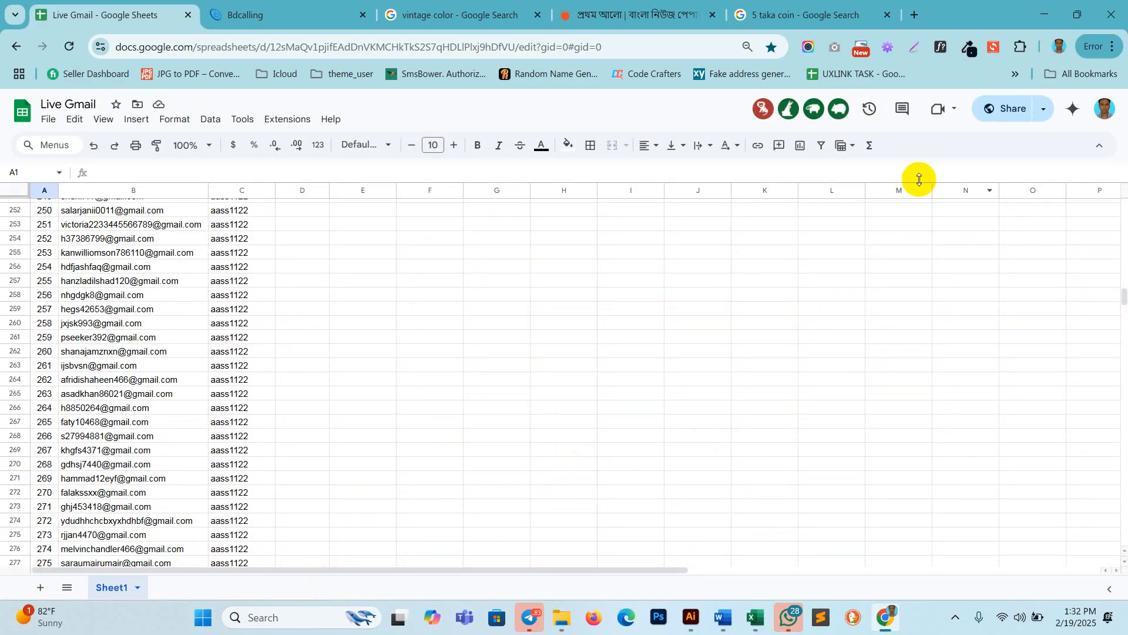
- Switch to Illustrator and view the tools grouped with the Symbol Styler Tool and the Column Graph Tool
{"action": "left_click", "coordinate": [1044, 14]}
{"action": "left_click", "coordinate": [417, 425]}
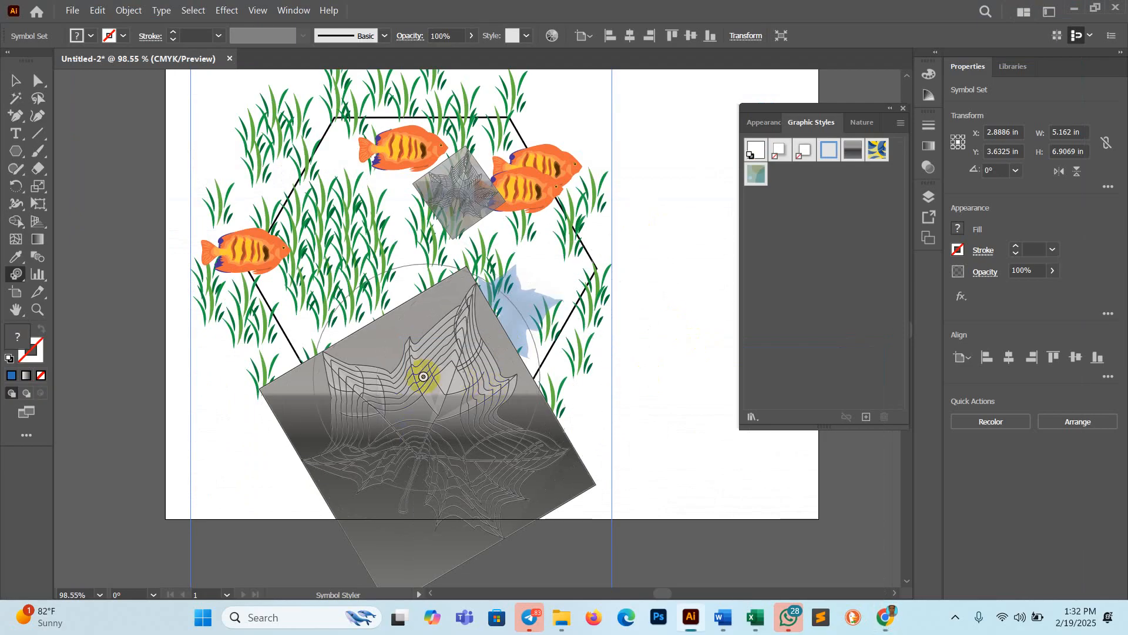
{"action": "left_click", "coordinate": [14, 275]}
{"action": "right_click", "coordinate": [13, 279]}
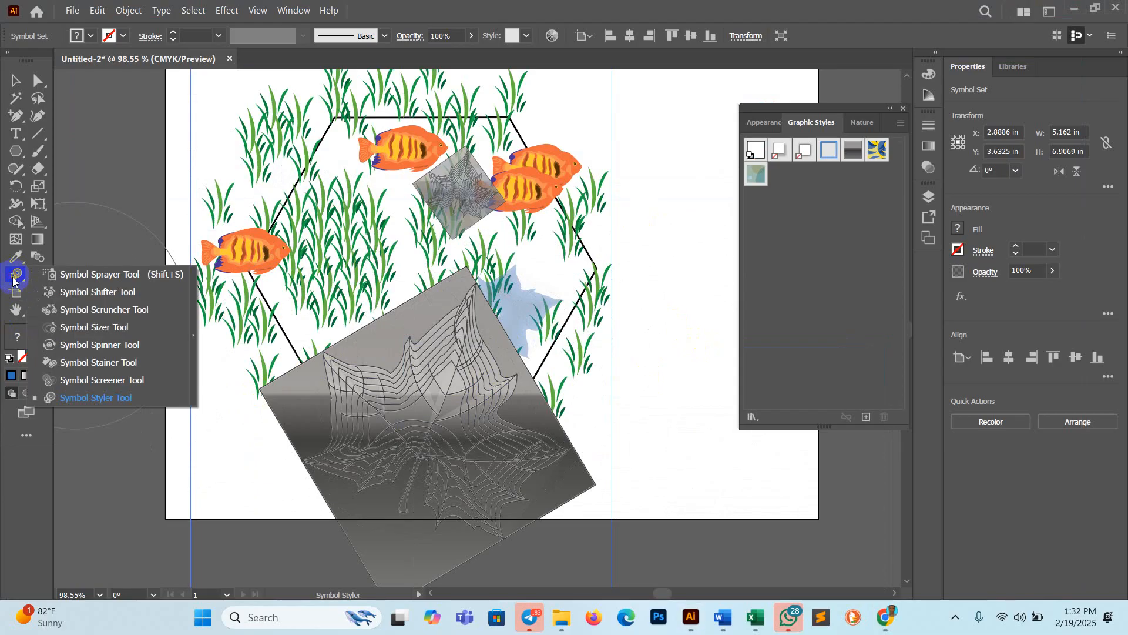
{"action": "left_click", "coordinate": [22, 276]}
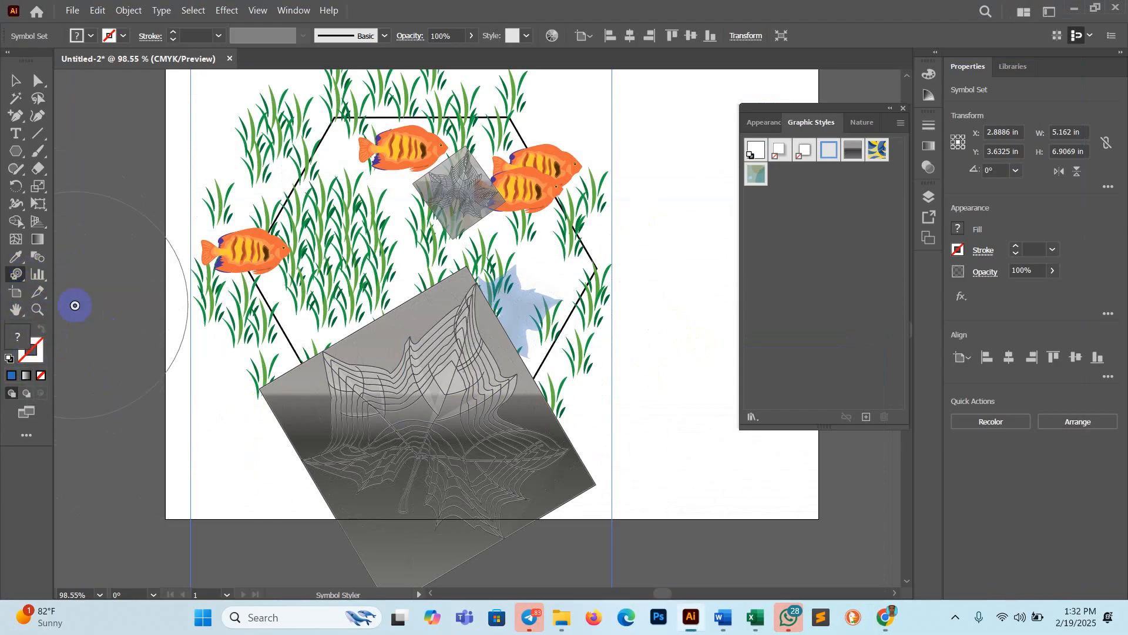
{"action": "left_click", "coordinate": [40, 277]}
{"action": "right_click", "coordinate": [42, 282]}
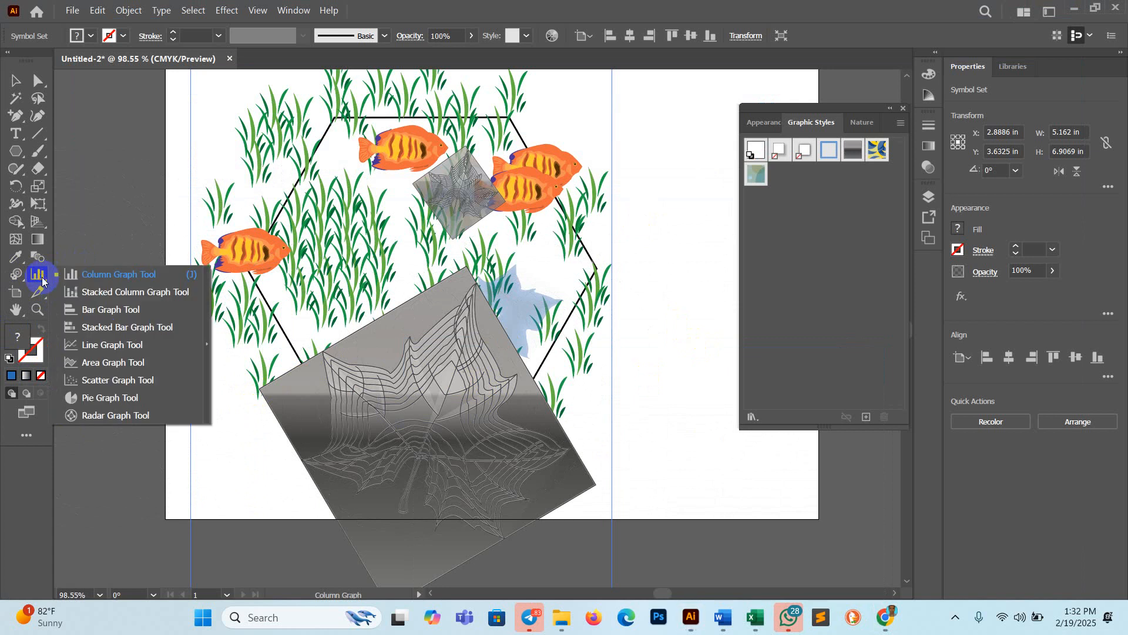
{"action": "left_click", "coordinate": [38, 276]}
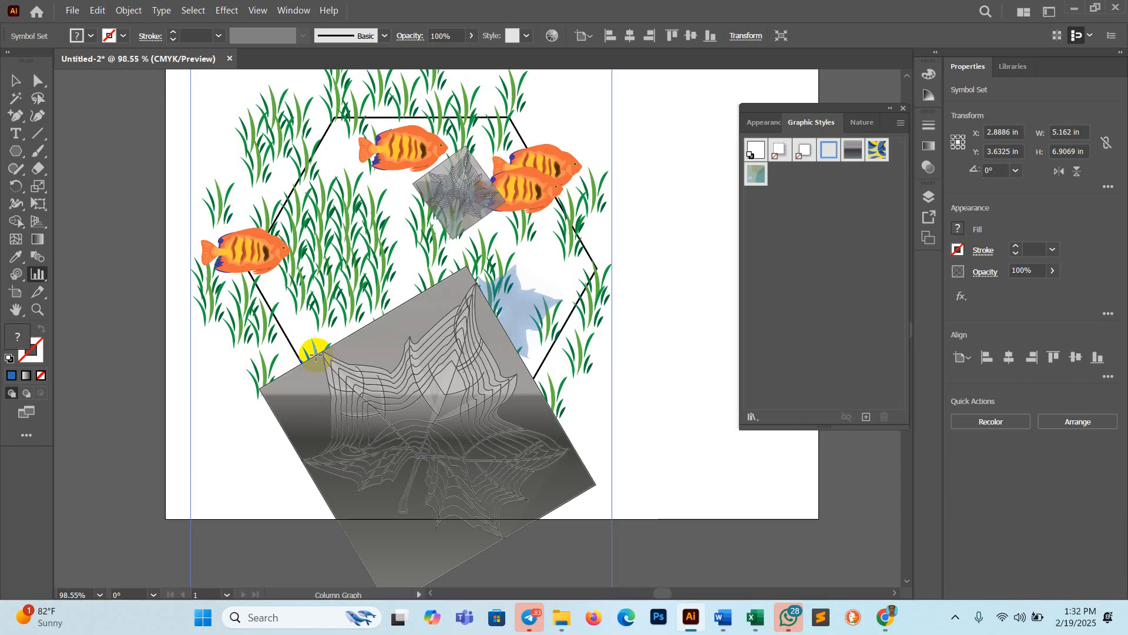
- Close the floating Graphic Styles panel and delete all the fish, grass and leaf artwork from the artboard
{"action": "scroll", "coordinate": [323, 499], "scroll_direction": "down", "scroll_amount": 1}
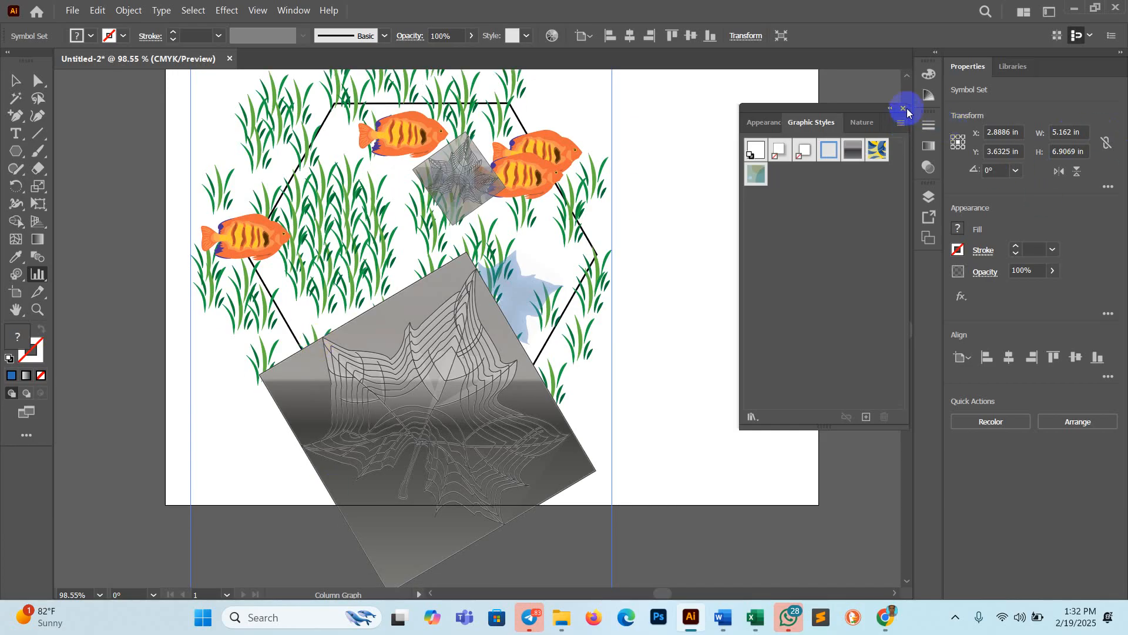
{"action": "left_click", "coordinate": [903, 108]}
{"action": "left_click", "coordinate": [16, 81]}
{"action": "scroll", "coordinate": [465, 295], "scroll_direction": "up", "scroll_amount": 3}
{"action": "left_click_drag", "start_coordinate": [218, 162], "coordinate": [627, 506]}
{"action": "key", "text": "Delete"}
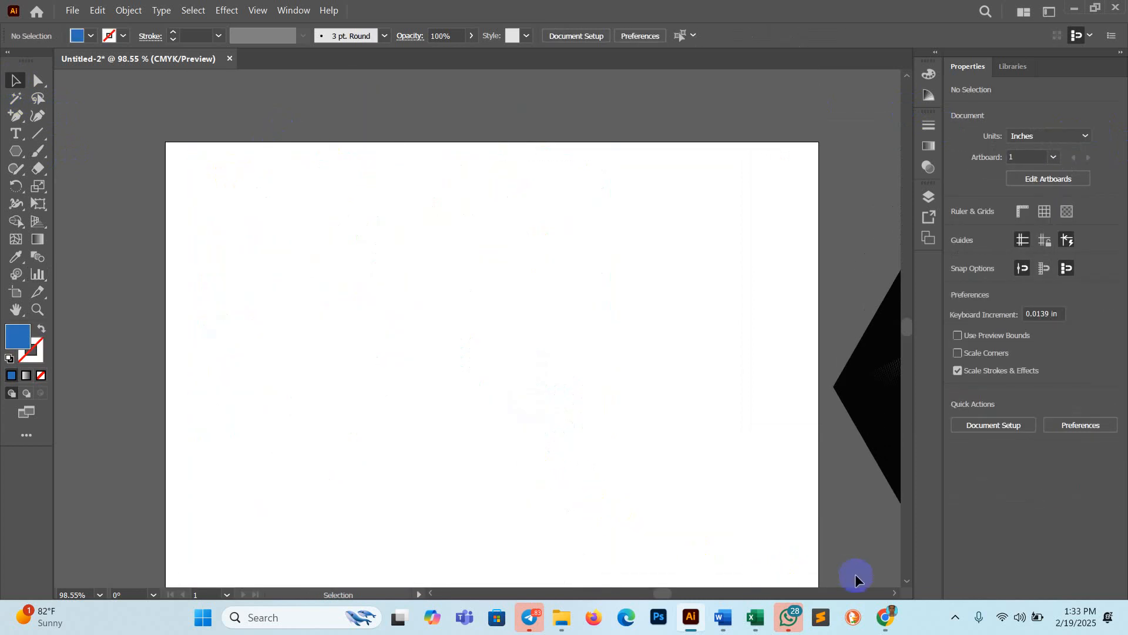
- Switch to Chrome, open a new Incognito window and go to fiverr.com
{"action": "left_click", "coordinate": [885, 617]}
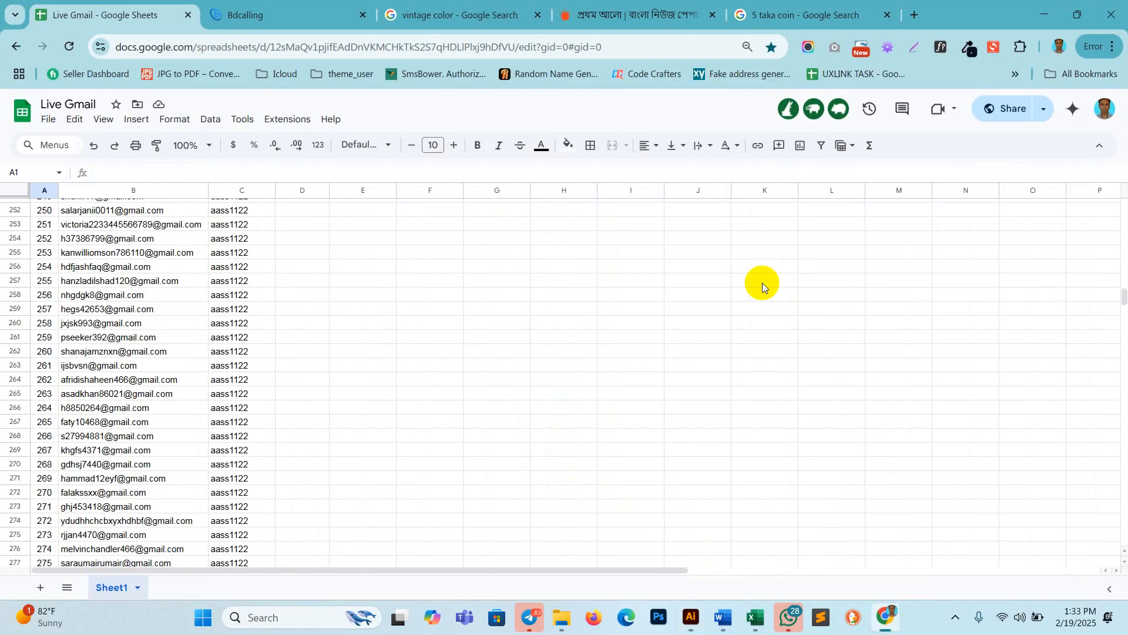
{"action": "left_click", "coordinate": [908, 15]}
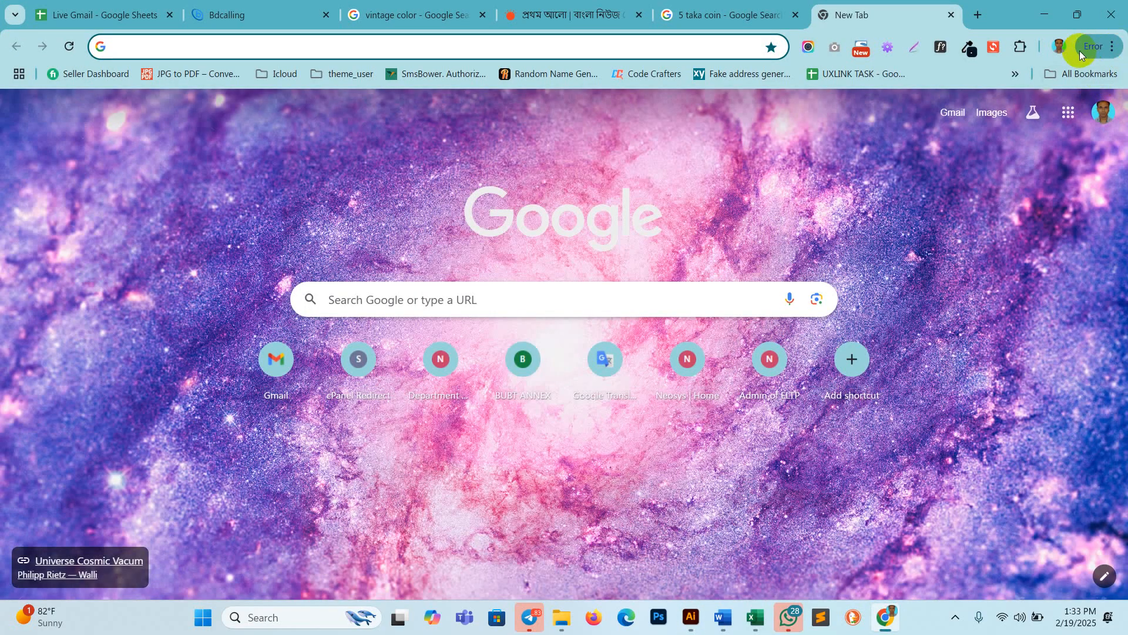
{"action": "left_click", "coordinate": [1113, 47]}
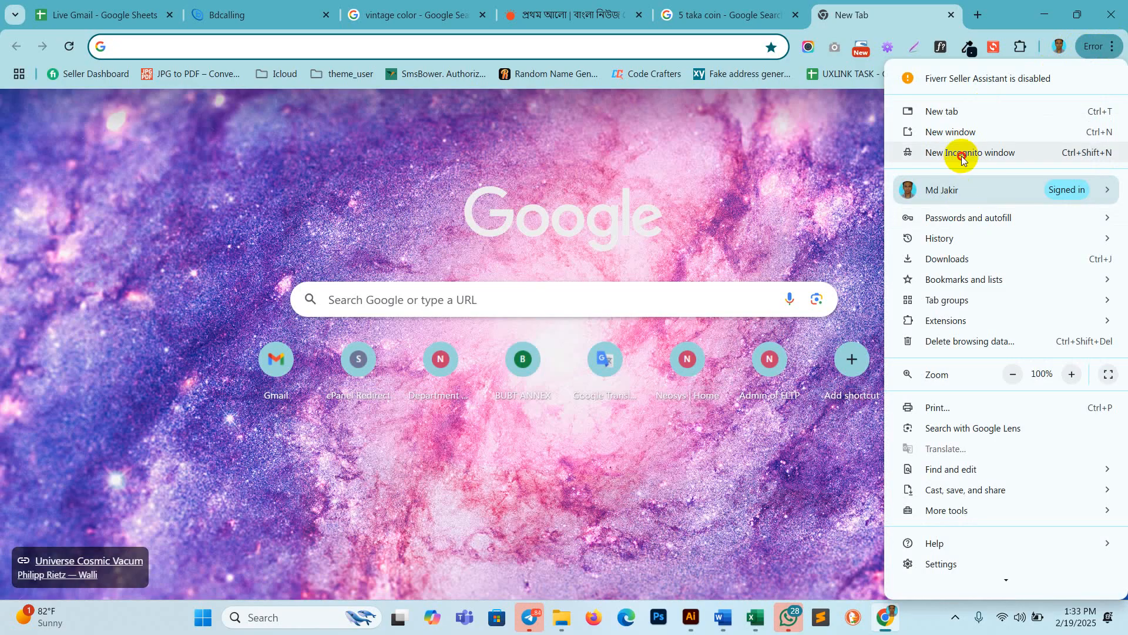
{"action": "left_click", "coordinate": [962, 158]}
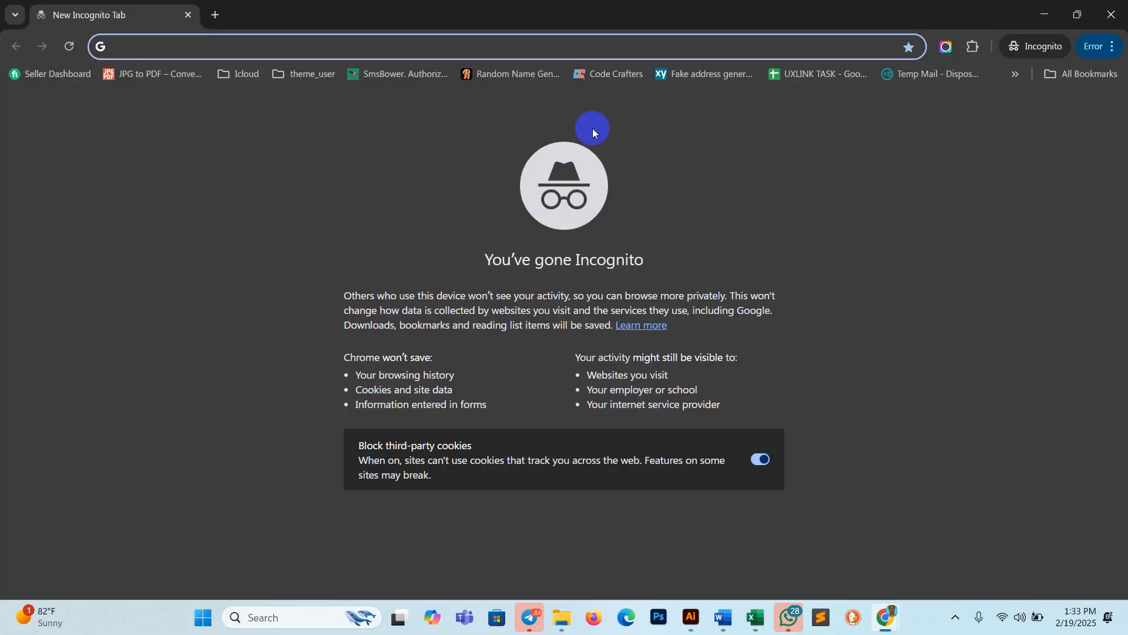
{"action": "type", "text": "fiverr.com"}
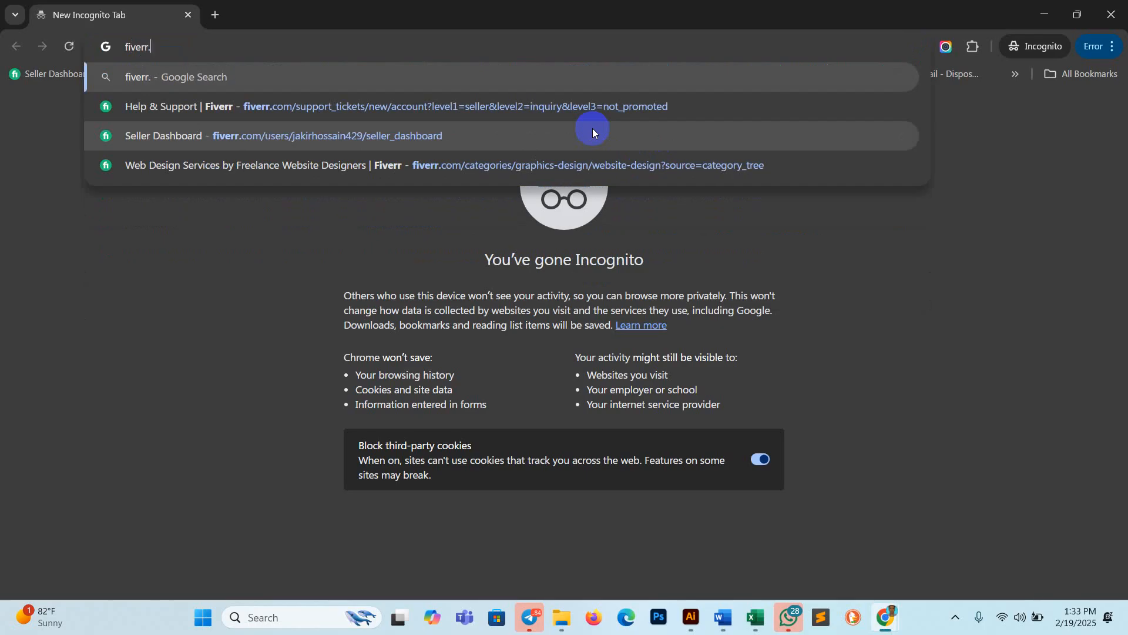
{"action": "key", "text": "Return"}
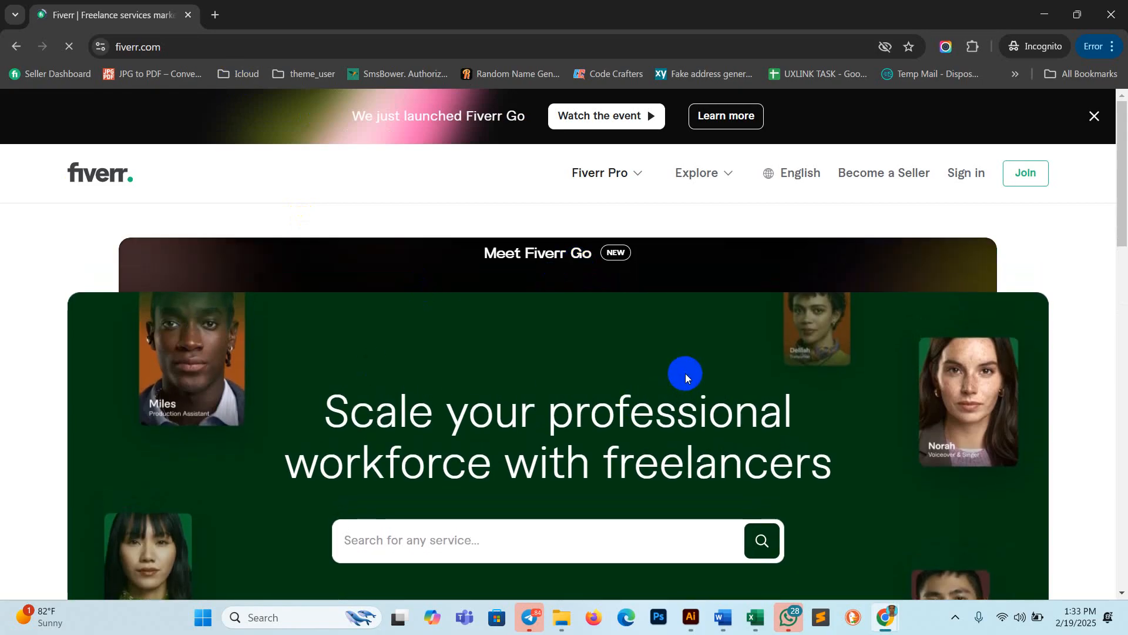
- Open the Graphics & Design category on Fiverr and dismiss the account creation dialog
{"action": "scroll", "coordinate": [685, 372], "scroll_direction": "down", "scroll_amount": 5}
{"action": "left_click", "coordinate": [246, 300]}
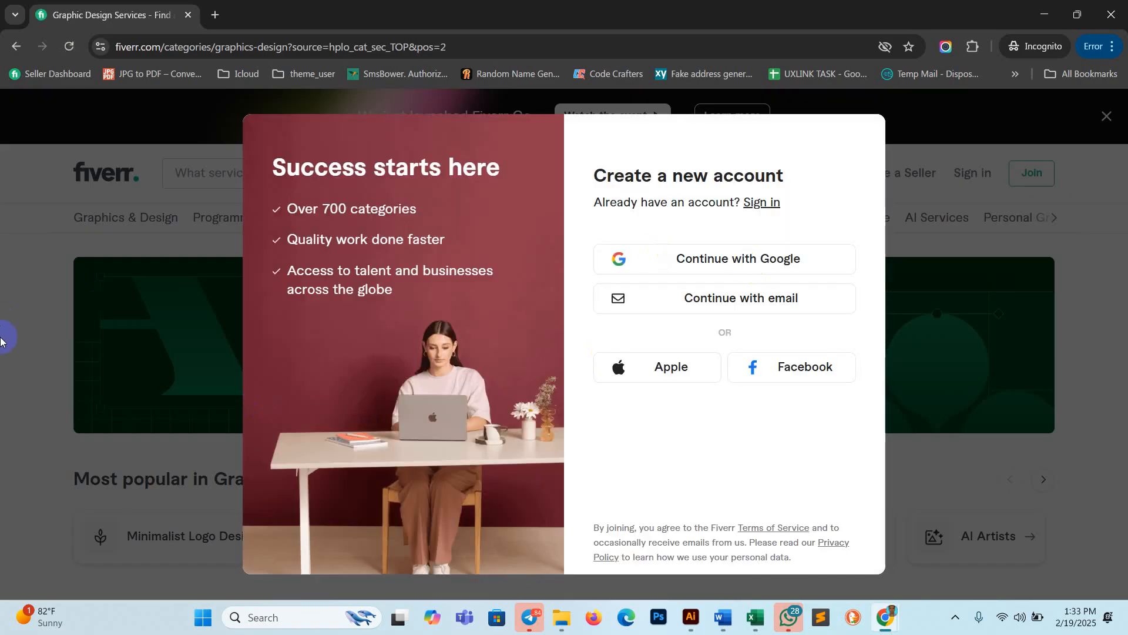
{"action": "left_click", "coordinate": [24, 276]}
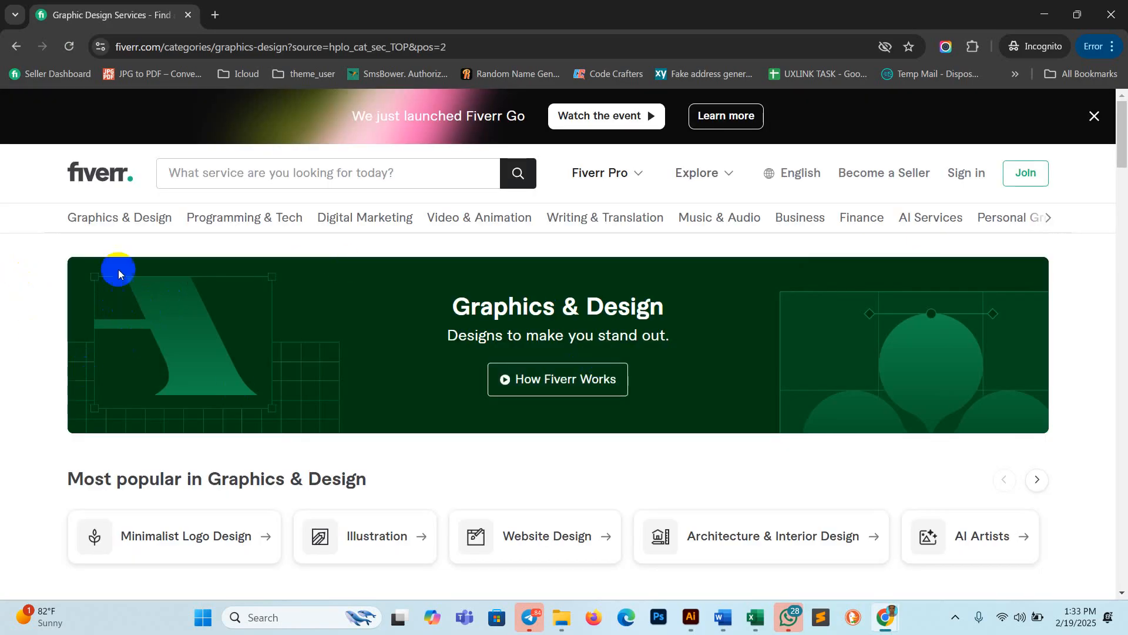
- Look through the Graphics & Design subcategories and open Infographic Design under Visual Design
{"action": "mouse_move", "coordinate": [109, 221]}
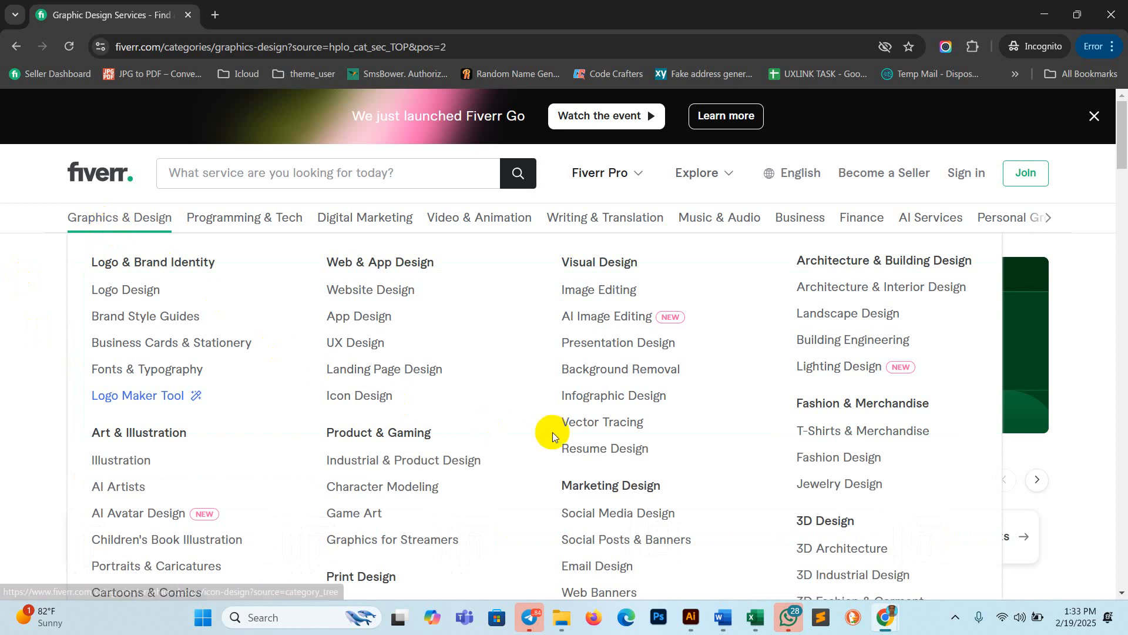
{"action": "scroll", "coordinate": [553, 432], "scroll_direction": "down", "scroll_amount": 3}
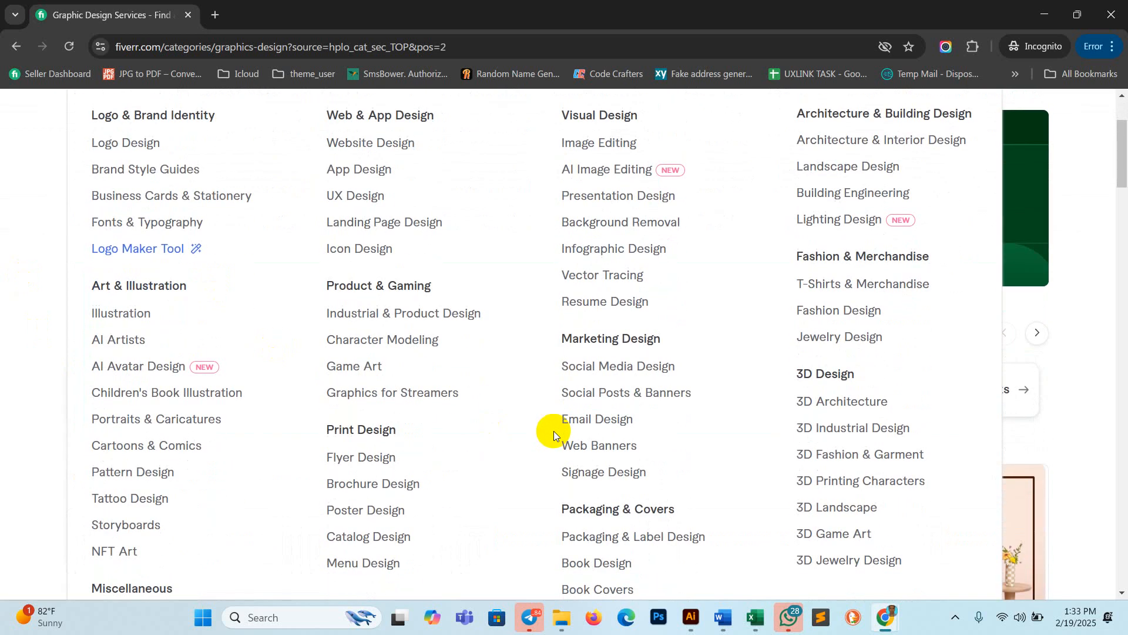
{"action": "scroll", "coordinate": [554, 432], "scroll_direction": "down", "scroll_amount": 1}
{"action": "scroll", "coordinate": [554, 431], "scroll_direction": "up", "scroll_amount": 2}
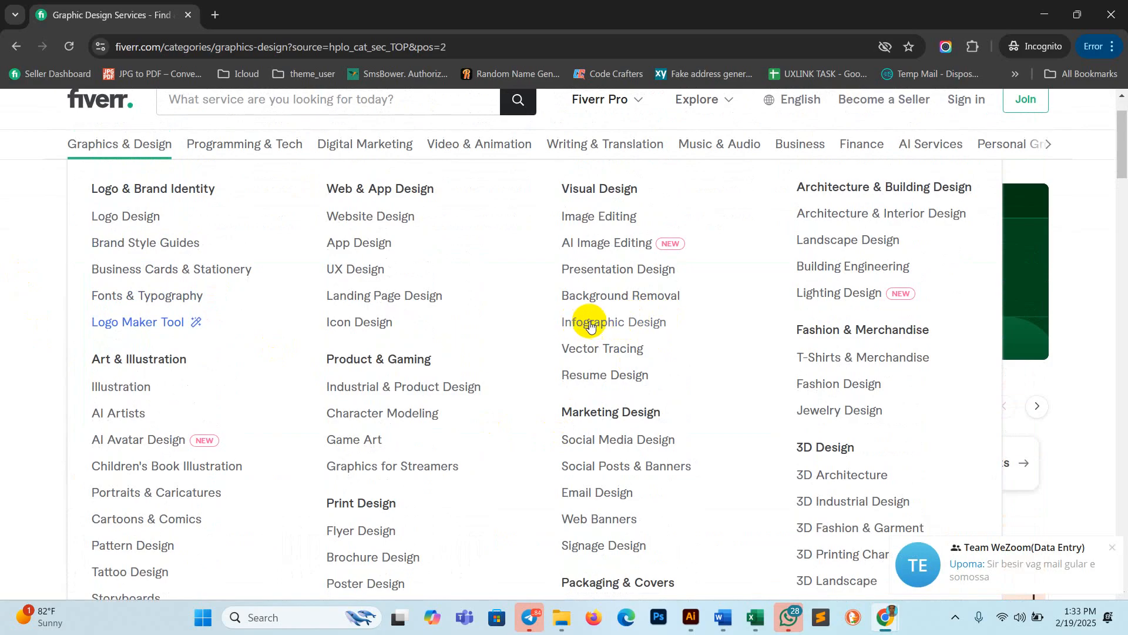
{"action": "left_click", "coordinate": [695, 370]}
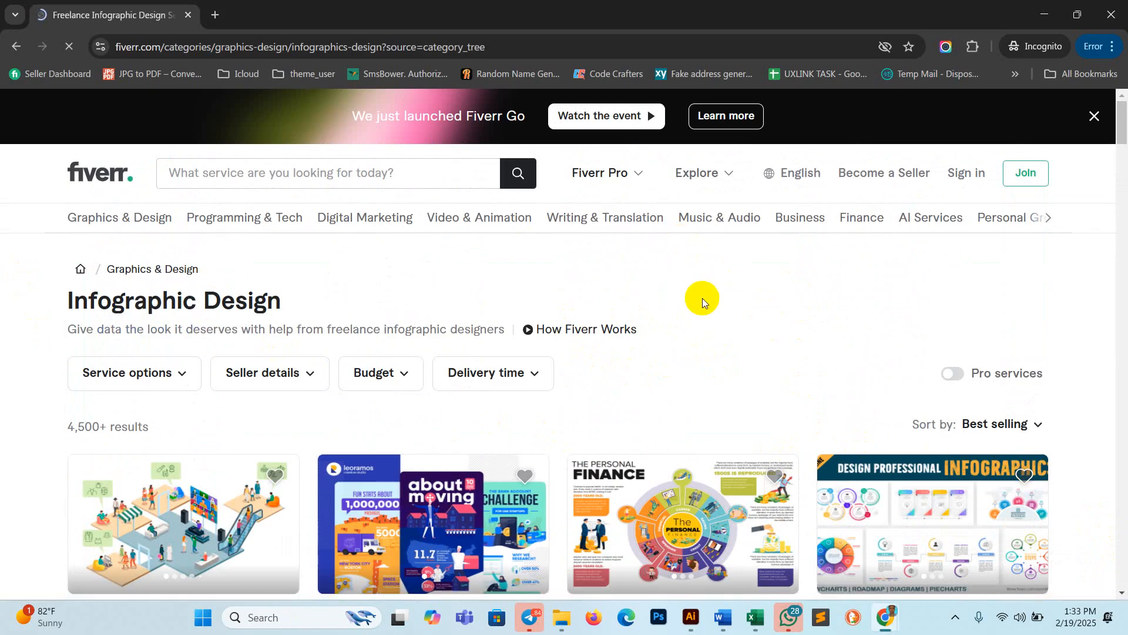
- Browse the Infographic Design service listings to examine the sample charts and infographics
{"action": "scroll", "coordinate": [743, 343], "scroll_direction": "down", "scroll_amount": 10}
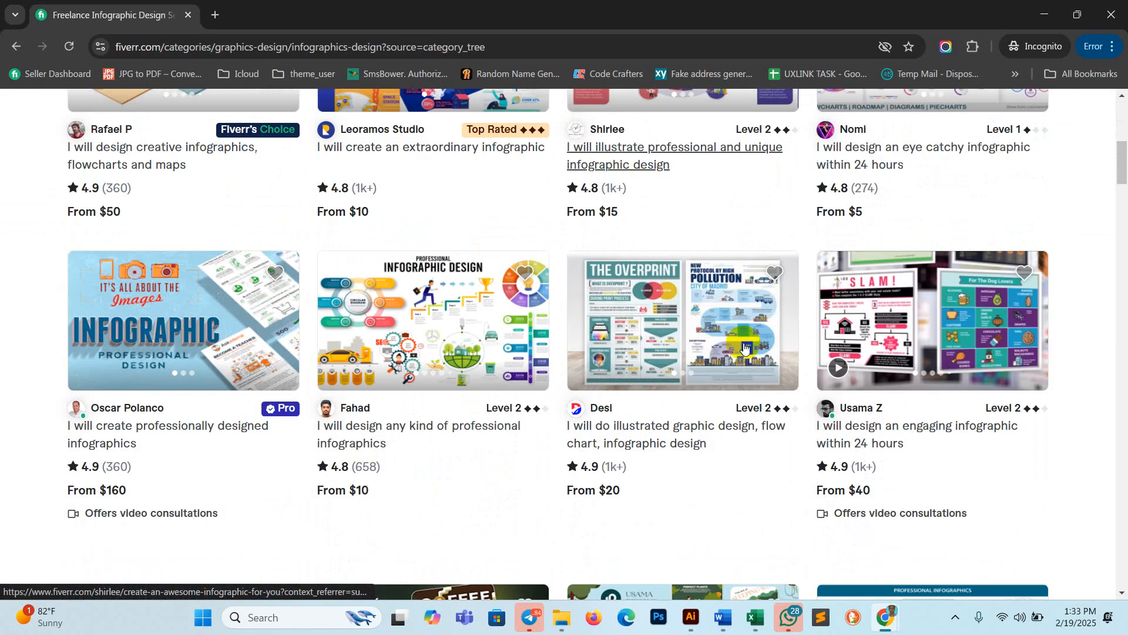
{"action": "scroll", "coordinate": [744, 347], "scroll_direction": "down", "scroll_amount": 9}
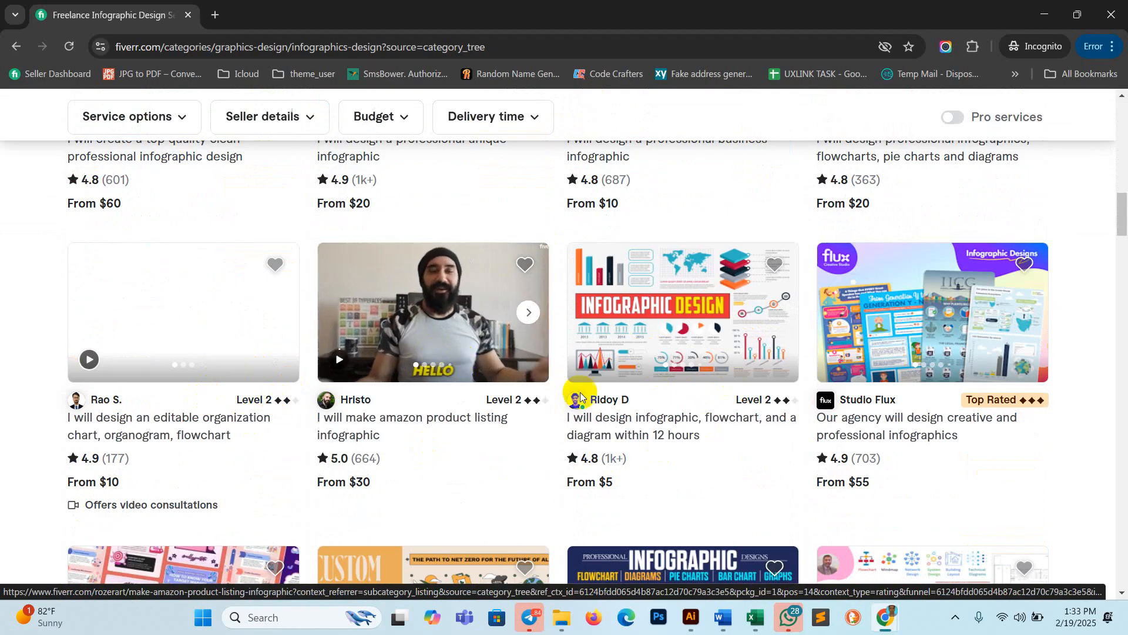
{"action": "scroll", "coordinate": [742, 393], "scroll_direction": "down", "scroll_amount": 1}
{"action": "scroll", "coordinate": [742, 393], "scroll_direction": "down", "scroll_amount": 15}
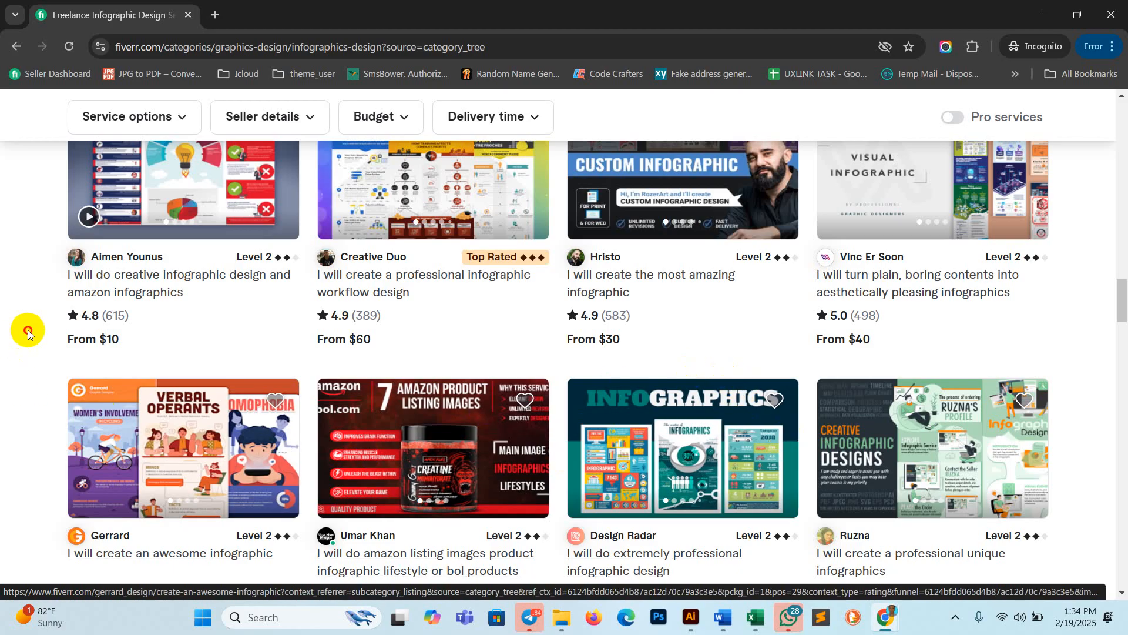
- Switch to Illustrator and draw a column graph in the upper left part of the artboard with the Column Graph tool
{"action": "left_click", "coordinate": [691, 617]}
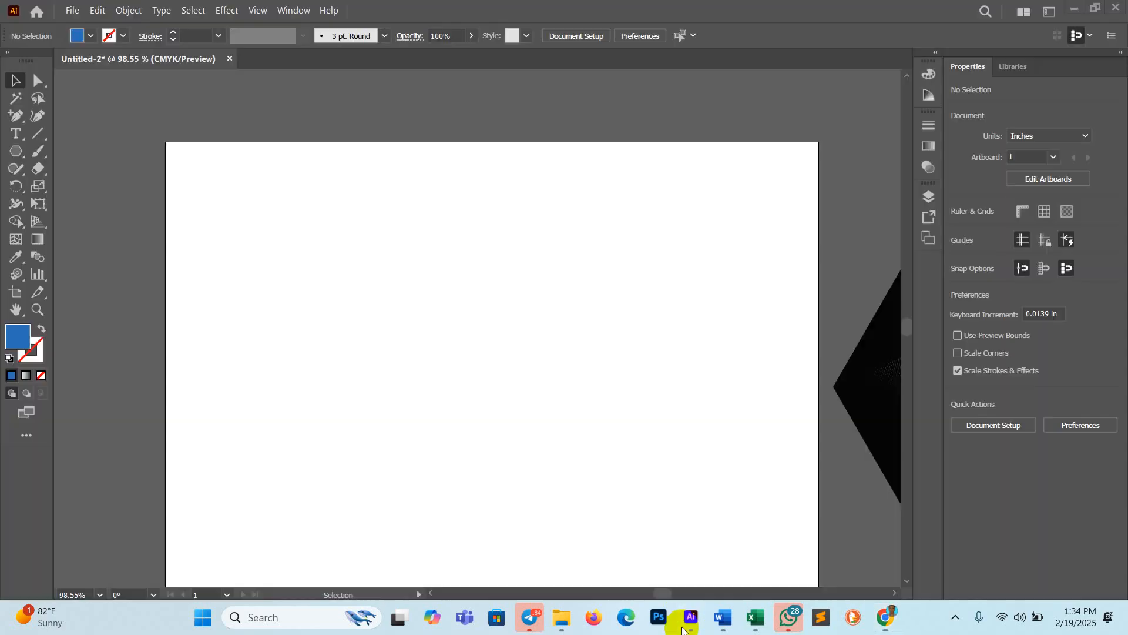
{"action": "scroll", "coordinate": [502, 316], "scroll_direction": "down", "scroll_amount": 2}
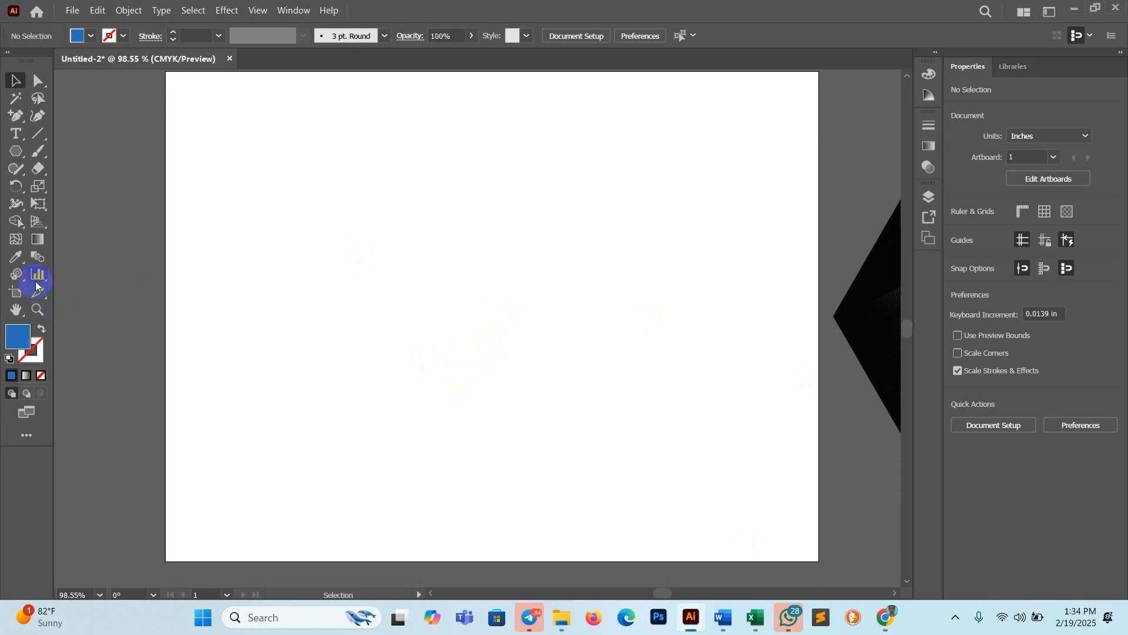
{"action": "left_click", "coordinate": [36, 276]}
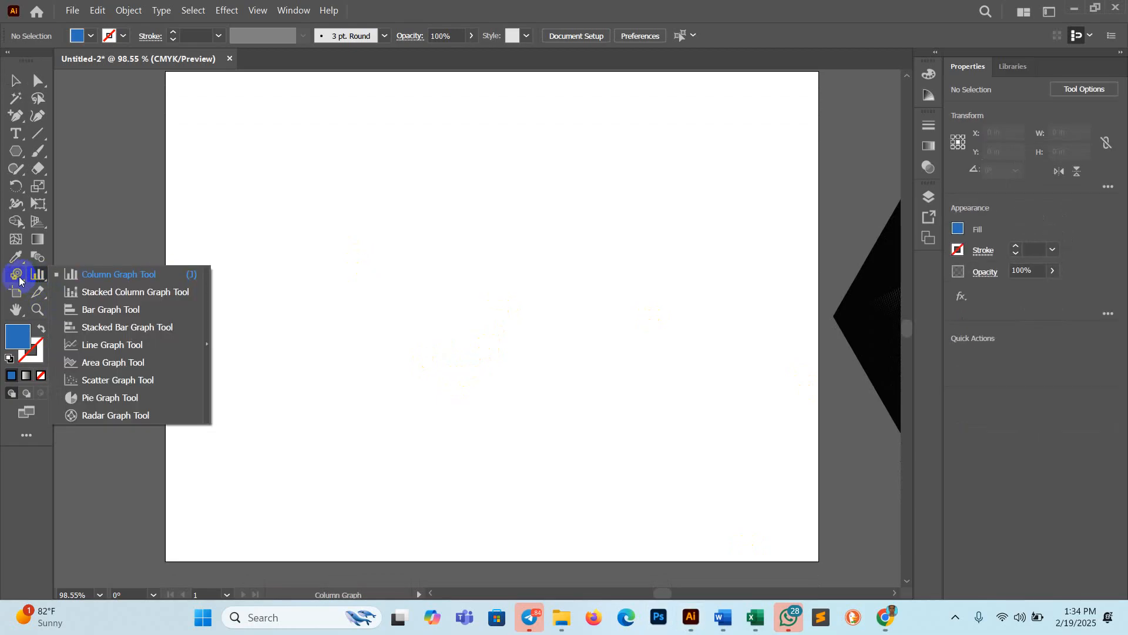
{"action": "left_click", "coordinate": [165, 279]}
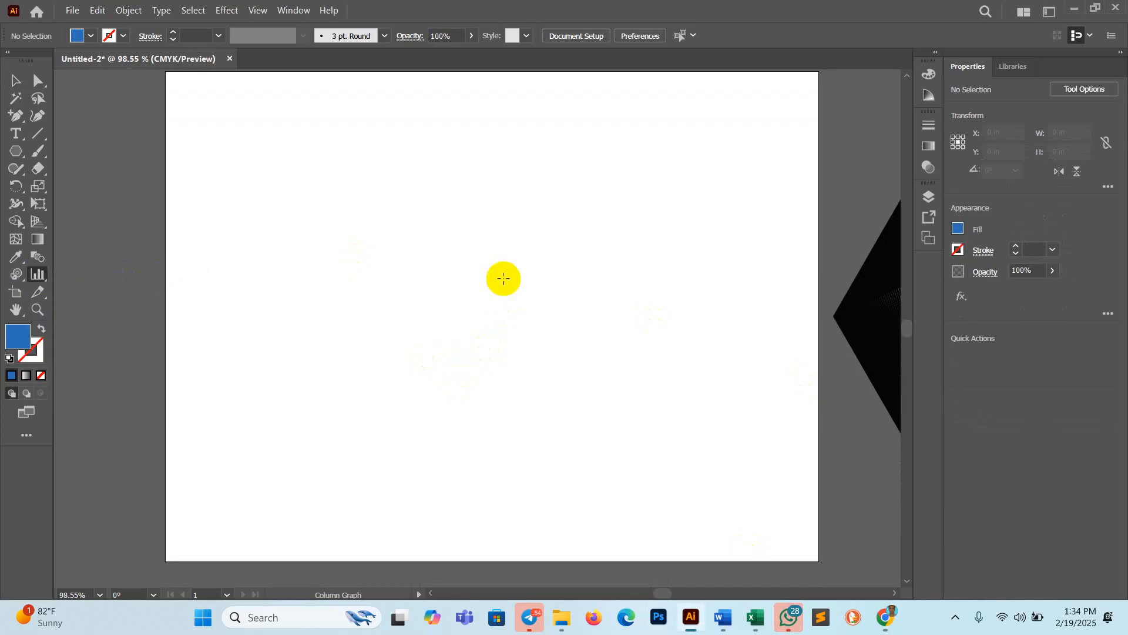
{"action": "left_click_drag", "start_coordinate": [253, 157], "coordinate": [541, 363]}
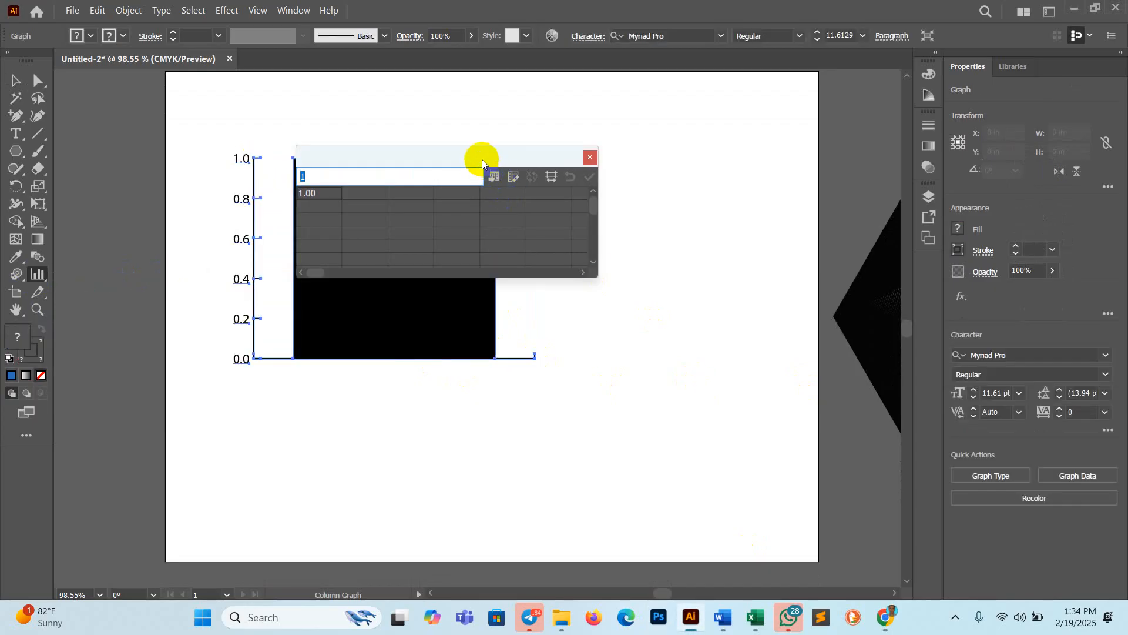
- Move the graph data window below the graph so that the whole graph is uncovered
{"action": "left_click_drag", "start_coordinate": [486, 165], "coordinate": [678, 398]}
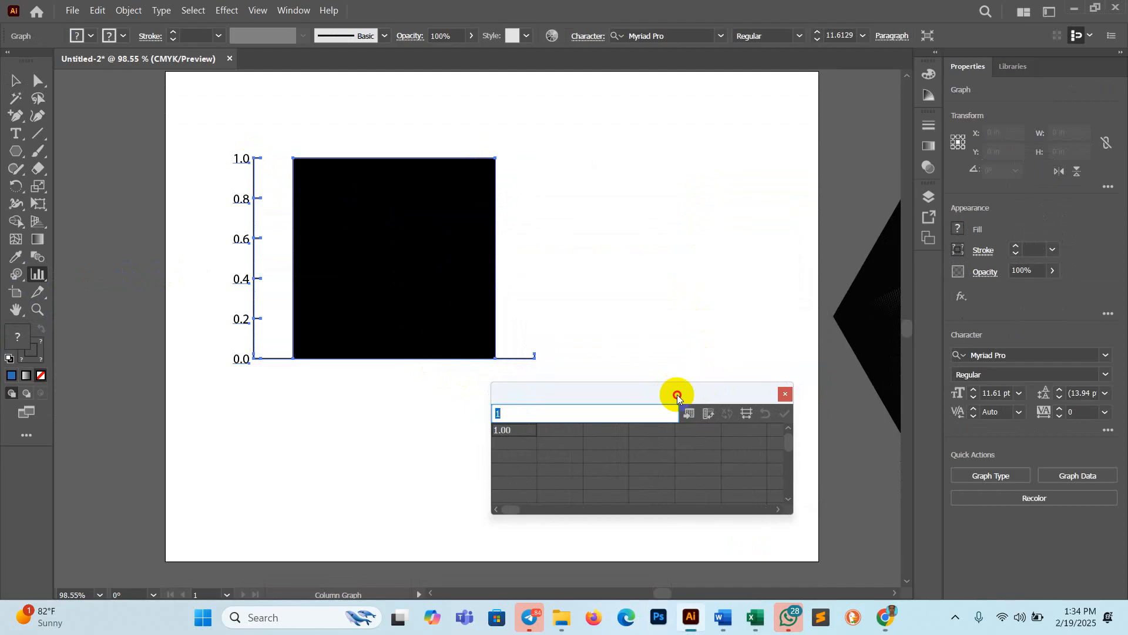
{"action": "left_click_drag", "start_coordinate": [678, 398], "coordinate": [628, 395]}
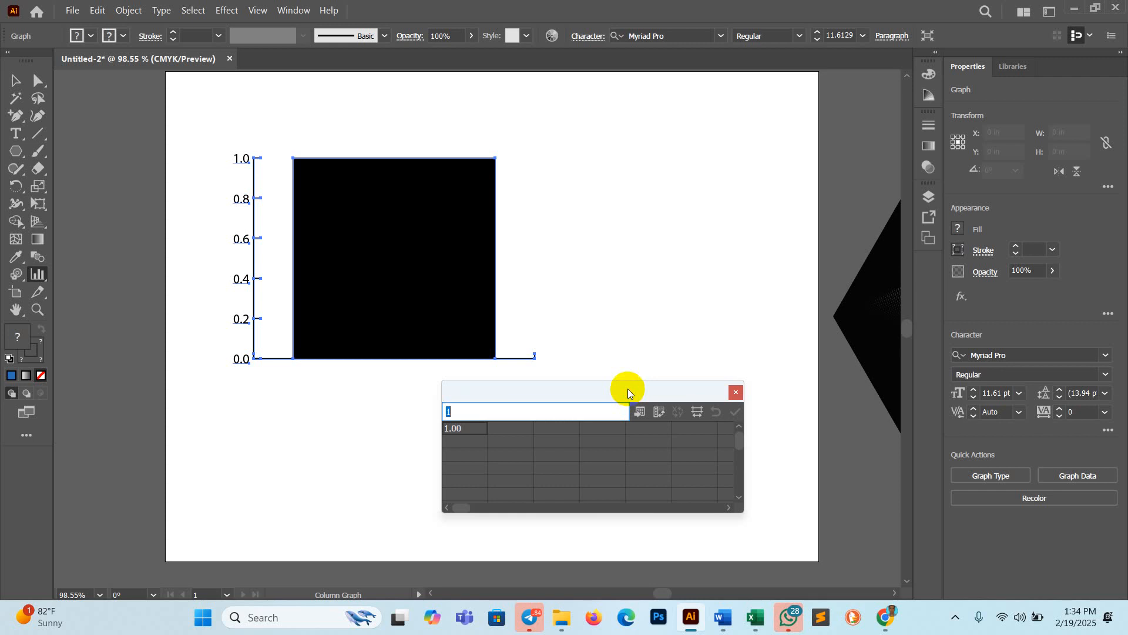
{"action": "left_click", "coordinate": [421, 252]}
{"action": "scroll", "coordinate": [272, 277], "scroll_direction": "down", "scroll_amount": 3}
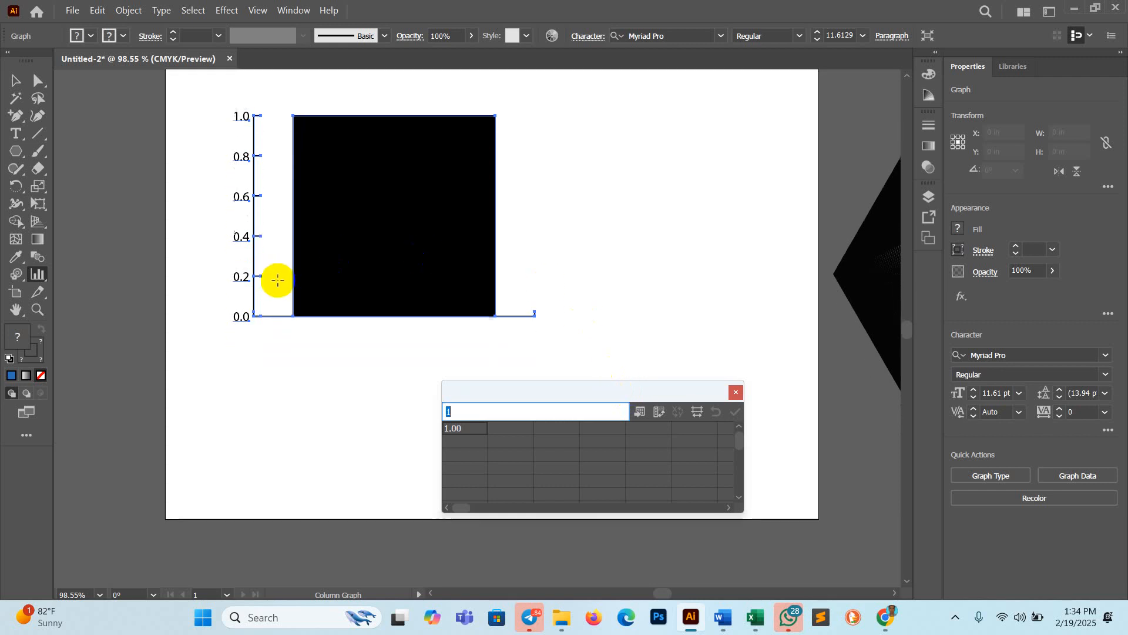
{"action": "left_click_drag", "start_coordinate": [526, 385], "coordinate": [526, 380]}
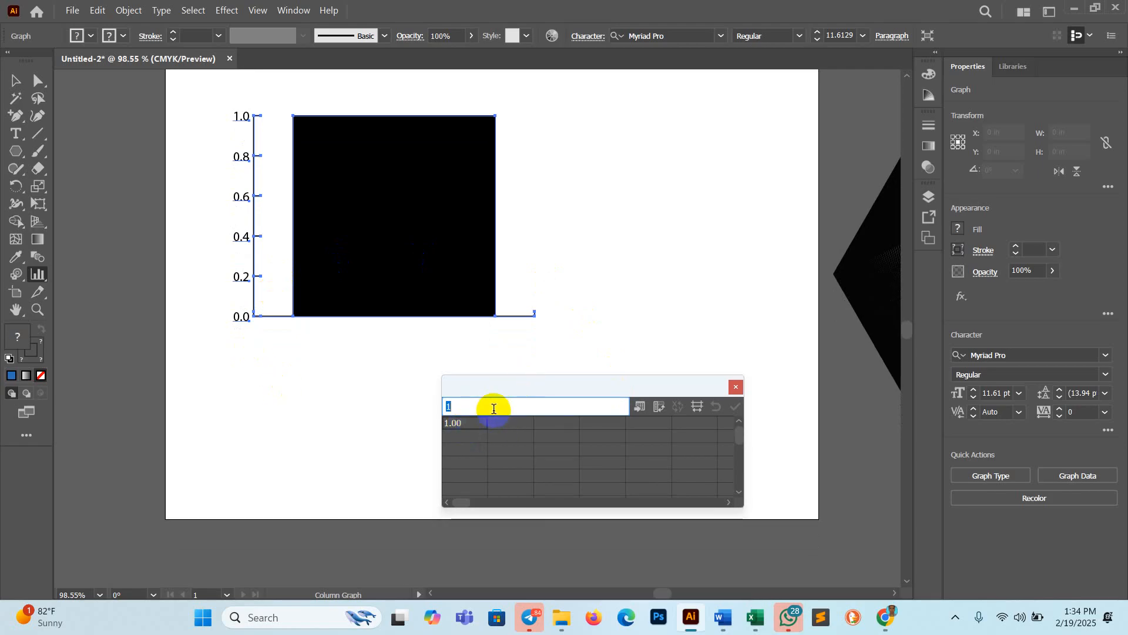
- Enter TV with the value 50 and LAPTOP with the value 70 in the first two graph data columns
{"action": "left_click", "coordinate": [454, 469]}
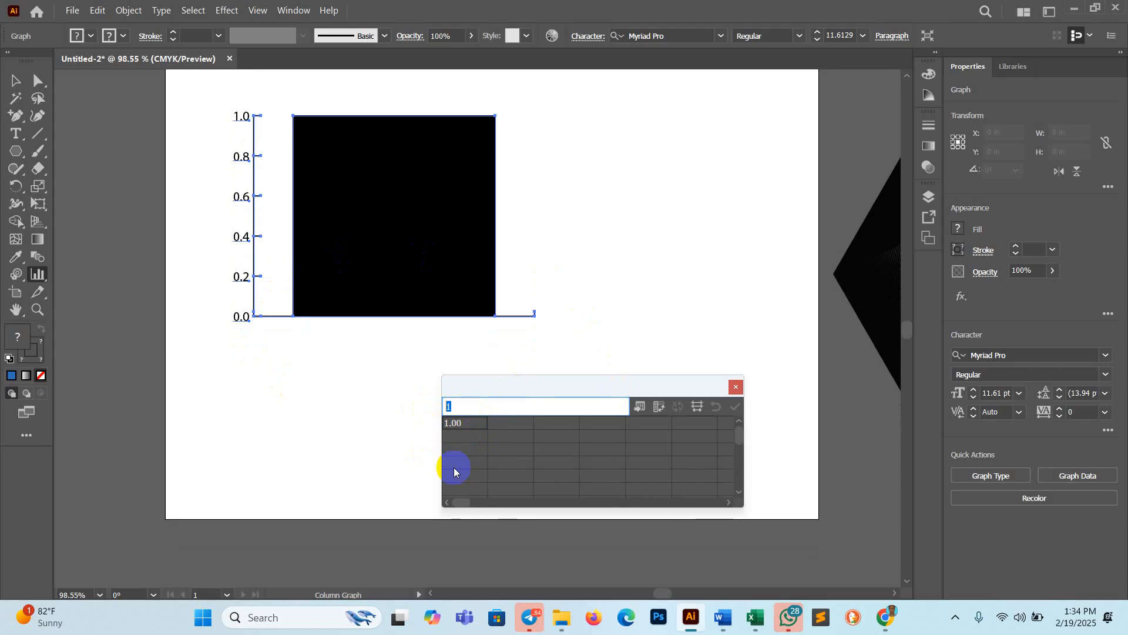
{"action": "type", "text": "TV"}
{"action": "key", "text": "Return"}
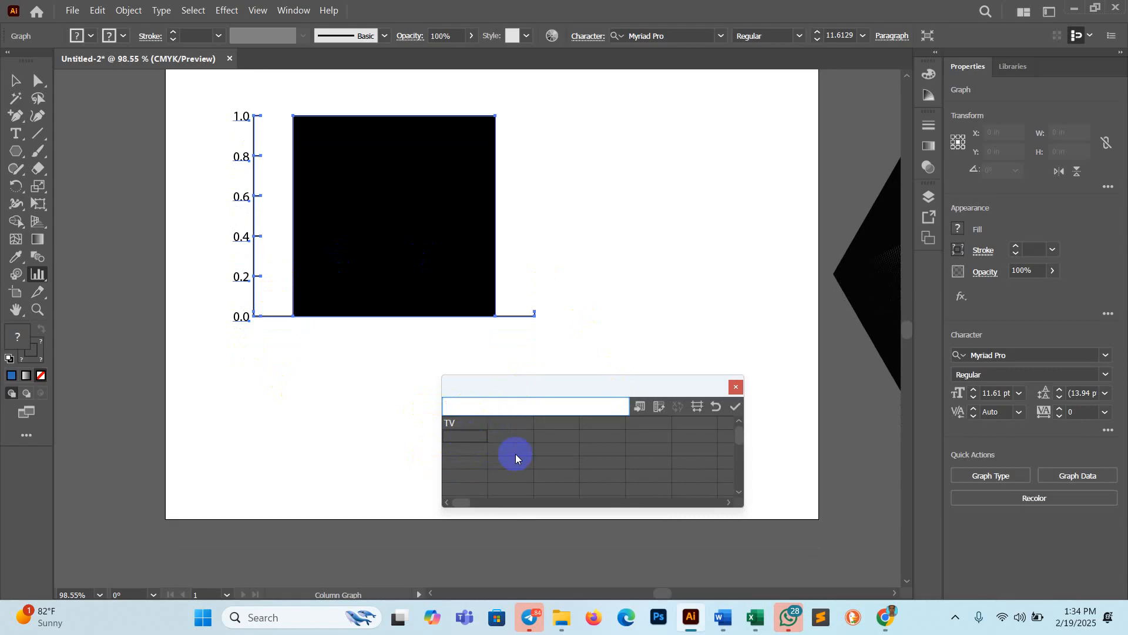
{"action": "type", "text": "50"}
{"action": "key", "text": "Return"}
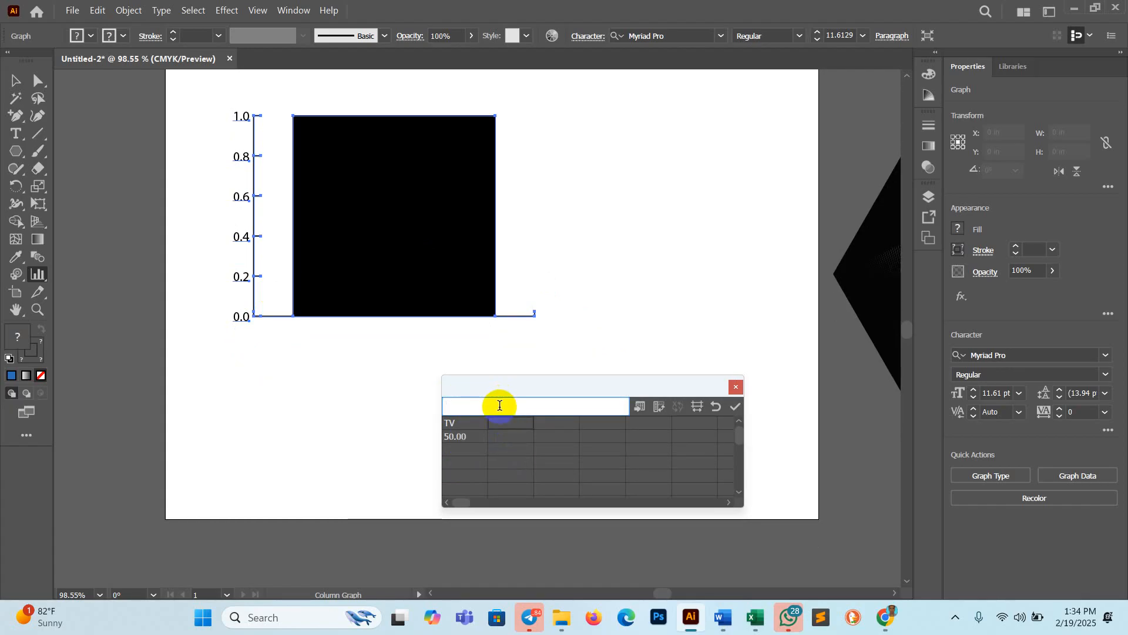
{"action": "type", "text": "LAPTOP"}
{"action": "key", "text": "Return"}
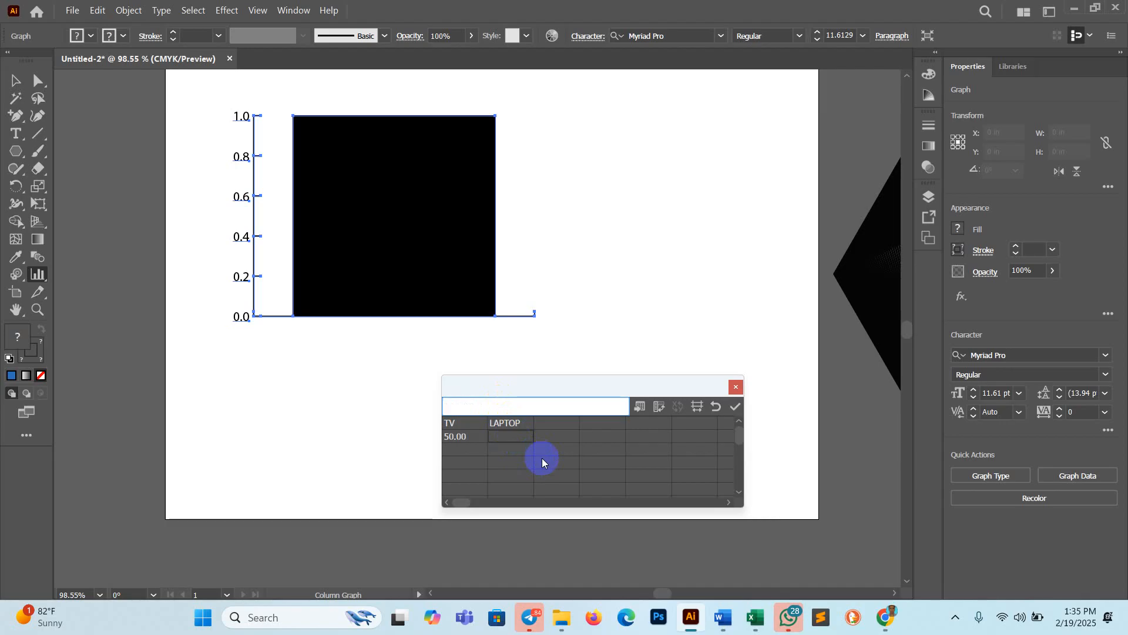
{"action": "type", "text": "70"}
- Enter PENDRIVE with the value 60 and MOBILE with the value 80, and apply the data to the graph
{"action": "left_click", "coordinate": [605, 462]}
{"action": "type", "text": "PENDRIVE"}
{"action": "left_click", "coordinate": [609, 453]}
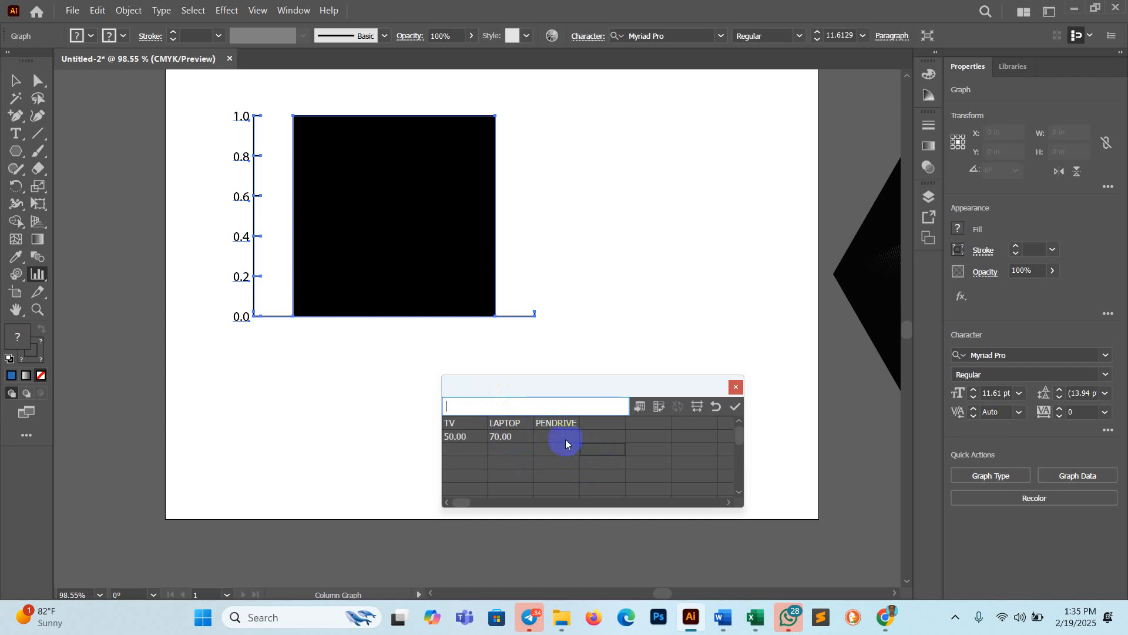
{"action": "type", "text": "60"}
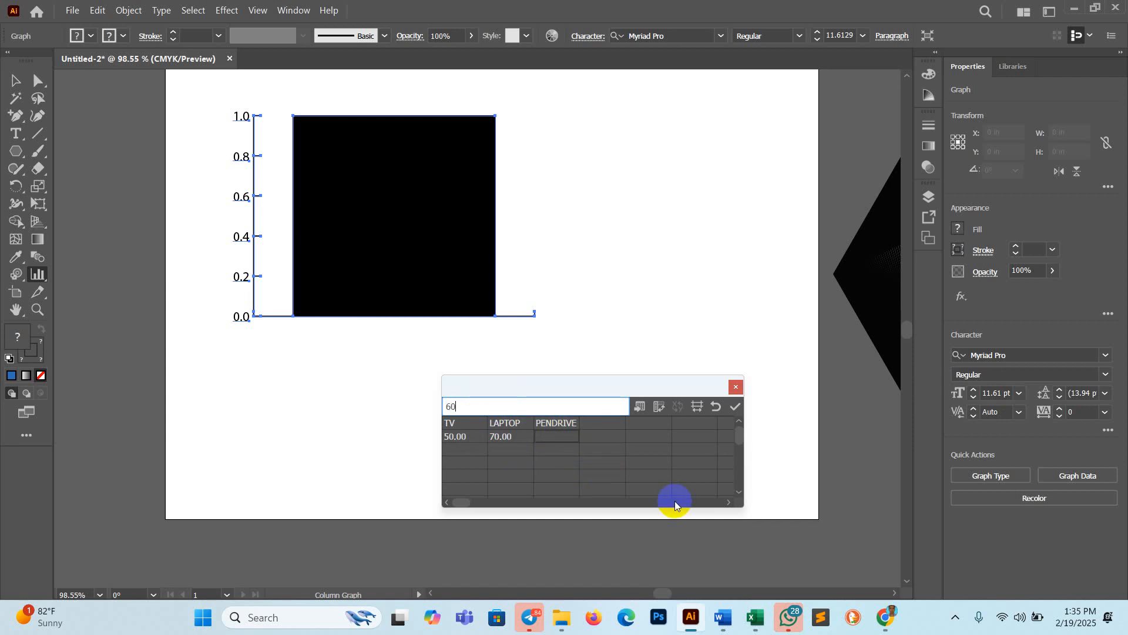
{"action": "left_click", "coordinate": [649, 449]}
{"action": "left_click", "coordinate": [598, 424]}
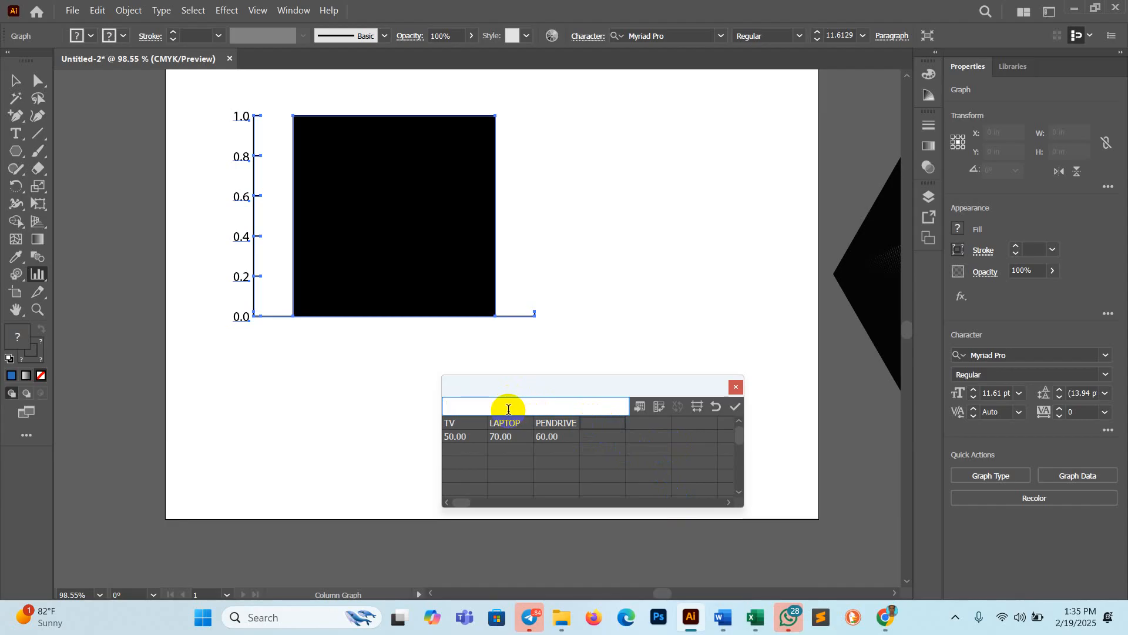
{"action": "type", "text": "MOBILE"}
{"action": "left_click", "coordinate": [611, 440]}
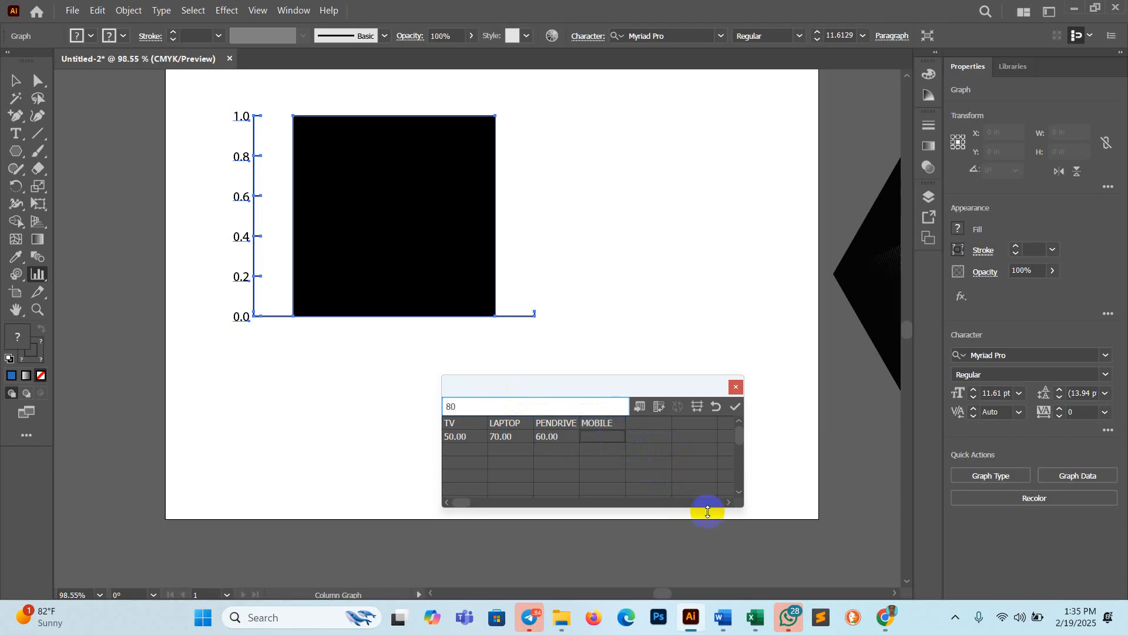
{"action": "left_click", "coordinate": [689, 468]}
{"action": "left_click", "coordinate": [734, 408]}
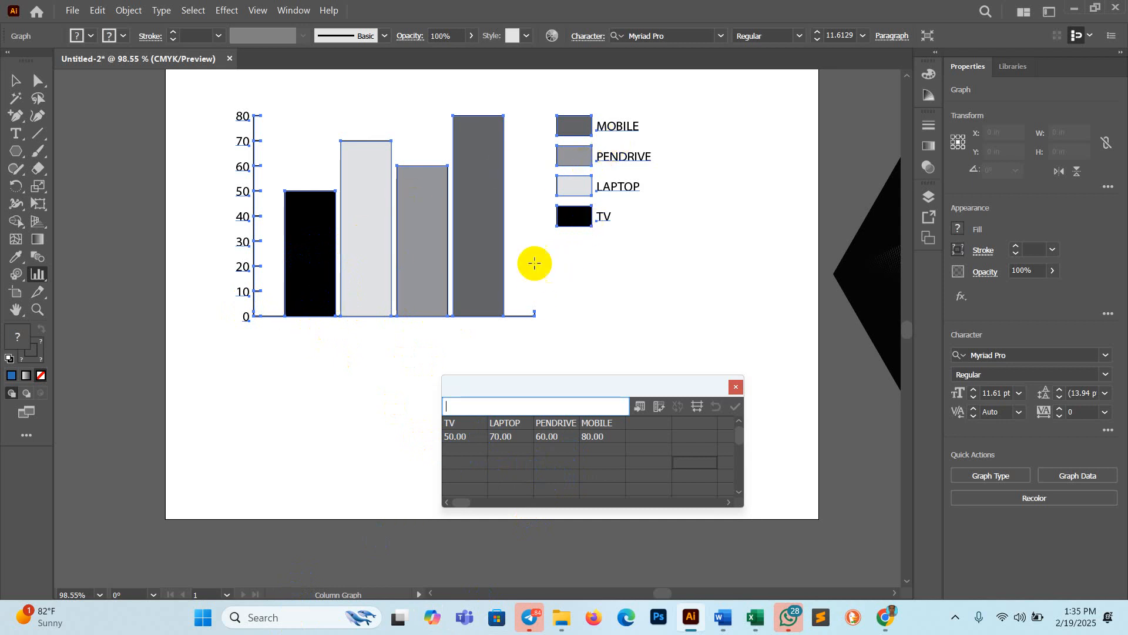
- Set the TV value to 100, apply it to the graph, close the graph data and deselect the graph
{"action": "left_click", "coordinate": [457, 440]}
{"action": "type", "text": "100"}
{"action": "left_click", "coordinate": [538, 479]}
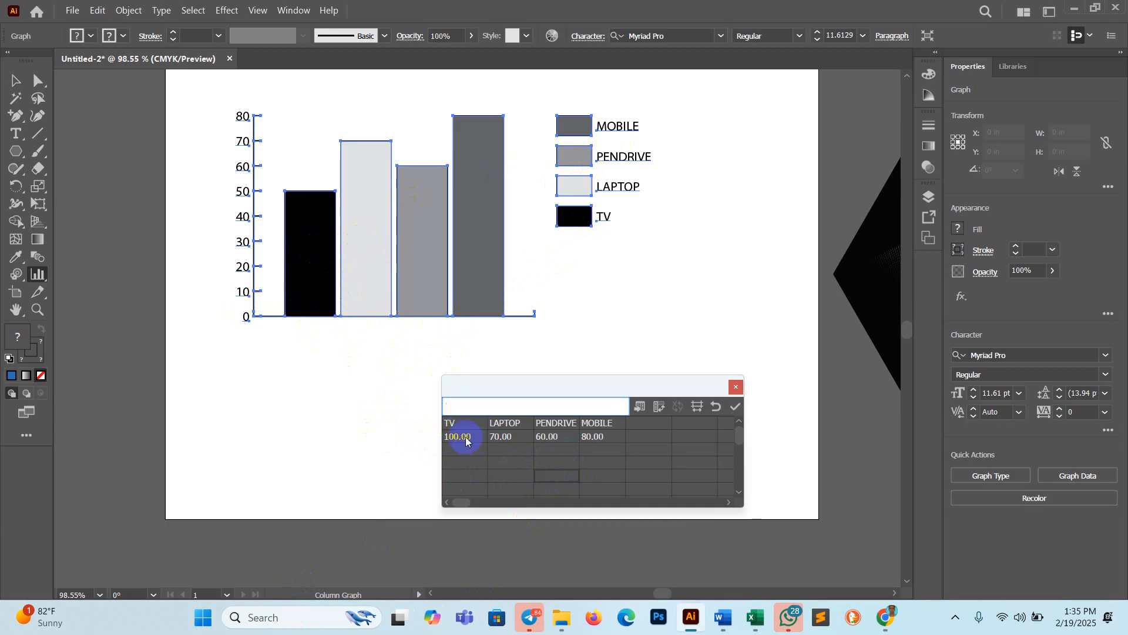
{"action": "left_click", "coordinate": [736, 407]}
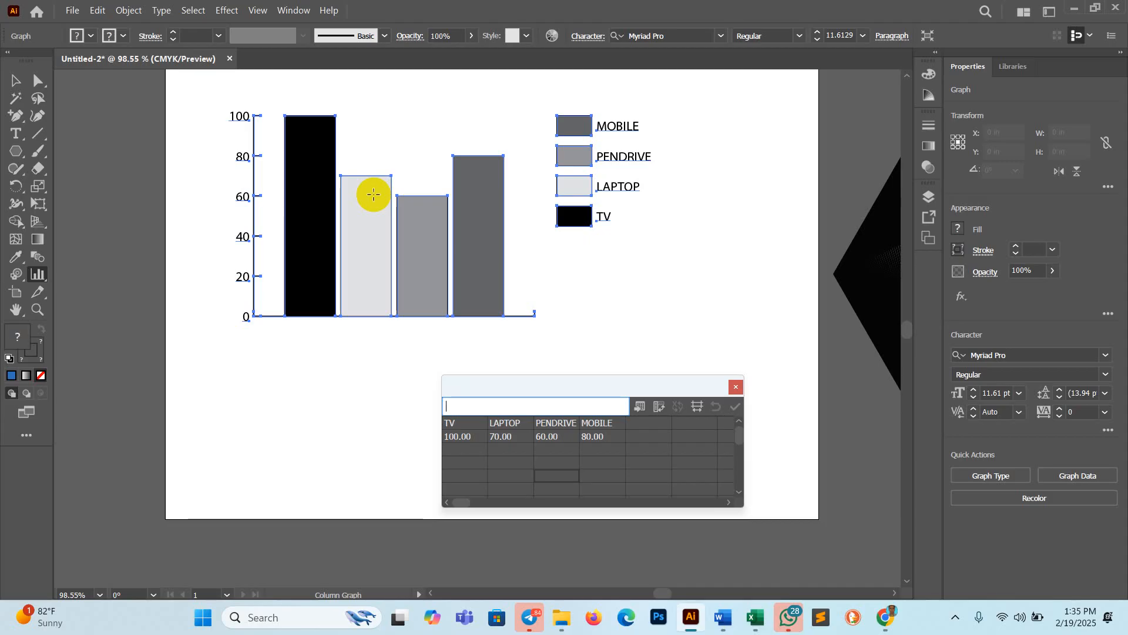
{"action": "left_click", "coordinate": [737, 387]}
{"action": "left_click", "coordinate": [15, 81]}
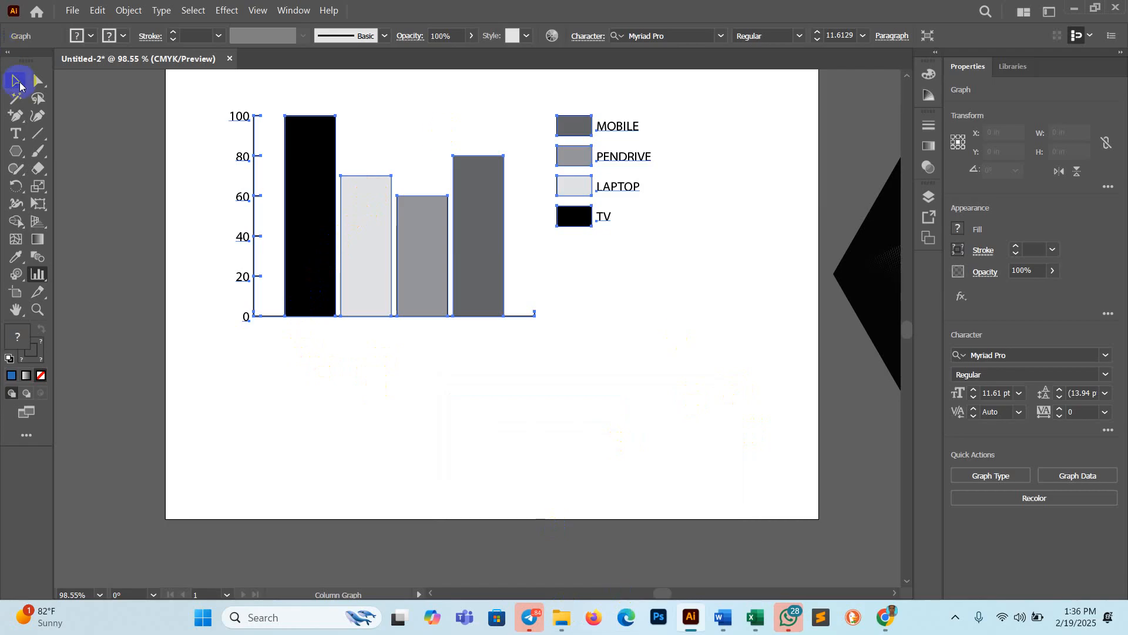
{"action": "left_click", "coordinate": [215, 400]}
- Select only the TV column with Direct Selection and try to fill it with blue from the Color Picker
{"action": "left_click", "coordinate": [38, 81]}
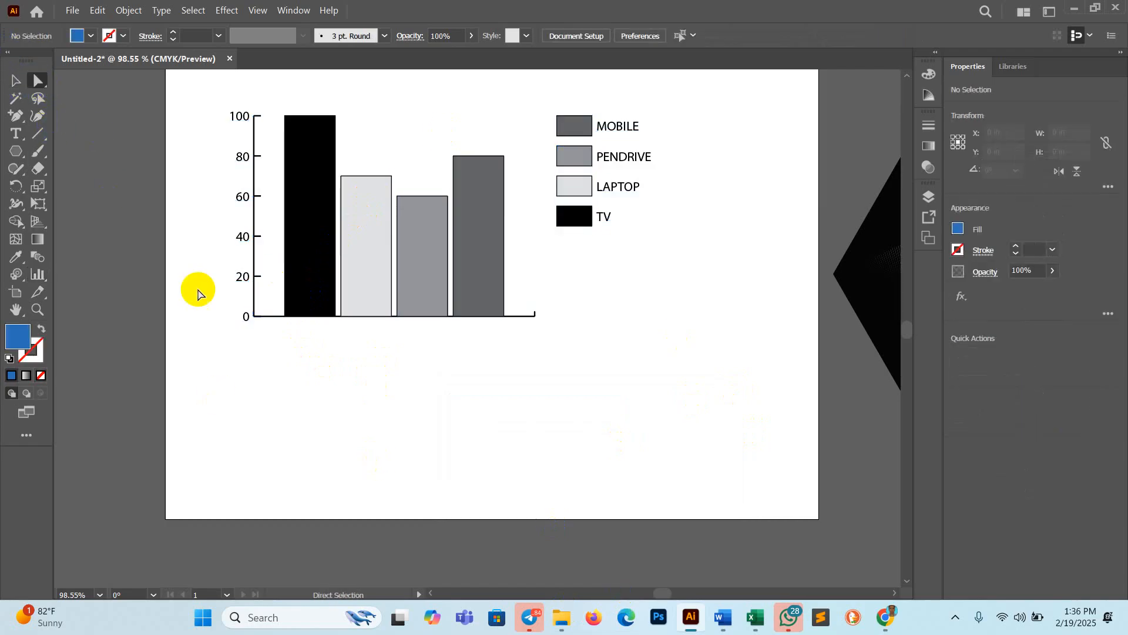
{"action": "left_click", "coordinate": [296, 257]}
{"action": "double_click", "coordinate": [18, 336]}
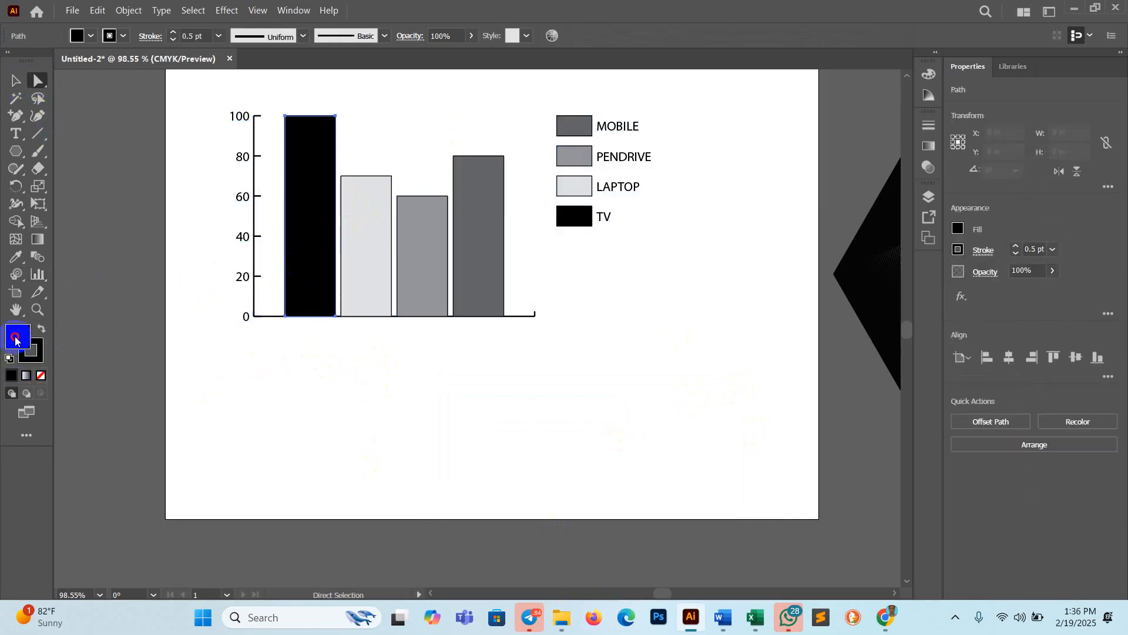
{"action": "left_click", "coordinate": [832, 266]}
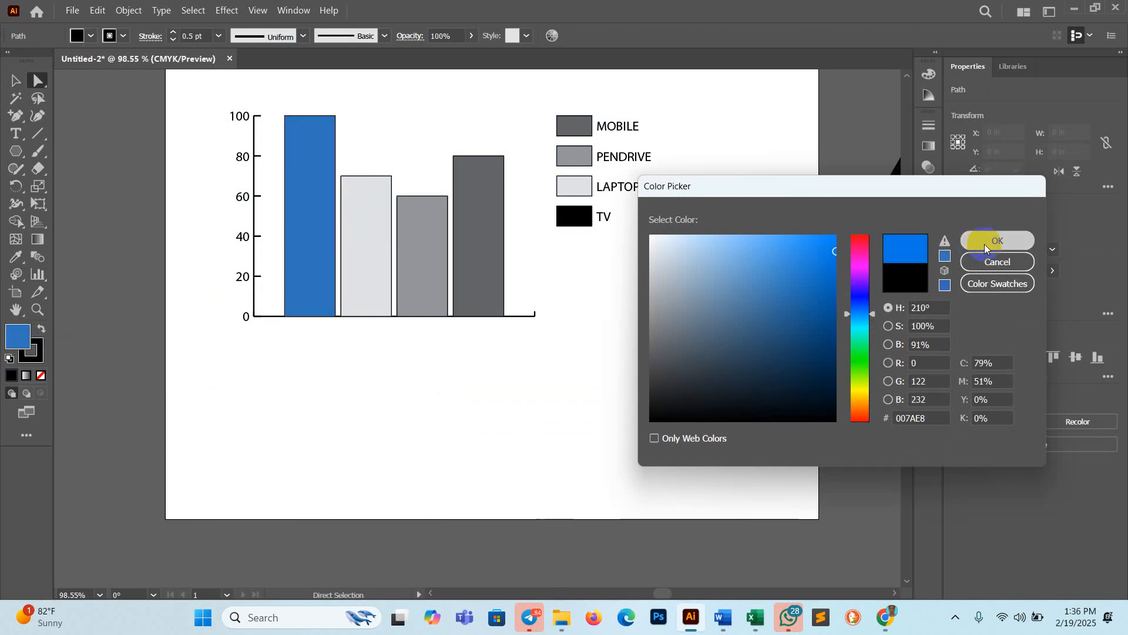
{"action": "left_click", "coordinate": [979, 241]}
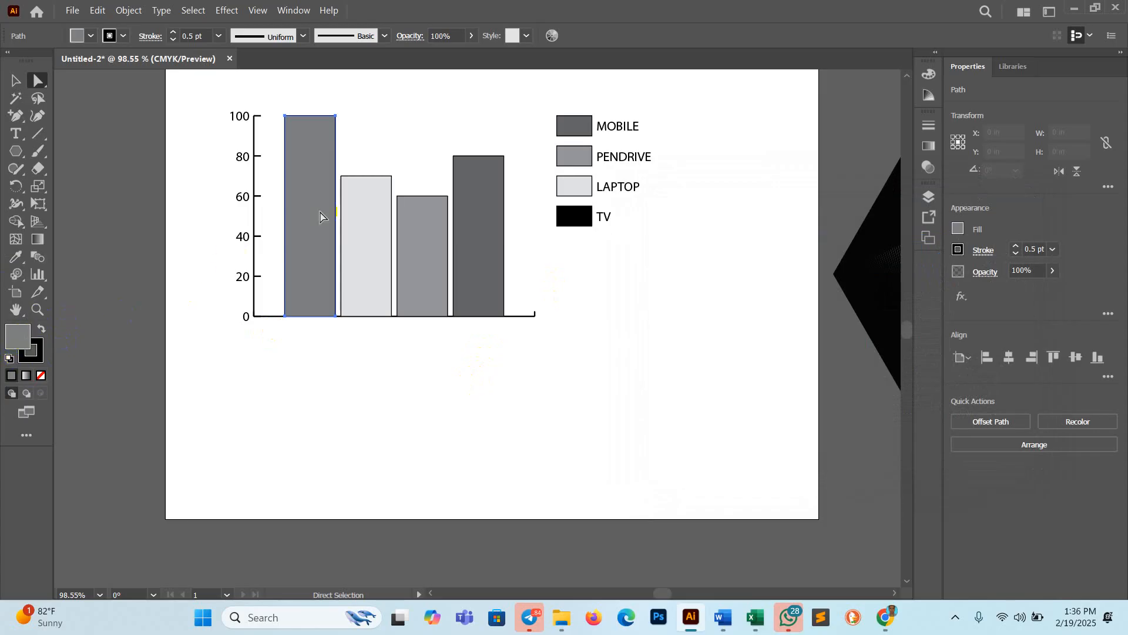
{"action": "double_click", "coordinate": [17, 338]}
{"action": "left_click", "coordinate": [829, 269]}
{"action": "left_click", "coordinate": [998, 240]}
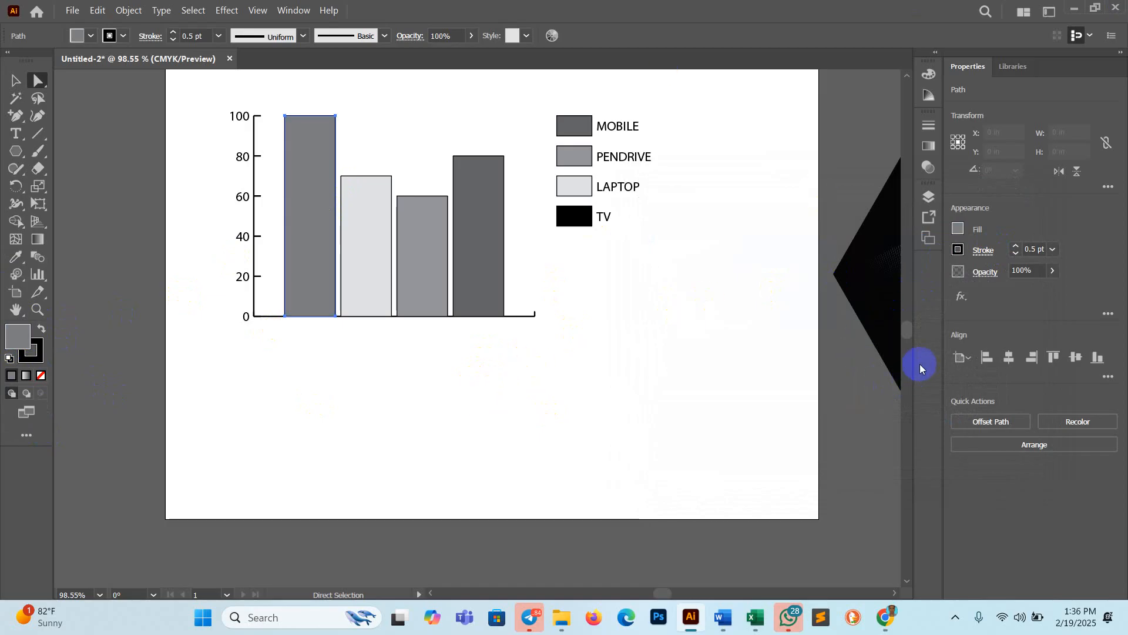
- Look through the stroke, gradient, transparency and color guide settings for the option that controls the color mode
{"action": "left_click", "coordinate": [927, 131]}
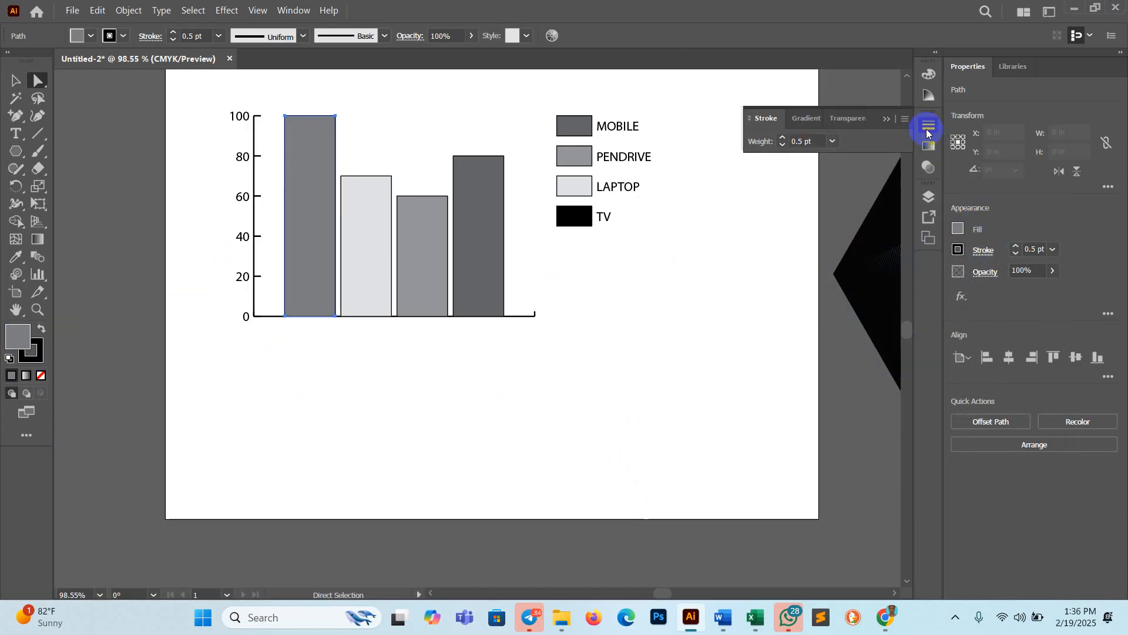
{"action": "left_click", "coordinate": [931, 146]}
{"action": "right_click", "coordinate": [932, 149]}
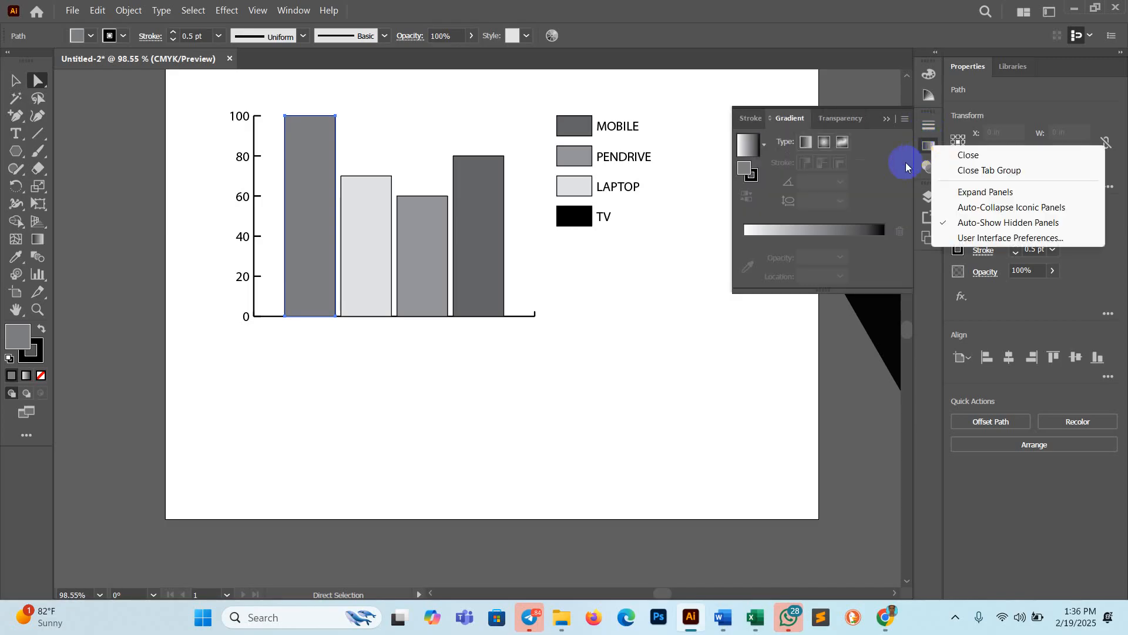
{"action": "left_click", "coordinate": [930, 148]}
{"action": "left_click", "coordinate": [930, 148]}
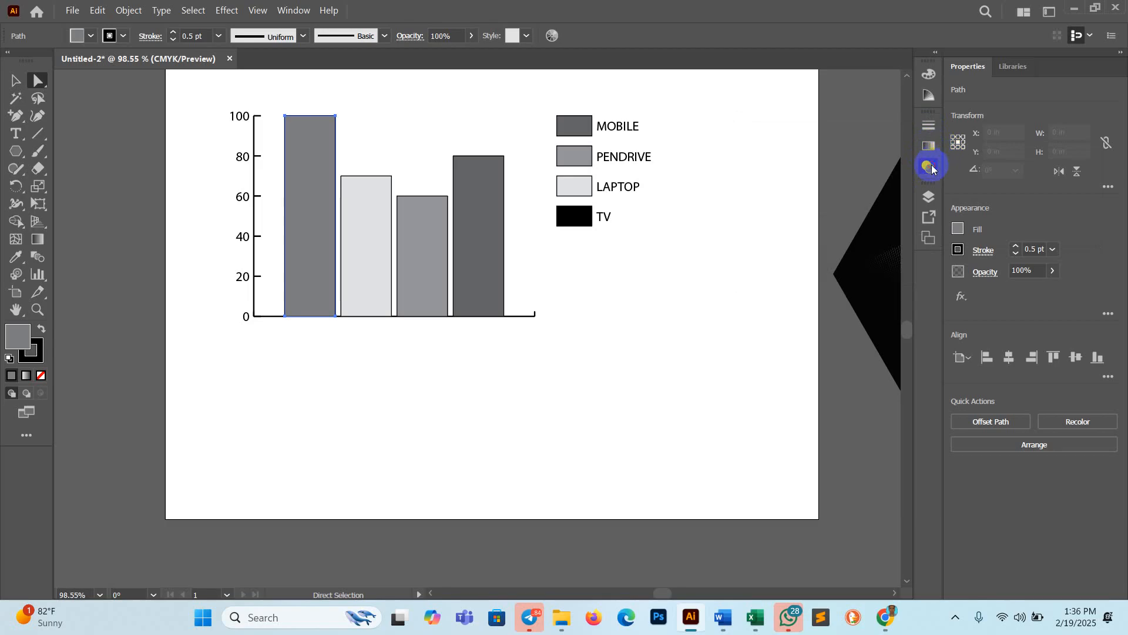
{"action": "left_click", "coordinate": [930, 167]}
{"action": "left_click", "coordinate": [930, 95]}
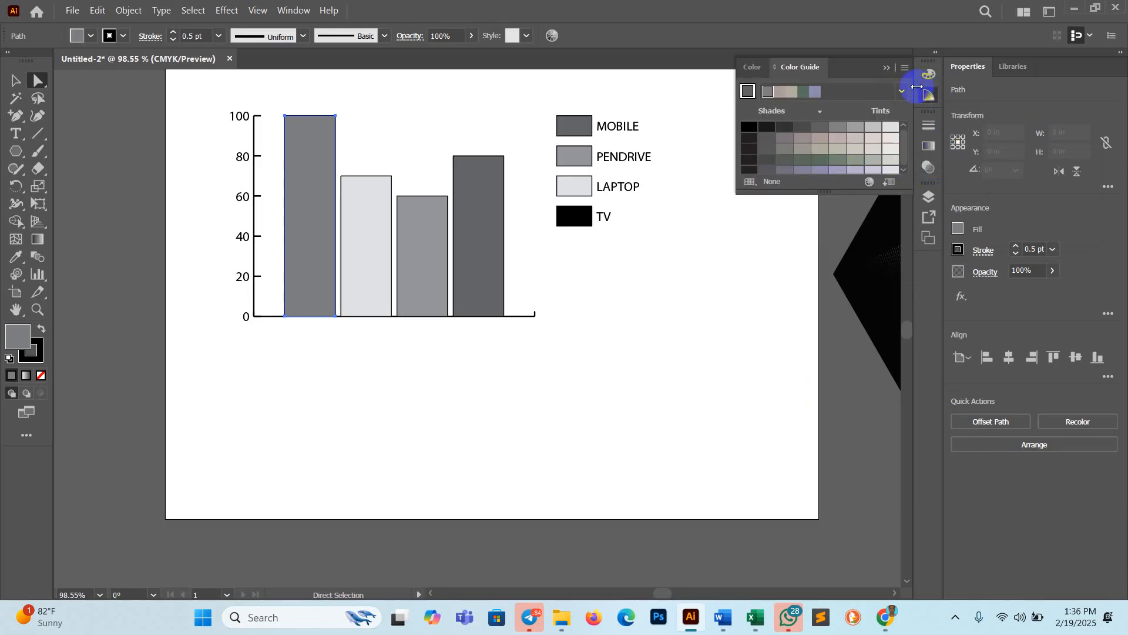
{"action": "left_click", "coordinate": [888, 69]}
{"action": "left_click", "coordinate": [928, 95]}
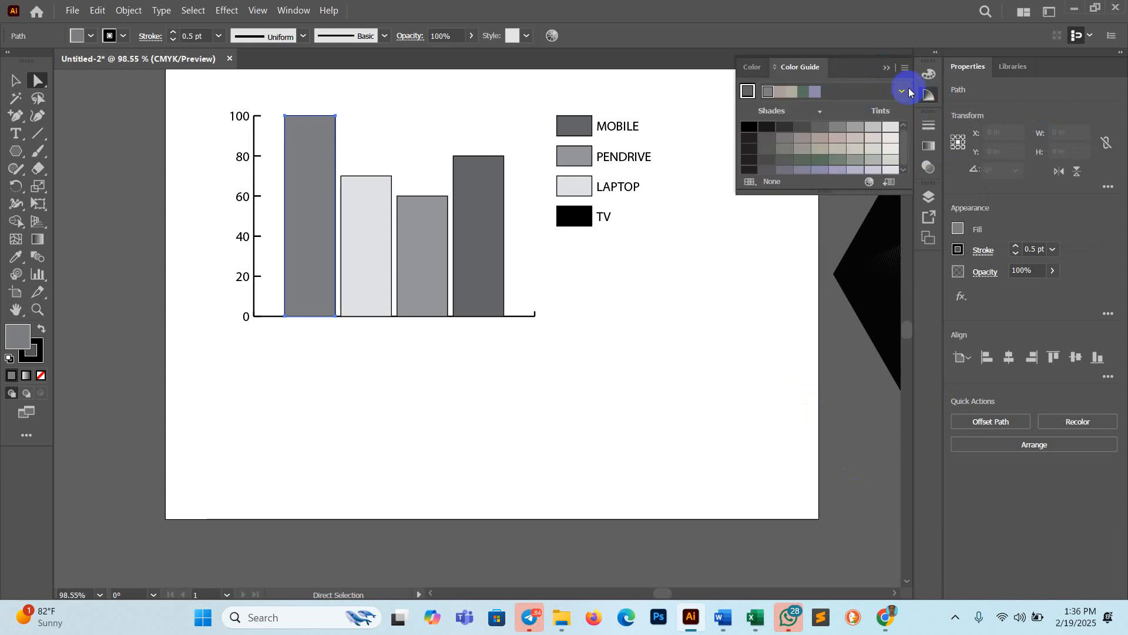
{"action": "left_click", "coordinate": [906, 69]}
{"action": "left_click", "coordinate": [905, 70]}
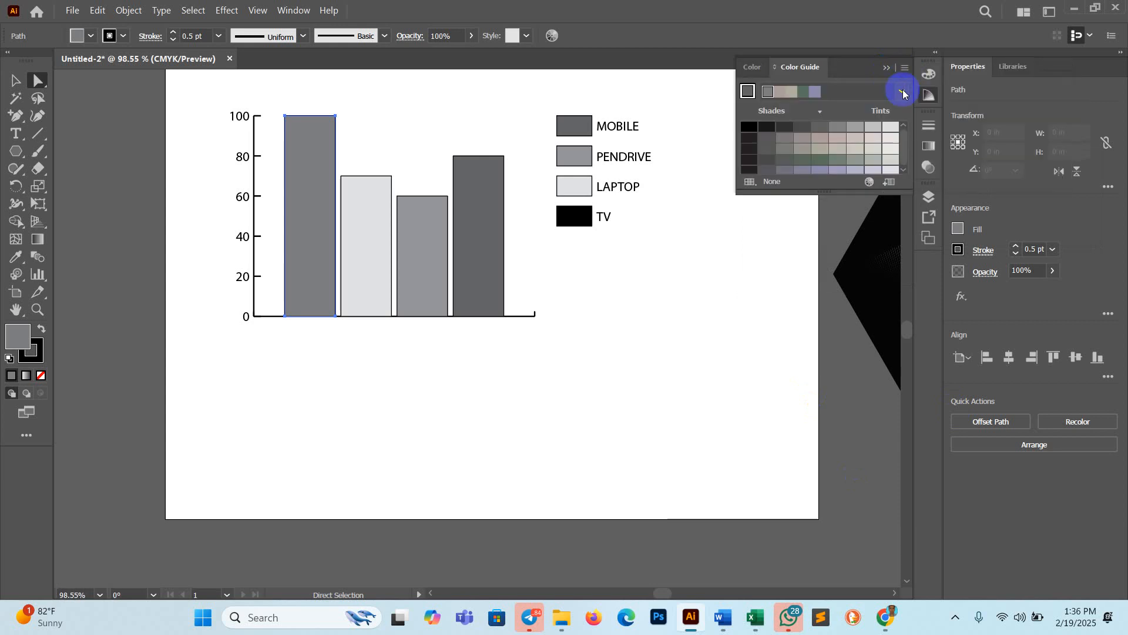
- Change the TV column's color mode to CMYK and fill the column with blue
{"action": "left_click", "coordinate": [928, 75]}
{"action": "left_click", "coordinate": [905, 69]}
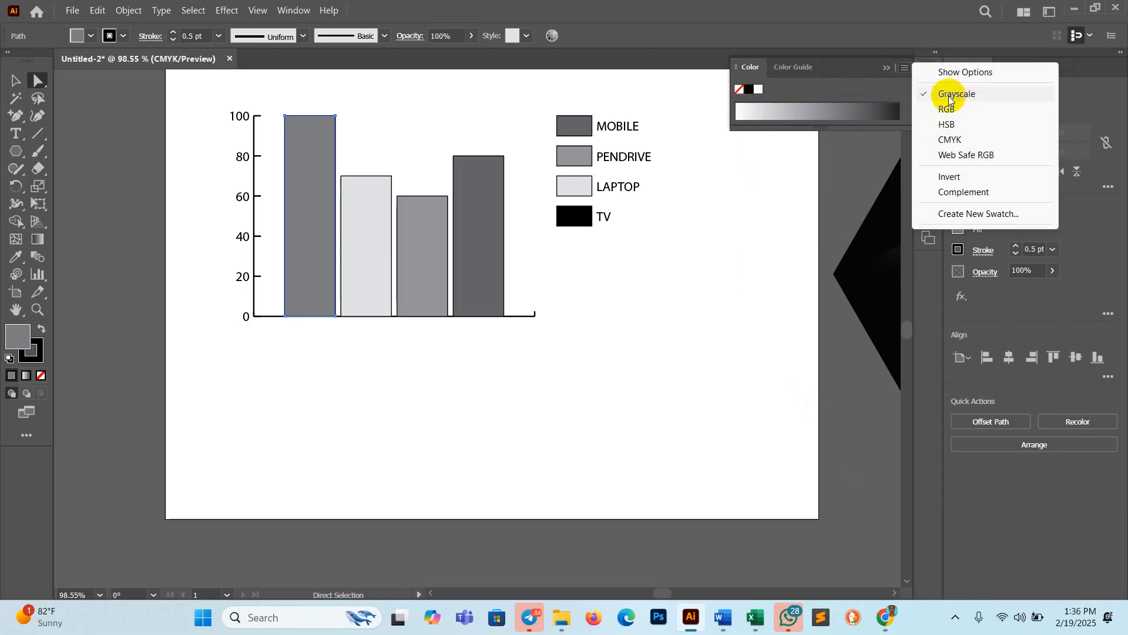
{"action": "left_click", "coordinate": [949, 140]}
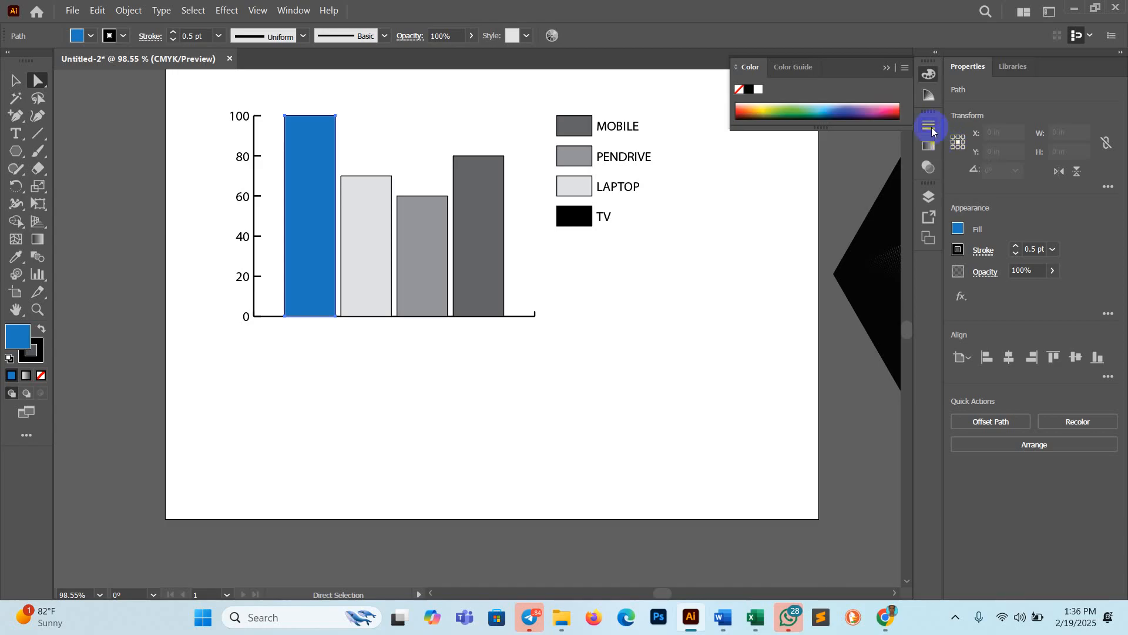
- Select only the LAPTOP column and try to fill it with red from the Color Picker
{"action": "left_click", "coordinate": [372, 222]}
{"action": "double_click", "coordinate": [17, 337]}
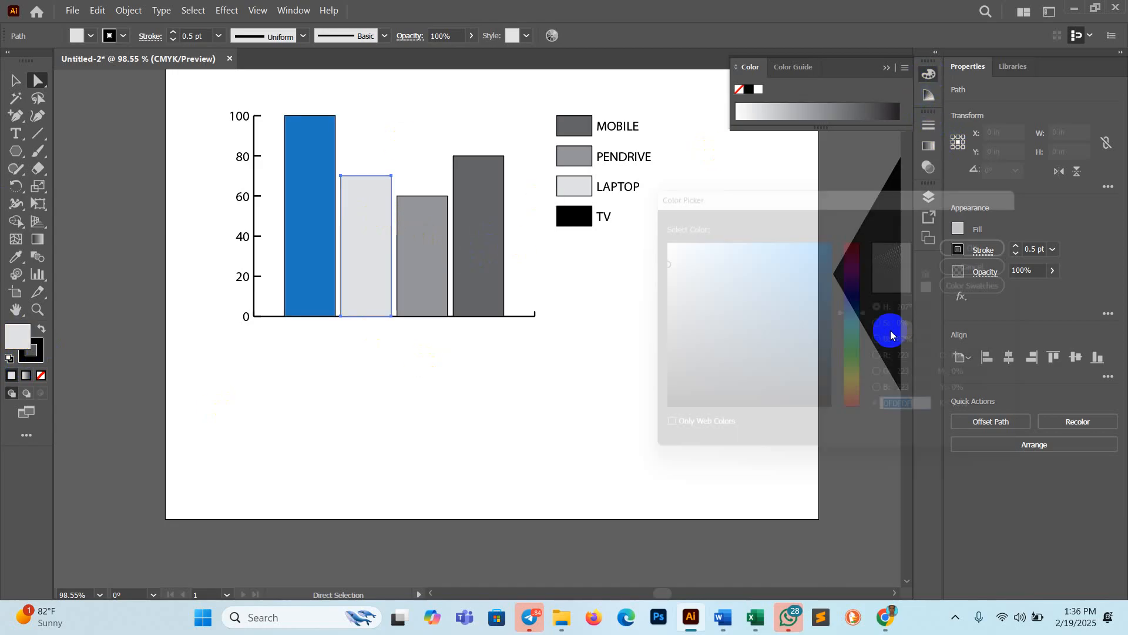
{"action": "left_click", "coordinate": [863, 246]}
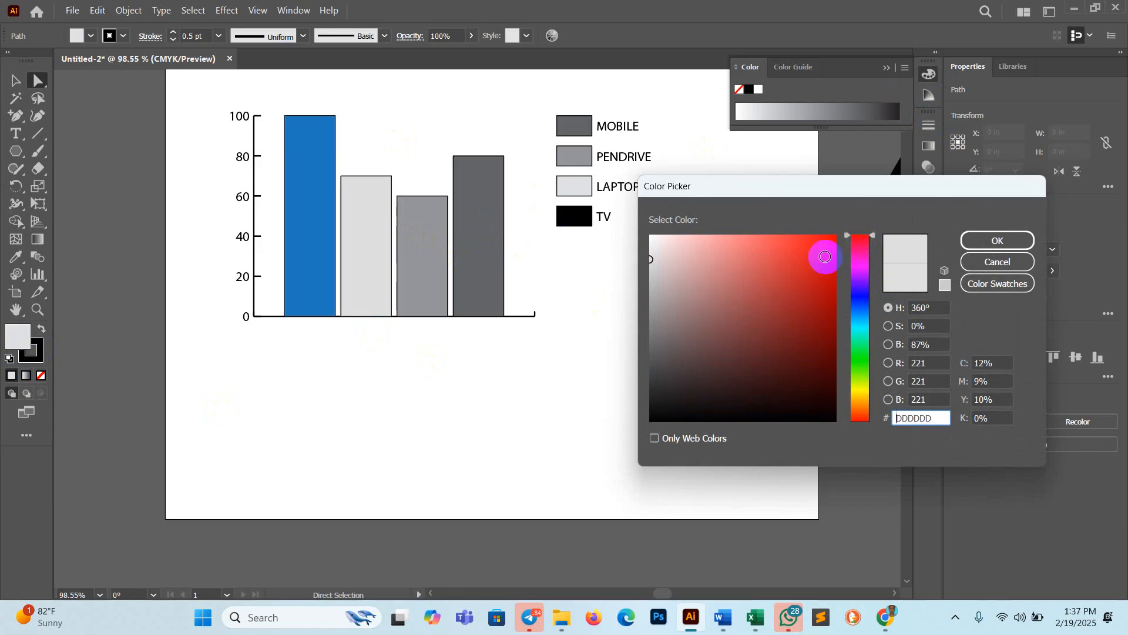
{"action": "left_click", "coordinate": [836, 239]}
{"action": "left_click", "coordinate": [980, 238]}
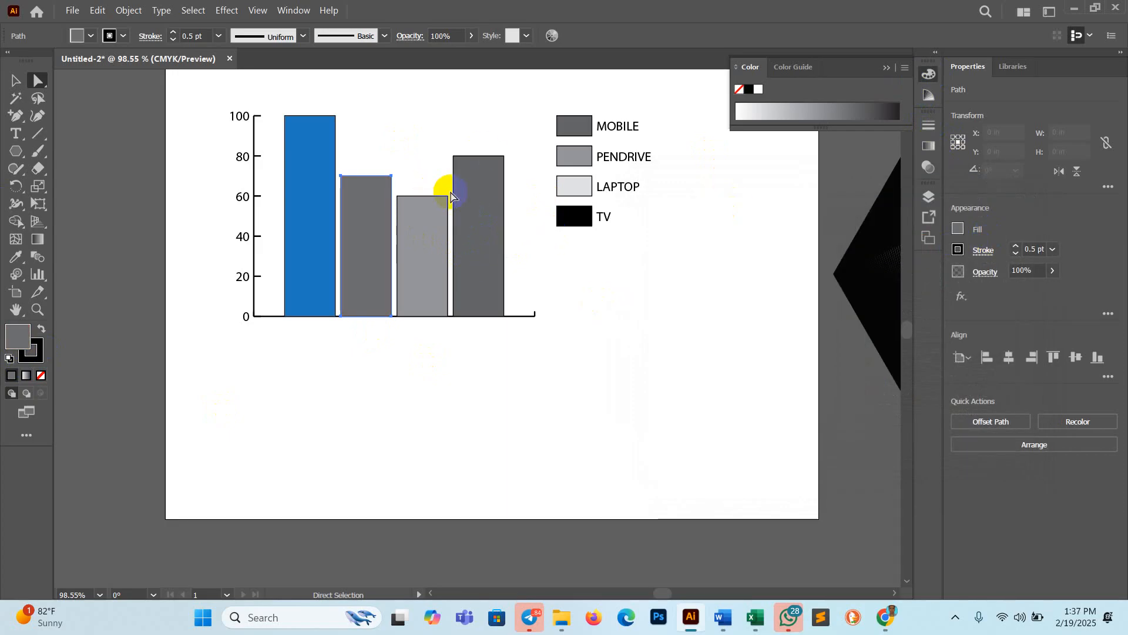
- Change the LAPTOP column's color mode to CMYK, fill the column with red and close the color settings
{"action": "left_click", "coordinate": [904, 70]}
{"action": "left_click", "coordinate": [950, 139]}
{"action": "left_click", "coordinate": [896, 111]}
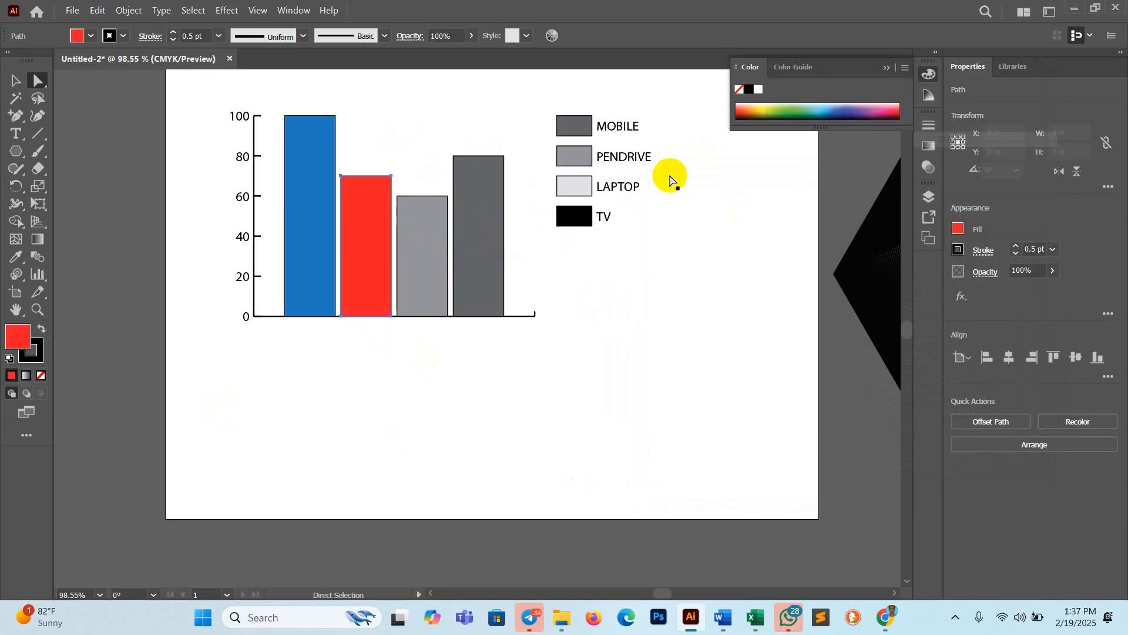
{"action": "left_click", "coordinate": [390, 238]}
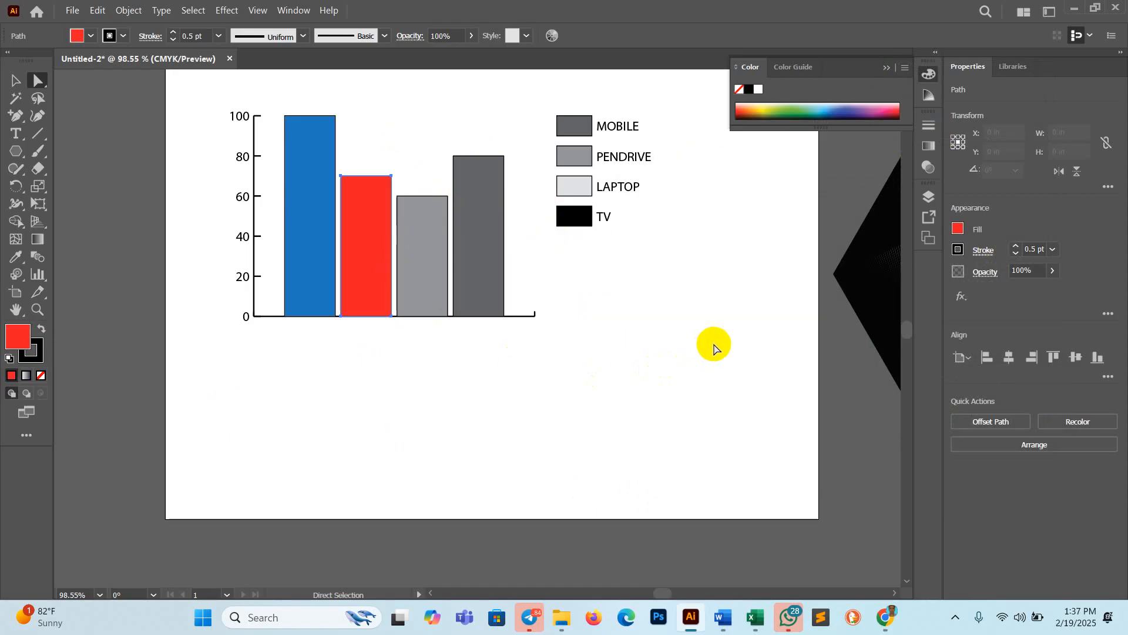
{"action": "scroll", "coordinate": [714, 347], "scroll_direction": "up", "scroll_amount": 2}
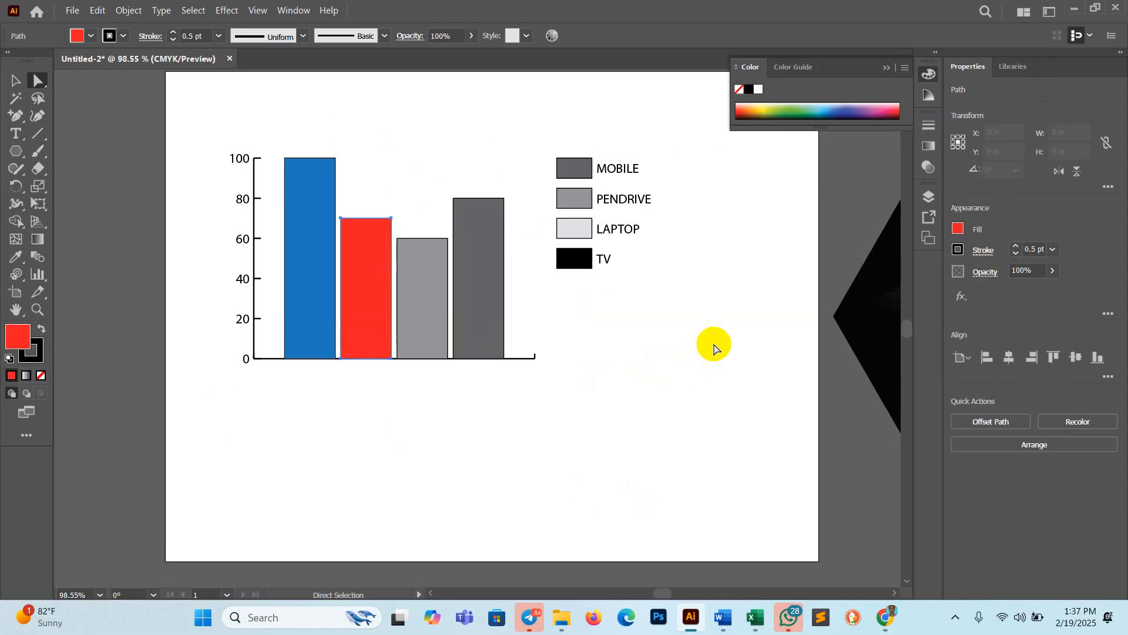
{"action": "left_click", "coordinate": [887, 69]}
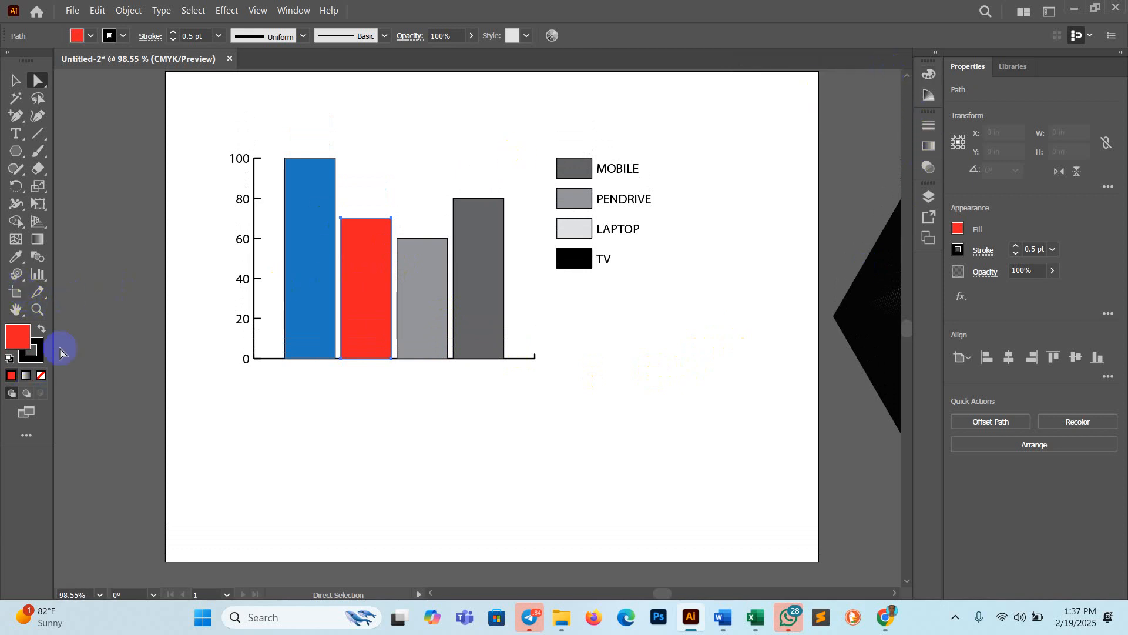
- Select the whole column graph with the Selection tool and move it off the artboard's right edge
{"action": "left_click", "coordinate": [38, 273]}
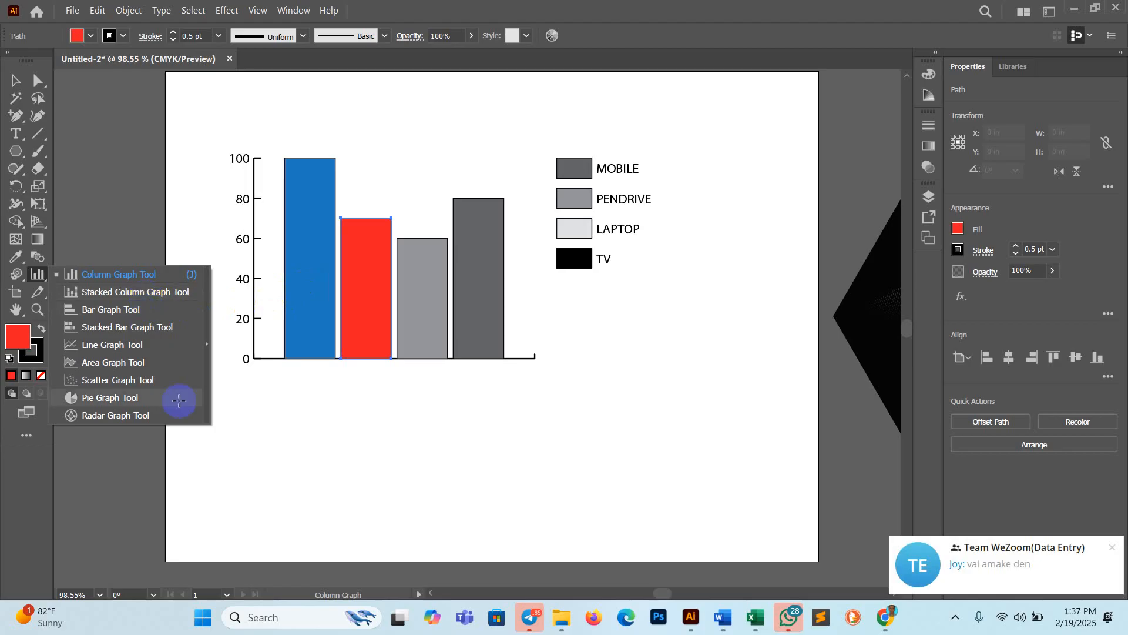
{"action": "left_click", "coordinate": [1111, 548]}
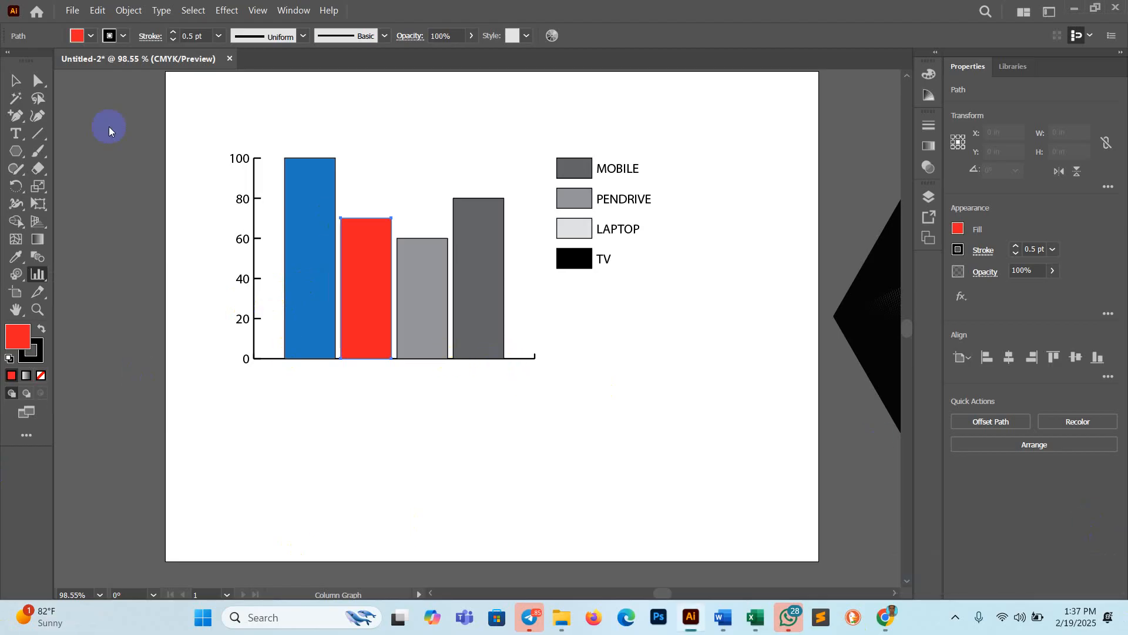
{"action": "left_click", "coordinate": [22, 86]}
{"action": "left_click_drag", "start_coordinate": [196, 128], "coordinate": [519, 378]}
{"action": "left_click_drag", "start_coordinate": [324, 244], "coordinate": [880, 192]}
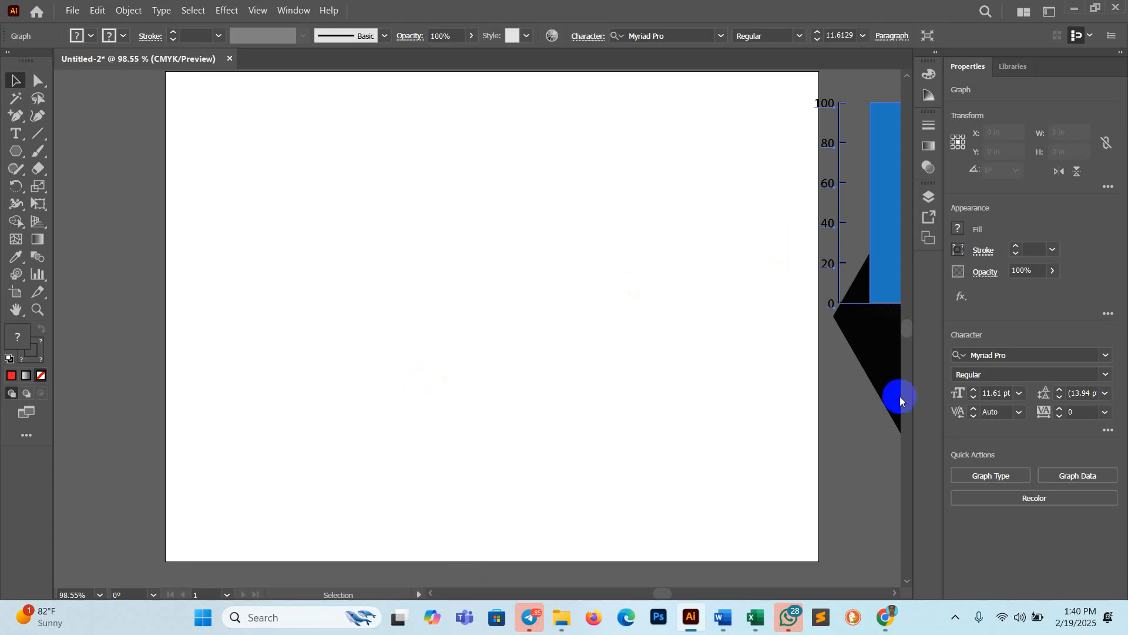
- Draw a stacked column graph on the empty artboard and move it to the artboard's upper part
{"action": "left_click", "coordinate": [37, 275]}
{"action": "left_click_drag", "start_coordinate": [37, 274], "coordinate": [133, 292]}
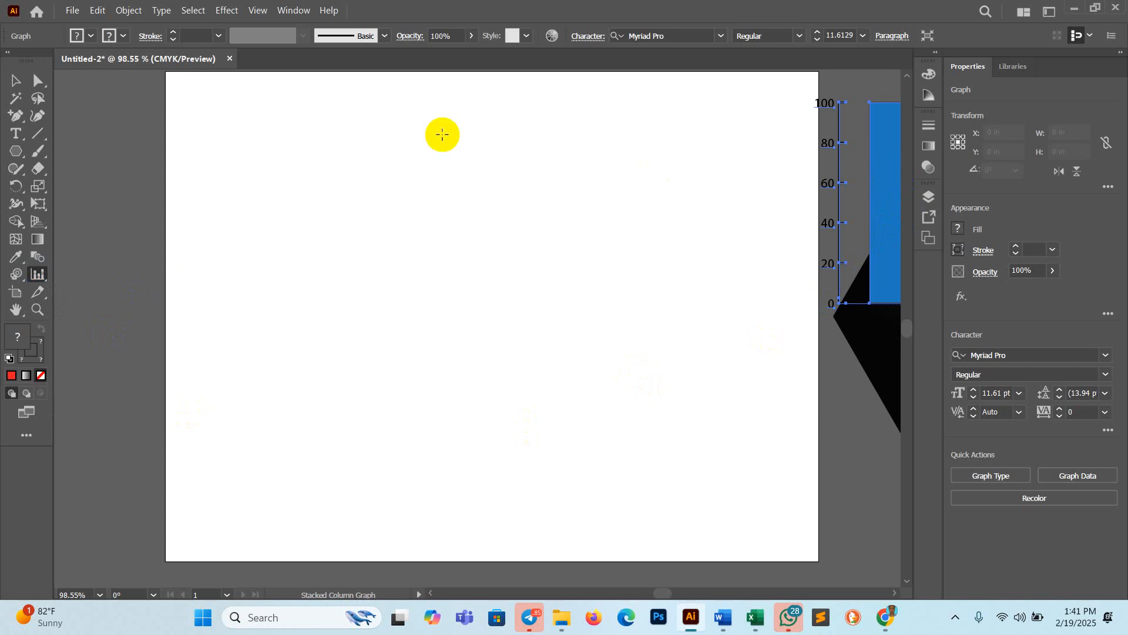
{"action": "left_click_drag", "start_coordinate": [248, 207], "coordinate": [650, 441]}
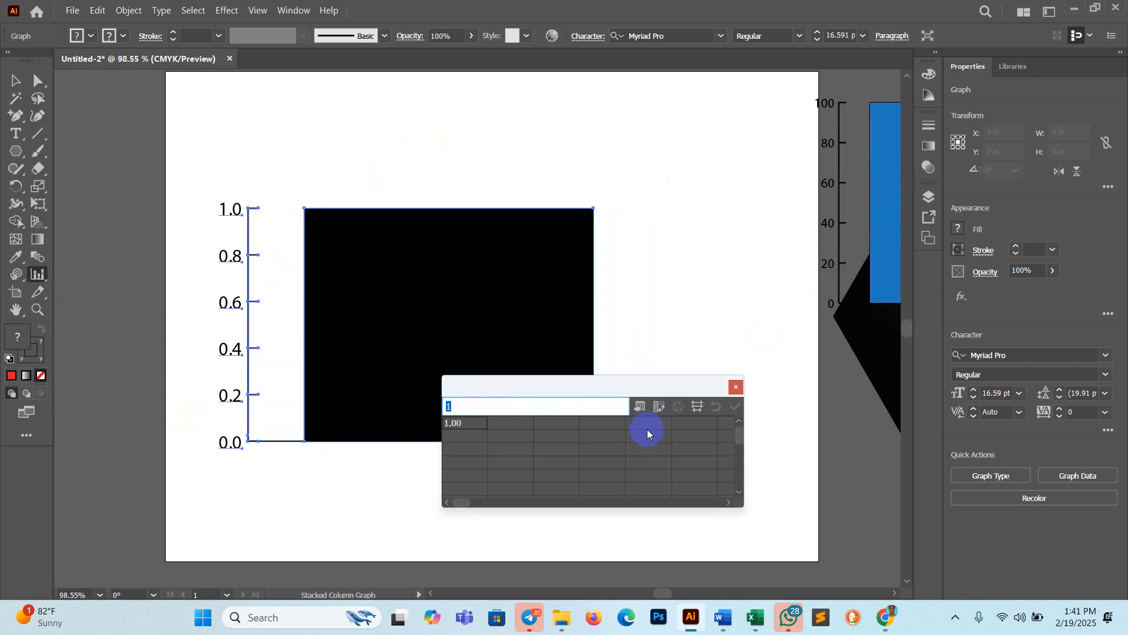
{"action": "left_click", "coordinate": [15, 81]}
{"action": "left_click_drag", "start_coordinate": [399, 282], "coordinate": [378, 186]}
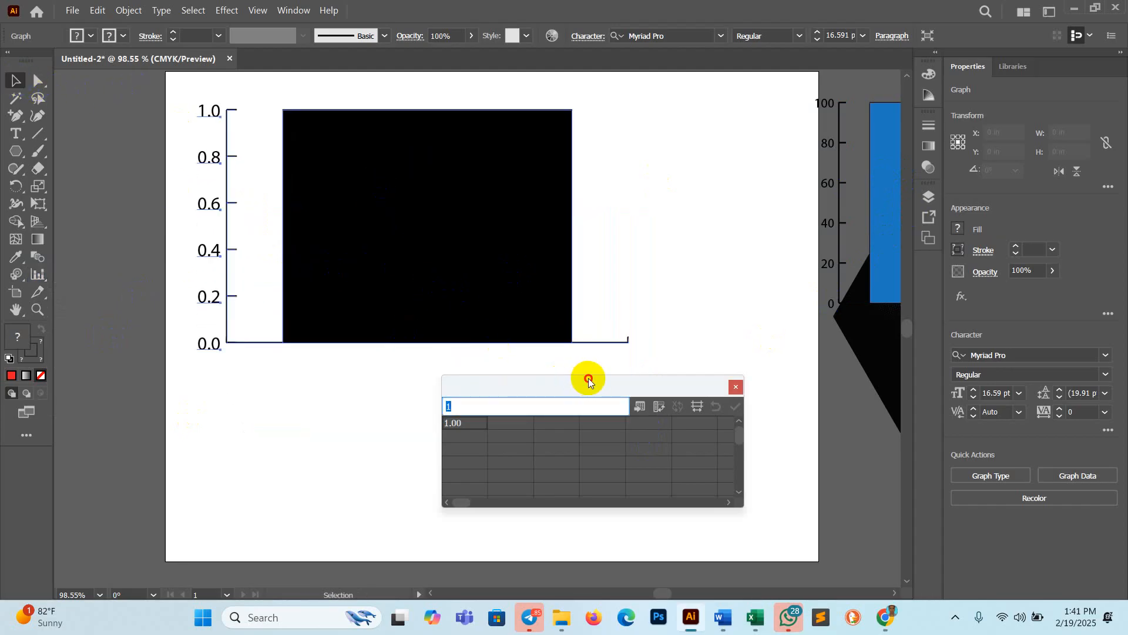
{"action": "left_click_drag", "start_coordinate": [589, 382], "coordinate": [552, 382]}
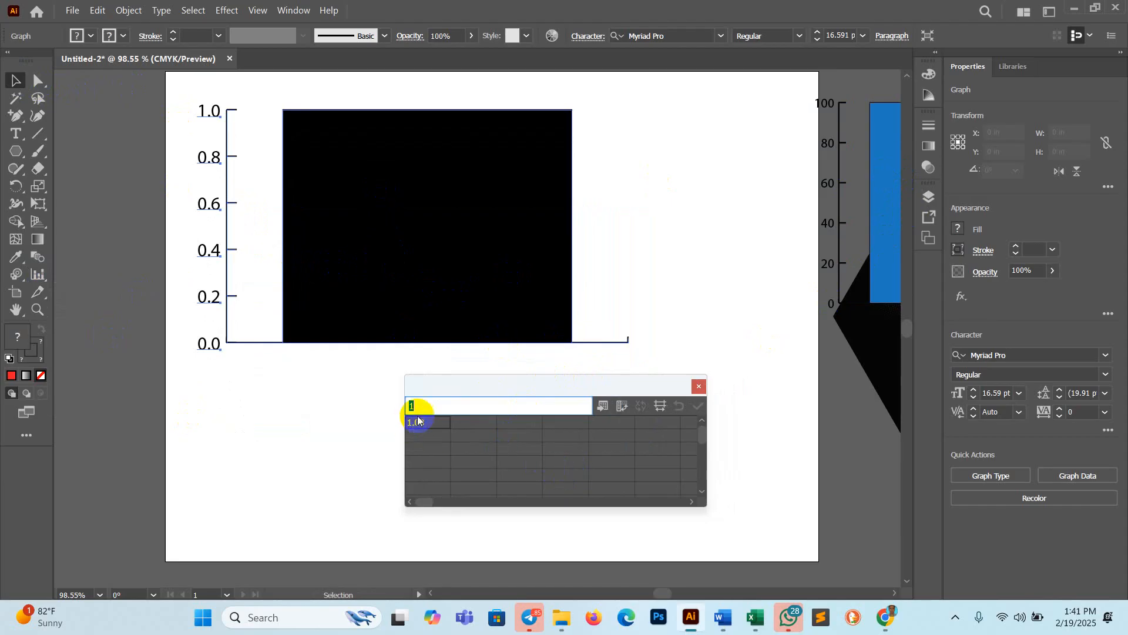
- Fill the first column of the graph data with the label Laptop and the values 50 and 60
{"action": "type", "text": "Laptop"}
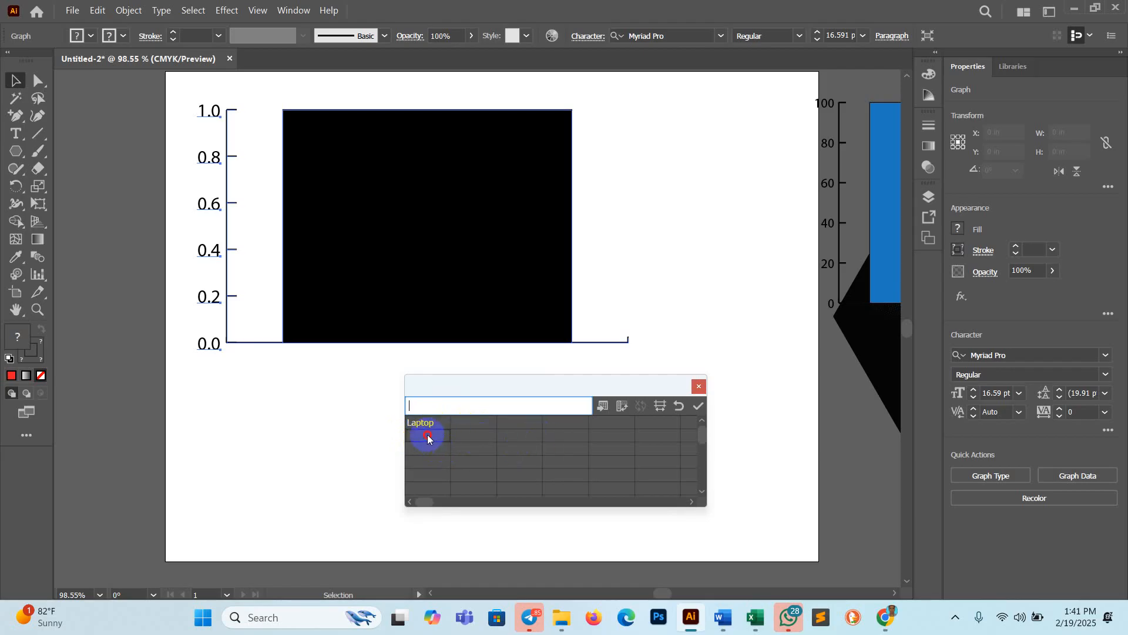
{"action": "type", "text": "50"}
{"action": "left_click", "coordinate": [425, 451]}
{"action": "type", "text": "60"}
{"action": "left_click", "coordinate": [396, 318]}
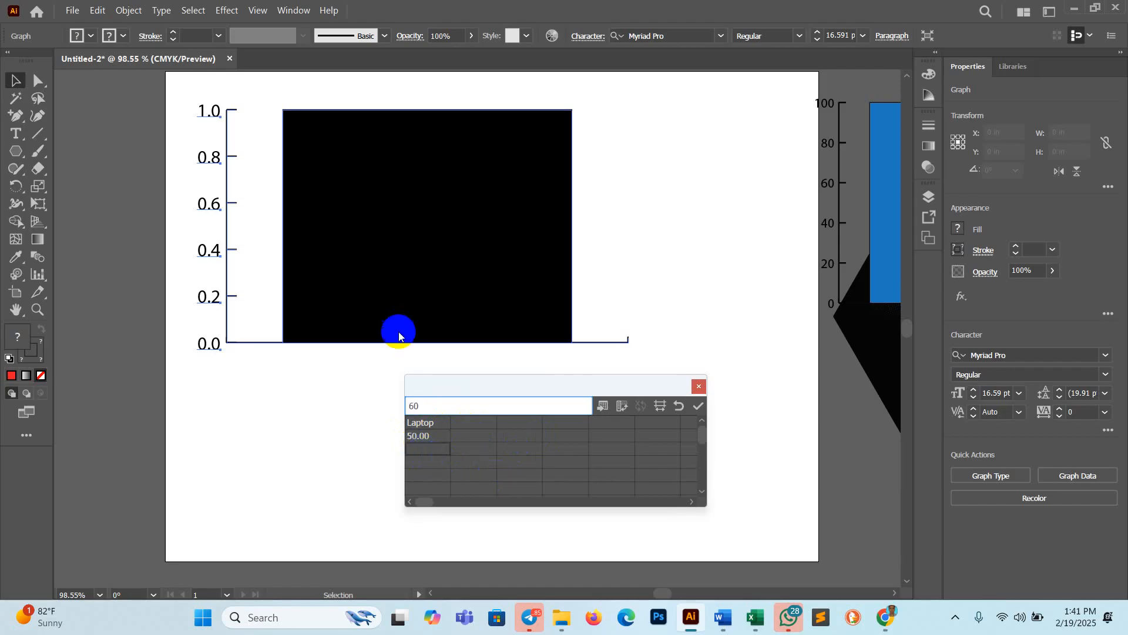
- Fill the second column of the graph data with the label TV and the values 60 and 40
{"action": "left_click", "coordinate": [473, 422]}
{"action": "type", "text": "TV"}
{"action": "left_click", "coordinate": [488, 469]}
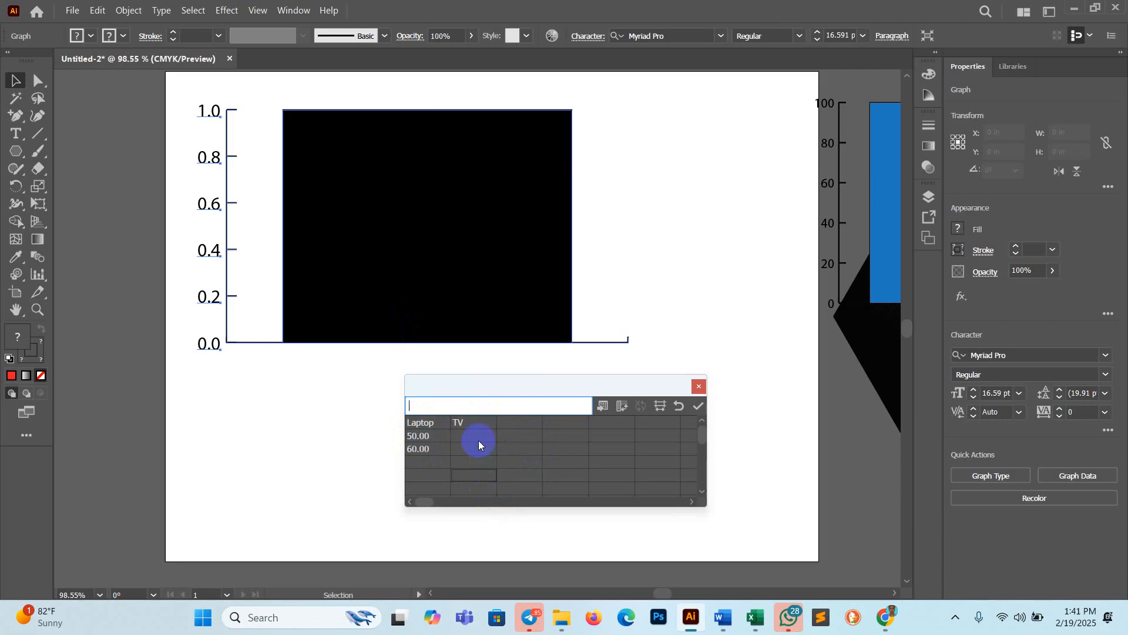
{"action": "left_click", "coordinate": [478, 442]}
{"action": "type", "text": "60"}
{"action": "left_click", "coordinate": [482, 450]}
{"action": "type", "text": "40"}
{"action": "left_click", "coordinate": [532, 463]}
- Fill the third column of the graph data with the label Mobile and the values 70 and 20
{"action": "left_click", "coordinate": [529, 422]}
{"action": "type", "text": "Moabile"}
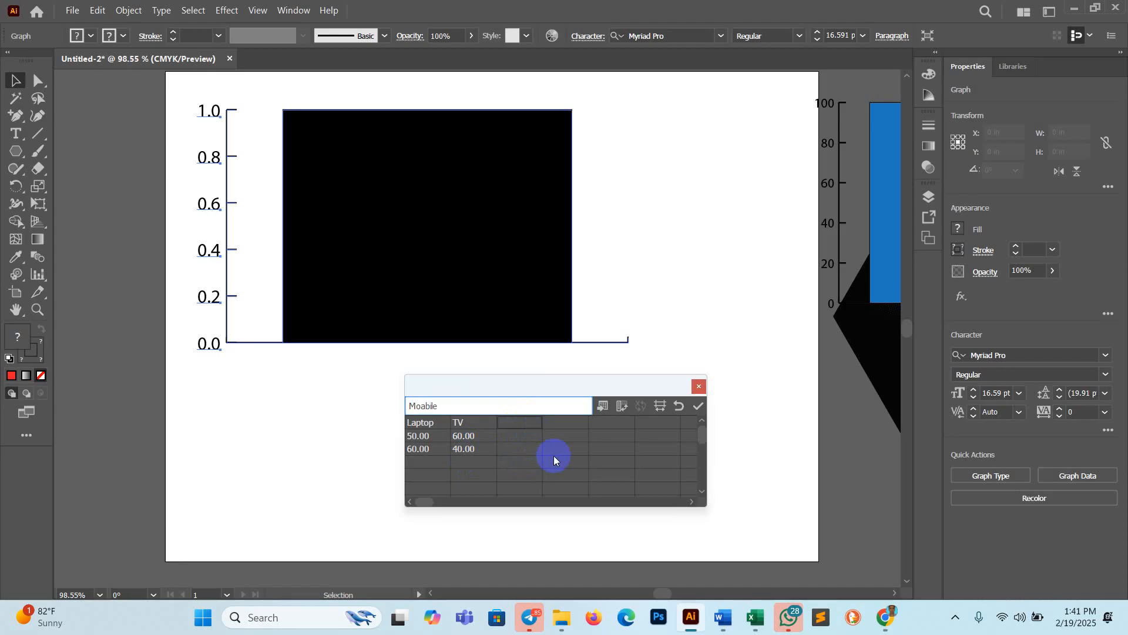
{"action": "key", "text": "BackSpace"}
{"action": "key", "text": "BackSpace"}
{"action": "key", "text": "BackSpace"}
{"action": "key", "text": "BackSpace"}
{"action": "key", "text": "BackSpace"}
{"action": "type", "text": "bile"}
{"action": "key", "text": "Return"}
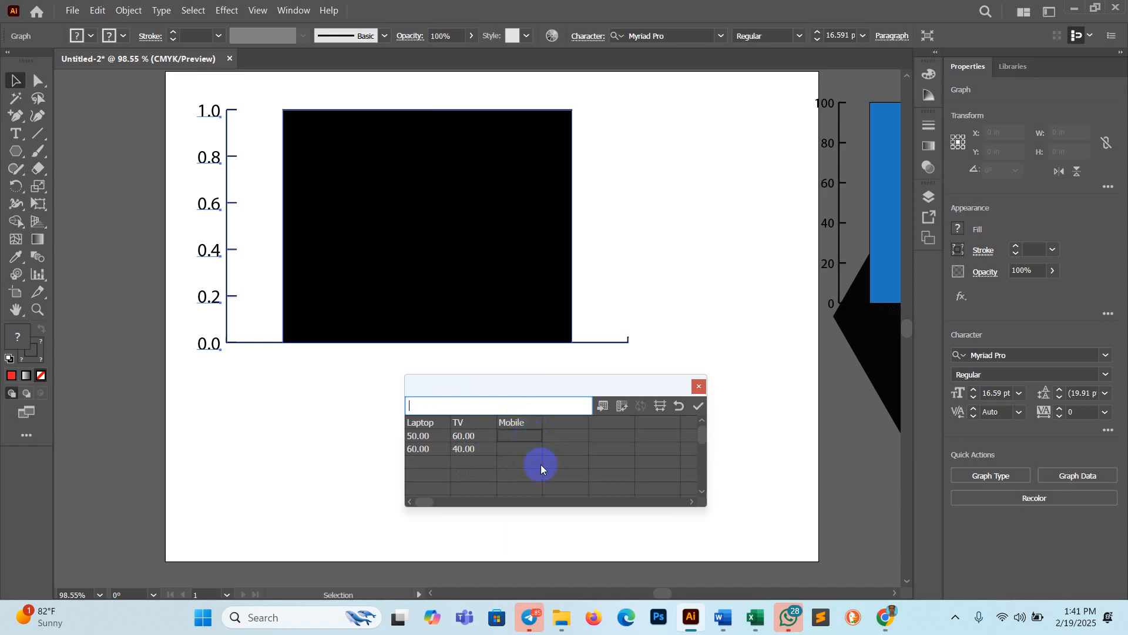
{"action": "type", "text": "70"}
{"action": "key", "text": "Return"}
{"action": "type", "text": "20"}
{"action": "key", "text": "Return"}
- Fill the fourth data column with the label Pendrive and the values 80 and 10, and apply the data to the graph
{"action": "left_click", "coordinate": [567, 425]}
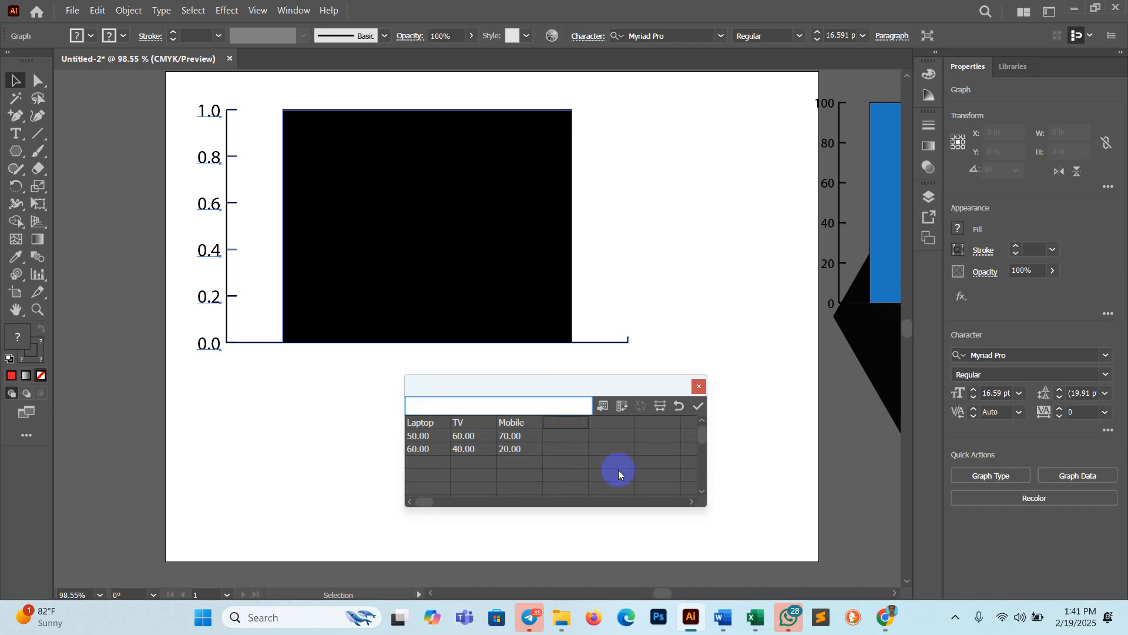
{"action": "type", "text": "Pendrive"}
{"action": "key", "text": "Return"}
{"action": "type", "text": "80"}
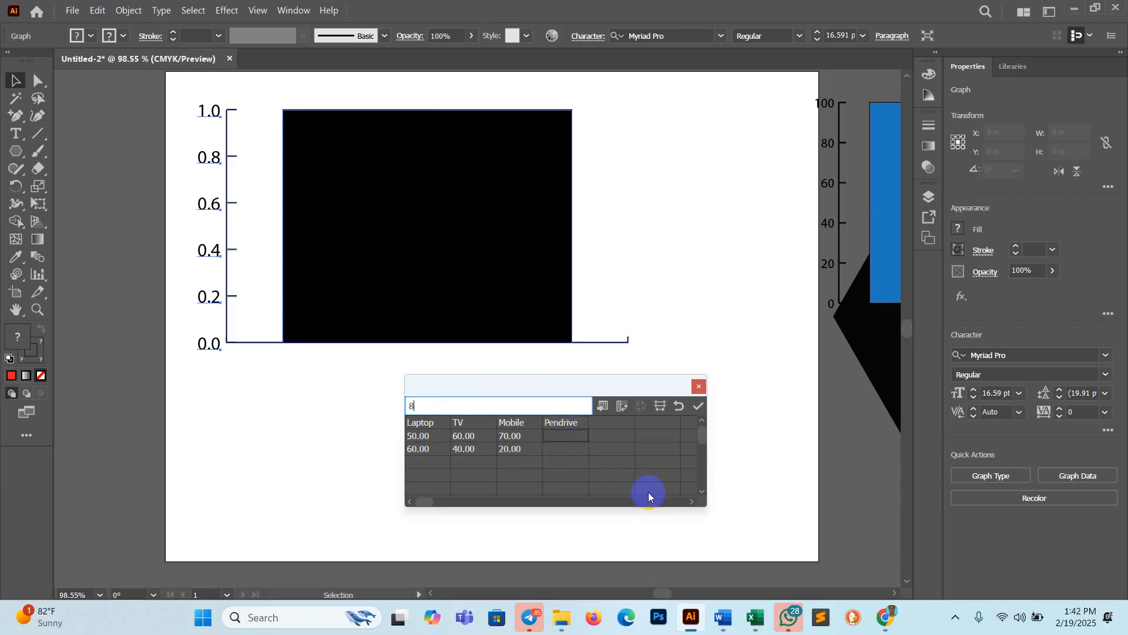
{"action": "left_click", "coordinate": [647, 464]}
{"action": "left_click", "coordinate": [579, 453]}
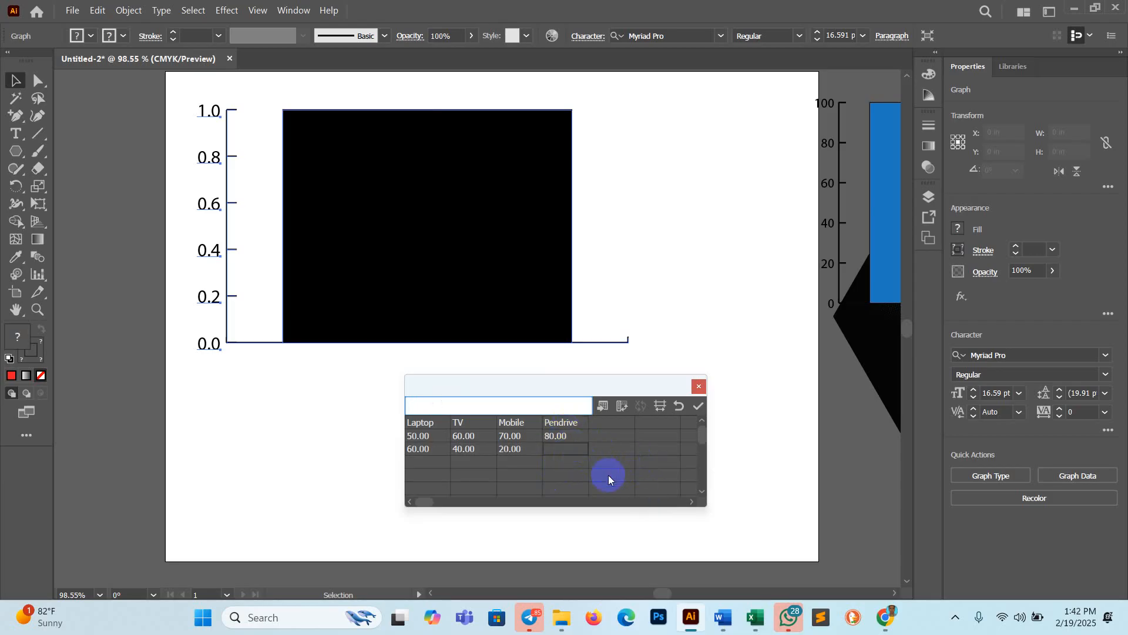
{"action": "type", "text": "10"}
{"action": "left_click", "coordinate": [630, 461]}
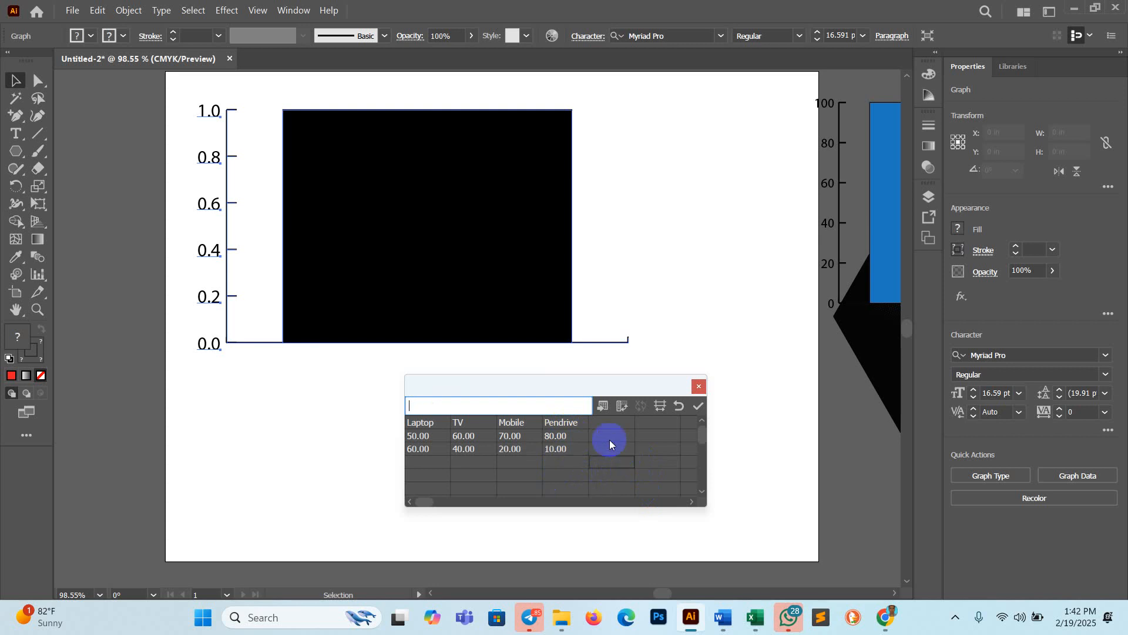
{"action": "left_click", "coordinate": [698, 407]}
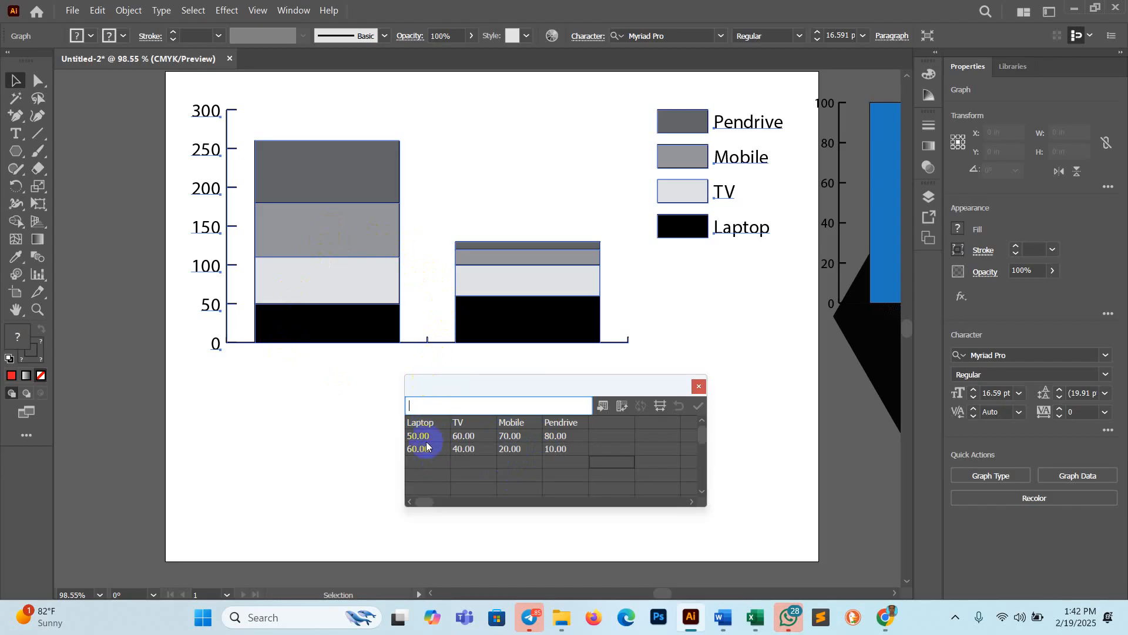
- Relocate the labels TV, Mobile and Pendrive into the first data column, in consecutive rows beneath Laptop
{"action": "left_click", "coordinate": [422, 424]}
{"action": "left_click", "coordinate": [471, 427]}
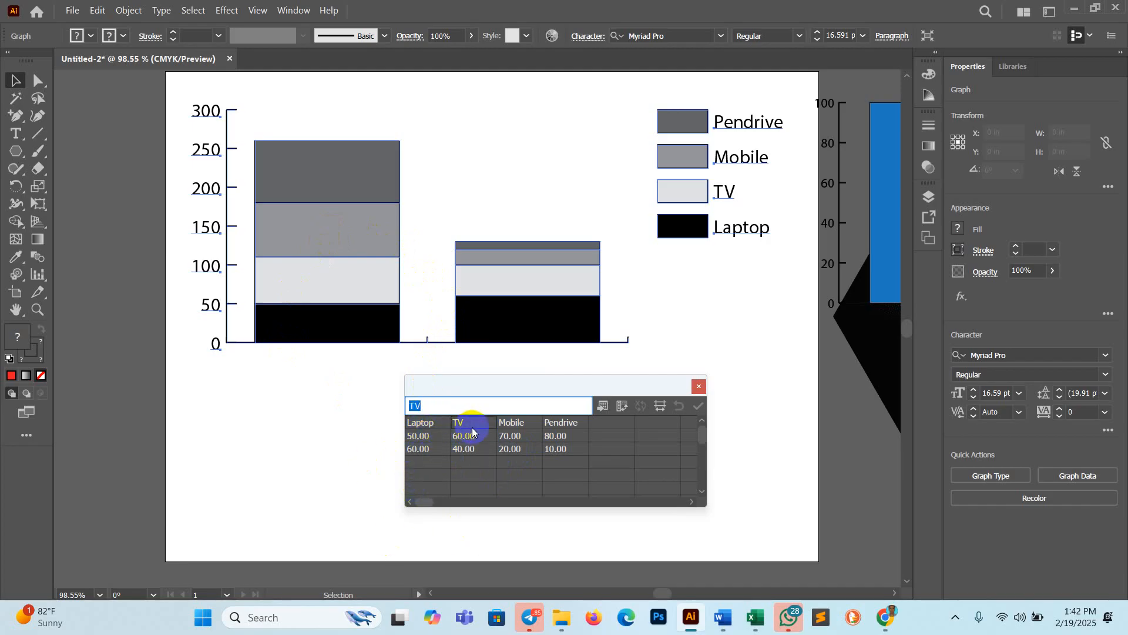
{"action": "key", "text": "ctrl+x"}
{"action": "left_click", "coordinate": [419, 435]}
{"action": "key", "text": "ctrl+v"}
{"action": "left_click", "coordinate": [528, 422]}
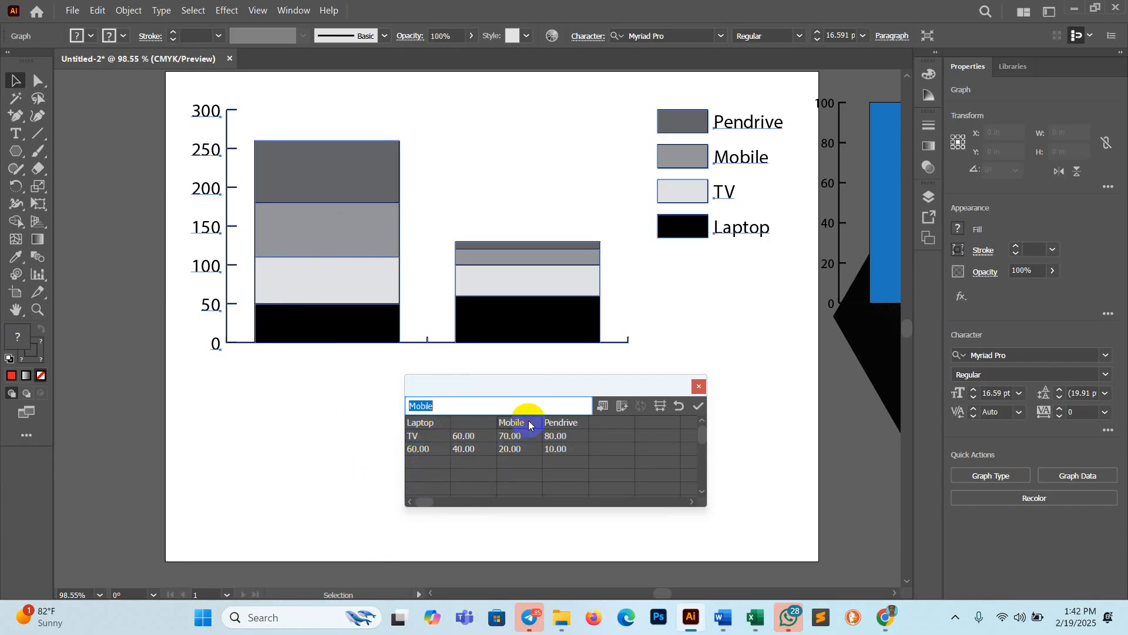
{"action": "key", "text": "ctrl+x"}
{"action": "left_click", "coordinate": [428, 448]}
{"action": "key", "text": "ctrl+v"}
{"action": "left_click", "coordinate": [559, 423]}
{"action": "key", "text": "ctrl+x"}
{"action": "left_click", "coordinate": [434, 461]}
{"action": "key", "text": "ctrl+v"}
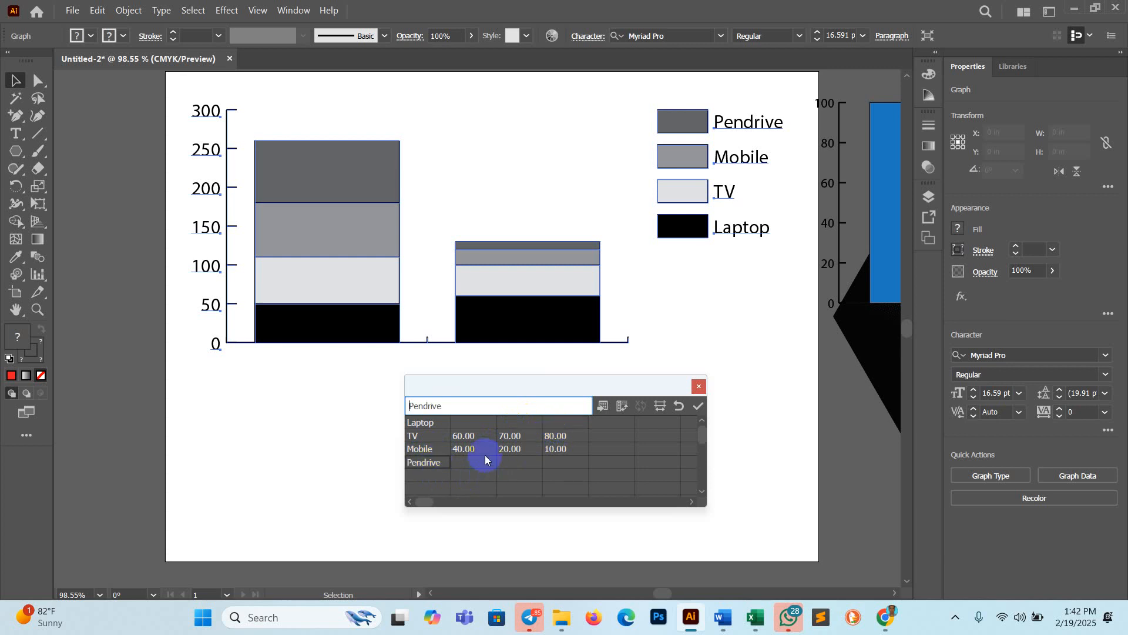
- Relocate the values 60 and 40 from the second data column into the Laptop row, side by side after the label
{"action": "left_click", "coordinate": [474, 449]}
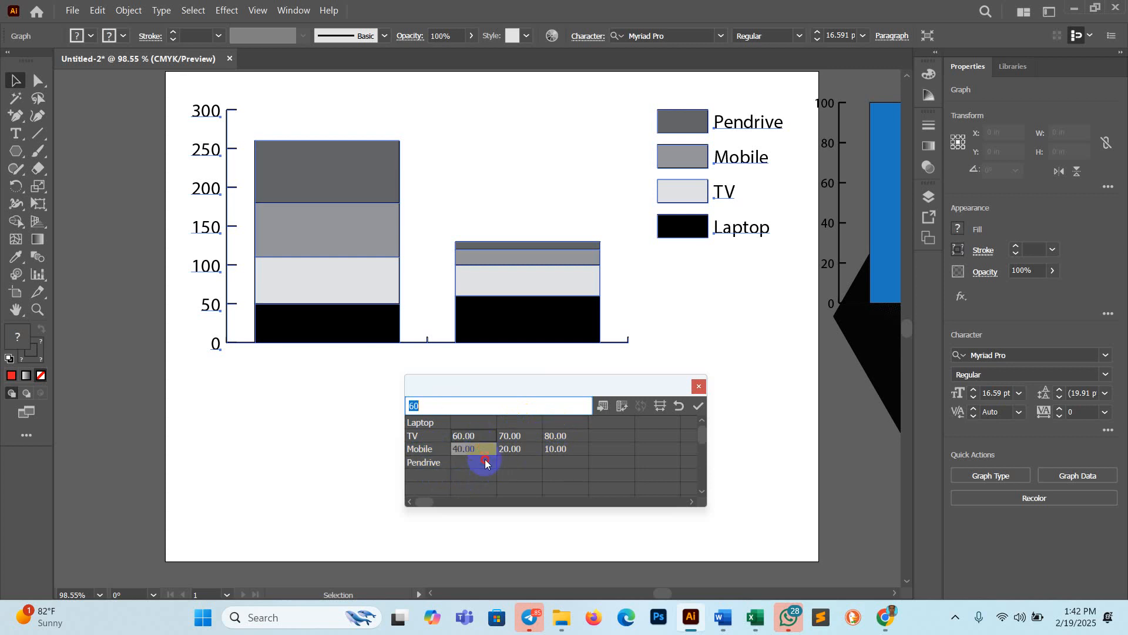
{"action": "left_click", "coordinate": [484, 439]}
{"action": "key", "text": "ctrl+x"}
{"action": "key", "text": "ctrl+v"}
{"action": "left_click", "coordinate": [471, 448]}
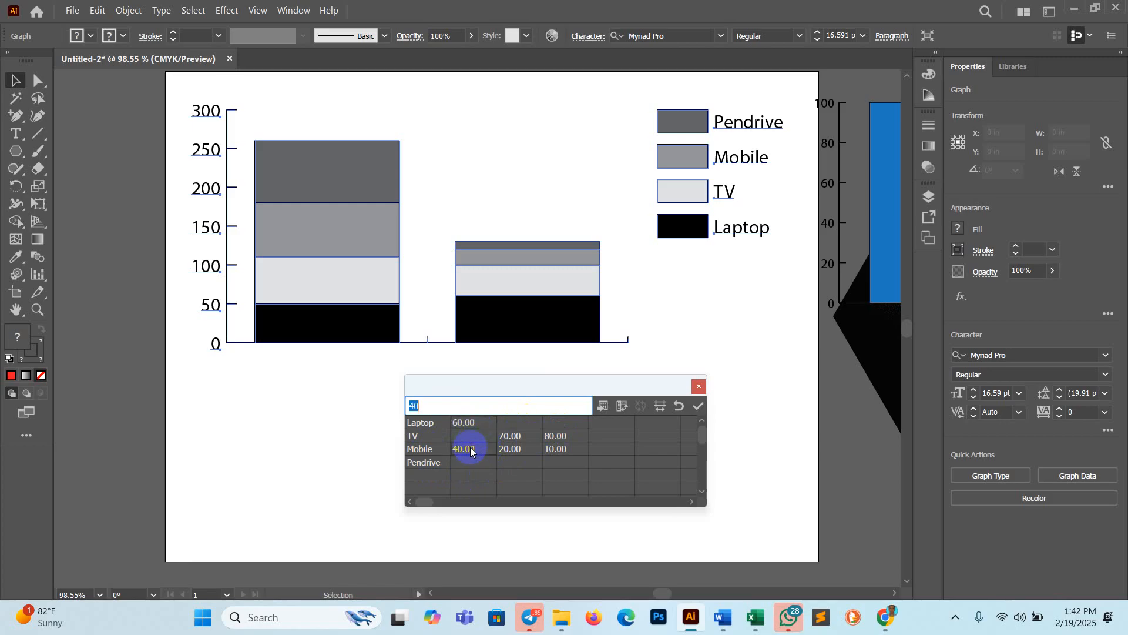
{"action": "key", "text": "ctrl+x"}
{"action": "left_click", "coordinate": [508, 422]}
{"action": "key", "text": "ctrl+v"}
- Relocate the values 70 and 20 from the third data column into the TV row, side by side after the label
{"action": "left_click", "coordinate": [517, 435]}
{"action": "key", "text": "ctrl+x"}
{"action": "left_click", "coordinate": [472, 436]}
{"action": "key", "text": "ctrl+v"}
{"action": "left_click", "coordinate": [523, 450]}
{"action": "key", "text": "ctrl+x"}
{"action": "left_click", "coordinate": [523, 435]}
{"action": "key", "text": "ctrl+v"}
- Relocate the values 80 and 10 from the fourth data column into the Mobile row, side by side after the label
{"action": "left_click", "coordinate": [569, 435]}
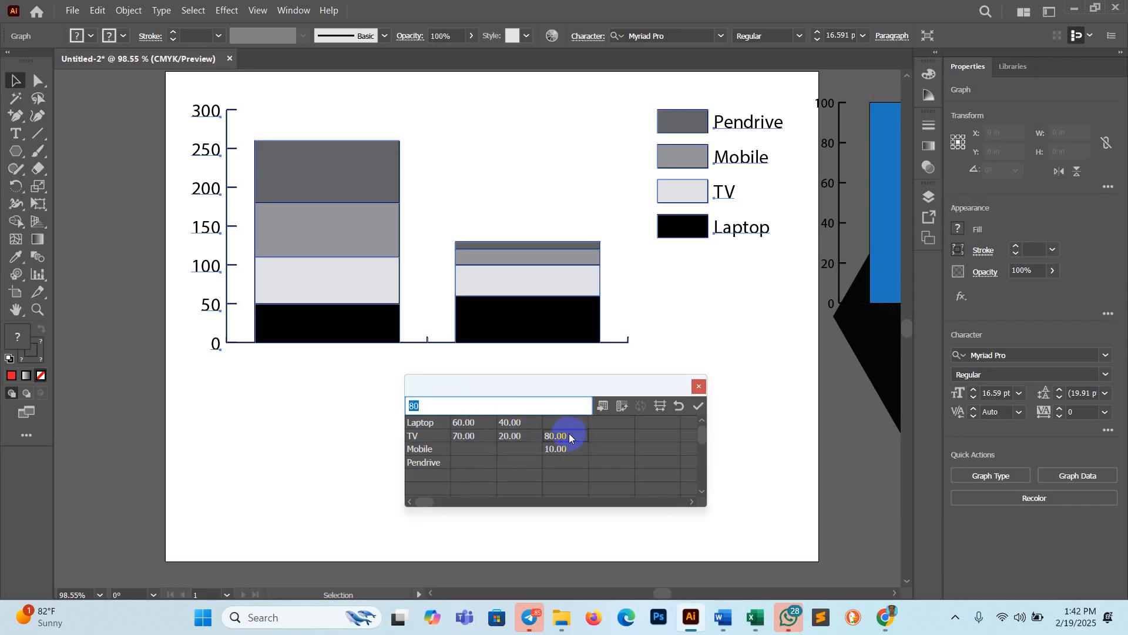
{"action": "key", "text": "ctrl+x"}
{"action": "left_click", "coordinate": [477, 447]}
{"action": "key", "text": "ctrl+v"}
{"action": "left_click", "coordinate": [550, 453]}
{"action": "key", "text": "ctrl+x"}
{"action": "left_click", "coordinate": [510, 450]}
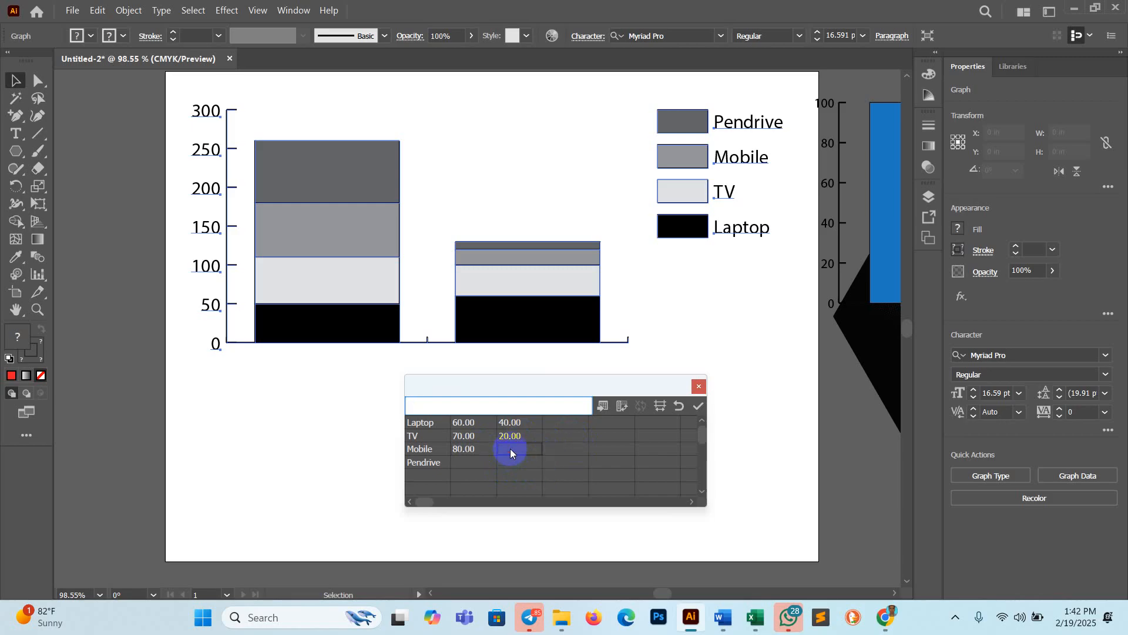
{"action": "key", "text": "ctrl+v"}
- Enter 50 and 30 in the Pendrive row and apply the rearranged data to the stacked column graph
{"action": "left_click", "coordinate": [475, 462]}
{"action": "type", "text": "80"}
{"action": "key", "text": "BackSpace"}
{"action": "key", "text": "BackSpace"}
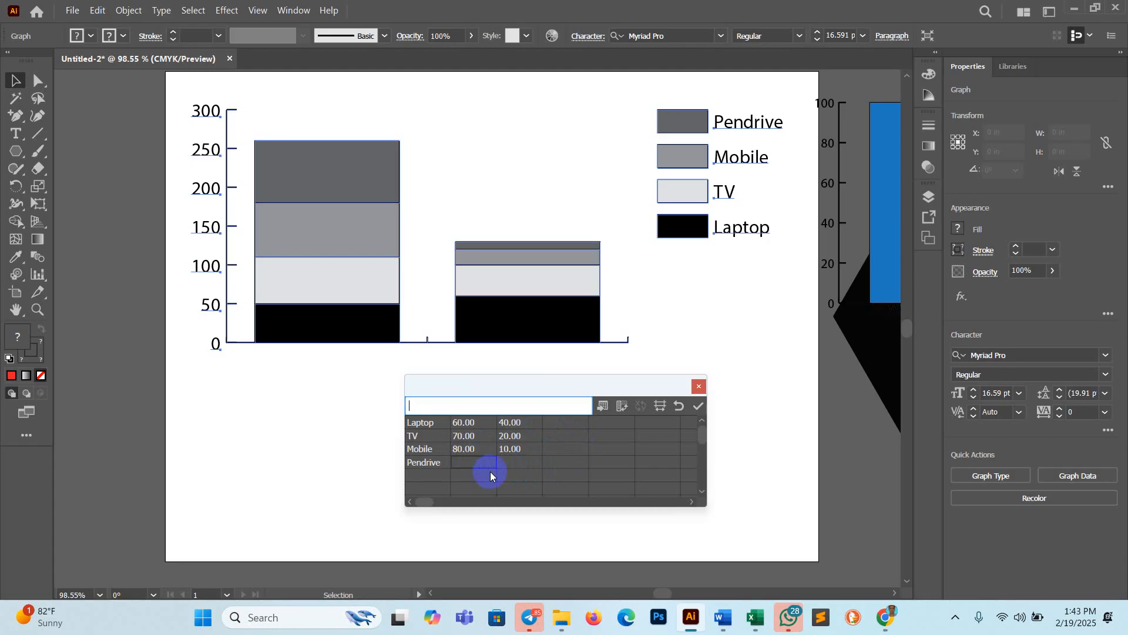
{"action": "type", "text": "50"}
{"action": "left_click", "coordinate": [530, 462]}
{"action": "type", "text": "30"}
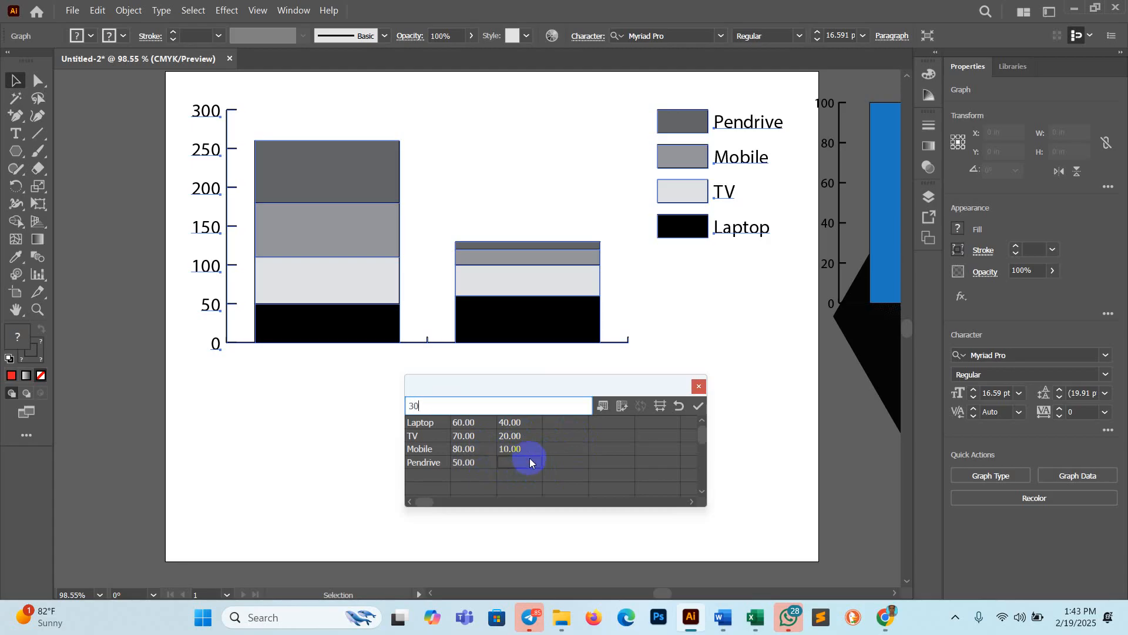
{"action": "left_click", "coordinate": [658, 450]}
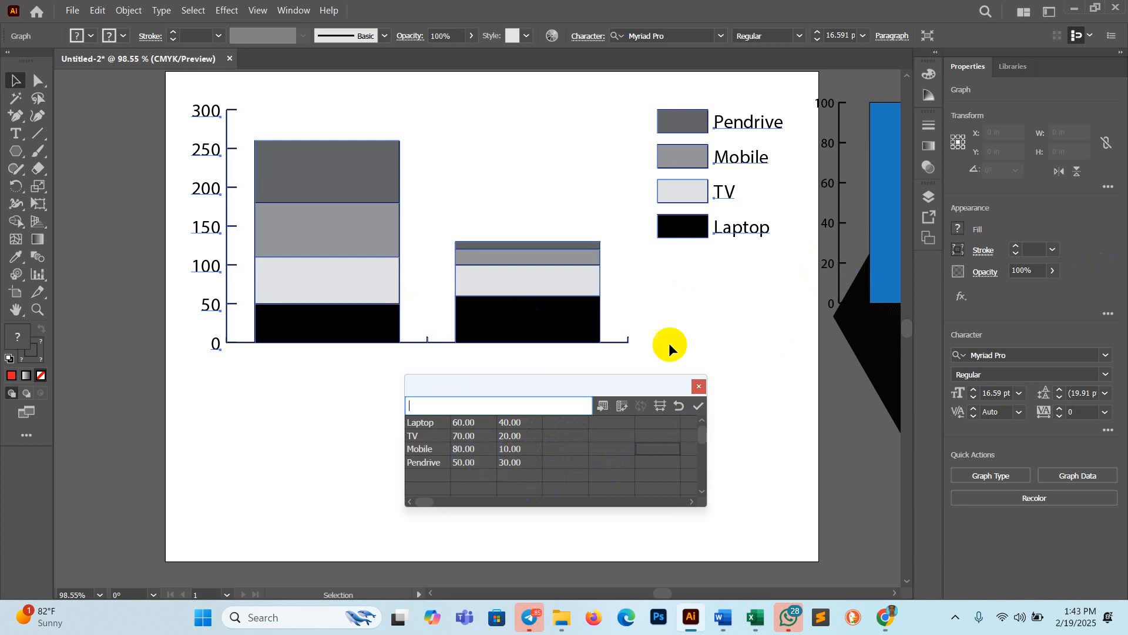
{"action": "left_click", "coordinate": [698, 405]}
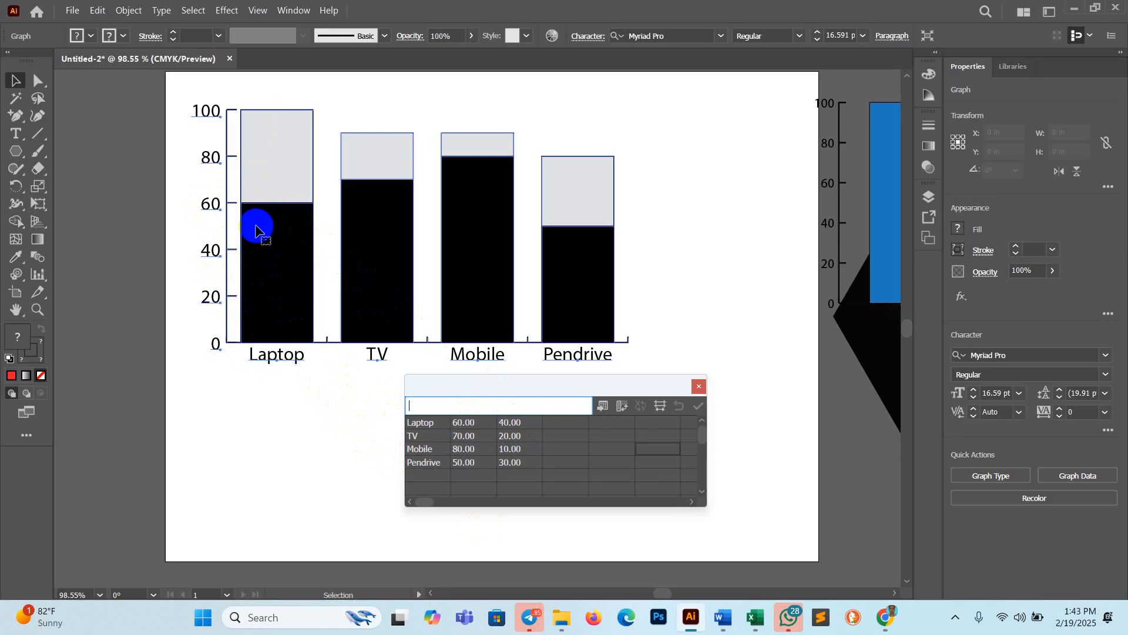
- Set the second Pendrive value to 50 and apply the data to the stacked column graph
{"action": "left_click_drag", "start_coordinate": [428, 425], "coordinate": [422, 440]}
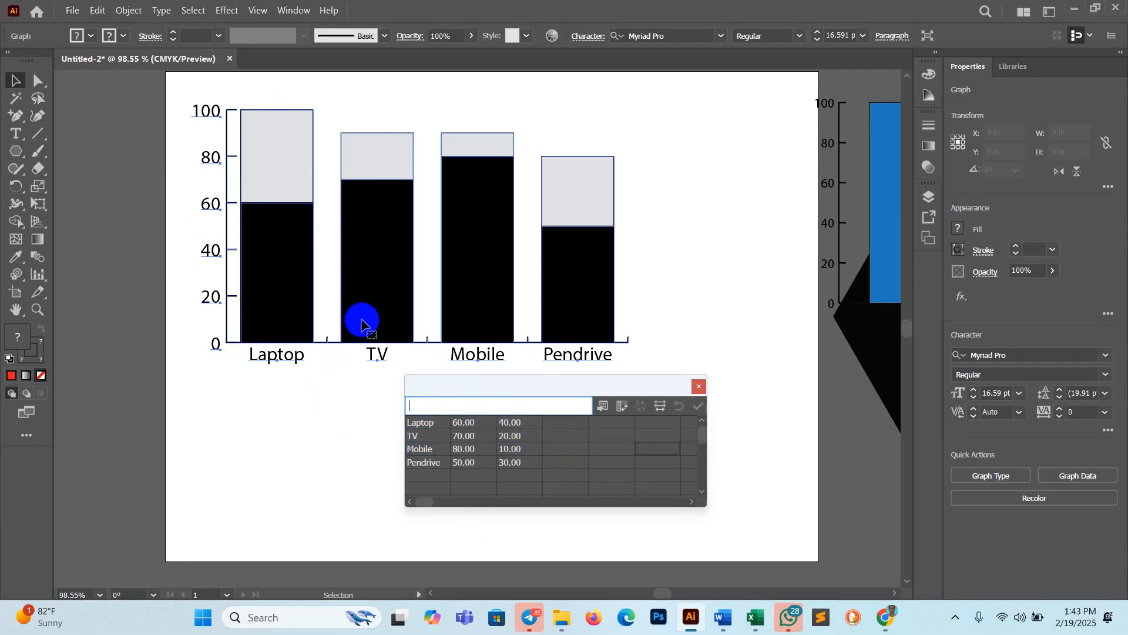
{"action": "left_click_drag", "start_coordinate": [420, 449], "coordinate": [434, 463]}
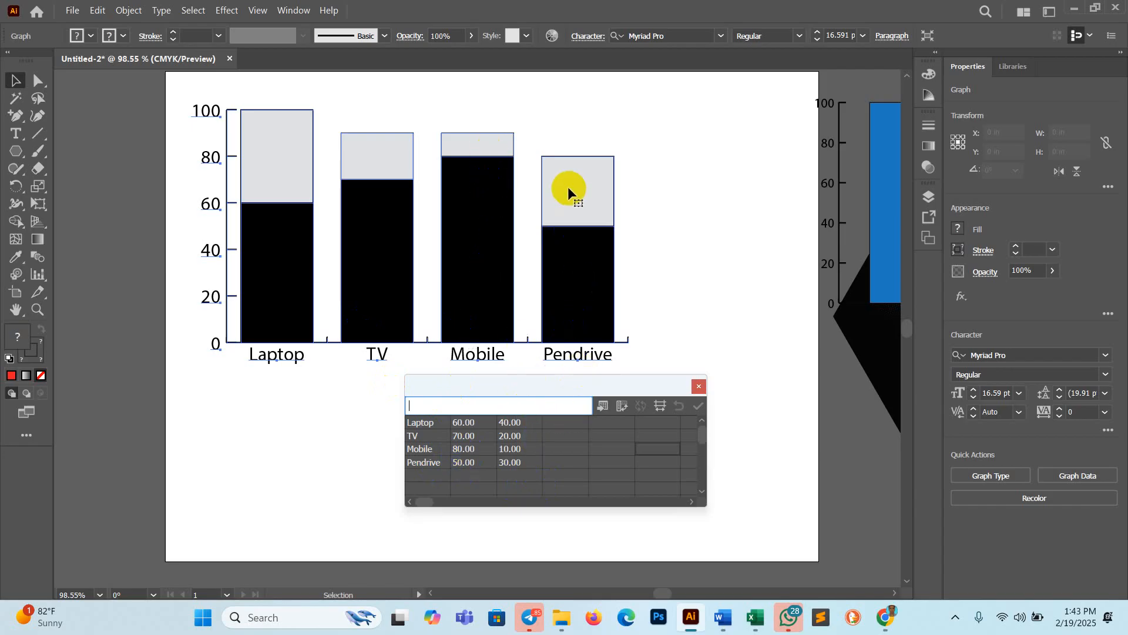
{"action": "left_click", "coordinate": [515, 466]}
{"action": "type", "text": "50"}
{"action": "left_click", "coordinate": [625, 464]}
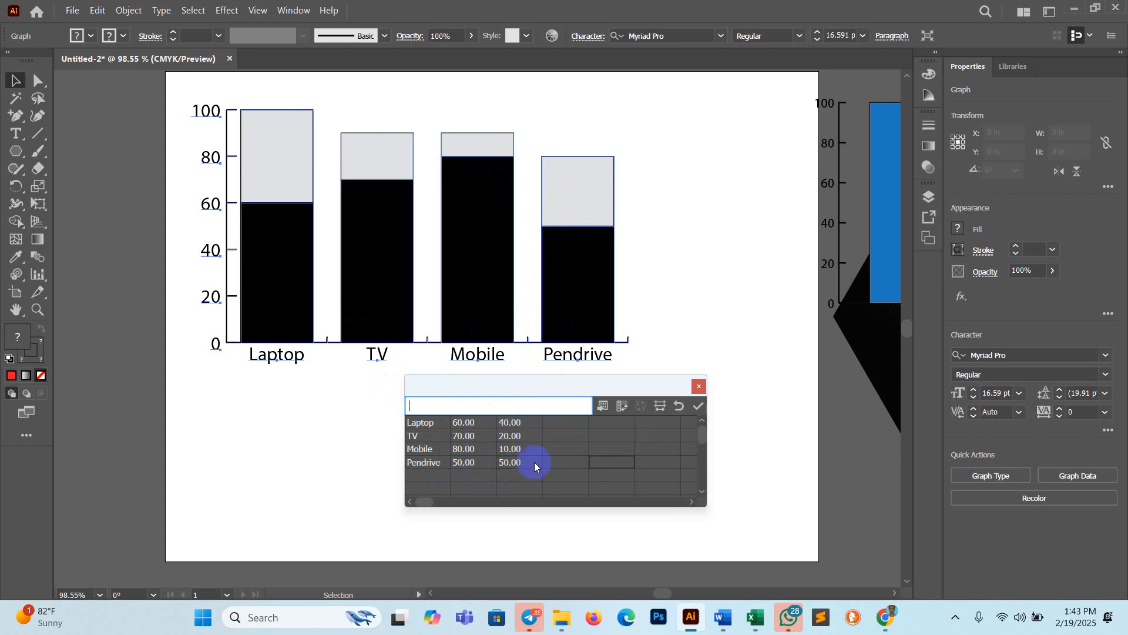
{"action": "left_click", "coordinate": [699, 406]}
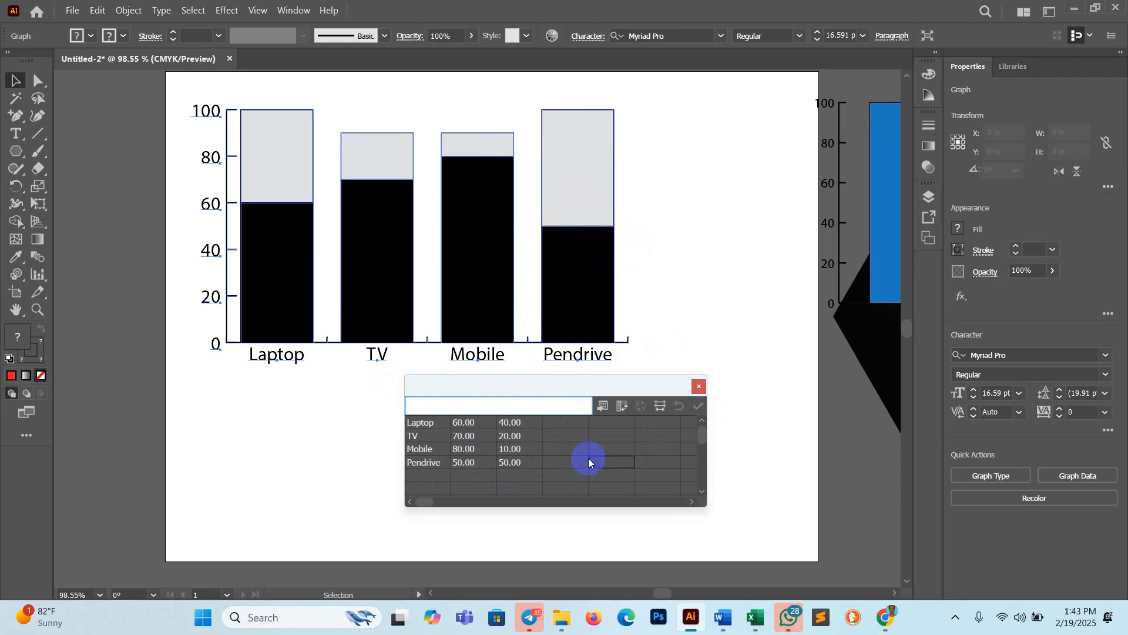
- Close the graph data and move the stacked column graph off the artboard, below the blue column graph
{"action": "left_click", "coordinate": [702, 384]}
{"action": "scroll", "coordinate": [486, 436], "scroll_direction": "up", "scroll_amount": 2}
{"action": "left_click", "coordinate": [17, 88]}
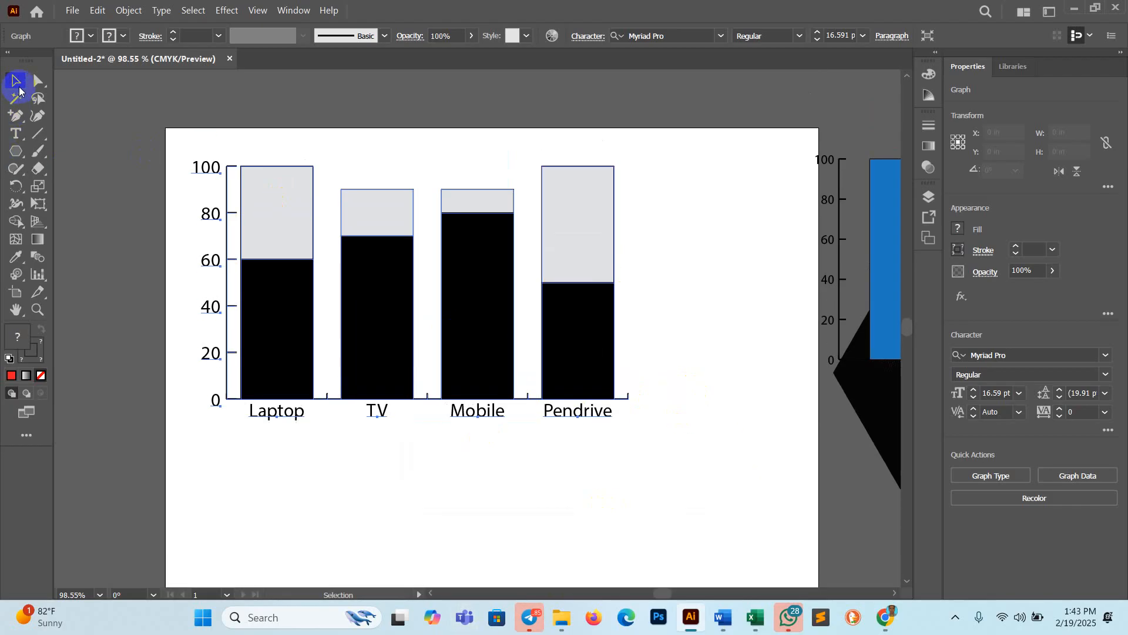
{"action": "left_click", "coordinate": [182, 141]}
{"action": "left_click_drag", "start_coordinate": [298, 244], "coordinate": [865, 439]}
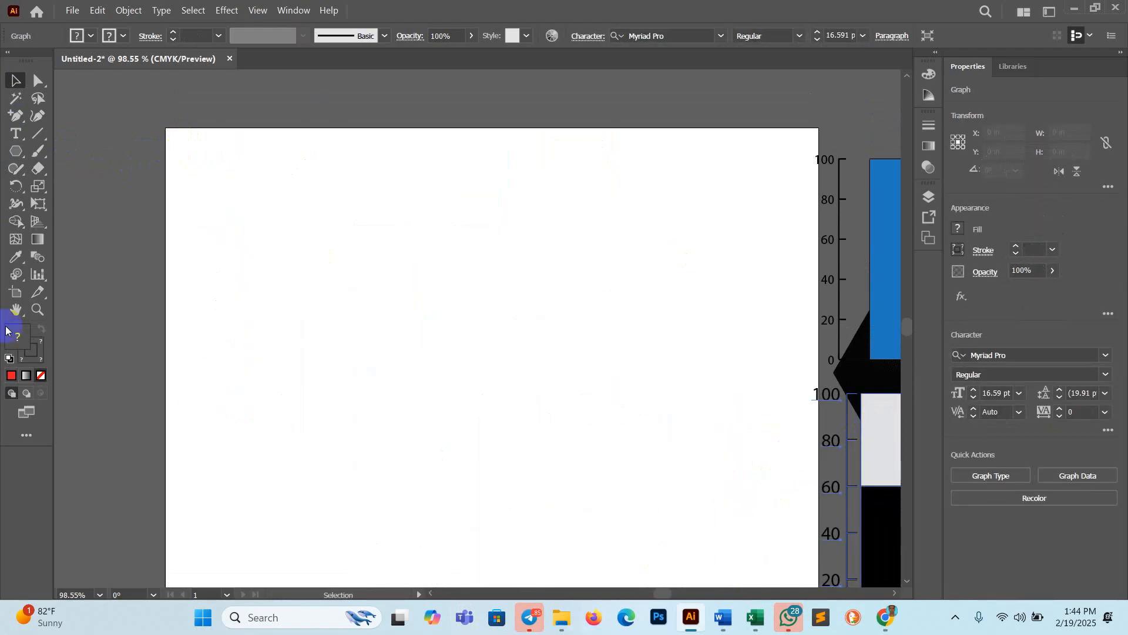
- Draw a bar graph on the upper part of the artboard and fill its first data row with Laptop and 30
{"action": "left_click", "coordinate": [37, 274]}
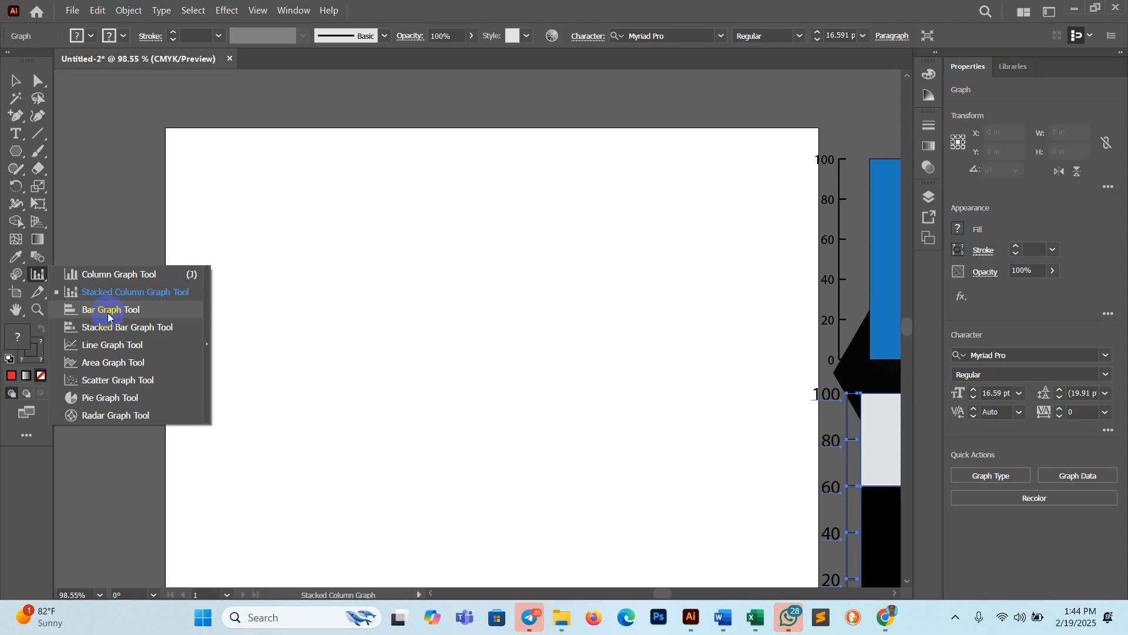
{"action": "left_click", "coordinate": [108, 311]}
{"action": "left_click_drag", "start_coordinate": [365, 171], "coordinate": [646, 350]}
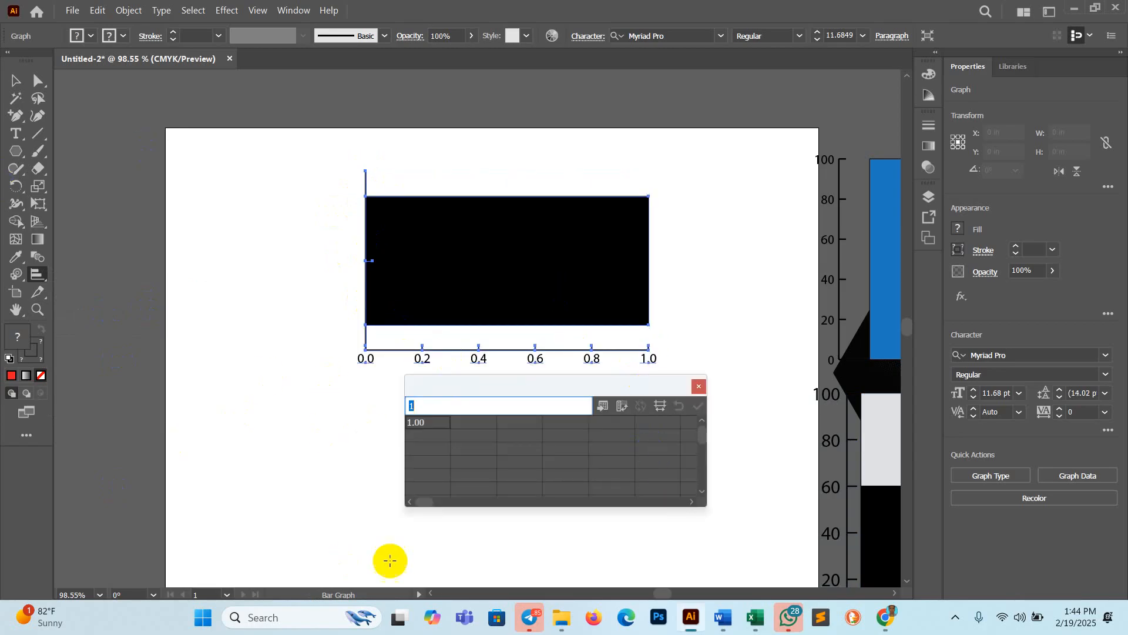
{"action": "type", "text": "Laptop"}
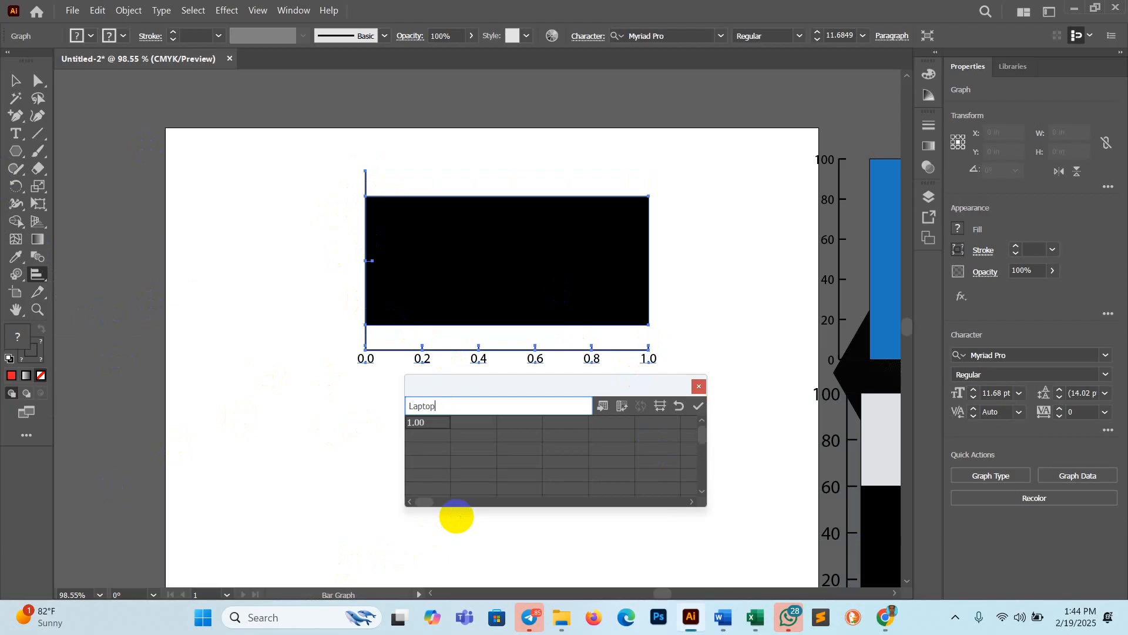
{"action": "left_click", "coordinate": [472, 463]}
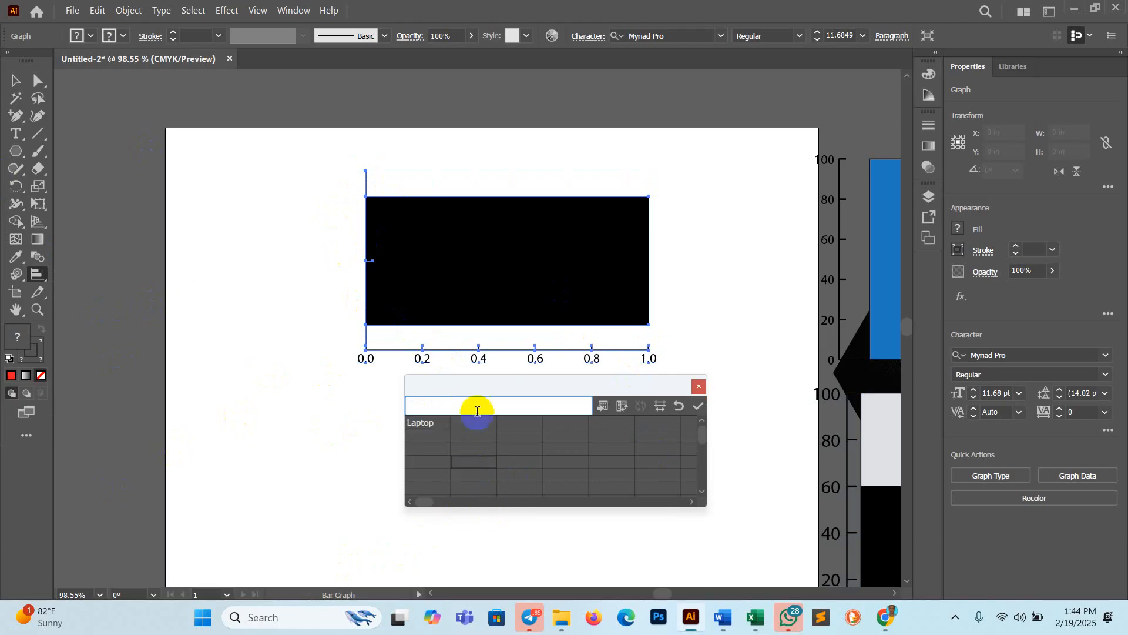
{"action": "left_click", "coordinate": [475, 400]}
{"action": "left_click", "coordinate": [477, 423]}
{"action": "type", "text": "30"}
- Add a TV row with the value 40 to the bar graph's data
{"action": "left_click", "coordinate": [425, 434]}
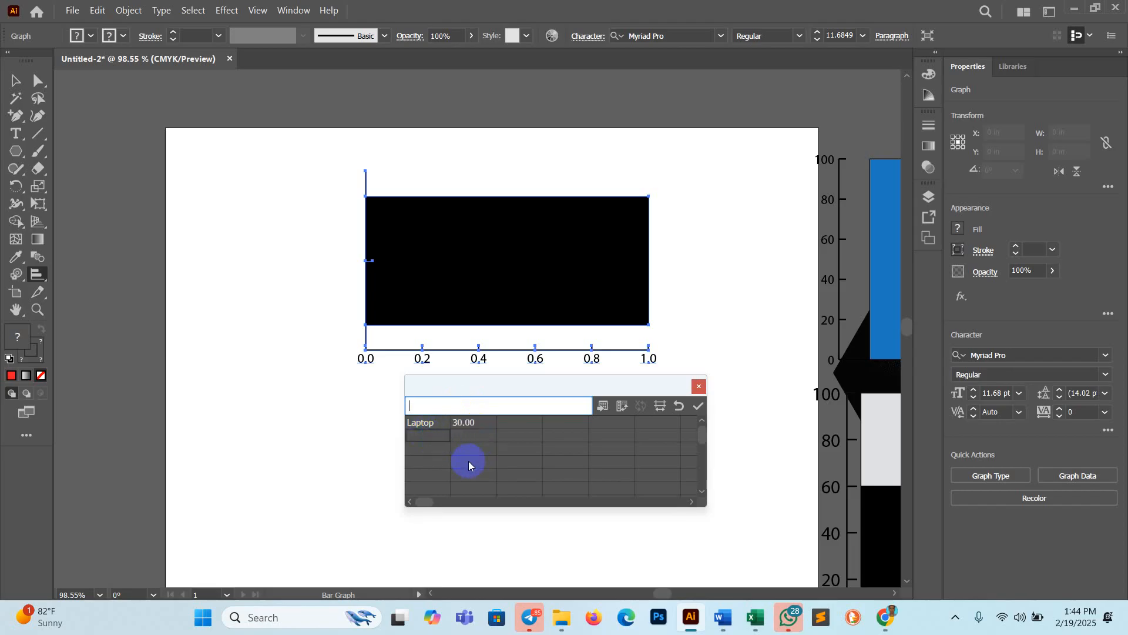
{"action": "type", "text": "TV"}
{"action": "left_click", "coordinate": [475, 474]}
{"action": "left_click", "coordinate": [474, 440]}
{"action": "type", "text": "40"}
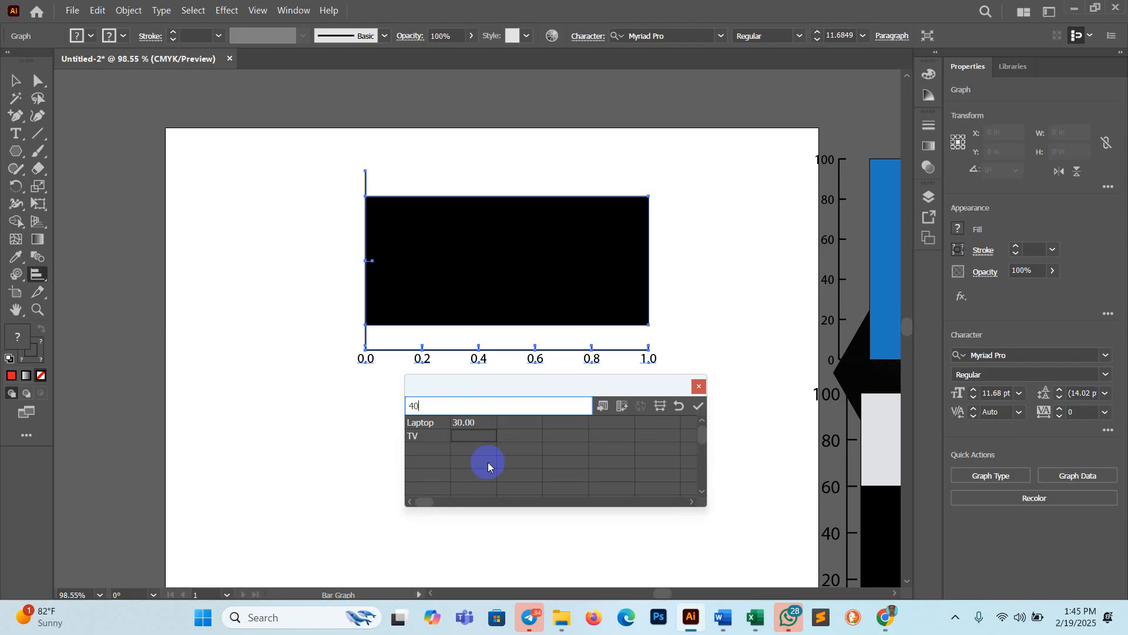
{"action": "type", "text": "40"}
{"action": "key", "text": "BackSpace"}
{"action": "key", "text": "BackSpace"}
{"action": "left_click", "coordinate": [504, 486]}
- Add a Pendrive row with the value 80 to the bar graph's data
{"action": "left_click", "coordinate": [426, 452]}
{"action": "type", "text": "Pendrive"}
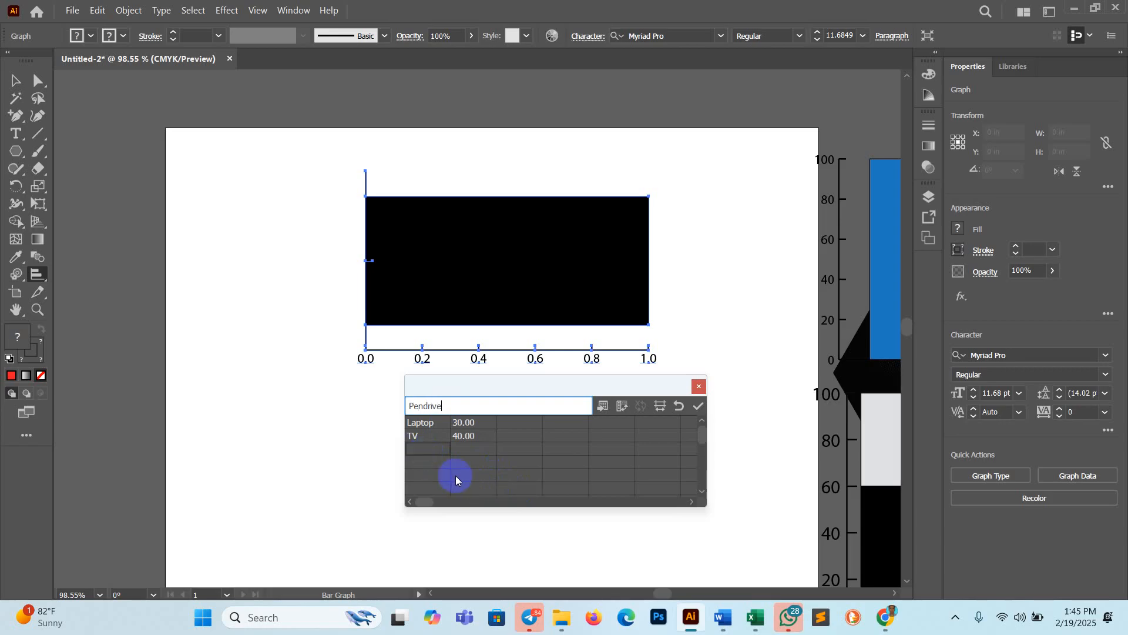
{"action": "left_click", "coordinate": [475, 449]}
{"action": "type", "text": "80"}
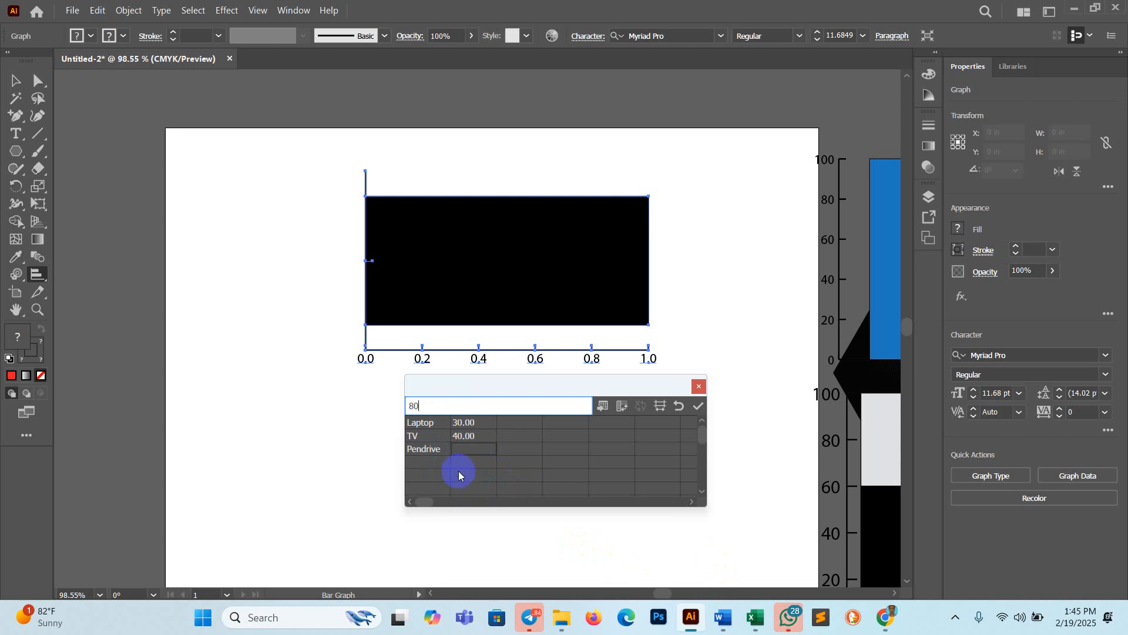
- Add a Mobile row with the value 60 and apply the data to the bar graph
{"action": "left_click", "coordinate": [435, 465]}
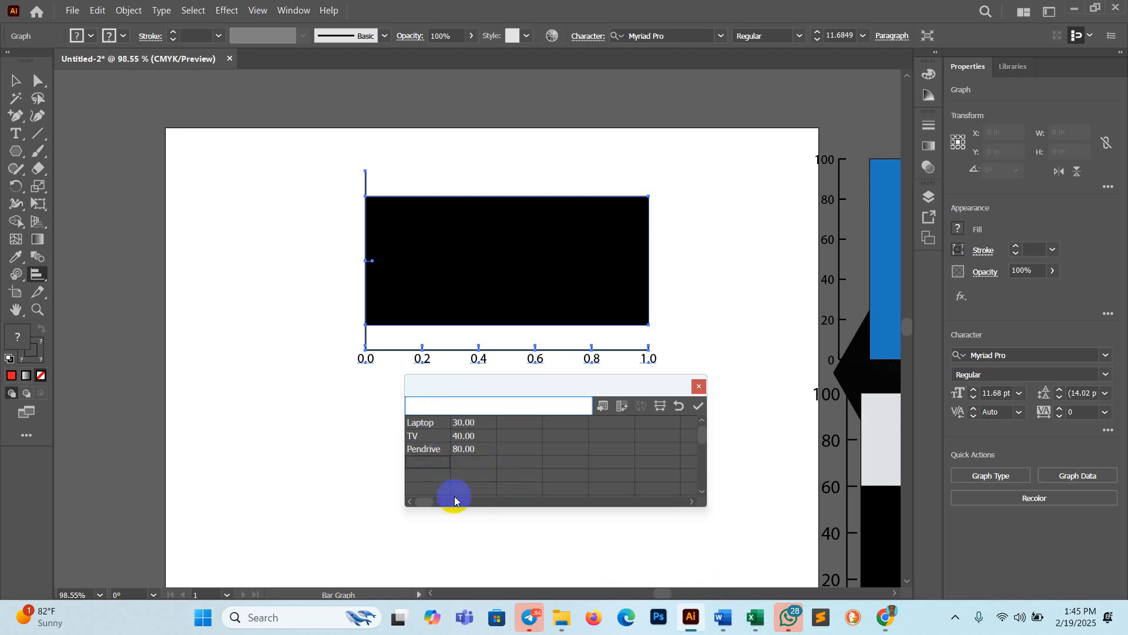
{"action": "type", "text": "Mo"}
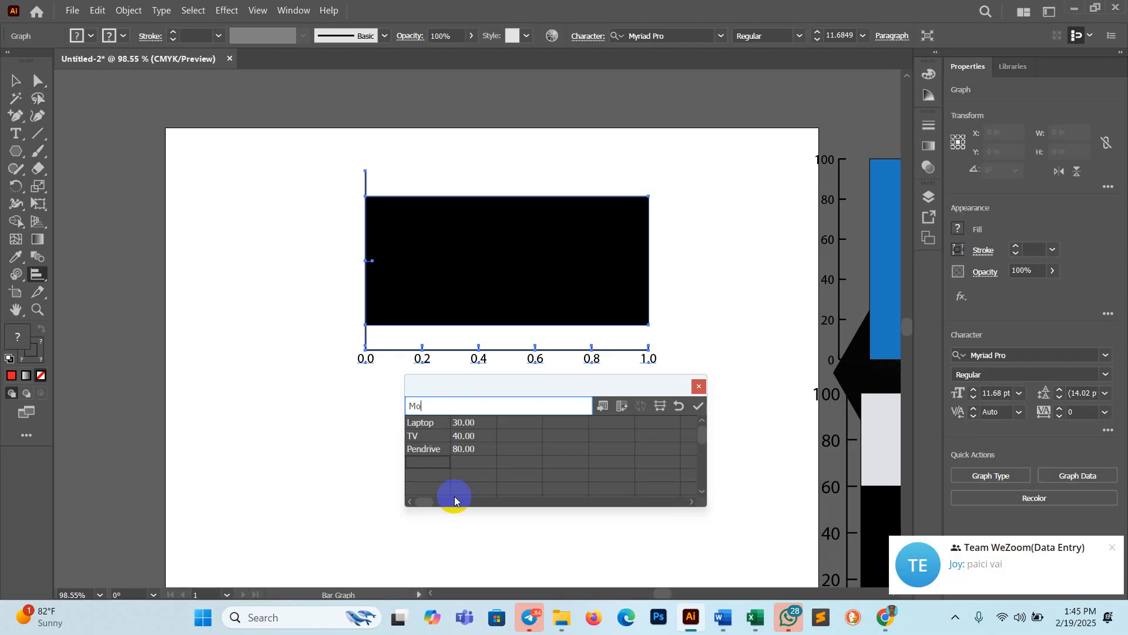
{"action": "type", "text": "bile"}
{"action": "left_click", "coordinate": [467, 462]}
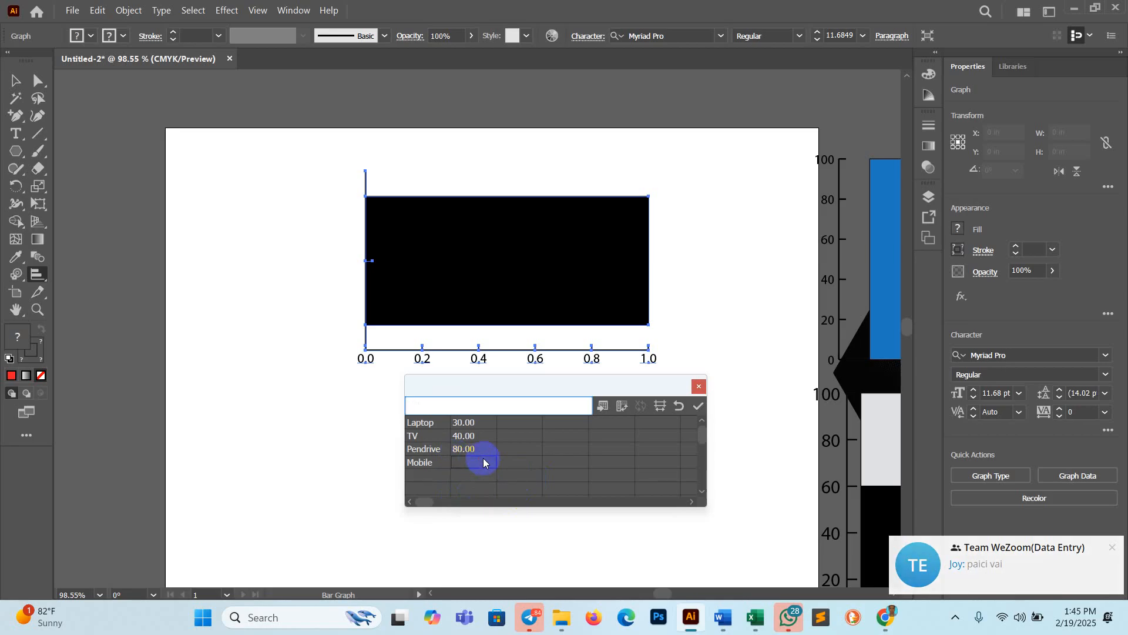
{"action": "type", "text": "60"}
{"action": "key", "text": "Tab"}
{"action": "left_click", "coordinate": [698, 406]}
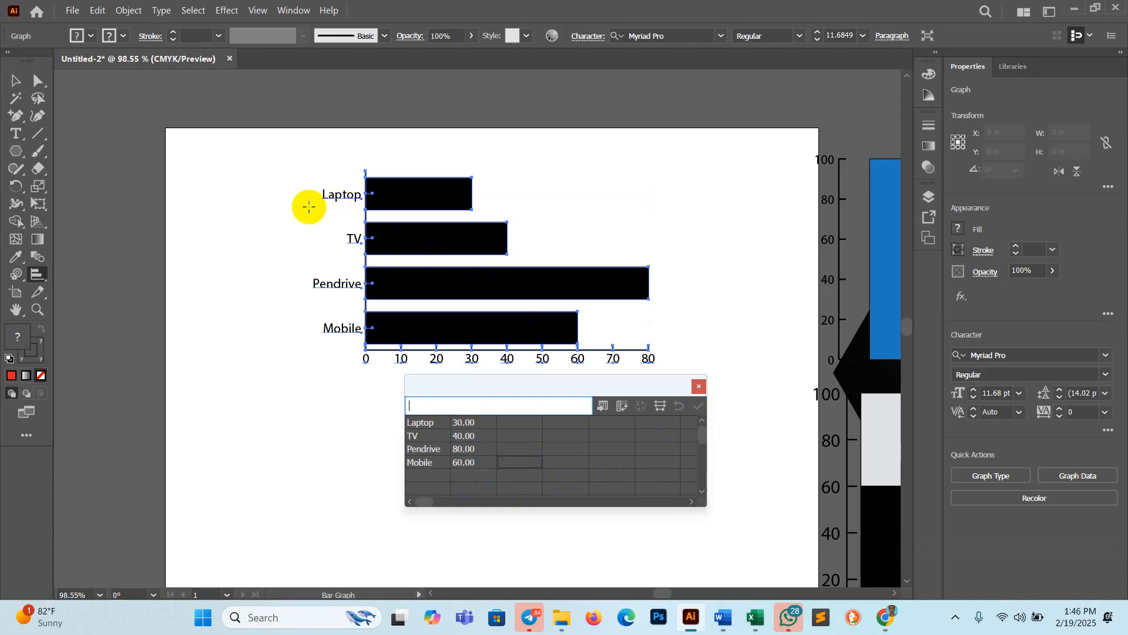
{"action": "left_click", "coordinate": [466, 234]}
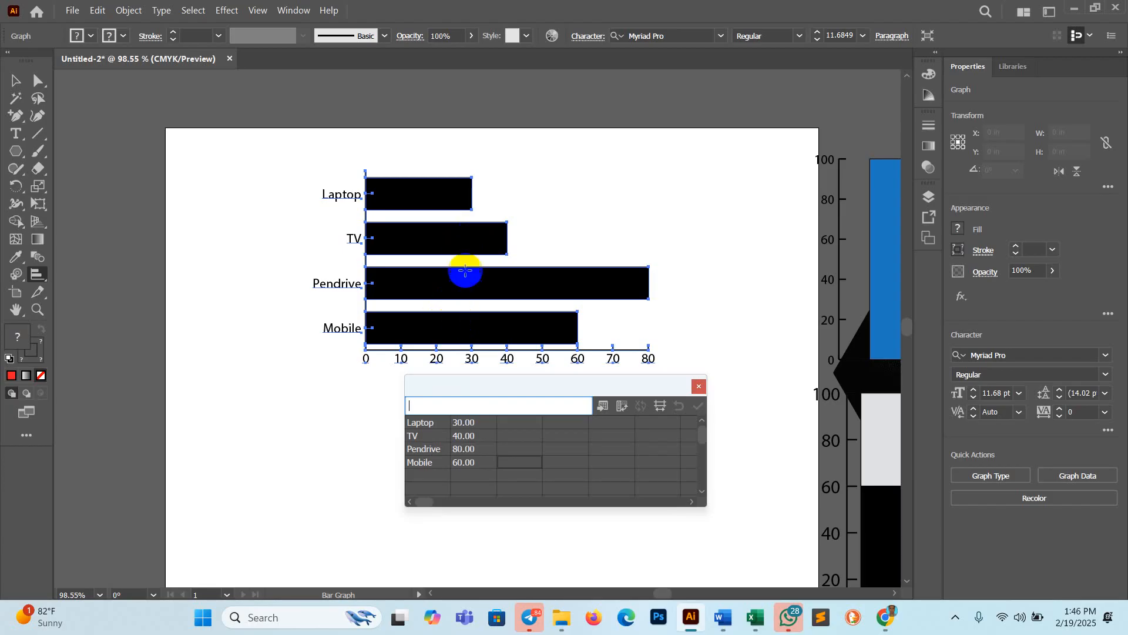
{"action": "left_click", "coordinate": [39, 274]}
{"action": "left_click_drag", "start_coordinate": [39, 275], "coordinate": [125, 331]}
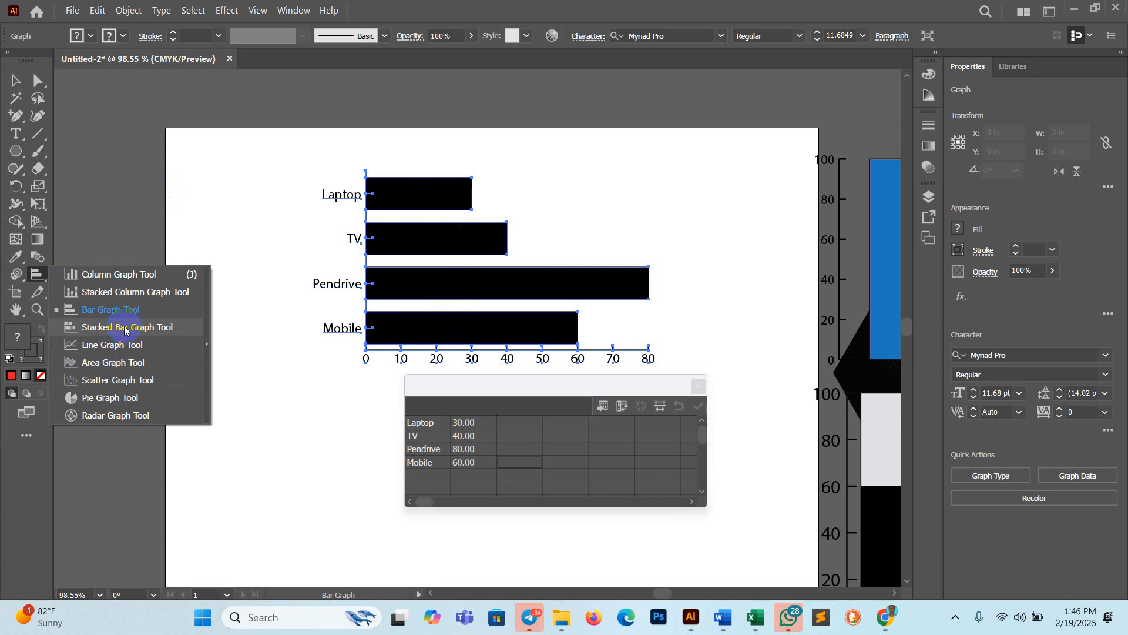
{"action": "mouse_move", "coordinate": [125, 331]}
{"action": "left_mouse_down"}
{"action": "mouse_move", "coordinate": [123, 352]}
{"action": "mouse_move", "coordinate": [54, 347]}
{"action": "mouse_move", "coordinate": [114, 347]}
{"action": "left_mouse_up"}
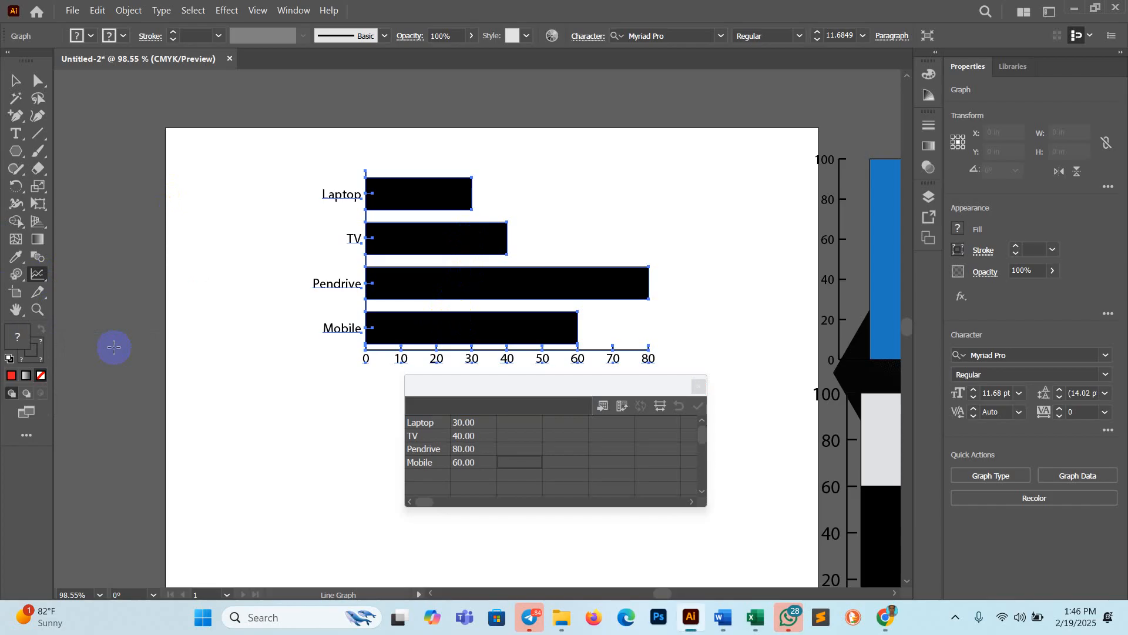
- Move the bar graph slightly up and to the right on the artboard
{"action": "left_click", "coordinate": [15, 80]}
{"action": "left_click_drag", "start_coordinate": [266, 163], "coordinate": [504, 360]}
{"action": "left_click_drag", "start_coordinate": [404, 242], "coordinate": [442, 228]}
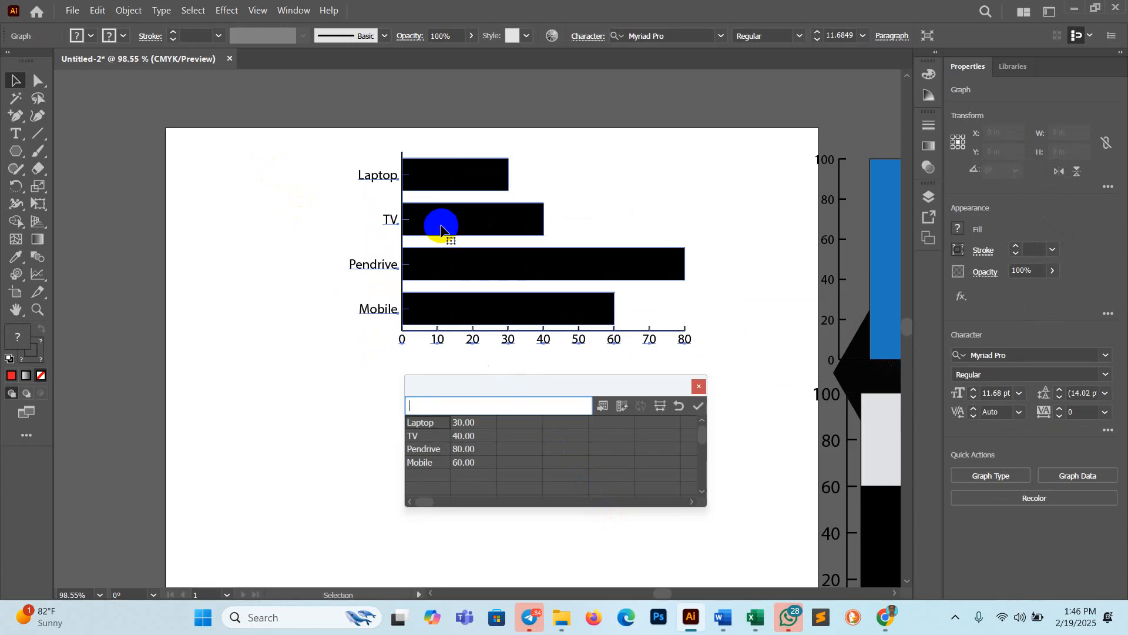
- Close the bar graph's data without saving changes and delete the bar graph from the artboard
{"action": "left_click", "coordinate": [247, 184]}
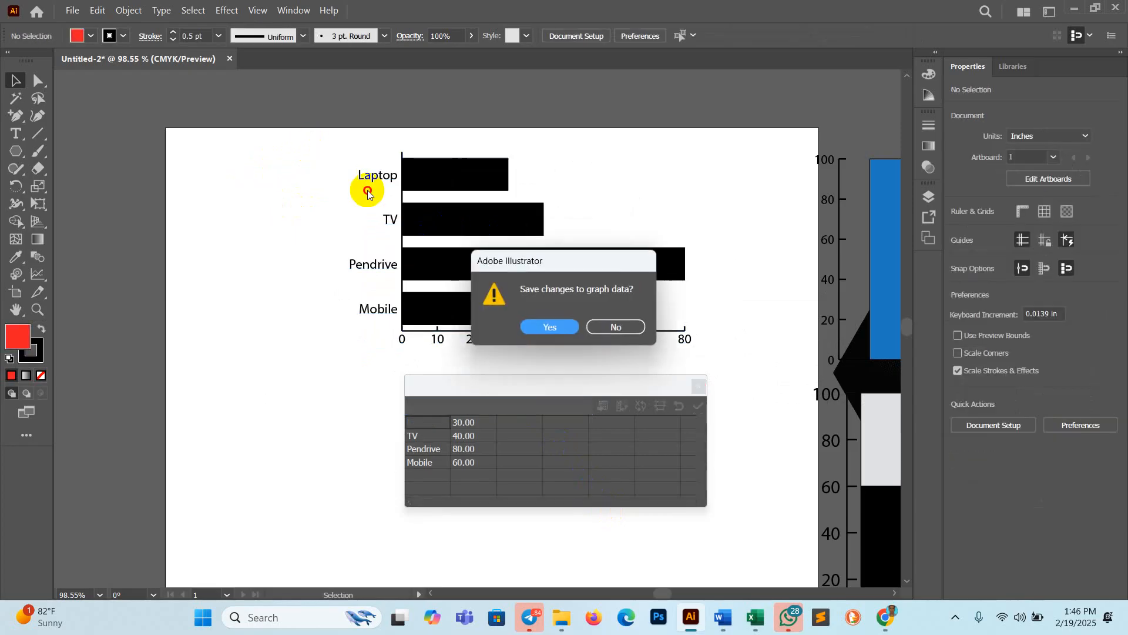
{"action": "left_click", "coordinate": [641, 325]}
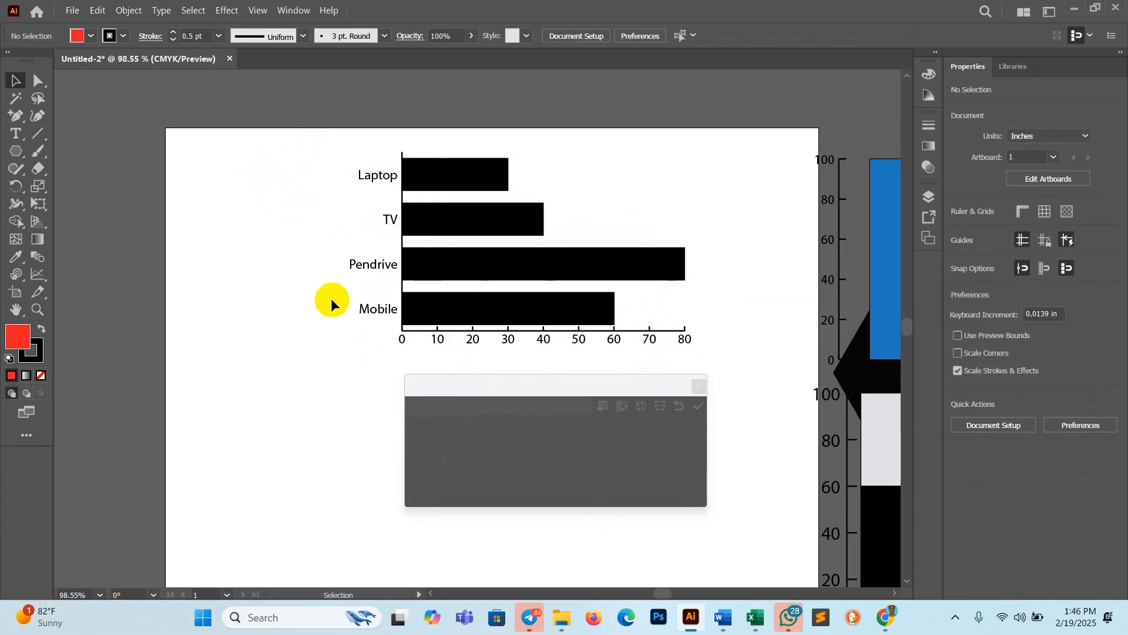
{"action": "left_click_drag", "start_coordinate": [338, 144], "coordinate": [517, 340]}
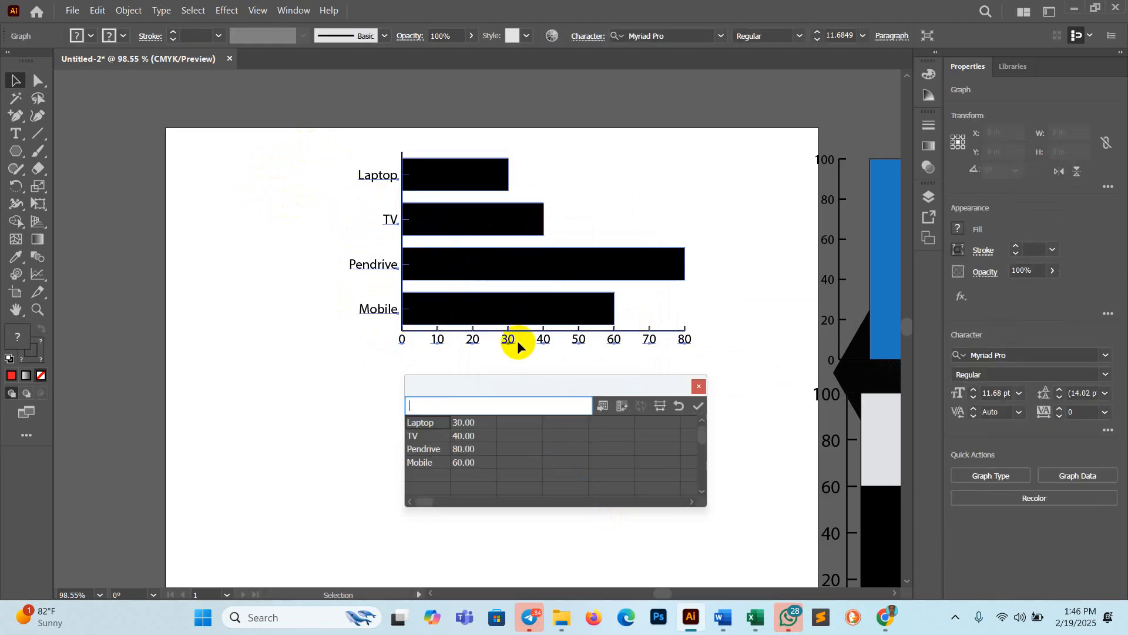
{"action": "left_click", "coordinate": [698, 386]}
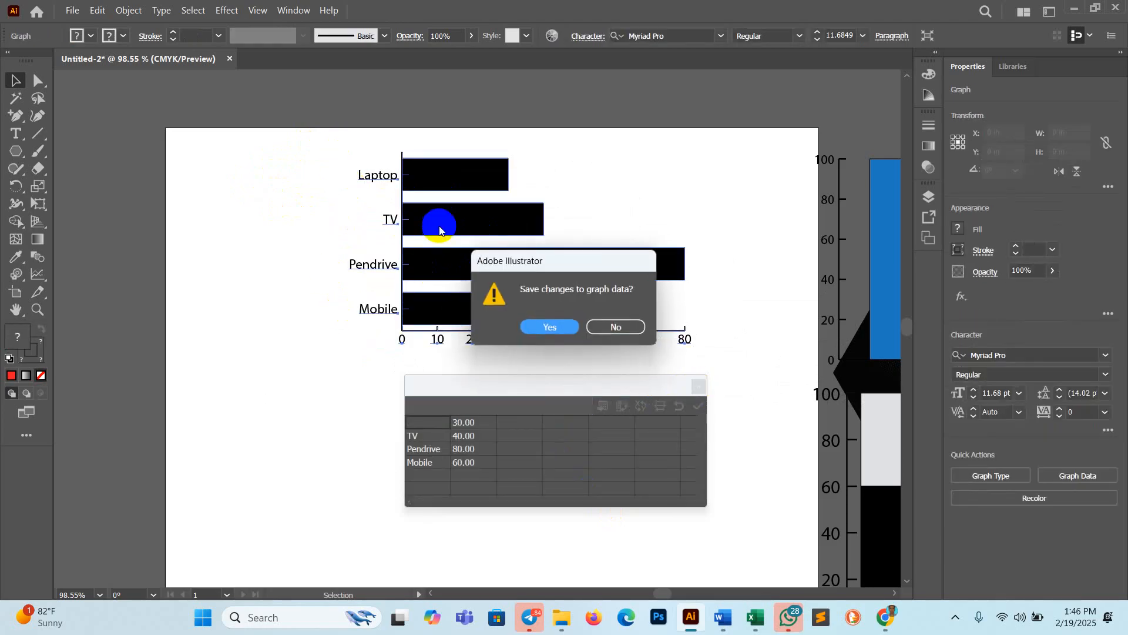
{"action": "left_click", "coordinate": [611, 327]}
{"action": "left_click_drag", "start_coordinate": [294, 151], "coordinate": [557, 340]}
{"action": "key", "text": "Delete"}
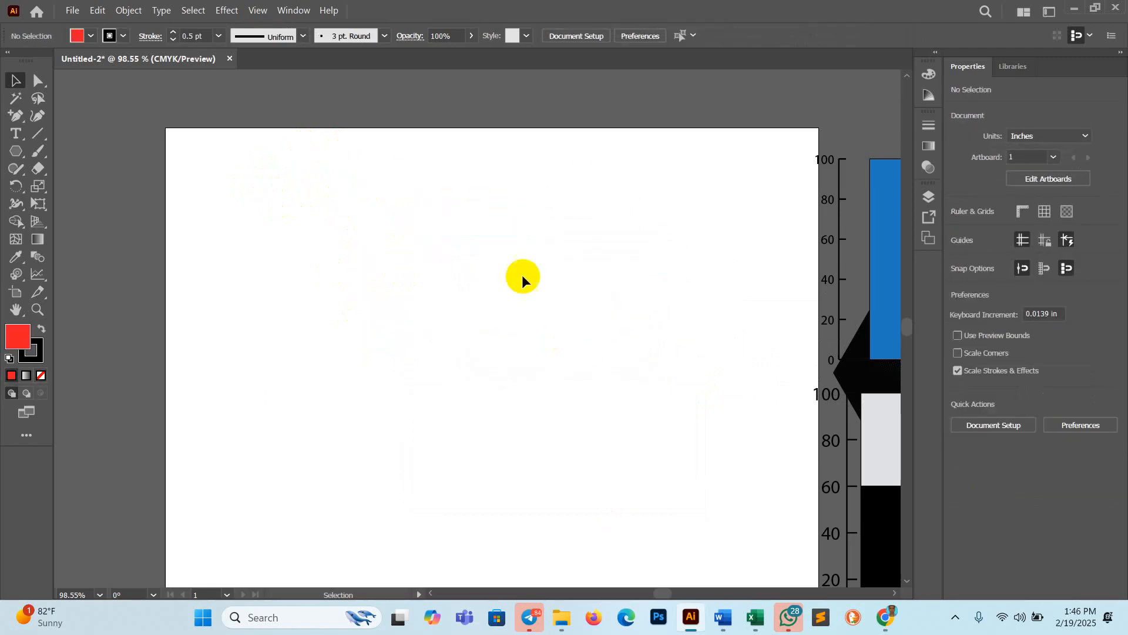
- Draw a line graph on the lower part of the artboard and fill its first data row with Laptop and 50
{"action": "left_click_drag", "start_coordinate": [38, 275], "coordinate": [88, 345]}
{"action": "left_click_drag", "start_coordinate": [242, 392], "coordinate": [577, 551]}
{"action": "left_click_drag", "start_coordinate": [504, 383], "coordinate": [402, 152]}
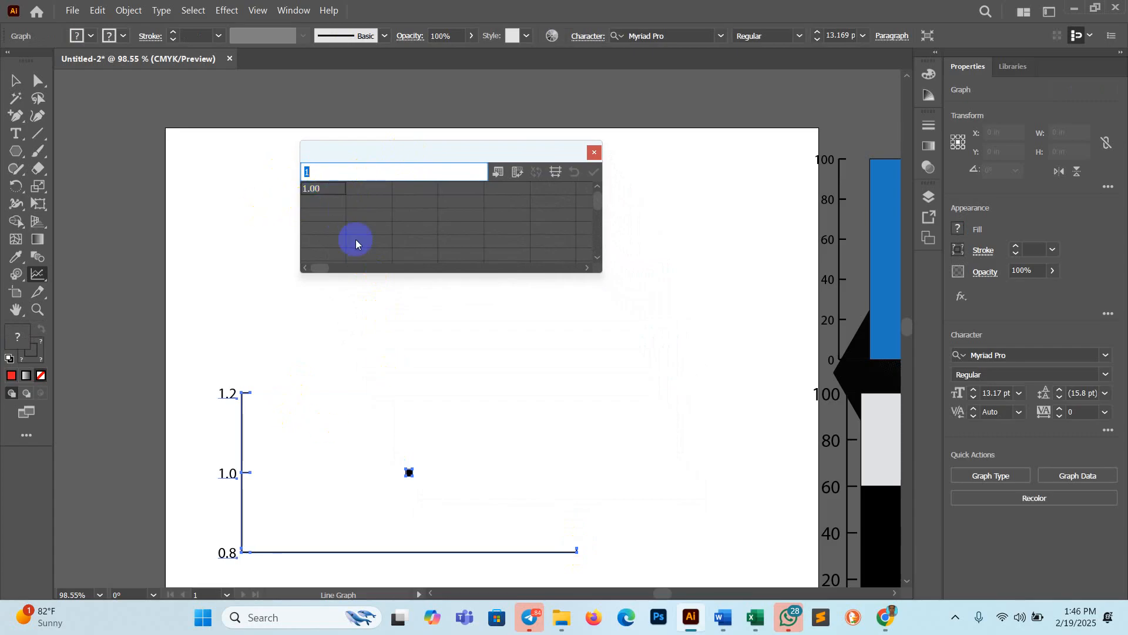
{"action": "type", "text": "Laptop"}
{"action": "left_click", "coordinate": [372, 223]}
{"action": "key", "text": "Tab"}
{"action": "type", "text": "50"}
- Add a TV row with the value 60 to the line graph's data
{"action": "left_click", "coordinate": [321, 202]}
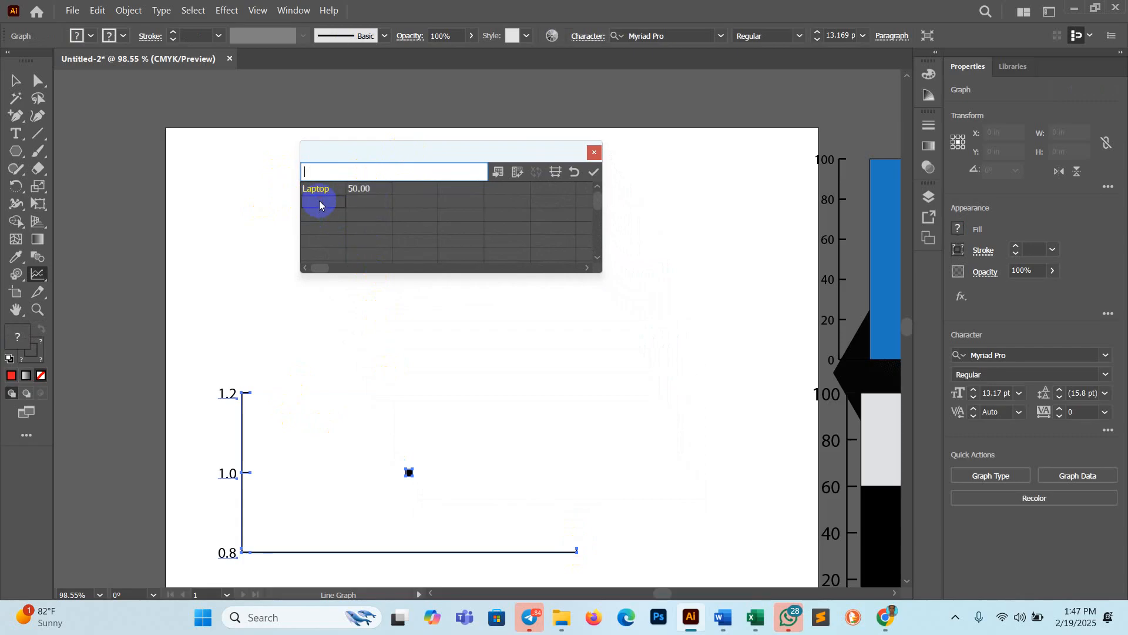
{"action": "type", "text": "TV"}
{"action": "left_click", "coordinate": [369, 203]}
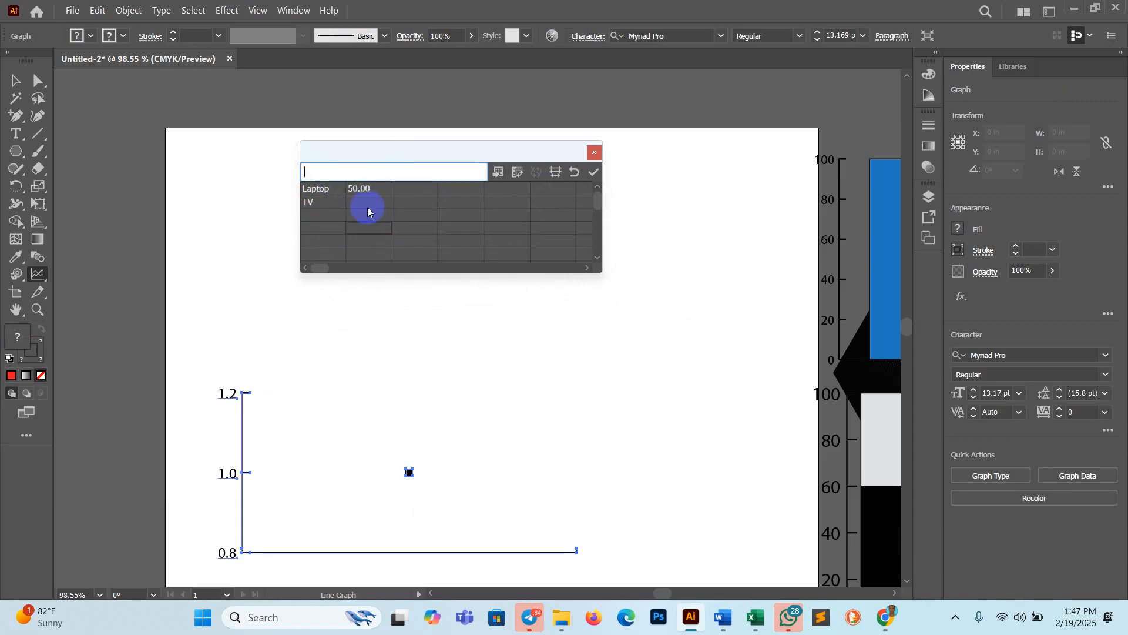
{"action": "type", "text": "60"}
{"action": "key", "text": "Return"}
- Add a Mobile row with the value 70 to the line graph's data
{"action": "left_click", "coordinate": [319, 215]}
{"action": "type", "text": "Mobile"}
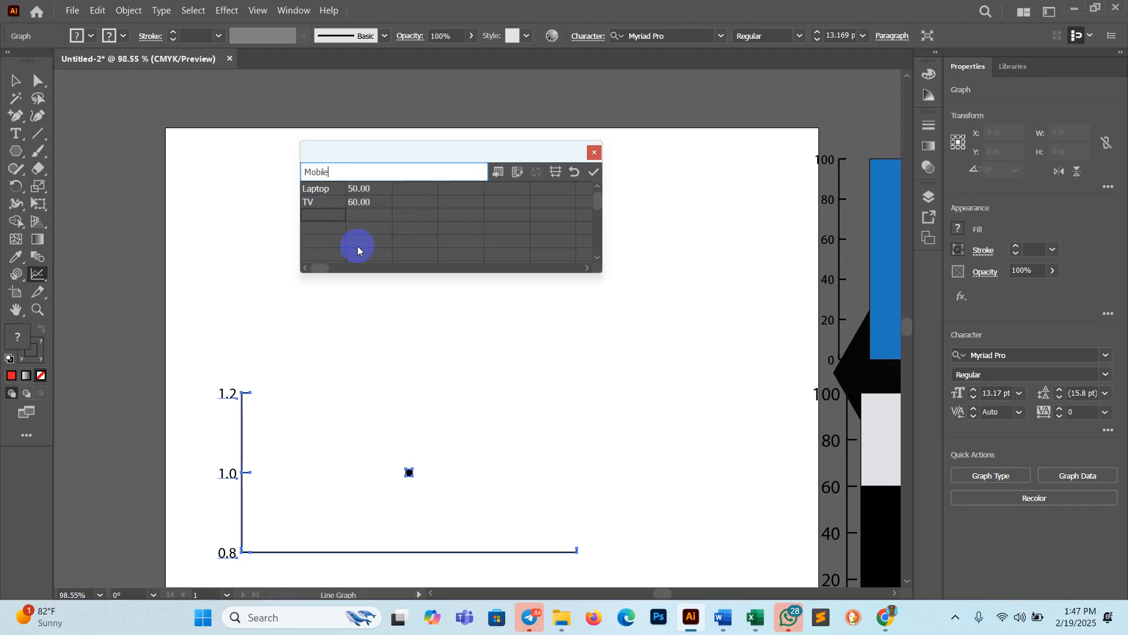
{"action": "left_click", "coordinate": [372, 216]}
{"action": "type", "text": "70"}
- Add a Pendrive row with the value 80 and apply the data to the line graph
{"action": "left_click", "coordinate": [325, 229]}
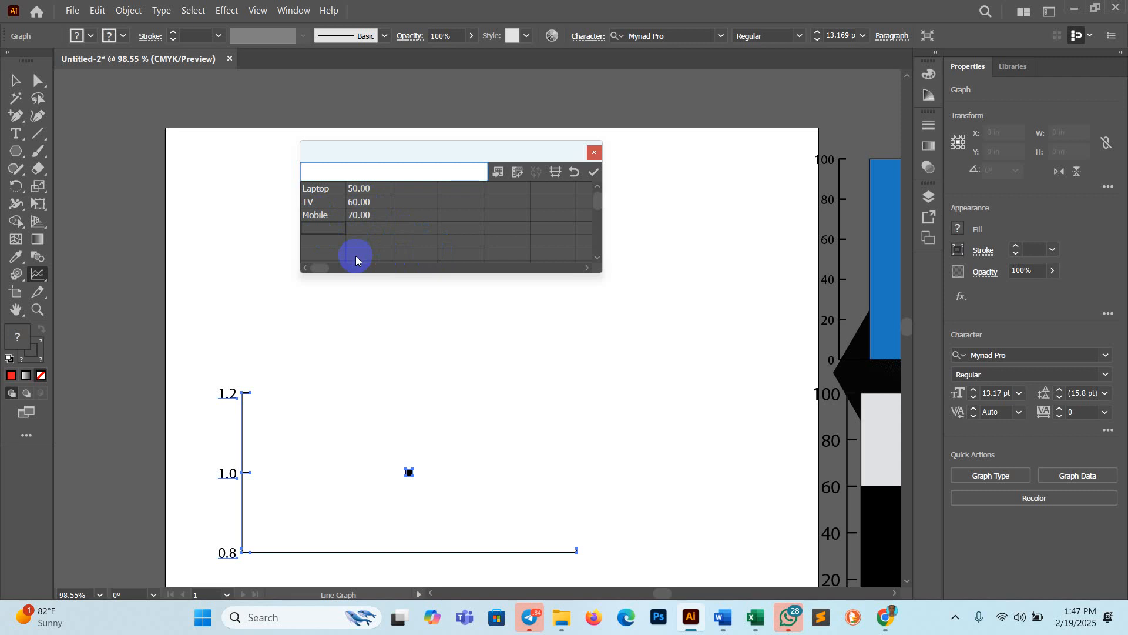
{"action": "type", "text": "Pendrive"}
{"action": "left_click", "coordinate": [372, 231]}
{"action": "type", "text": "80"}
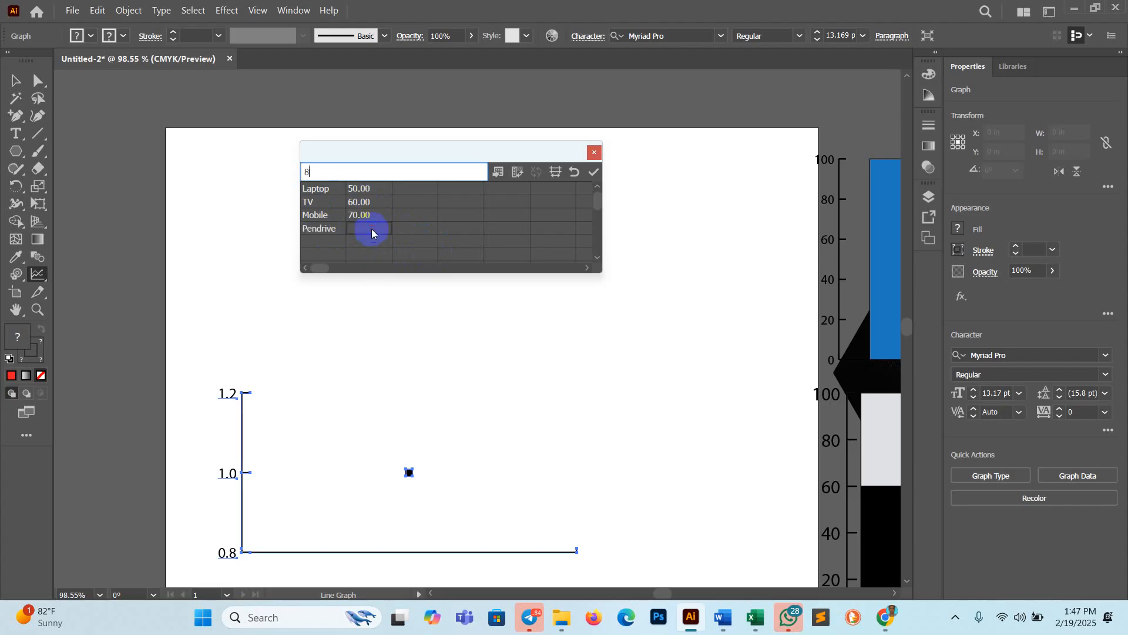
{"action": "left_click", "coordinate": [462, 228]}
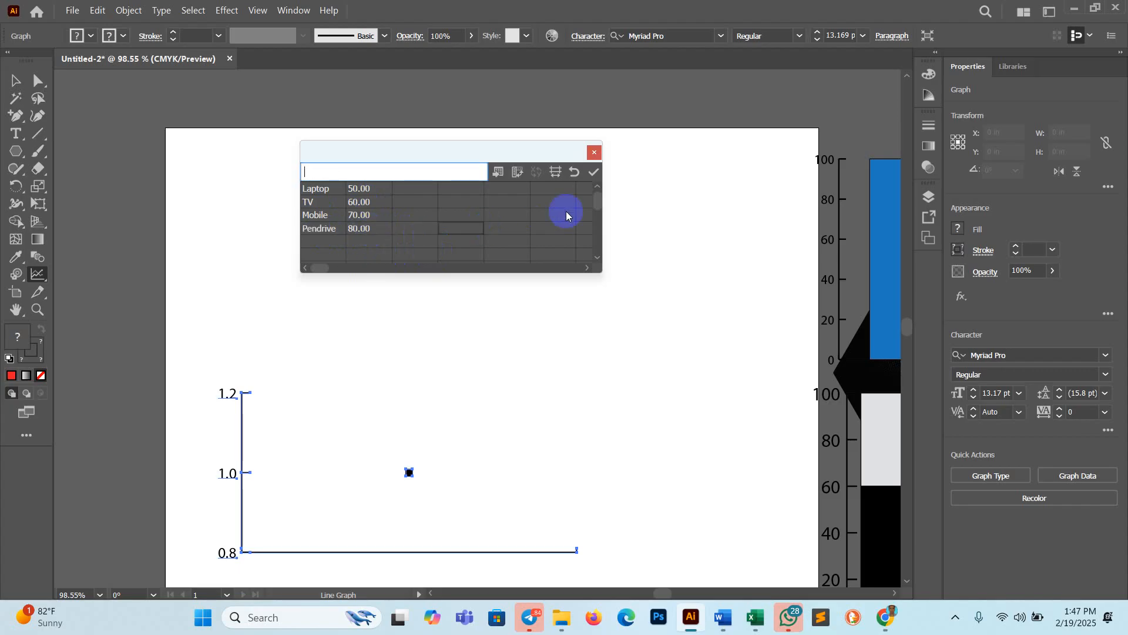
{"action": "left_click", "coordinate": [599, 173]}
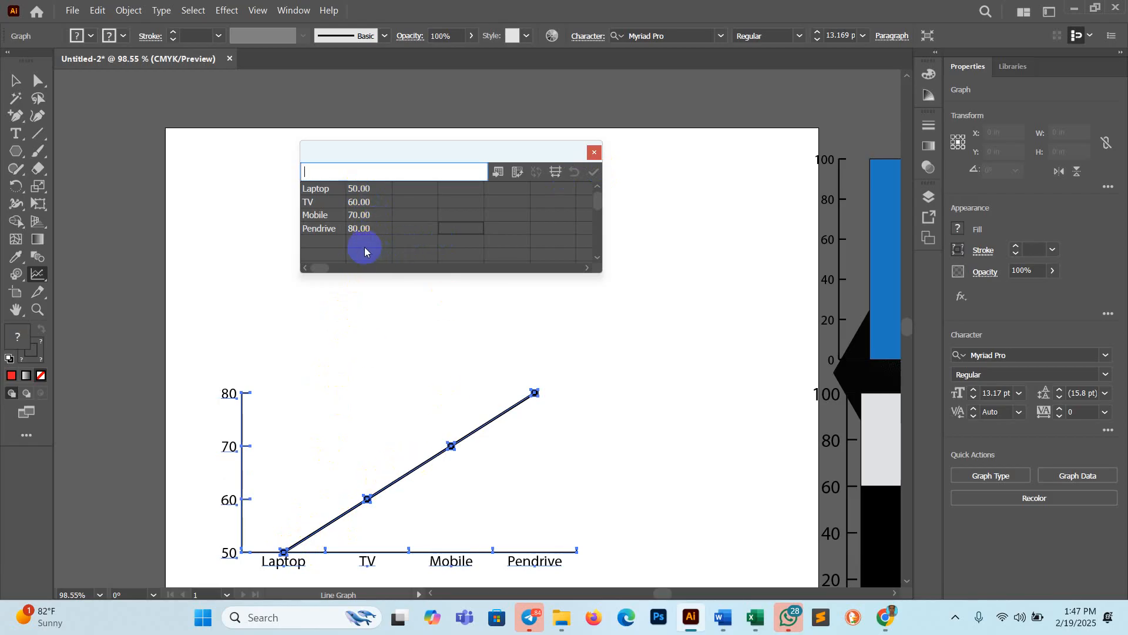
- Set the line graph's TV value to 80 and Pendrive value to 60, apply the data and close the data window
{"action": "left_click", "coordinate": [362, 208]}
{"action": "type", "text": "80"}
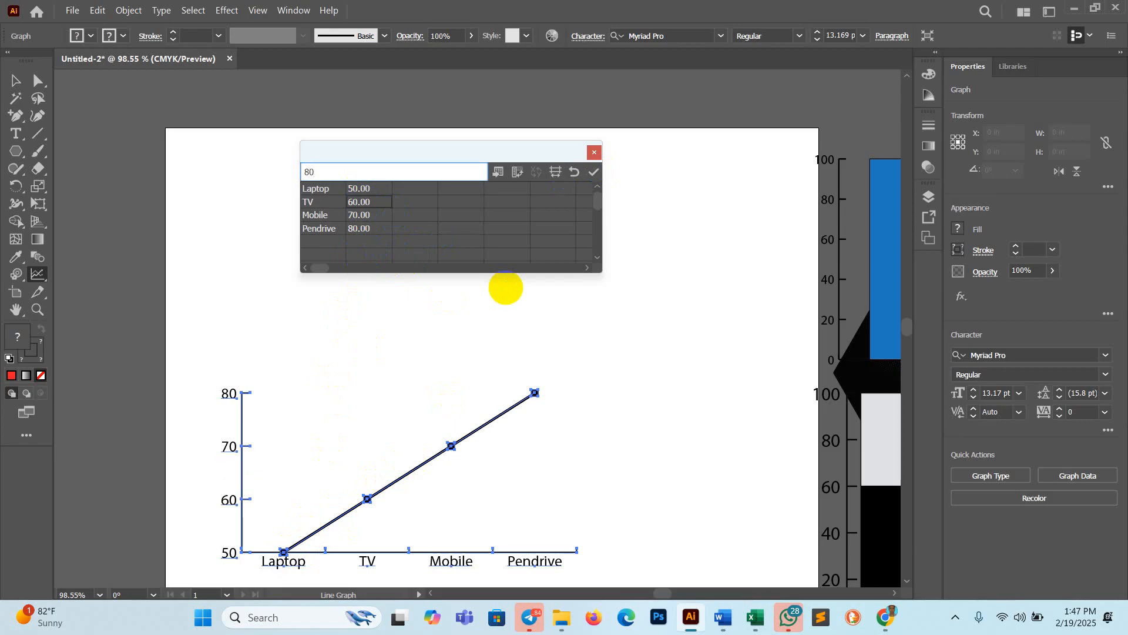
{"action": "left_click", "coordinate": [362, 228]}
{"action": "type", "text": "60"}
{"action": "left_click", "coordinate": [407, 237]}
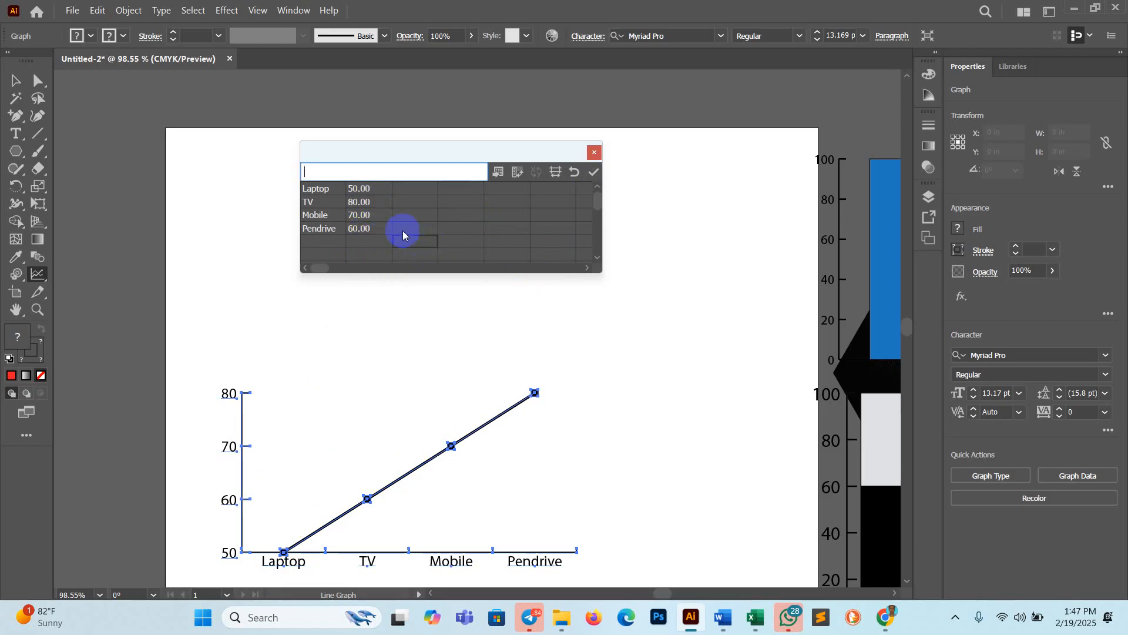
{"action": "left_click", "coordinate": [594, 171]}
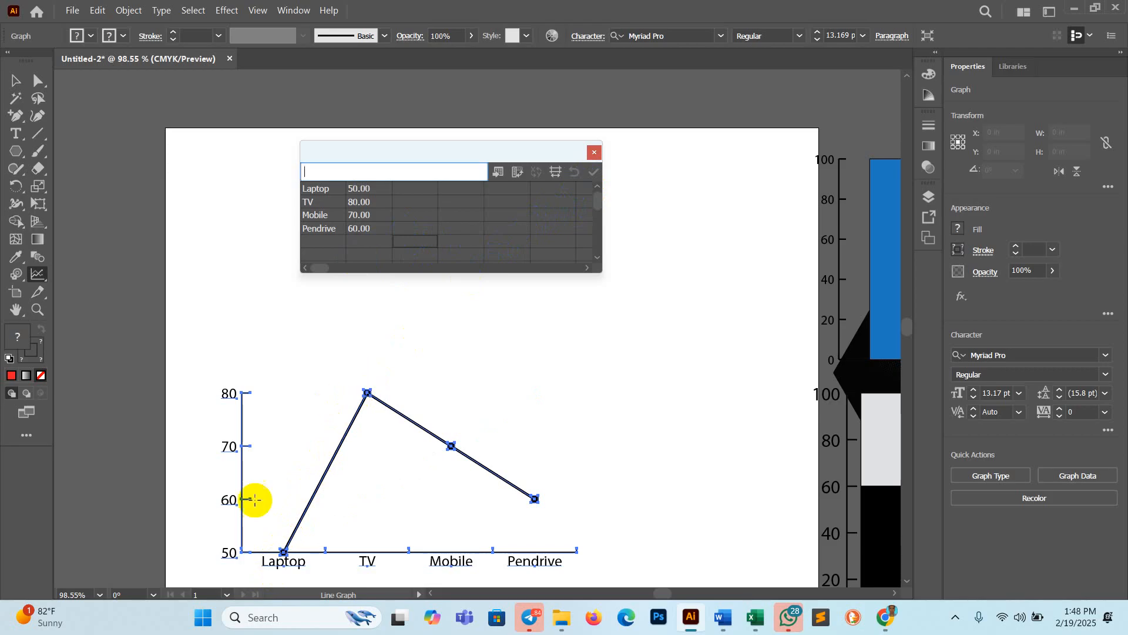
{"action": "left_click", "coordinate": [597, 153]}
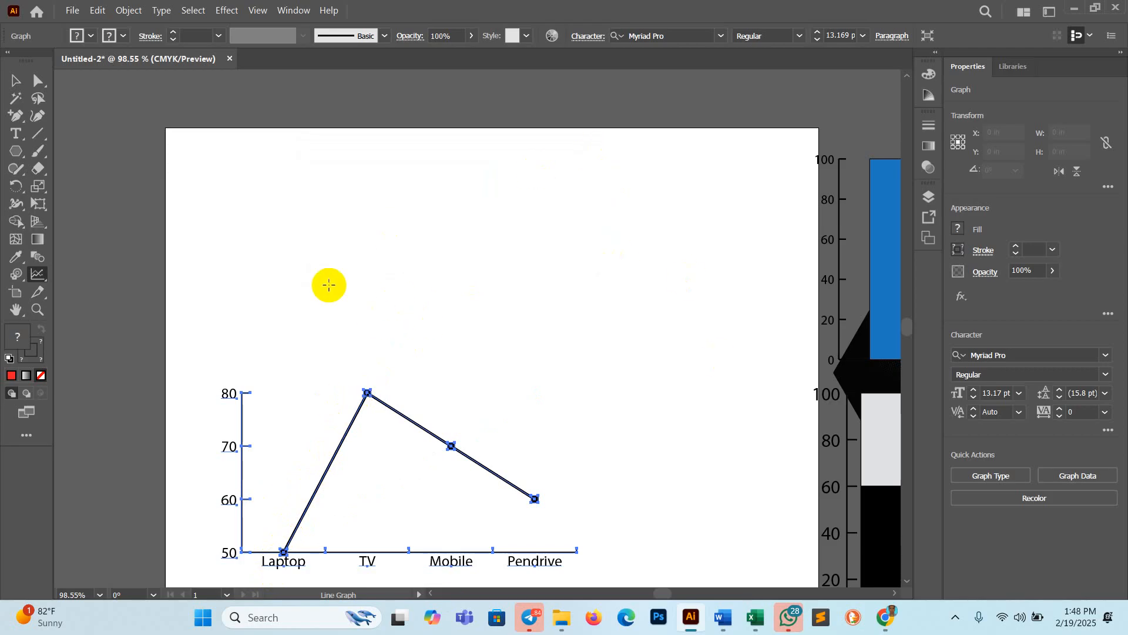
- Delete the line graph from the artboard
{"action": "left_click", "coordinate": [15, 80]}
{"action": "scroll", "coordinate": [236, 270], "scroll_direction": "down", "scroll_amount": 2}
{"action": "left_click", "coordinate": [210, 312]}
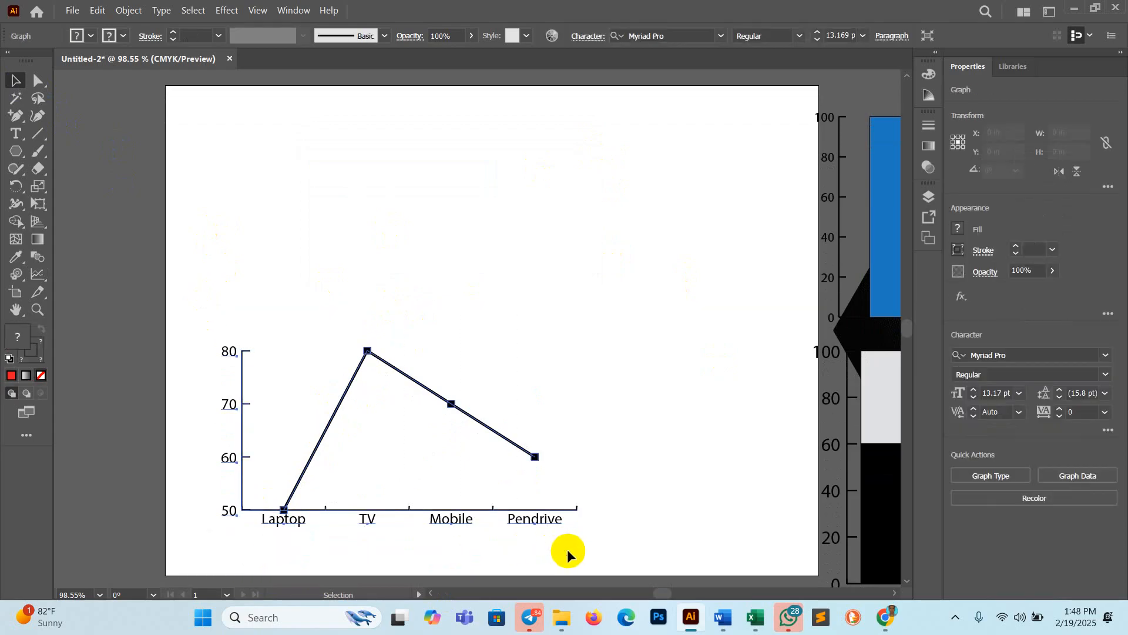
{"action": "key", "text": "Delete"}
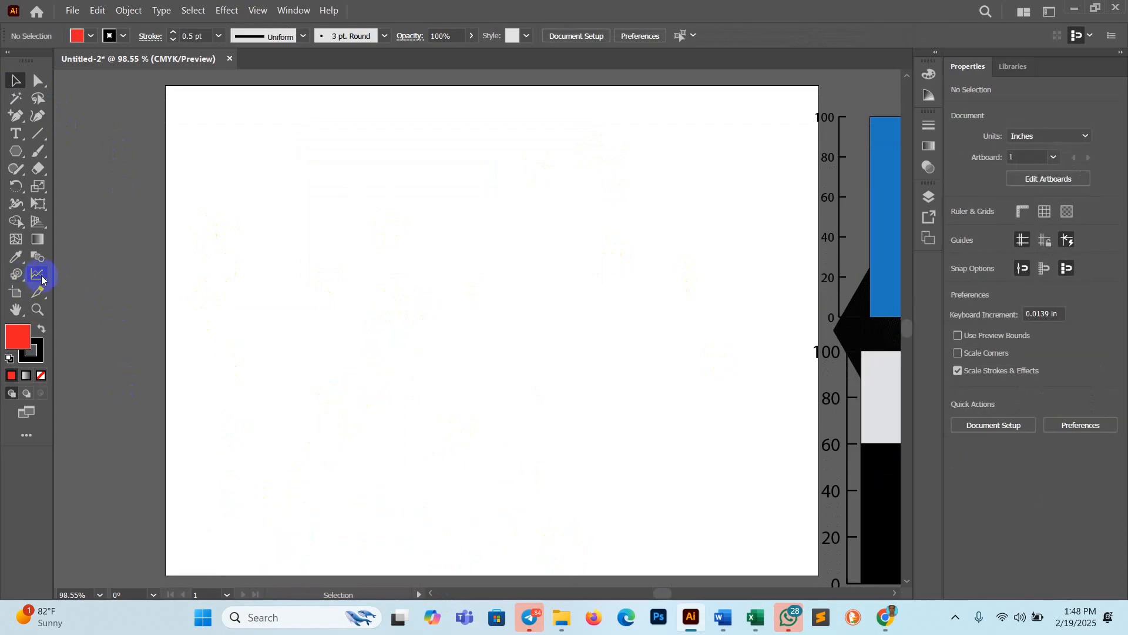
- Draw an area graph in the middle of the artboard and fill its first data row with Laptop and 80
{"action": "left_click", "coordinate": [40, 276]}
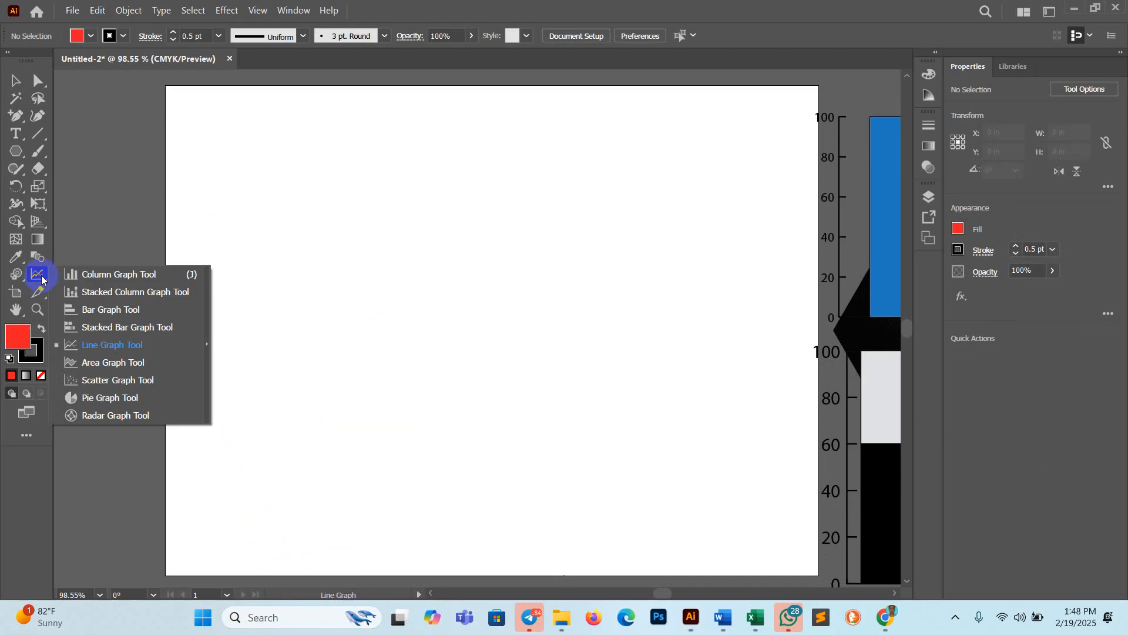
{"action": "left_click", "coordinate": [127, 363]}
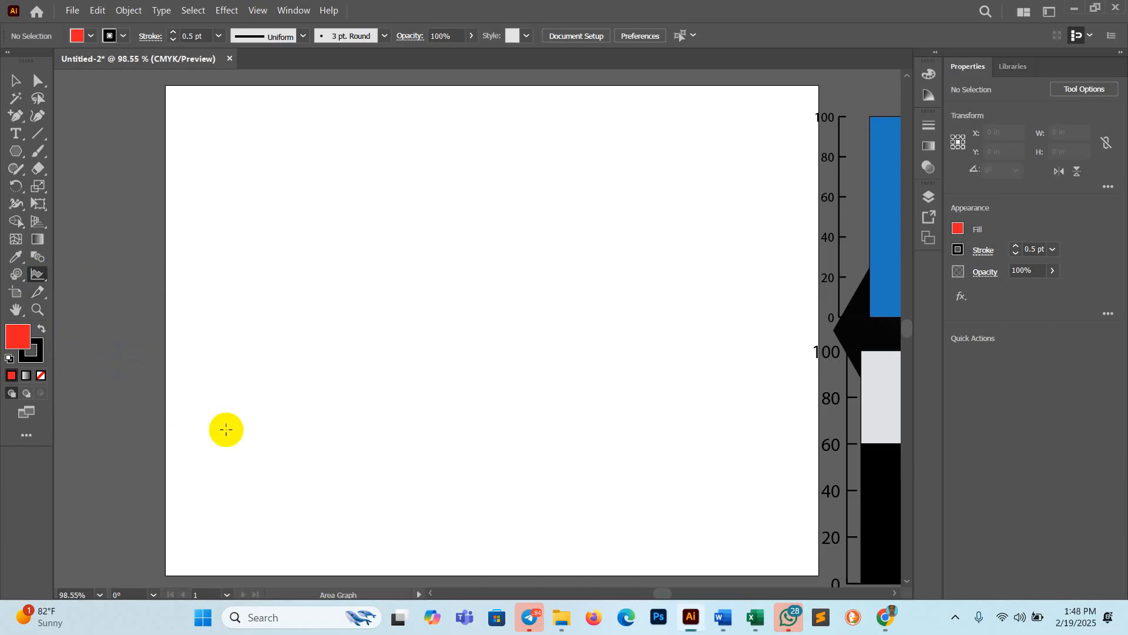
{"action": "left_click_drag", "start_coordinate": [291, 244], "coordinate": [626, 460]}
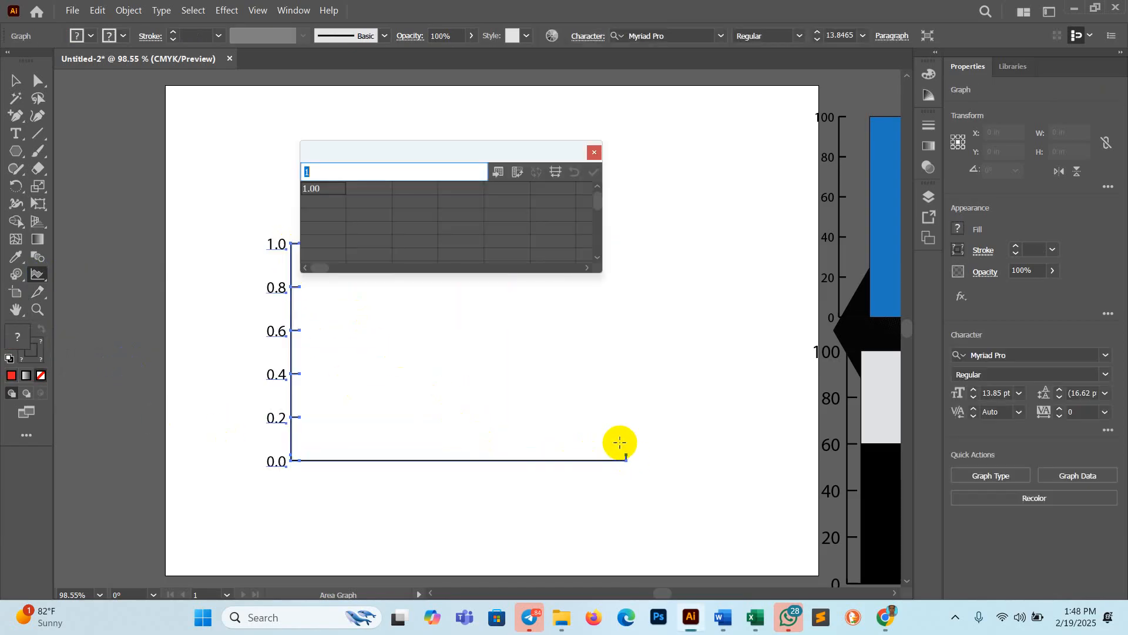
{"action": "left_click_drag", "start_coordinate": [446, 150], "coordinate": [464, 94]}
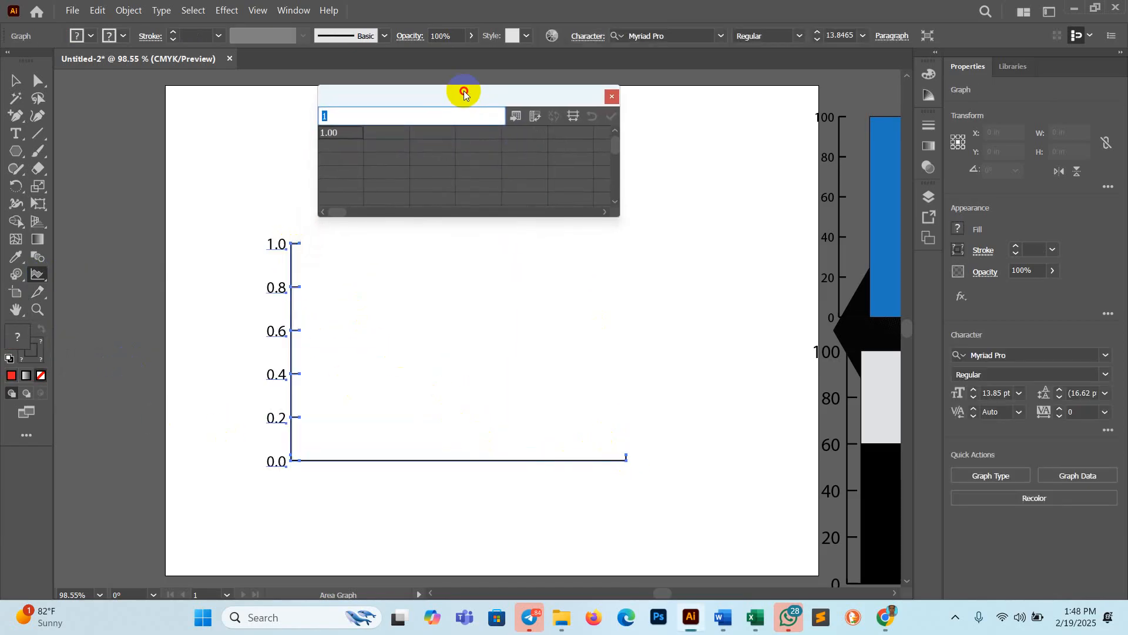
{"action": "type", "text": "Laptop"}
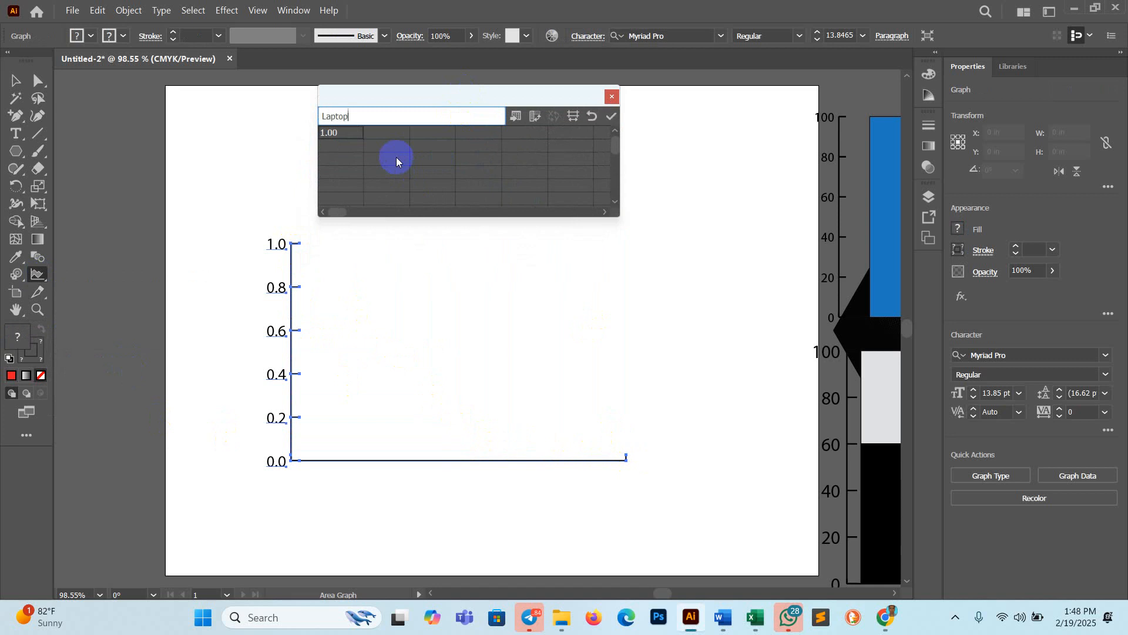
{"action": "left_click", "coordinate": [396, 157]}
{"action": "left_click", "coordinate": [388, 136]}
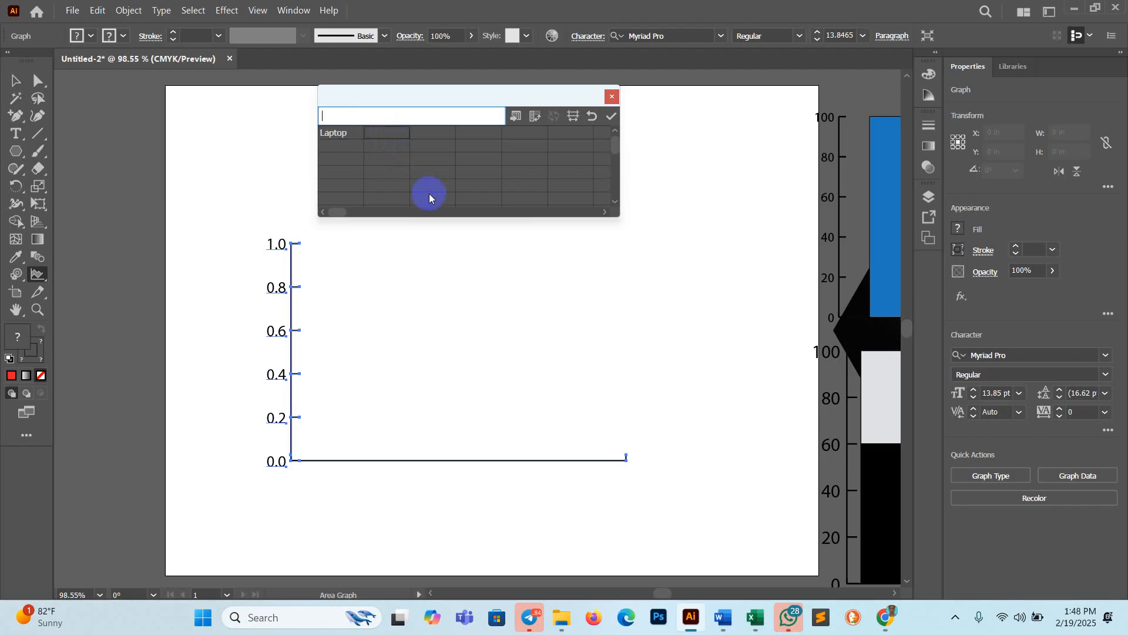
{"action": "type", "text": "80"}
{"action": "left_click", "coordinate": [430, 192]}
- Add a TV row with the value 60 to the area graph's data
{"action": "left_click", "coordinate": [343, 147]}
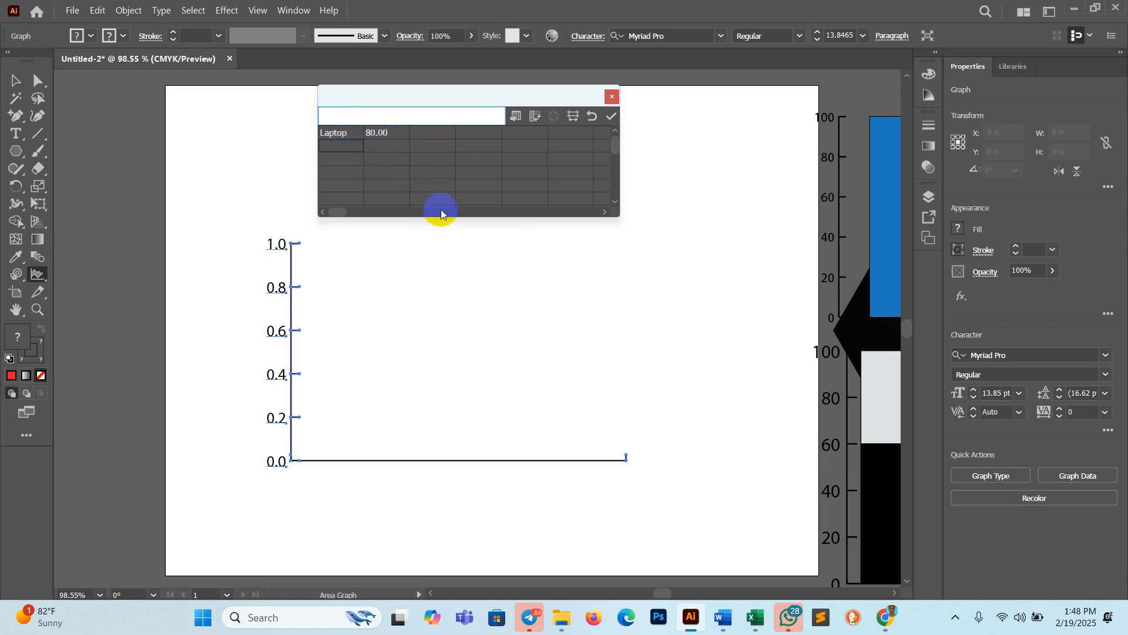
{"action": "type", "text": "TV"}
{"action": "key", "text": "Tab"}
{"action": "type", "text": "60"}
{"action": "left_click", "coordinate": [396, 172]}
- Add a Mobile row with the value 70 to the area graph's data
{"action": "left_click", "coordinate": [341, 162]}
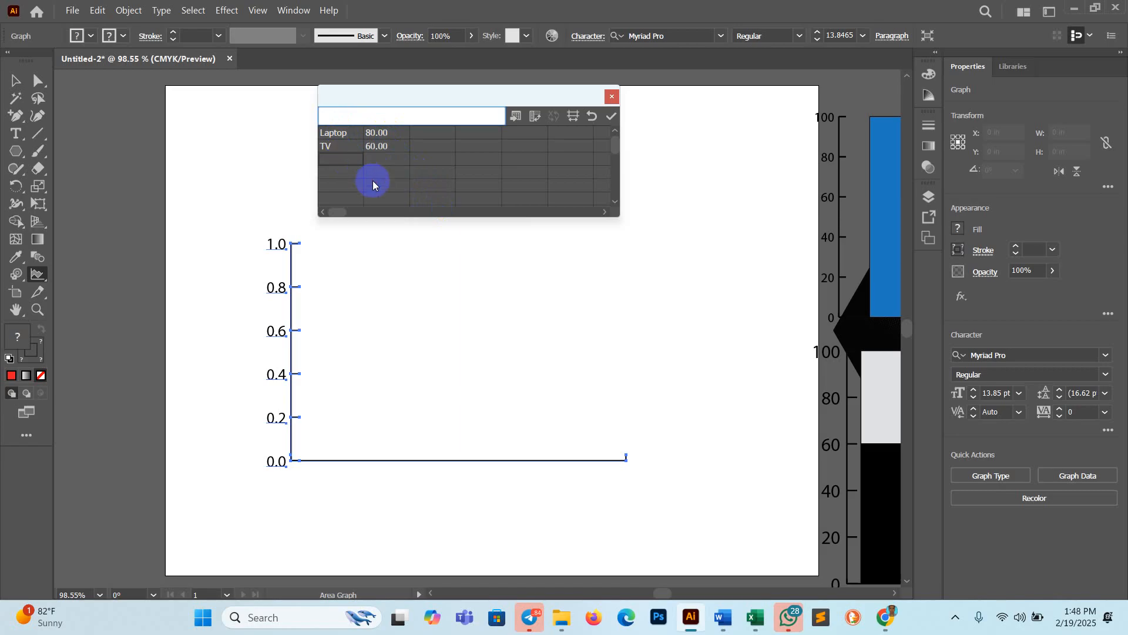
{"action": "type", "text": "bile"}
{"action": "left_click", "coordinate": [439, 192]}
{"action": "left_click", "coordinate": [393, 156]}
{"action": "type", "text": "70"}
{"action": "left_click", "coordinate": [479, 191]}
- Add a Pendrive row with the value 50, apply the data to the area graph and close the data window
{"action": "left_click", "coordinate": [327, 172]}
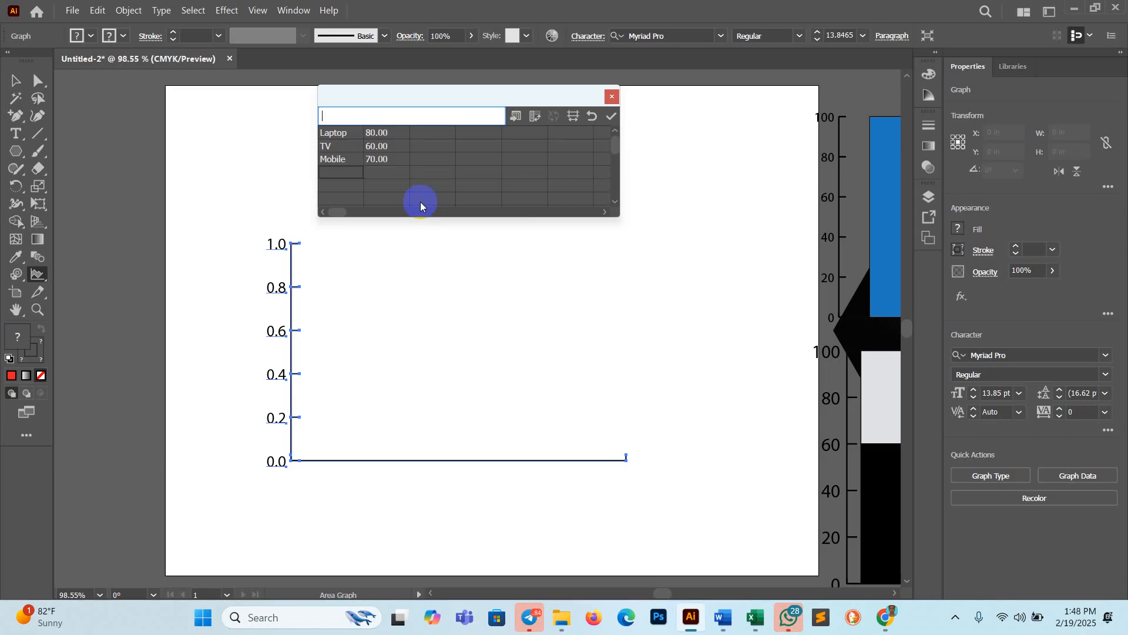
{"action": "type", "text": "Pendrive"}
{"action": "key", "text": "Tab"}
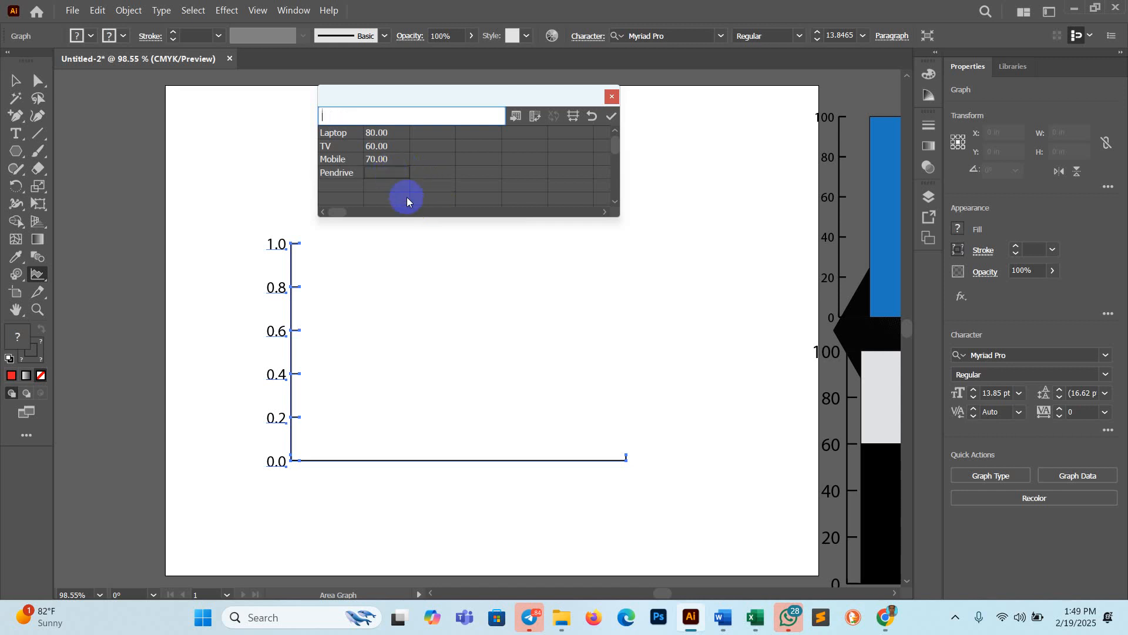
{"action": "type", "text": "50"}
{"action": "left_click", "coordinate": [453, 181]}
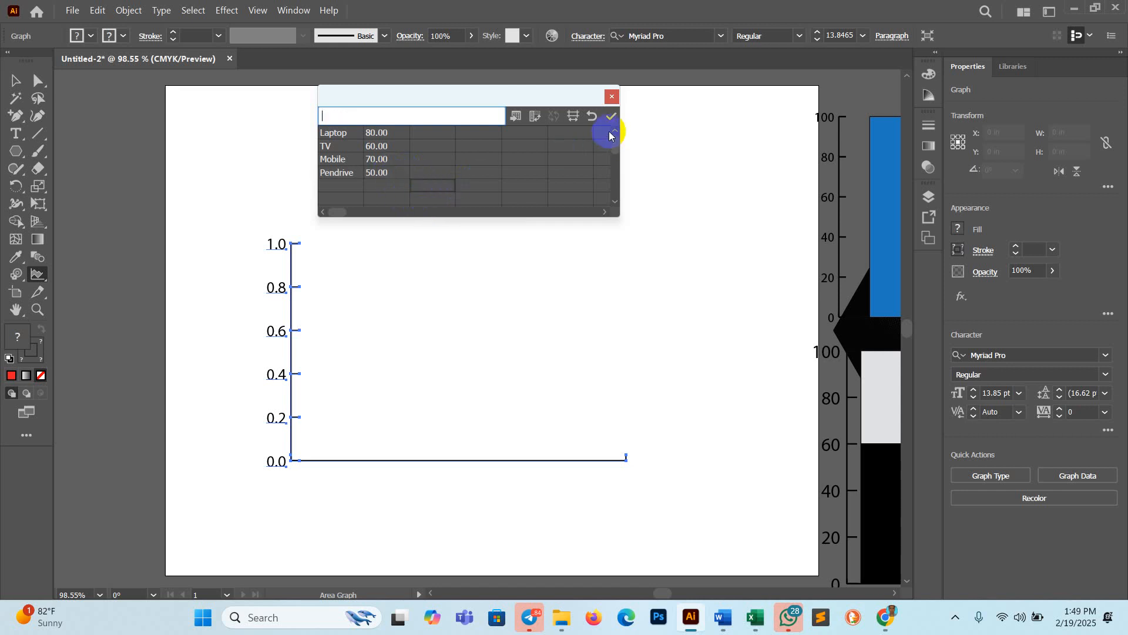
{"action": "left_click", "coordinate": [611, 118]}
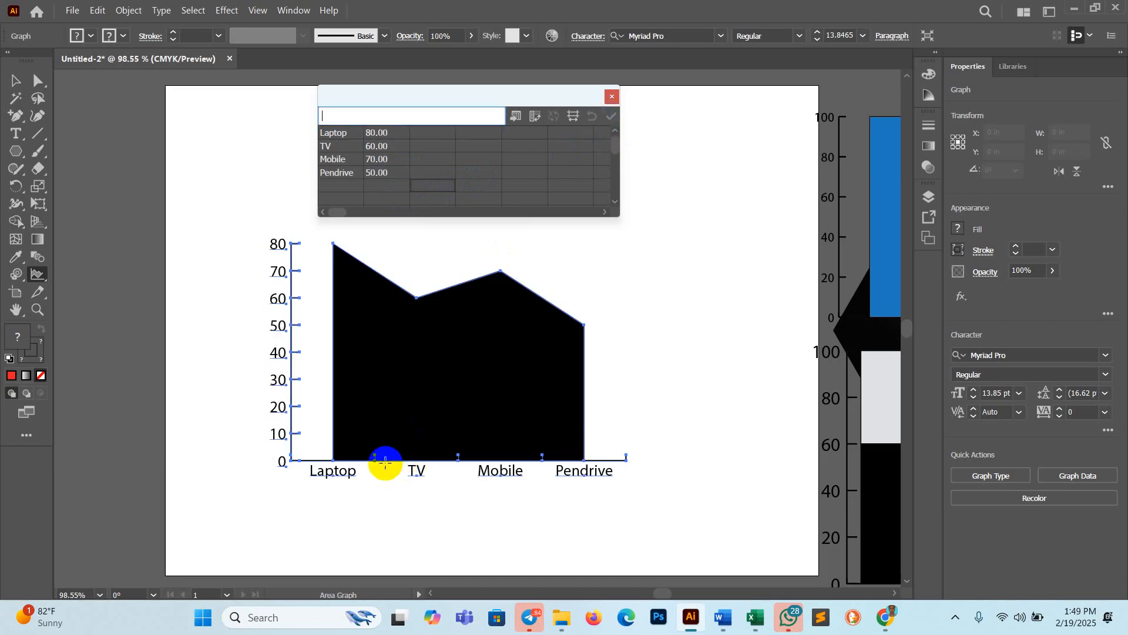
{"action": "left_click", "coordinate": [612, 97]}
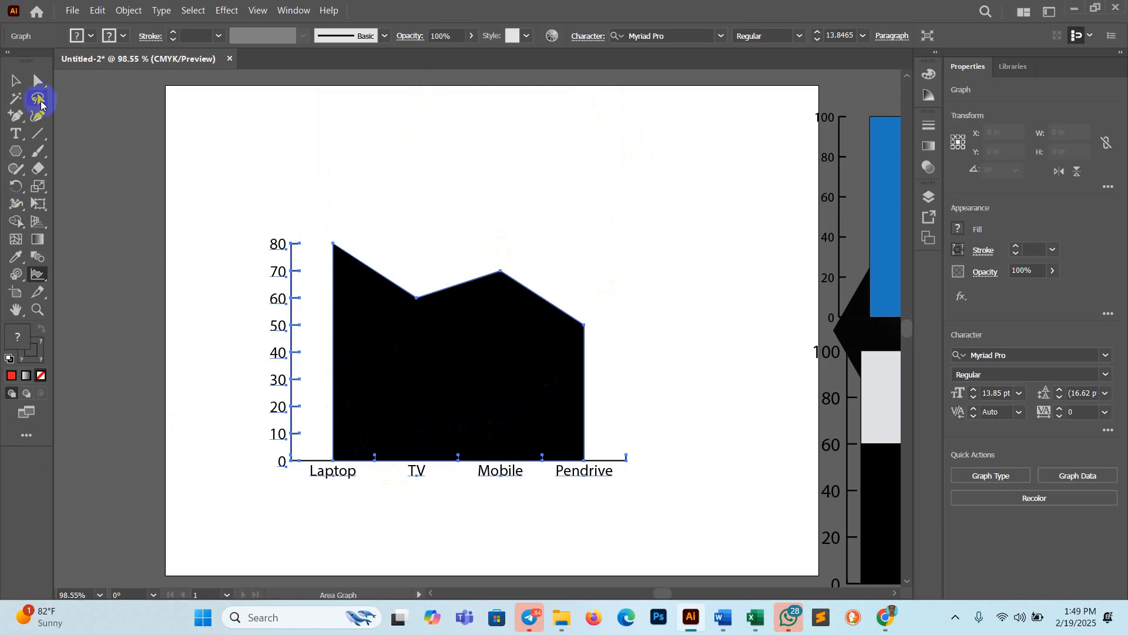
- Try to fill the graph's black area shape with the blue colour 0689EA
{"action": "left_click", "coordinate": [33, 81]}
{"action": "left_click", "coordinate": [383, 383]}
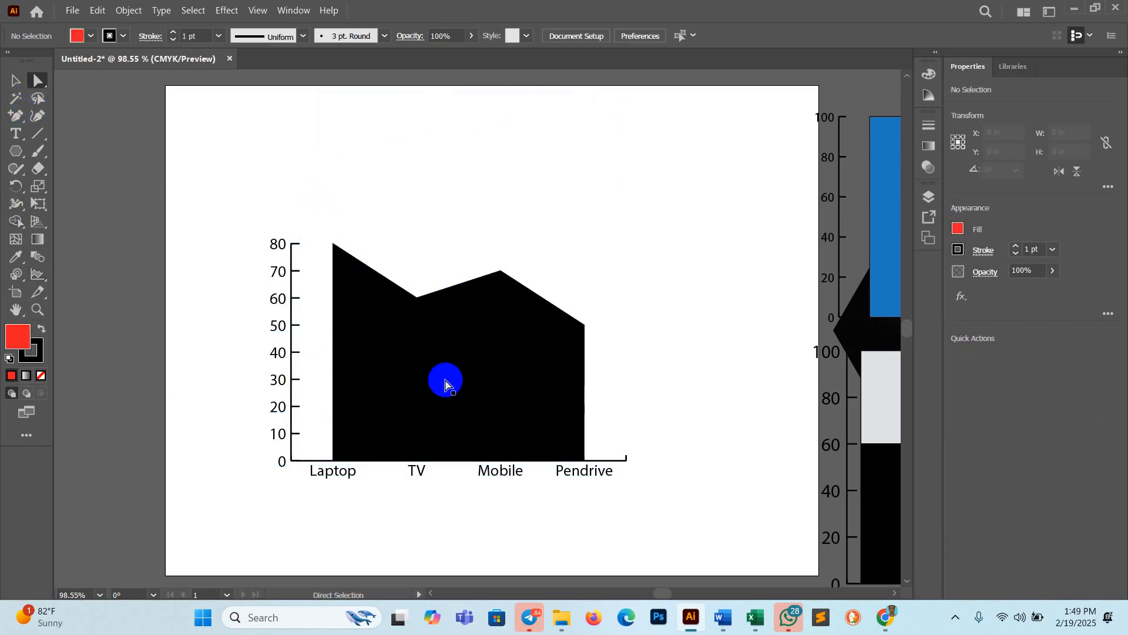
{"action": "double_click", "coordinate": [17, 335]}
{"action": "left_click", "coordinate": [833, 250]}
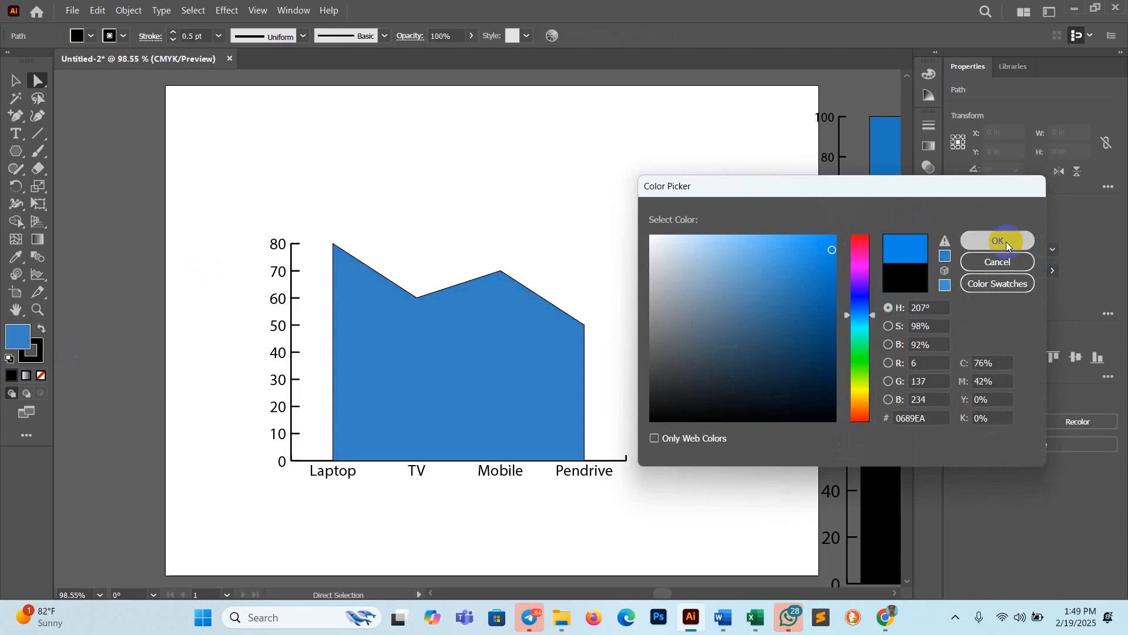
{"action": "left_click", "coordinate": [993, 240]}
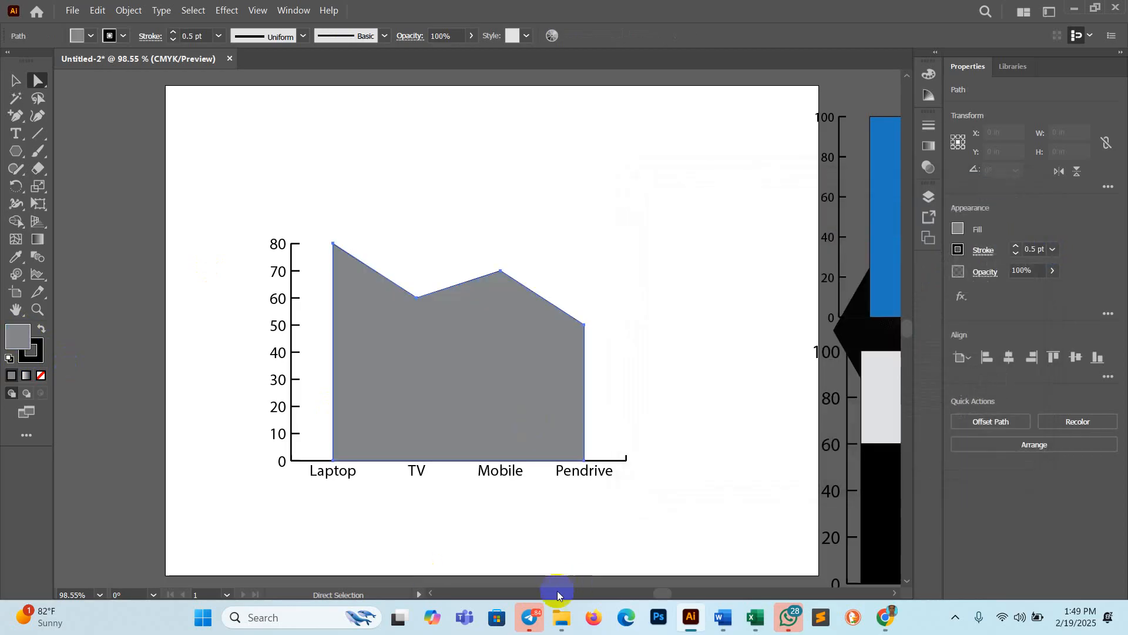
- Switch the area shape's colour mode from Grayscale to CMYK and fill the shape with blue
{"action": "left_click", "coordinate": [926, 77]}
{"action": "right_click", "coordinate": [925, 76]}
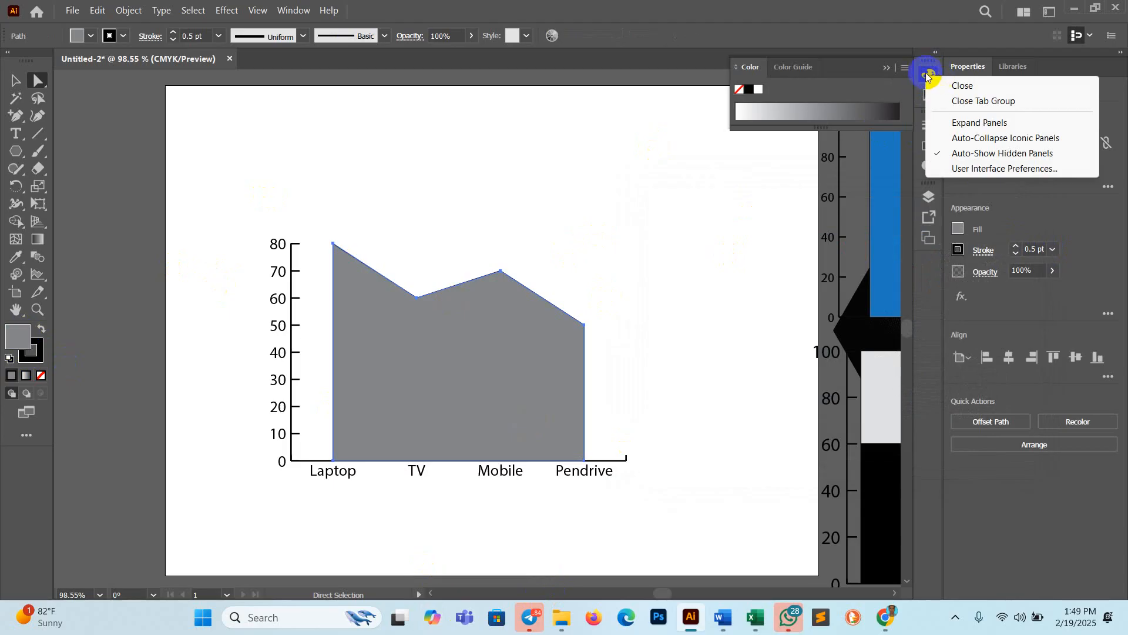
{"action": "left_click", "coordinate": [907, 70]}
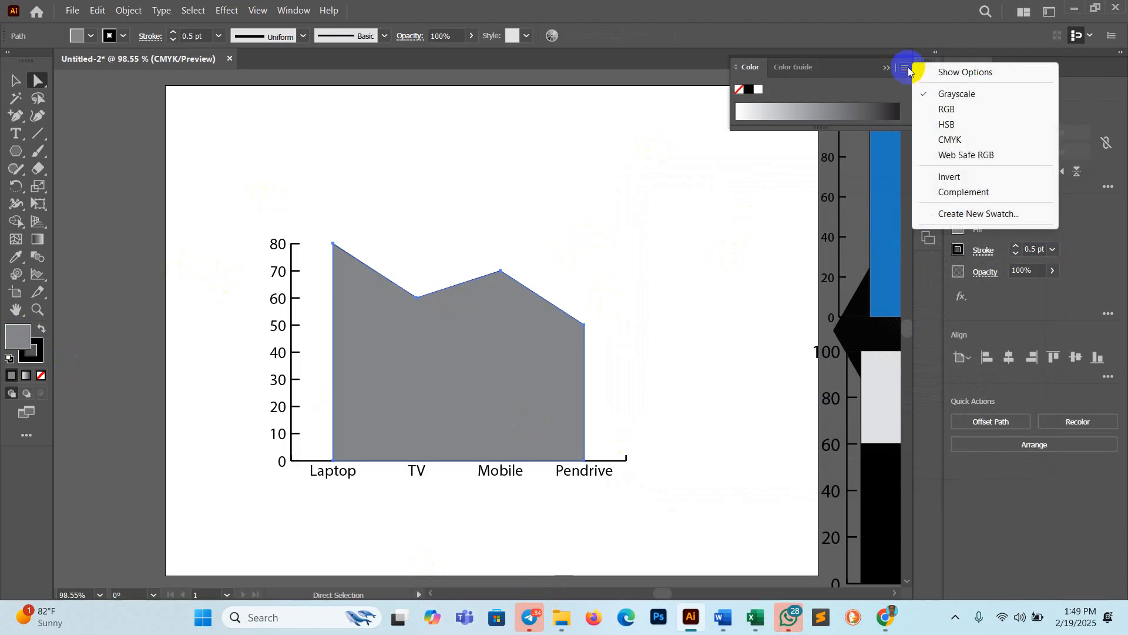
{"action": "left_click", "coordinate": [950, 140]}
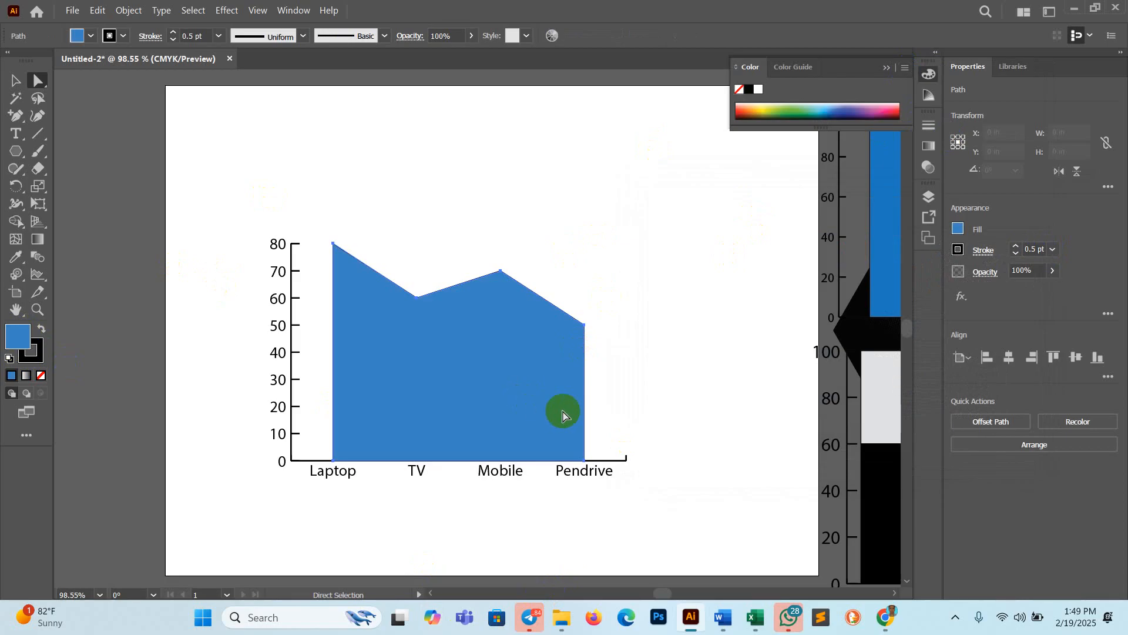
{"action": "left_click", "coordinate": [14, 82]}
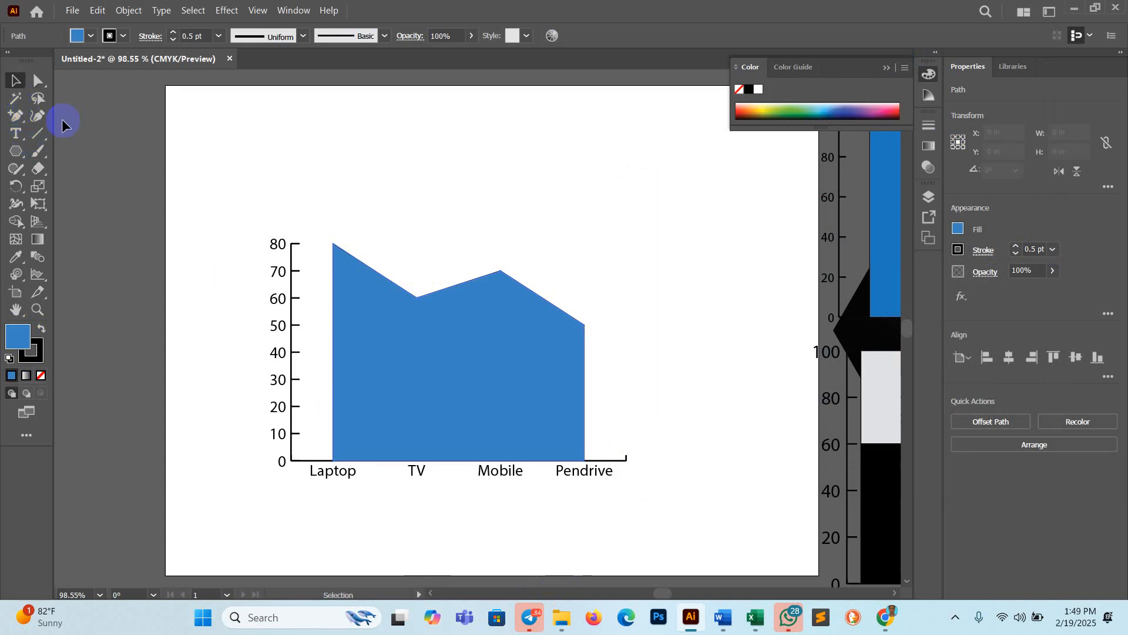
{"action": "left_click", "coordinate": [206, 243]}
{"action": "left_click_drag", "start_coordinate": [211, 207], "coordinate": [637, 503]}
{"action": "key", "text": "backslash"}
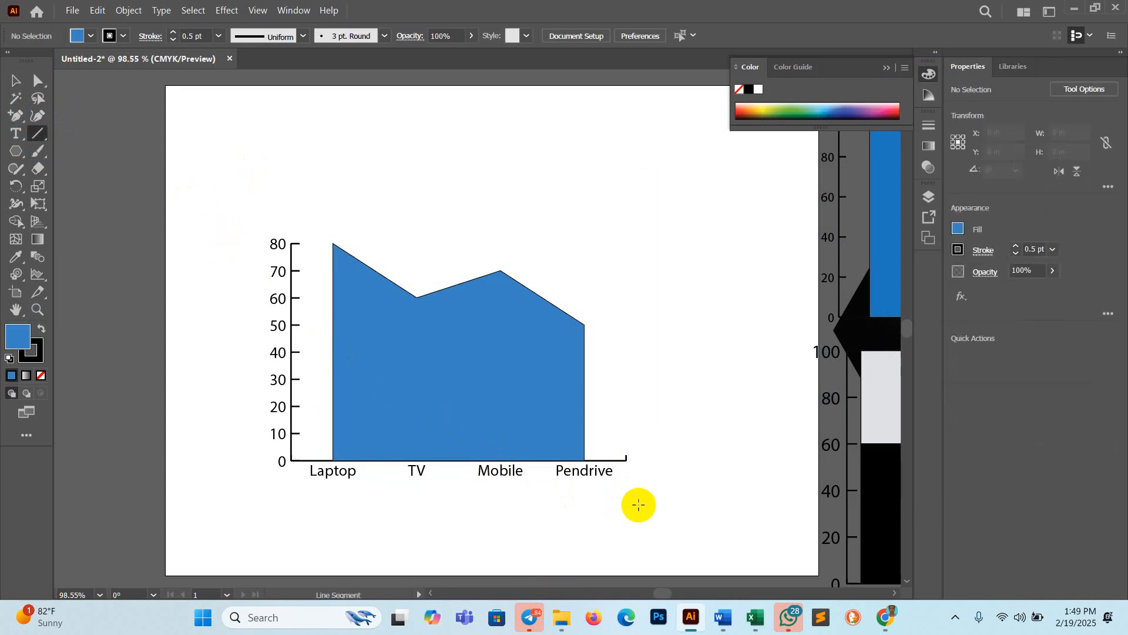
{"action": "left_click", "coordinate": [552, 396]}
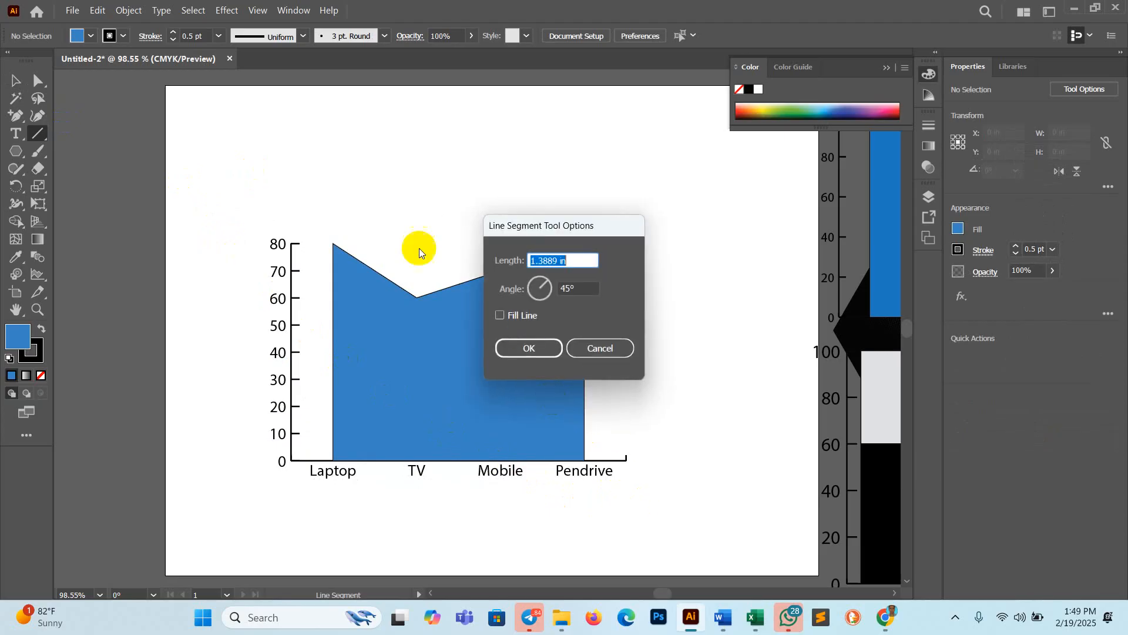
{"action": "left_click", "coordinate": [610, 348]}
- Select the whole area graph and delete it from the artboard
{"action": "left_click", "coordinate": [10, 82]}
{"action": "left_click_drag", "start_coordinate": [204, 200], "coordinate": [672, 506]}
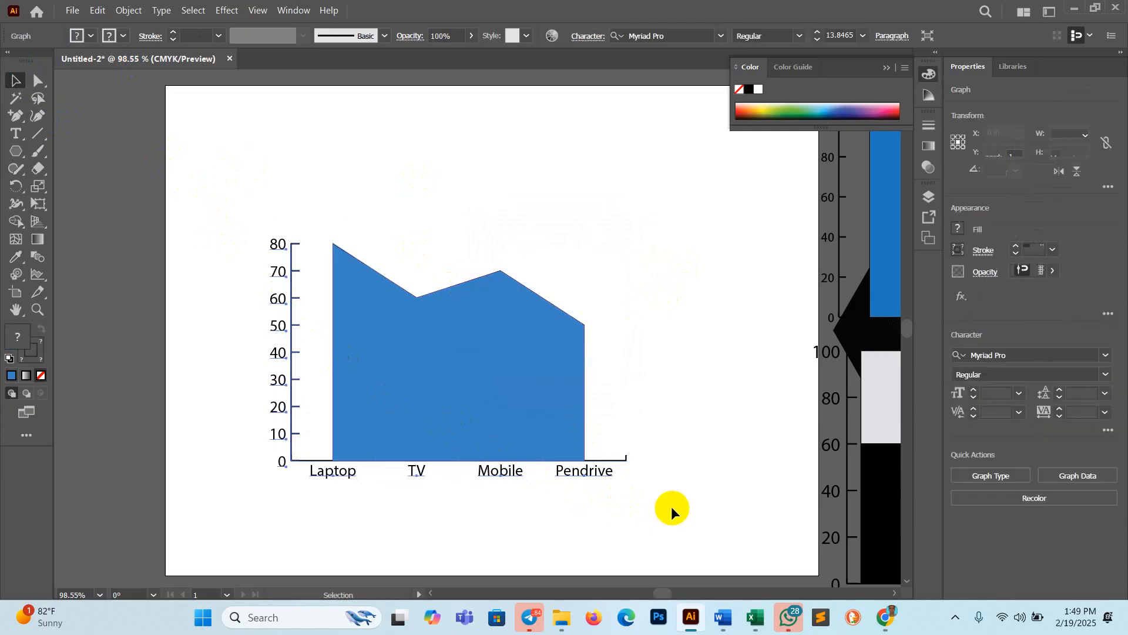
{"action": "key", "text": "Delete"}
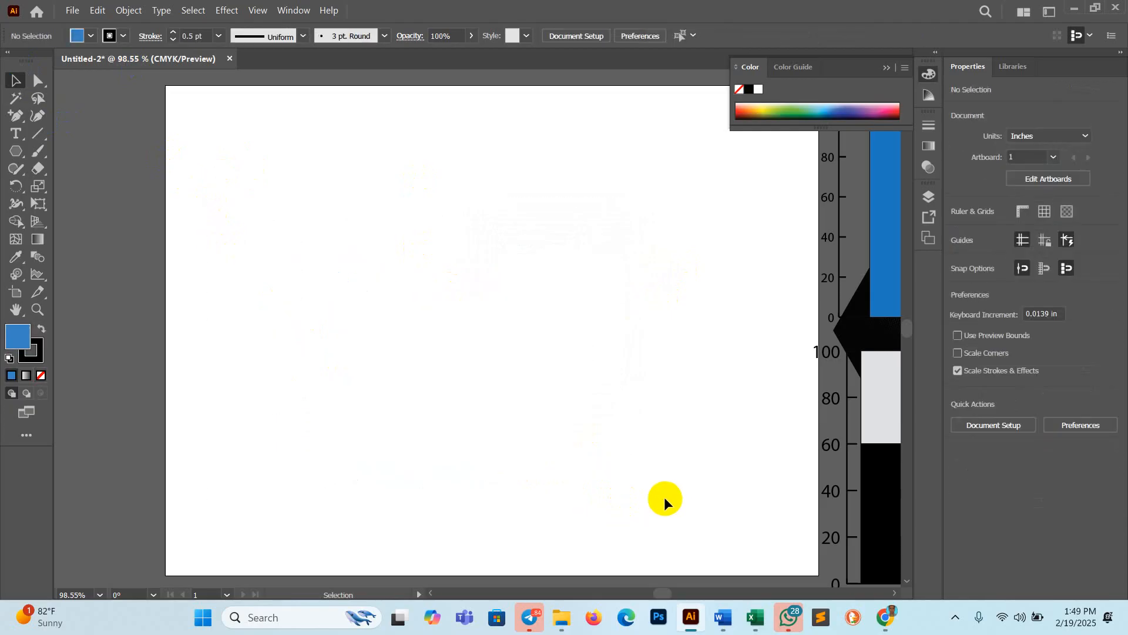
- Draw a pie graph in the middle of the artboard and fill its first data row with Graphic and 60
{"action": "left_click", "coordinate": [37, 280]}
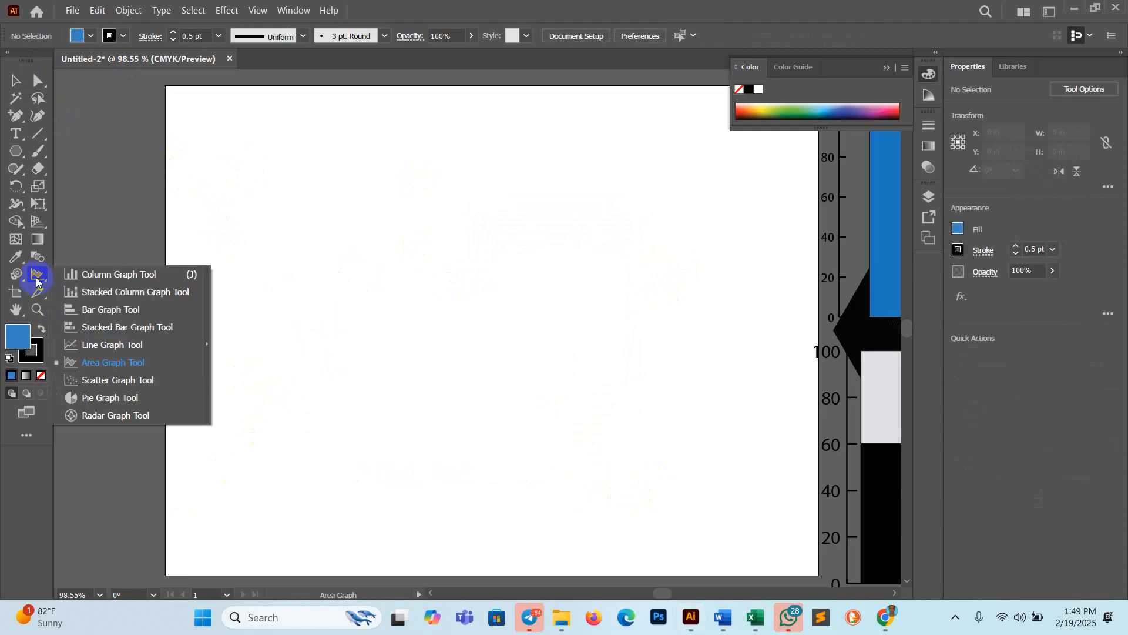
{"action": "left_click", "coordinate": [119, 398]}
{"action": "left_click_drag", "start_coordinate": [350, 259], "coordinate": [586, 493]}
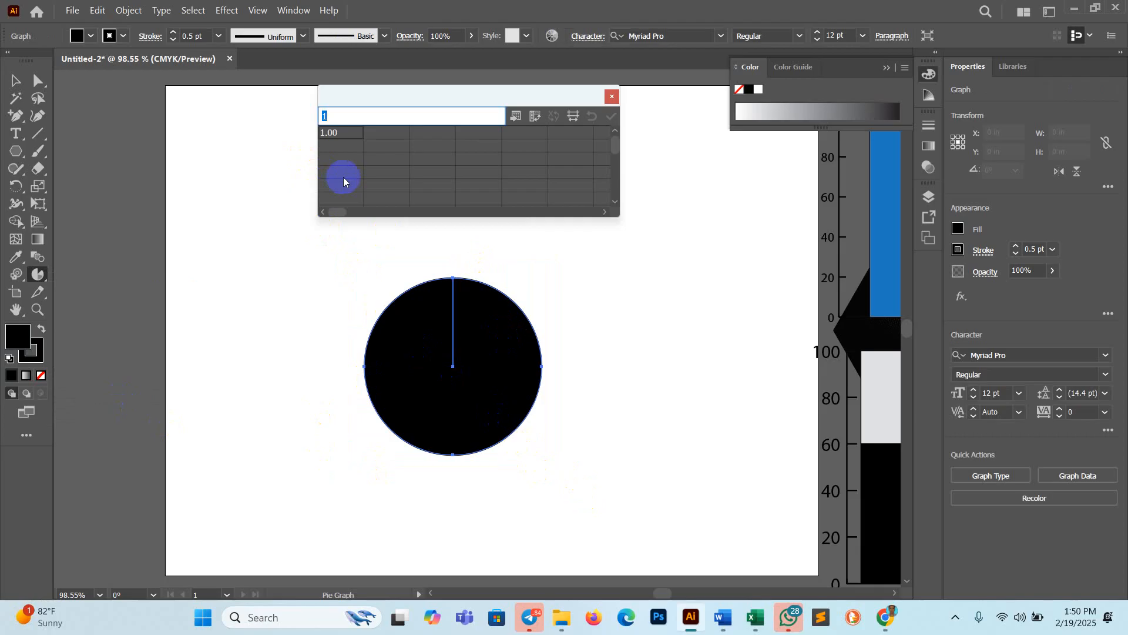
{"action": "type", "text": "Graphic"}
{"action": "left_click", "coordinate": [379, 159]}
{"action": "type", "text": "60"}
- Change the Graphic value in the pie graph's data to 40
{"action": "left_click", "coordinate": [349, 147]}
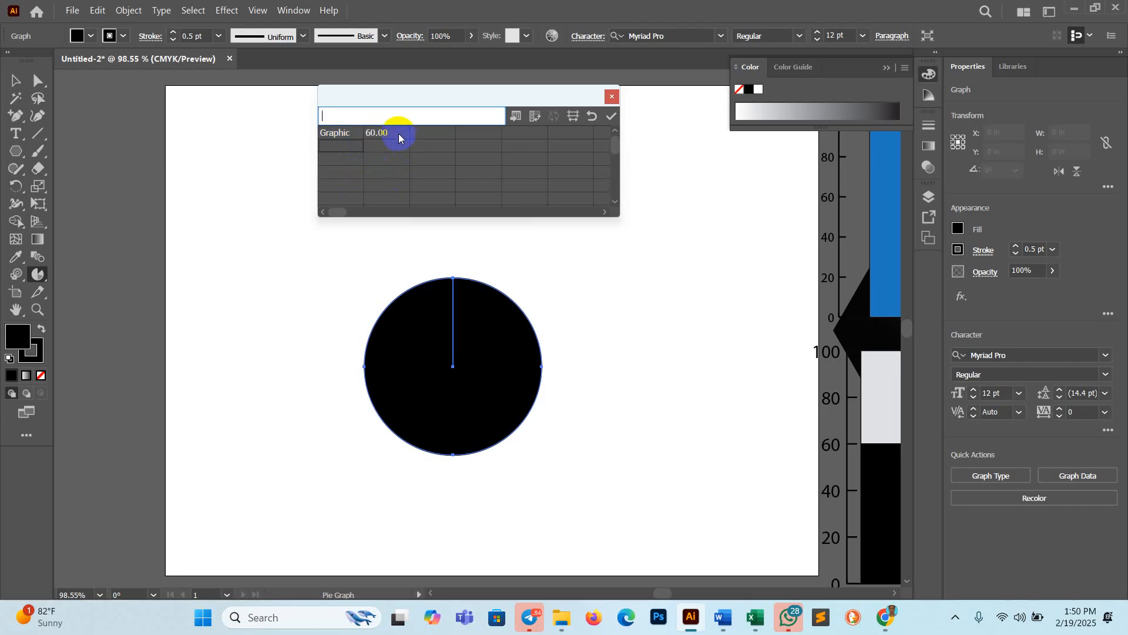
{"action": "type", "text": "40"}
{"action": "left_click", "coordinate": [397, 157]}
- Add a Web row with the value 20 to the pie graph's data
{"action": "left_click", "coordinate": [348, 146]}
{"action": "type", "text": "Web"}
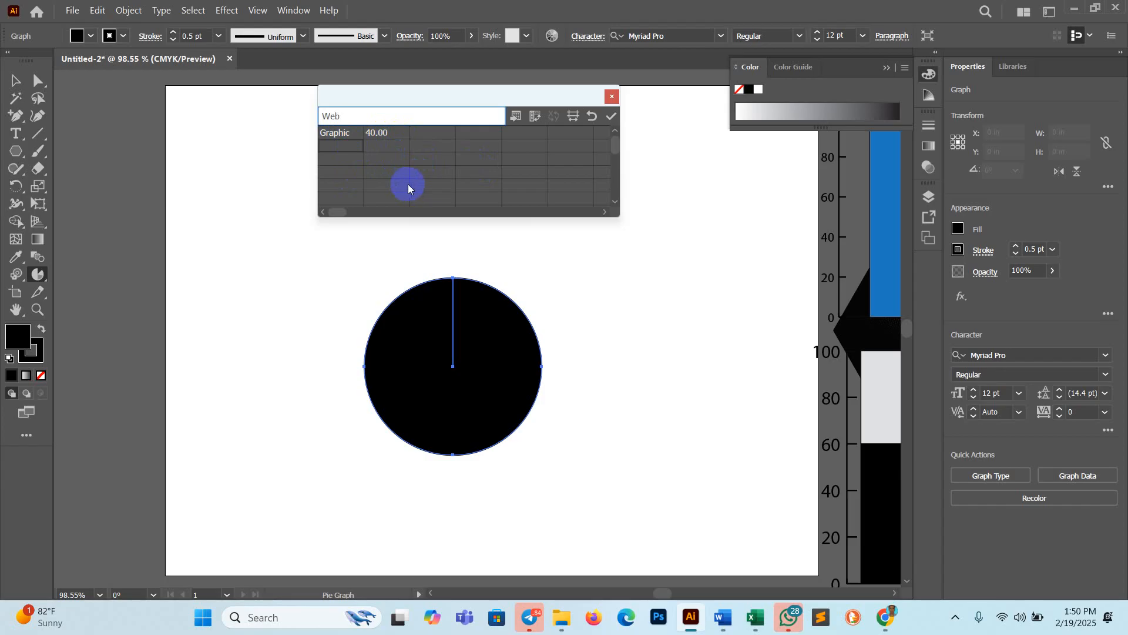
{"action": "left_click", "coordinate": [400, 172]}
{"action": "type", "text": "20"}
{"action": "key", "text": "Return"}
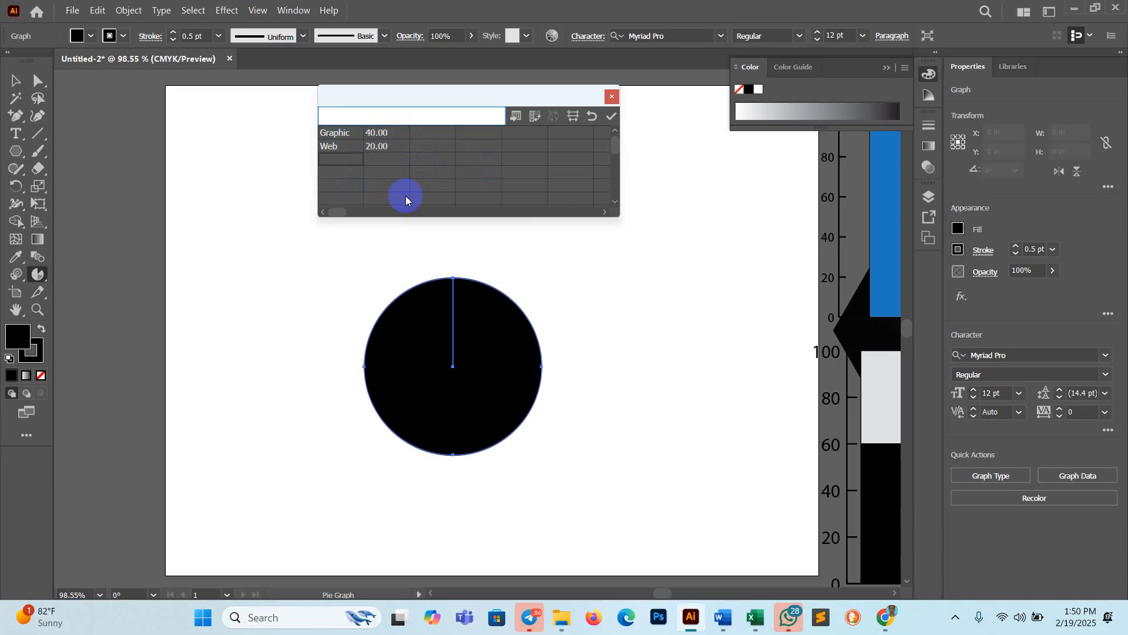
- Add a DM row with the value 30 to the pie graph's data
{"action": "type", "text": "DM"}
{"action": "left_click", "coordinate": [392, 158]}
{"action": "type", "text": "30"}
{"action": "left_click", "coordinate": [411, 185]}
- Add a Mobile row with the value 10 to the pie graph's data and apply the data
{"action": "left_click", "coordinate": [335, 176]}
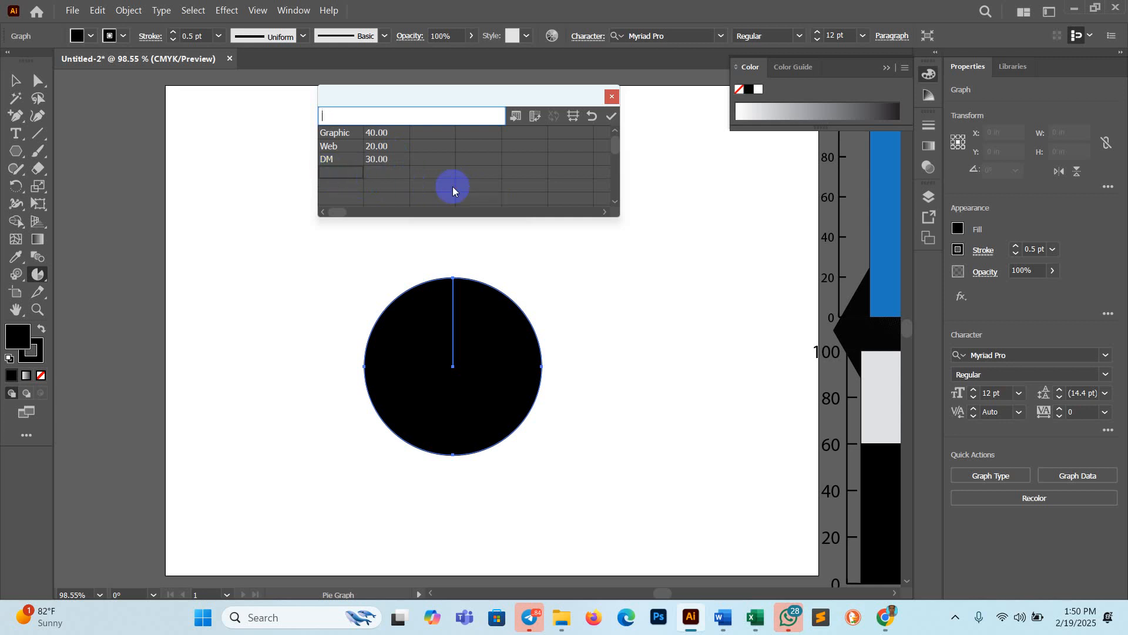
{"action": "type", "text": "Mobile"}
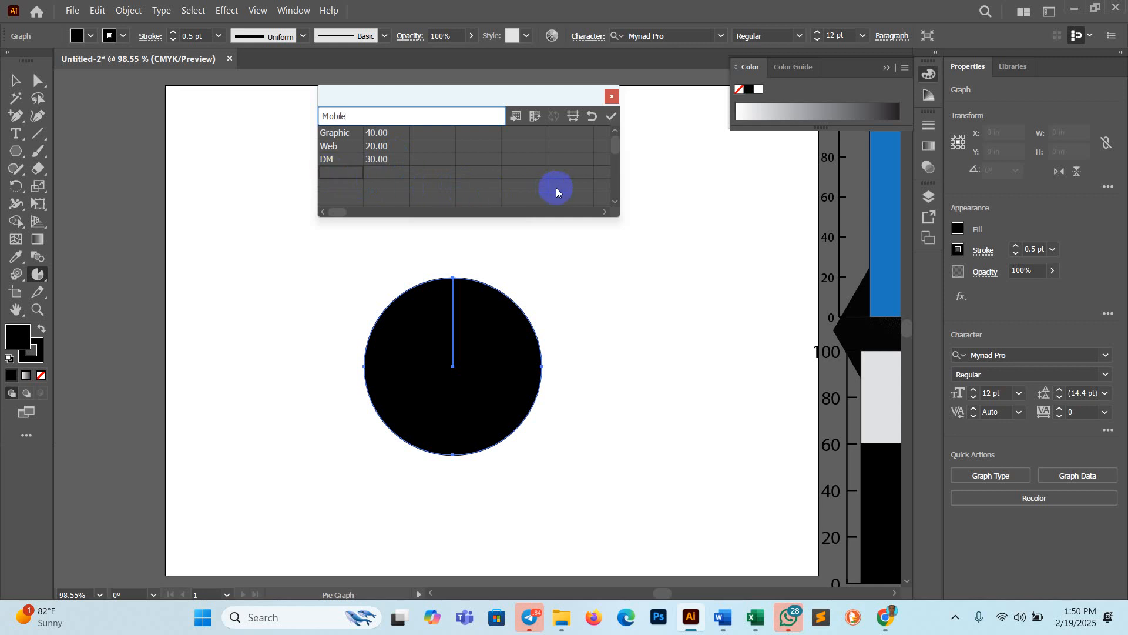
{"action": "left_click", "coordinate": [385, 175]}
{"action": "type", "text": "10"}
{"action": "left_click", "coordinate": [464, 173]}
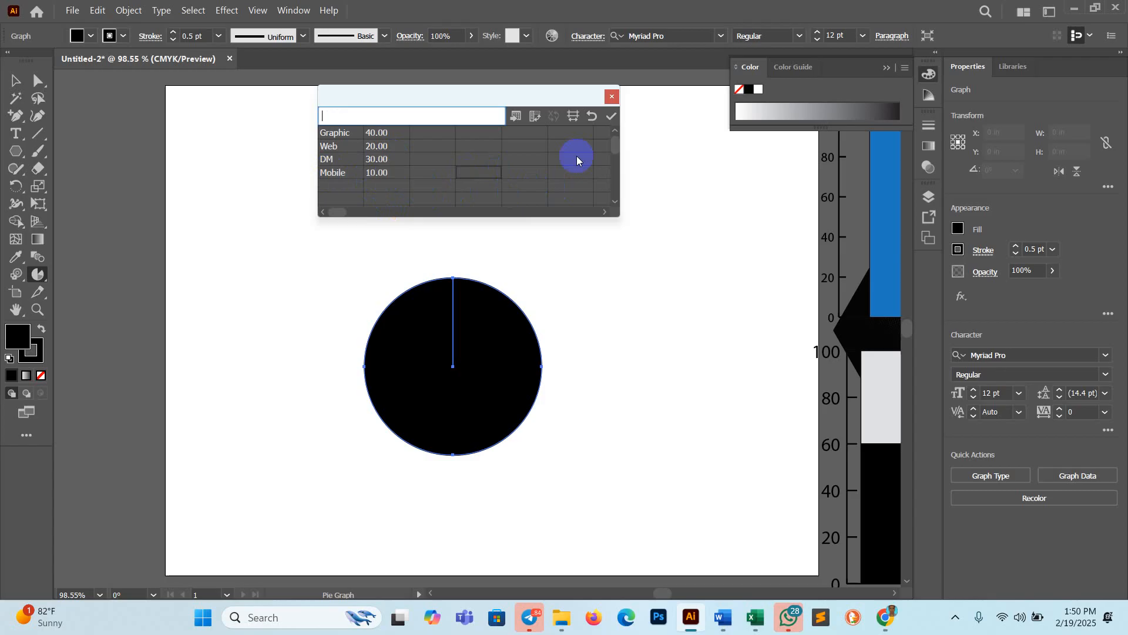
{"action": "left_click", "coordinate": [611, 117]}
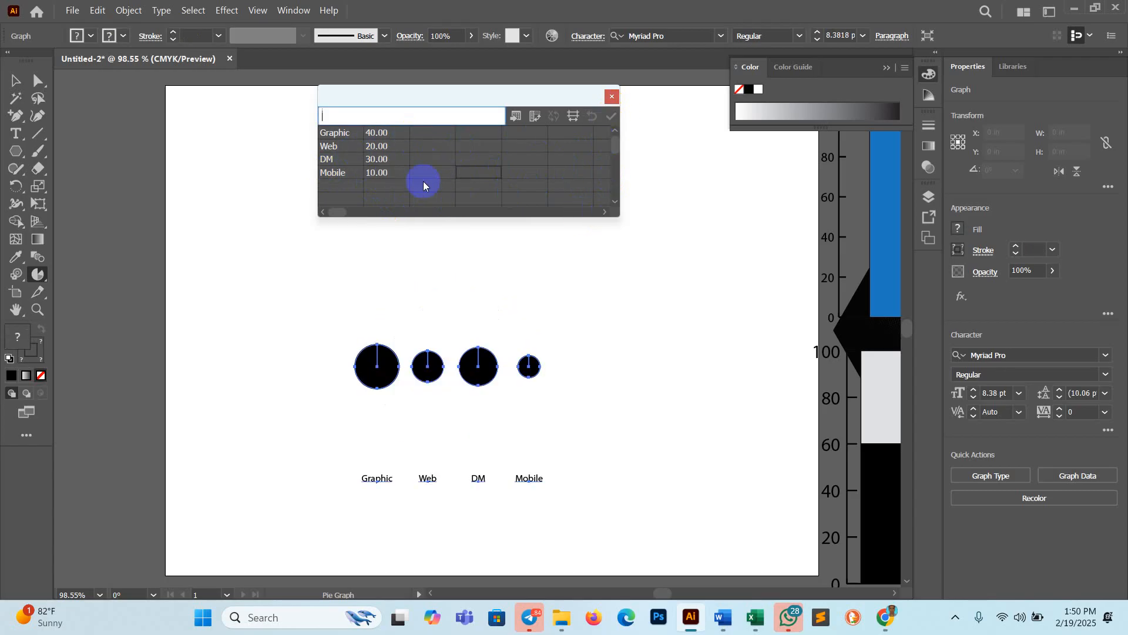
- Move the Web and DM labels into the second and third cells of the first data row, replacing the value beside Graphic
{"action": "left_click_drag", "start_coordinate": [328, 159], "coordinate": [339, 174]}
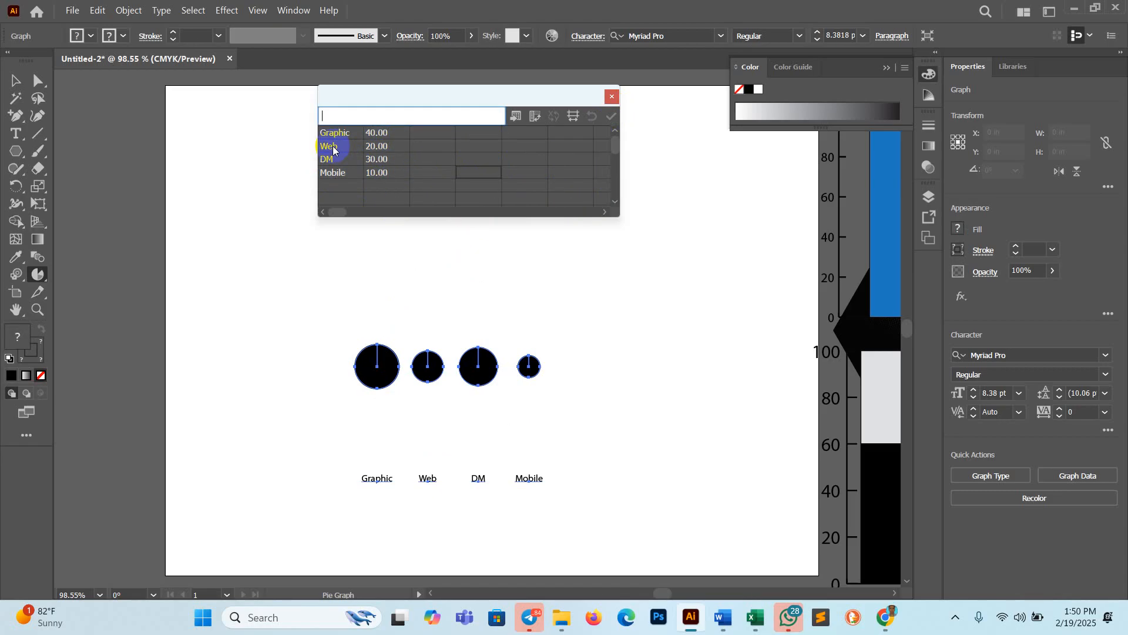
{"action": "left_click", "coordinate": [333, 150]}
{"action": "key", "text": "BackSpace"}
{"action": "left_click", "coordinate": [373, 133]}
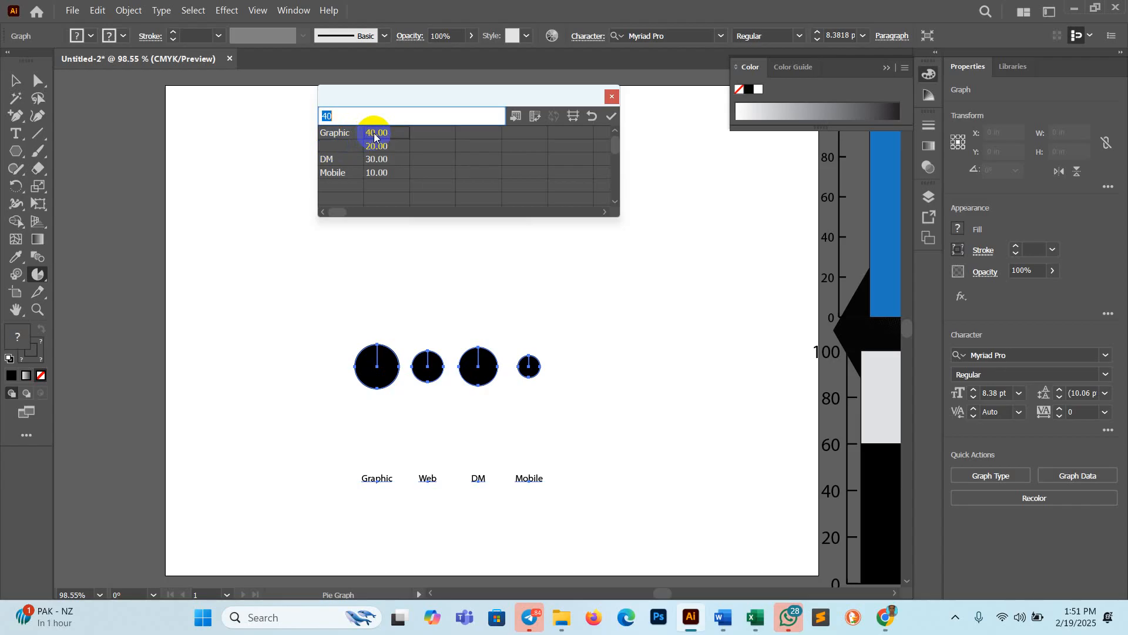
{"action": "type", "text": "Web"}
{"action": "left_click", "coordinate": [340, 157]}
{"action": "key", "text": "BackSpace"}
{"action": "left_click", "coordinate": [420, 133]}
{"action": "type", "text": "DM"}
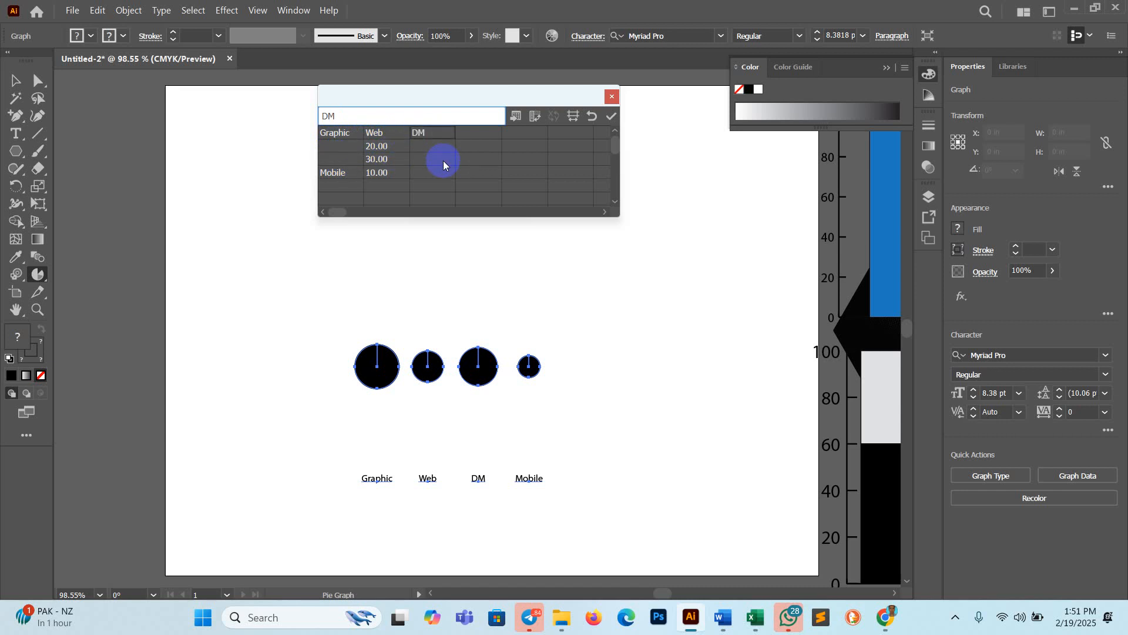
- Move the Mobile label into the fourth cell of the pie graph's first data row
{"action": "left_click", "coordinate": [343, 174]}
{"action": "key", "text": "ctrl+c"}
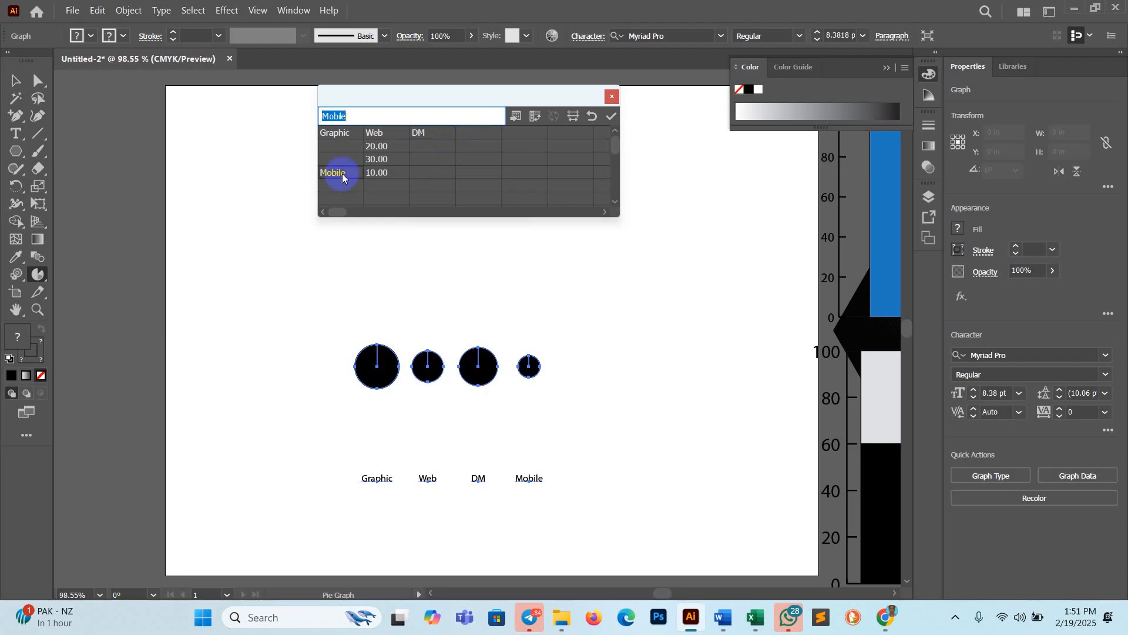
{"action": "key", "text": "BackSpace"}
{"action": "left_click", "coordinate": [480, 133]}
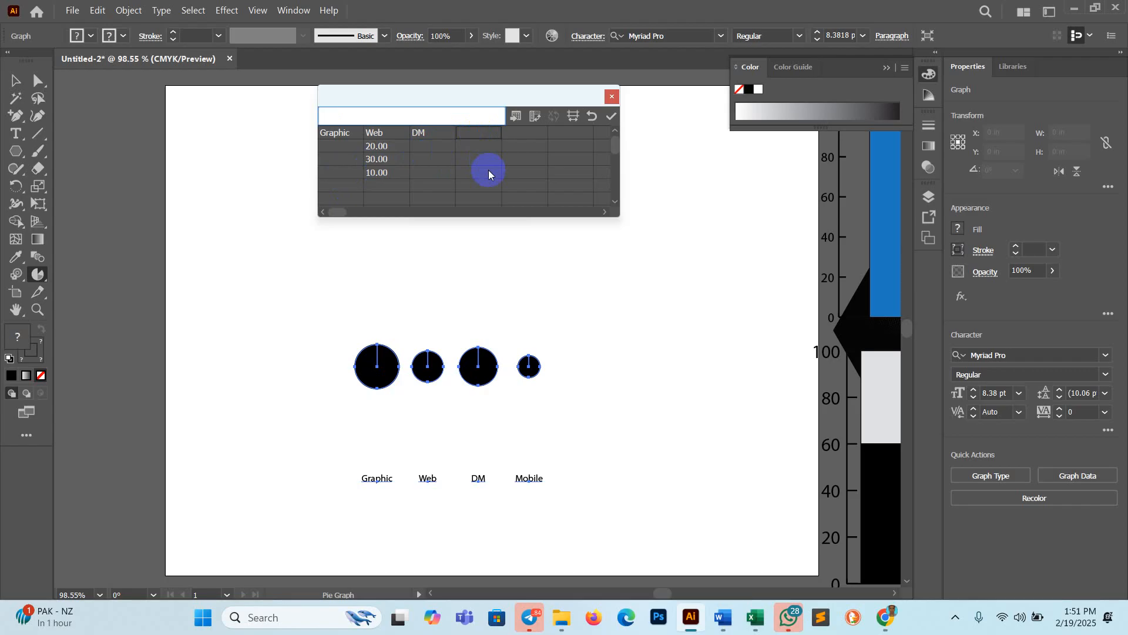
{"action": "key", "text": "ctrl+v"}
{"action": "left_click", "coordinate": [489, 173]}
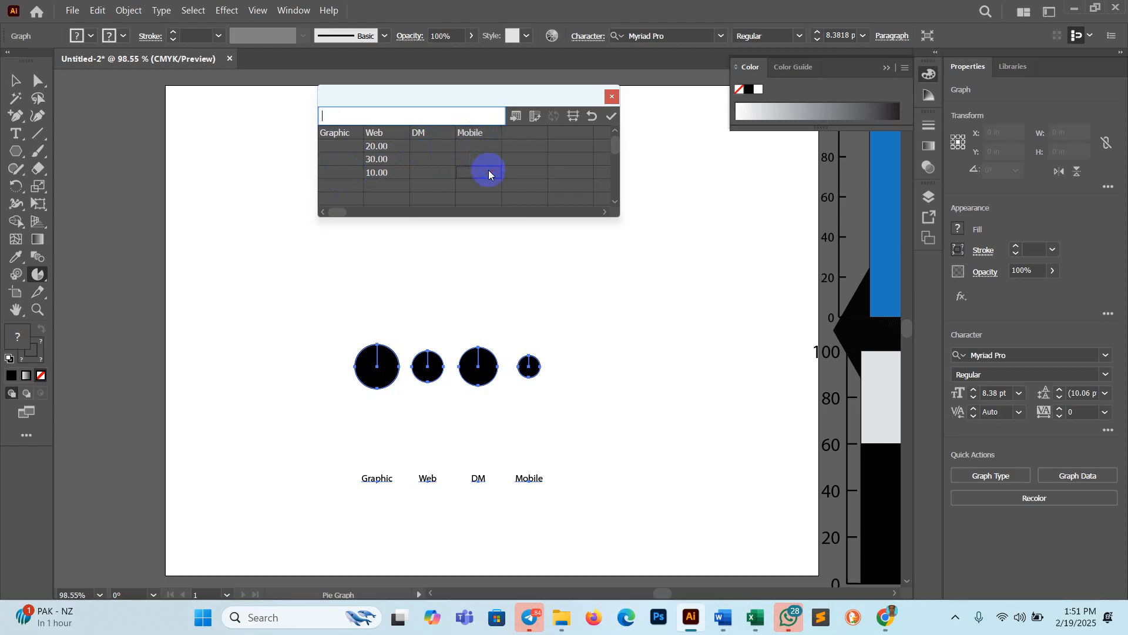
- Rearrange the second data row so that 20 sits under Graphic and 30 under Web
{"action": "left_click", "coordinate": [378, 146]}
{"action": "key", "text": "BackSpace"}
{"action": "left_click", "coordinate": [342, 148]}
{"action": "type", "text": "20"}
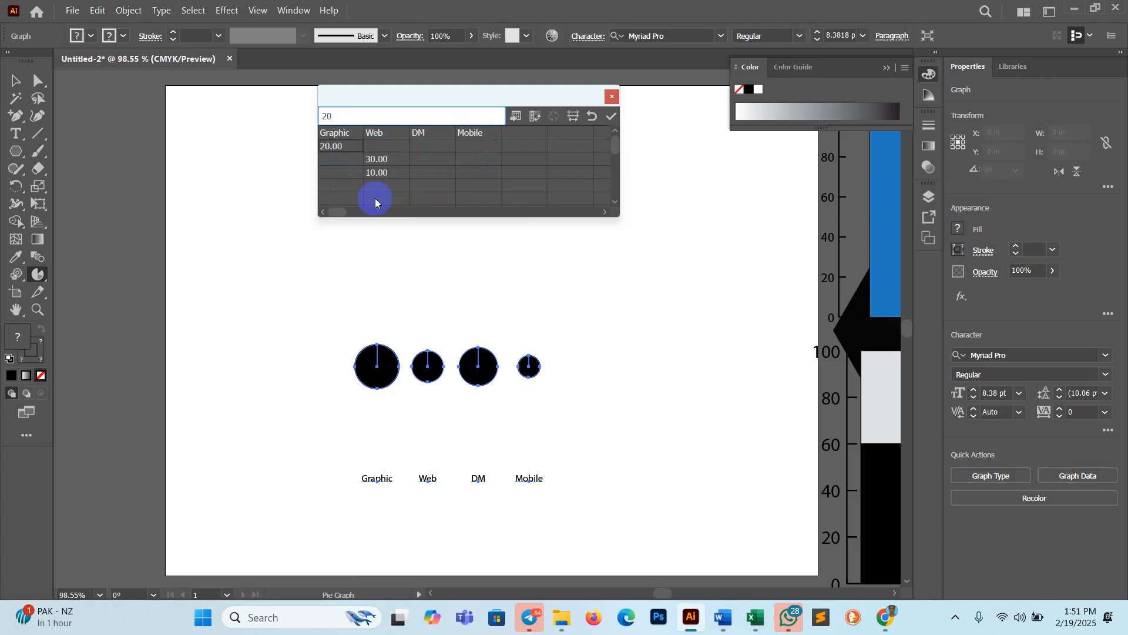
{"action": "left_click", "coordinate": [376, 164]}
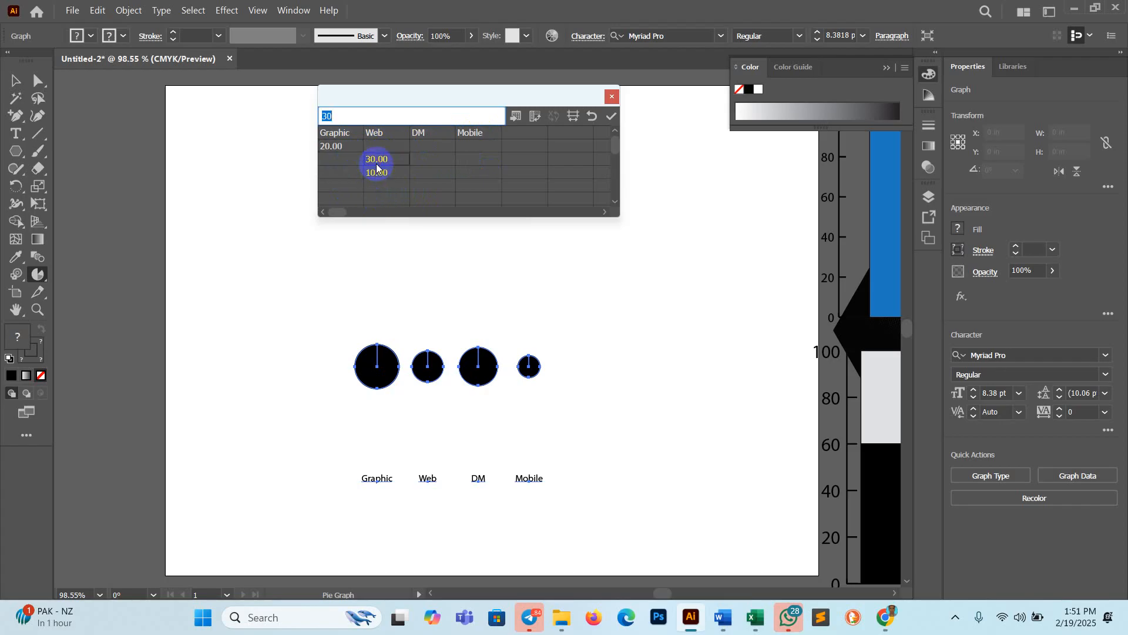
{"action": "key", "text": "BackSpace"}
{"action": "type", "text": "30"}
- Move the value 10 under DM, enter 40 under Mobile, and apply the data to the pie graph
{"action": "left_click", "coordinate": [379, 173]}
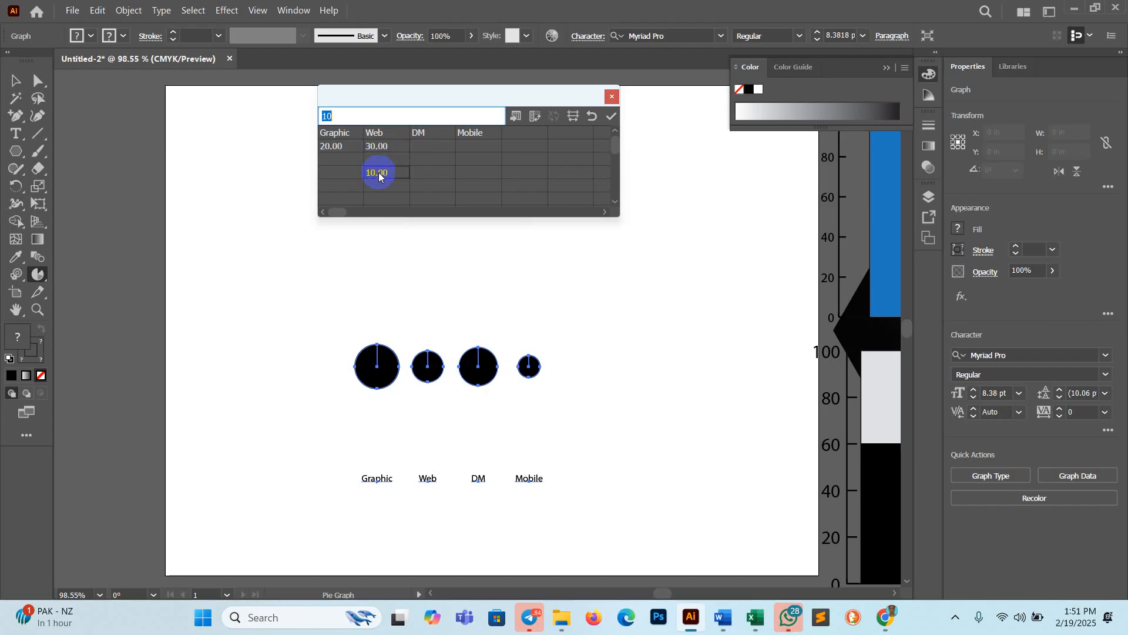
{"action": "key", "text": "BackSpace"}
{"action": "left_click", "coordinate": [432, 147]}
{"action": "type", "text": "10"}
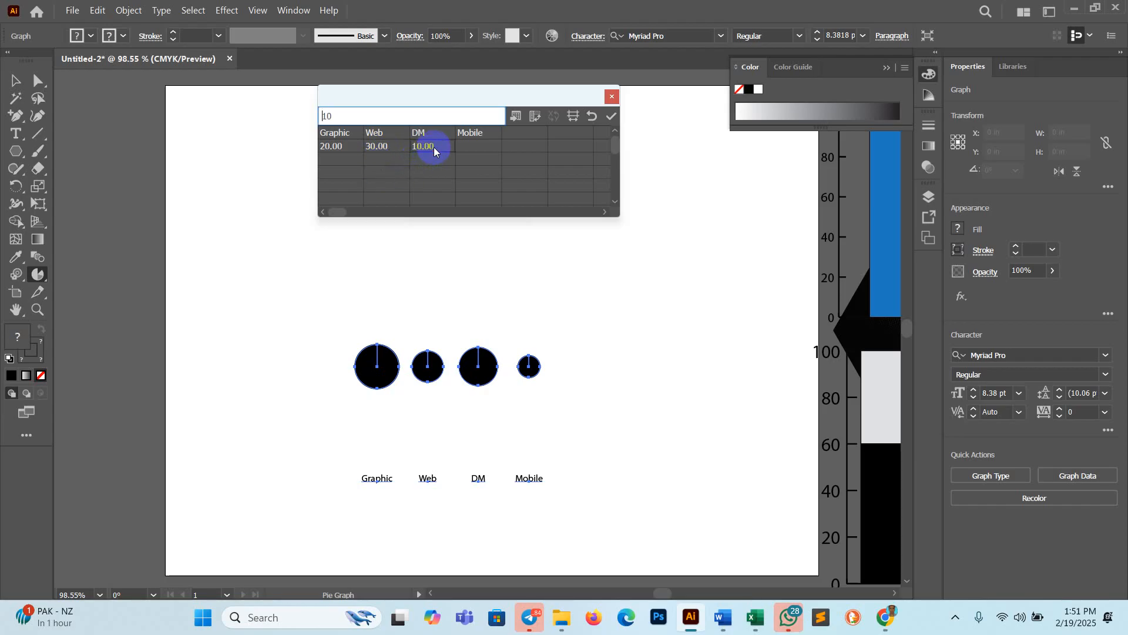
{"action": "left_click", "coordinate": [478, 146]}
{"action": "type", "text": "40"}
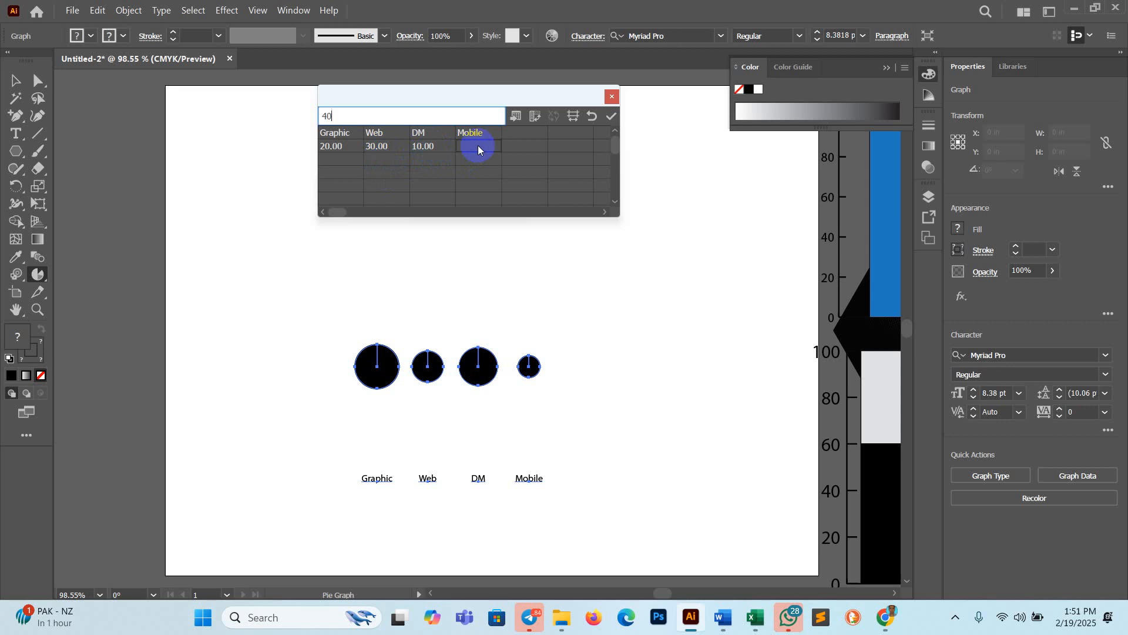
{"action": "left_click", "coordinate": [612, 117]}
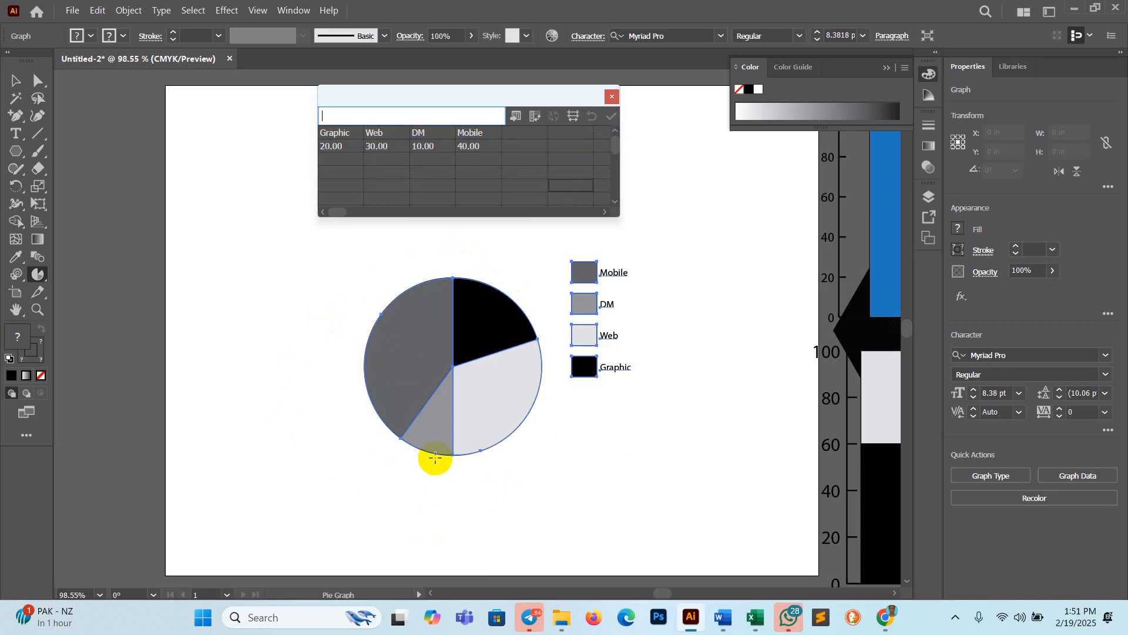
- Close the graph data and move the pie graph to the upper right area of the artboard
{"action": "left_click", "coordinate": [612, 97]}
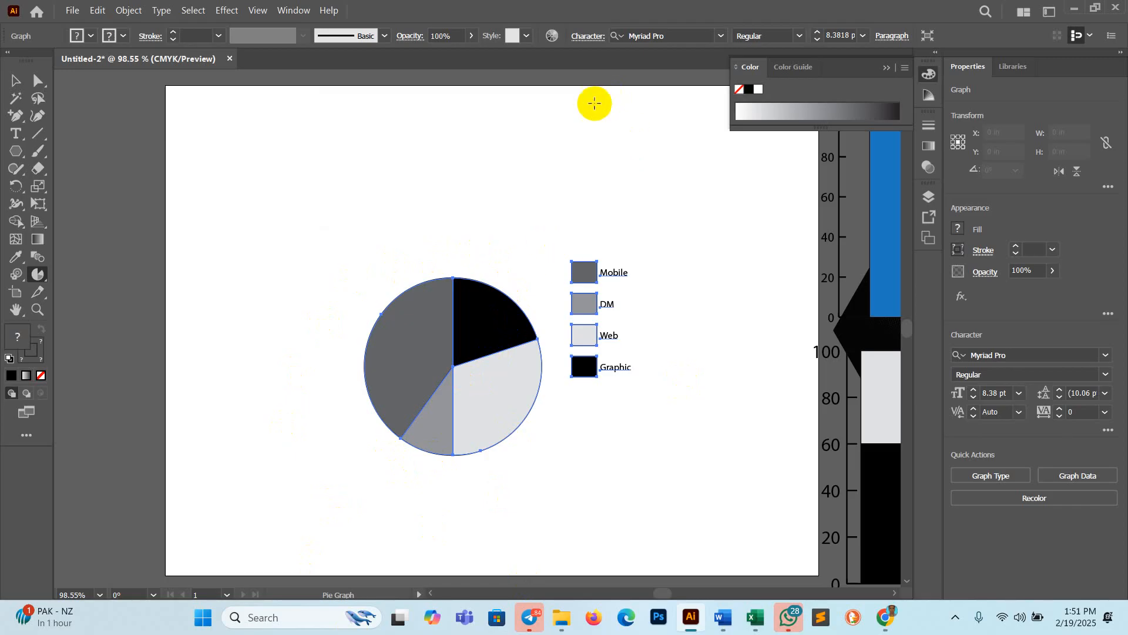
{"action": "key", "text": "v"}
{"action": "left_click", "coordinate": [312, 234]}
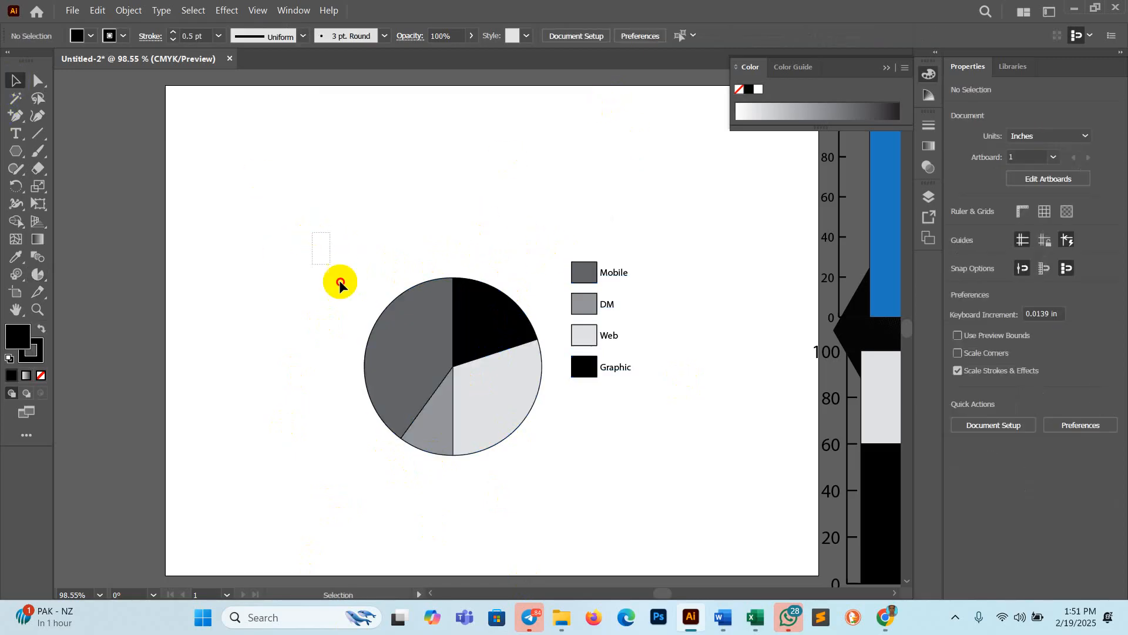
{"action": "left_click_drag", "start_coordinate": [453, 394], "coordinate": [635, 290]}
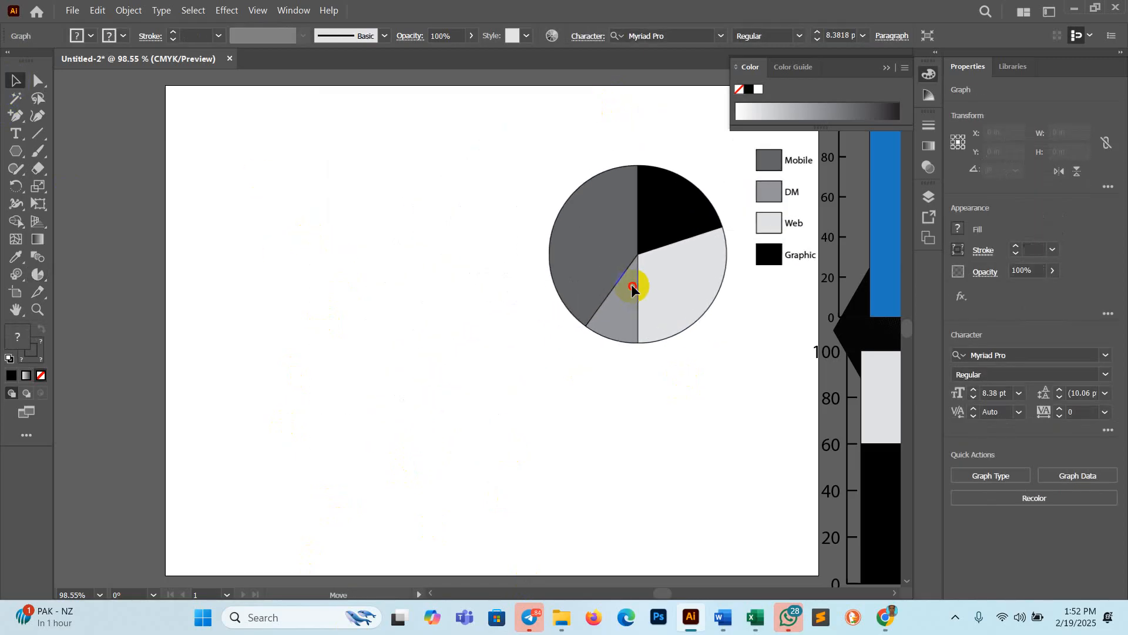
- Draw a radar graph below and to the left of the pie graph and close its data without entering values
{"action": "left_click", "coordinate": [38, 274]}
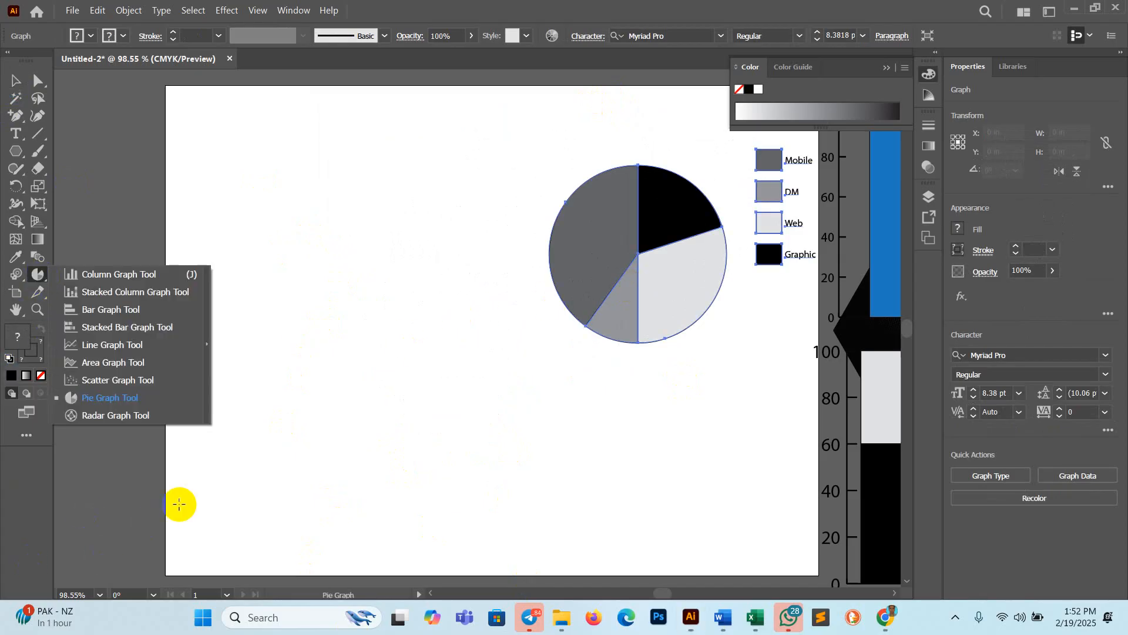
{"action": "left_click_drag", "start_coordinate": [317, 309], "coordinate": [497, 497]}
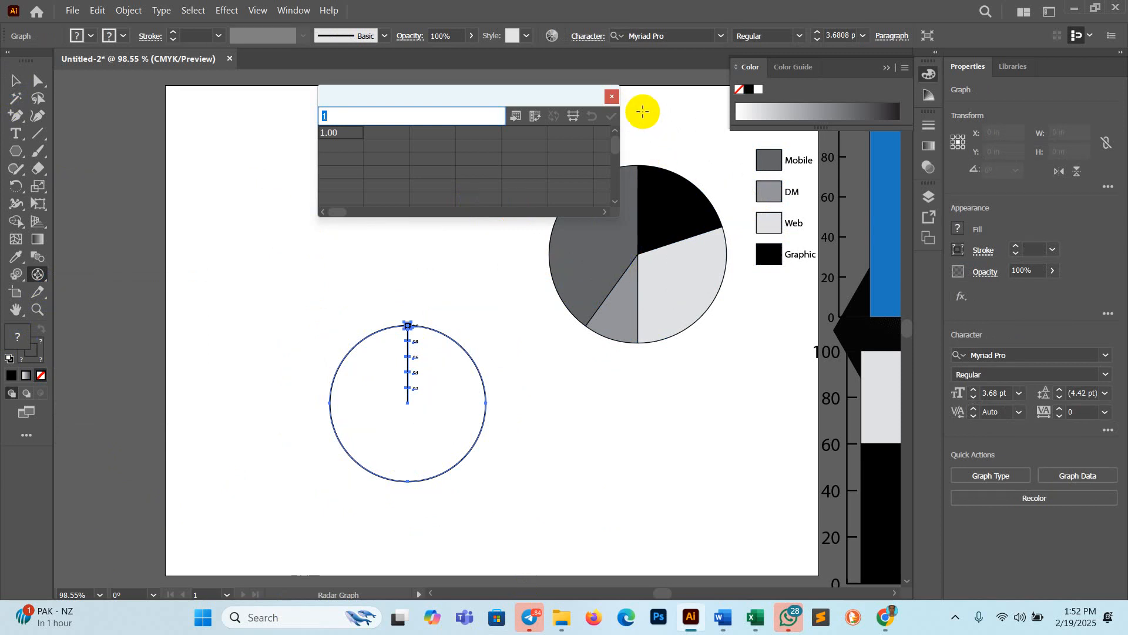
{"action": "left_click", "coordinate": [611, 96]}
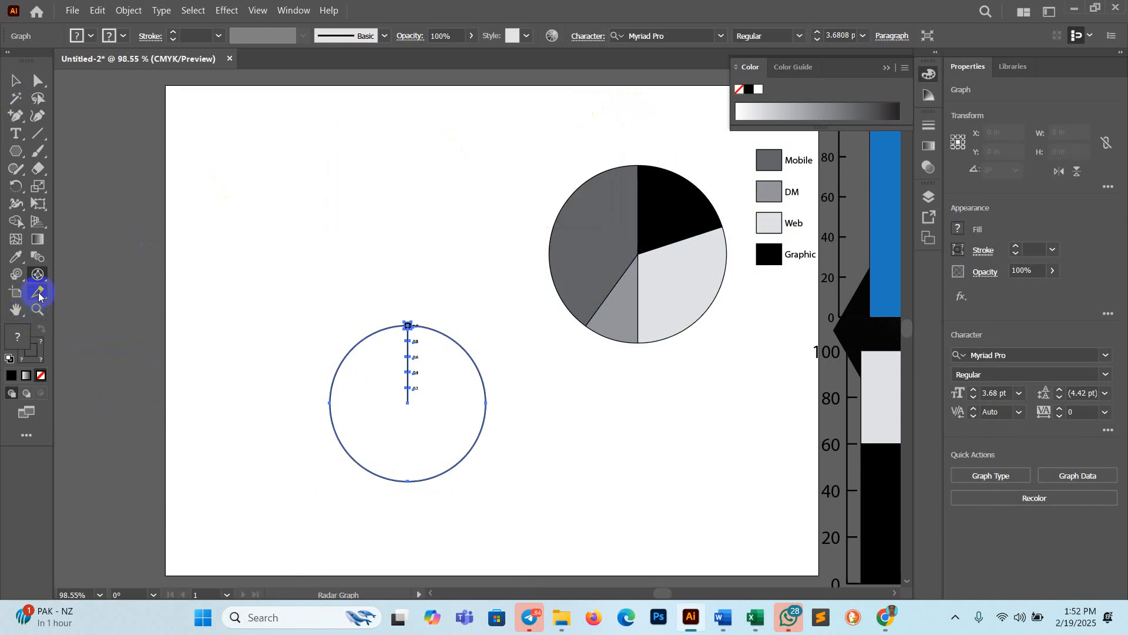
- Pan the canvas with the Hand tool and rotate the view by 0.012° with the Rotate View tool
{"action": "left_click", "coordinate": [18, 315]}
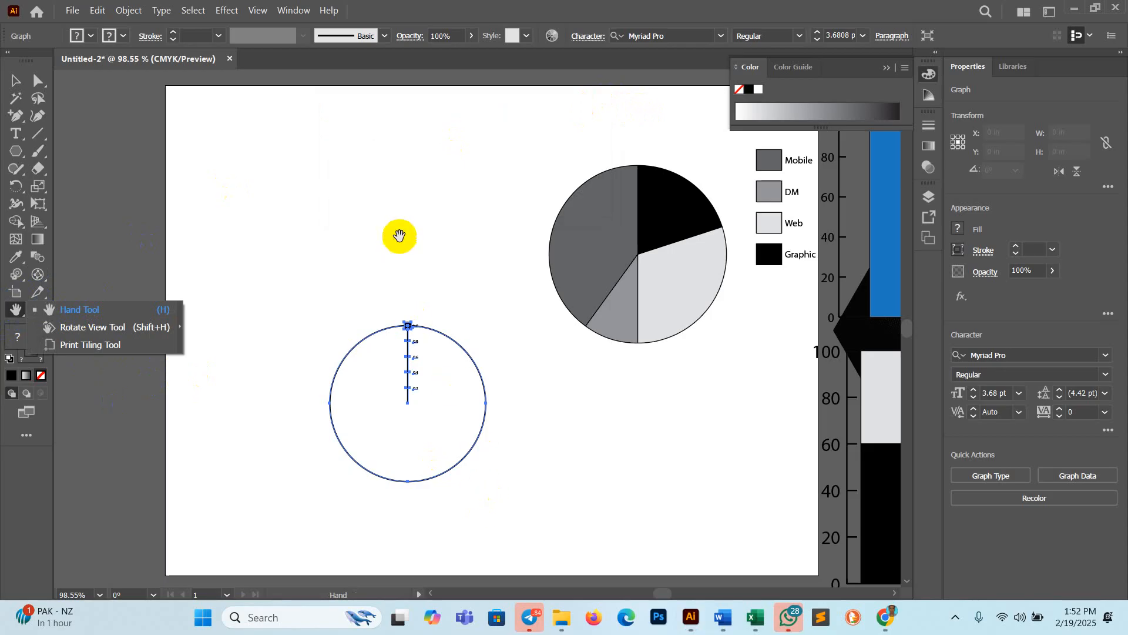
{"action": "left_click_drag", "start_coordinate": [358, 189], "coordinate": [386, 272]}
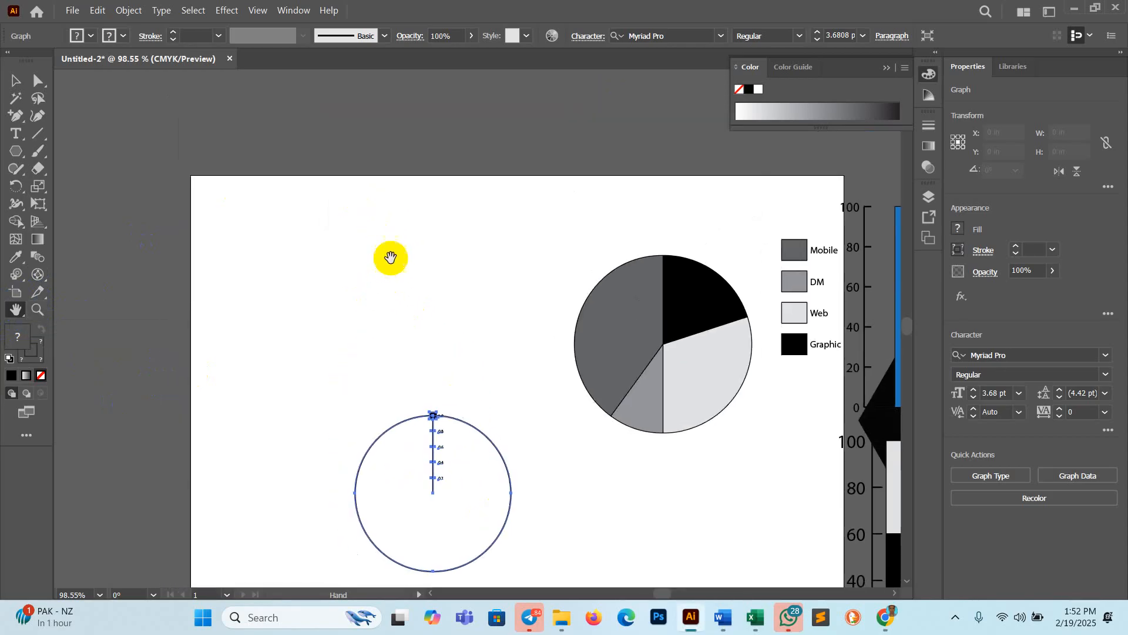
{"action": "left_click", "coordinate": [16, 311]}
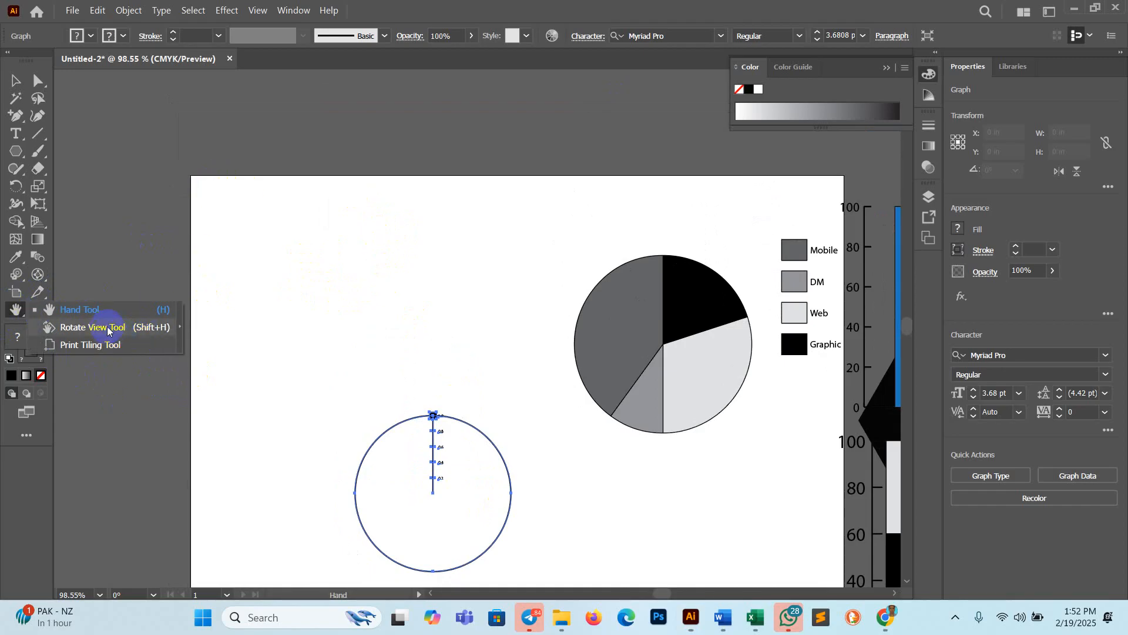
{"action": "left_click", "coordinate": [108, 331]}
{"action": "mouse_move", "coordinate": [183, 171]}
{"action": "left_mouse_down"}
{"action": "mouse_move", "coordinate": [203, 159]}
{"action": "mouse_move", "coordinate": [193, 176]}
{"action": "left_mouse_up"}
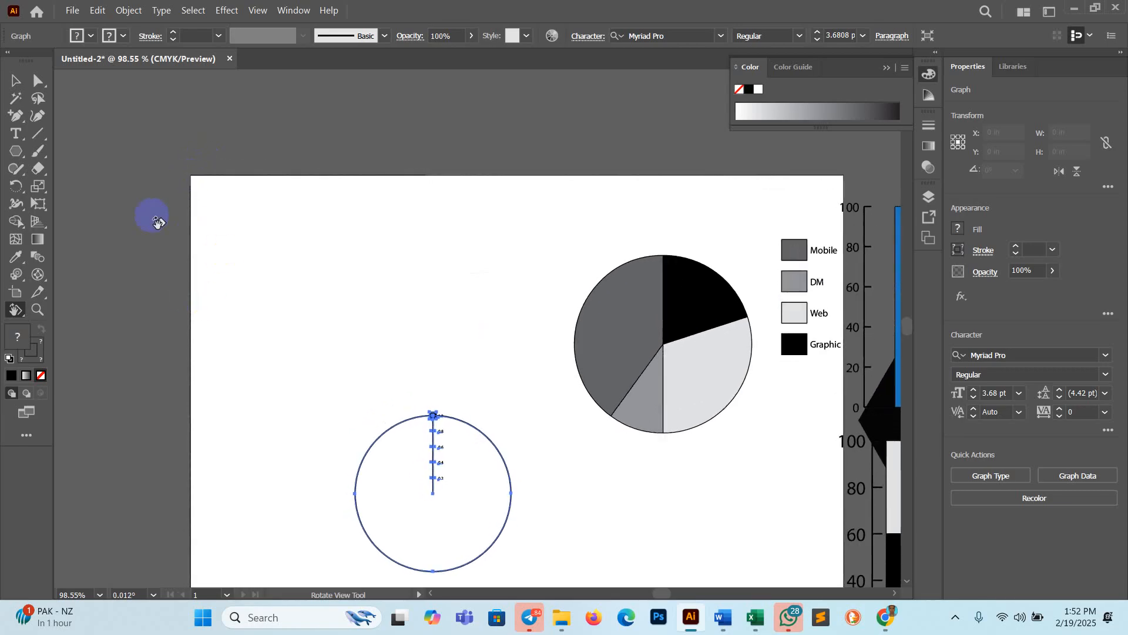
{"action": "left_click", "coordinate": [12, 307]}
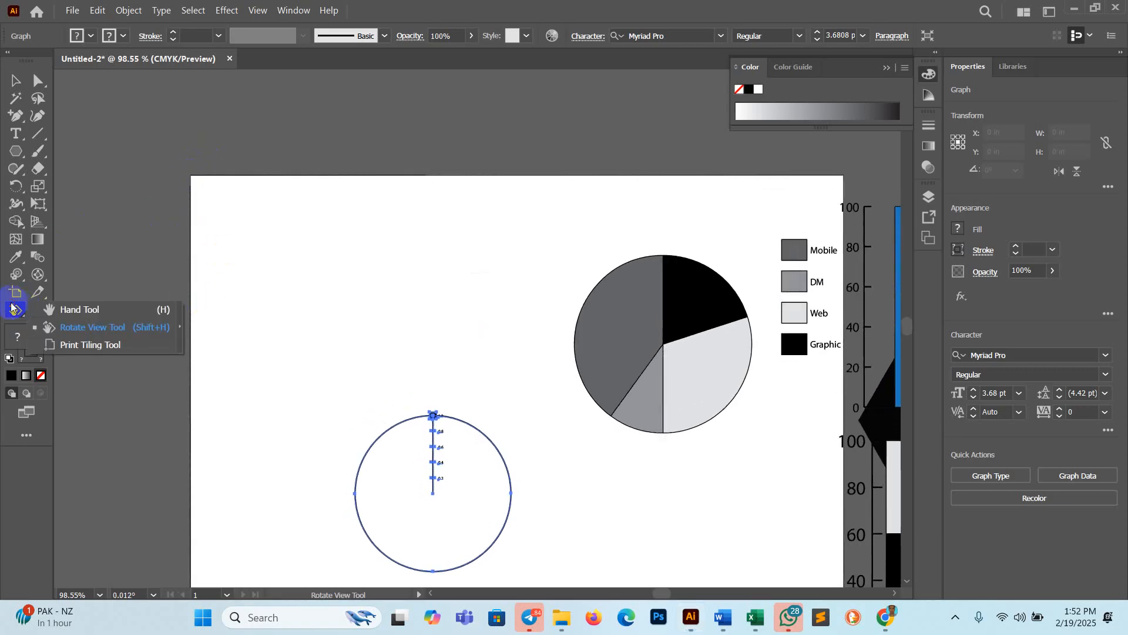
{"action": "left_click", "coordinate": [18, 313]}
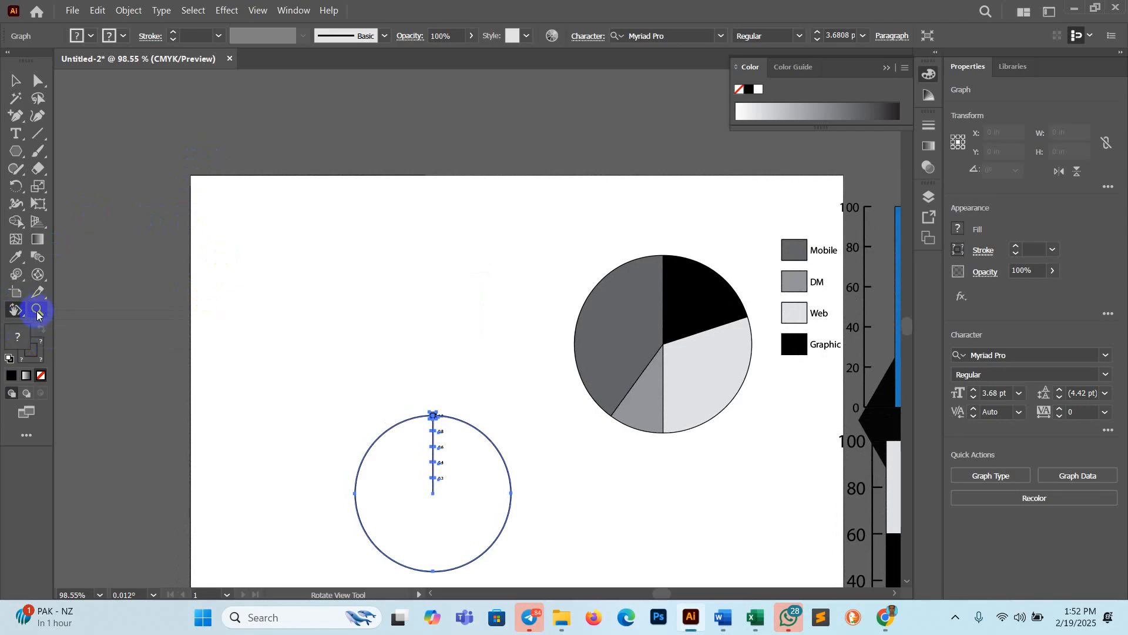
- Zoom the artboard to 100% with the Zoom tool, and activate the Slice tool and show its variants
{"action": "left_click", "coordinate": [36, 311]}
{"action": "left_click", "coordinate": [365, 360]}
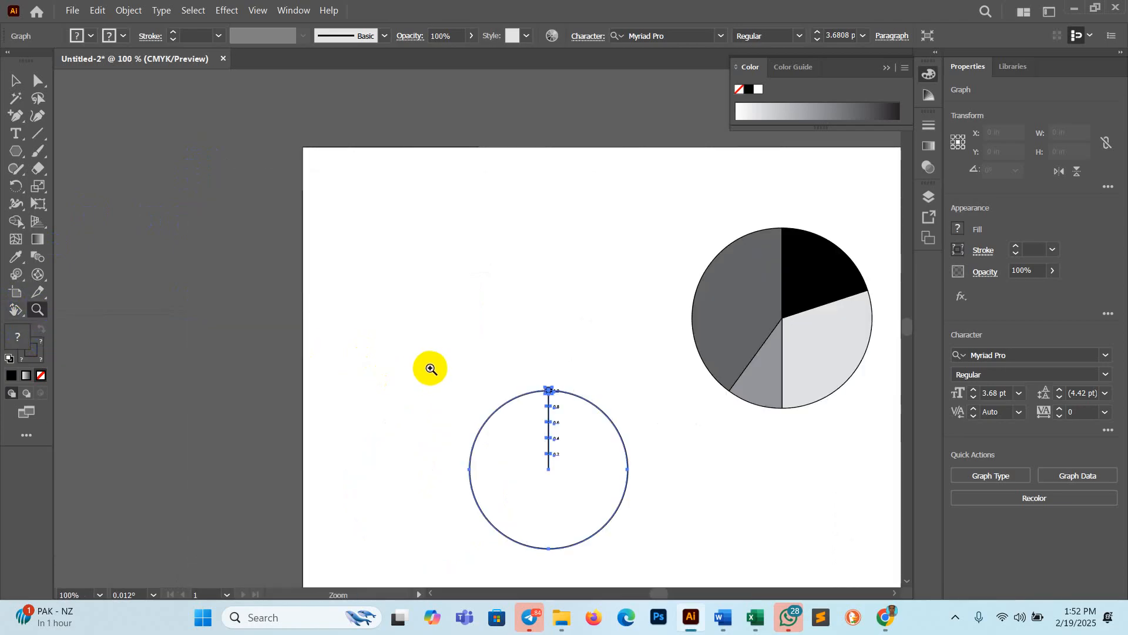
{"action": "left_click_drag", "start_coordinate": [429, 367], "coordinate": [325, 323]}
{"action": "left_click", "coordinate": [36, 300]}
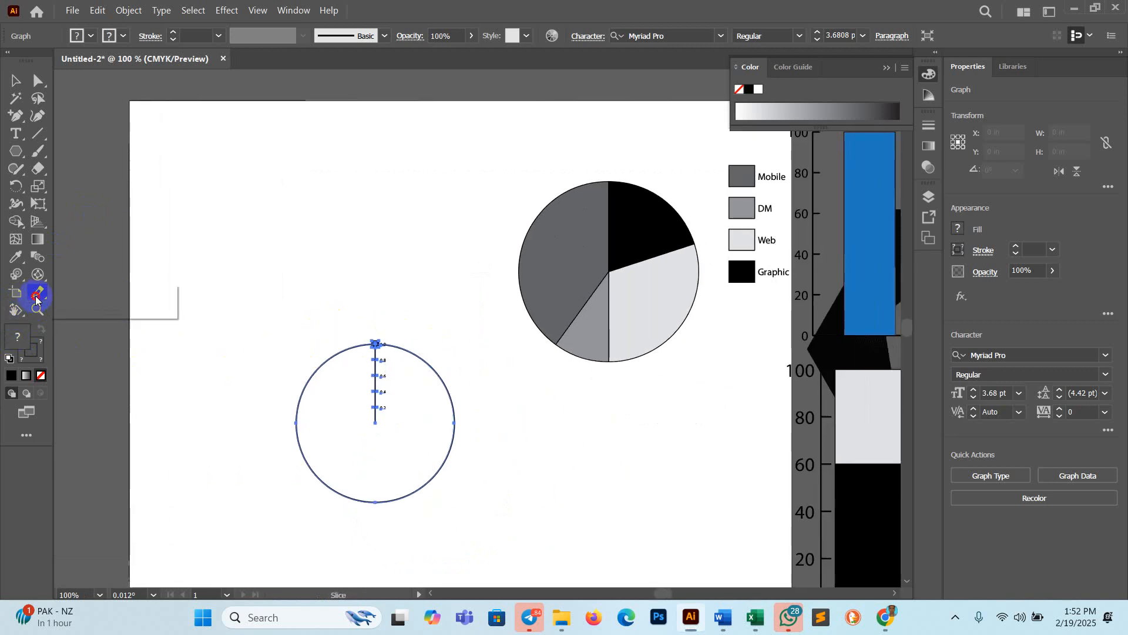
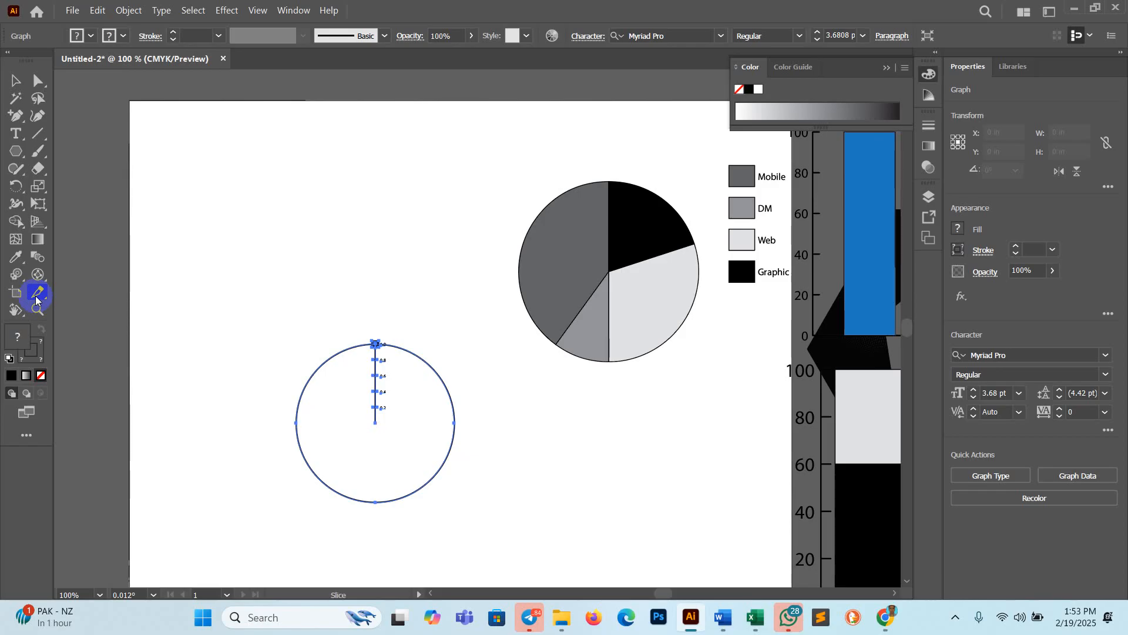
{"action": "left_click", "coordinate": [38, 297]}
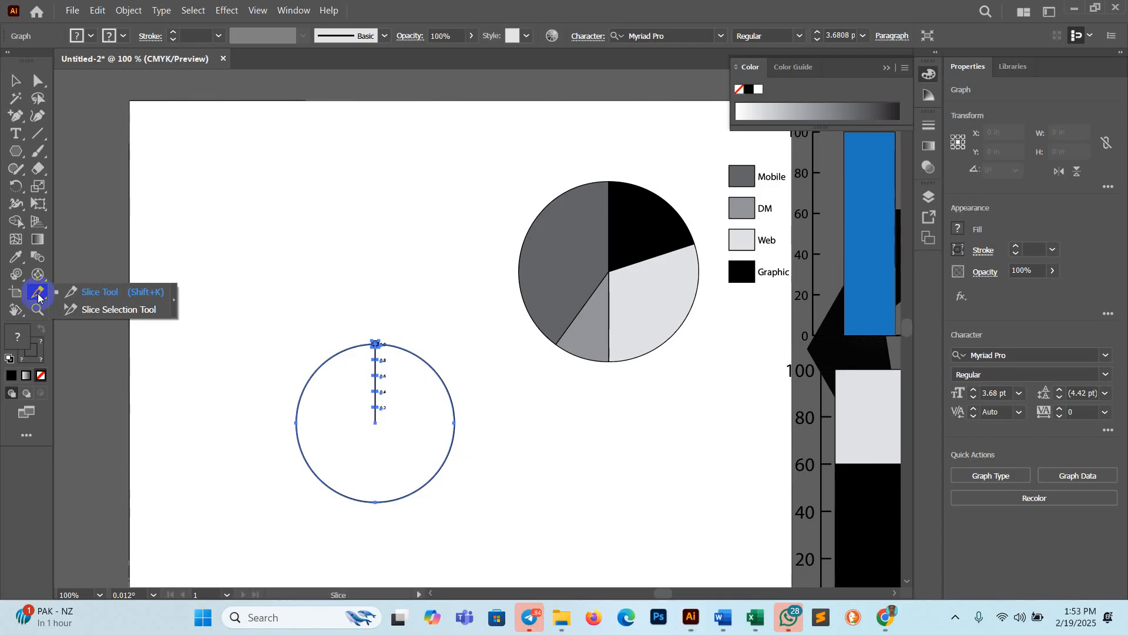
- Delete the radar graph, the pie graph and the remaining column graphs beside the artboard
{"action": "left_click", "coordinate": [15, 81]}
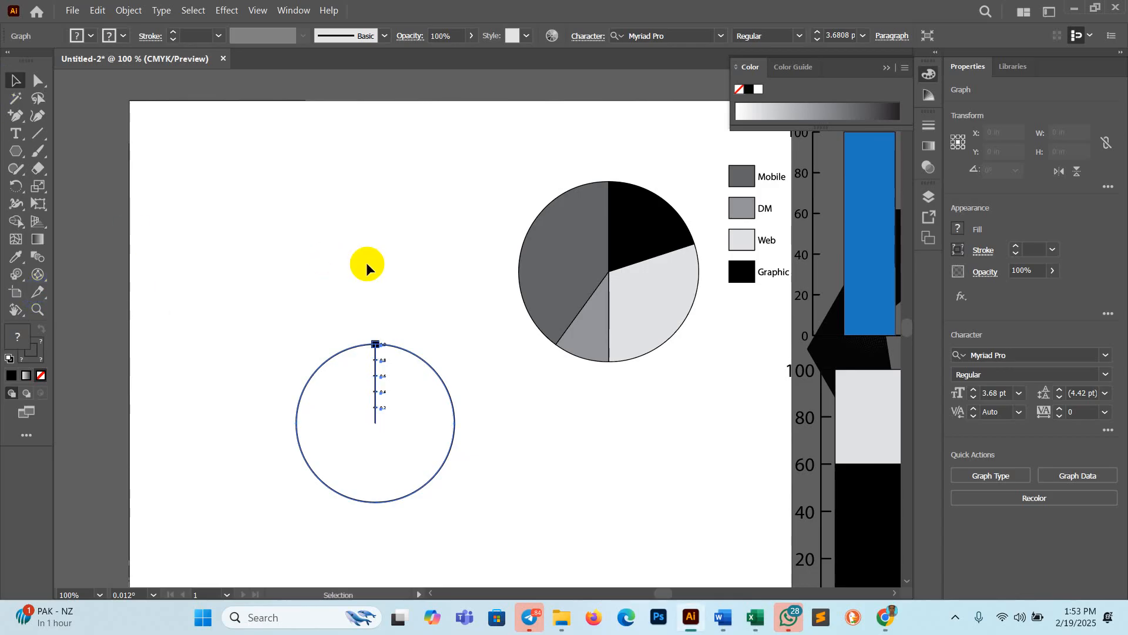
{"action": "scroll", "coordinate": [366, 269], "scroll_direction": "down", "scroll_amount": 2}
{"action": "left_click_drag", "start_coordinate": [403, 270], "coordinate": [280, 260]}
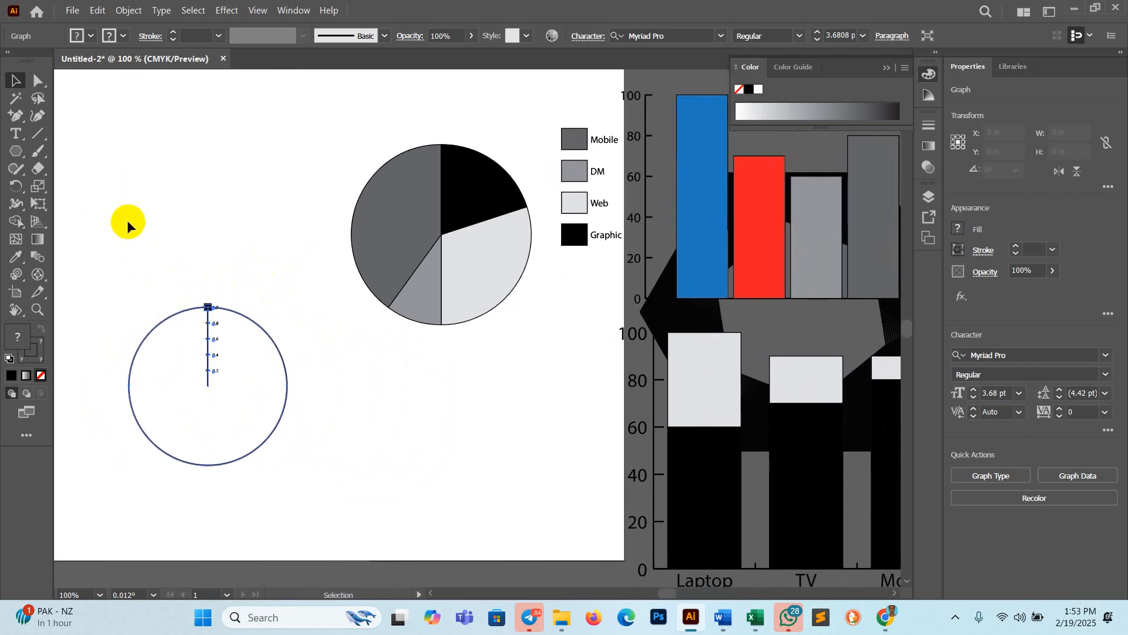
{"action": "key", "text": "Delete"}
{"action": "left_click_drag", "start_coordinate": [302, 70], "coordinate": [679, 362]}
{"action": "key", "text": "Delete"}
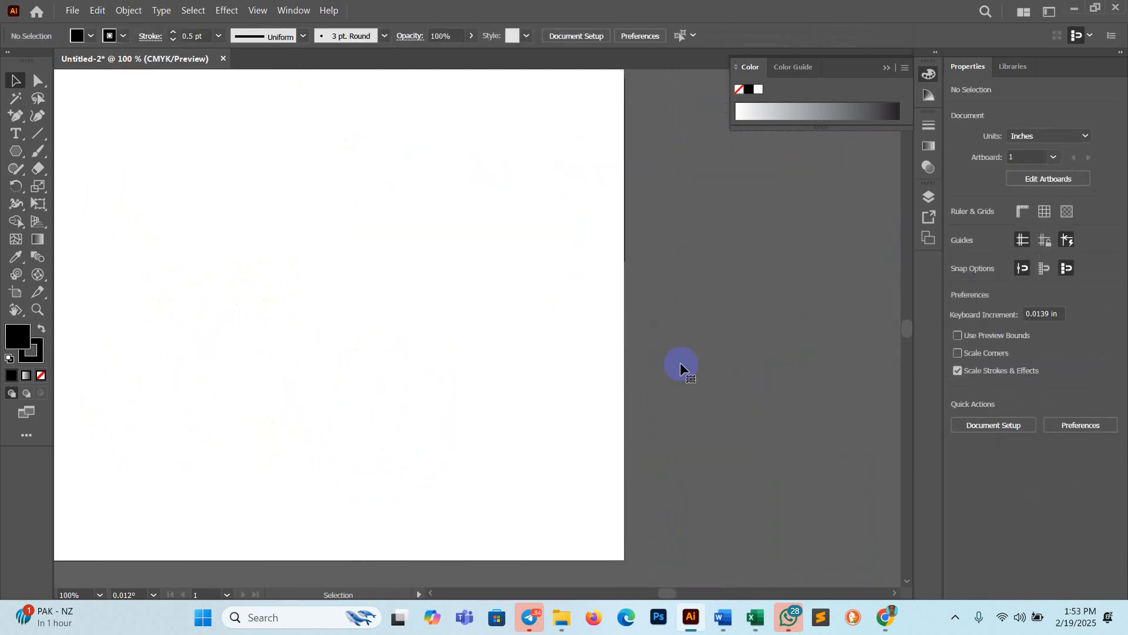
- Switch to Chrome and search Google Images for "dress picture"
{"action": "key", "text": "space"}
{"action": "left_click_drag", "start_coordinate": [493, 299], "coordinate": [549, 306]}
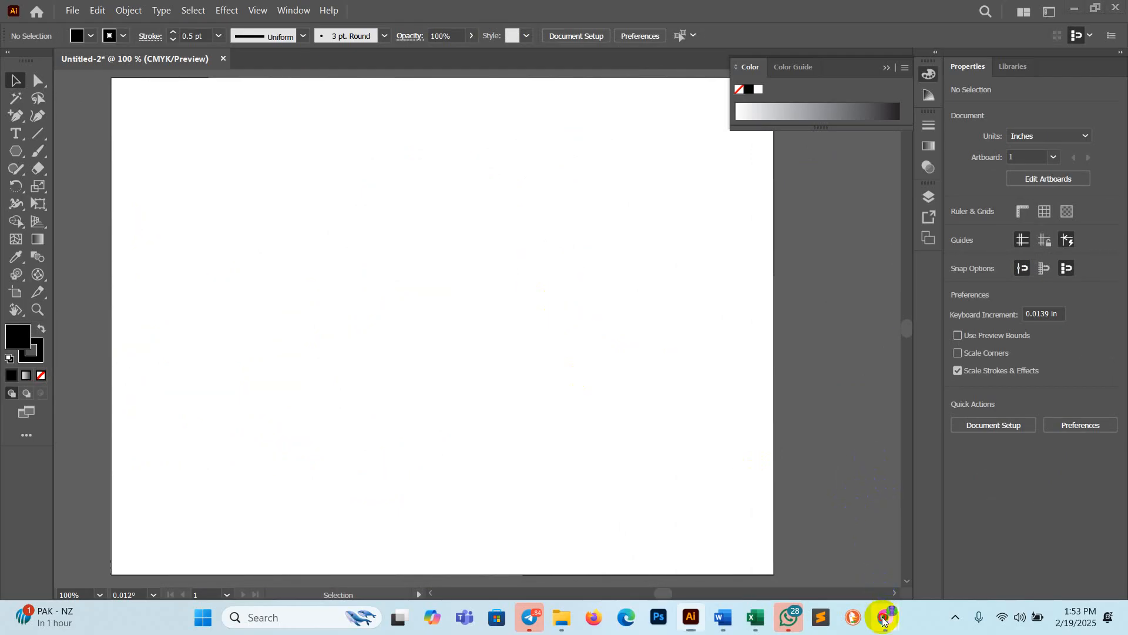
{"action": "mouse_move", "coordinate": [883, 621]}
{"action": "left_click", "coordinate": [831, 548]}
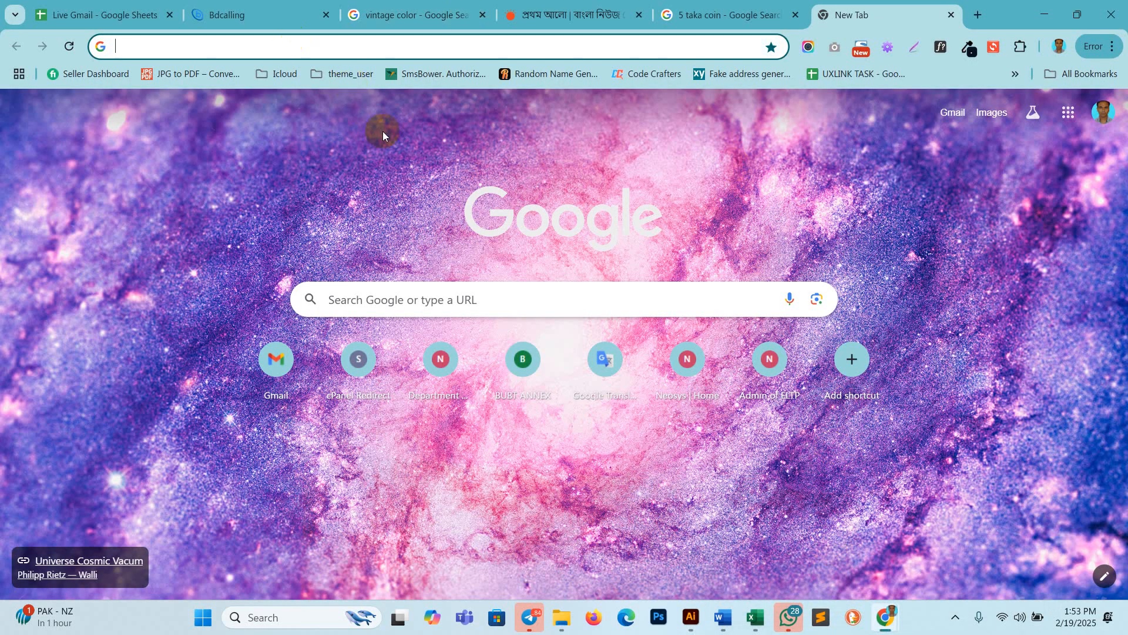
{"action": "type", "text": "drss"}
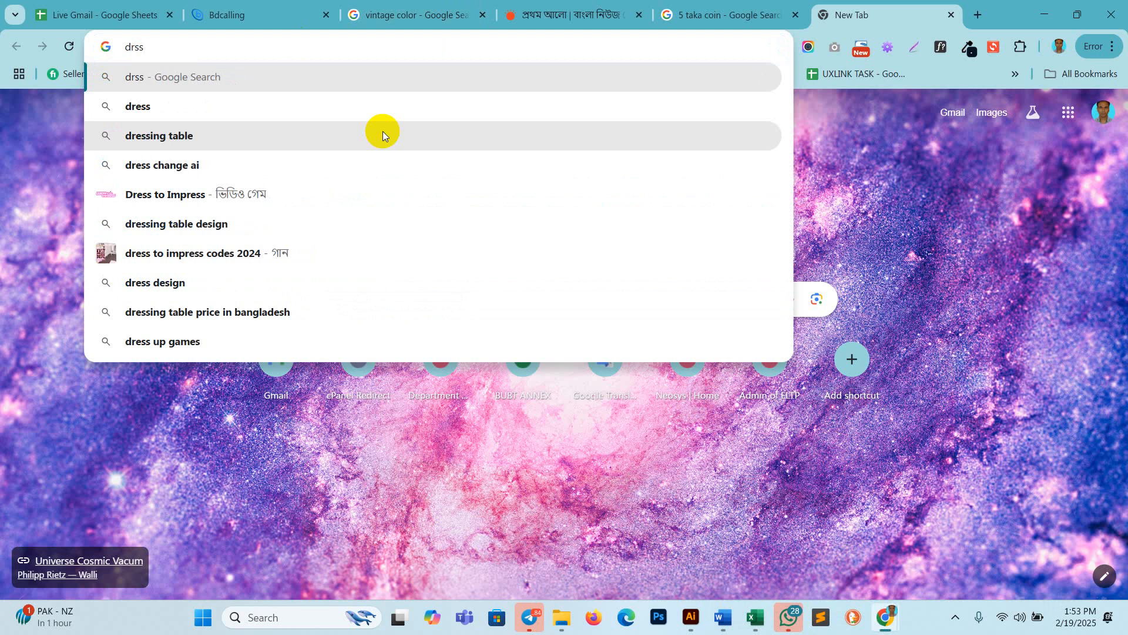
{"action": "key", "text": "BackSpace"}
{"action": "key", "text": "BackSpace"}
{"action": "type", "text": "ess"}
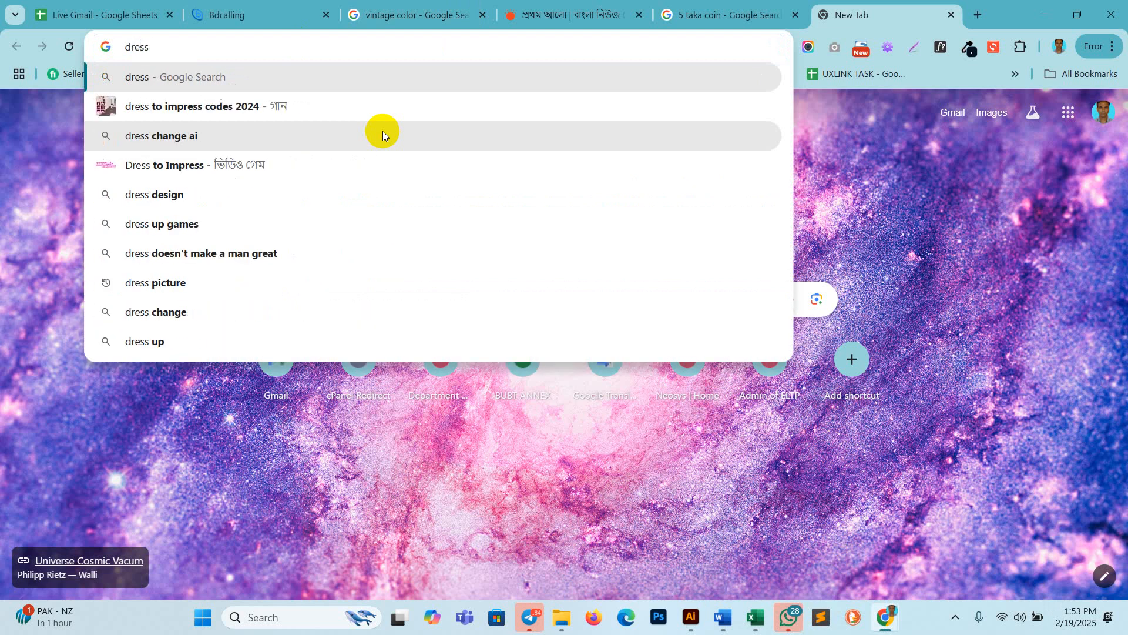
{"action": "left_click", "coordinate": [169, 283]}
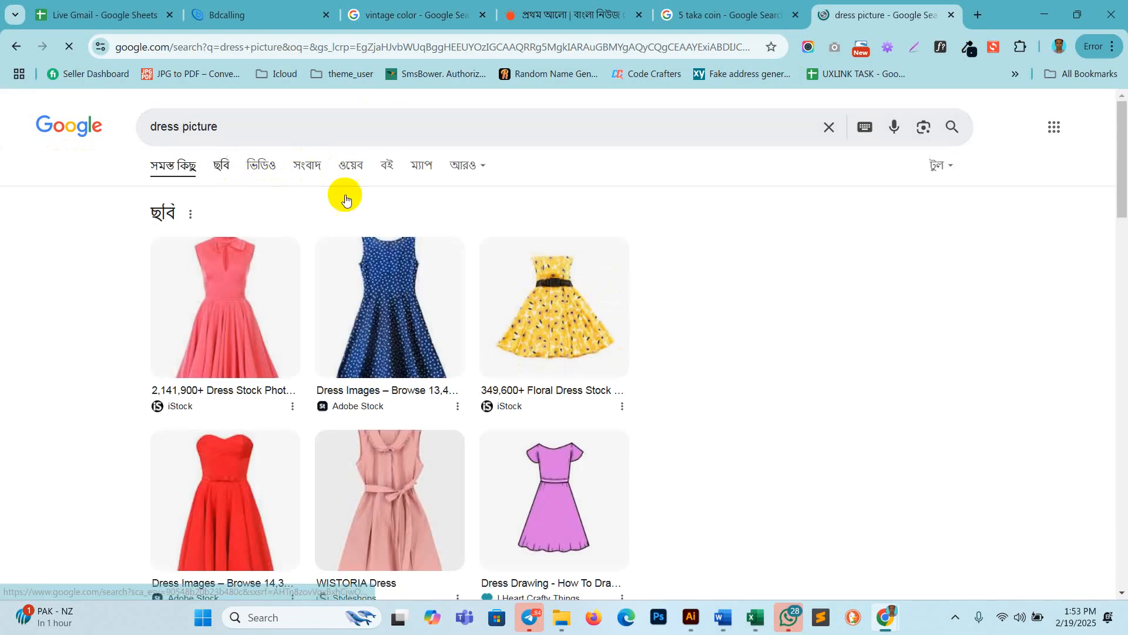
{"action": "left_click", "coordinate": [222, 166]}
- Find the Freepik image with a grid of hats, skirts and dresses in the results, enlarge its preview and copy it
{"action": "scroll", "coordinate": [612, 370], "scroll_direction": "down", "scroll_amount": 6}
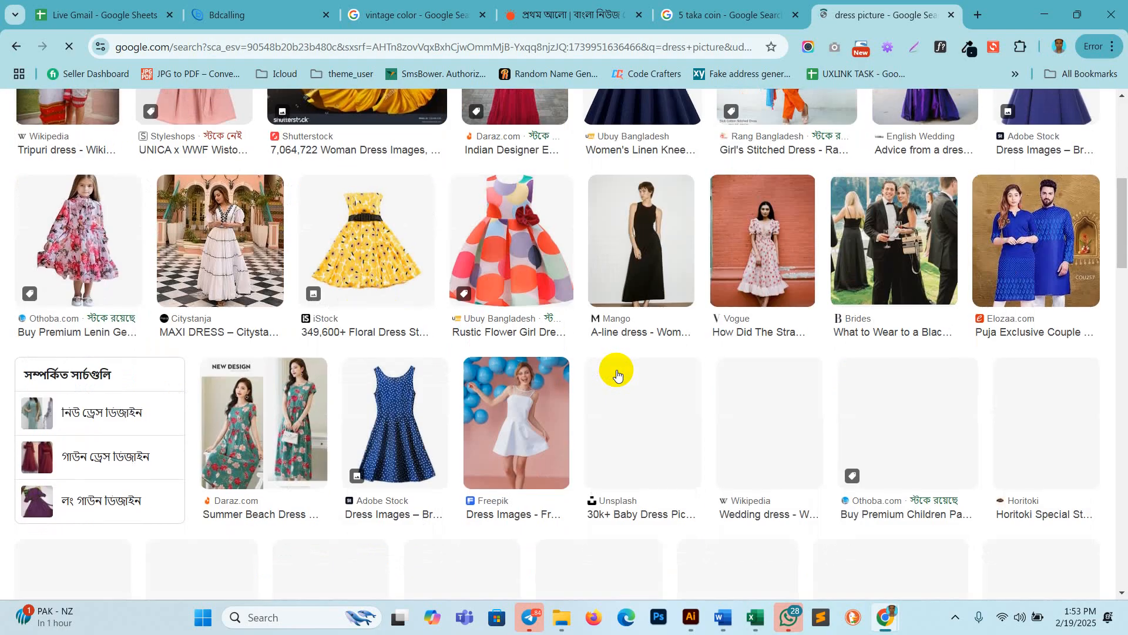
{"action": "scroll", "coordinate": [617, 374], "scroll_direction": "down", "scroll_amount": 6}
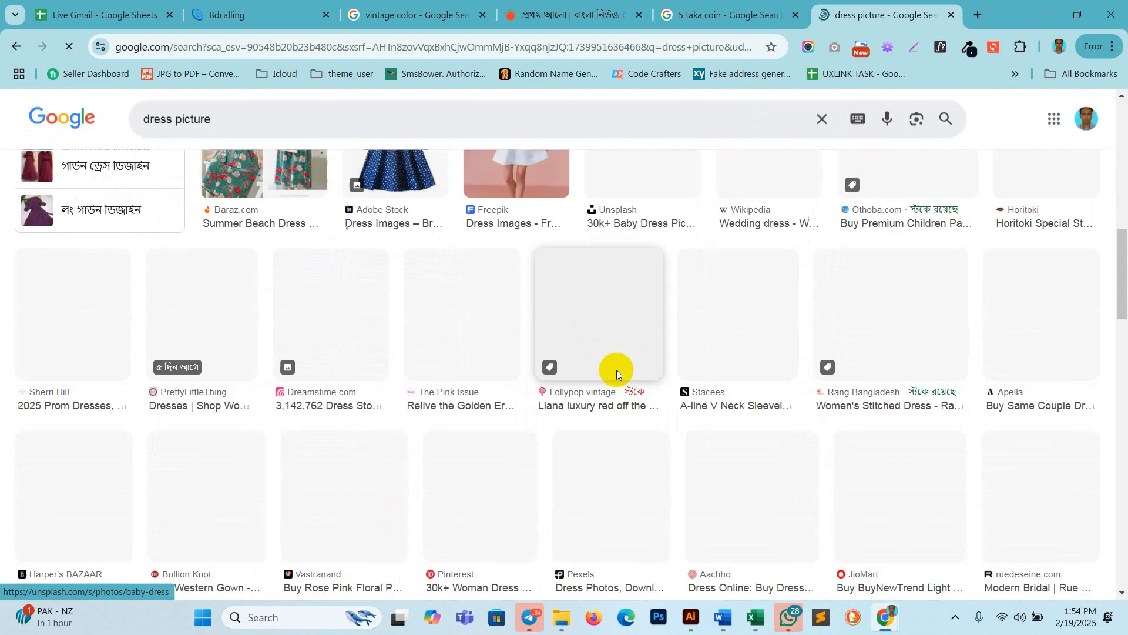
{"action": "scroll", "coordinate": [617, 374], "scroll_direction": "down", "scroll_amount": 6}
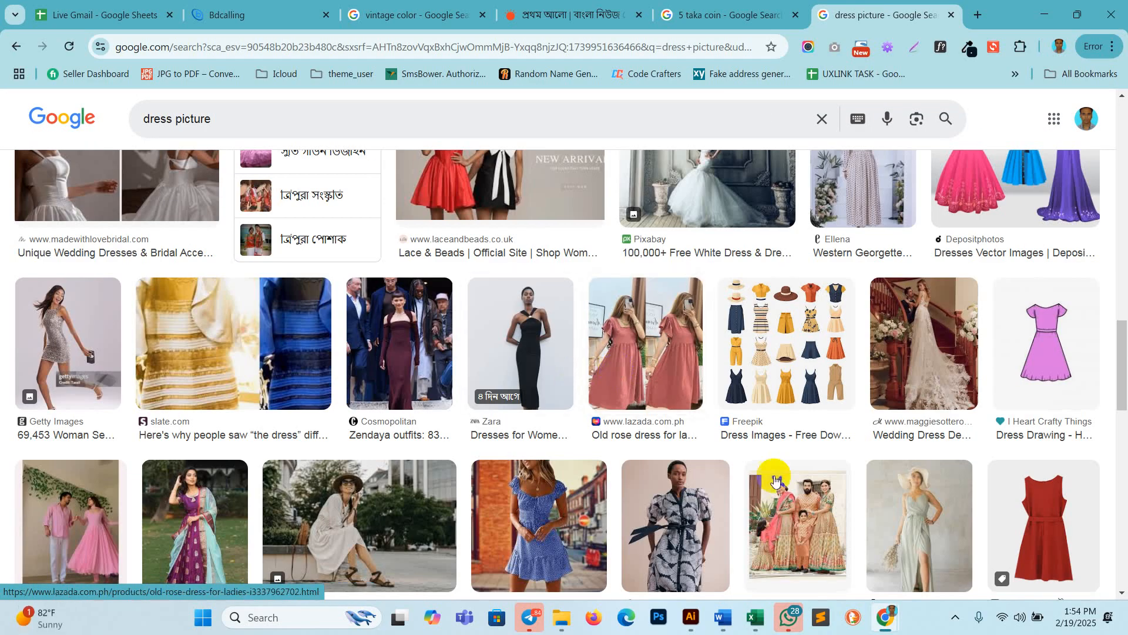
{"action": "left_click", "coordinate": [834, 363]}
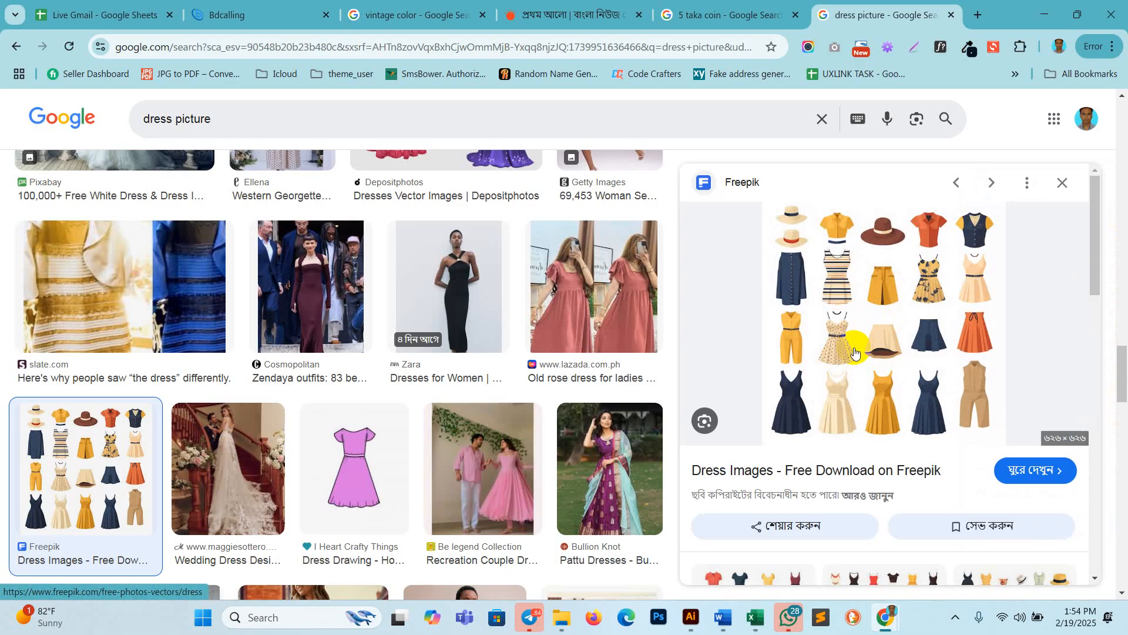
{"action": "right_click", "coordinate": [855, 351]}
{"action": "left_click", "coordinate": [880, 448]}
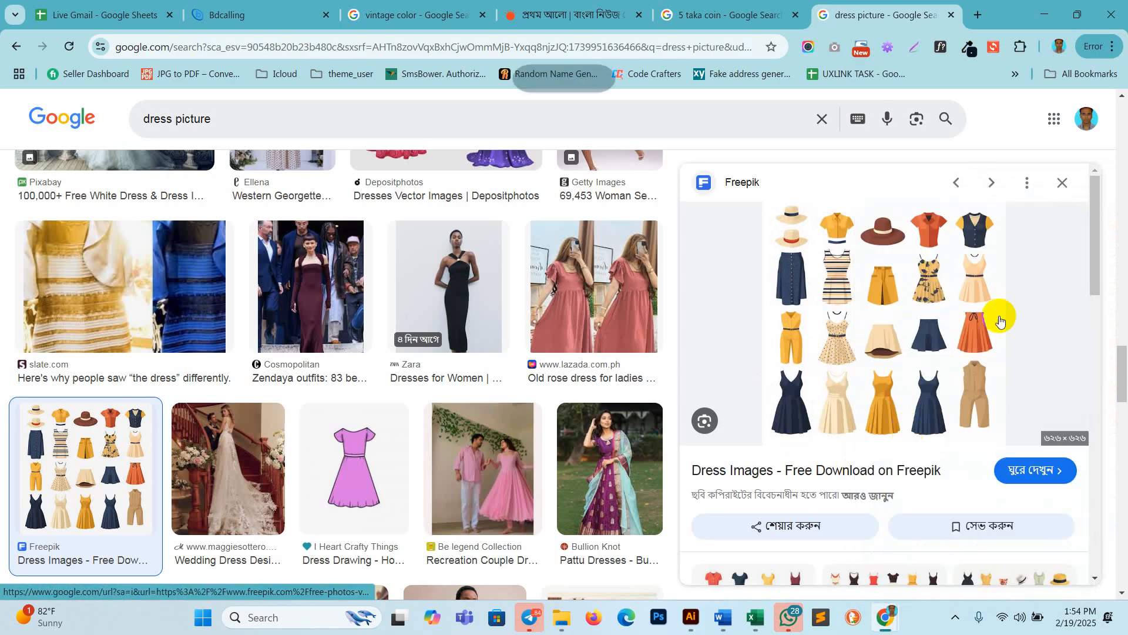
- Paste the clothing image into the Illustrator document, scale it about its center to about 5.92 in square, and collapse the Color panel
{"action": "key", "text": "alt+Tab"}
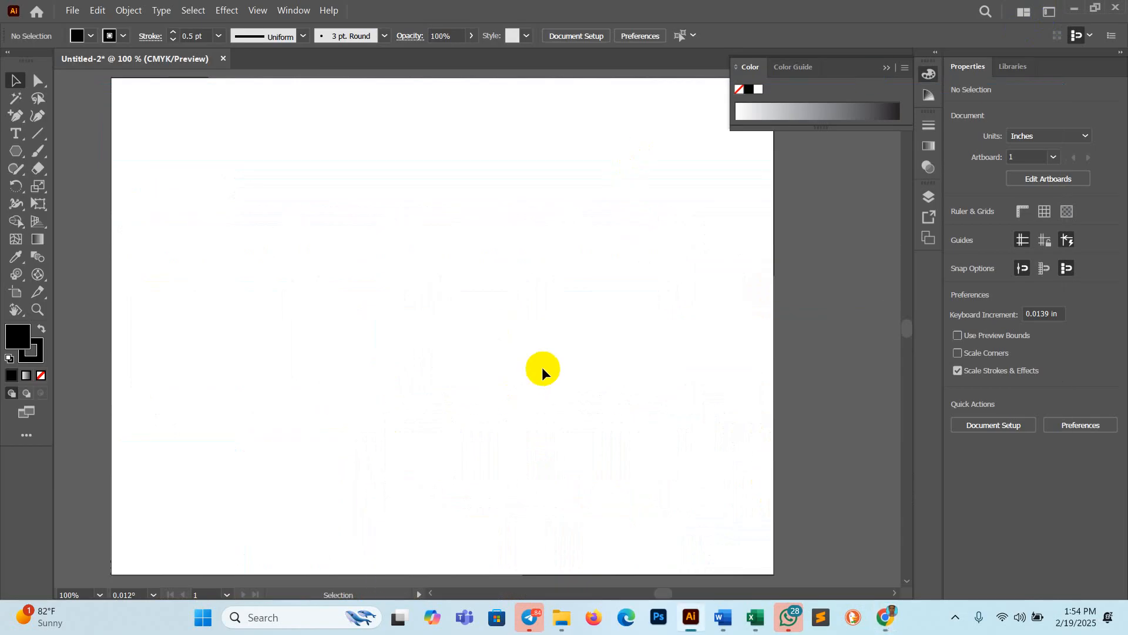
{"action": "key", "text": "ctrl+v"}
{"action": "left_click_drag", "start_coordinate": [517, 294], "coordinate": [504, 381]}
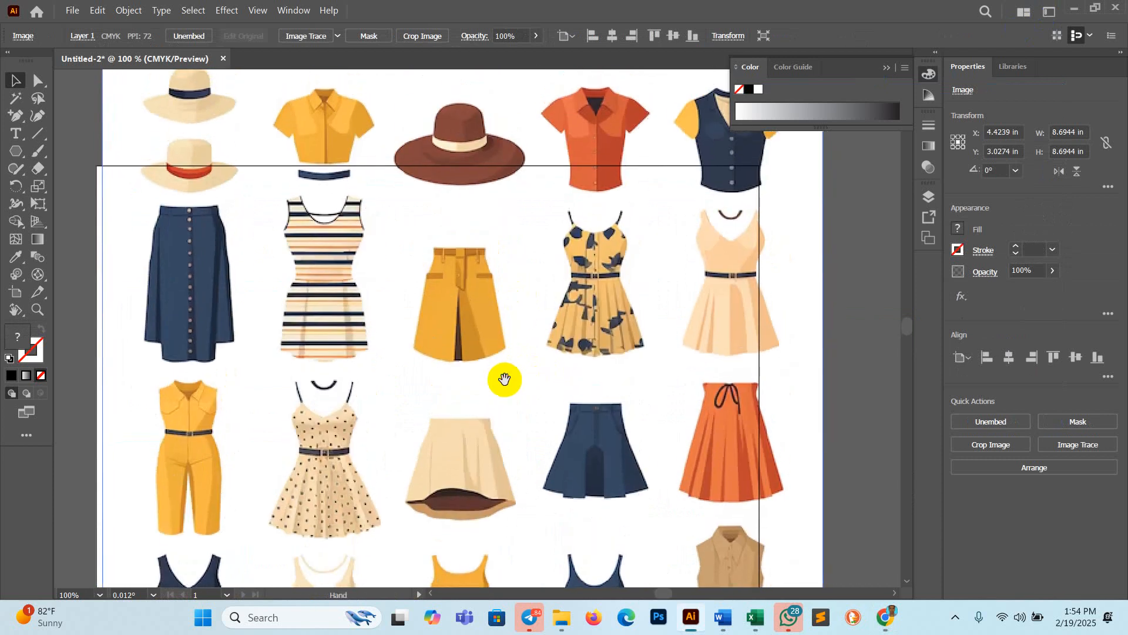
{"action": "left_click_drag", "start_coordinate": [525, 317], "coordinate": [529, 356]}
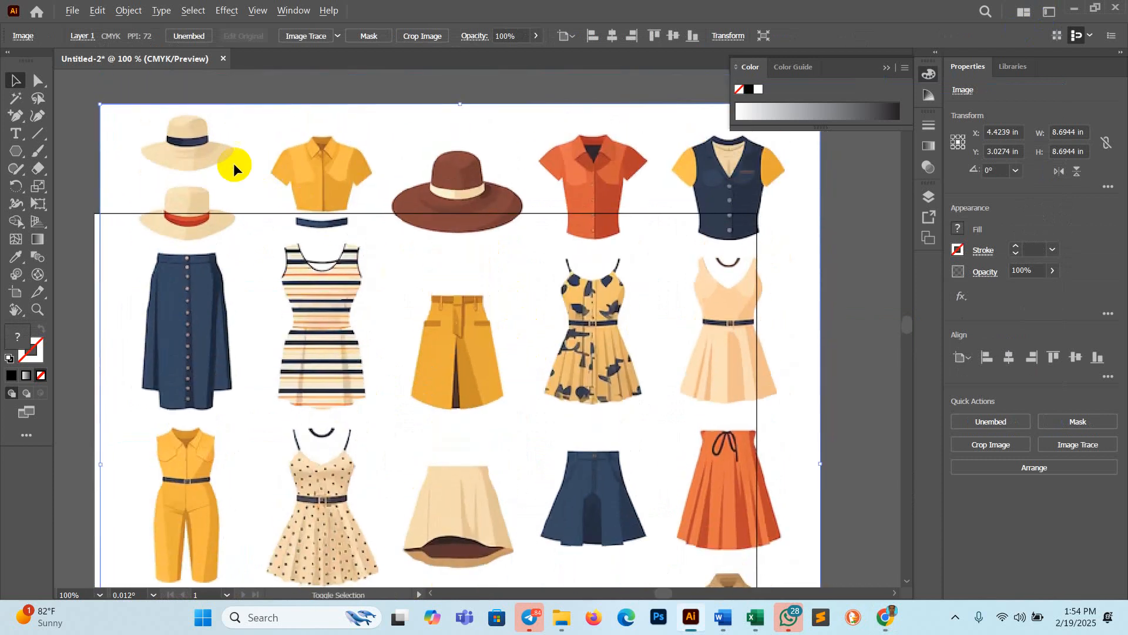
{"action": "left_click_drag", "start_coordinate": [100, 105], "coordinate": [156, 219]}
{"action": "scroll", "coordinate": [481, 377], "scroll_direction": "down", "scroll_amount": 5}
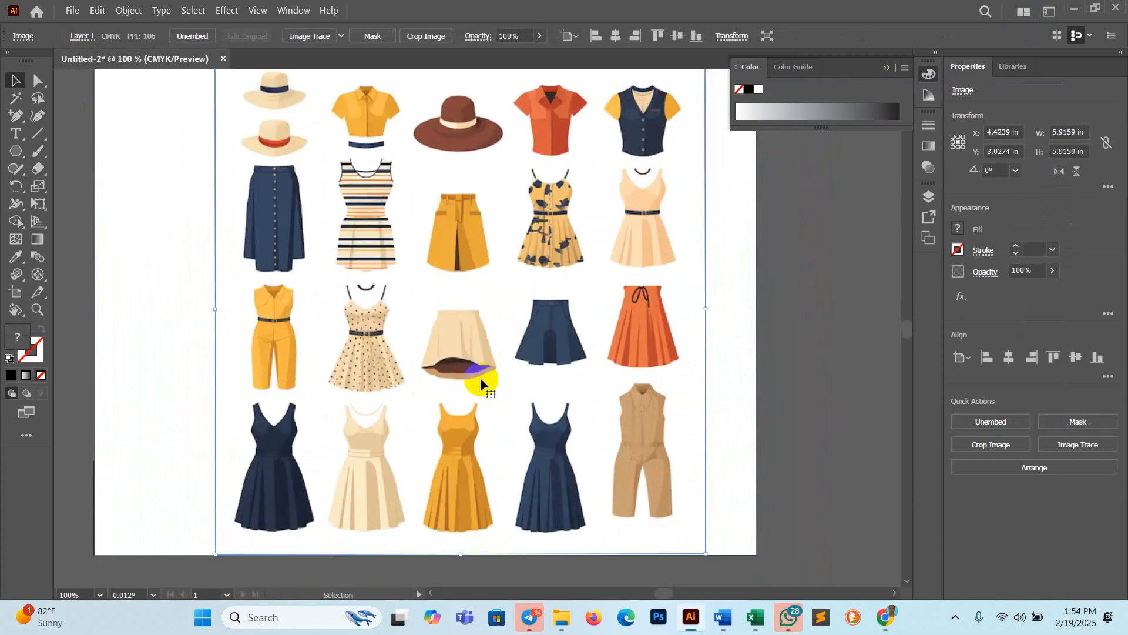
{"action": "scroll", "coordinate": [481, 377], "scroll_direction": "up", "scroll_amount": 1}
{"action": "left_click", "coordinate": [887, 67]}
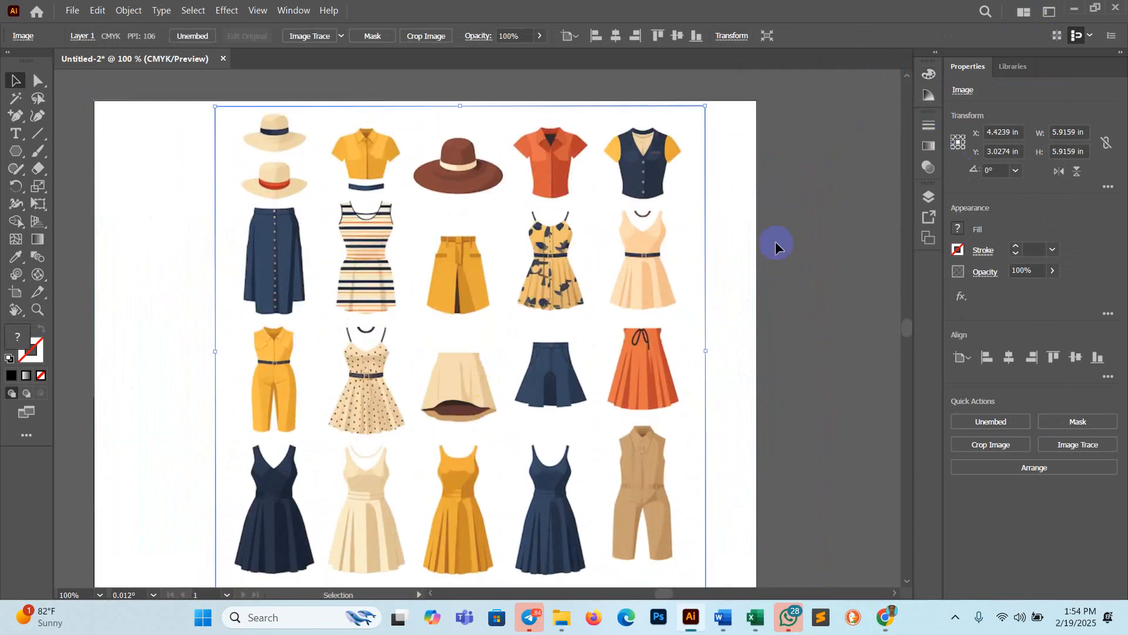
{"action": "scroll", "coordinate": [775, 269], "scroll_direction": "down", "scroll_amount": 1}
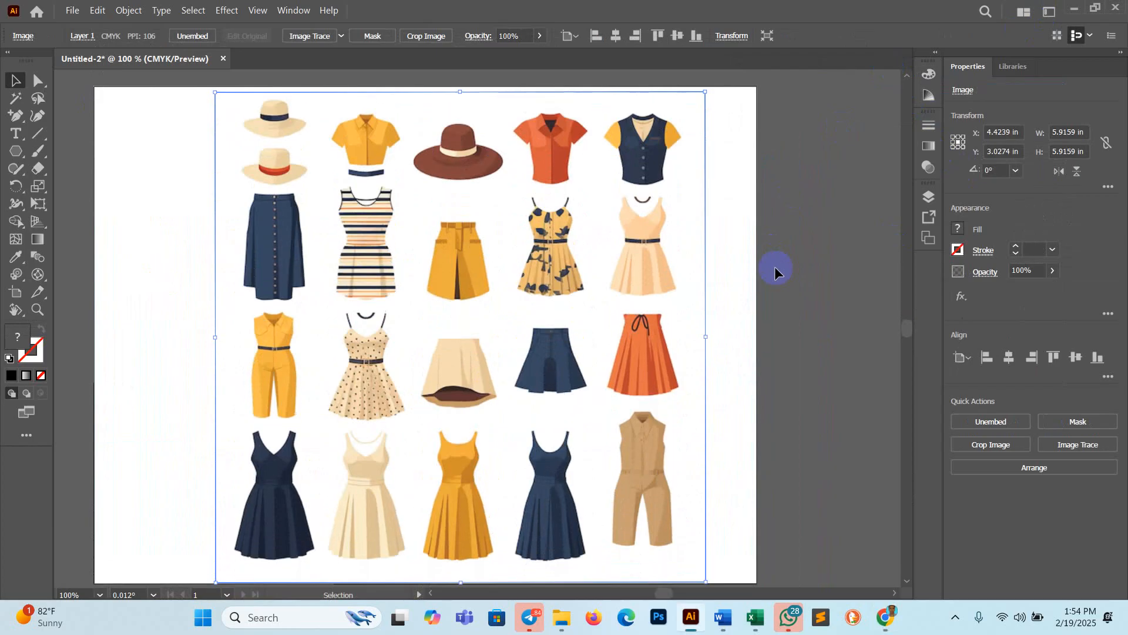
{"action": "left_click", "coordinate": [807, 266]}
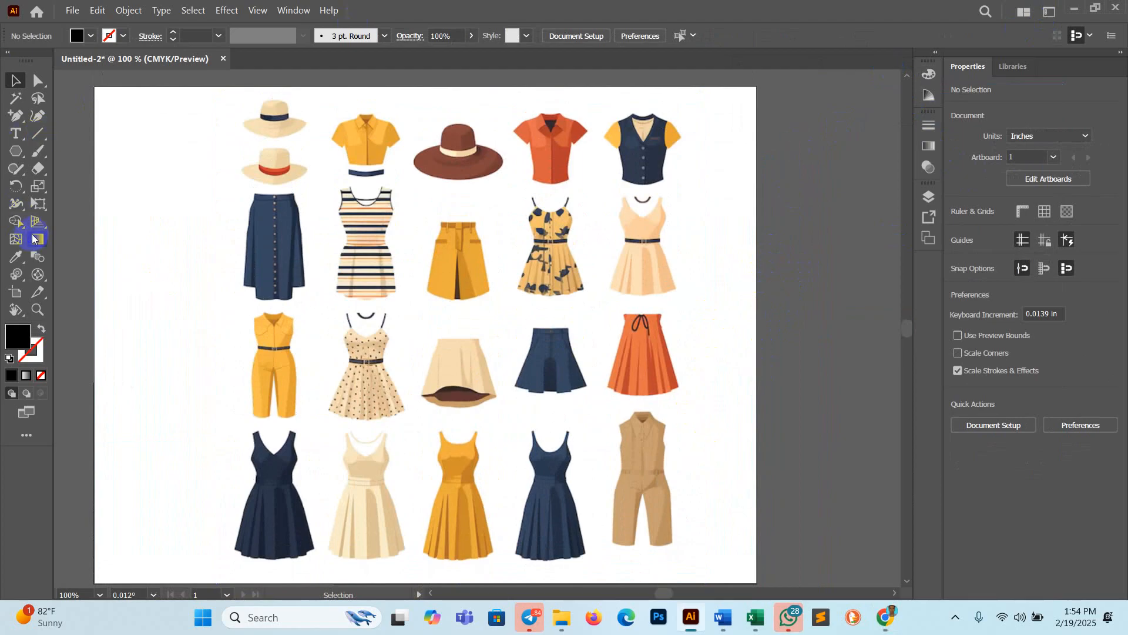
- With the Slice tool, draw separate slices around the first-row items: two straw hats together, yellow shirt, brown hat, navy vest and orange shirt
{"action": "left_click_drag", "start_coordinate": [38, 291], "coordinate": [110, 300]}
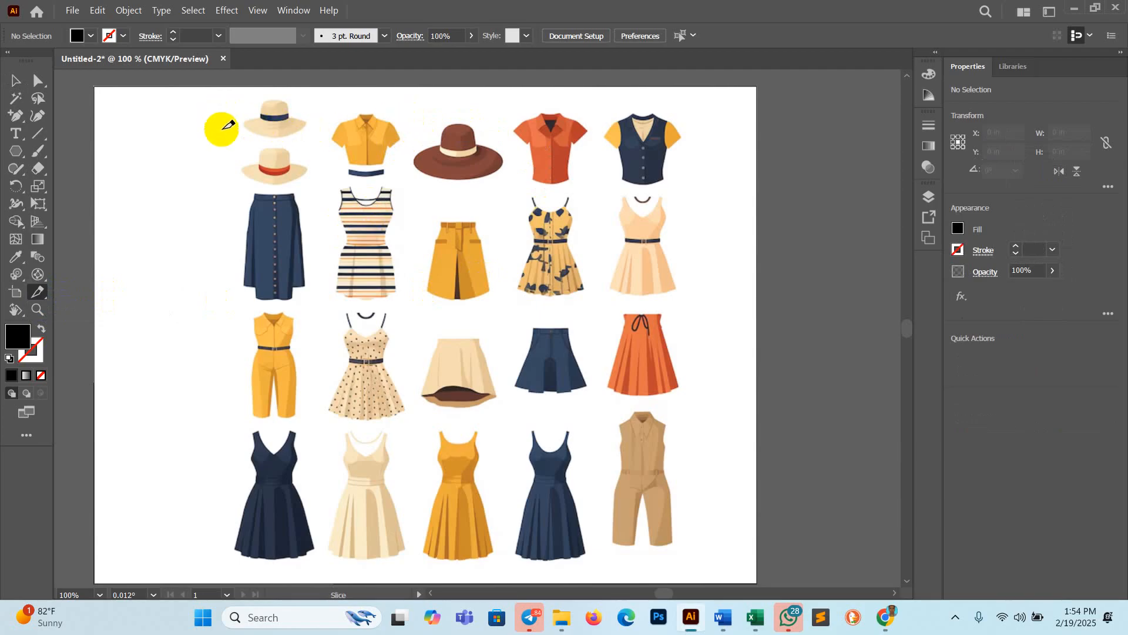
{"action": "left_click_drag", "start_coordinate": [228, 97], "coordinate": [313, 190]}
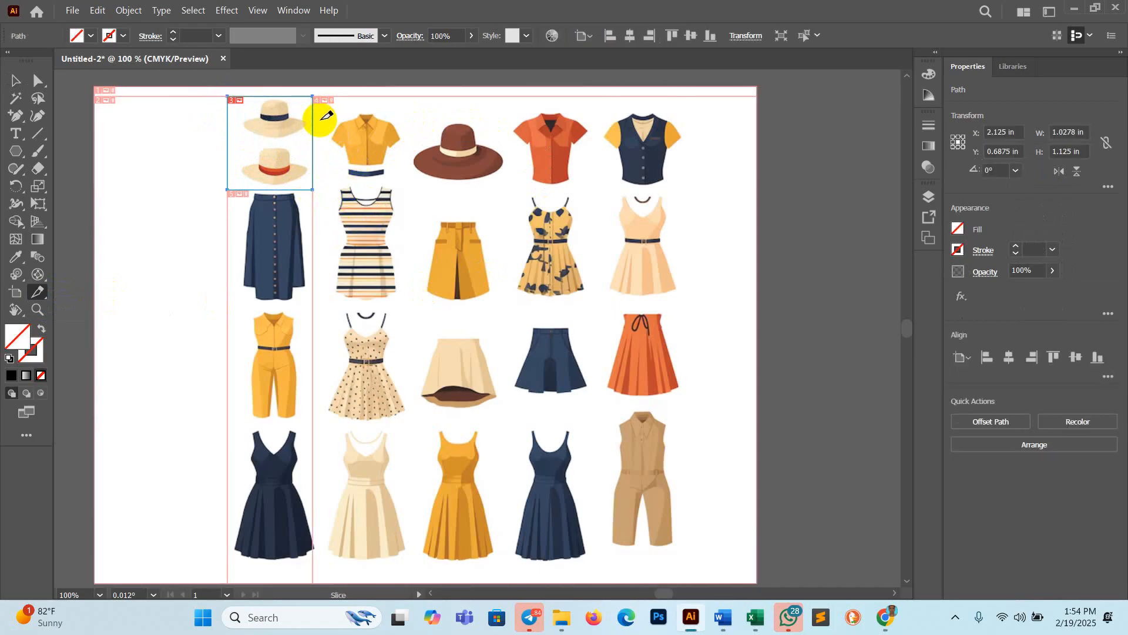
{"action": "left_click_drag", "start_coordinate": [317, 108], "coordinate": [398, 183]}
{"action": "left_click_drag", "start_coordinate": [410, 116], "coordinate": [508, 194]}
{"action": "left_click_drag", "start_coordinate": [599, 115], "coordinate": [689, 187]}
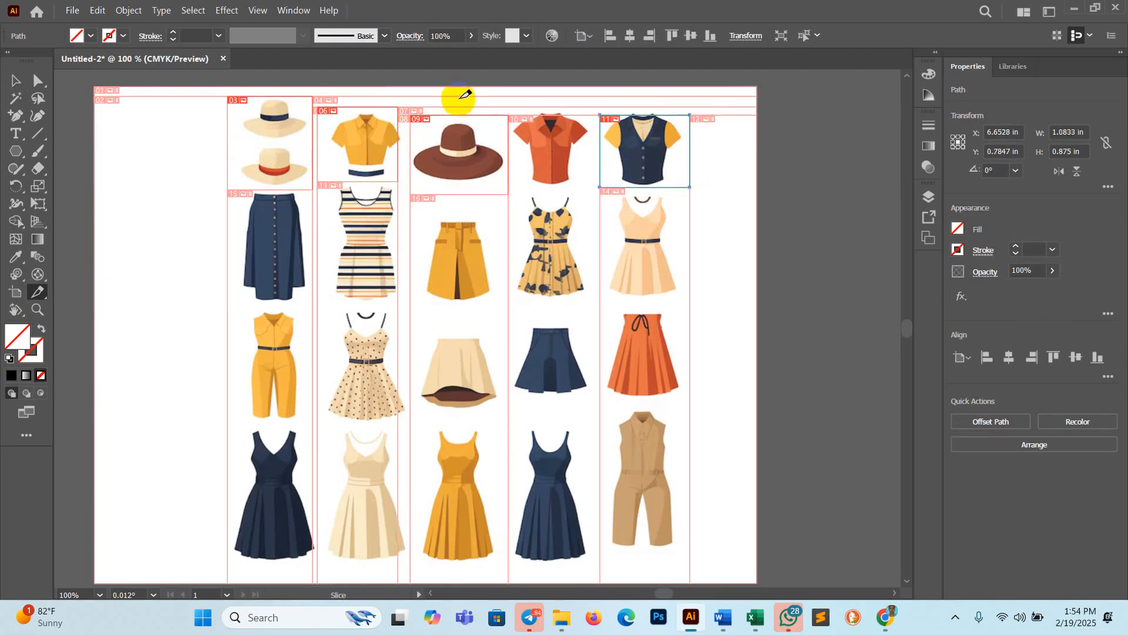
{"action": "left_click_drag", "start_coordinate": [508, 115], "coordinate": [595, 192]}
- Draw separate slices around the navy button skirt, the yellow jumpsuit and the navy V-neck dress in the first column
{"action": "scroll", "coordinate": [466, 222], "scroll_direction": "down", "scroll_amount": 2}
{"action": "left_click_drag", "start_coordinate": [229, 146], "coordinate": [314, 262]}
{"action": "scroll", "coordinate": [238, 244], "scroll_direction": "down", "scroll_amount": 1}
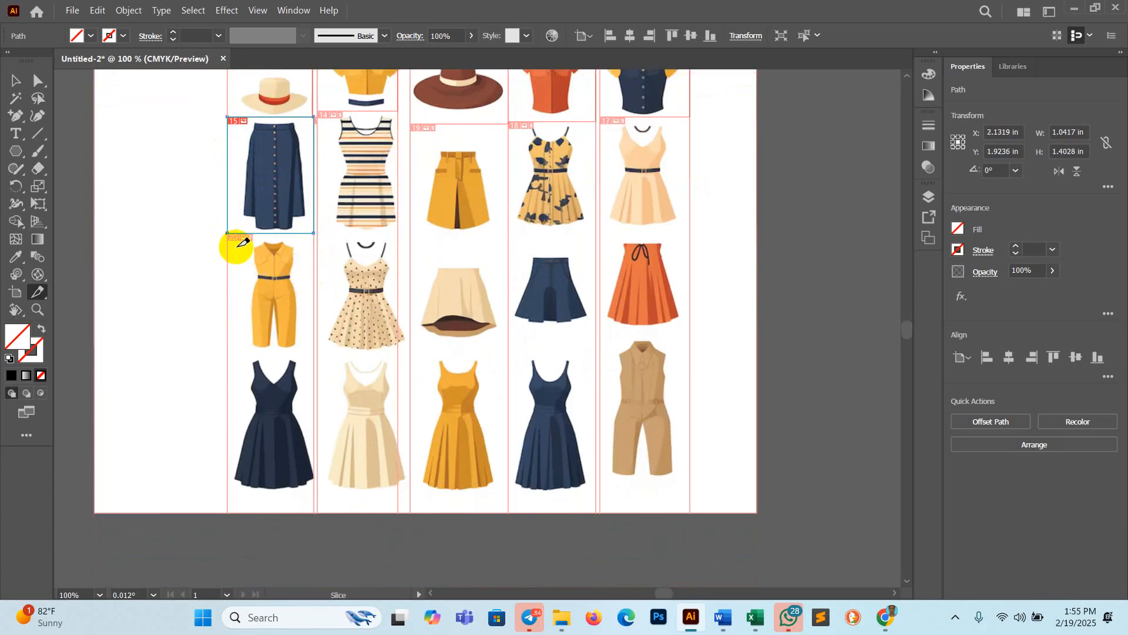
{"action": "left_click_drag", "start_coordinate": [228, 233], "coordinate": [317, 353]}
{"action": "scroll", "coordinate": [317, 310], "scroll_direction": "down", "scroll_amount": 2}
{"action": "scroll", "coordinate": [318, 310], "scroll_direction": "down", "scroll_amount": 2}
{"action": "left_click_drag", "start_coordinate": [229, 268], "coordinate": [318, 415]}
- Draw separate slices around the cream dress, the polka-dot dress and the striped dress in the second column
{"action": "left_click_drag", "start_coordinate": [317, 268], "coordinate": [408, 413]}
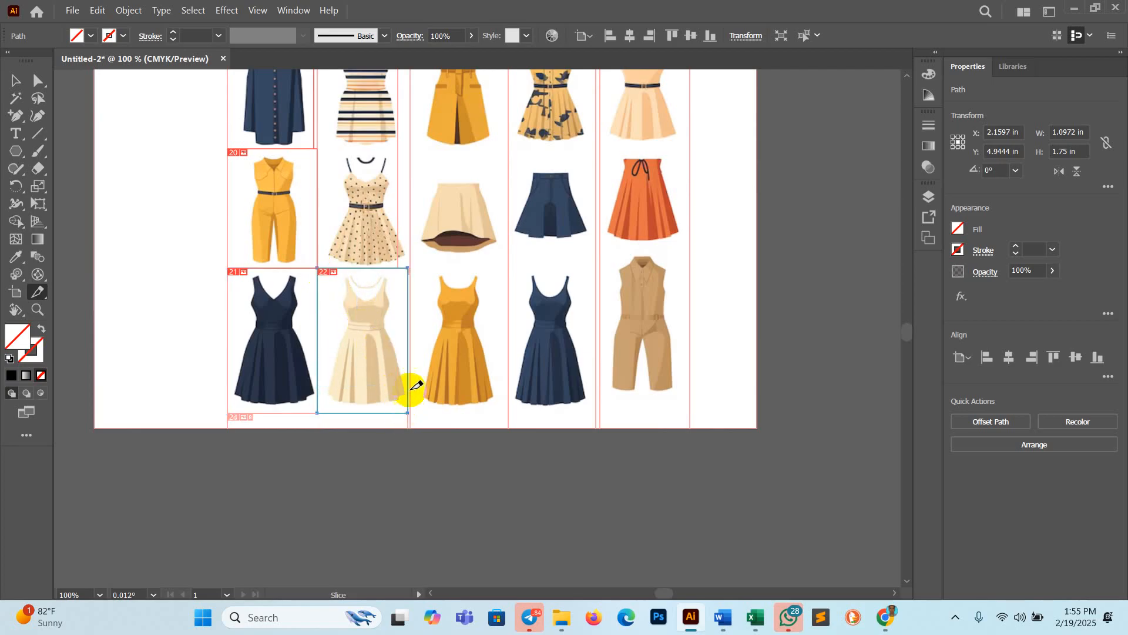
{"action": "scroll", "coordinate": [404, 305], "scroll_direction": "up", "scroll_amount": 1}
{"action": "left_click_drag", "start_coordinate": [317, 177], "coordinate": [402, 301]}
{"action": "left_click_drag", "start_coordinate": [406, 296], "coordinate": [405, 295]}
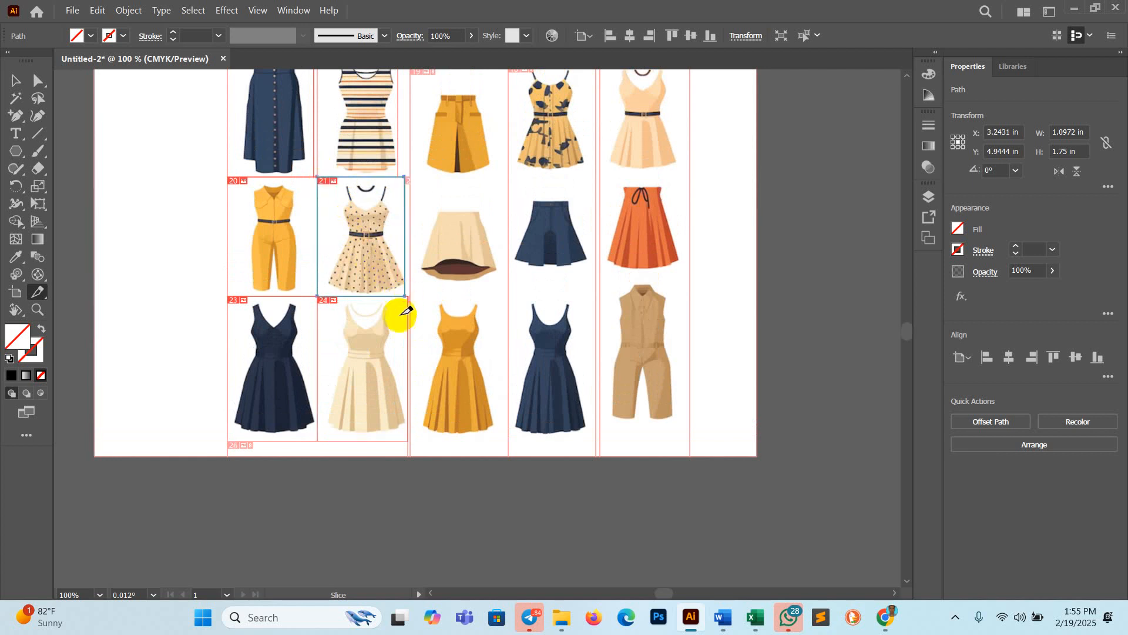
{"action": "scroll", "coordinate": [403, 312], "scroll_direction": "up", "scroll_amount": 3}
{"action": "left_click_drag", "start_coordinate": [325, 186], "coordinate": [398, 303]}
- Draw separate slices around the mustard skirt, the cream skirt and the mustard dress in the third column
{"action": "scroll", "coordinate": [407, 285], "scroll_direction": "up", "scroll_amount": 4}
{"action": "scroll", "coordinate": [456, 296], "scroll_direction": "down", "scroll_amount": 2}
{"action": "left_click_drag", "start_coordinate": [416, 242], "coordinate": [502, 341]}
{"action": "scroll", "coordinate": [488, 327], "scroll_direction": "down", "scroll_amount": 5}
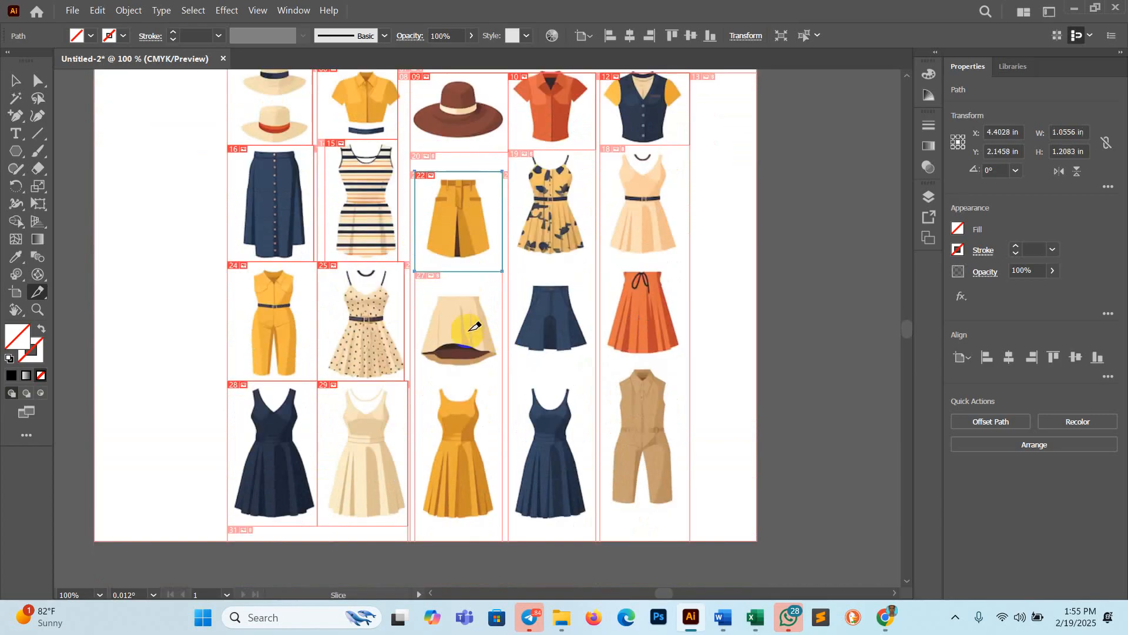
{"action": "left_click_drag", "start_coordinate": [416, 290], "coordinate": [502, 374]}
{"action": "scroll", "coordinate": [493, 360], "scroll_direction": "down", "scroll_amount": 5}
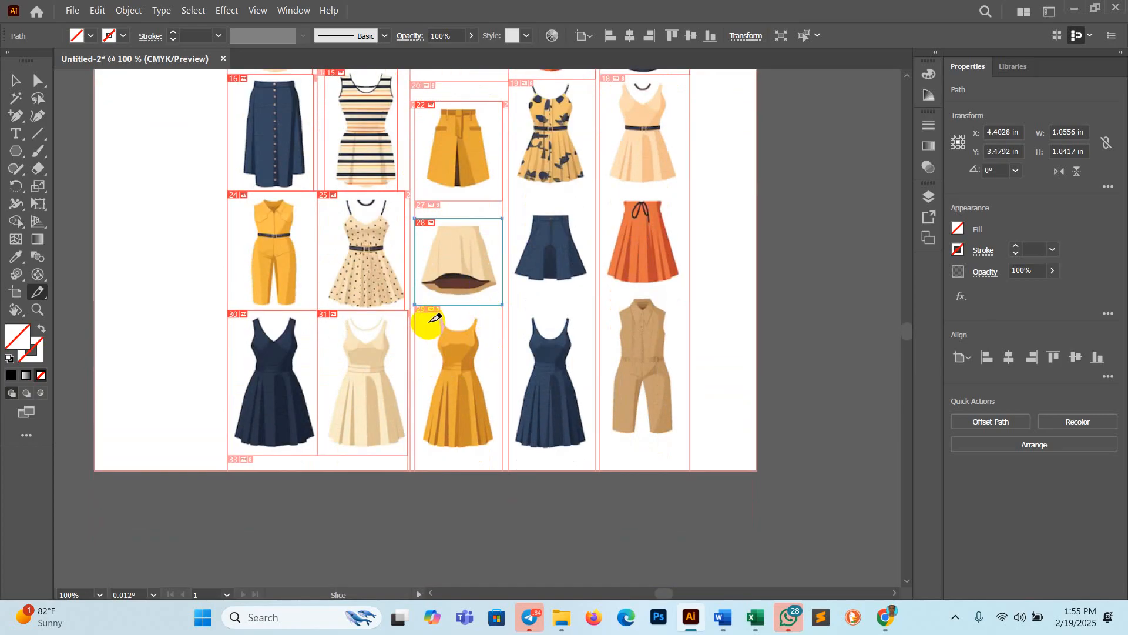
{"action": "left_click_drag", "start_coordinate": [421, 316], "coordinate": [498, 455]}
- Draw separate slices around the navy dress, the short navy skirt and the floral dress in the fourth column
{"action": "left_click_drag", "start_coordinate": [514, 305], "coordinate": [590, 458]}
{"action": "left_click_drag", "start_coordinate": [516, 208], "coordinate": [590, 305]}
{"action": "scroll", "coordinate": [599, 289], "scroll_direction": "up", "scroll_amount": 1}
{"action": "scroll", "coordinate": [599, 289], "scroll_direction": "up", "scroll_amount": 5}
{"action": "left_click_drag", "start_coordinate": [515, 233], "coordinate": [593, 352]}
- Draw separate slices around the peach dress, the orange skirt and the tan jumpsuit in the fifth column
{"action": "left_click_drag", "start_coordinate": [601, 231], "coordinate": [690, 351]}
{"action": "scroll", "coordinate": [695, 315], "scroll_direction": "down", "scroll_amount": 3}
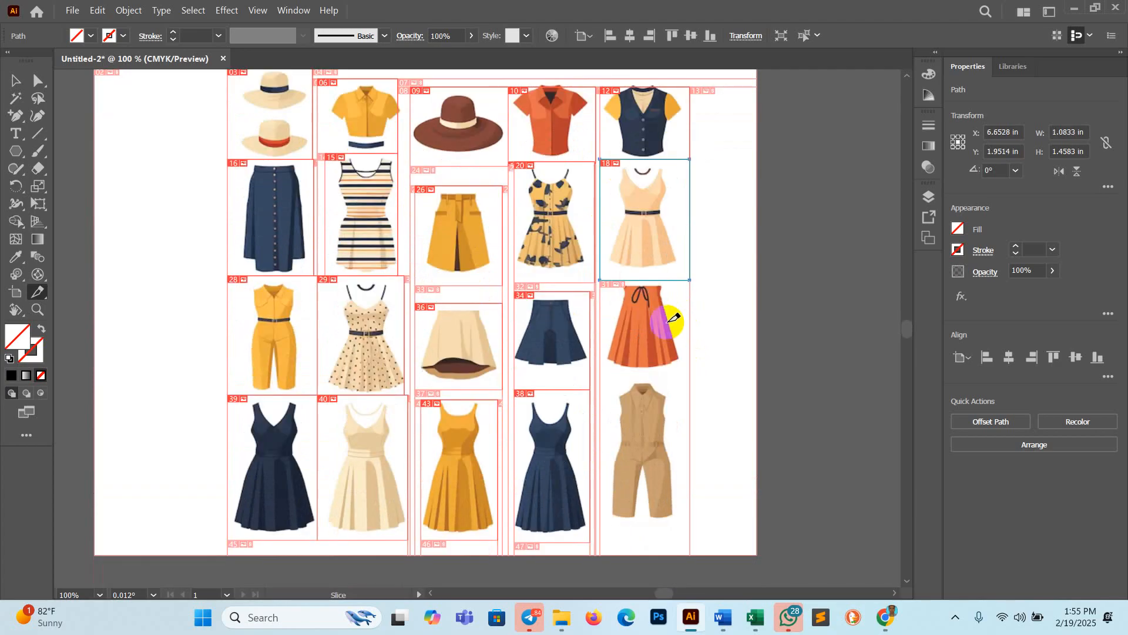
{"action": "left_click_drag", "start_coordinate": [605, 286], "coordinate": [690, 386]}
{"action": "scroll", "coordinate": [675, 332], "scroll_direction": "down", "scroll_amount": 3}
{"action": "left_click_drag", "start_coordinate": [612, 305], "coordinate": [685, 445]}
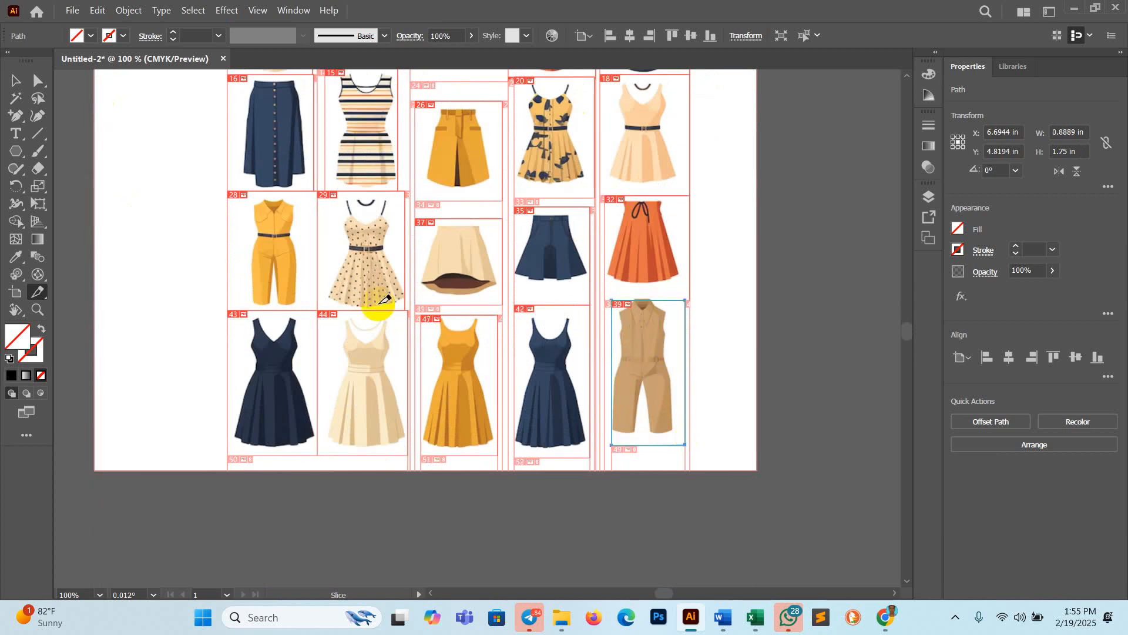
{"action": "scroll", "coordinate": [591, 276], "scroll_direction": "up", "scroll_amount": 4}
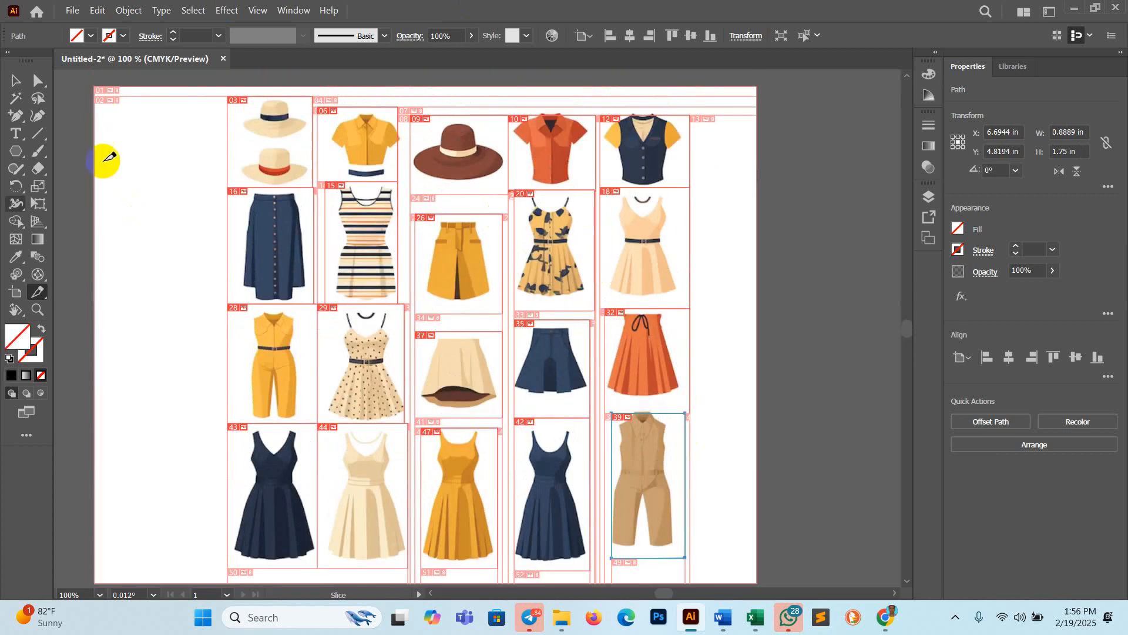
- Select the clothing image together with all of its slices using the Selection tool
{"action": "left_click", "coordinate": [15, 80]}
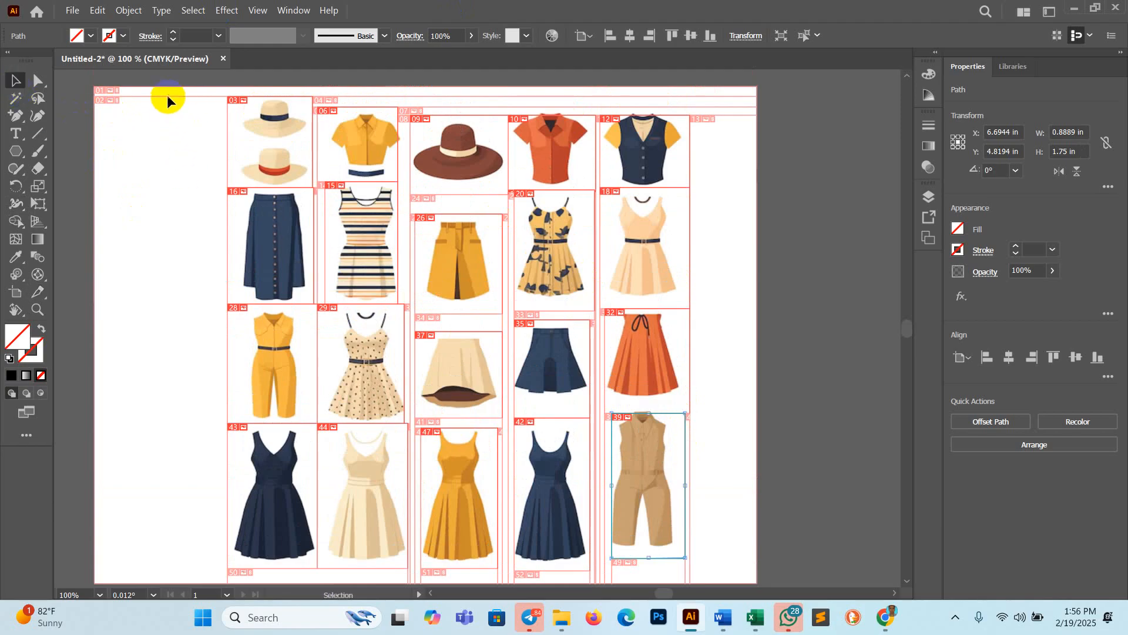
{"action": "left_click", "coordinate": [73, 11]}
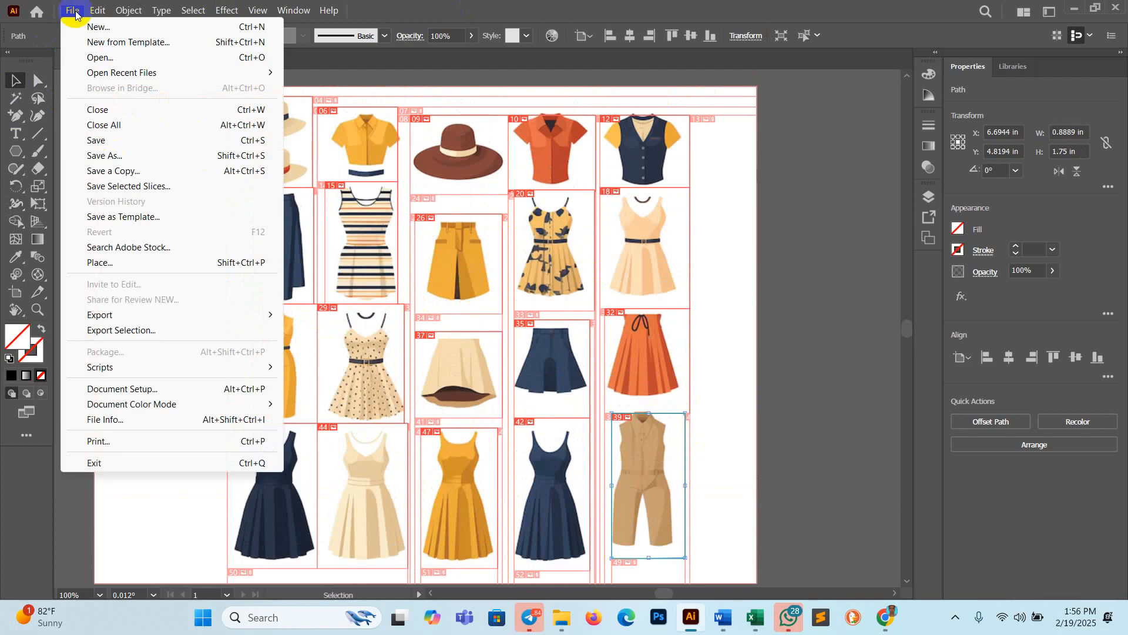
{"action": "left_click", "coordinate": [12, 83]}
{"action": "left_click_drag", "start_coordinate": [151, 90], "coordinate": [717, 521]}
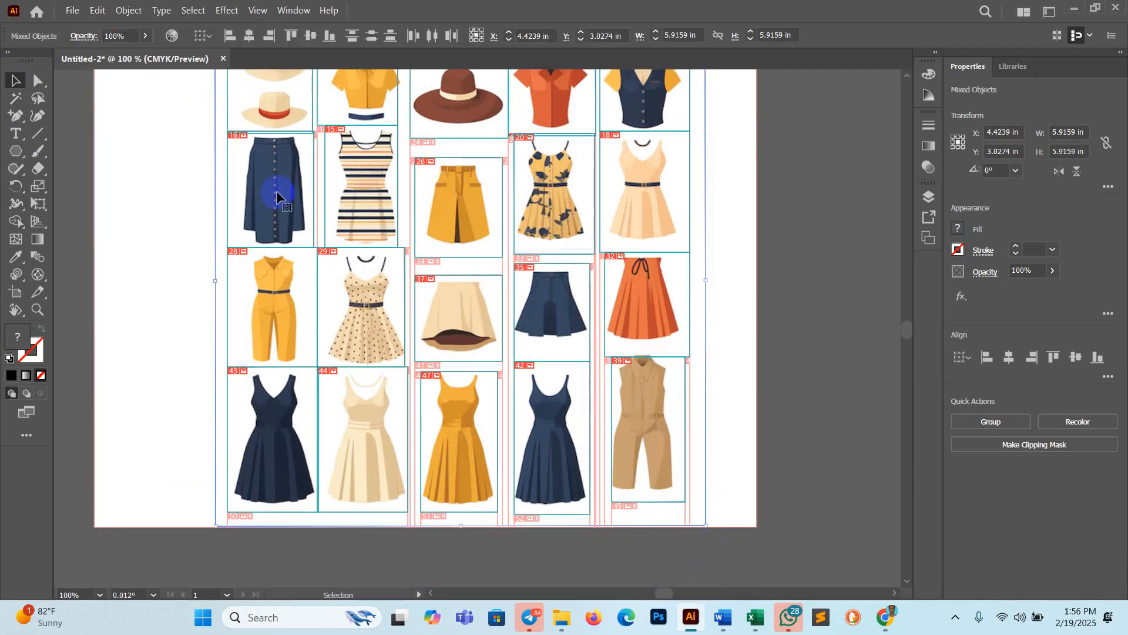
- Save the selected slices as Untitled-2.jpg, images only, into a new folder created inside Downloads
{"action": "left_click", "coordinate": [72, 10]}
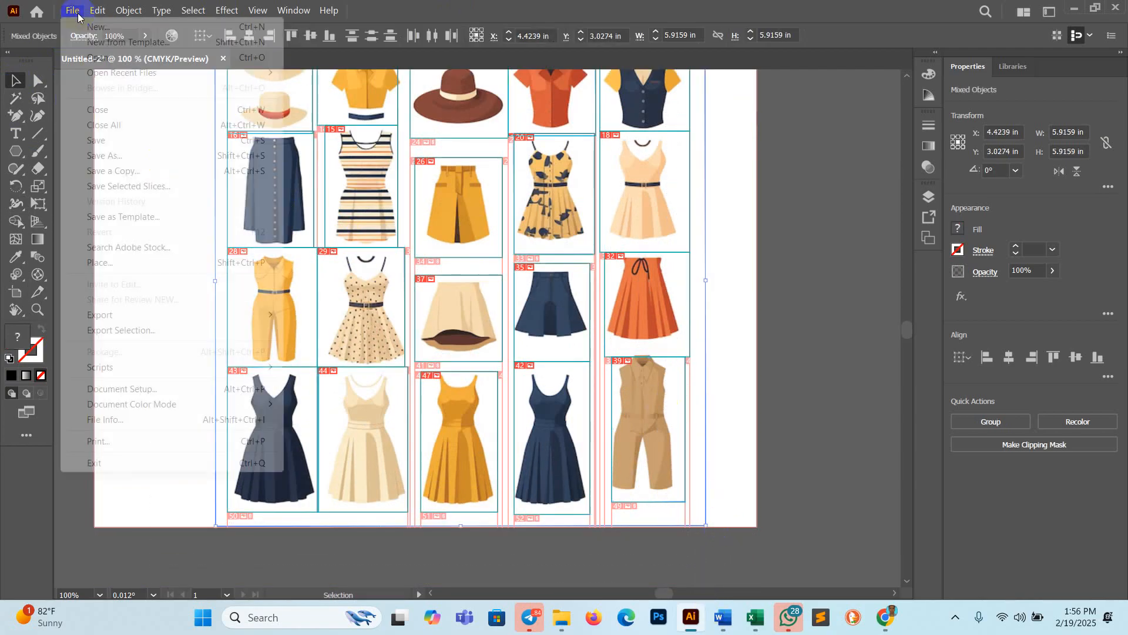
{"action": "left_click", "coordinate": [137, 186]}
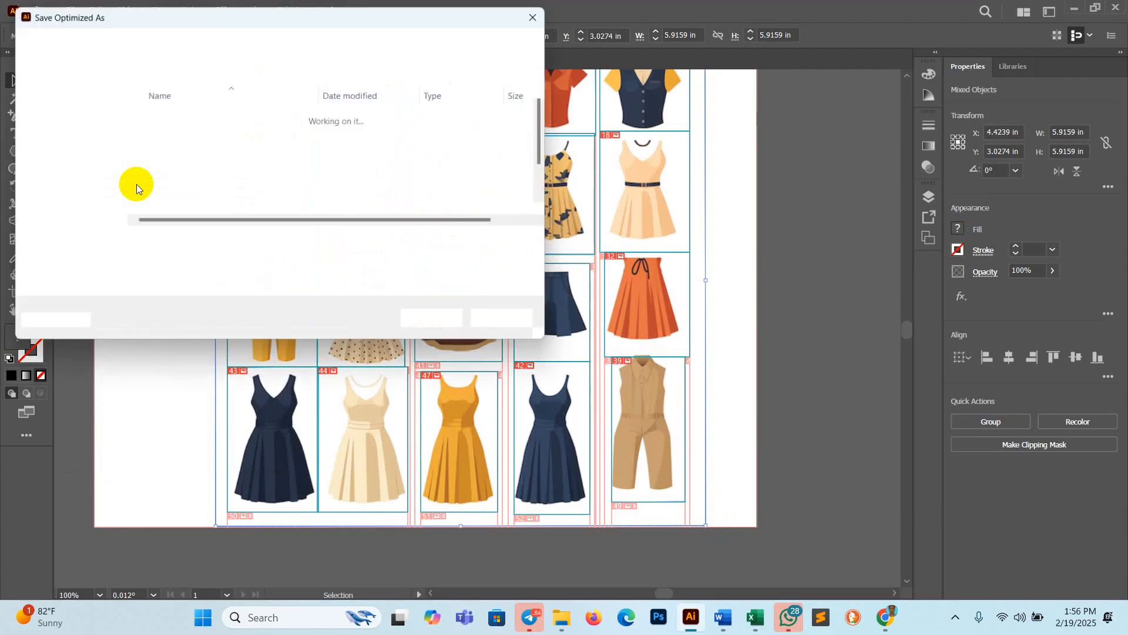
{"action": "left_click", "coordinate": [65, 165]}
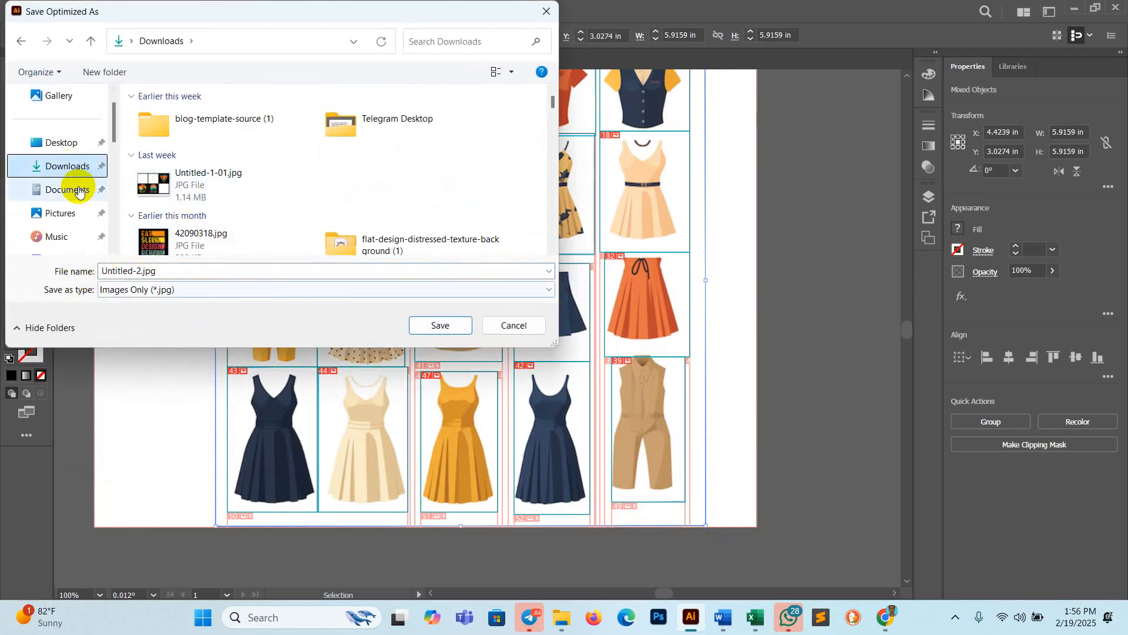
{"action": "left_click", "coordinate": [93, 71]}
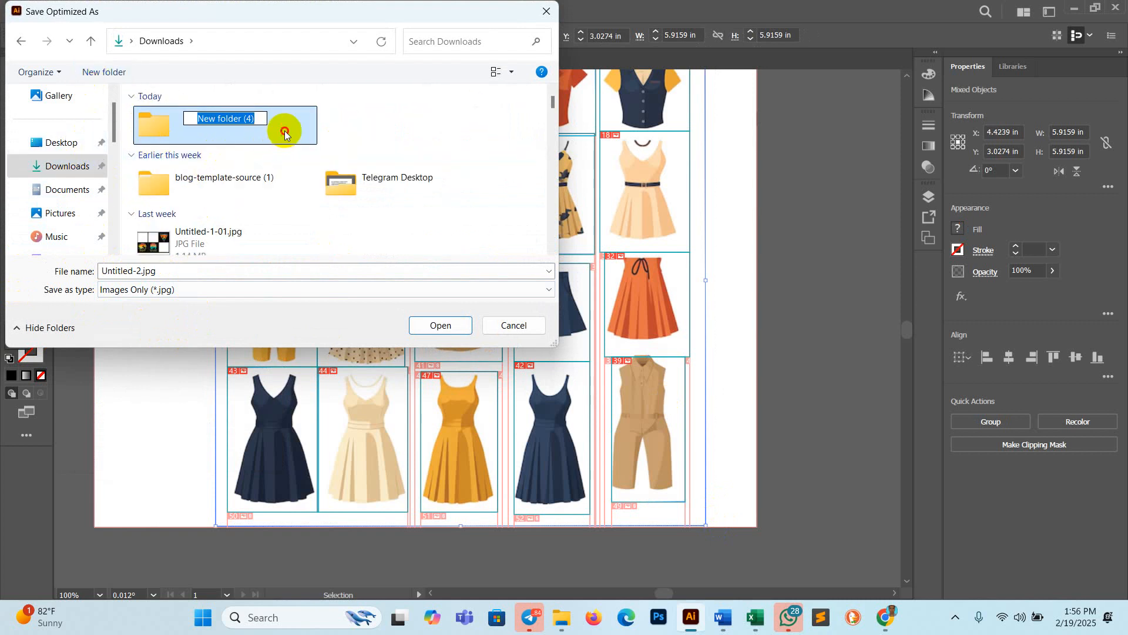
{"action": "double_click", "coordinate": [284, 128]}
{"action": "left_click", "coordinate": [235, 272]}
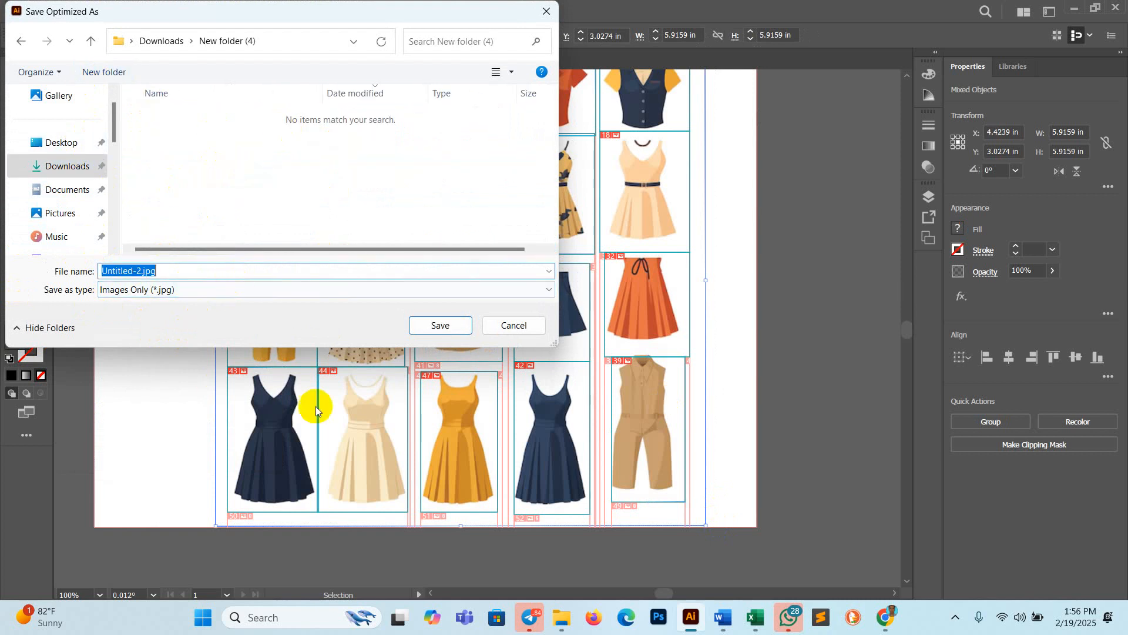
{"action": "left_click", "coordinate": [435, 325]}
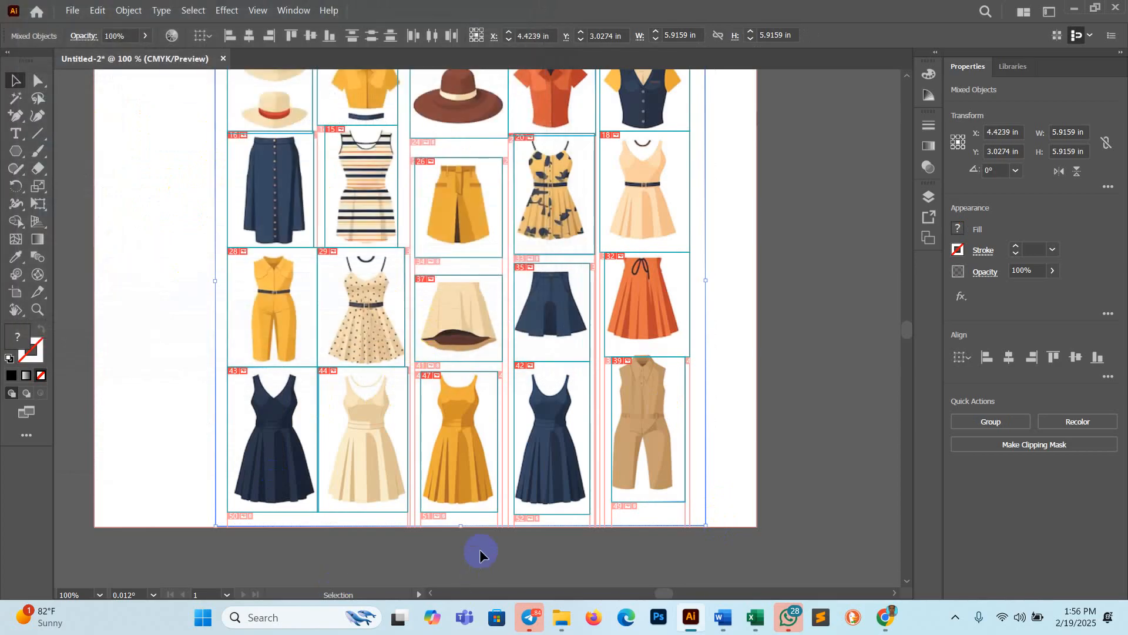
- Switch to File Explorer, open the exported images folder under Downloads > New folder (4), and show its files as large icons
{"action": "left_click", "coordinate": [562, 626]}
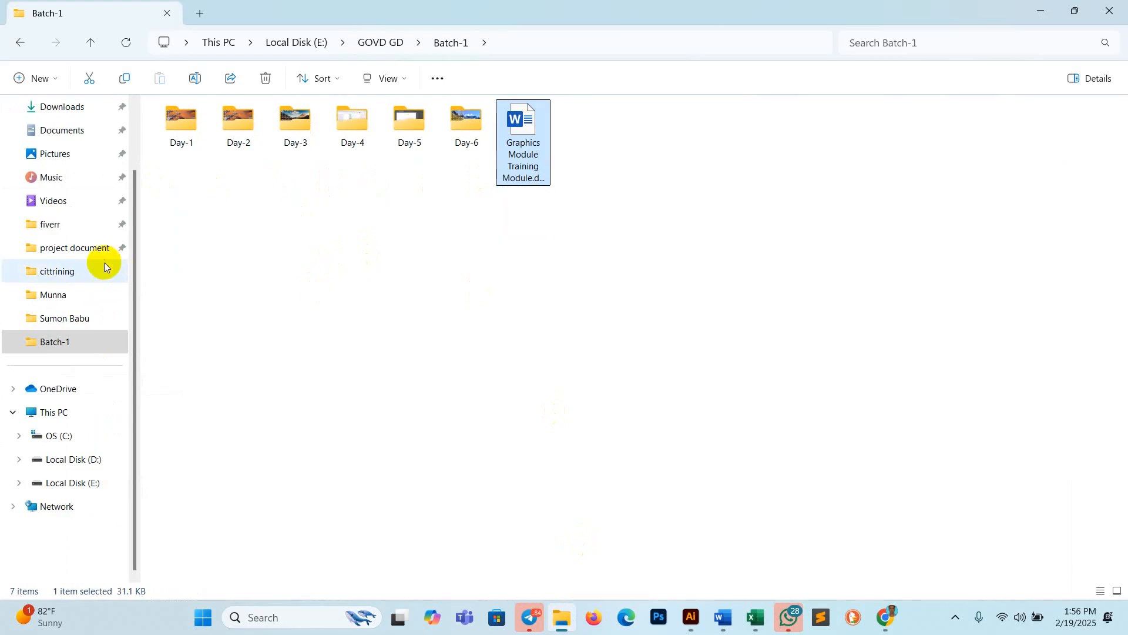
{"action": "left_click", "coordinate": [63, 205]}
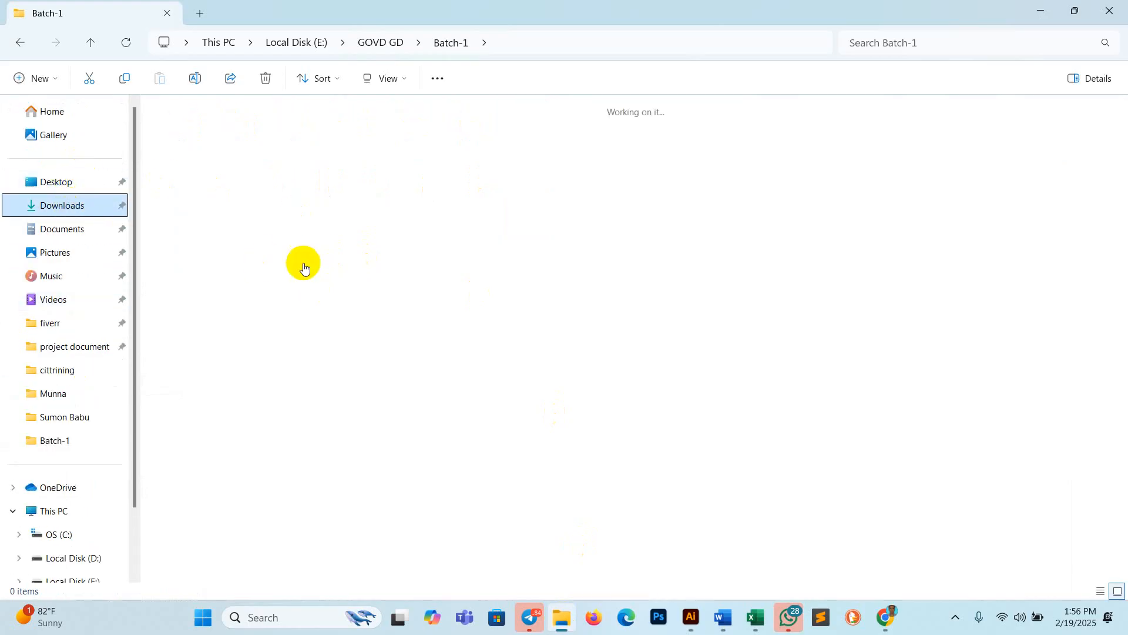
{"action": "double_click", "coordinate": [202, 171]}
{"action": "double_click", "coordinate": [194, 147]}
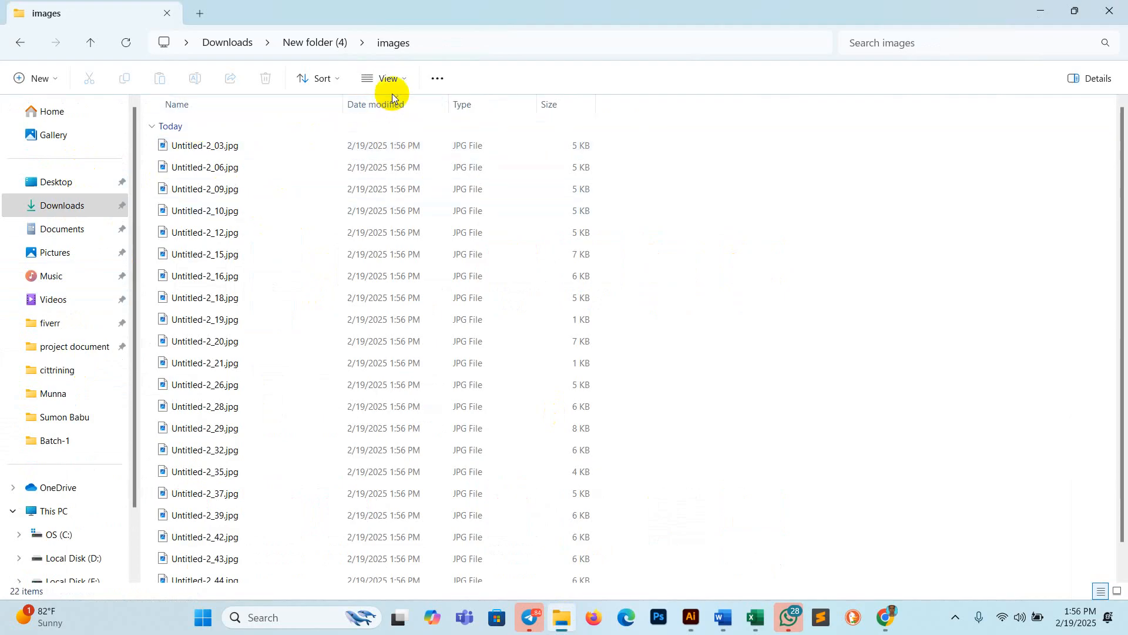
{"action": "left_click", "coordinate": [397, 78]}
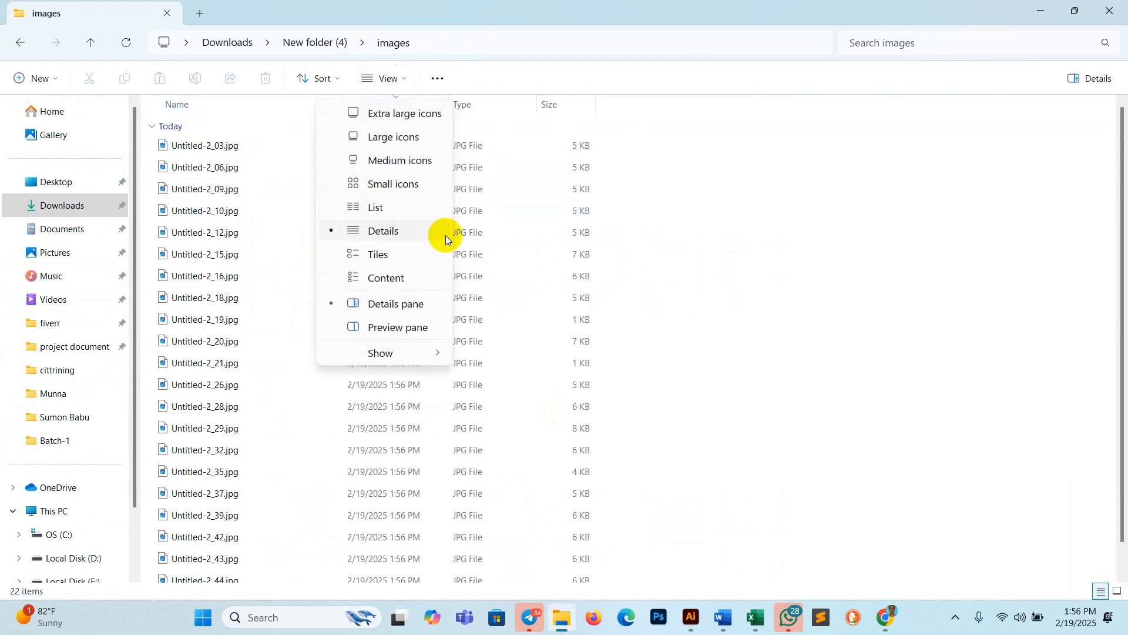
{"action": "left_click", "coordinate": [404, 139]}
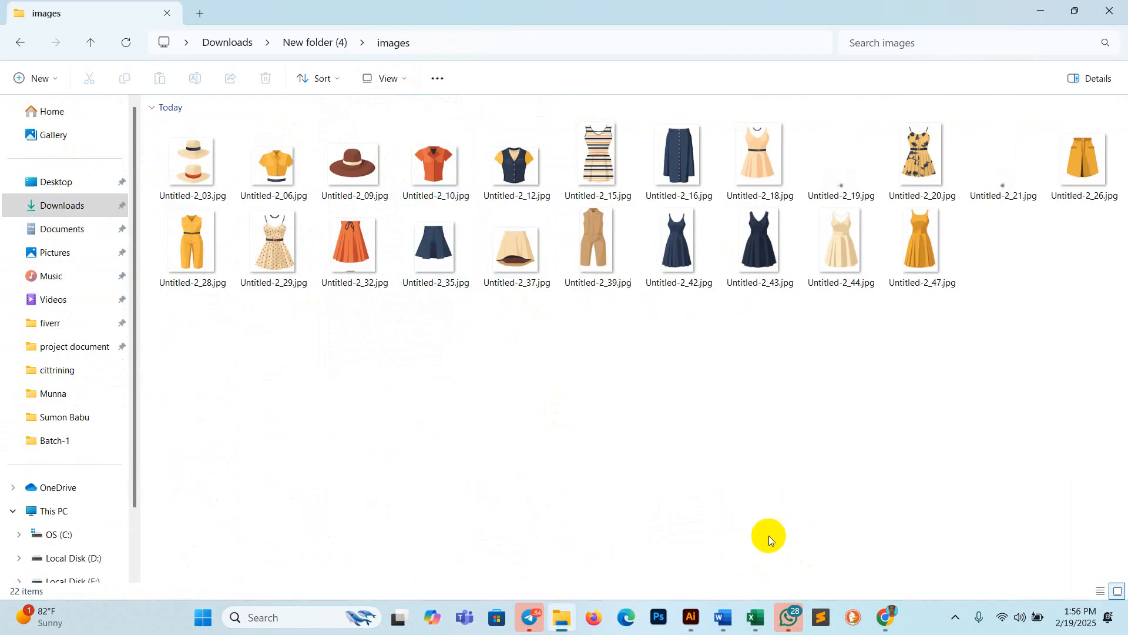
- Switch back to Illustrator and undo the last enlargement of the clothing image and its slices
{"action": "left_click", "coordinate": [691, 616]}
{"action": "scroll", "coordinate": [456, 391], "scroll_direction": "up", "scroll_amount": 2}
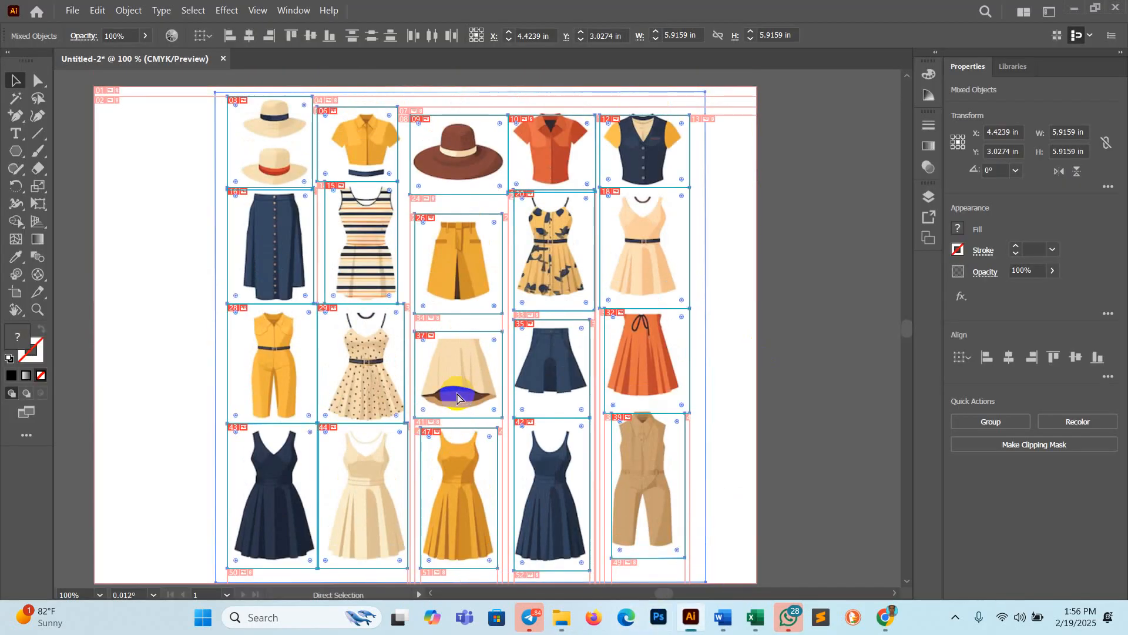
{"action": "key", "text": "ctrl+z"}
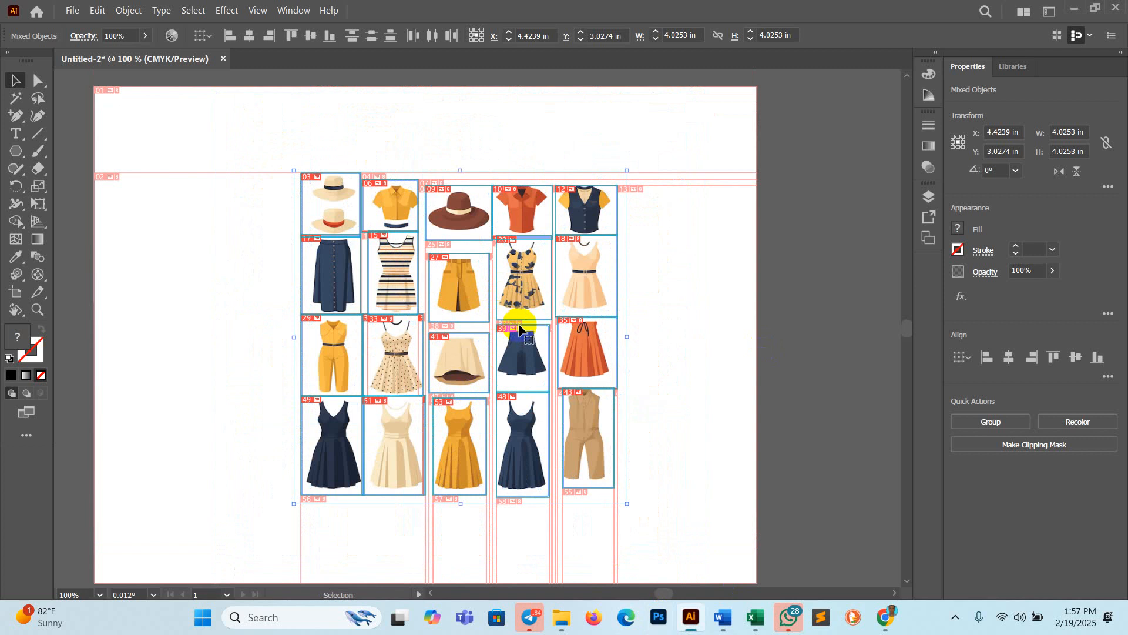
{"action": "key", "text": "ctrl+plus"}
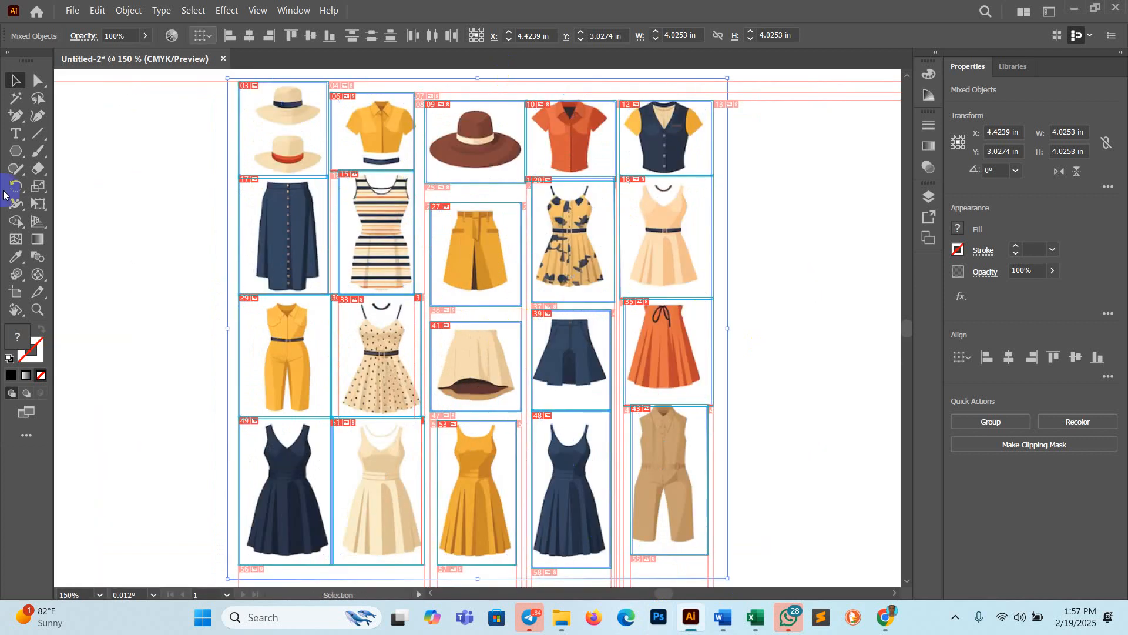
{"action": "scroll", "coordinate": [509, 368], "scroll_direction": "up", "scroll_amount": 3}
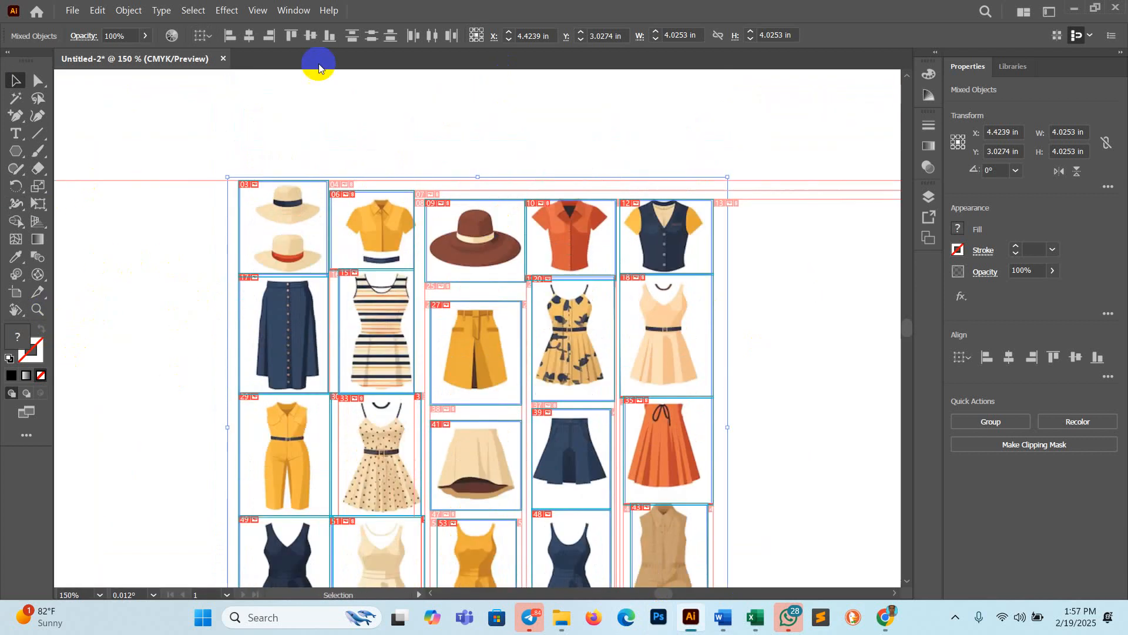
- Activate the Slice Selection tool and deselect the clothing image and all slices
{"action": "left_click", "coordinate": [43, 294]}
{"action": "left_click_drag", "start_coordinate": [45, 295], "coordinate": [122, 308]}
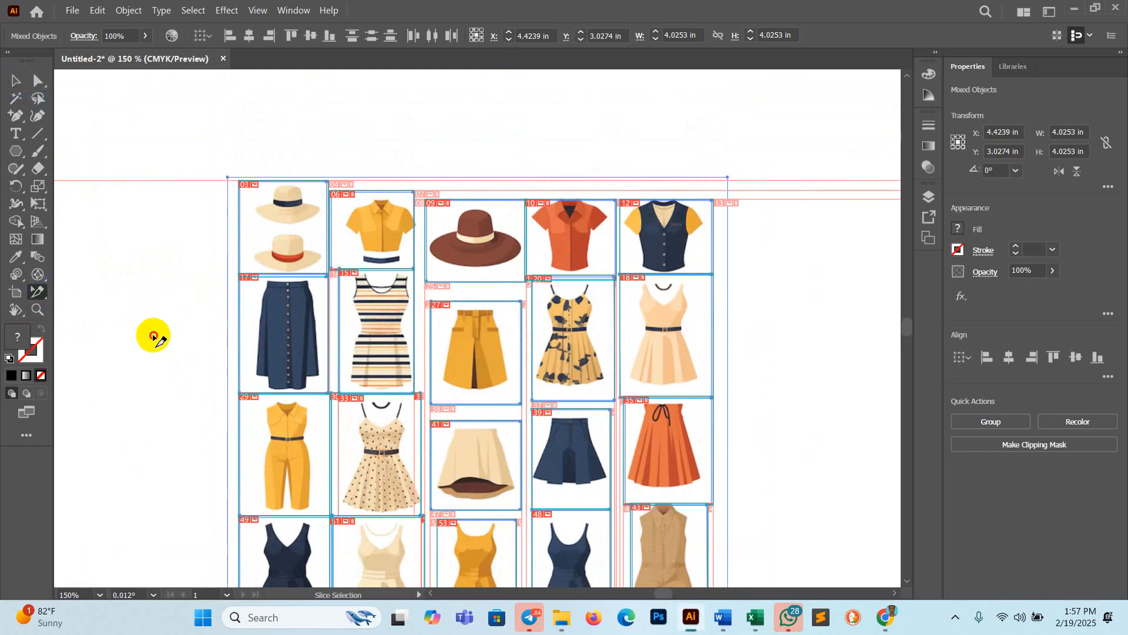
{"action": "left_click", "coordinate": [154, 337]}
{"action": "scroll", "coordinate": [741, 373], "scroll_direction": "down", "scroll_amount": 3}
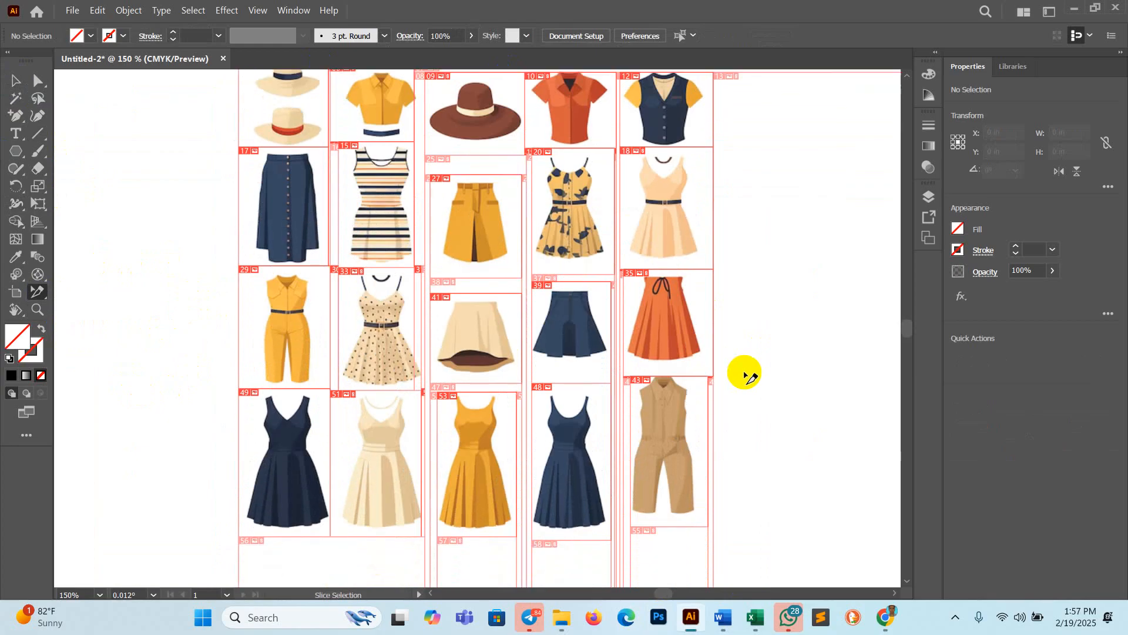
{"action": "scroll", "coordinate": [744, 373], "scroll_direction": "up", "scroll_amount": 5}
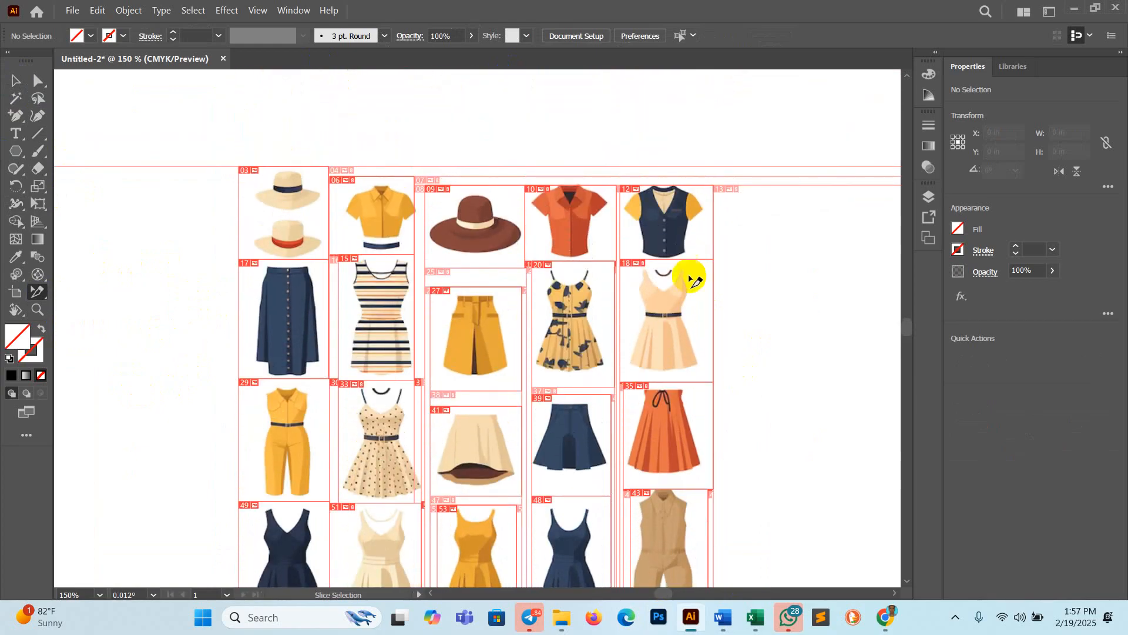
- Try deleting only the clothing image with the Selection tool, undo the deletion and clear the selection
{"action": "left_click", "coordinate": [15, 81]}
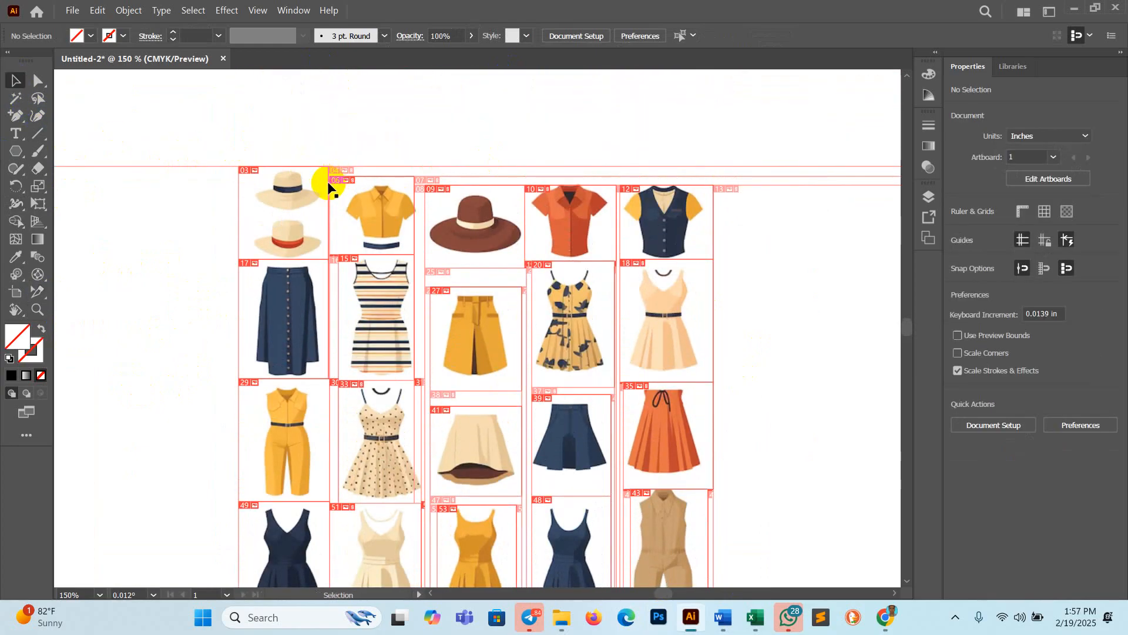
{"action": "left_click", "coordinate": [551, 212]}
{"action": "key", "text": "Delete"}
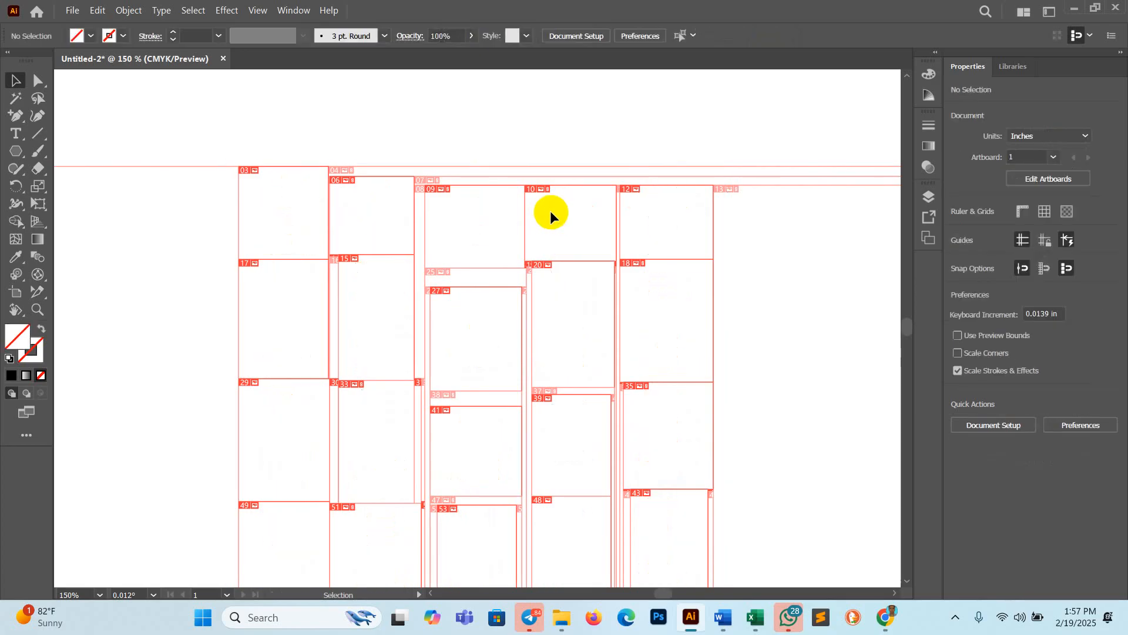
{"action": "key", "text": "ctrl+z"}
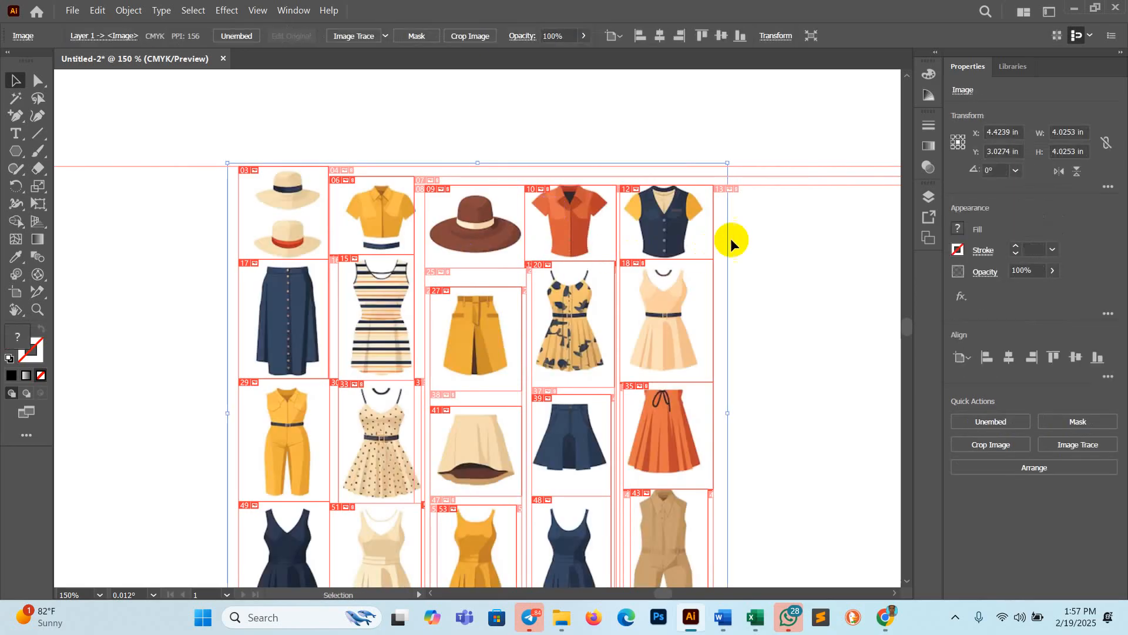
{"action": "left_click", "coordinate": [767, 185]}
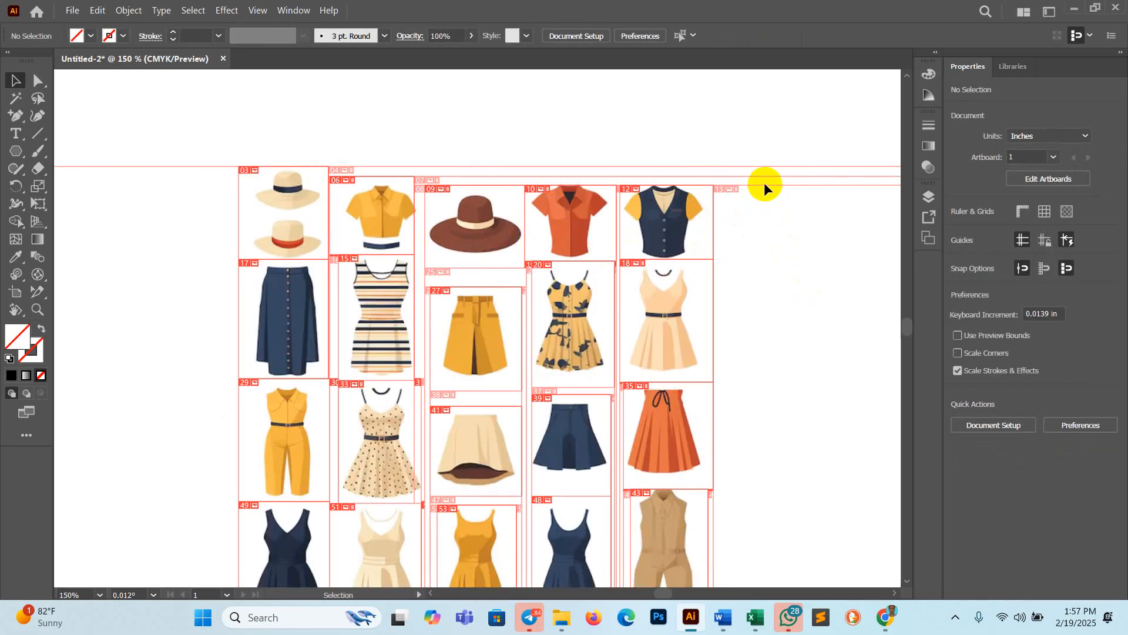
{"action": "left_click", "coordinate": [769, 196]}
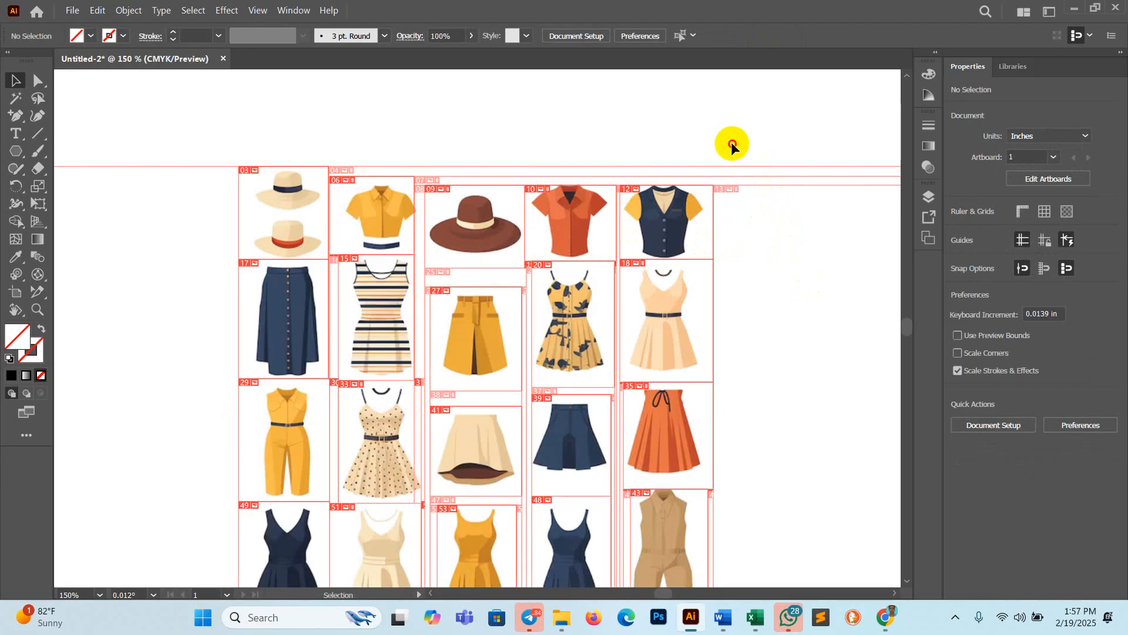
- Delete the clothing image and all of the slices drawn over it, leaving the artboard empty
{"action": "scroll", "coordinate": [358, 250], "scroll_direction": "down", "scroll_amount": 1}
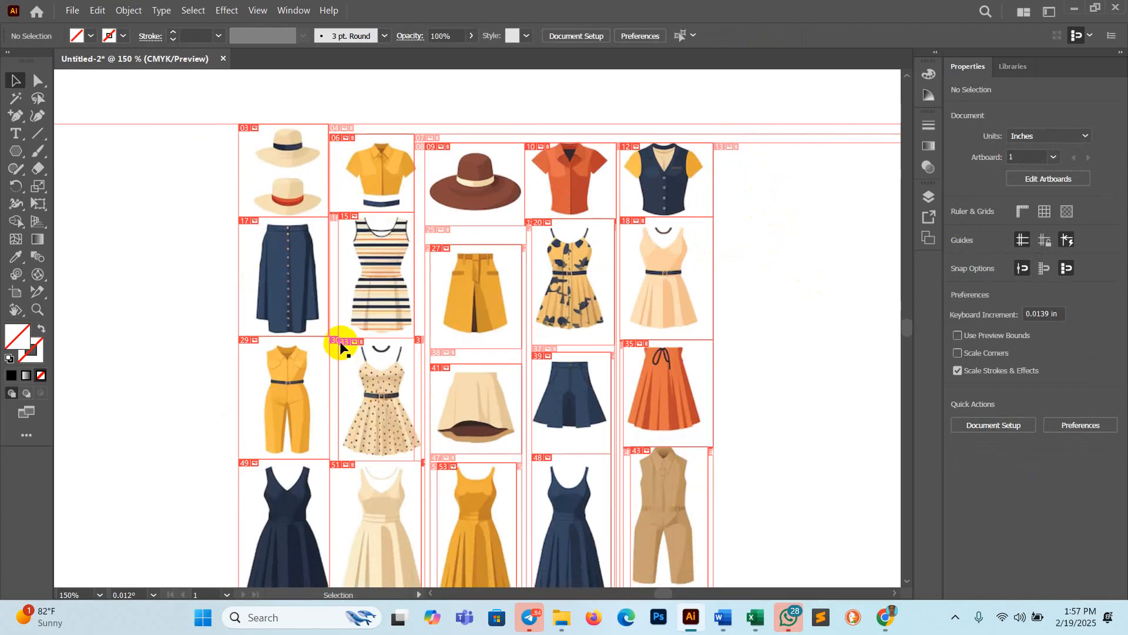
{"action": "left_click", "coordinate": [342, 347]}
{"action": "key", "text": "Delete"}
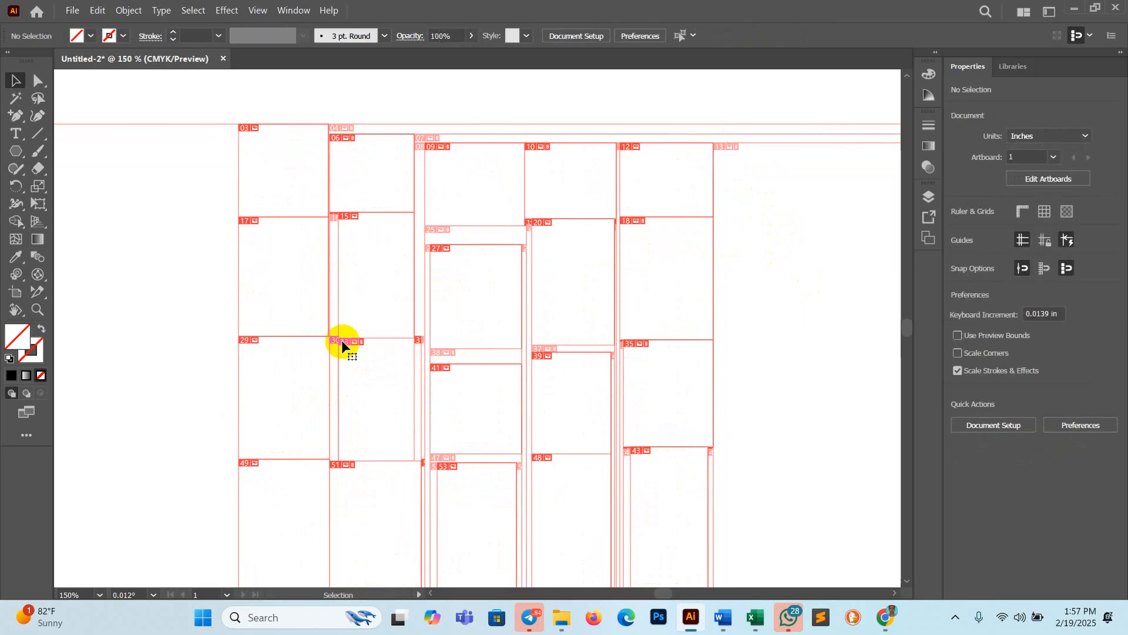
{"action": "left_click_drag", "start_coordinate": [171, 137], "coordinate": [689, 472]}
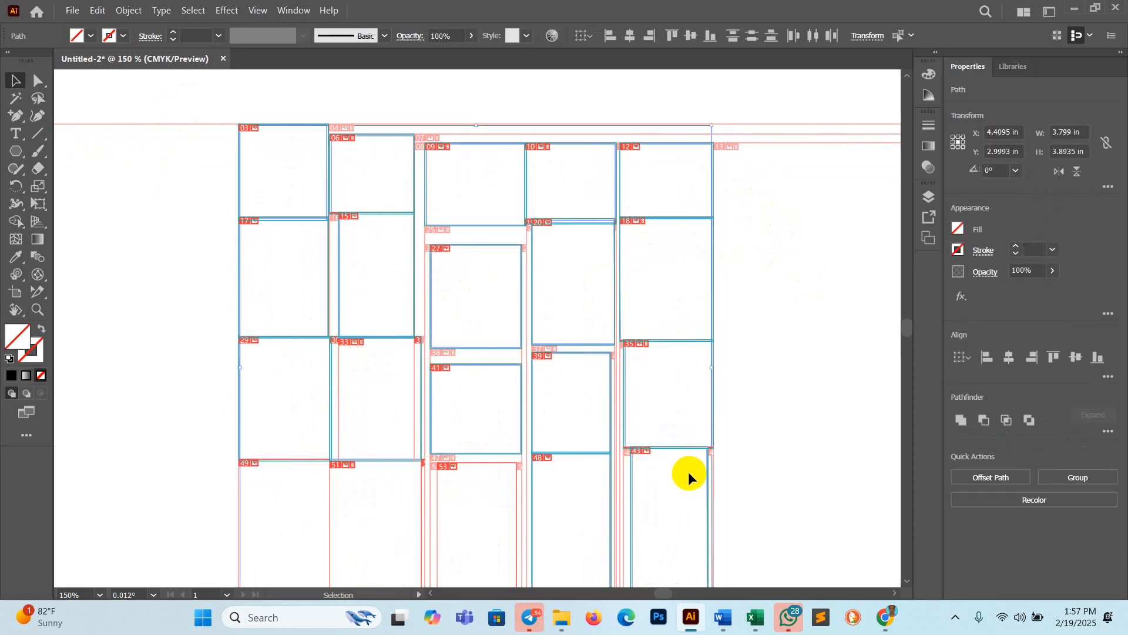
{"action": "key", "text": "Delete"}
{"action": "scroll", "coordinate": [689, 472], "scroll_direction": "down", "scroll_amount": 5}
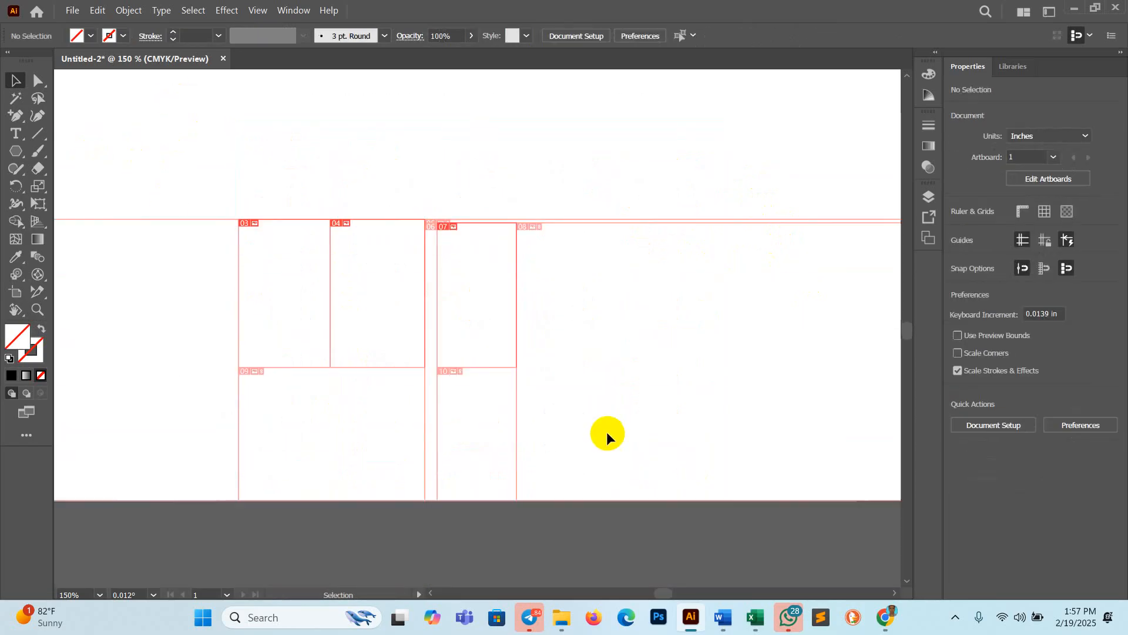
{"action": "left_click_drag", "start_coordinate": [216, 169], "coordinate": [530, 436]}
{"action": "key", "text": "Delete"}
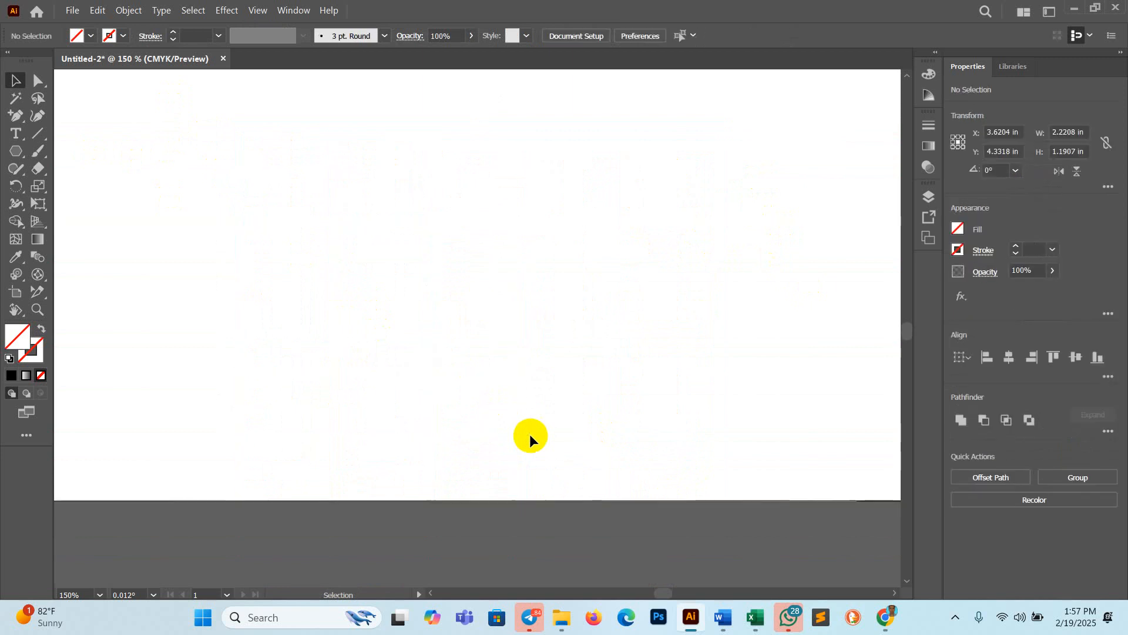
{"action": "key", "text": "ctrl+z"}
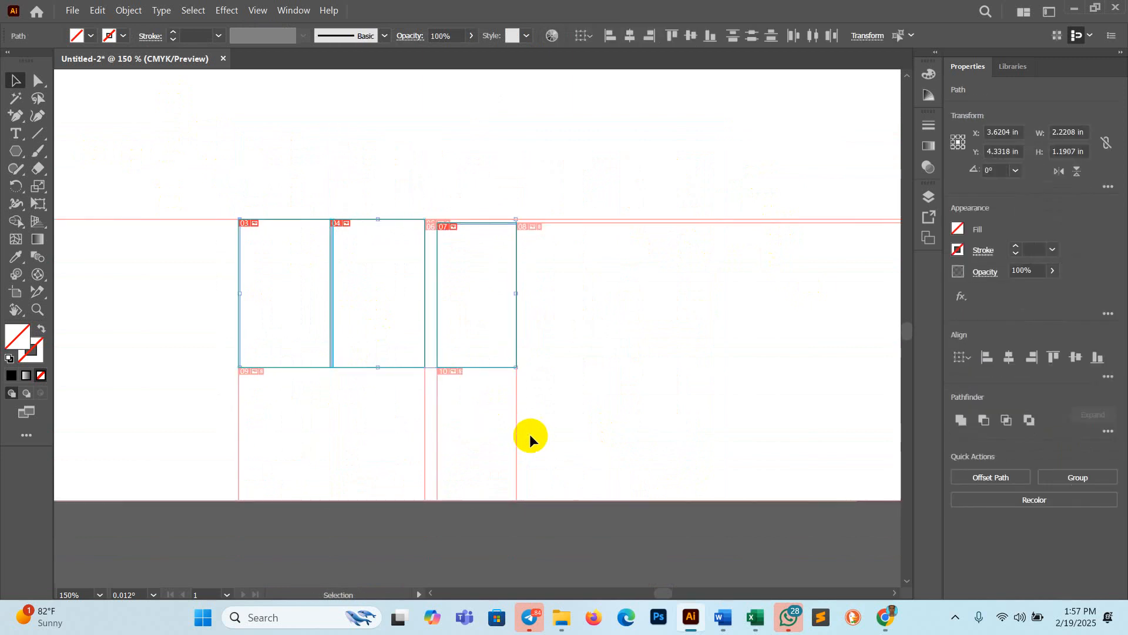
{"action": "key", "text": "Delete"}
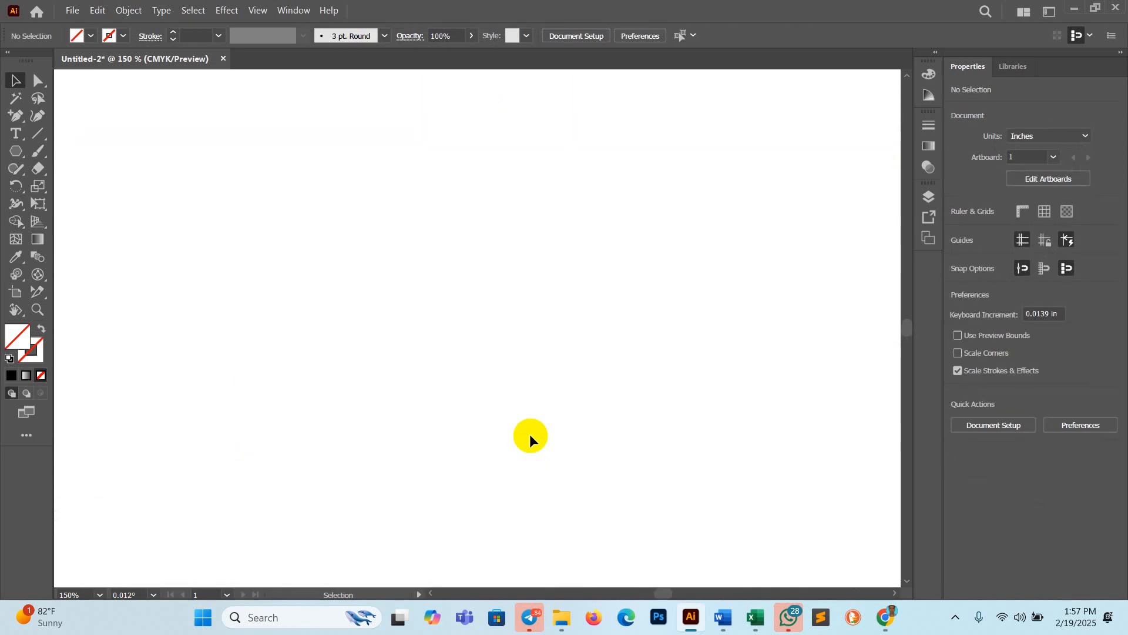
{"action": "left_click", "coordinate": [529, 616]}
{"action": "left_click", "coordinate": [1113, 9]}
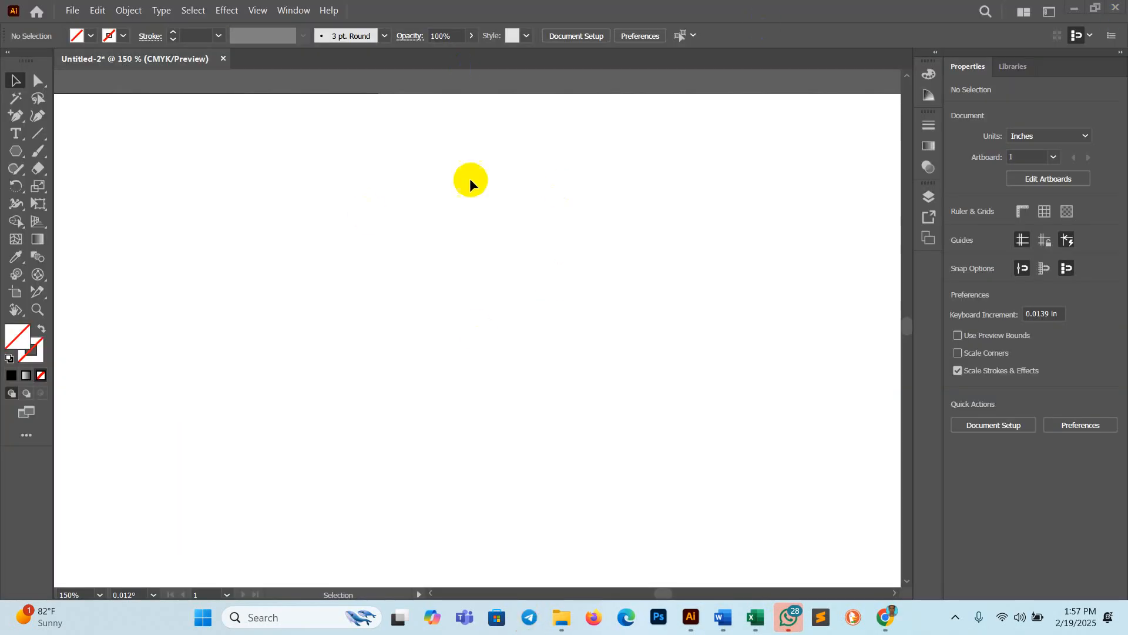
- Set the graph tool slot to Column Graph and the symbolism slot to Symbol Sprayer, and return to the Selection tool
{"action": "left_click", "coordinate": [36, 294]}
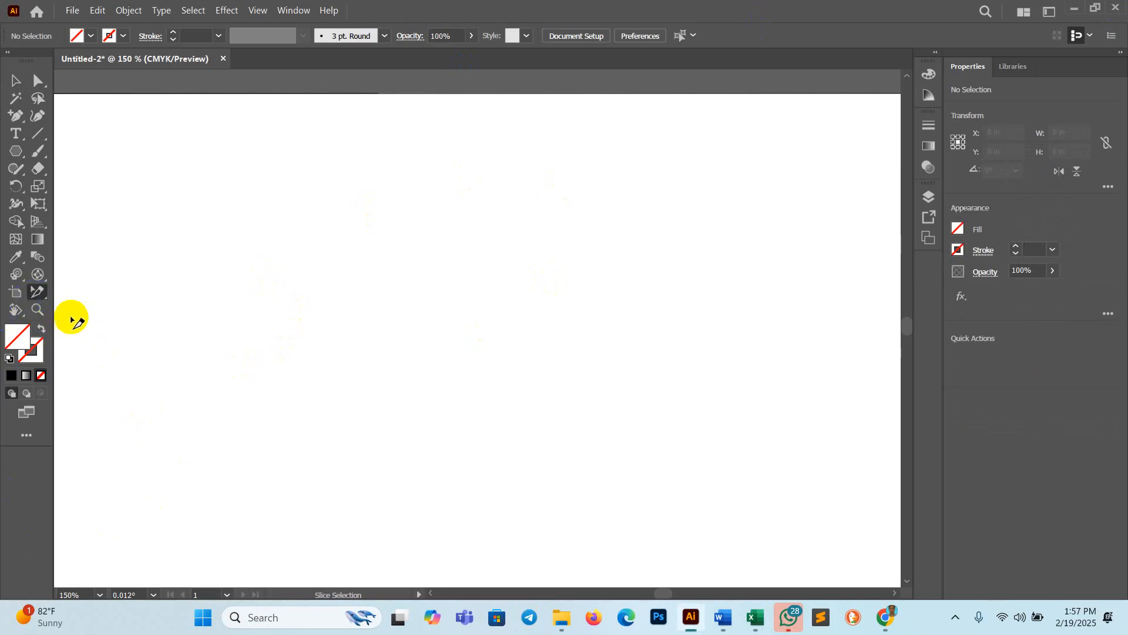
{"action": "left_click", "coordinate": [39, 275]}
{"action": "left_click", "coordinate": [41, 276]}
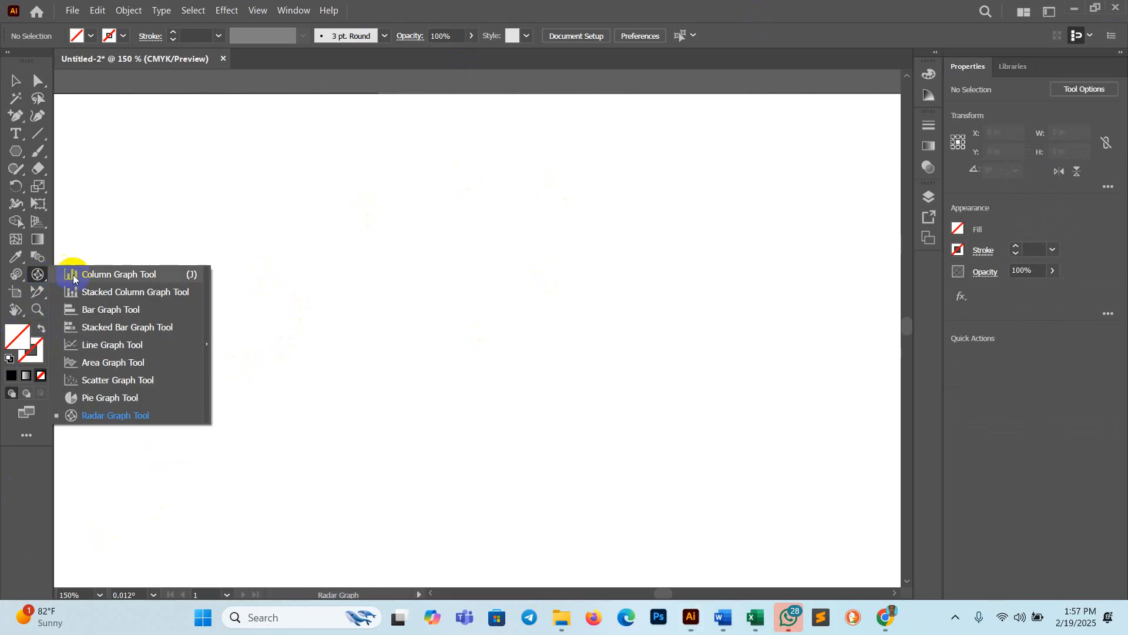
{"action": "left_click", "coordinate": [90, 275]}
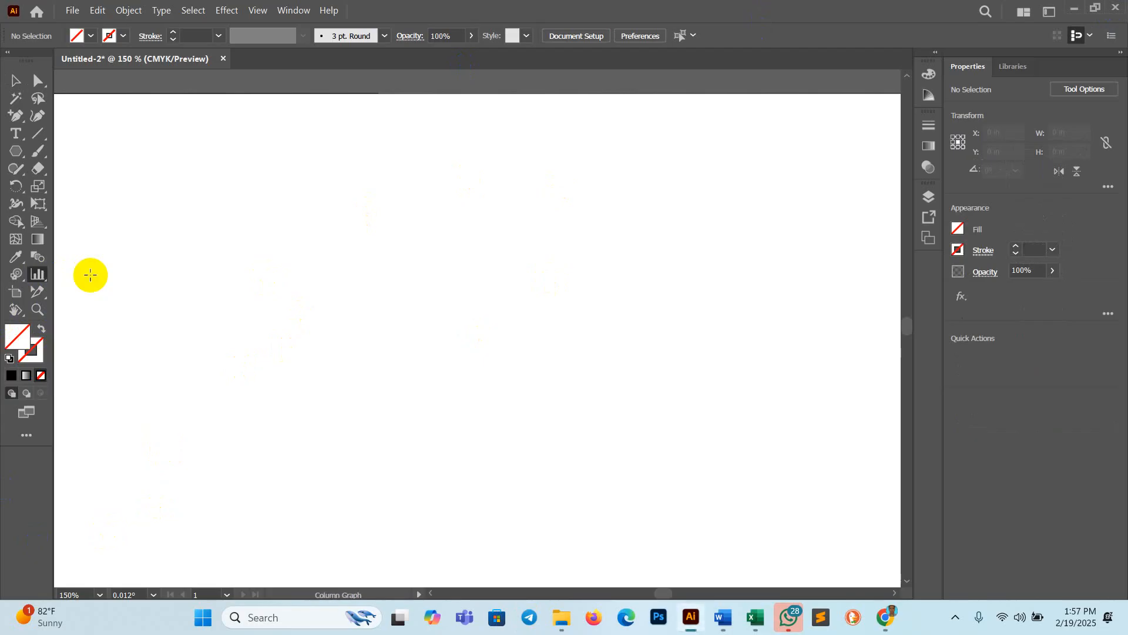
{"action": "left_click_drag", "start_coordinate": [17, 274], "coordinate": [77, 282]}
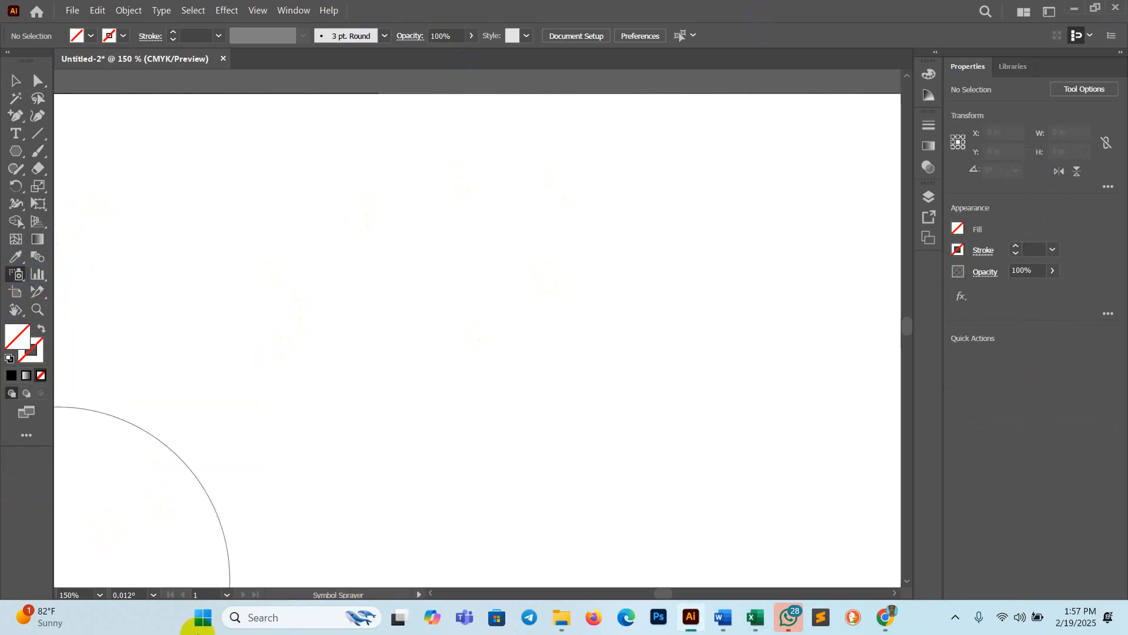
{"action": "left_click", "coordinate": [12, 80]}
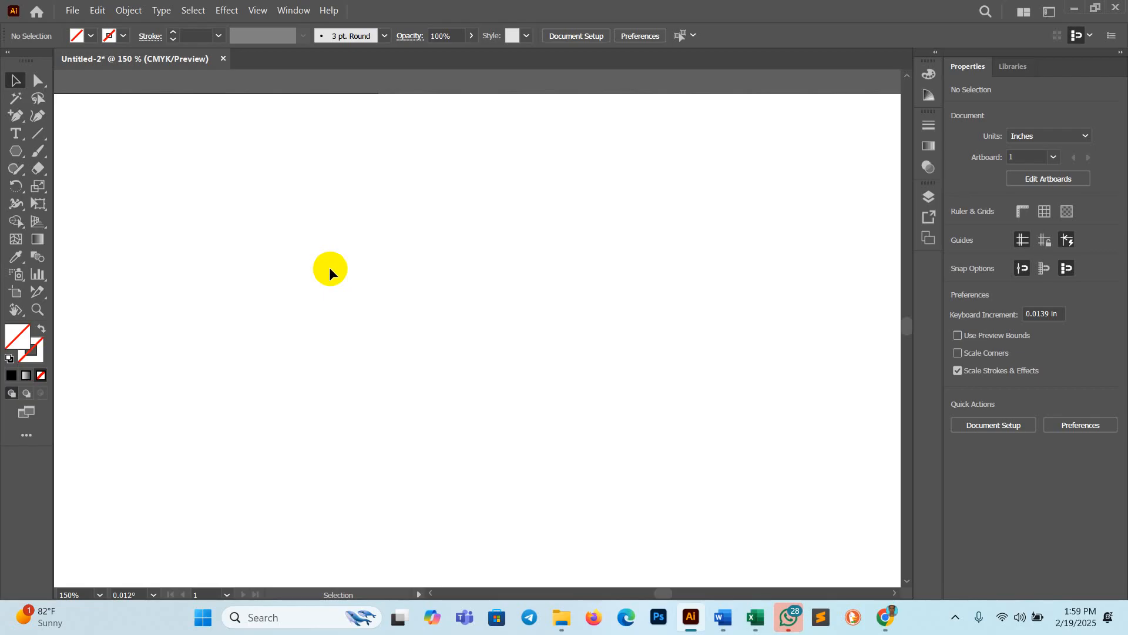
{"action": "left_click", "coordinate": [789, 616]}
{"action": "left_click", "coordinate": [1112, 9]}
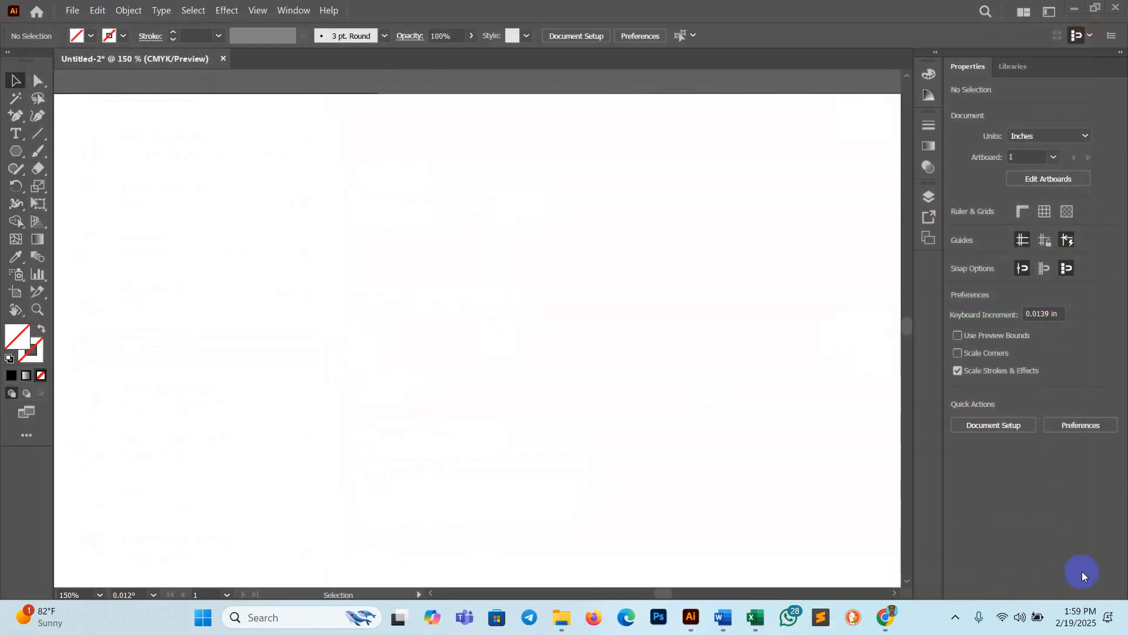